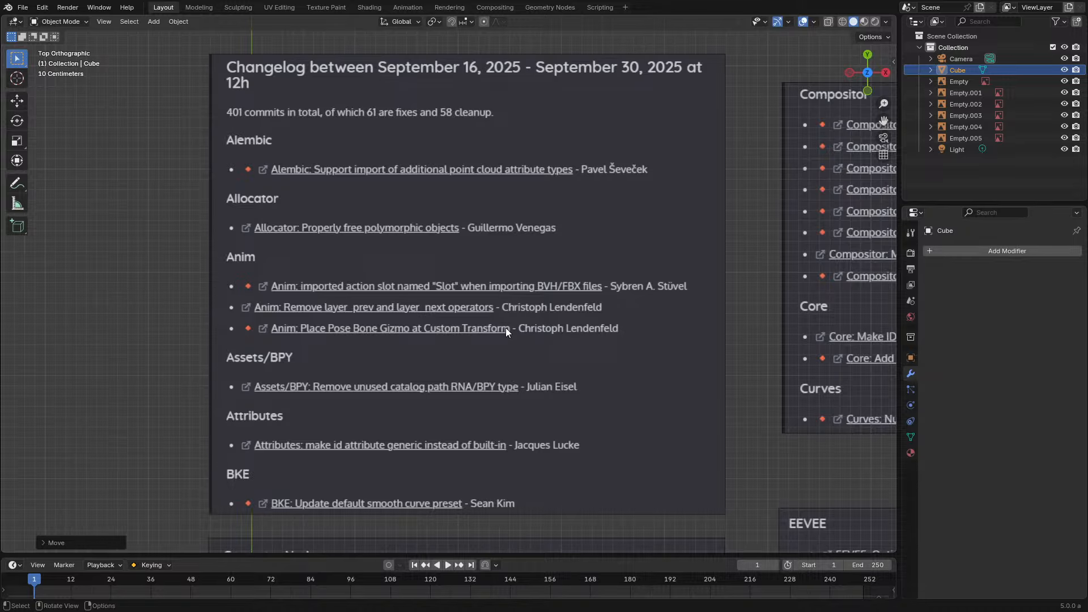
Examine the September 16–30, 2025 changelog entries from Alembic through BKE on the reference image
scroll(510, 323, down, 4)
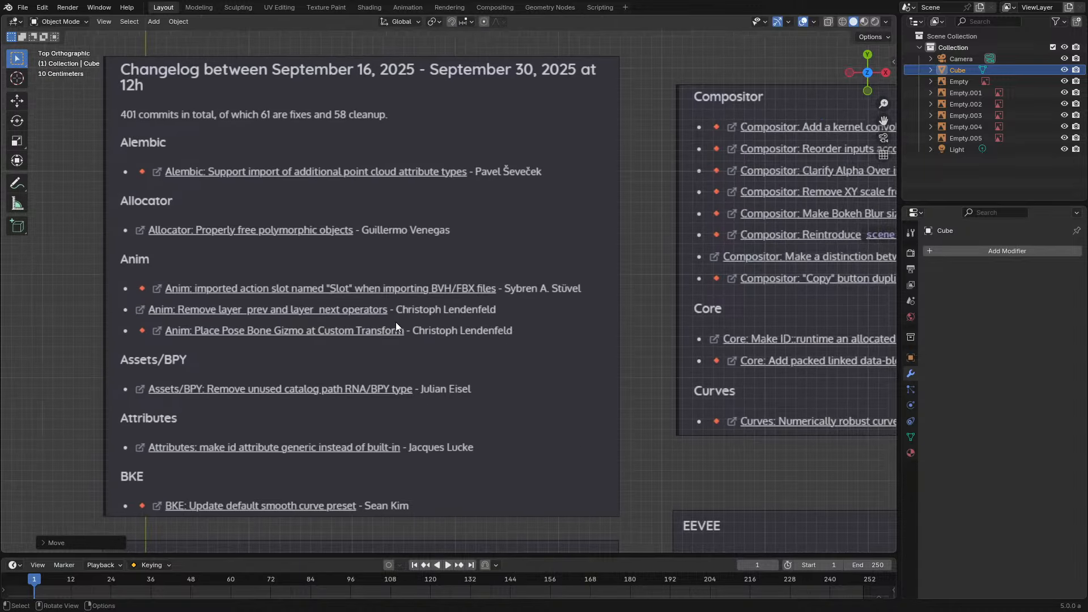
shift+middle_drag(461, 314, 536, 315)
scroll(373, 311, up, 2)
scroll(348, 306, down, 1)
scroll(553, 300, up, 1)
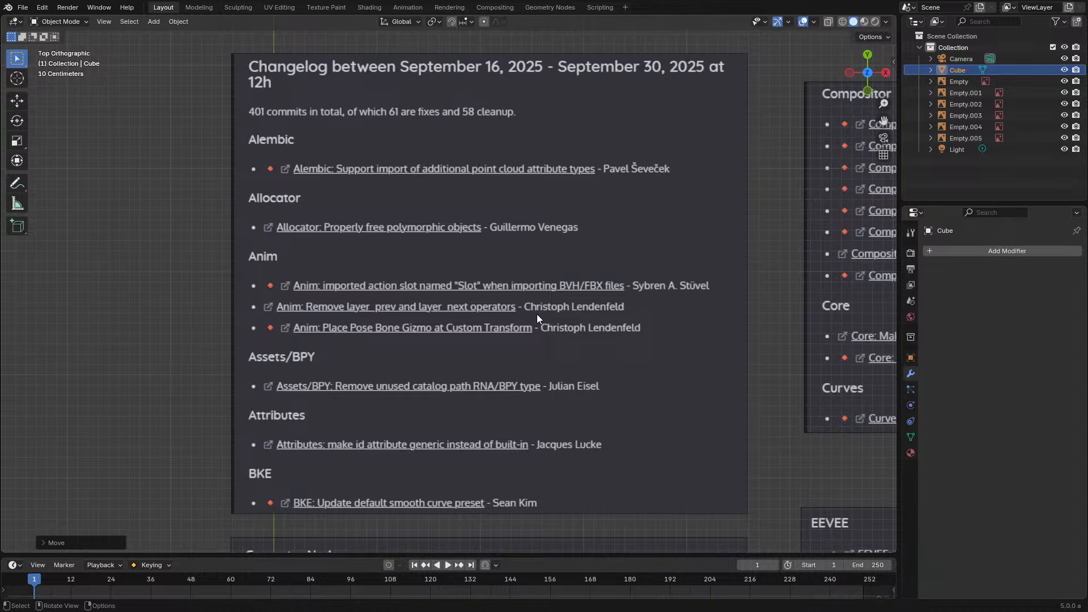
shift+middle_drag(527, 295, 519, 298)
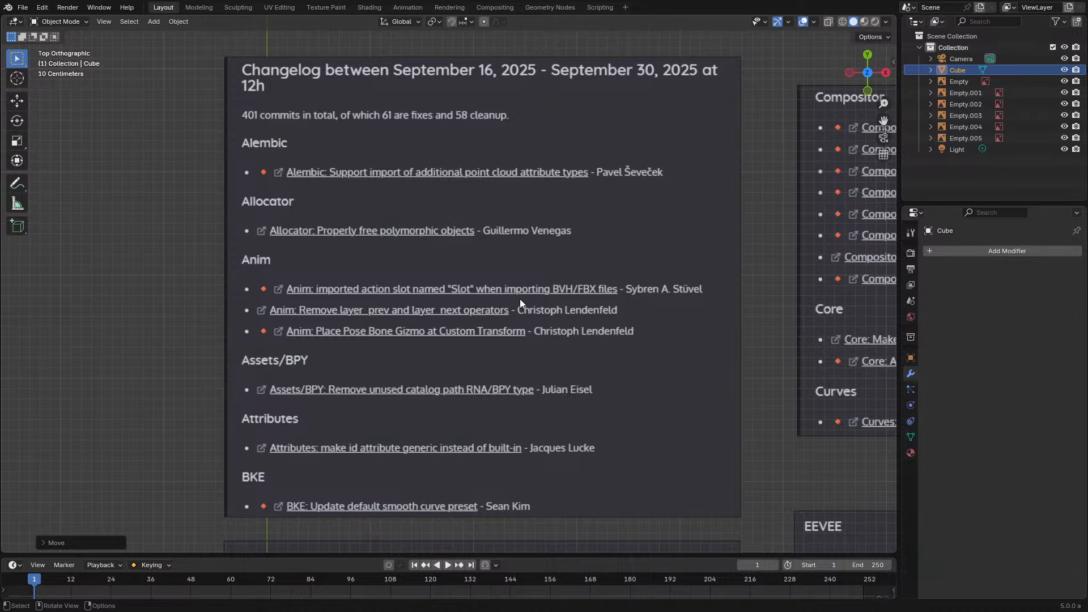
ctrl+middle_drag(521, 301, 594, 332)
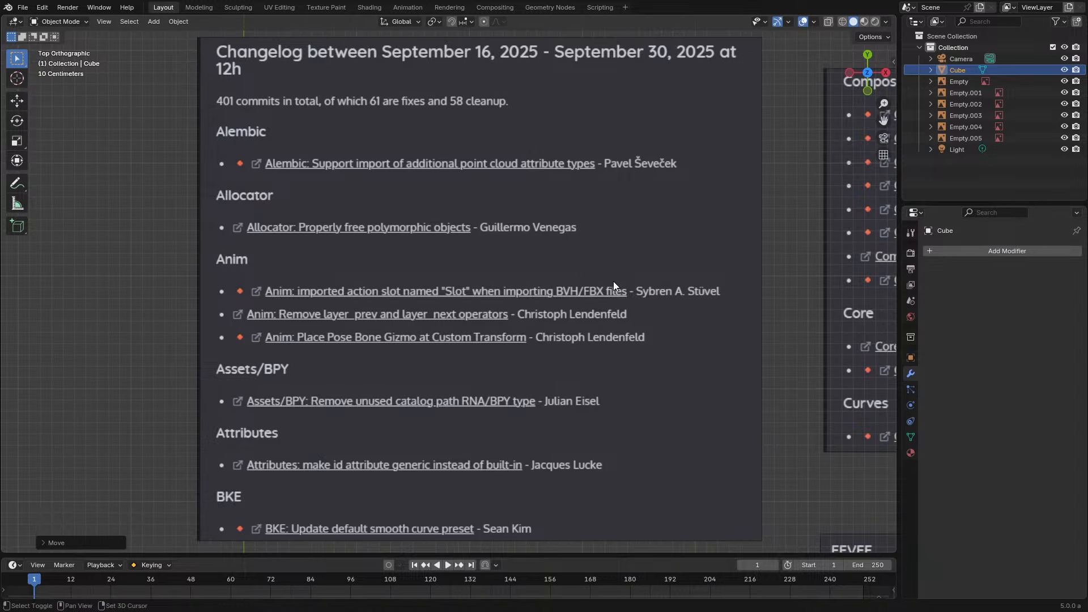
shift+middle_drag(613, 281, 438, 159)
scroll(465, 212, down, 5)
scroll(418, 189, up, 5)
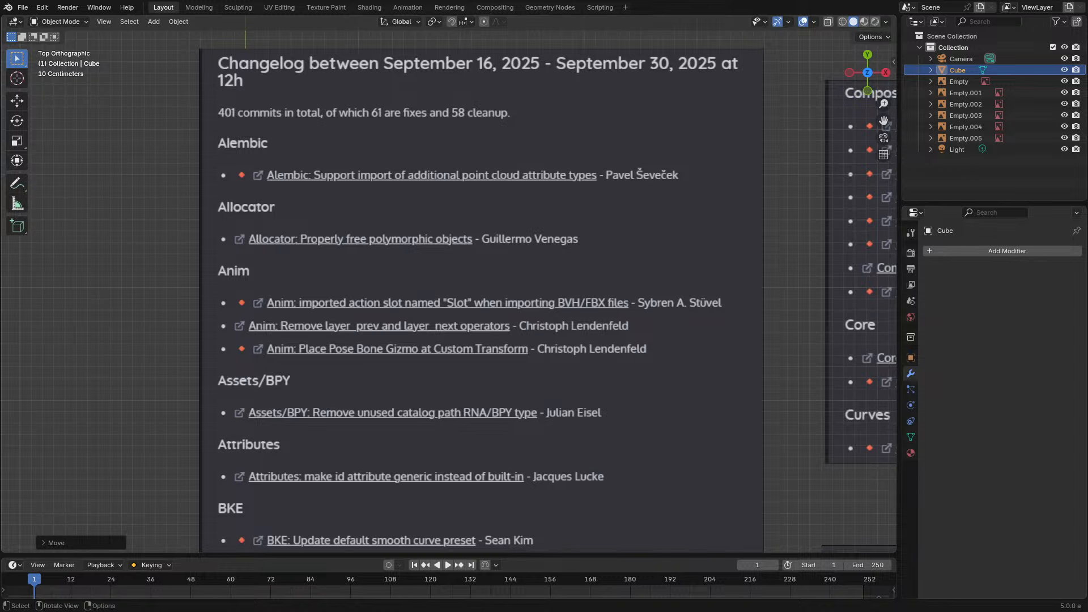
scroll(448, 289, down, 2)
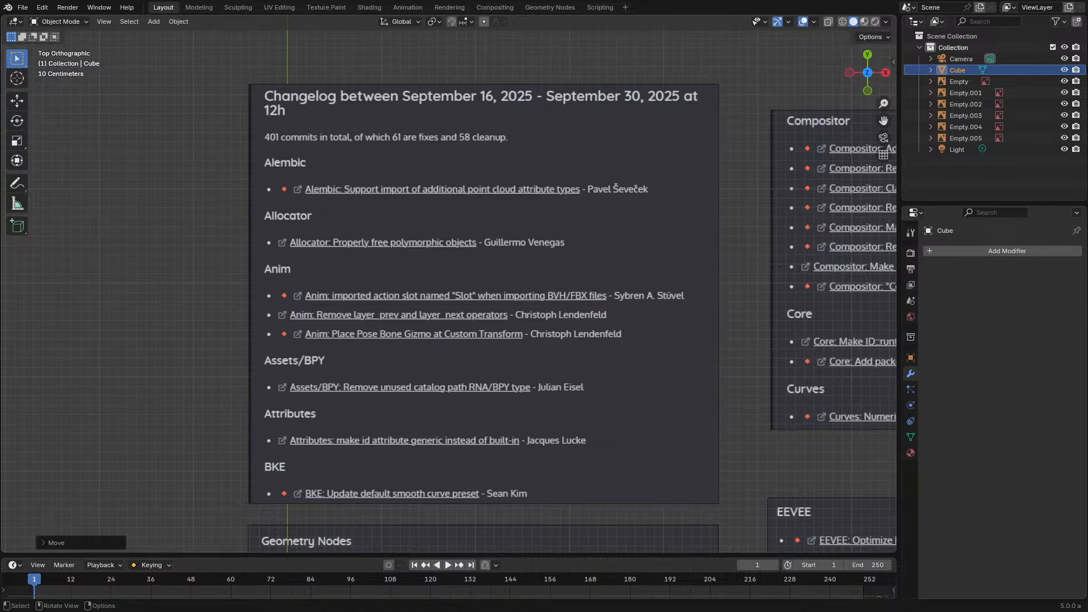
shift+middle_drag(508, 340, 513, 340)
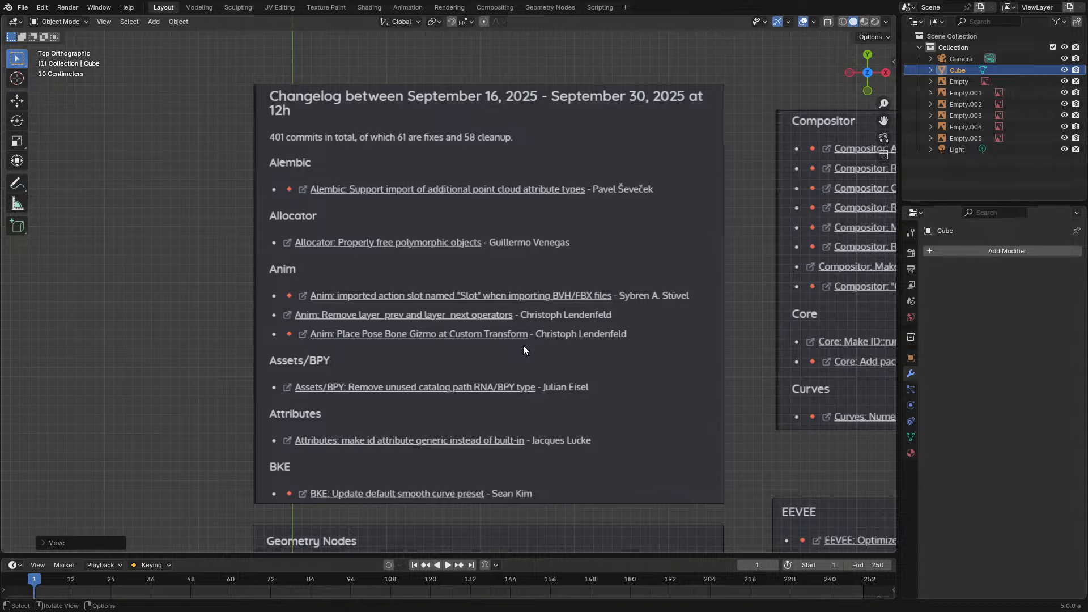
scroll(519, 345, up, 1)
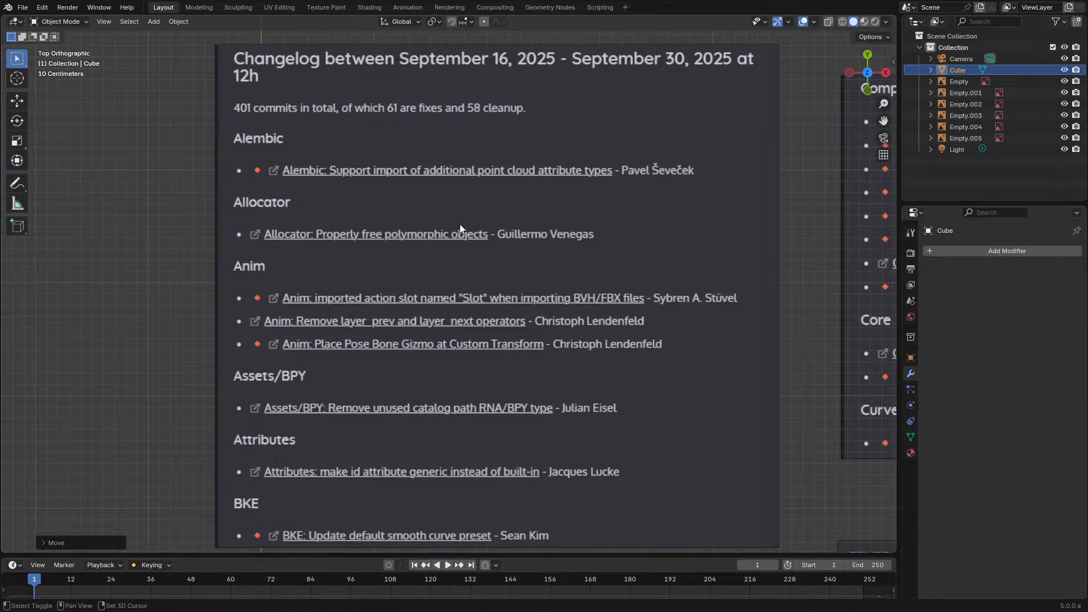
shift+middle_drag(477, 282, 473, 297)
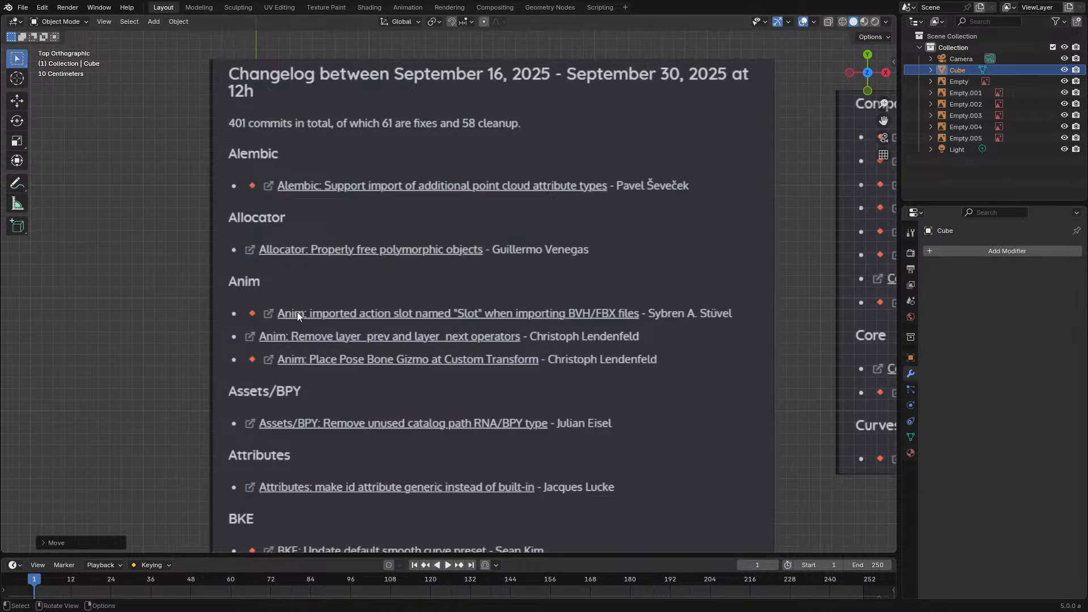
shift+middle_drag(458, 439, 473, 316)
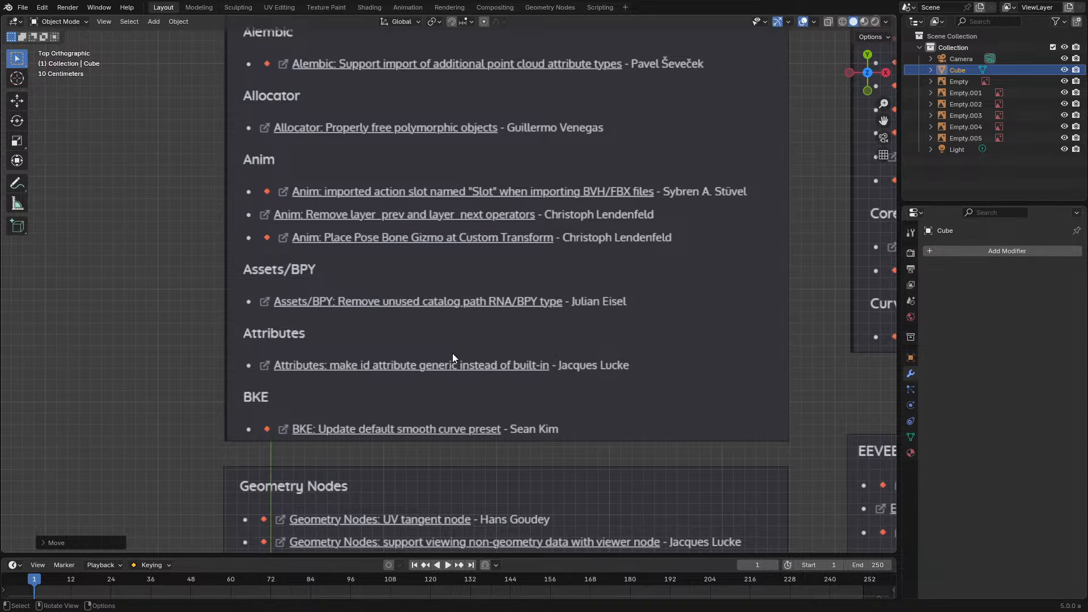
Examine the Geometry Nodes and Grease Pencil changelog entries on the reference image below the first one
scroll(502, 413, down, 5)
scroll(484, 267, up, 3)
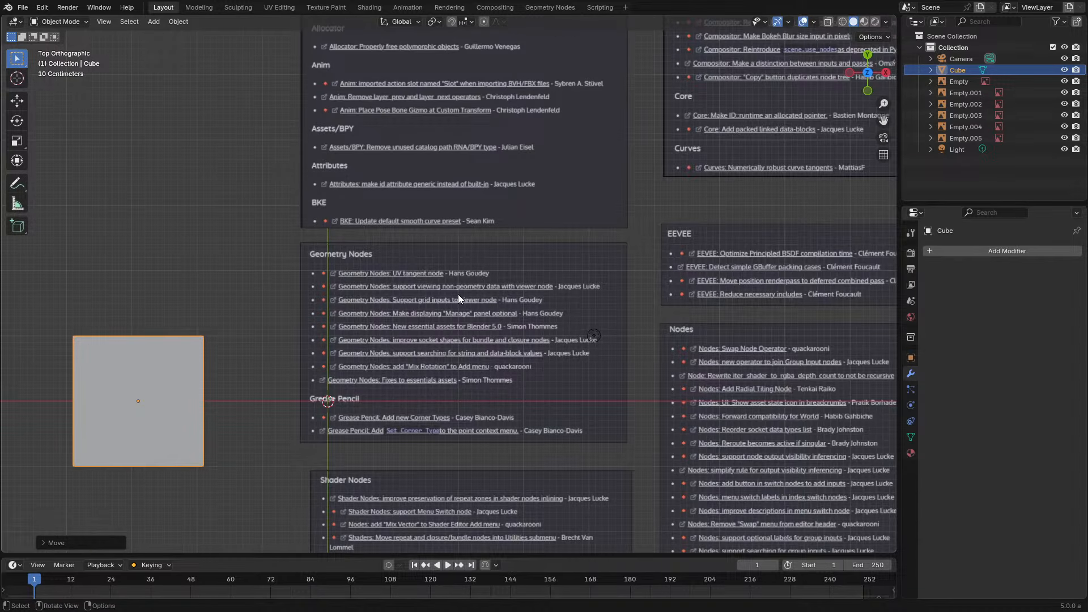
scroll(458, 294, up, 3)
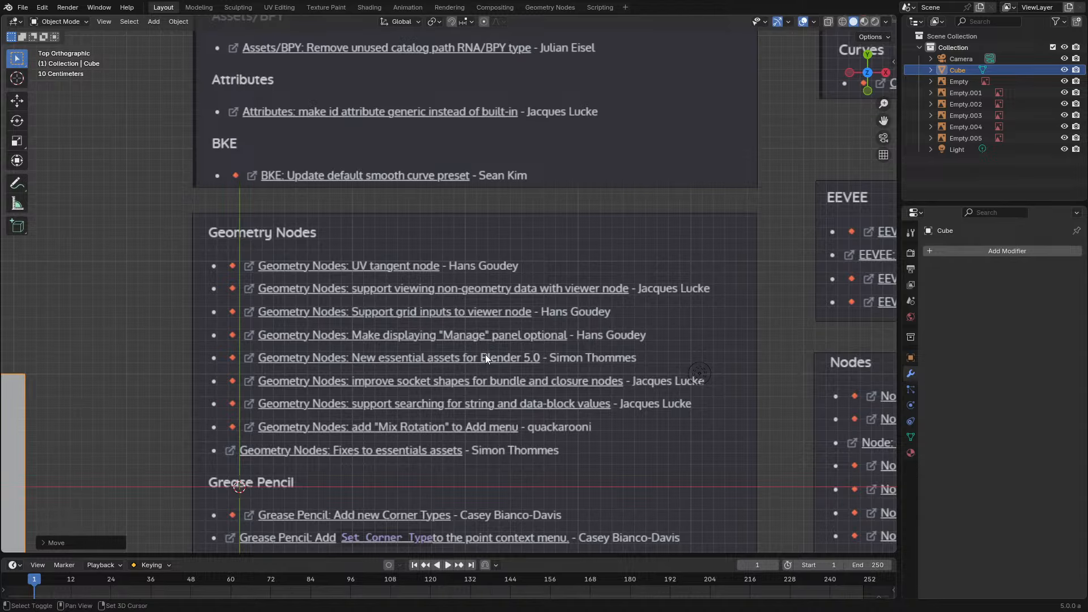
shift+middle_drag(485, 355, 472, 261)
scroll(460, 269, up, 1)
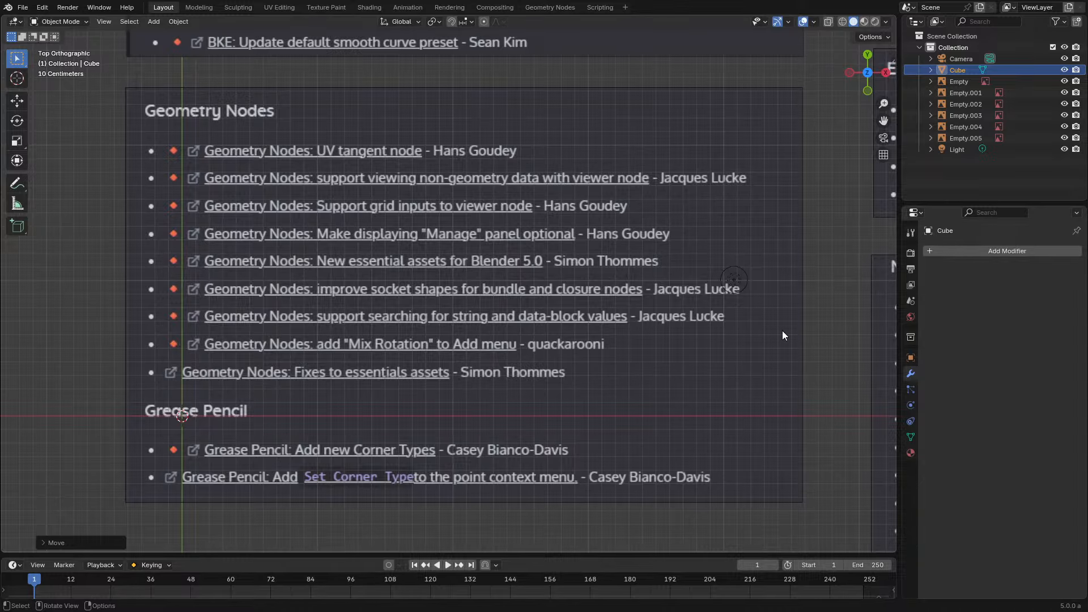
Look through the modifier categories available for the cube, including Physics and Geometry Node Groups, without adding one
click(965, 253)
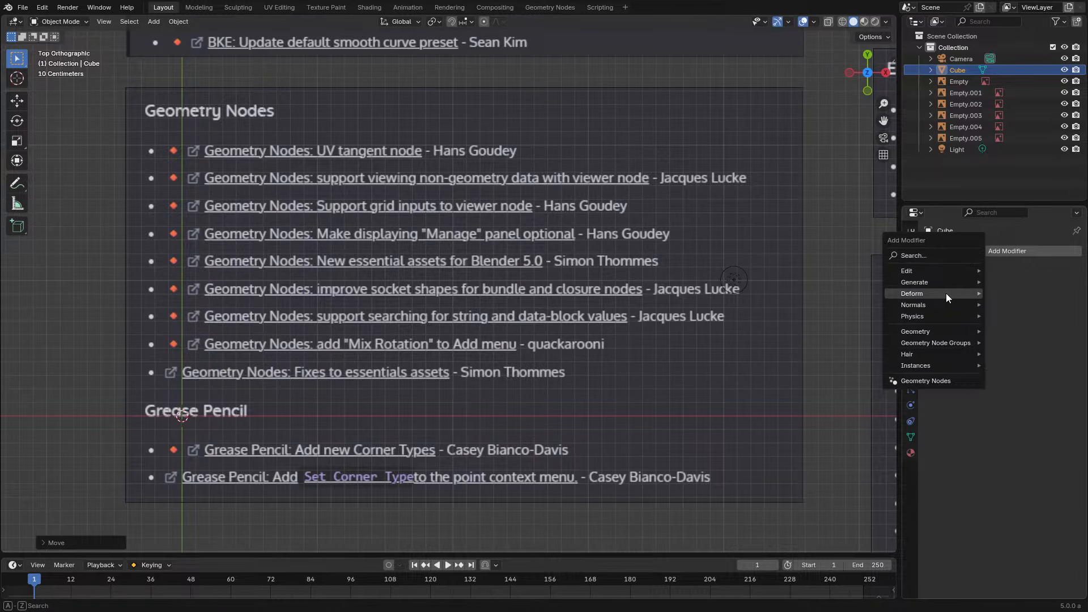
mouse_move(946, 294)
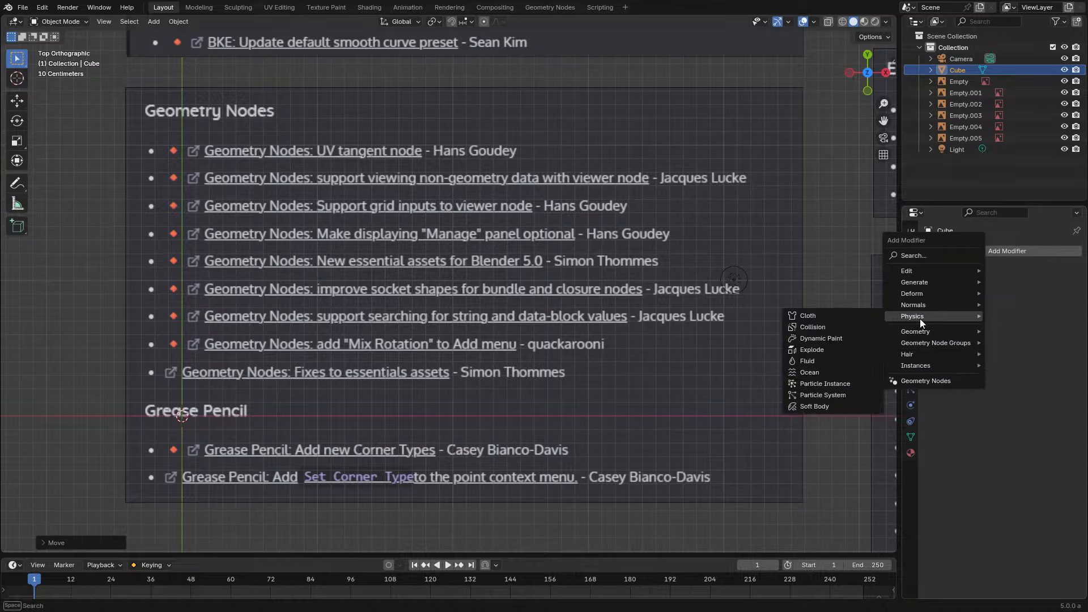
mouse_move(917, 329)
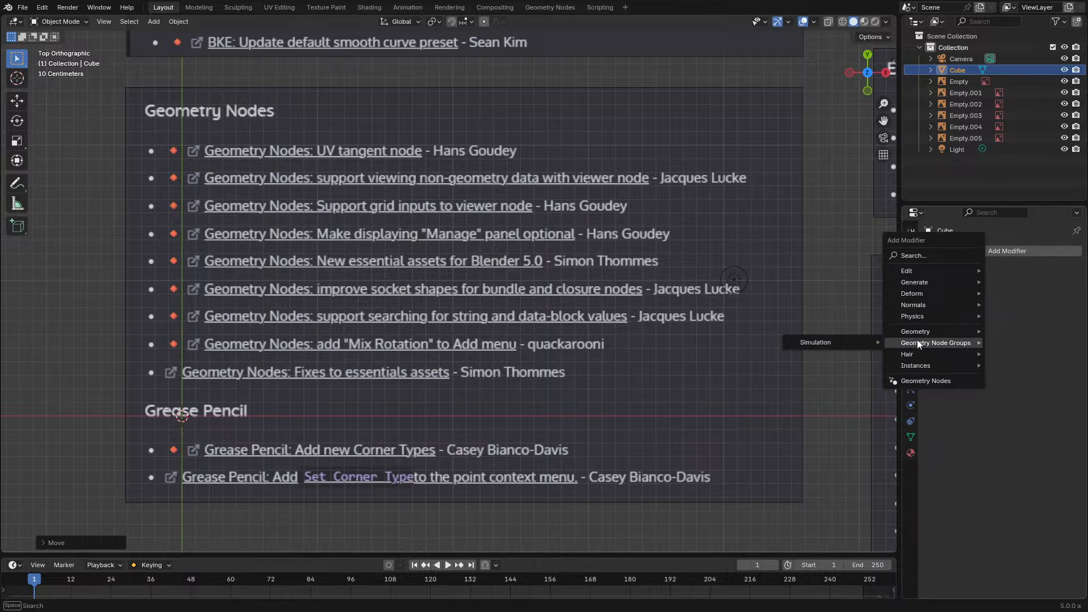
key(Escape)
click(989, 252)
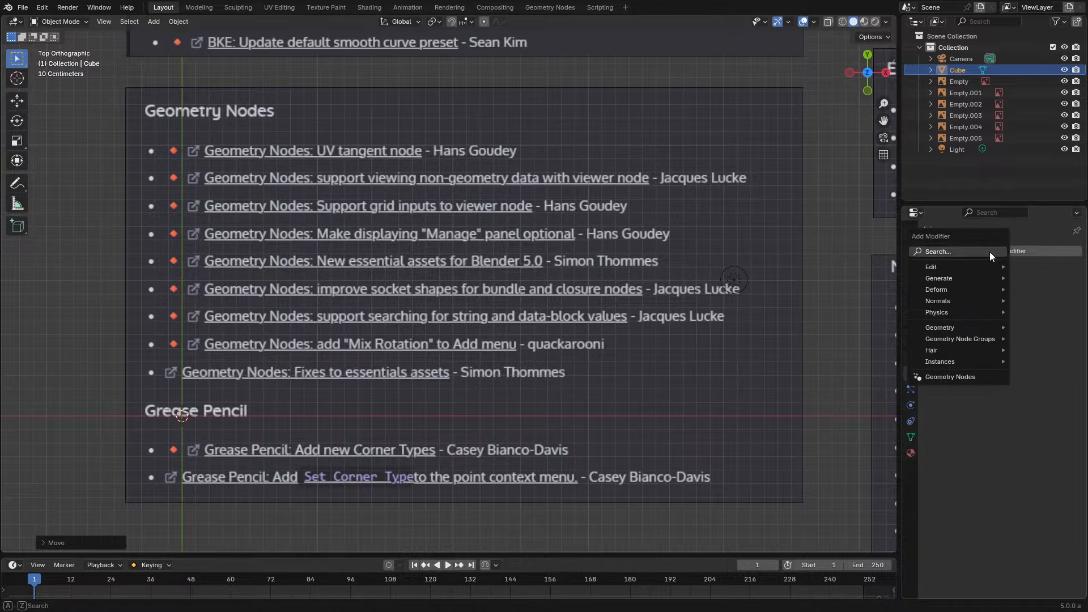
mouse_move(962, 351)
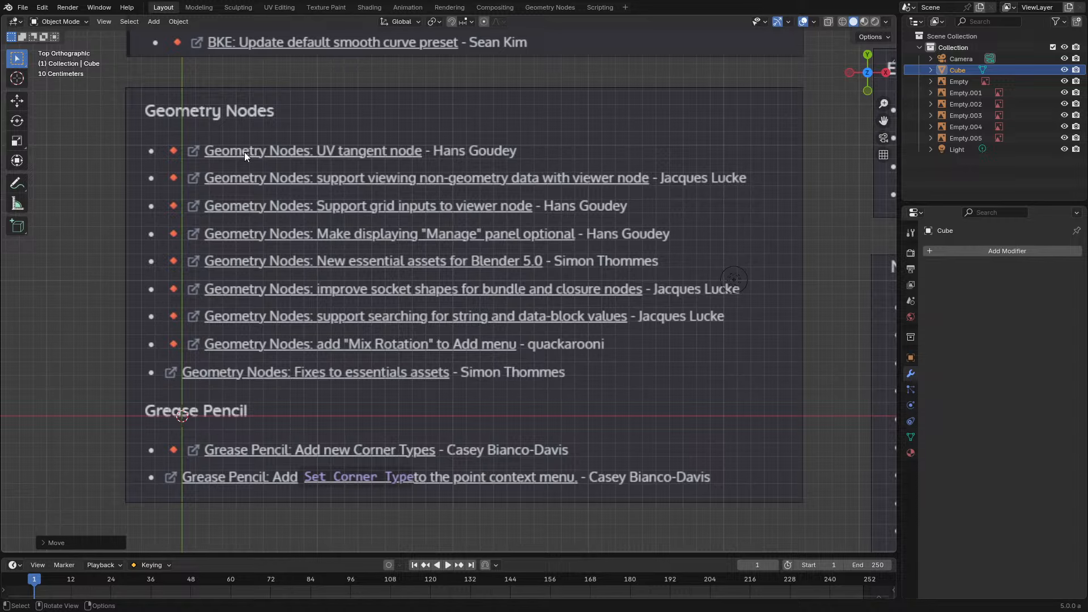
Create a new geometry node tree on the cube in the Geometry Nodes workspace and replace the spreadsheet area with the node editor
click(549, 7)
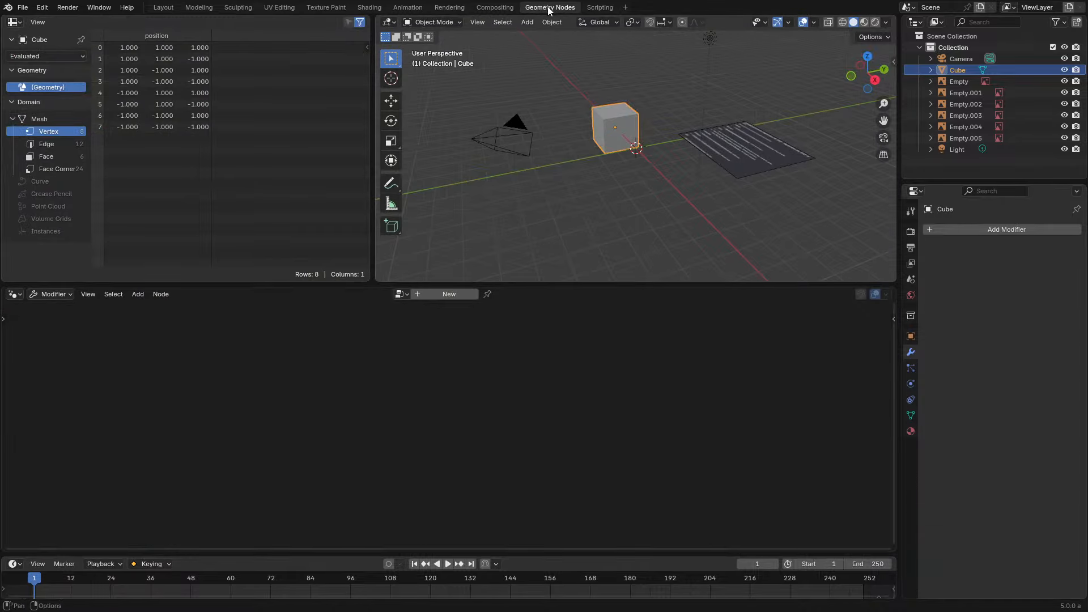
drag(457, 286, 457, 289)
click(460, 294)
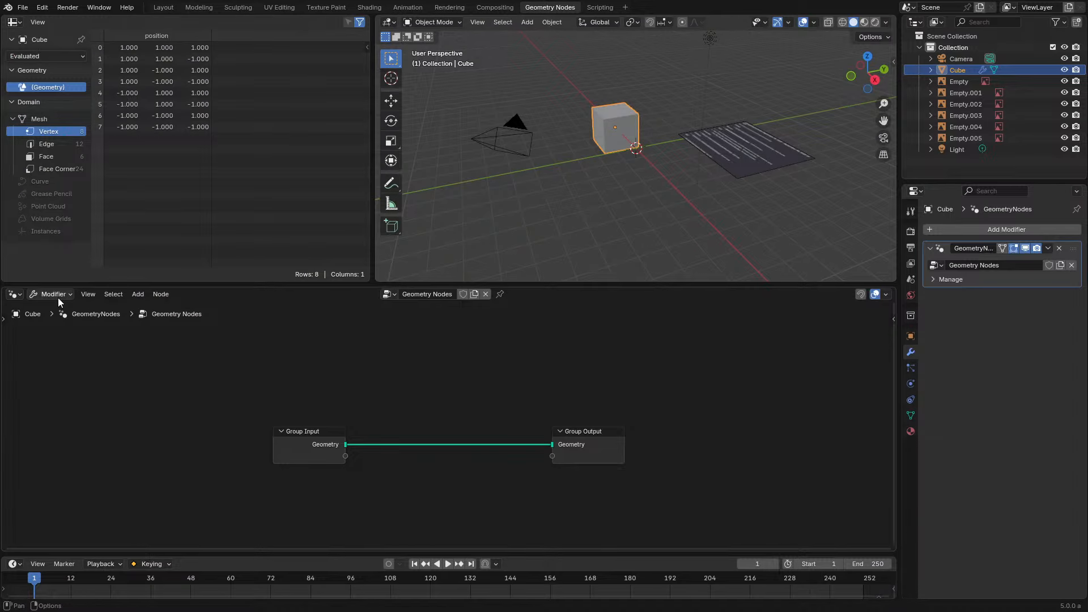
drag(6, 290, 214, 274)
key(Home)
Add the built-in Mesh UV Tangent node to the node tree, below the link between Group Input and Group Output
key(shift+a)
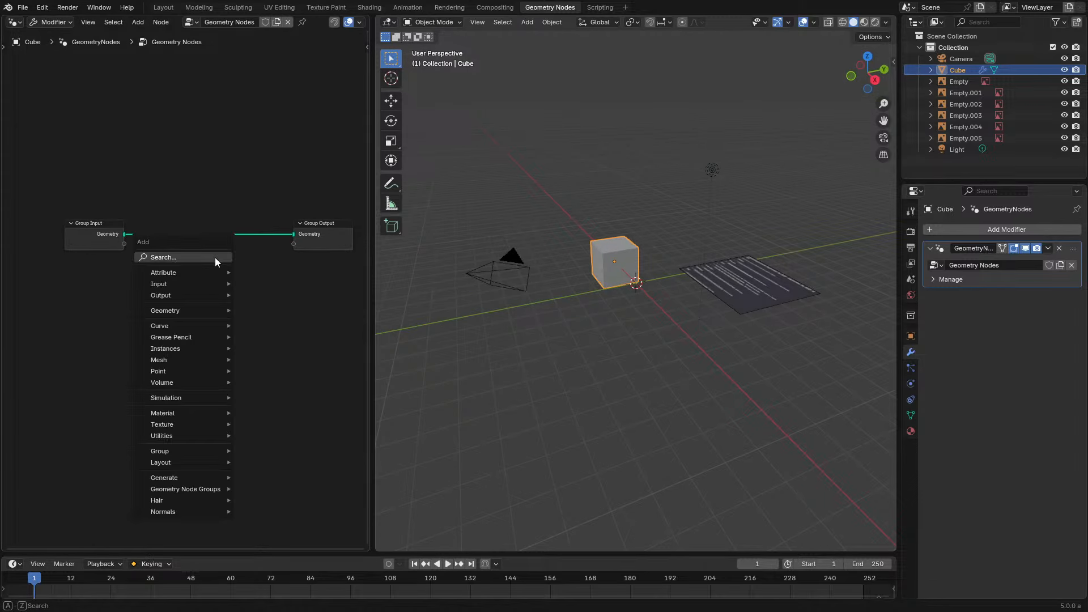
click(215, 258)
text(uv)
key(Down)
key(Down)
key(Down)
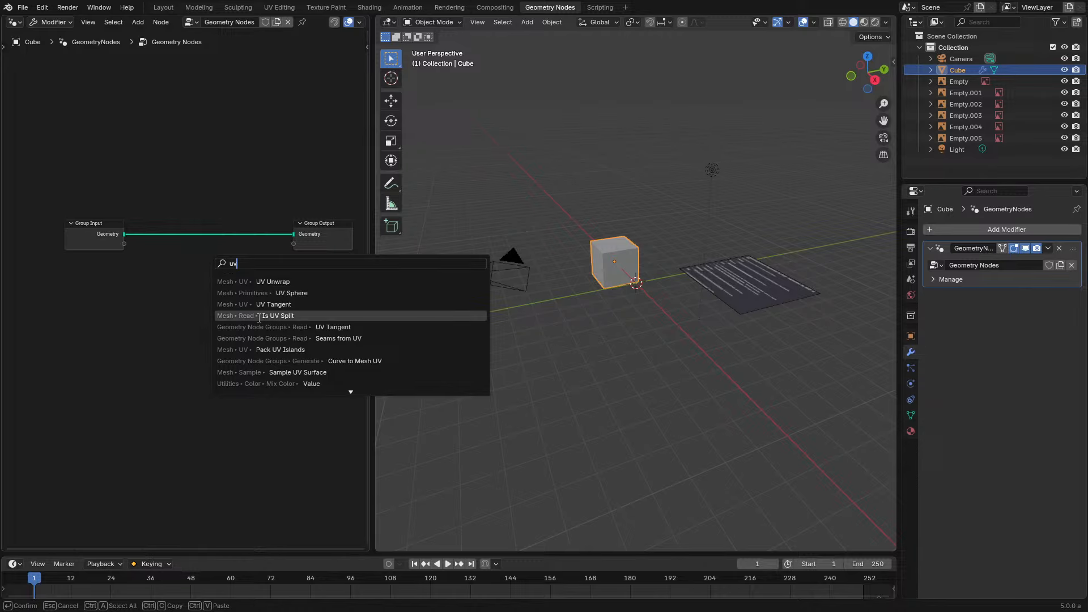
key(Up)
key(Return)
click(186, 270)
scroll(186, 269, up, 3)
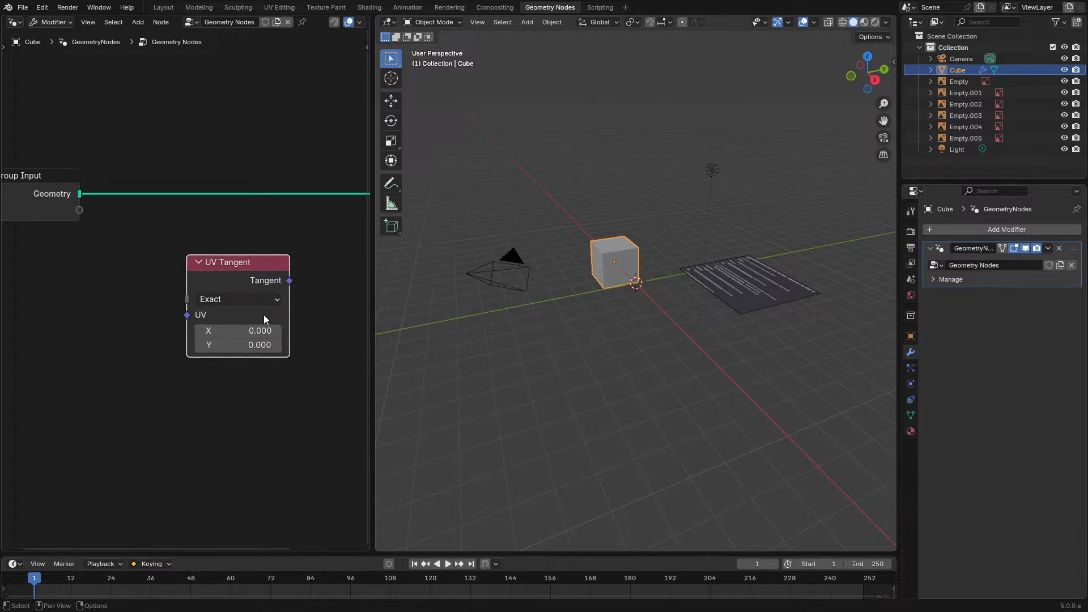
Add the Geometry Node Groups version of UV Tangent and place it below the built-in UV Tangent node
key(shift+a)
mouse_move(172, 457)
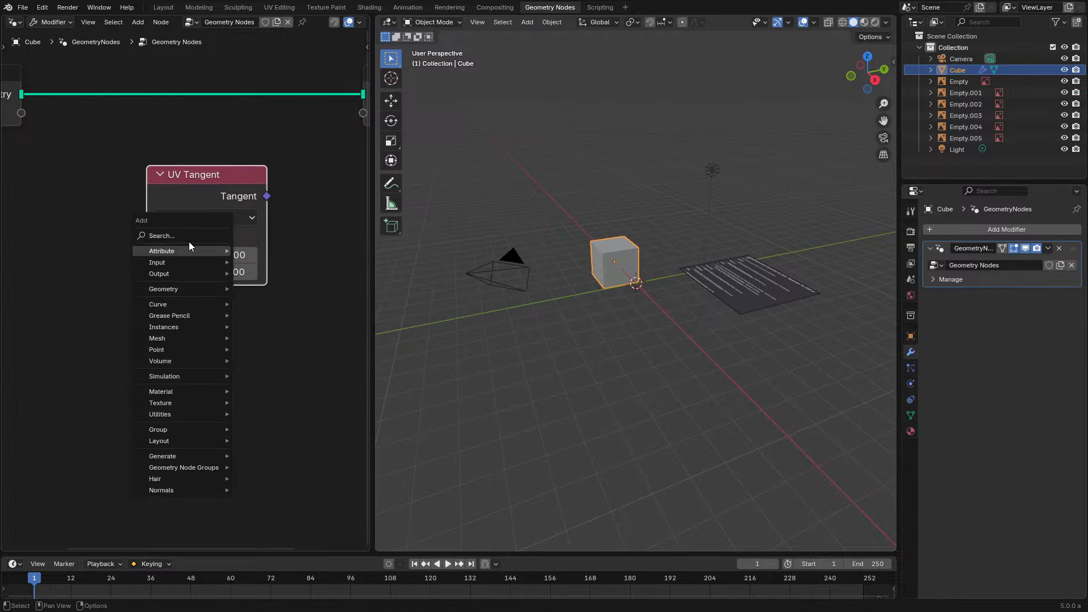
click(189, 240)
text(uv tangnet)
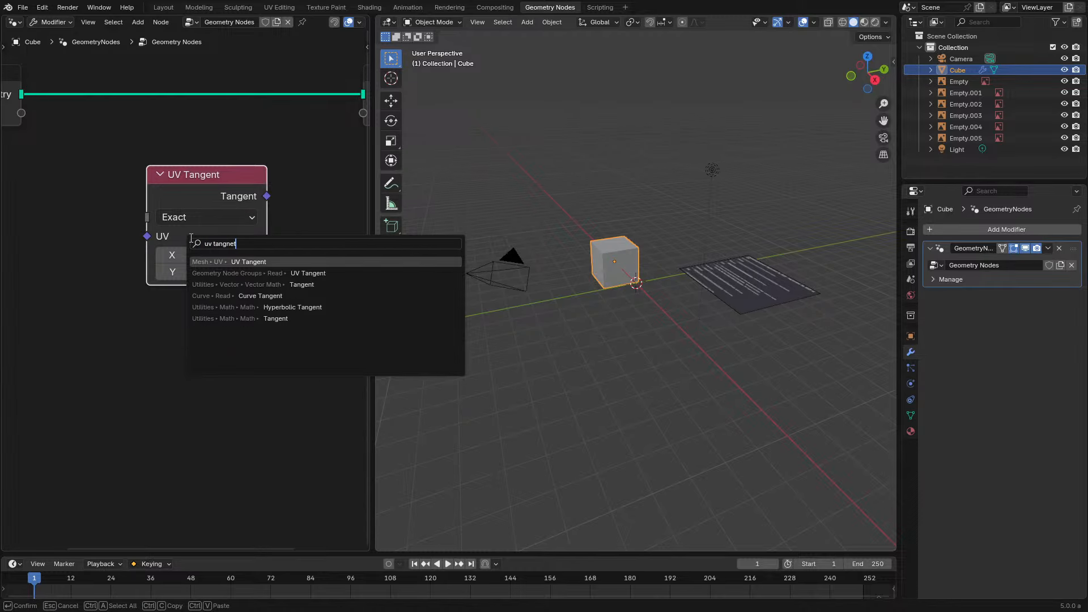
key(Down)
key(Return)
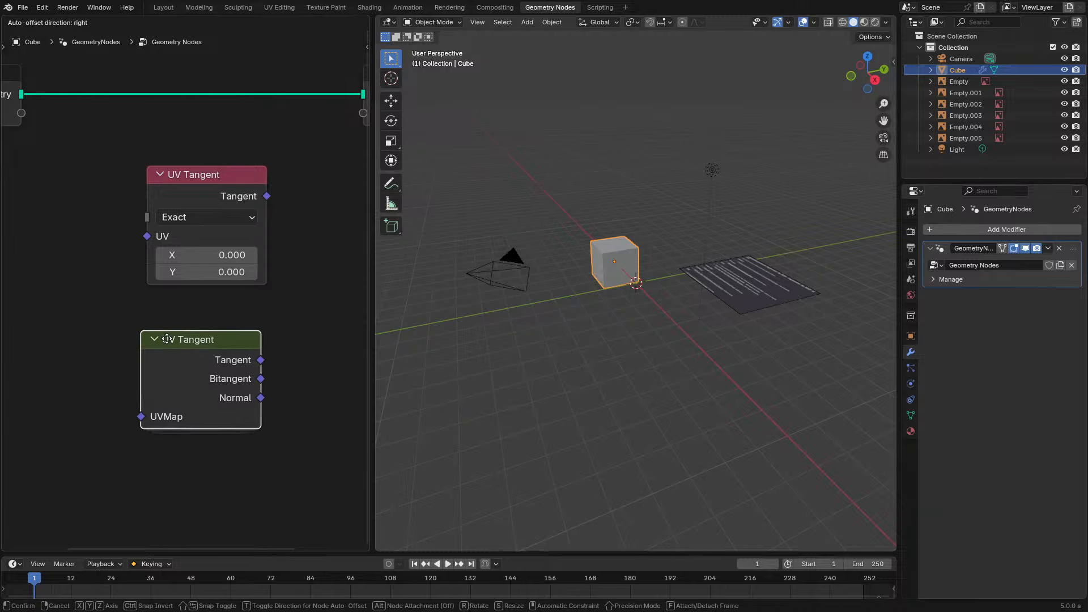
click(182, 323)
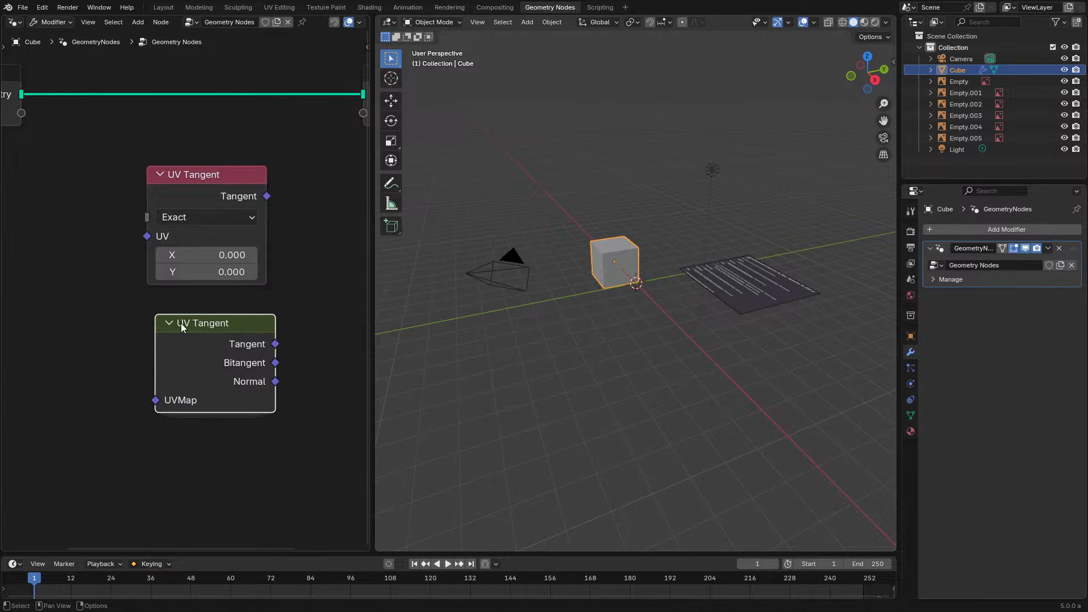
click(323, 414)
scroll(318, 417, up, 2)
middle_drag(314, 419, 289, 306)
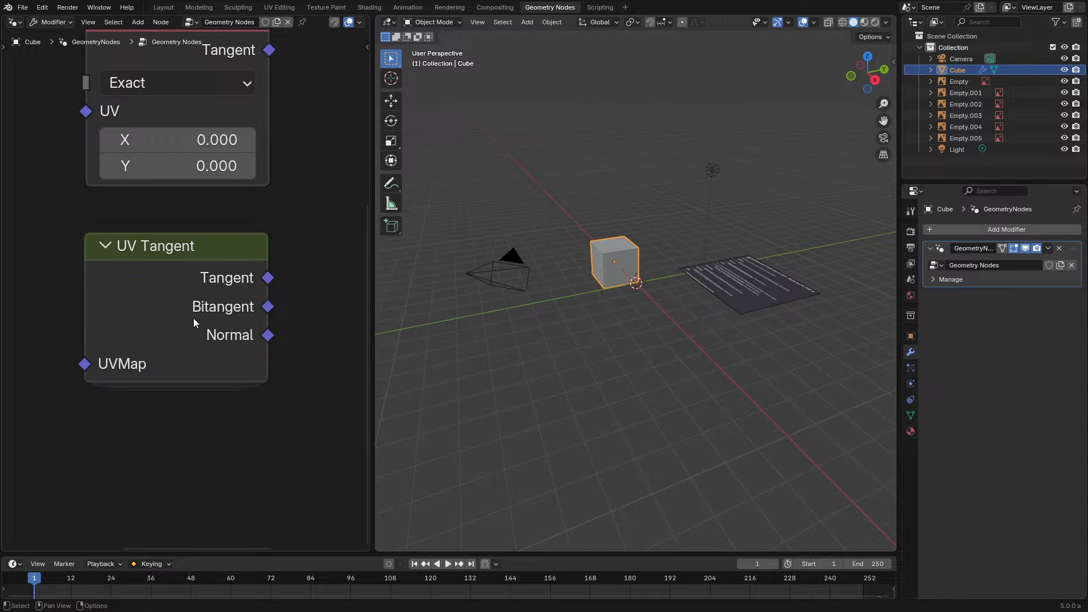
scroll(191, 286, down, 2)
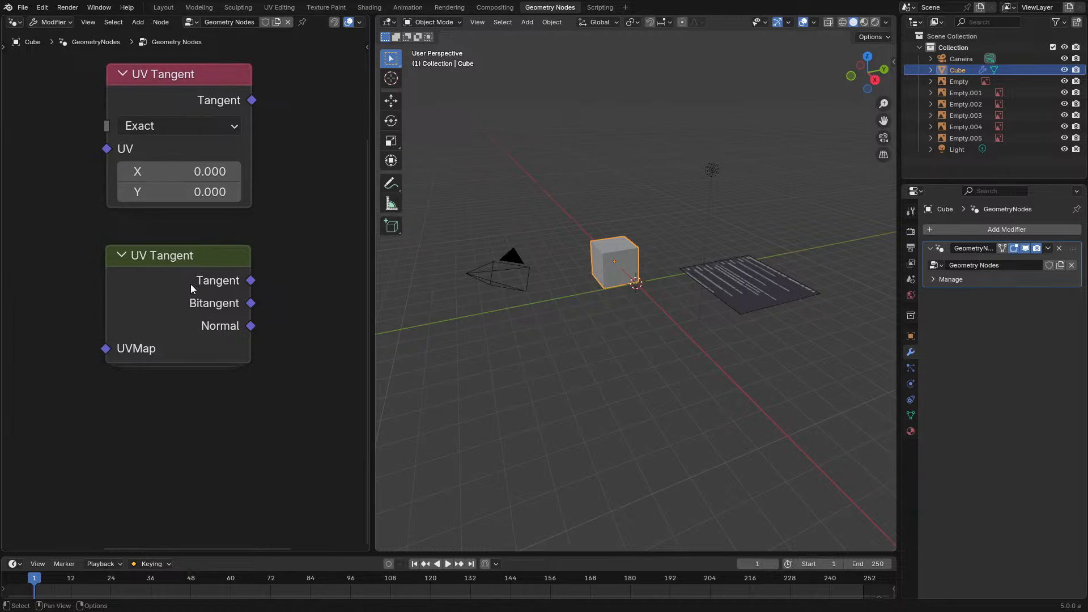
Enter the UV Tangent node group for editing and maximize the node editor
click(157, 293)
click(202, 407)
click(185, 312)
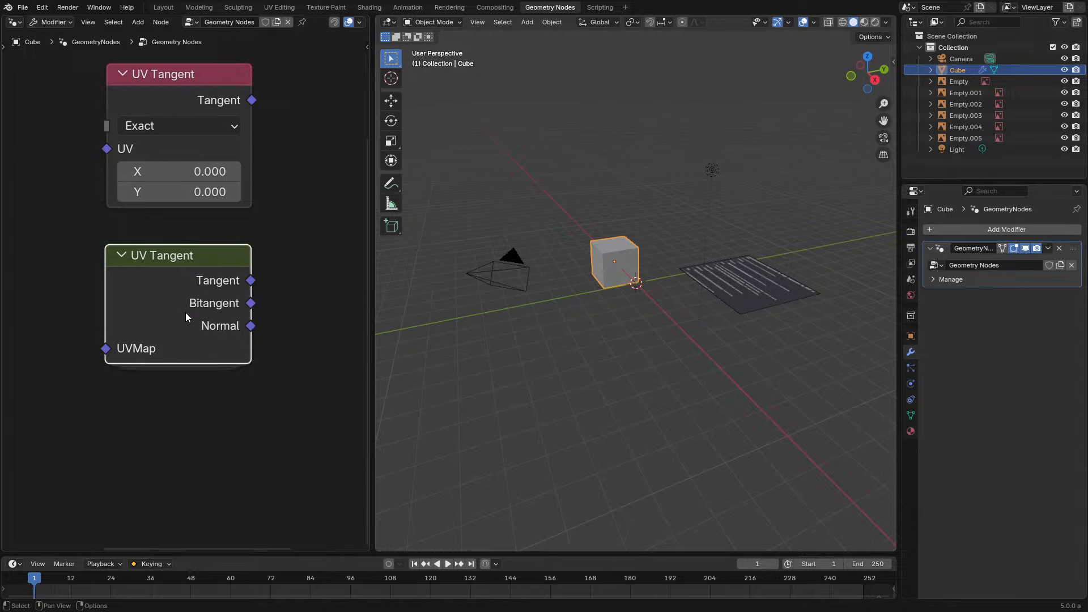
key(Tab)
key(ctrl+space)
scroll(498, 360, down, 1)
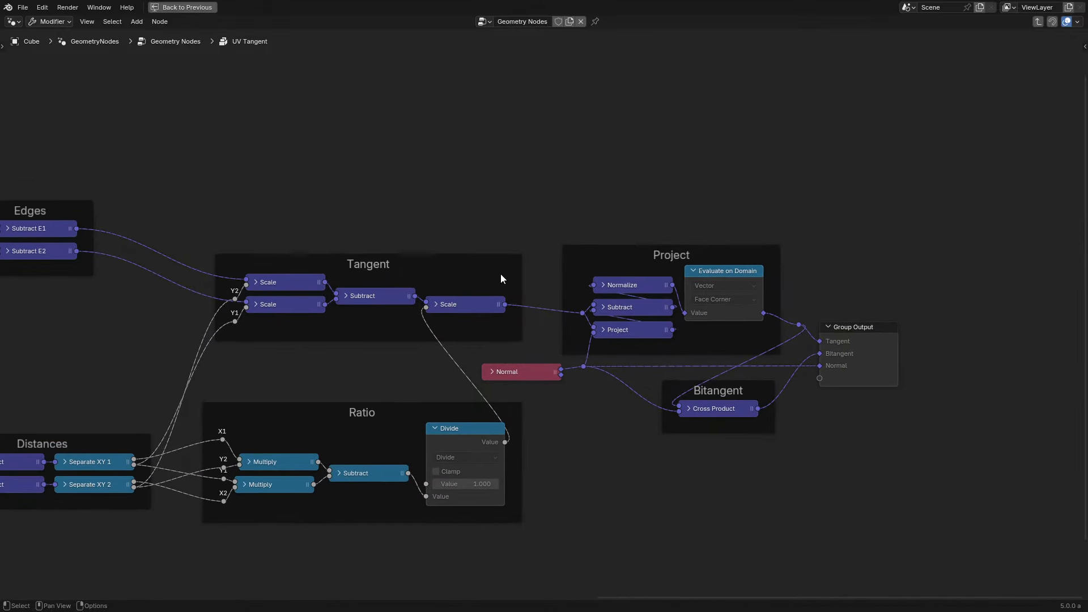
Examine the UV Tangent group's internals, from the Tangent and Ratio frames back to the UV Positions frame and Group Input
middle_drag(554, 263, 672, 222)
middle_drag(371, 319, 661, 225)
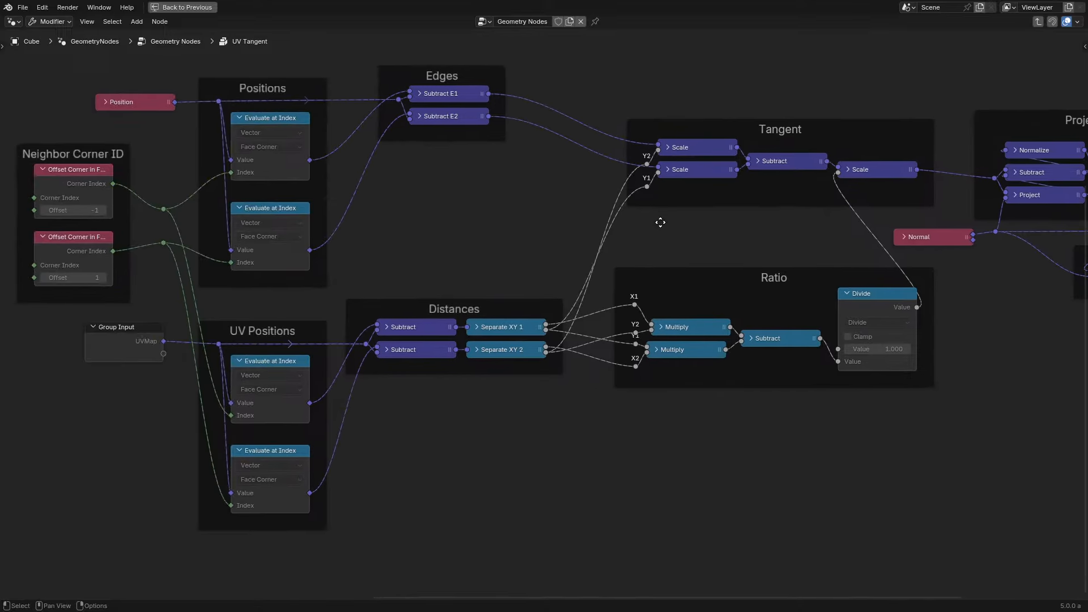
scroll(494, 319, up, 2)
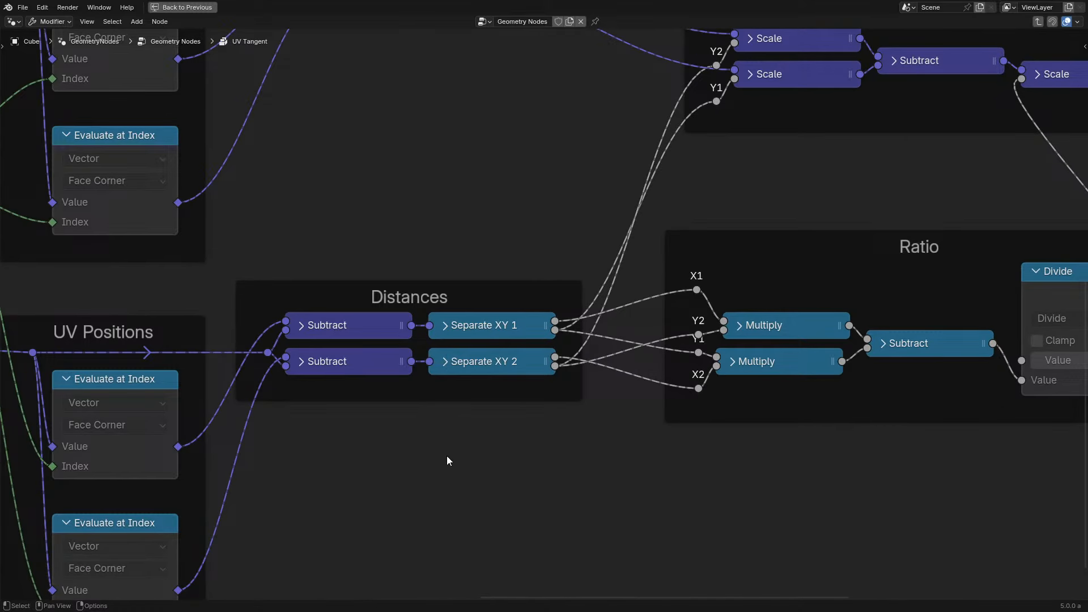
middle_drag(356, 409, 476, 356)
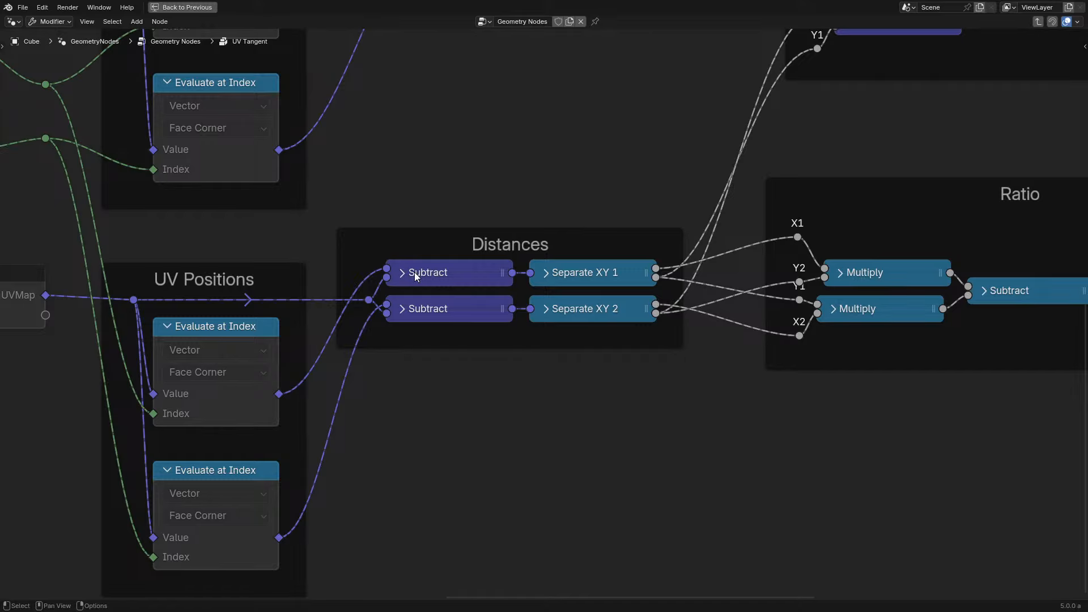
middle_drag(362, 388, 506, 313)
scroll(507, 313, up, 1)
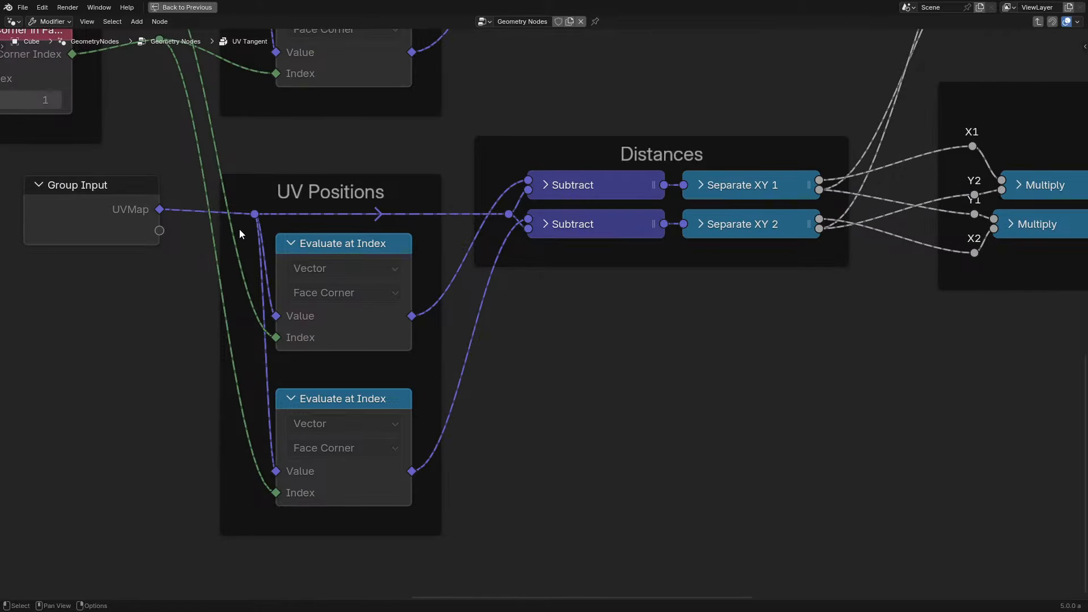
click(123, 227)
scroll(614, 428, down, 5)
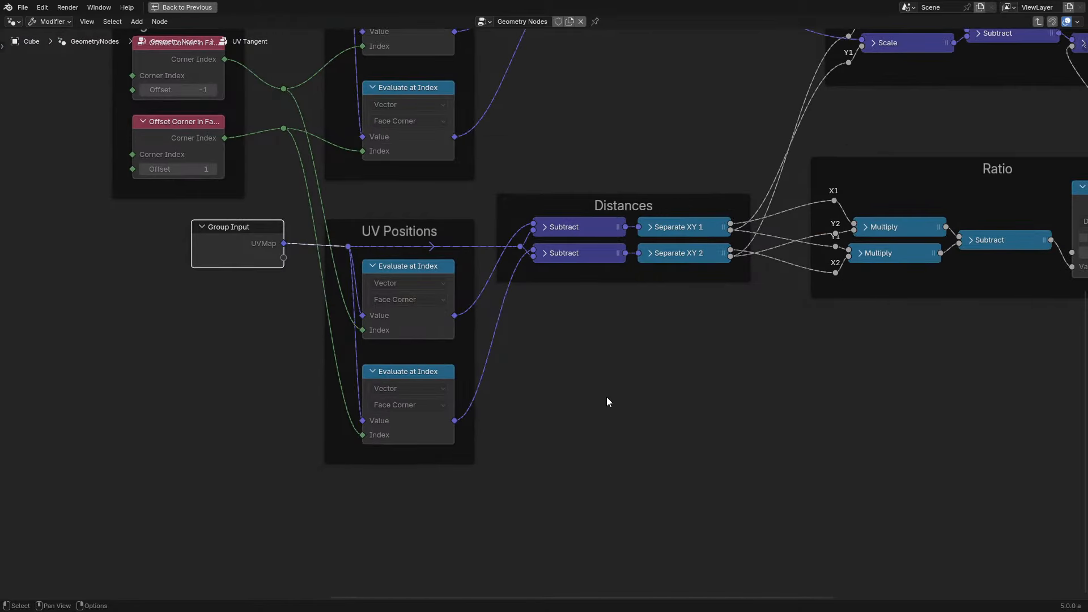
click(607, 397)
middle_drag(607, 360, 539, 432)
Leave the UV Tangent node group and restore the node editor from its maximized view to the workspace layout
key(Tab)
scroll(498, 346, up, 4)
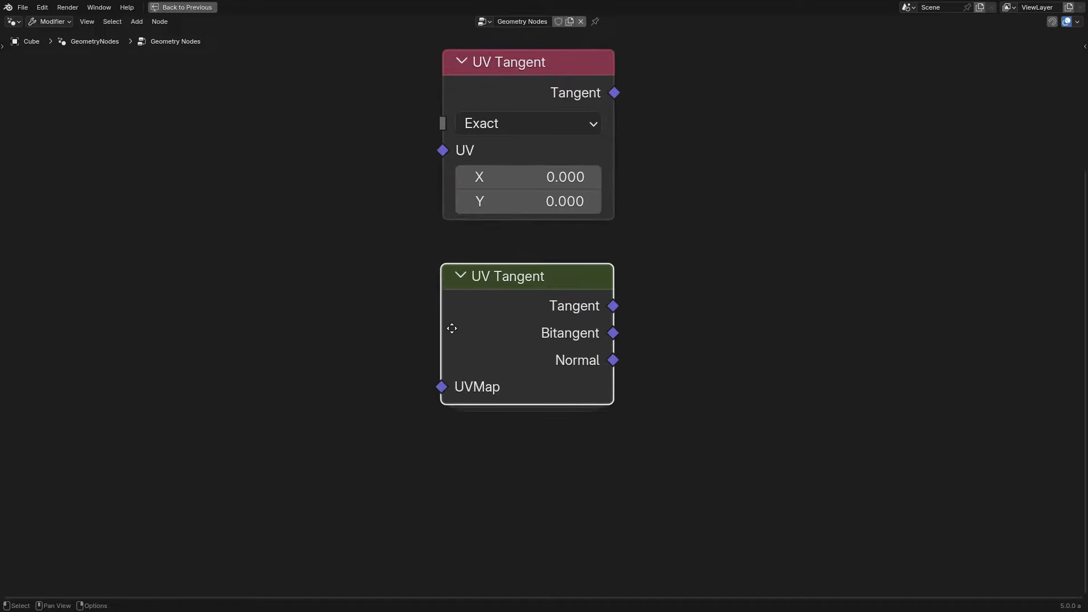
mouse_move(503, 357)
mouse_down()
mouse_move(417, 378)
mouse_move(485, 366)
mouse_up()
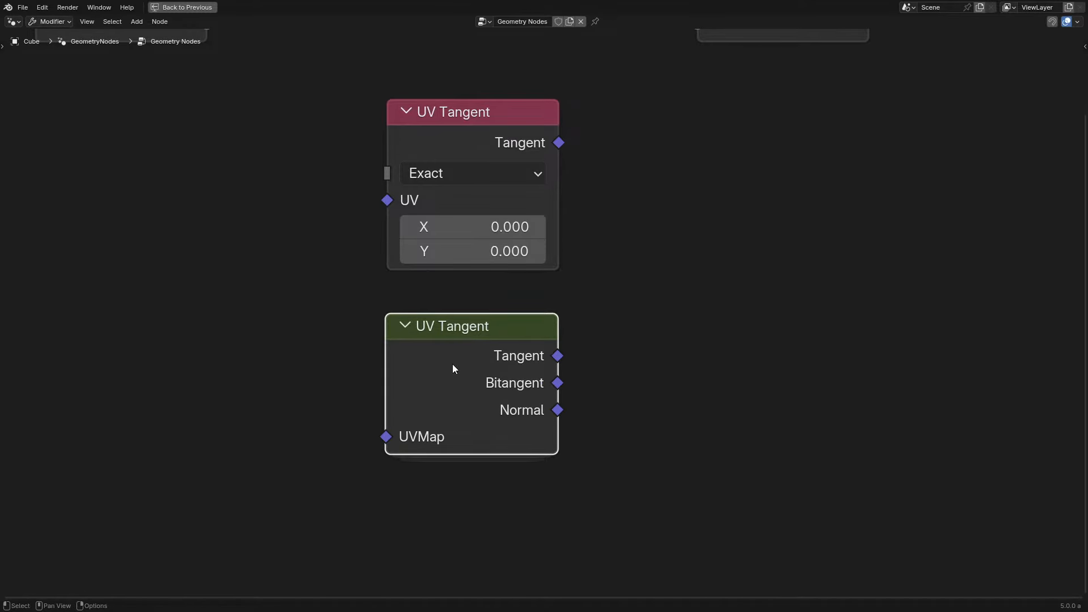
key(ctrl+space)
middle_drag(201, 176, 275, 277)
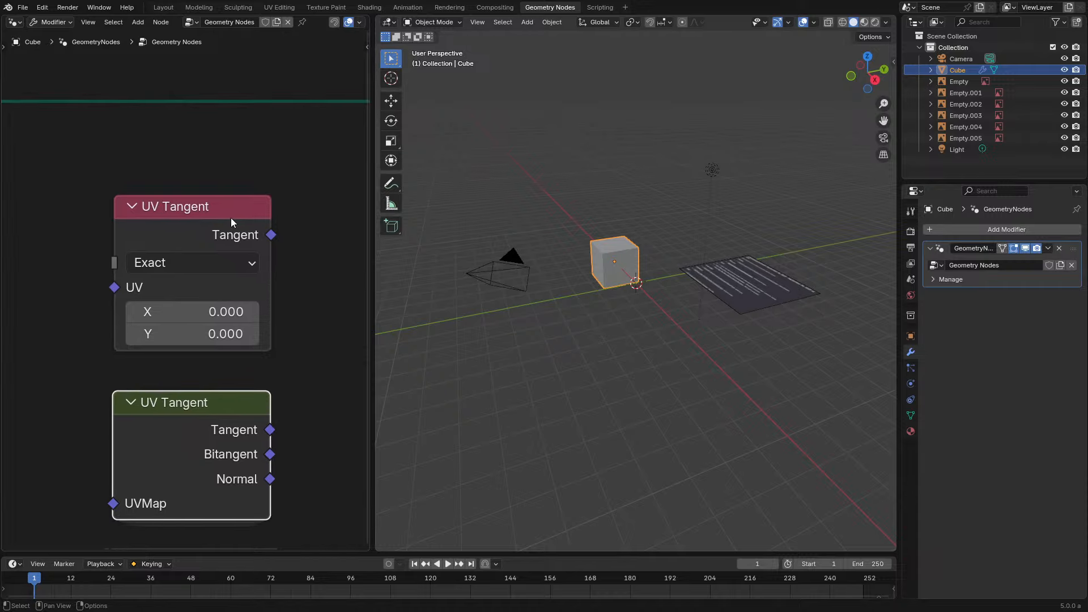
Check the available method options of the built-in UV Tangent node
click(212, 208)
scroll(179, 263, down, 2)
click(179, 268)
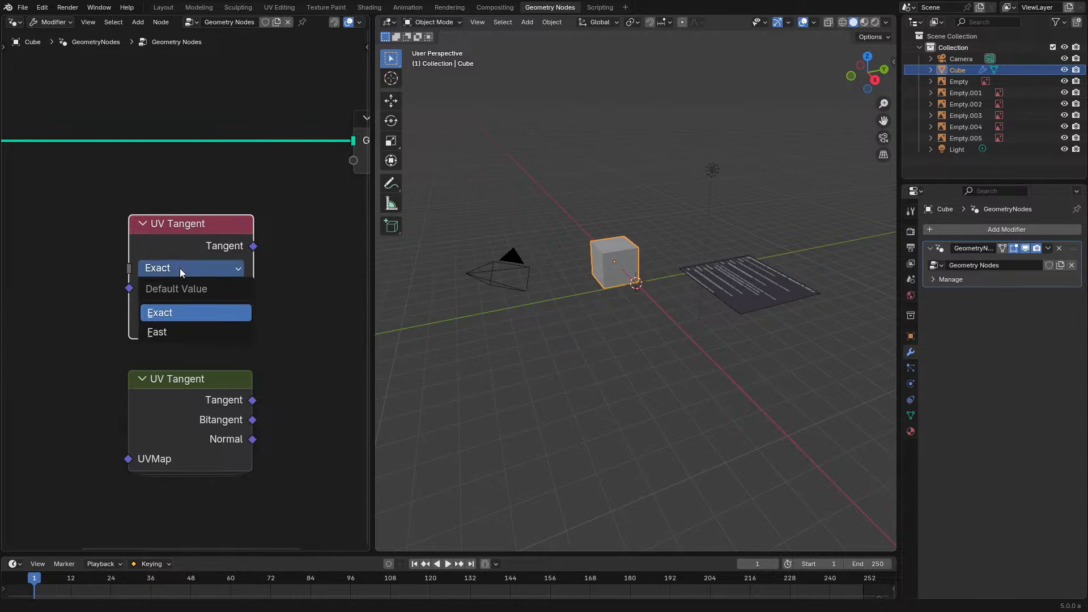
scroll(66, 219, down, 2)
Add a UV sphere to the cube's mesh in Edit Mode and move it beside the cube
scroll(730, 278, up, 5)
key(shift+a)
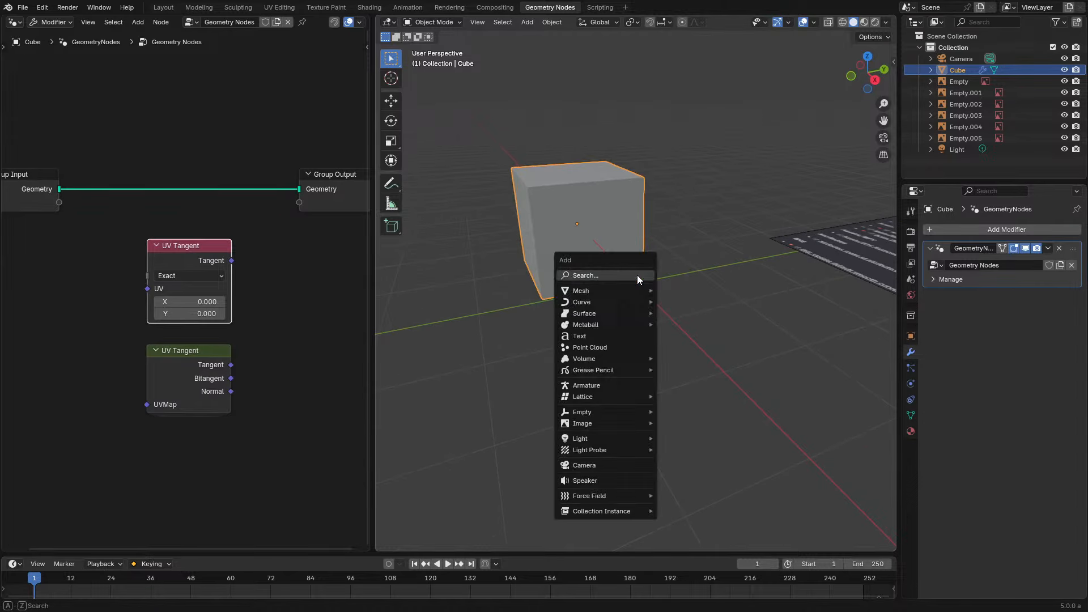
mouse_move(600, 294)
key(Escape)
key(Tab)
key(shift+a)
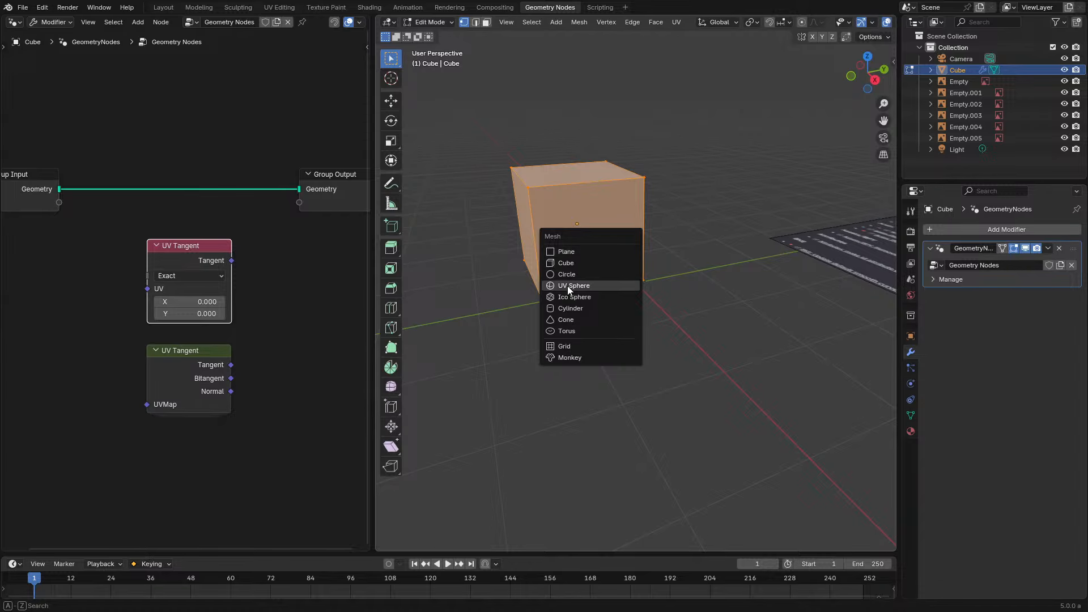
click(567, 286)
key(g)
click(609, 236)
key(shift+a)
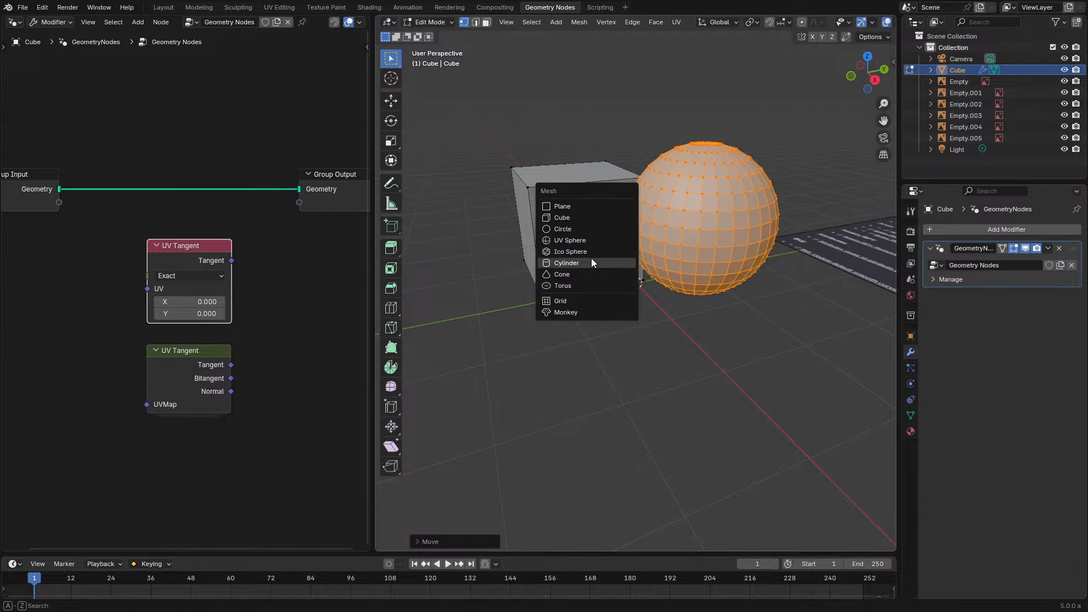
click(573, 285)
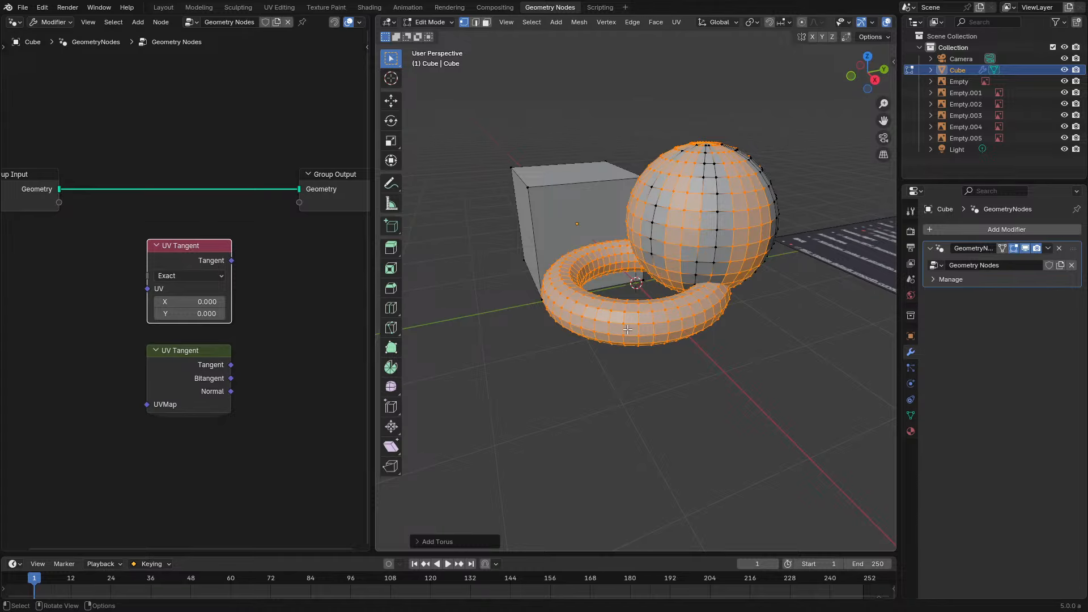
key(ctrl+z)
key(shift+a)
click(638, 301)
key(a)
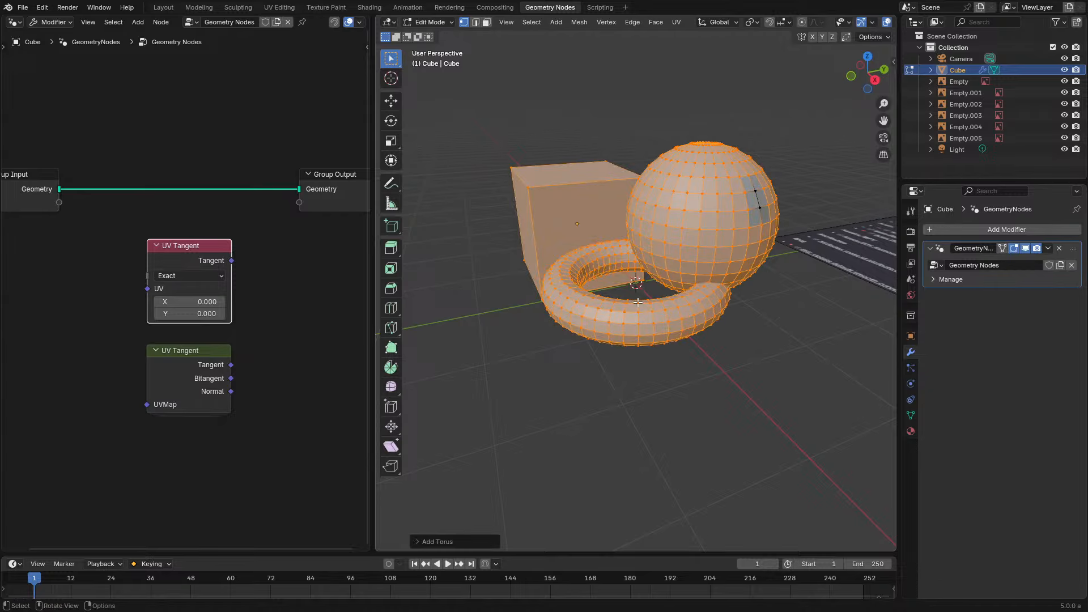
key(g)
right_click(542, 352)
key(ctrl+z)
key(ctrl+z)
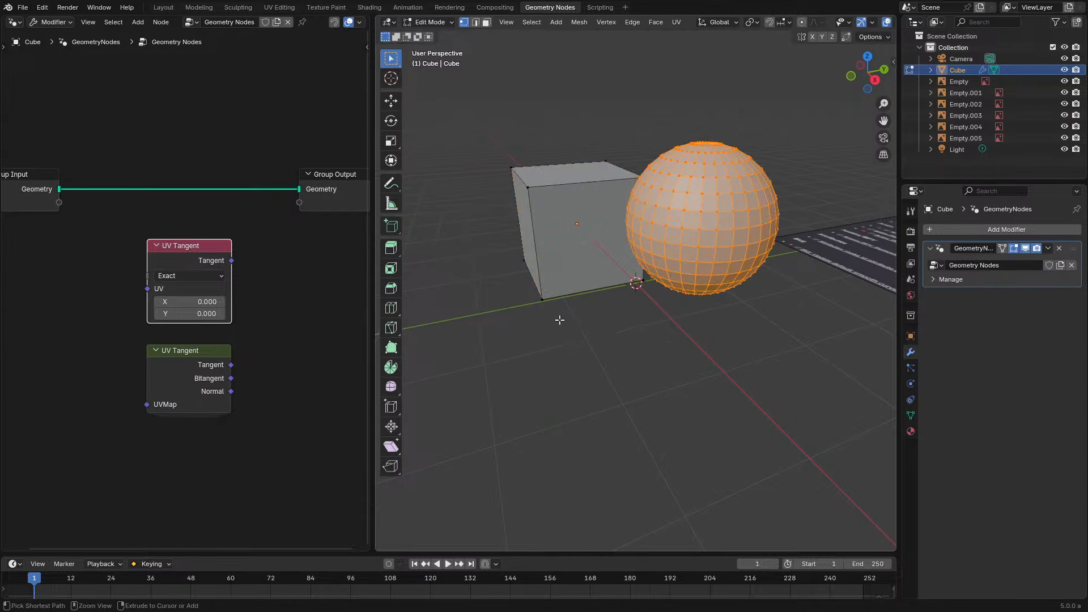
key(shift+a)
click(608, 266)
key(a)
key(g)
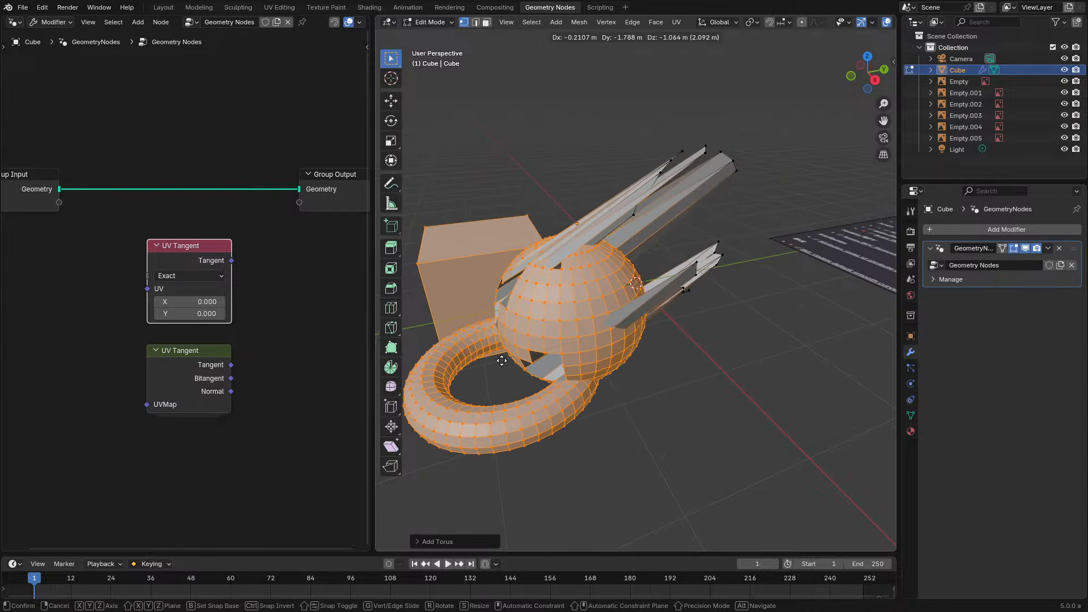
right_click(500, 361)
key(ctrl+z)
key(ctrl+z)
Add a torus to the mesh, select only its linked geometry, and move it in front of the cube and sphere
key(shift+a)
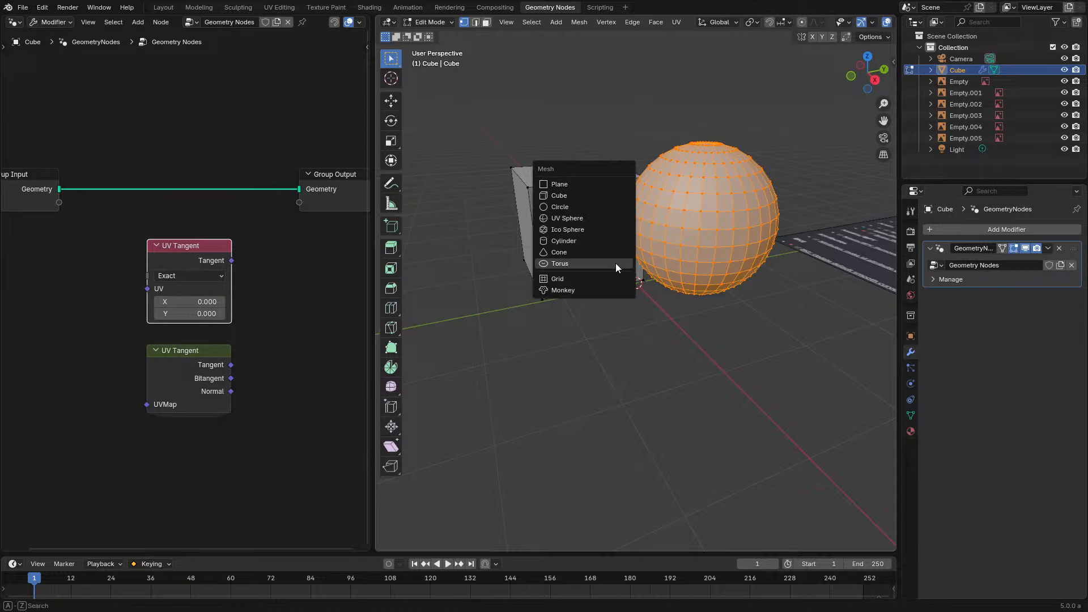
click(616, 263)
key(a)
key(g)
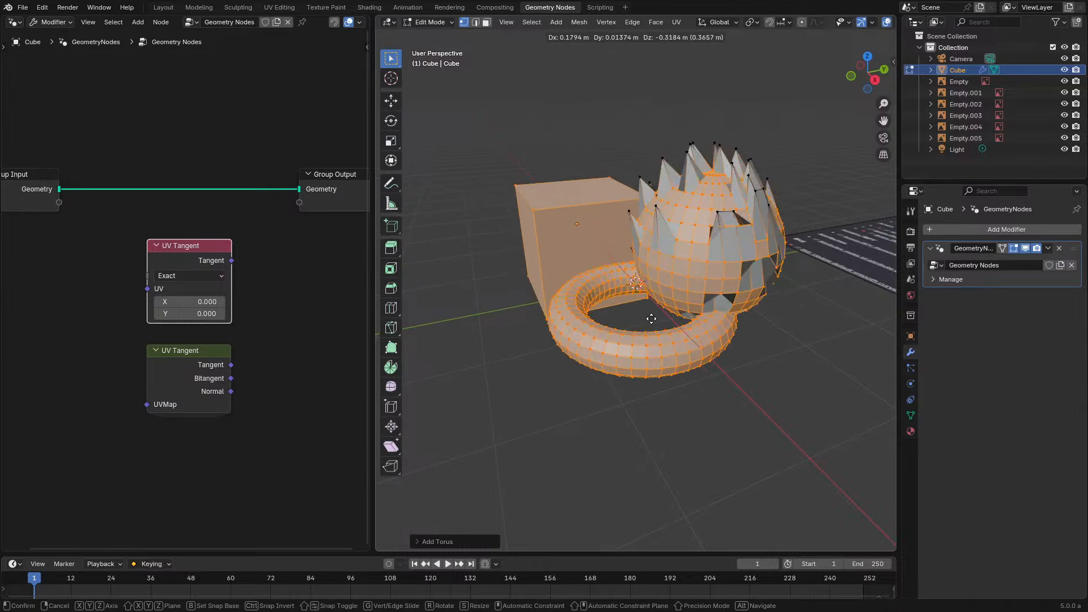
right_click(638, 327)
key(alt+a)
key(l)
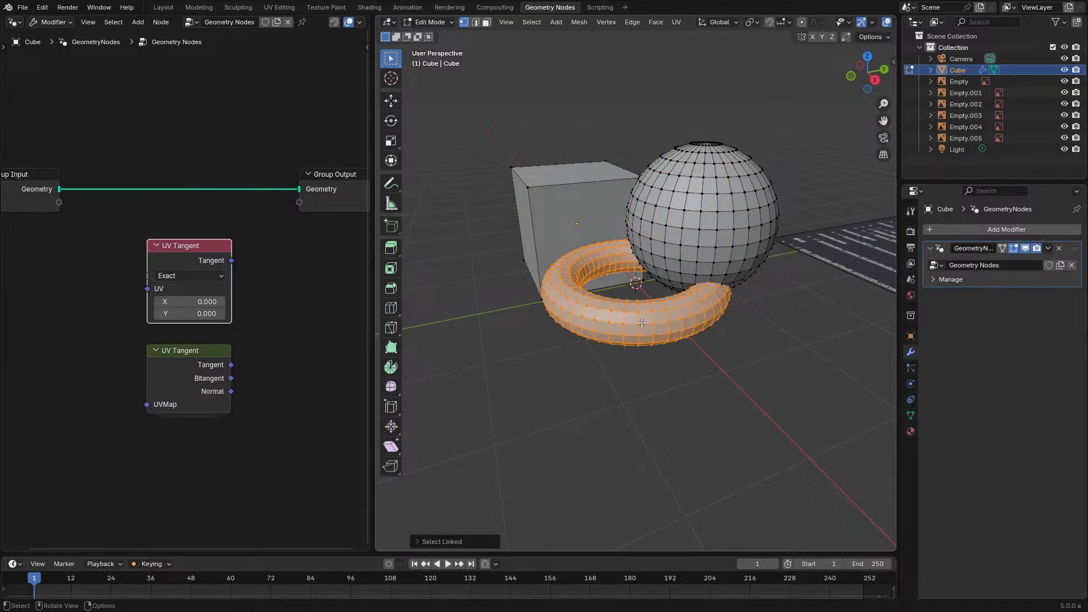
key(g)
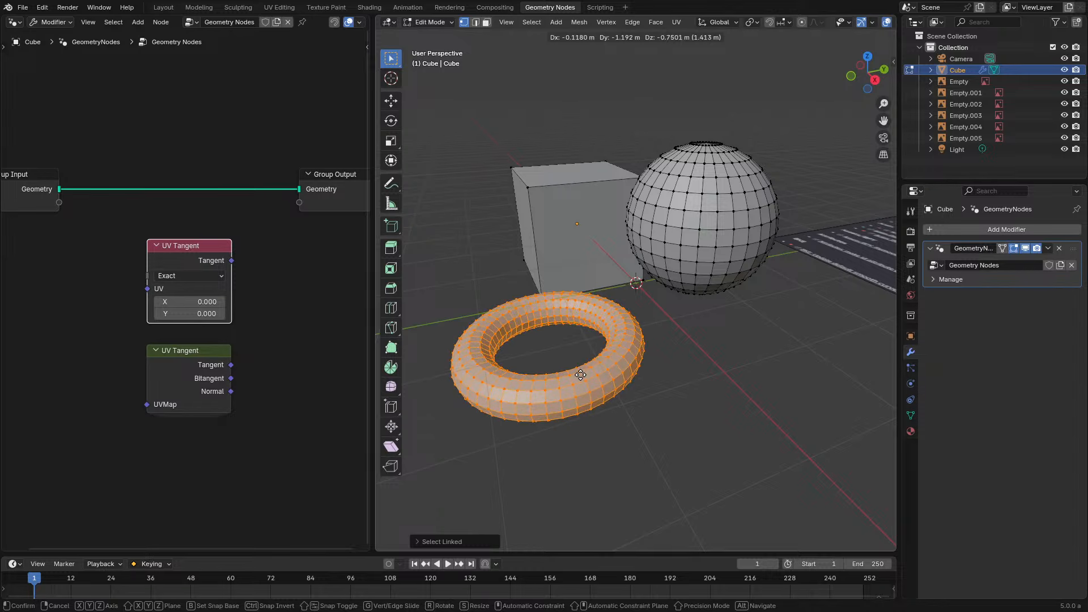
click(657, 361)
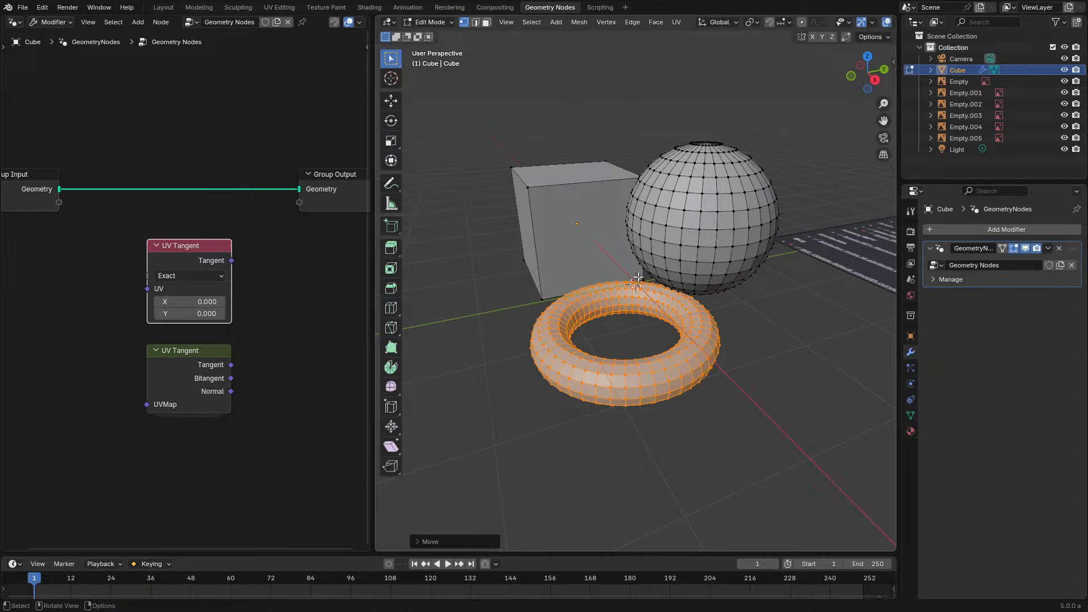
Add an ico sphere to the mesh and move it to the side of the cube opposite the UV sphere
key(shift+a)
click(605, 245)
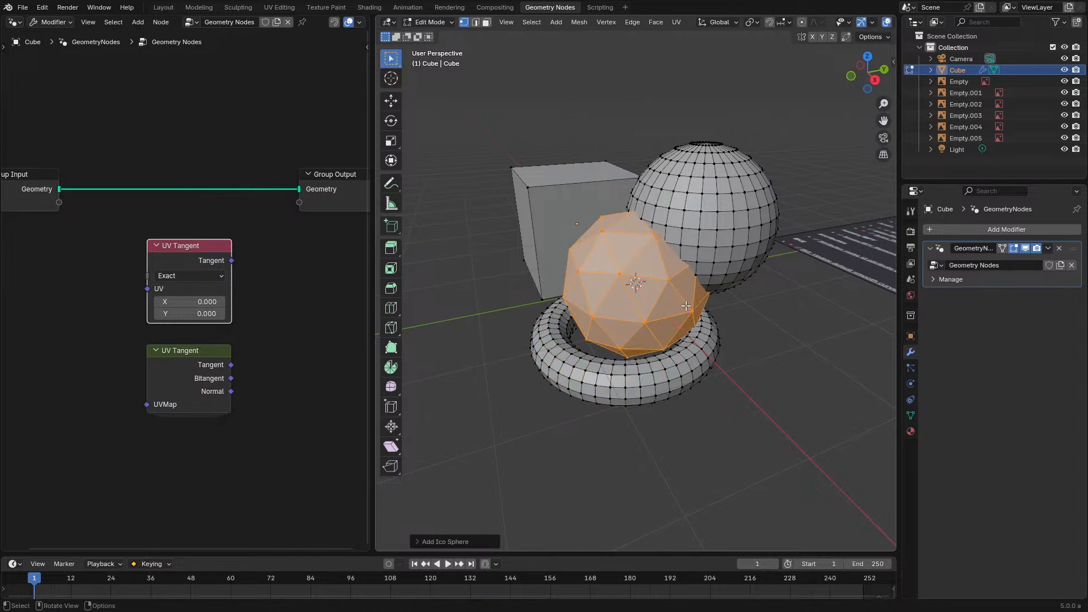
key(g)
click(517, 238)
Return to Object Mode and apply Shade Smooth to the object
middle_drag(596, 285, 598, 279)
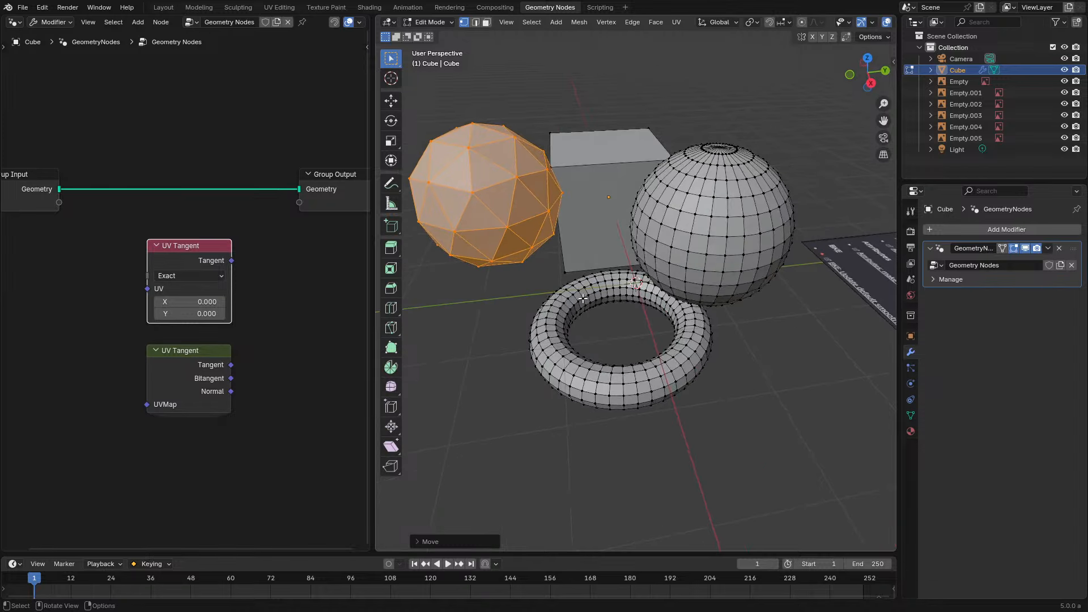
key(Tab)
key(a)
right_click(598, 279)
click(598, 279)
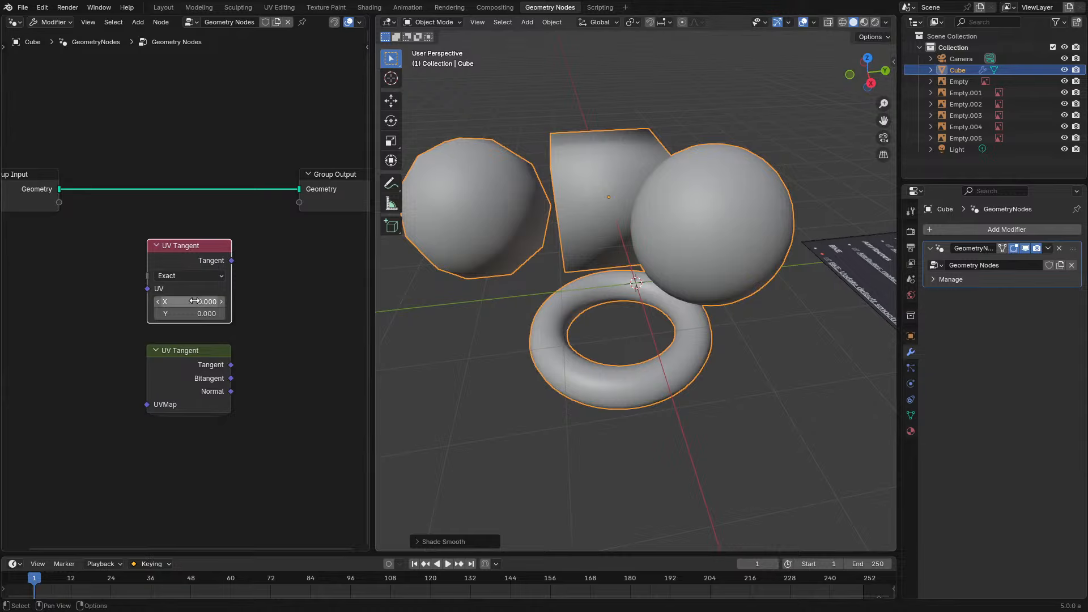
Add a Named Attribute node and place it beside the two UV Tangent nodes, below Group Input
middle_drag(98, 236, 188, 274)
scroll(154, 340, up, 3)
key(q)
key(Escape)
key(q)
click(154, 325)
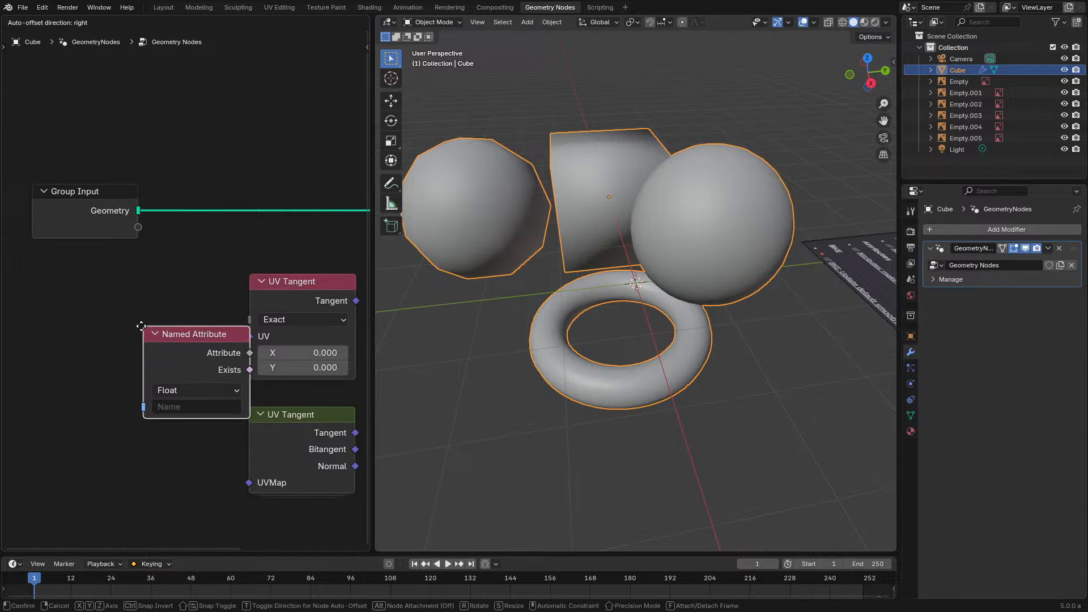
click(62, 307)
Choose UVMap as the named attribute and connect its Attribute output to the built-in UV Tangent node's UV input
click(105, 371)
click(92, 389)
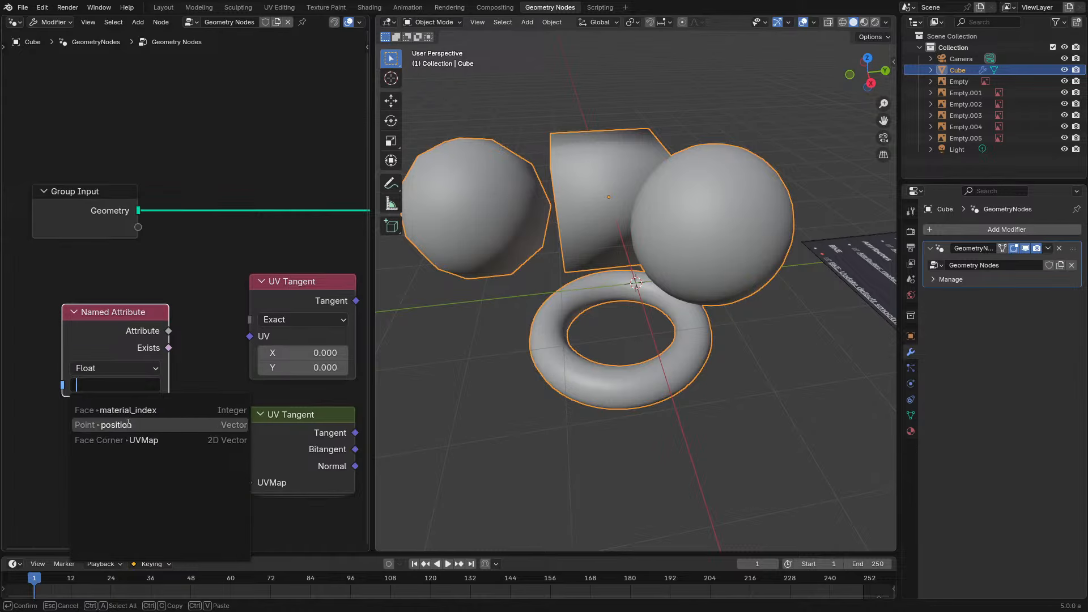
click(139, 441)
drag(168, 331, 250, 336)
Preview the built-in node's Tangent output on the Group Input geometry with a Viewer, and place the Viewer above UV Tangent
ctrl+shift+click(126, 222)
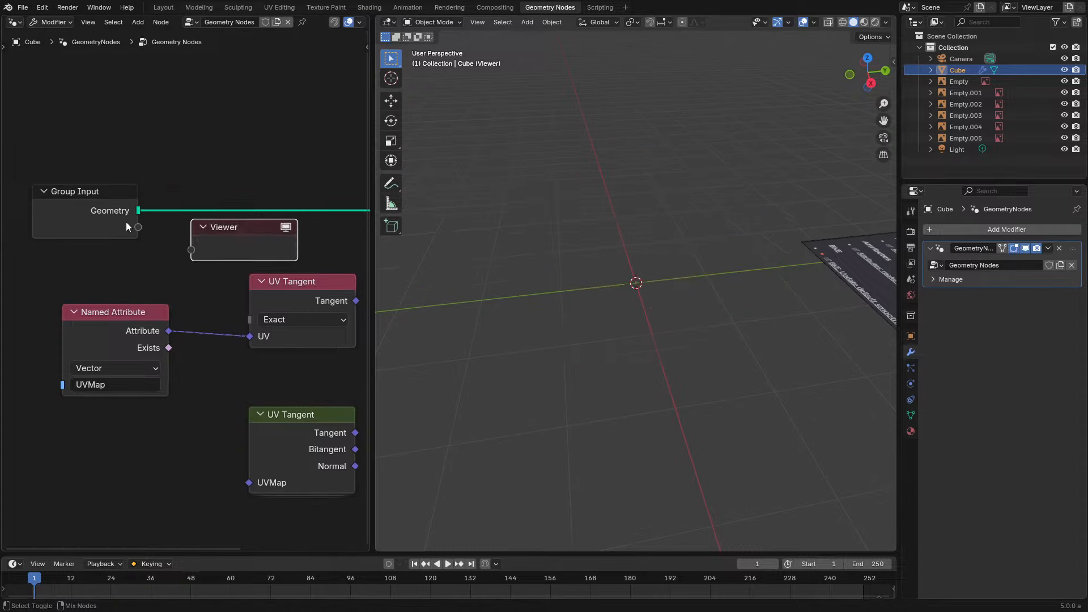
ctrl+shift+click(327, 300)
ctrl+shift+click(117, 213)
scroll(215, 250, down, 3)
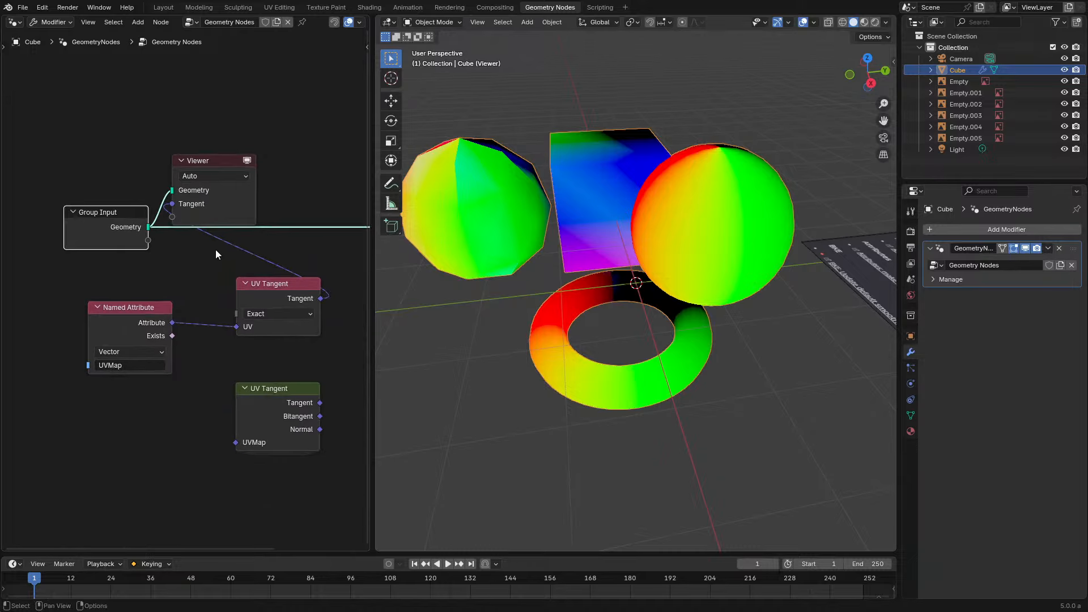
middle_drag(215, 250, 178, 260)
scroll(181, 239, up, 2)
drag(186, 216, 255, 273)
Set the Viewer node's domain to Face Corner
scroll(593, 281, down, 2)
middle_drag(594, 281, 754, 340)
scroll(672, 310, up, 3)
shift+middle_drag(672, 314, 690, 377)
click(221, 227)
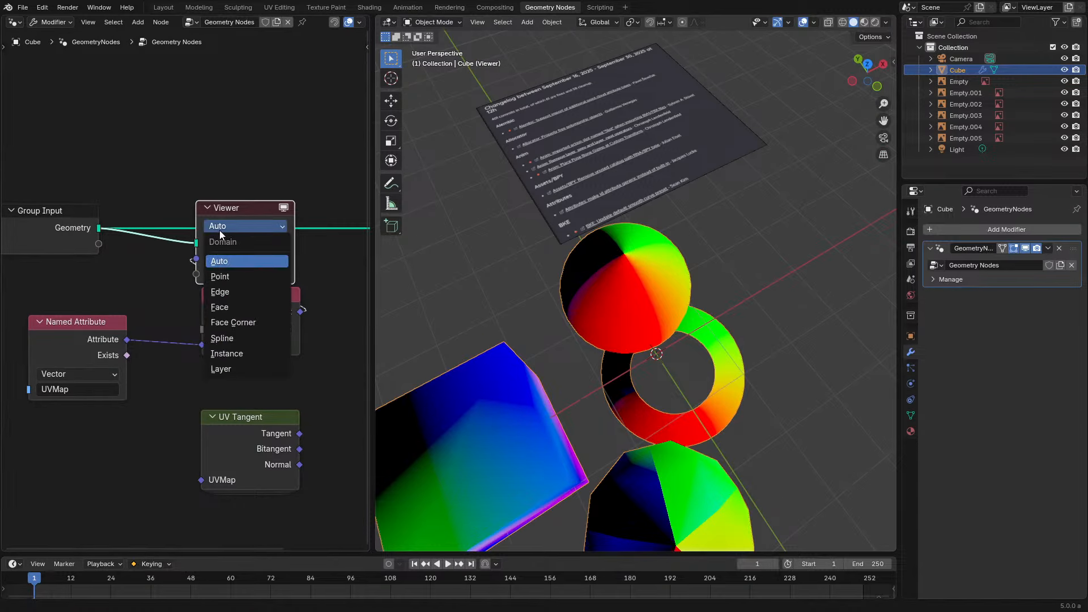
click(256, 324)
Inspect the tangent colours on the meshes and set the built-in UV Tangent node's method to Fast
middle_drag(607, 358, 565, 393)
scroll(649, 358, up, 4)
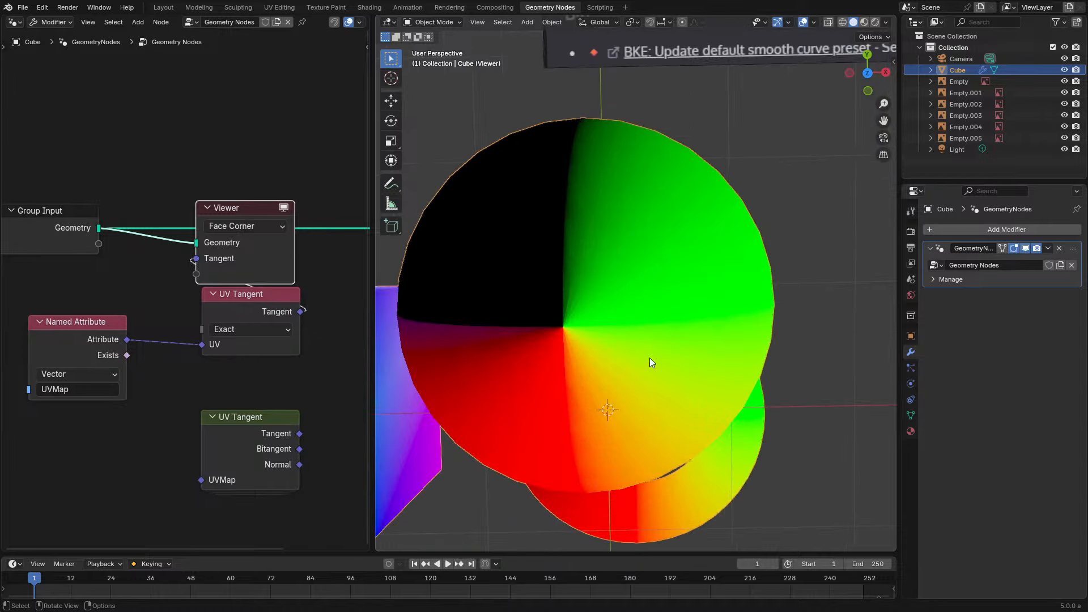
middle_drag(649, 359, 586, 317)
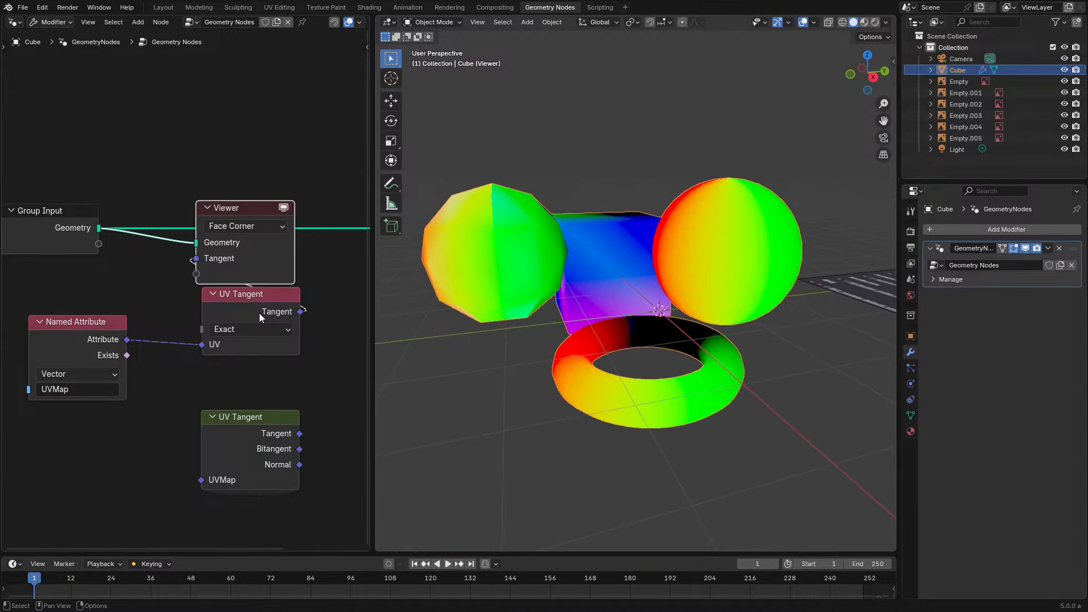
click(242, 332)
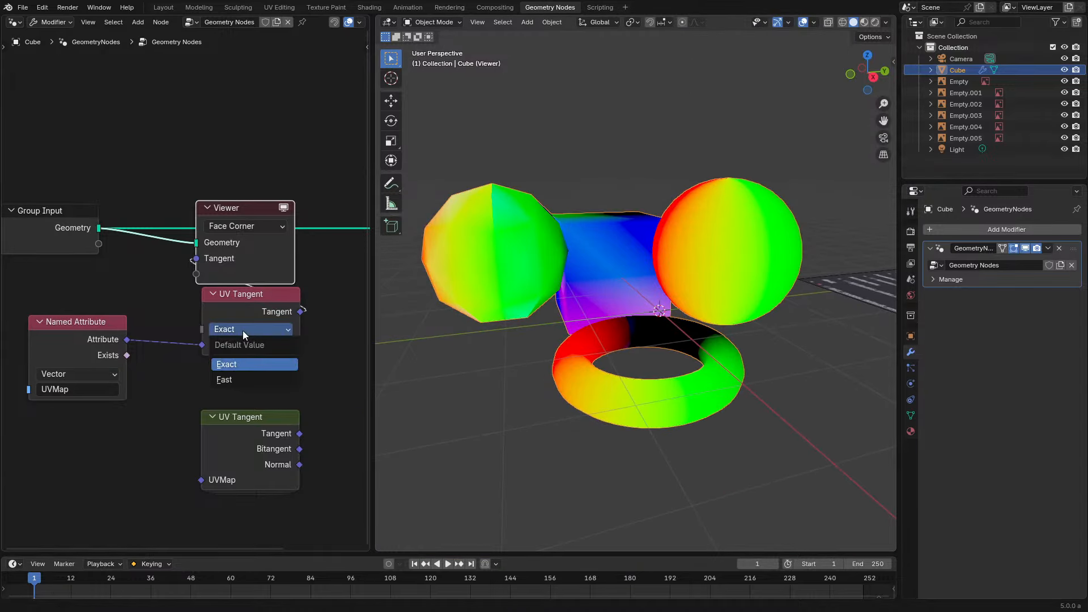
click(226, 380)
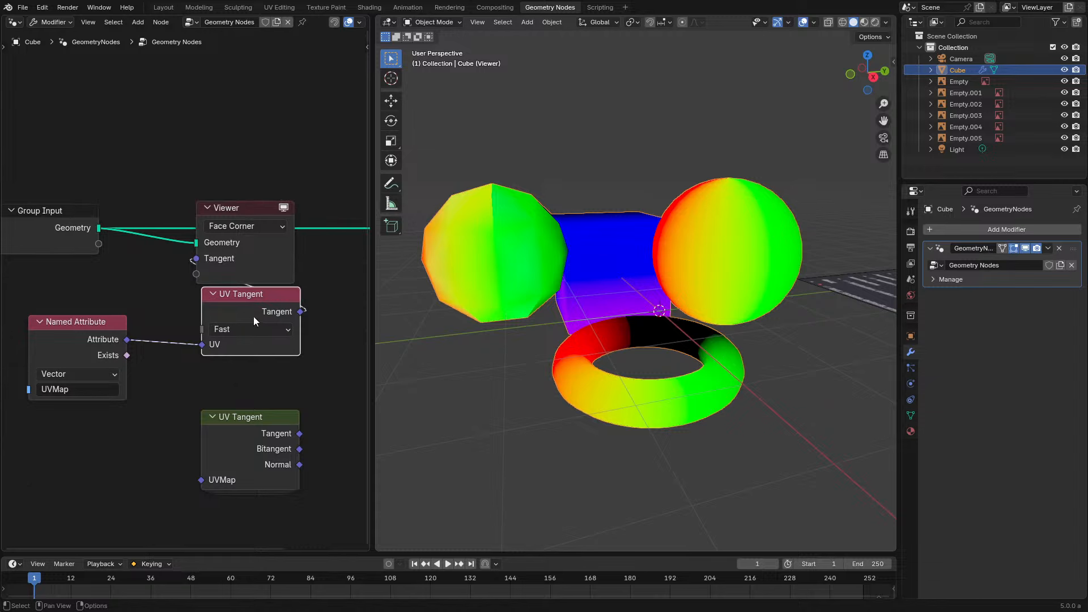
Undo the small move of the built-in UV Tangent node and set its method back to Exact
drag(254, 317, 247, 326)
middle_drag(597, 301, 624, 314)
key(ctrl+z)
key(ctrl+z)
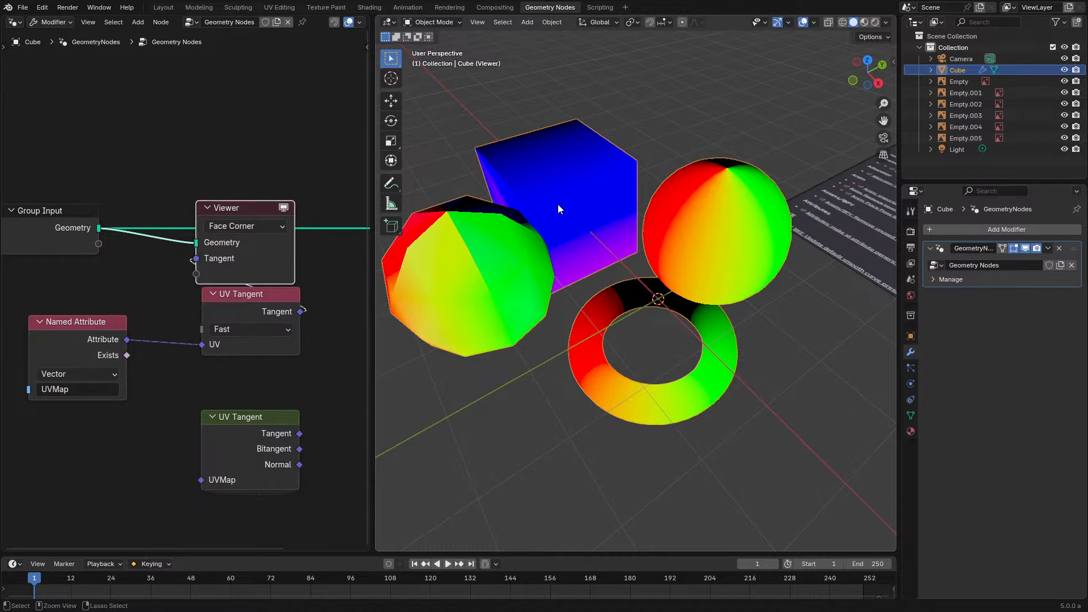
click(237, 329)
click(244, 364)
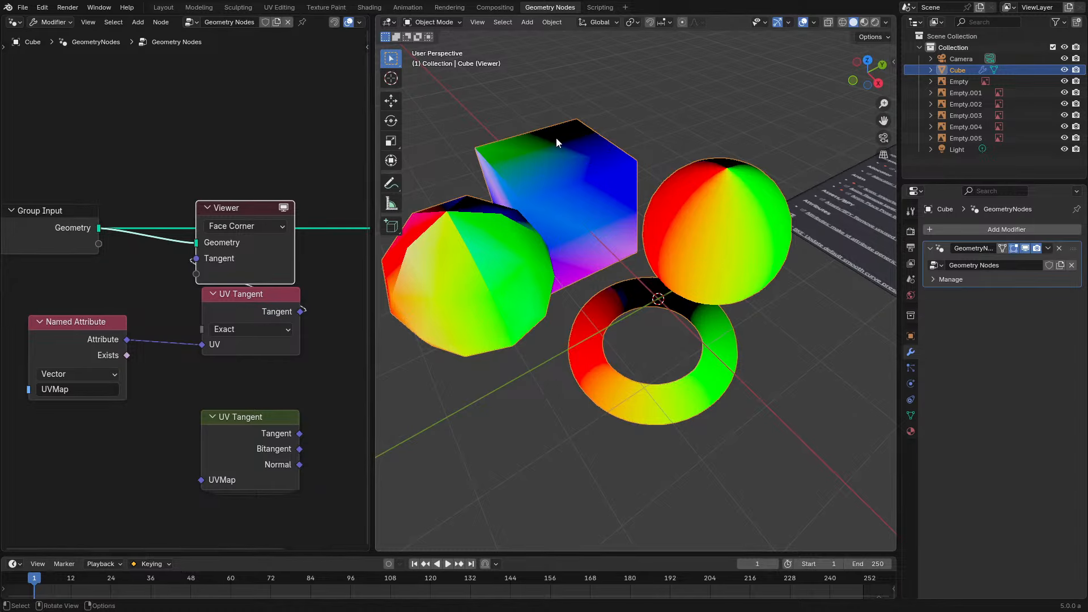
Compare the Exact and Fast tangent colours on the meshes by repeatedly undoing and redoing the method change, ending on Fast
key(ctrl+z)
middle_drag(546, 300, 683, 312)
key(ctrl+shift+z)
key(ctrl+z)
key(ctrl+shift+z)
key(ctrl+z)
key(ctrl+shift+z)
key(ctrl+z)
key(ctrl+shift+z)
key(ctrl+z)
middle_drag(625, 333, 703, 363)
Shift the built-in UV Tangent node slightly down and left, and select the UV Tangent group node below it with the editor temporarily maximised
drag(278, 317, 258, 347)
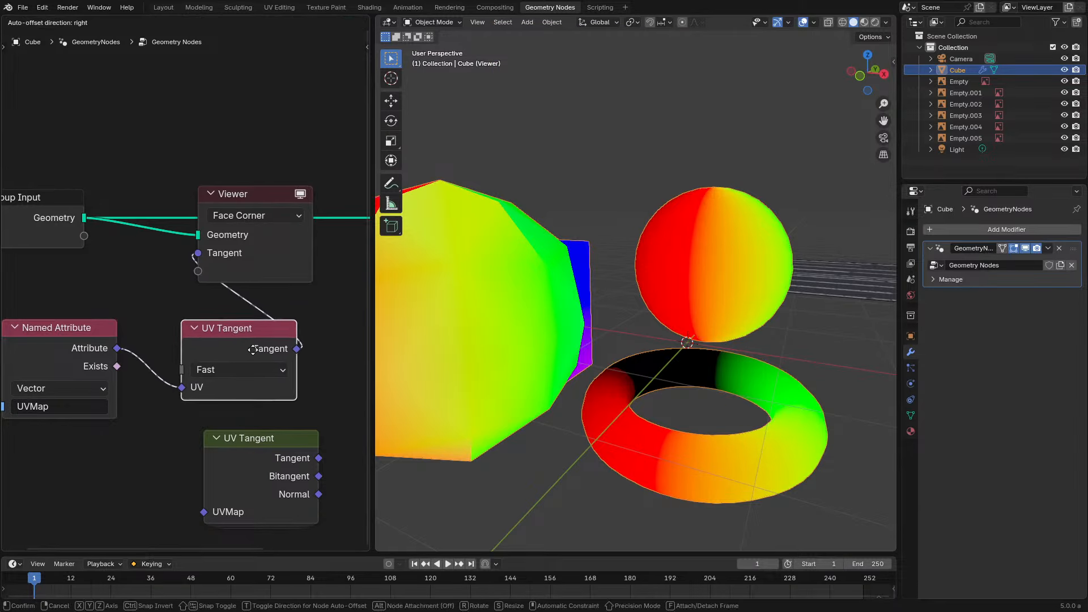
click(275, 486)
scroll(276, 484, up, 1)
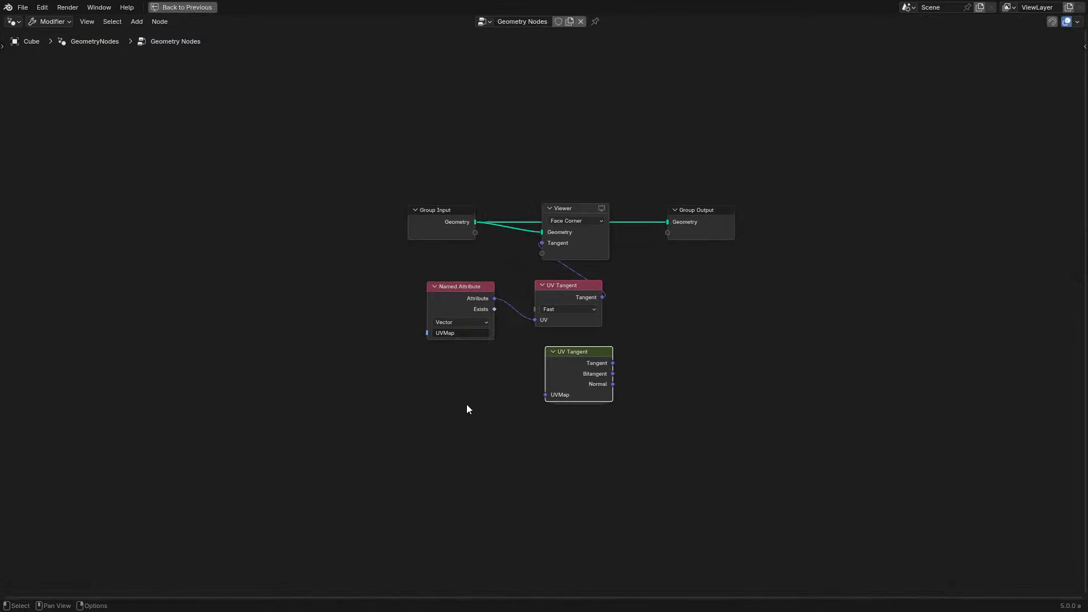
key(ctrl+space)
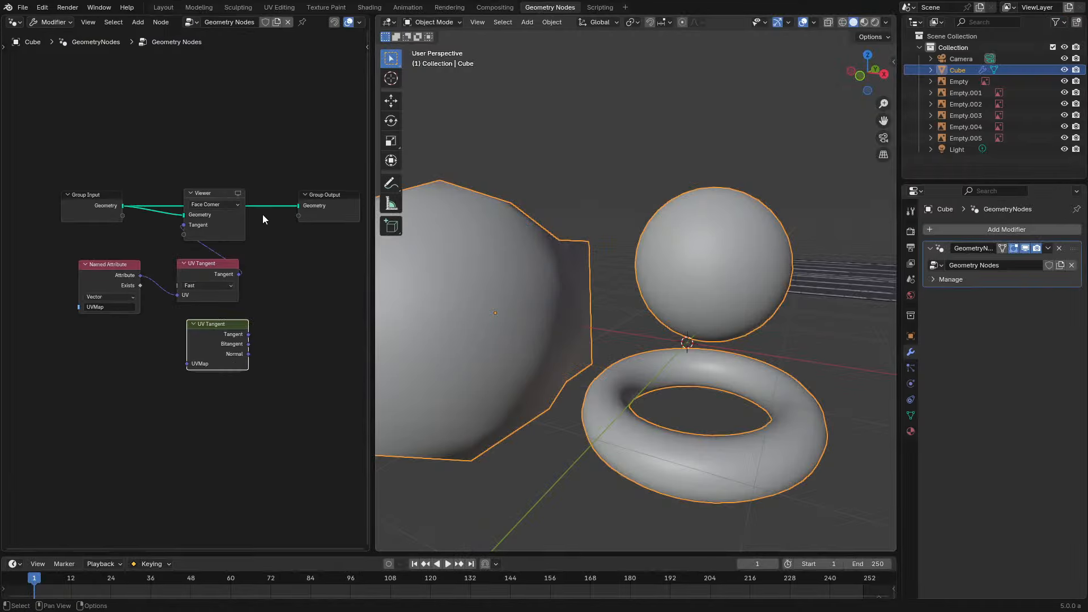
Reactivate the Viewer's tangent preview and place the built-in UV Tangent node slightly closer to Named Attribute
scroll(263, 215, up, 4)
click(255, 160)
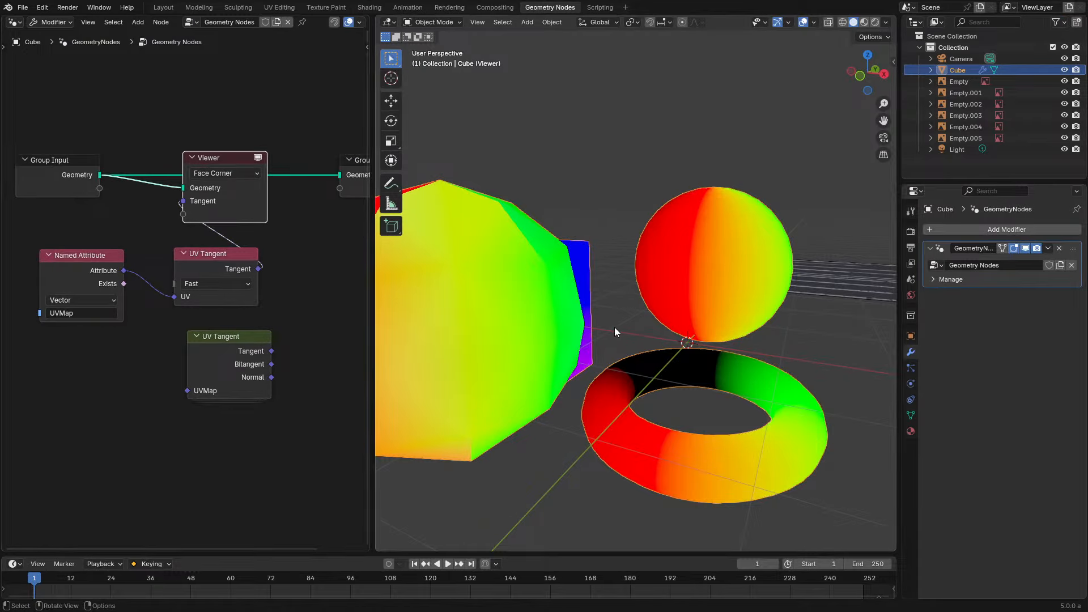
middle_drag(615, 328, 561, 358)
scroll(181, 243, up, 2)
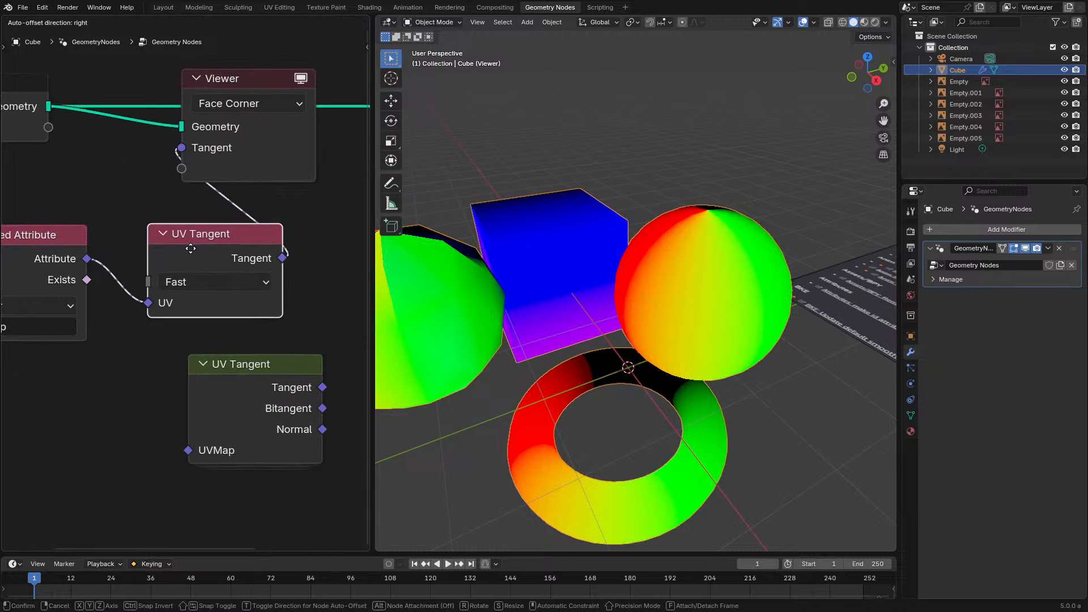
click(170, 248)
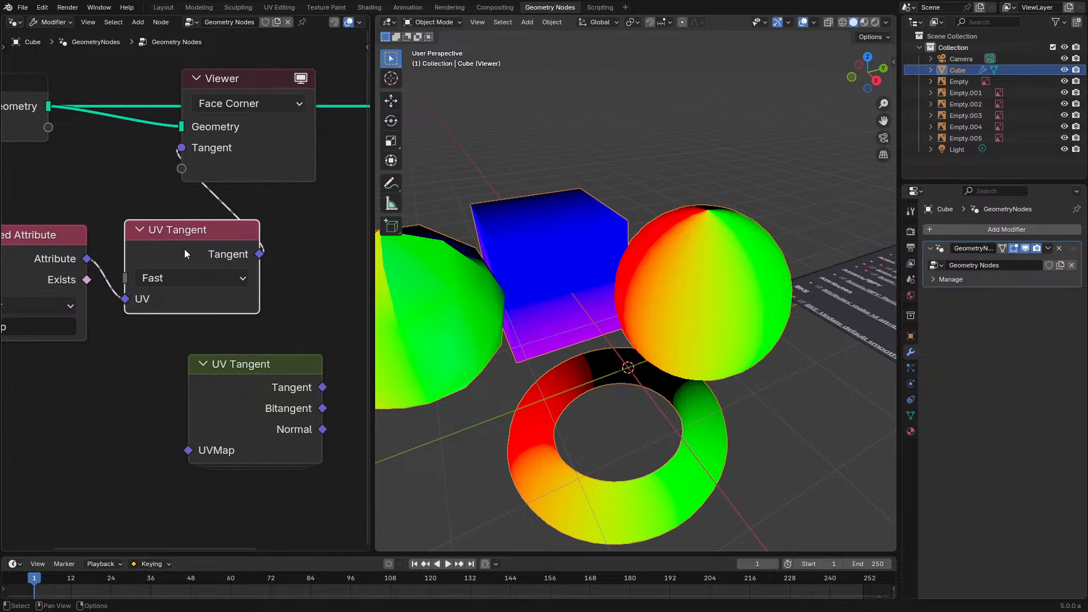
scroll(185, 249, down, 2)
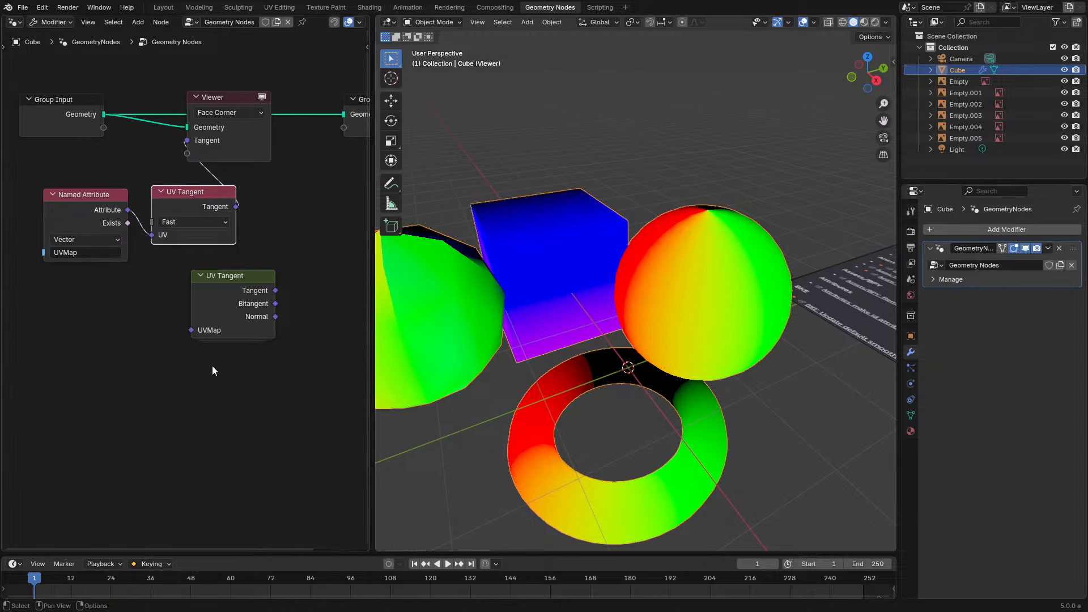
From top view, move the Geometry Nodes changelog image to about X -5.06 m, Y 5.67 m, clear of the other images
scroll(784, 340, down, 5)
middle_drag(784, 341, 605, 236)
key(KP_7)
click(626, 303)
scroll(635, 331, down, 3)
key(g)
click(461, 216)
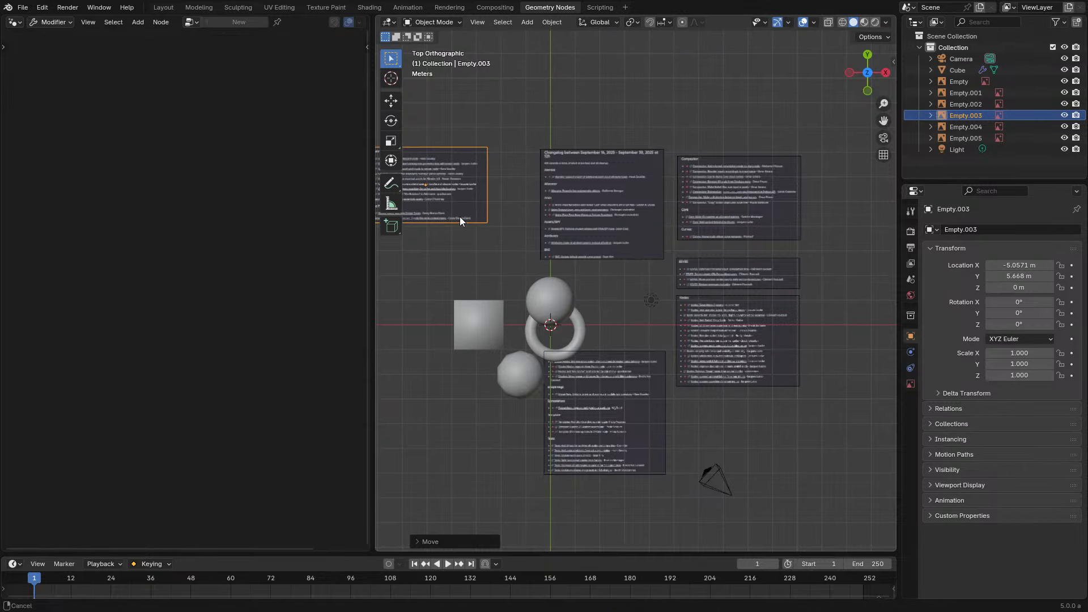
key(KP_Decimal)
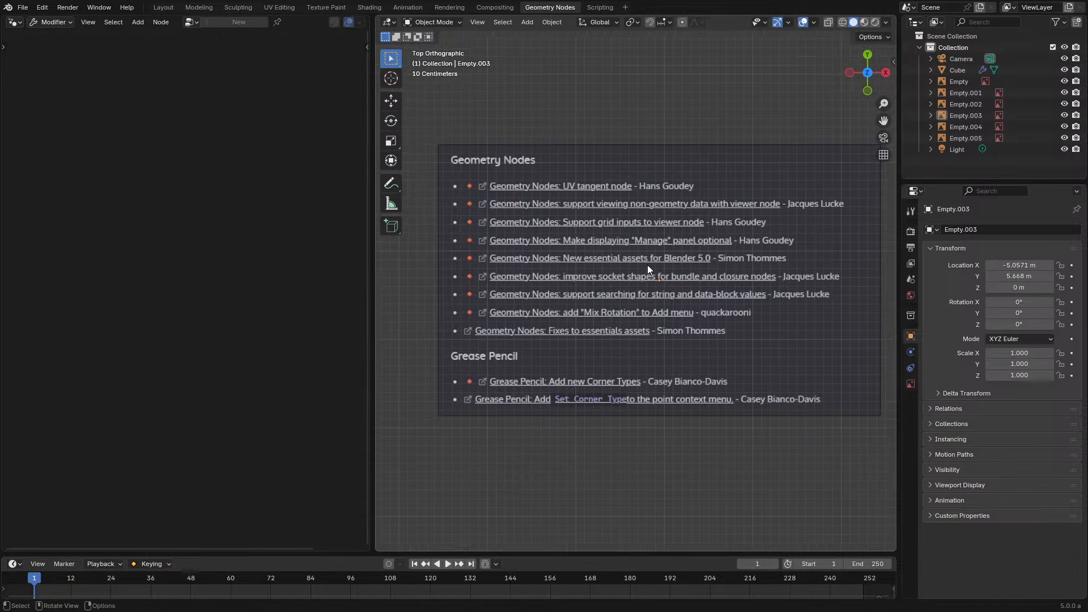
Read the Geometry Nodes entries on the changelog image and look over the opening changelog image, checking the viewport with overlays briefly off
click(802, 21)
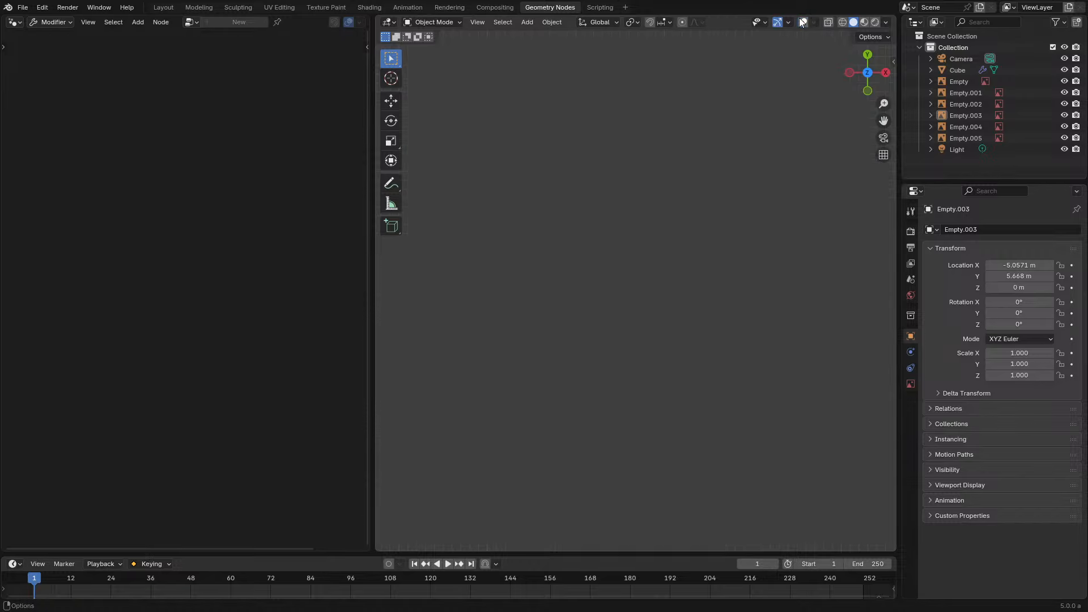
click(802, 21)
scroll(625, 210, up, 3)
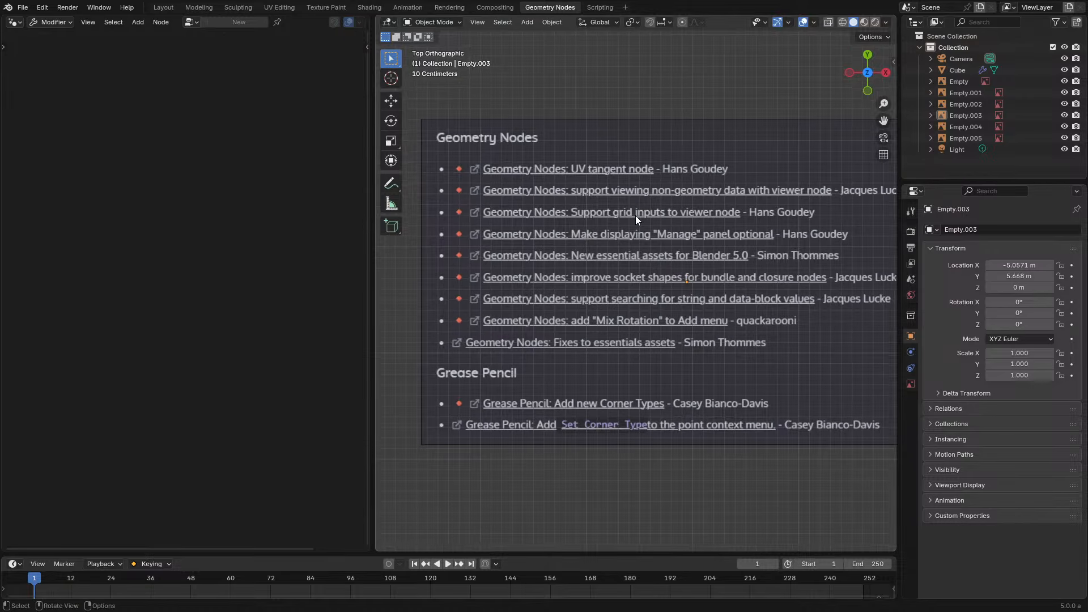
scroll(635, 215, up, 2)
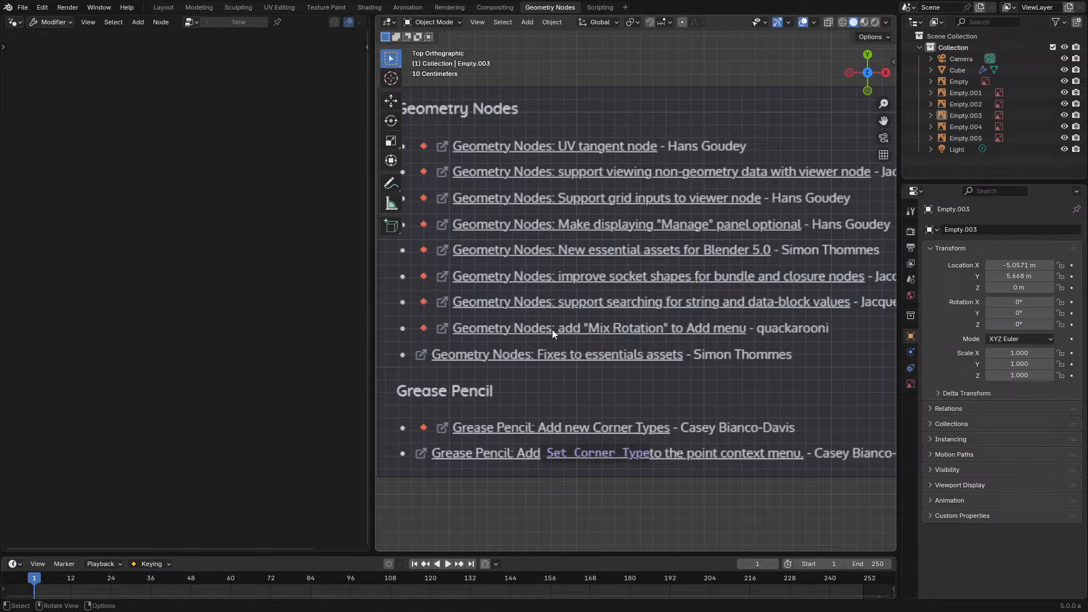
scroll(552, 329, down, 7)
shift+middle_drag(737, 366, 580, 326)
click(795, 287)
scroll(703, 284, up, 4)
shift+middle_drag(796, 287, 666, 330)
scroll(693, 283, up, 3)
scroll(666, 330, down, 7)
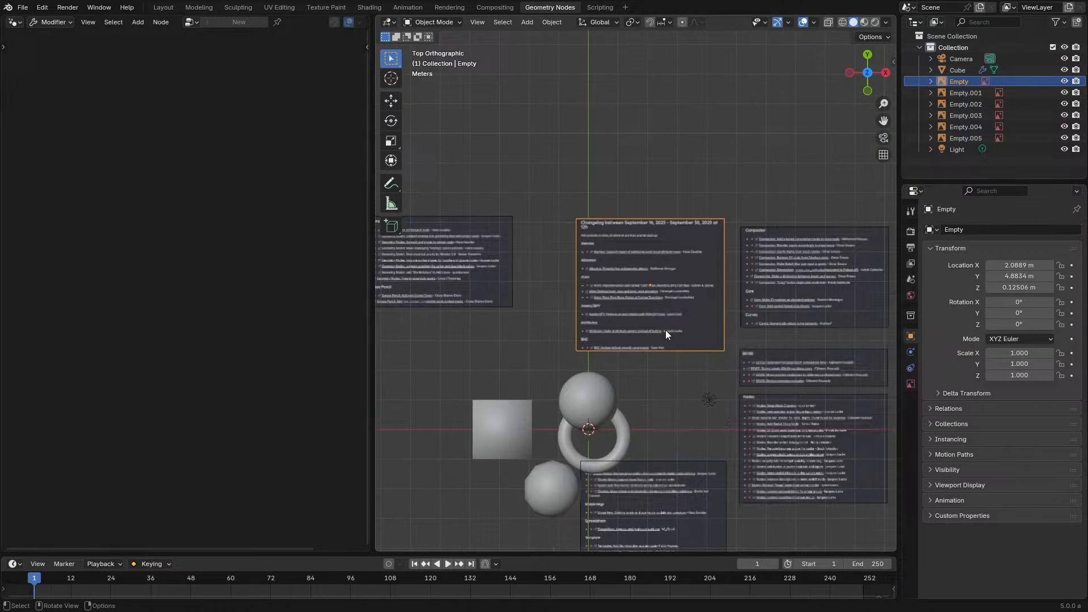
Hide the opening changelog image together with the Geometry Nodes changelog image, and reveal them again
shift+click(470, 268)
key(h)
shift+middle_drag(649, 371, 604, 214)
scroll(590, 260, up, 3)
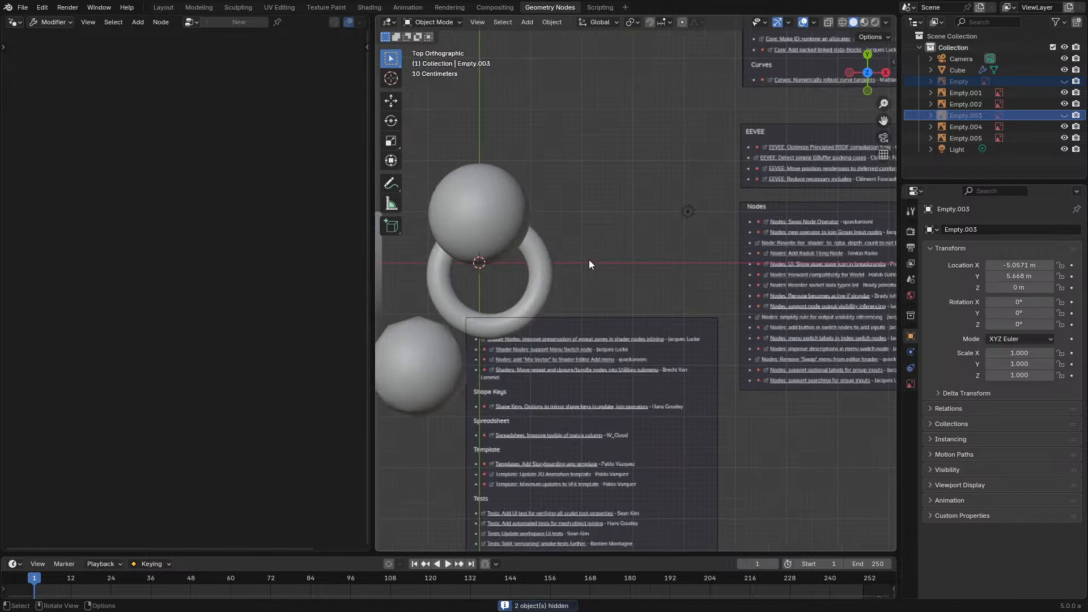
key(alt+h)
Select only the Geometry Nodes changelog image and hide the viewport's tool strip to read its entries unobstructed
scroll(581, 254, down, 3)
shift+middle_drag(504, 177, 732, 313)
scroll(640, 227, up, 4)
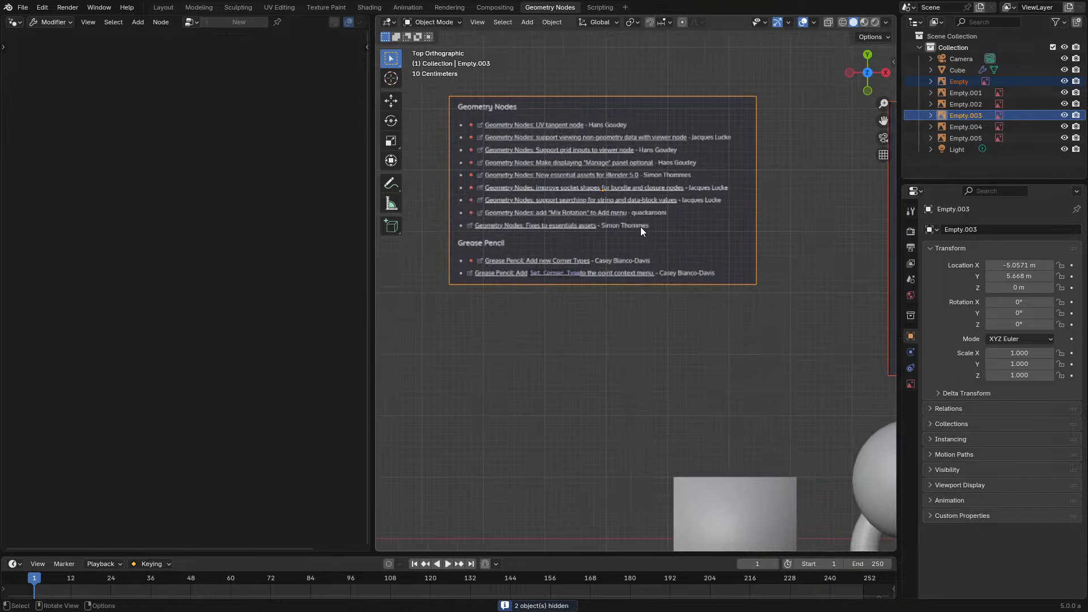
click(639, 225)
scroll(638, 331, up, 2)
shift+middle_drag(638, 225, 664, 345)
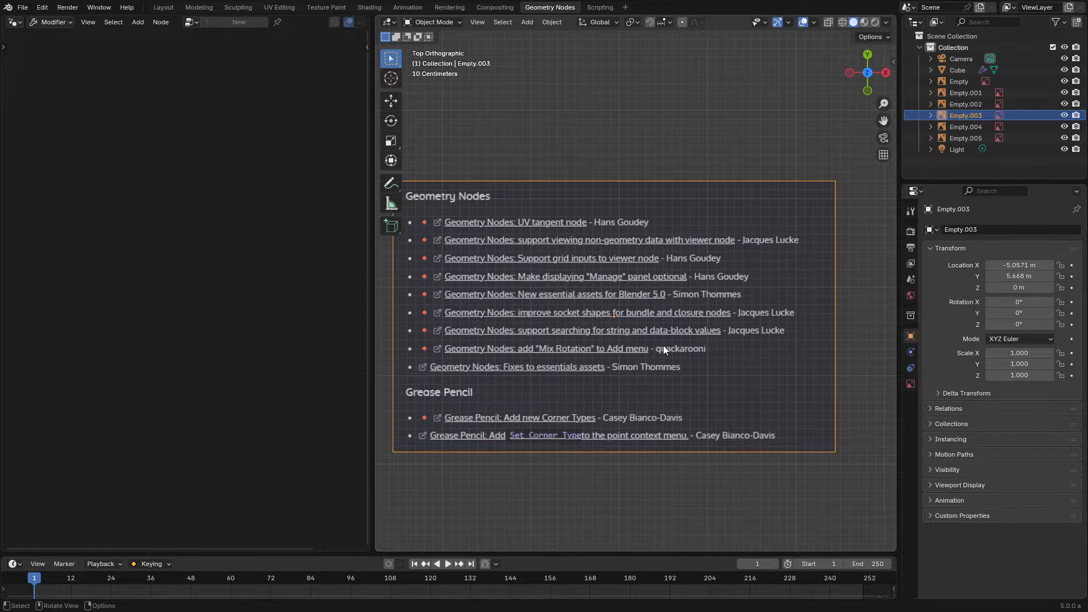
scroll(662, 341, up, 2)
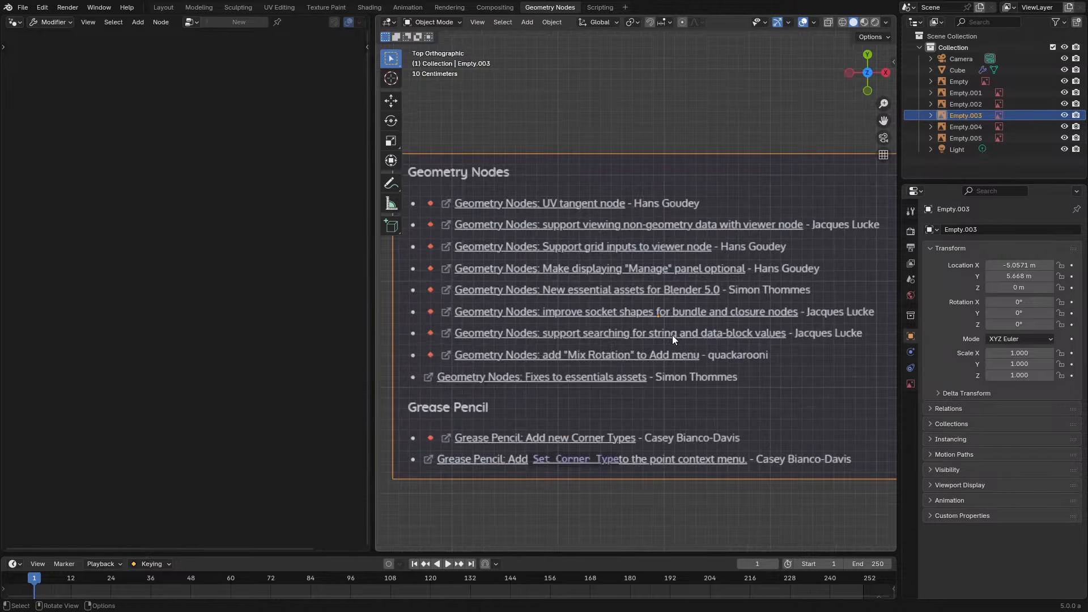
shift+middle_drag(669, 341, 657, 334)
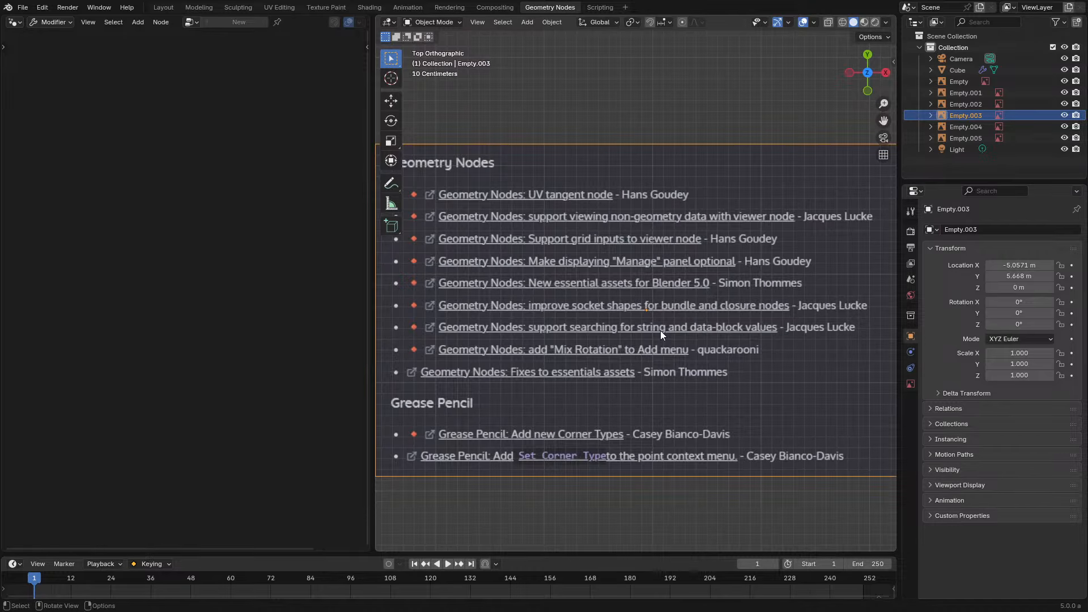
key(t)
shift+middle_drag(661, 332, 675, 313)
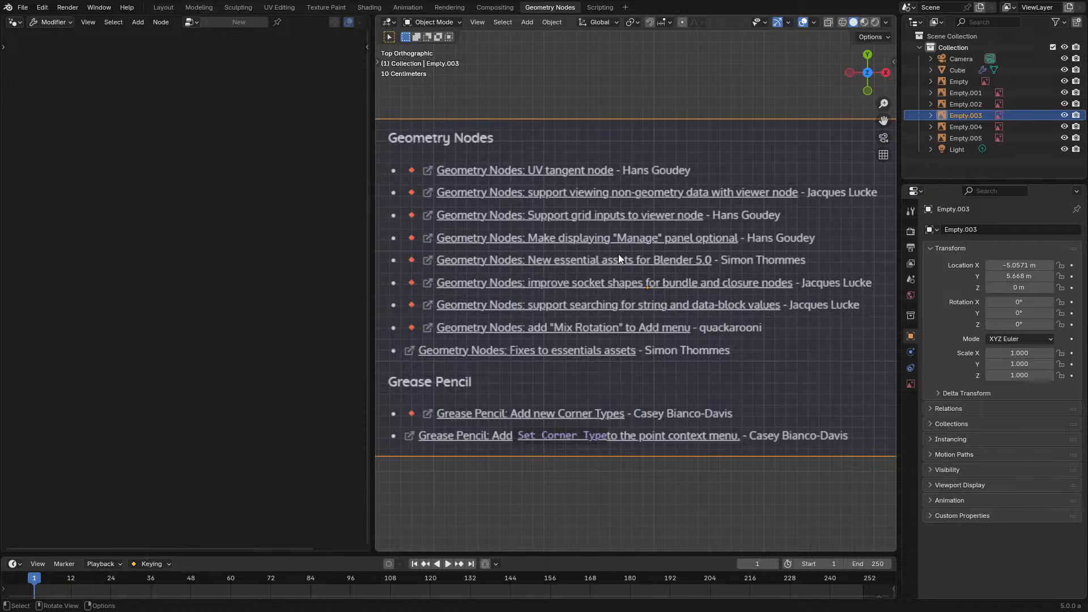
Add a mesh plane, place it beside the cube, and give it a new Geometry Nodes tree
scroll(604, 245, down, 5)
scroll(602, 243, down, 3)
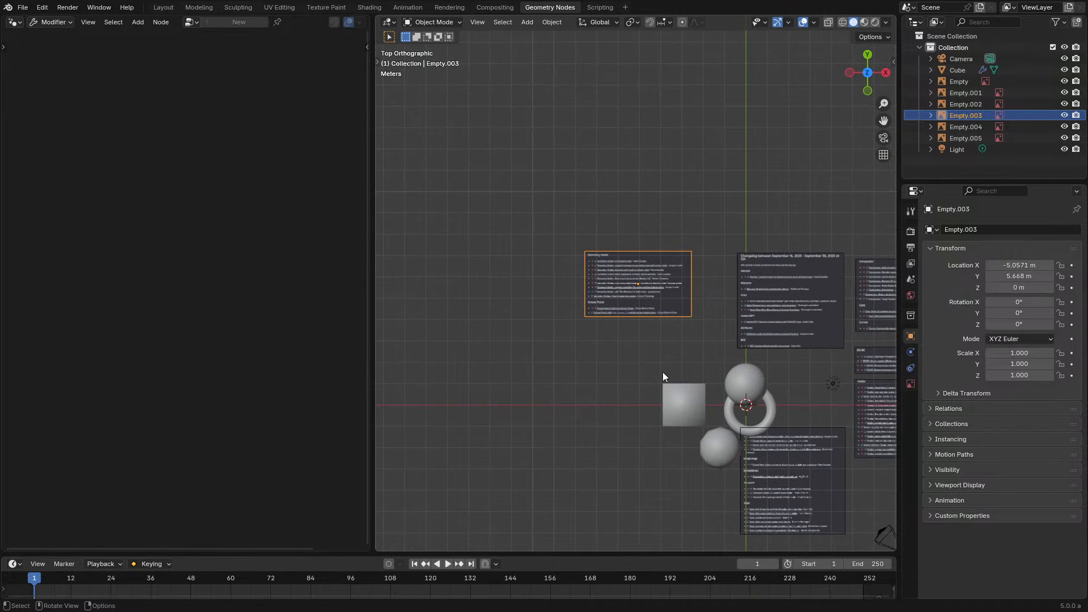
key(shift+a)
mouse_move(521, 353)
click(563, 353)
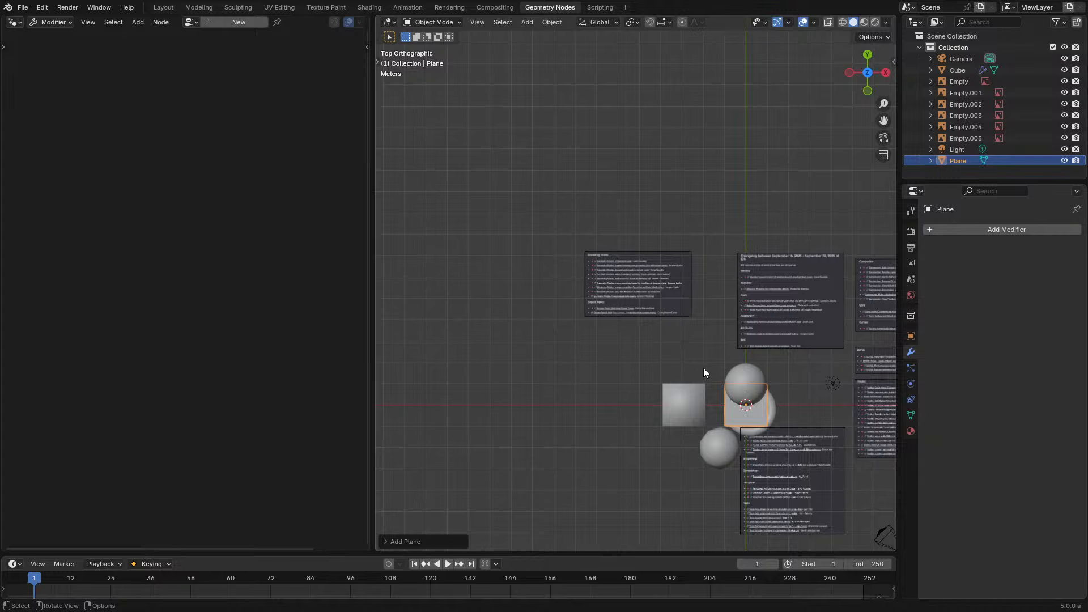
click(235, 22)
key(Home)
Add a Volume Cube node below the Group Input node
key(shift+a)
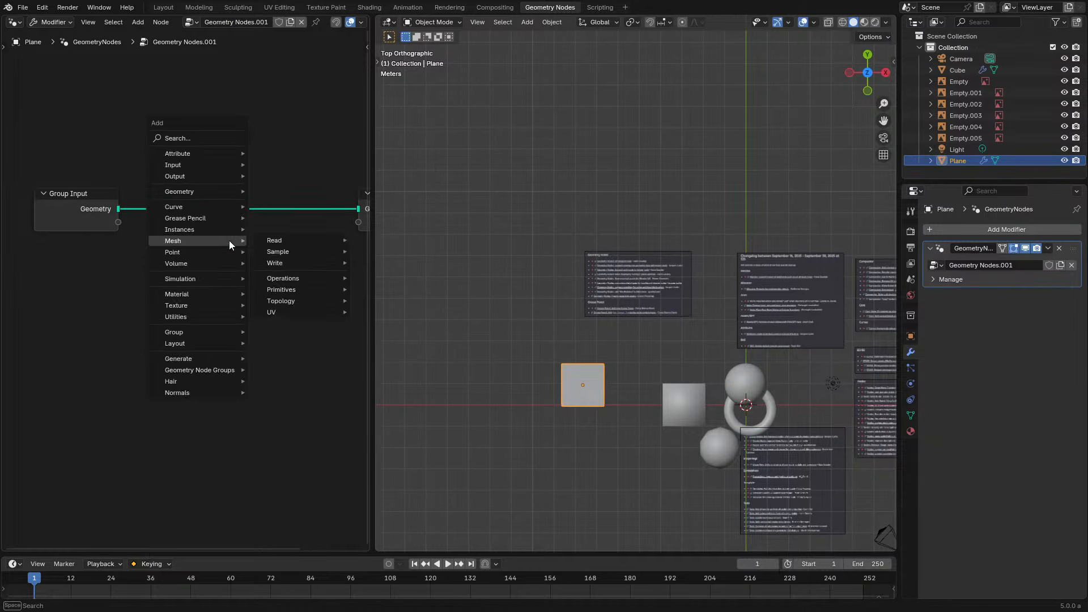
click(197, 136)
text(volum)
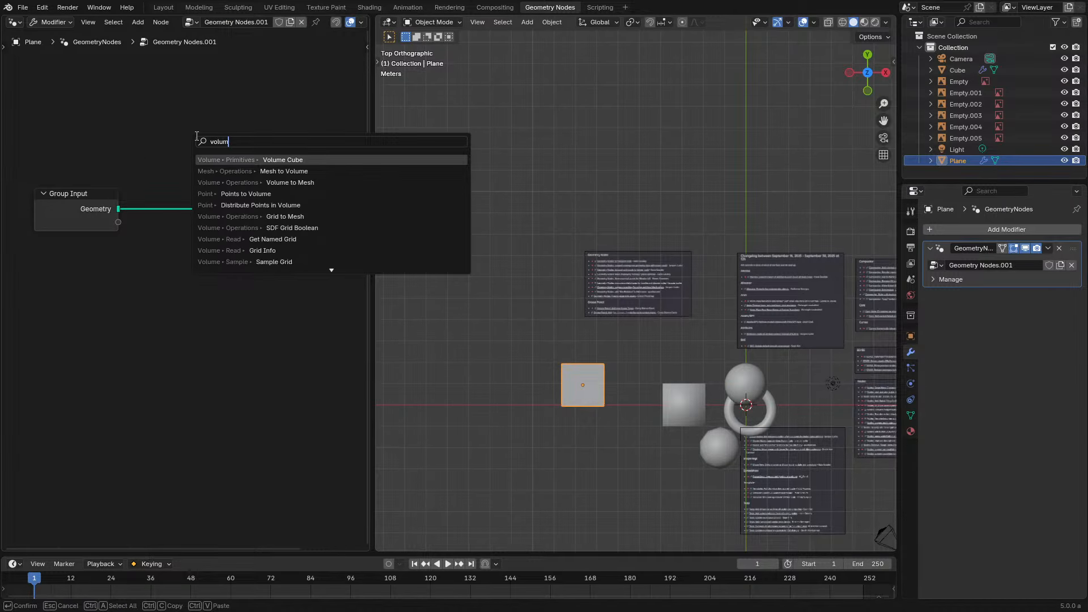
key(Return)
click(97, 360)
Duplicate the Volume Cube node beside the original and set the duplicate's Min Y to -8.7
middle_drag(567, 436, 585, 340)
scroll(586, 340, up, 5)
shift+middle_drag(469, 373, 699, 276)
key(shift+d)
click(277, 351)
drag(300, 435, 256, 435)
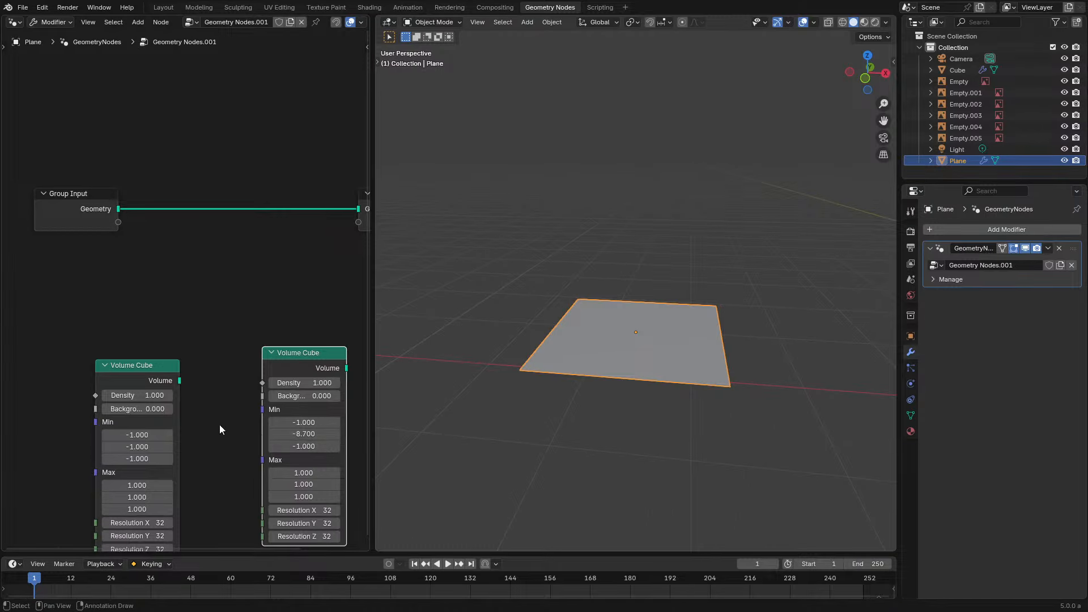
Preview the two Volume Cube nodes alternately with a Viewer node, finishing on the elongated duplicate
ctrl+shift+click(152, 382)
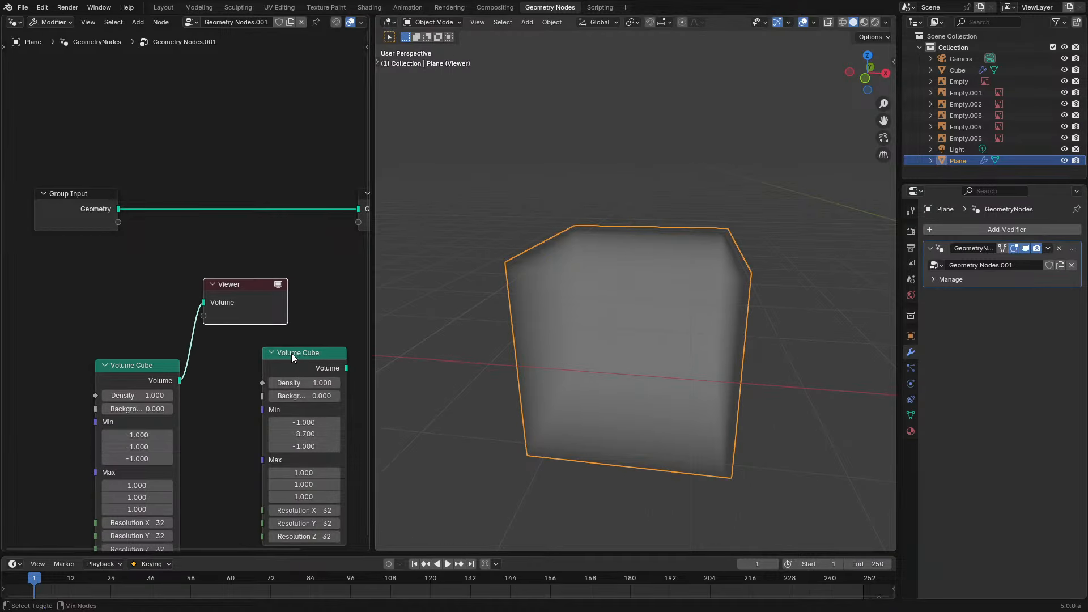
ctrl+shift+click(298, 356)
ctrl+shift+click(155, 384)
ctrl+shift+click(318, 374)
scroll(635, 363, down, 6)
mouse_move(794, 363)
middle_down()
mouse_move(662, 368)
mouse_move(672, 376)
middle_up()
Switch the viewport to Rendered shading and compare both Volume Cube nodes again through the Viewer
key(z)
click(669, 300)
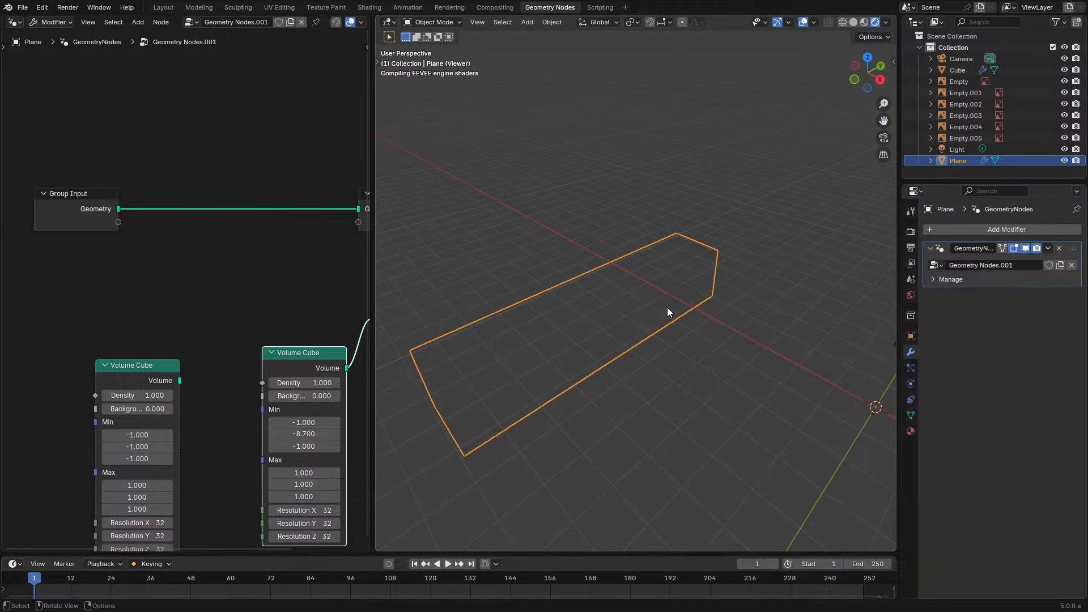
scroll(665, 315, down, 2)
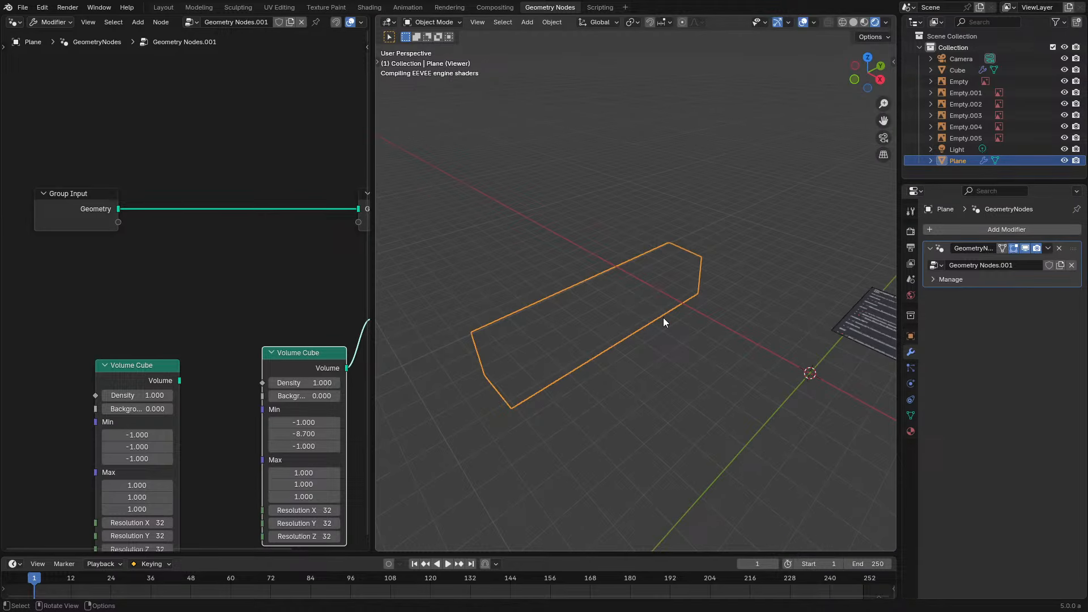
middle_drag(663, 317, 692, 311)
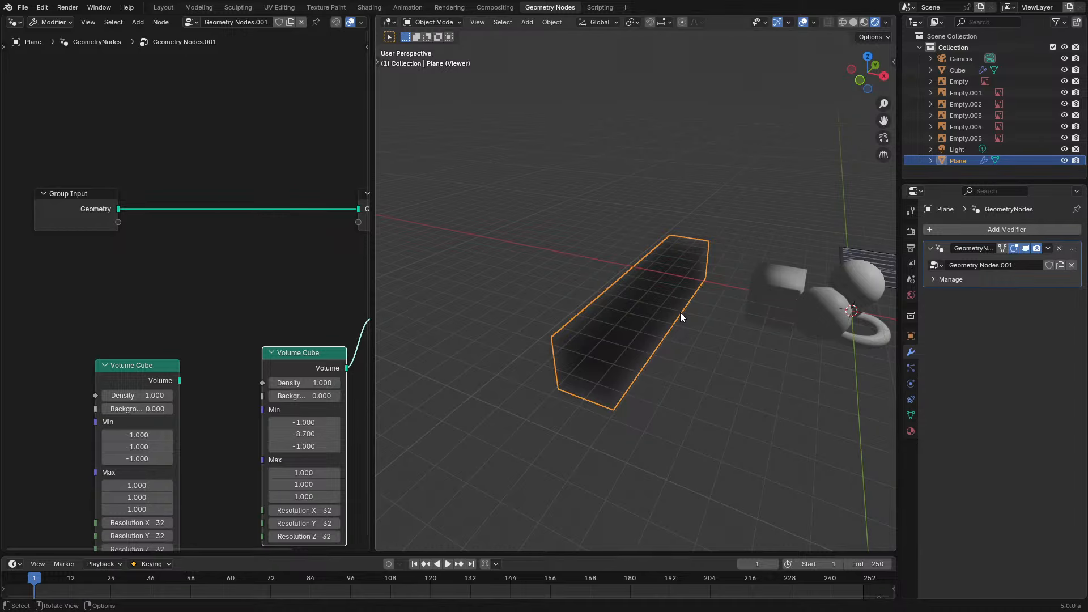
middle_drag(680, 312, 652, 272)
ctrl+shift+click(158, 380)
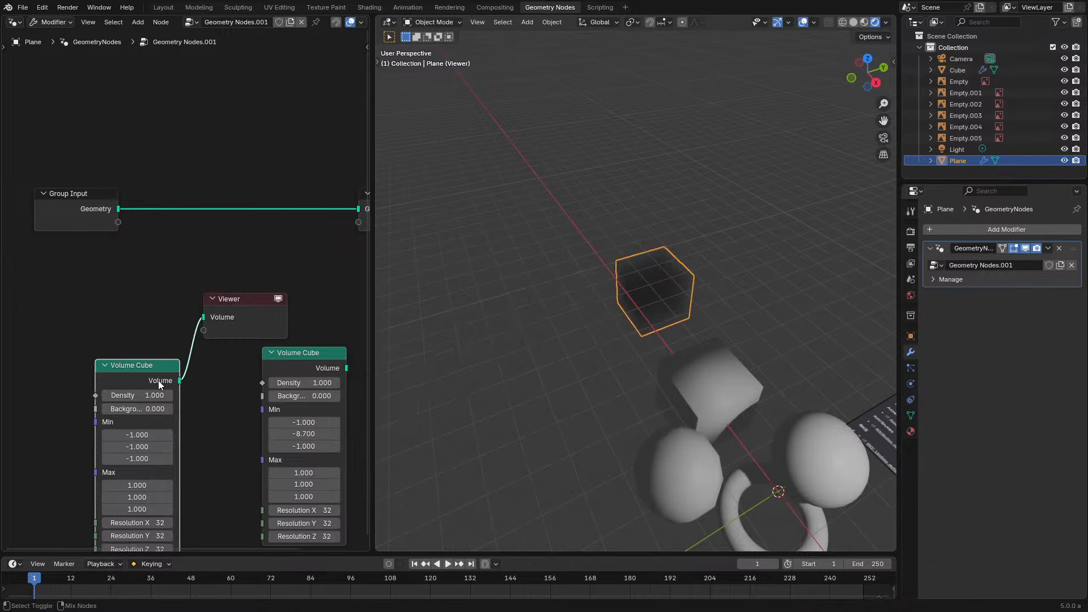
ctrl+shift+click(273, 366)
Delete both Volume Cube nodes and the Viewer node from the plane's node tree
scroll(180, 283, down, 2)
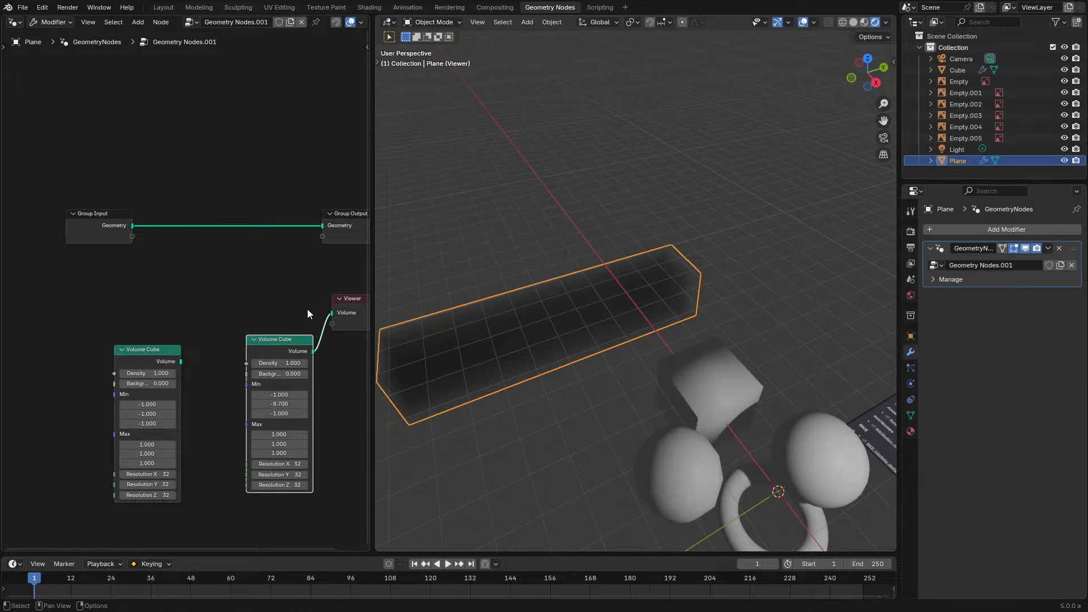
middle_drag(308, 310, 267, 304)
drag(95, 291, 323, 400)
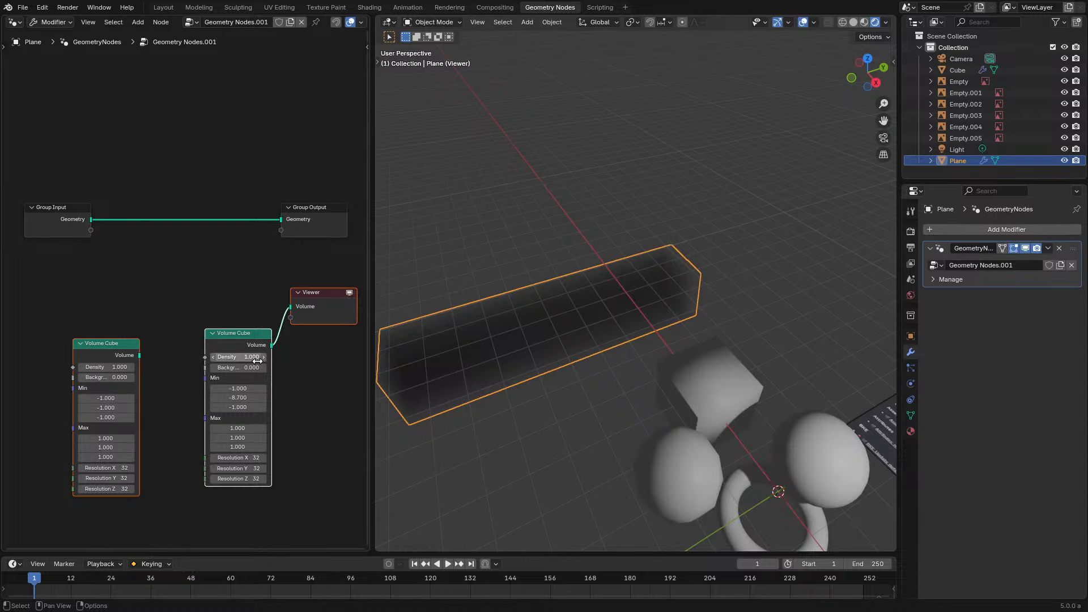
key(x)
scroll(569, 322, up, 5)
middle_drag(569, 322, 600, 361)
scroll(601, 360, up, 4)
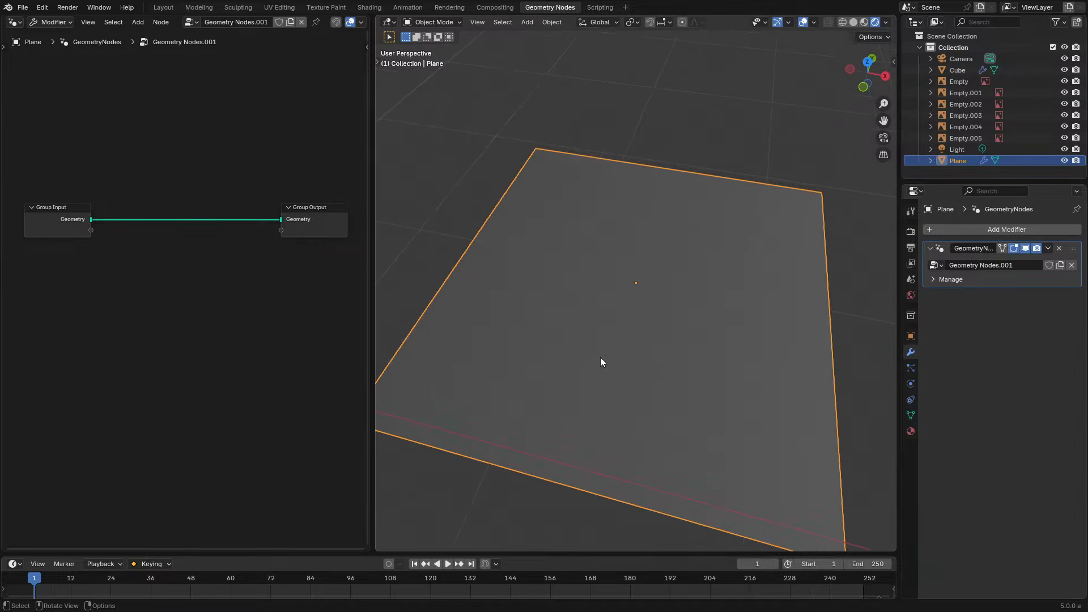
scroll(600, 361, down, 2)
middle_drag(143, 307, 159, 295)
key(shift+a)
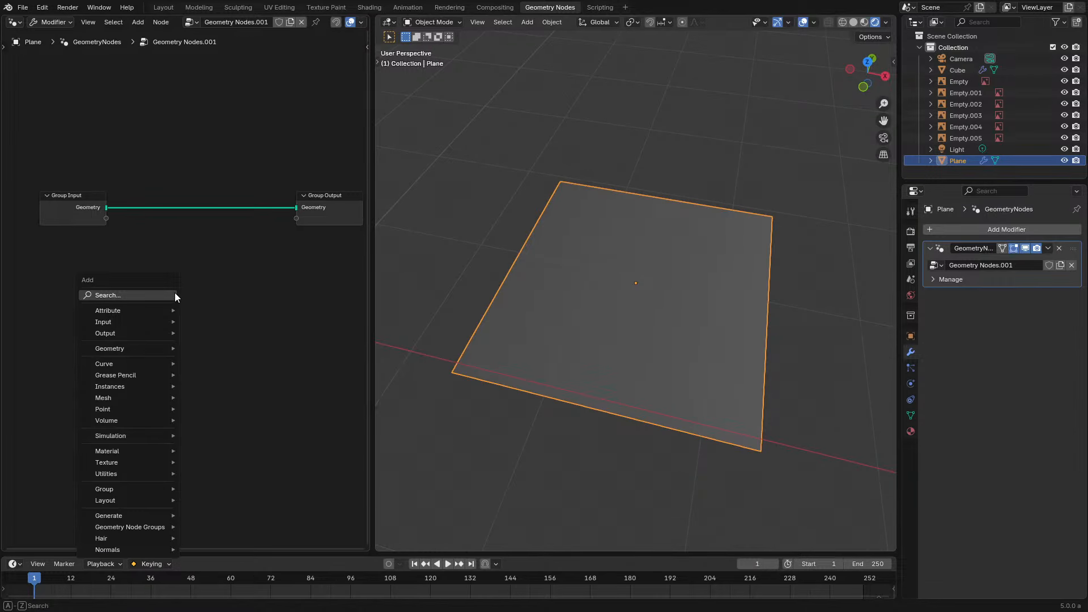
click(161, 294)
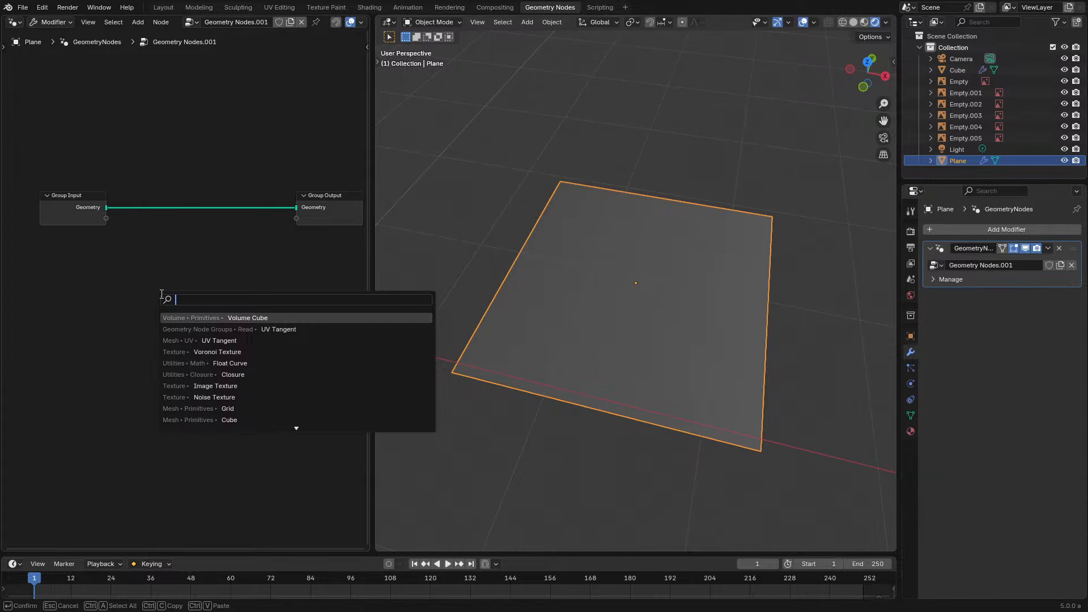
key(Escape)
scroll(168, 268, up, 2)
key(shift+a)
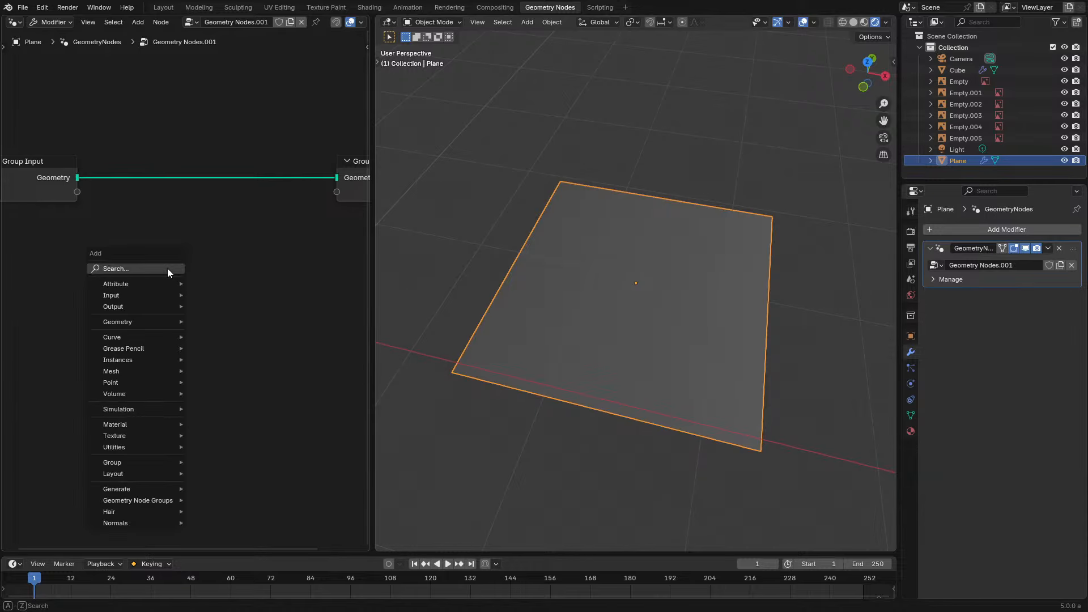
mouse_move(156, 322)
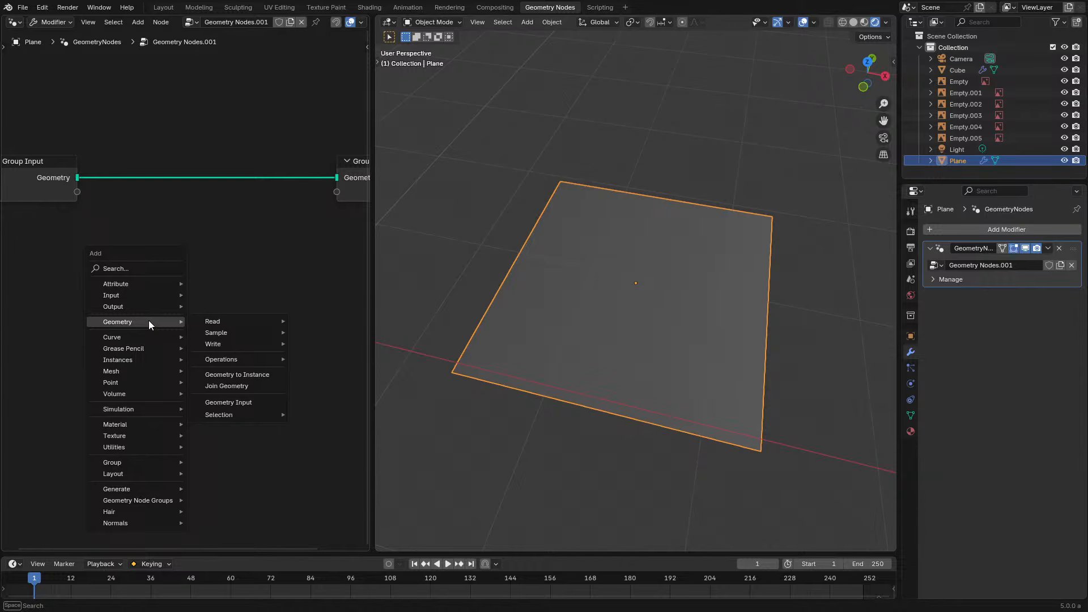
Reset the plane's location and move it along the X axis to the far side of the cube
scroll(678, 297, down, 5)
key(alt+g)
scroll(731, 315, down, 3)
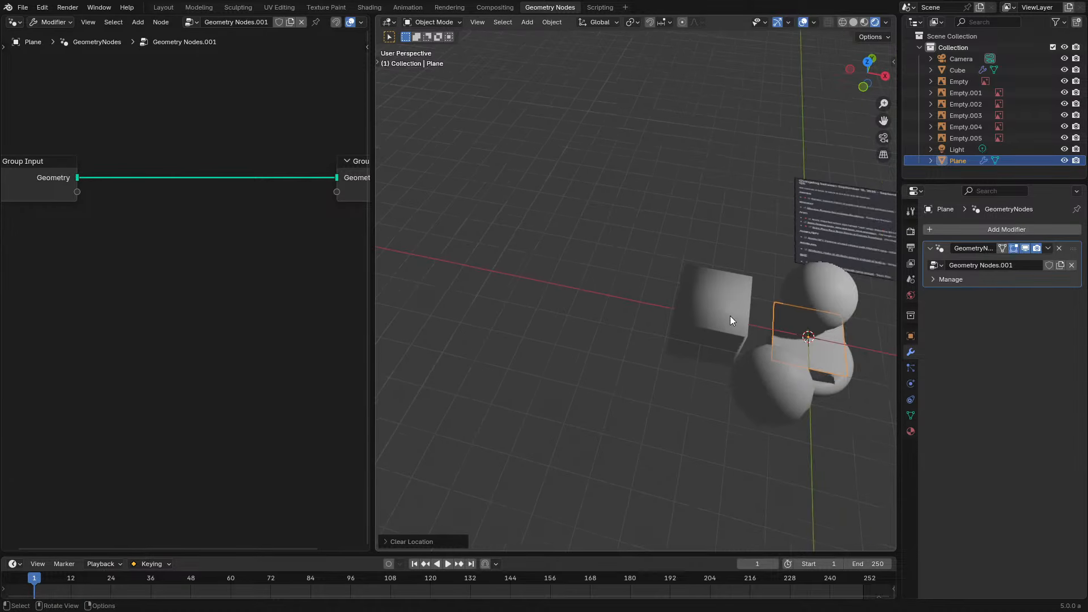
key(g)
key(x)
click(534, 277)
scroll(603, 273, up, 4)
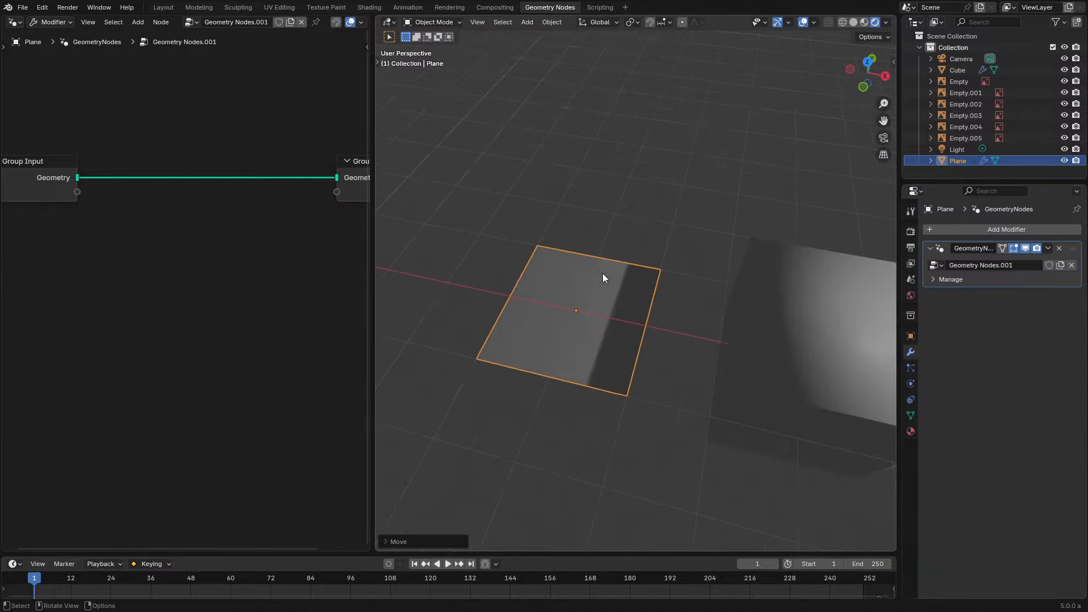
scroll(607, 260, up, 4)
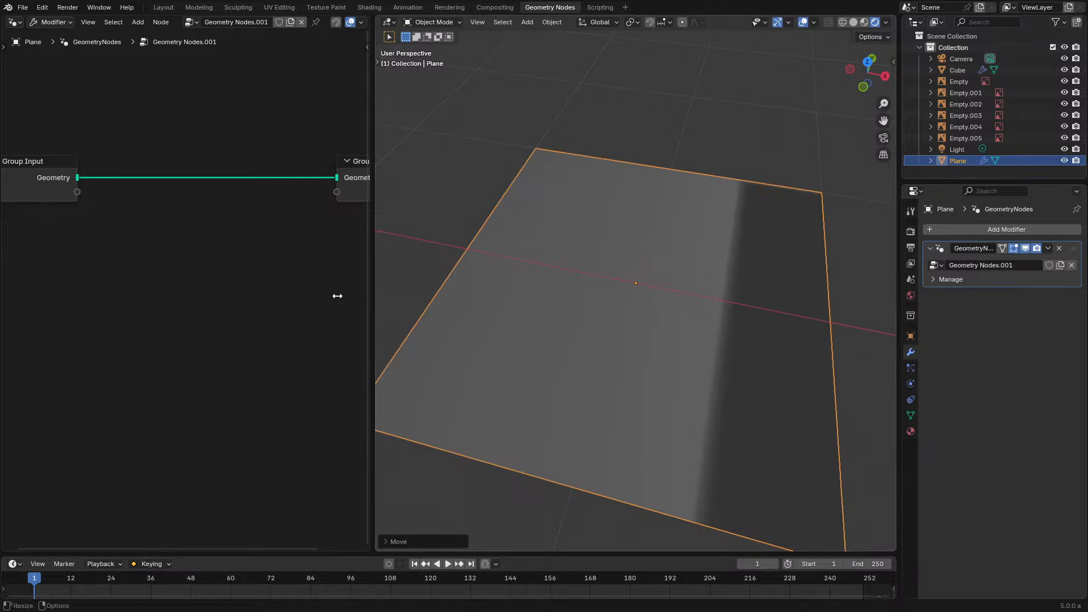
middle_drag(158, 327, 168, 283)
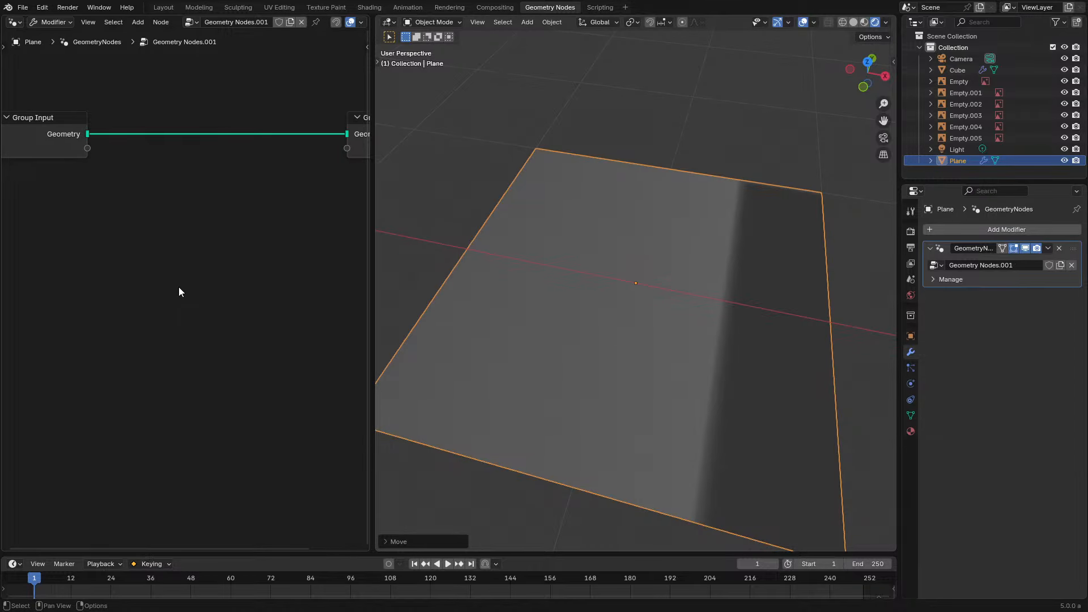
mouse_move(179, 292)
middle_down()
mouse_move(243, 294)
mouse_move(175, 311)
middle_up()
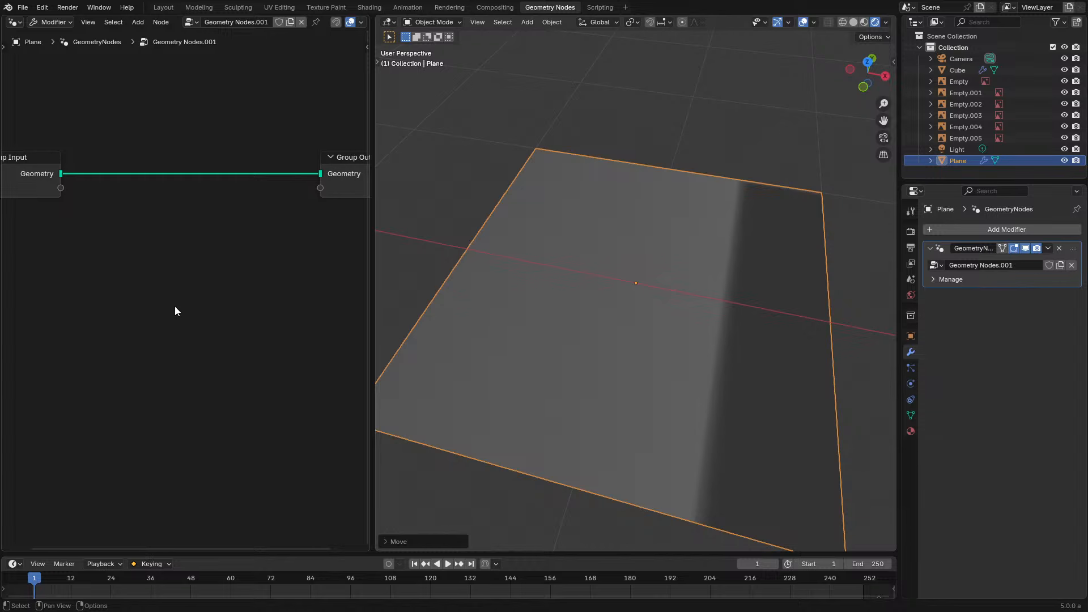
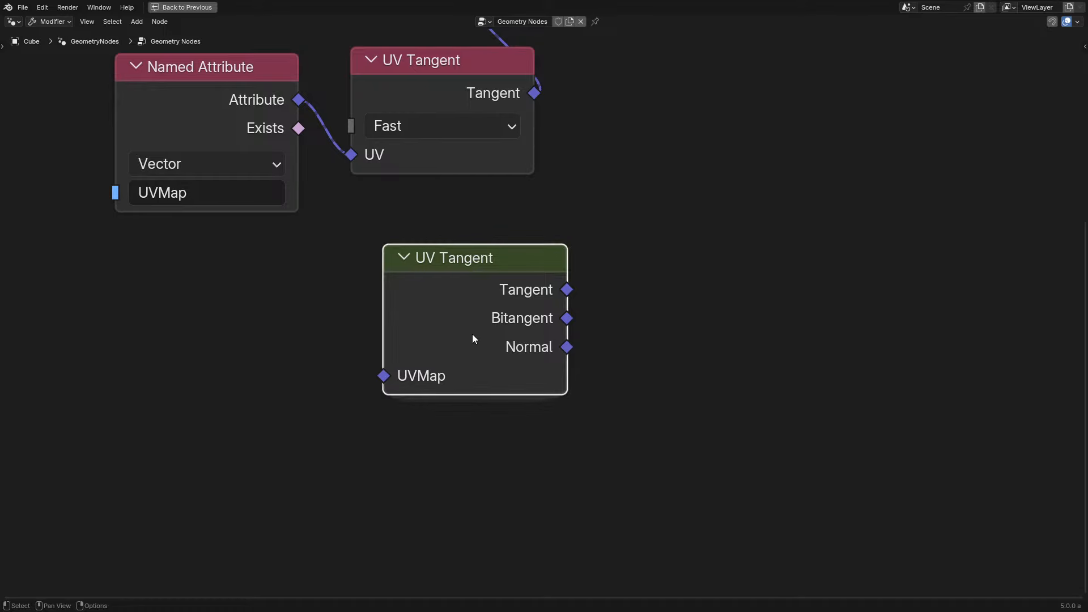
Reposition the green UV Tangent group node slightly below the built-in UV Tangent node in the cube's node tree
click(671, 298)
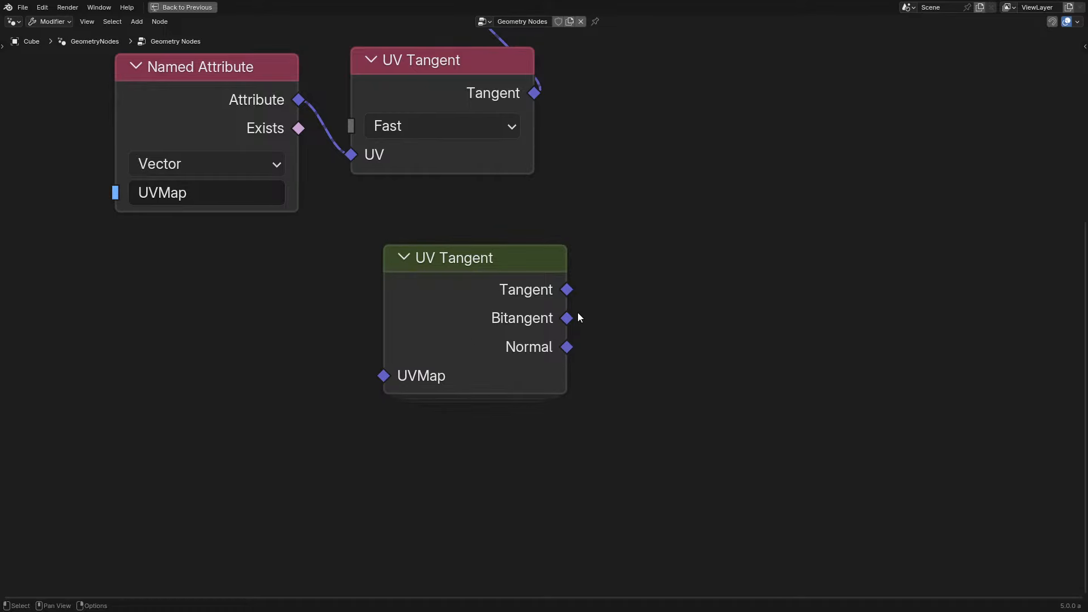
click(445, 315)
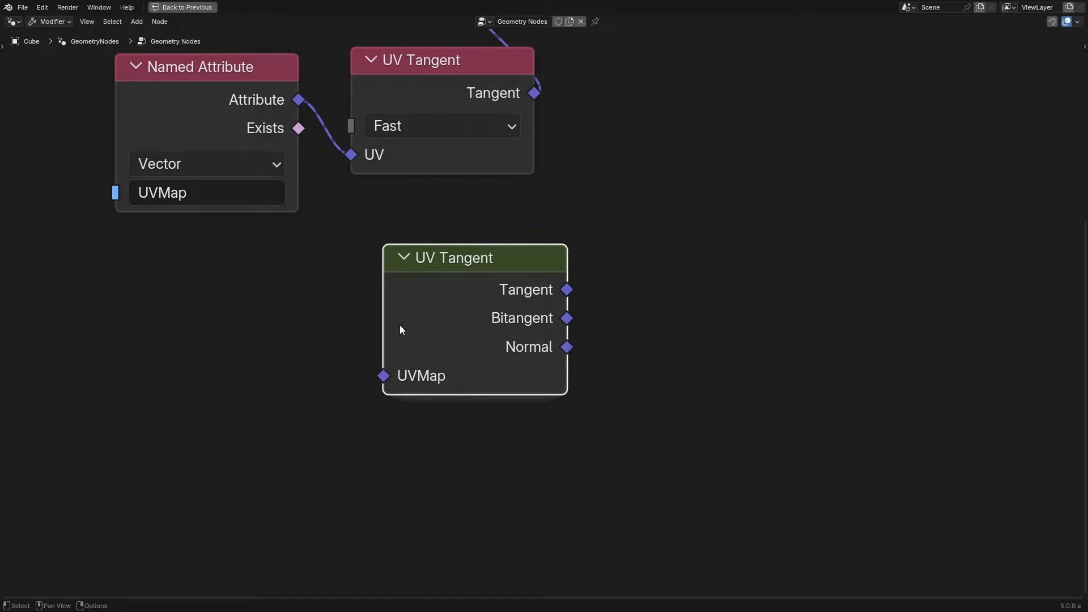
key(Home)
key(g)
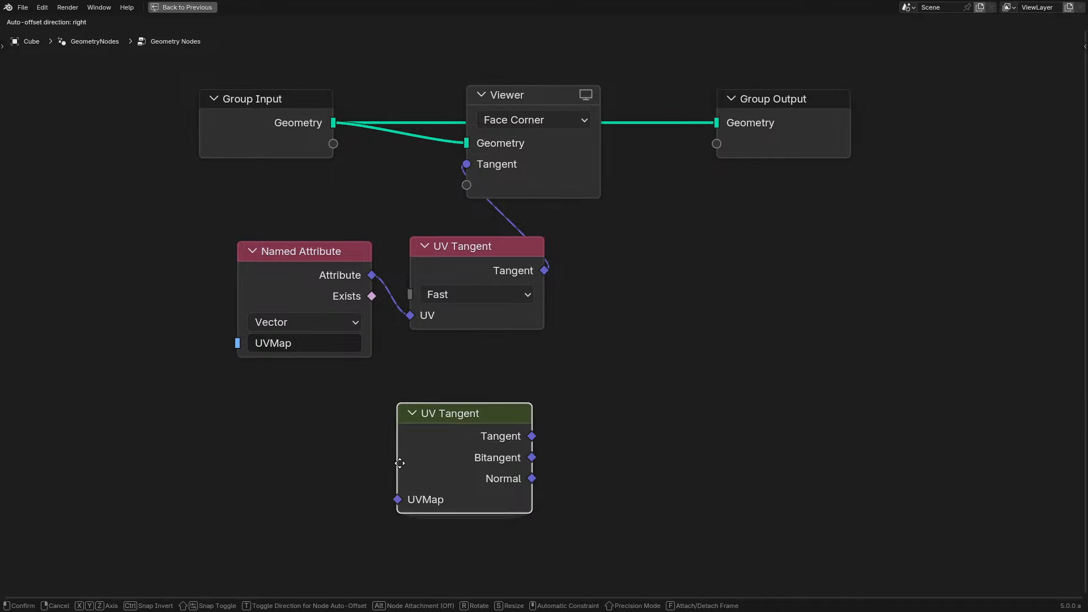
click(418, 442)
scroll(345, 414, up, 1)
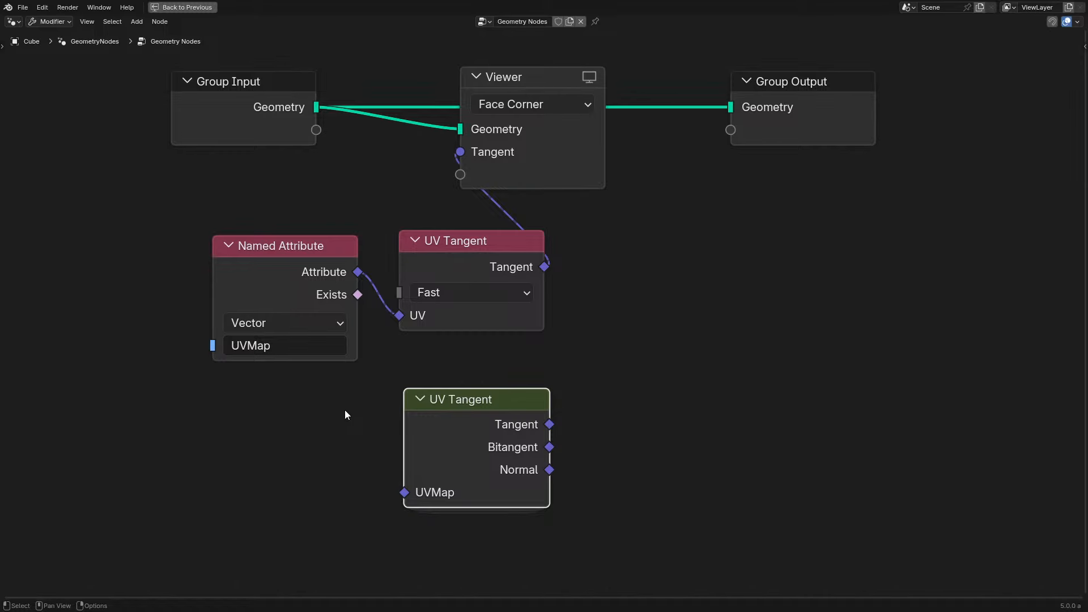
Examine the UV Tangent group node's Tangent, Bitangent and Normal outputs and compare them with the built-in UV Tangent node
click(345, 410)
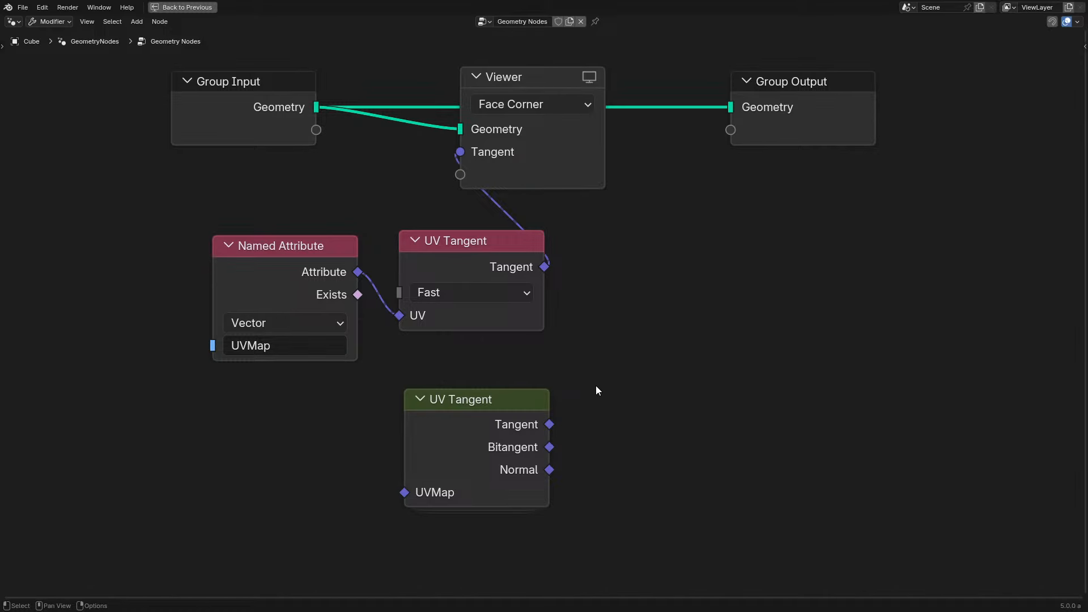
middle_drag(596, 385, 634, 311)
scroll(539, 343, up, 1)
click(539, 344)
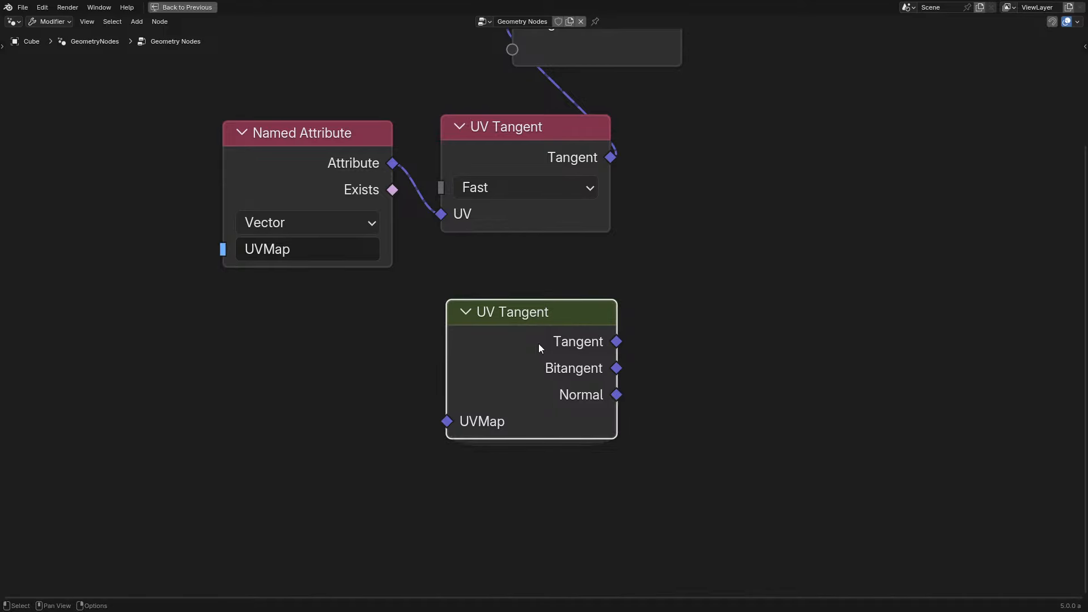
click(392, 376)
click(497, 349)
click(358, 378)
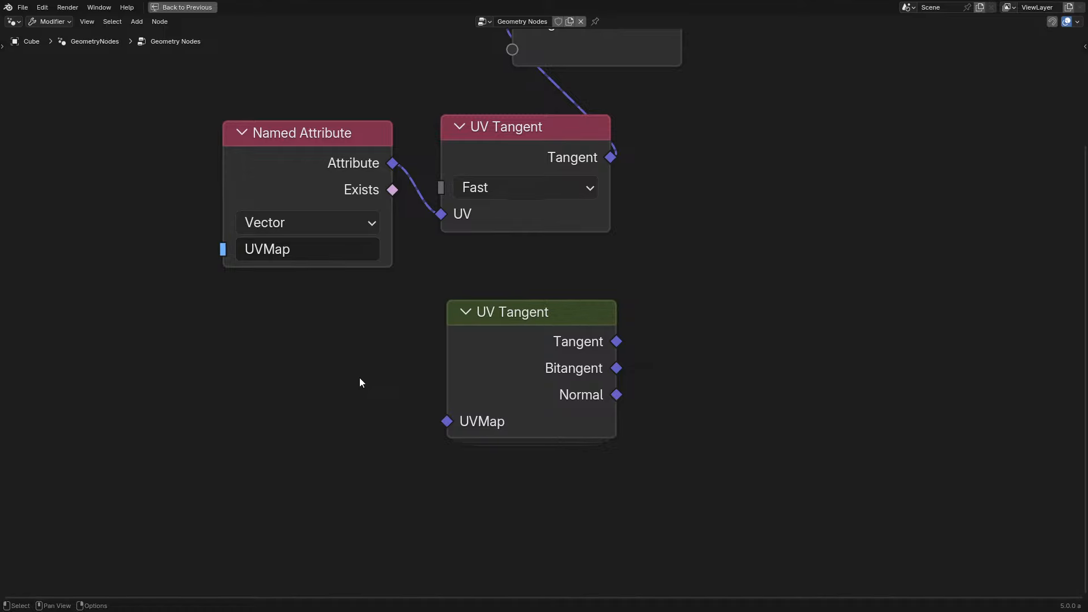
mouse_move(526, 346)
mouse_down()
mouse_move(457, 312)
mouse_move(529, 355)
mouse_up()
right_click(529, 355)
click(650, 344)
scroll(650, 347, down, 3)
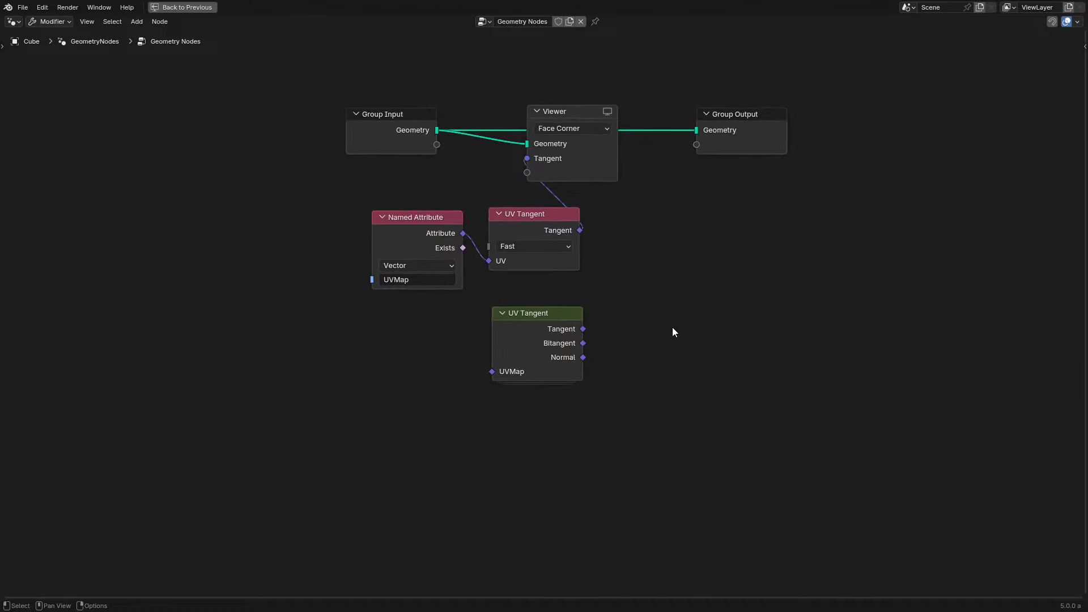
scroll(674, 333, up, 3)
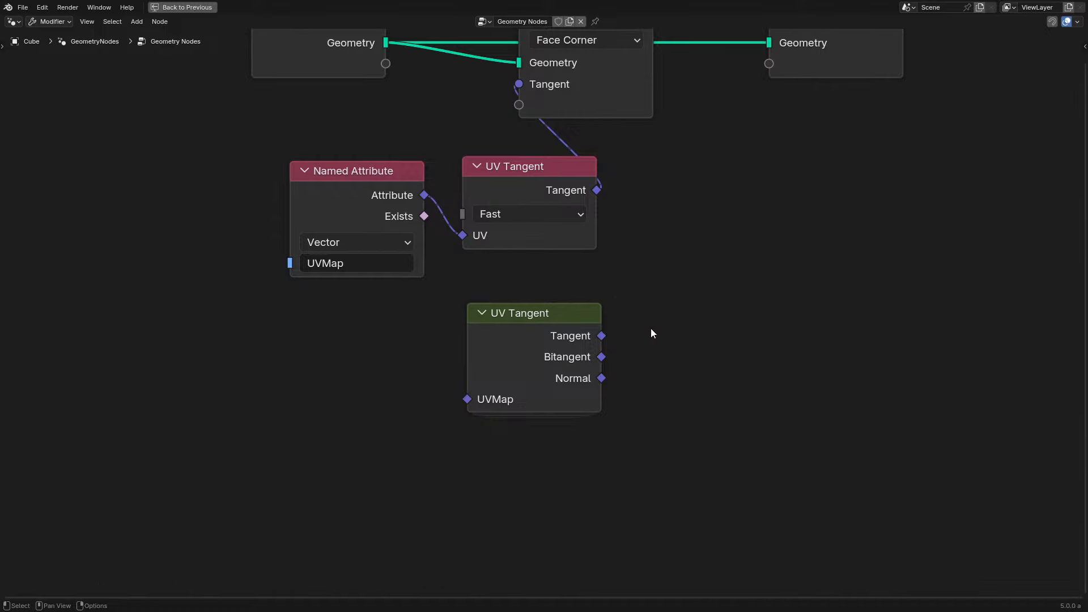
scroll(651, 330, down, 2)
scroll(638, 322, up, 3)
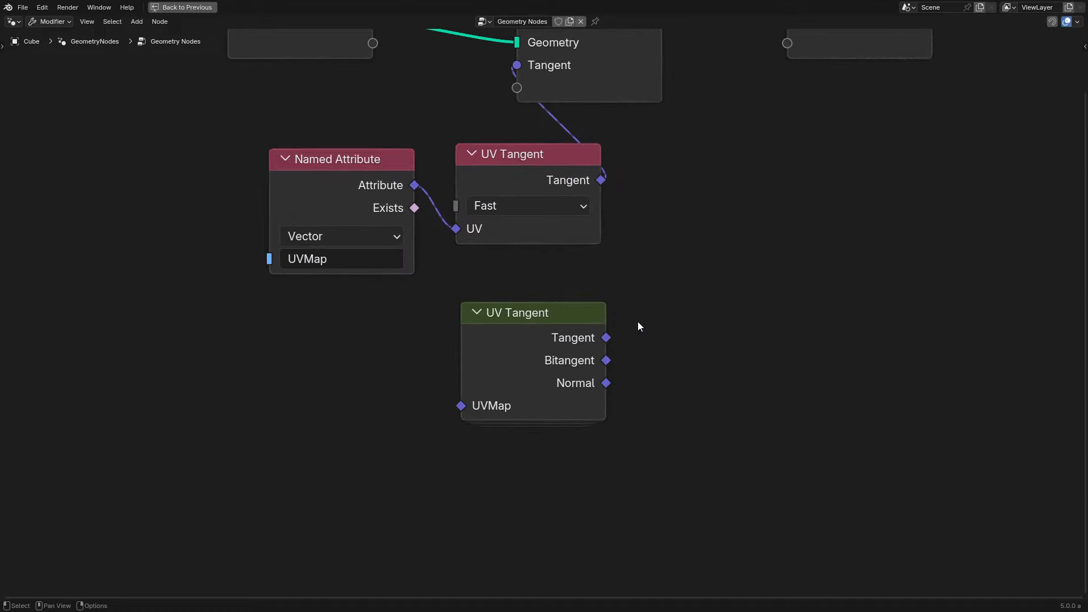
click(509, 363)
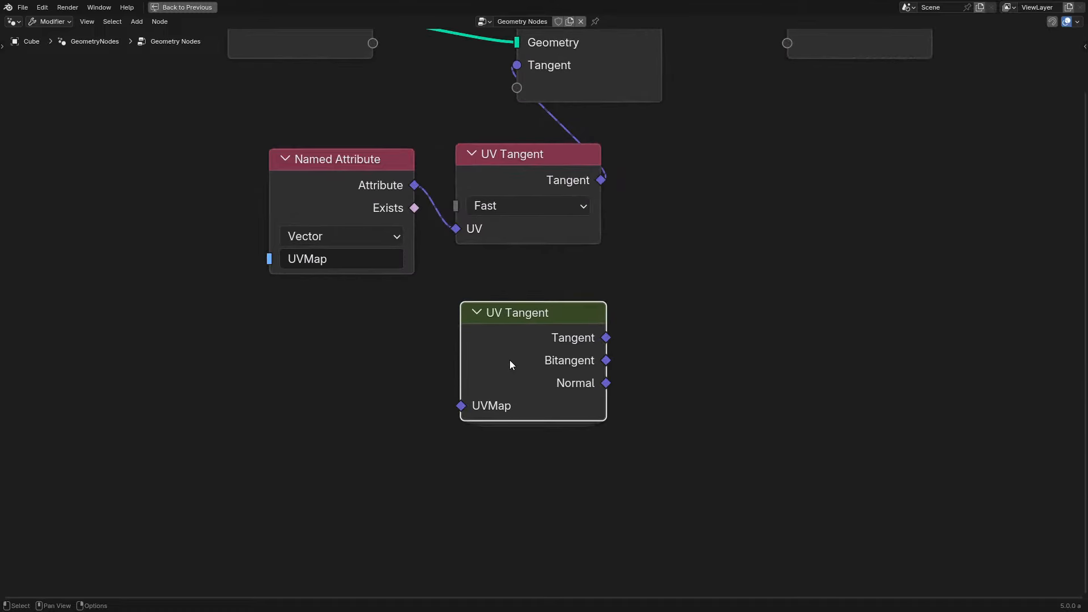
click(623, 334)
middle_drag(624, 335, 557, 410)
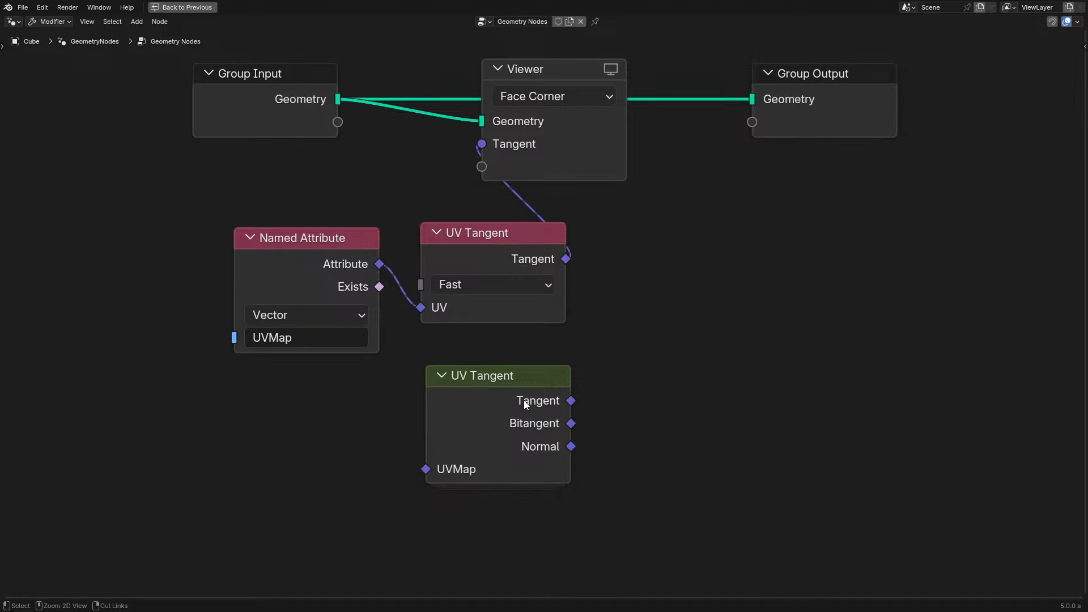
Look over the whole scene and its changelog image in a maximized 3D viewport, then restore the normal layout
key(ctrl+space)
middle_drag(618, 242, 546, 362)
key(ctrl+space)
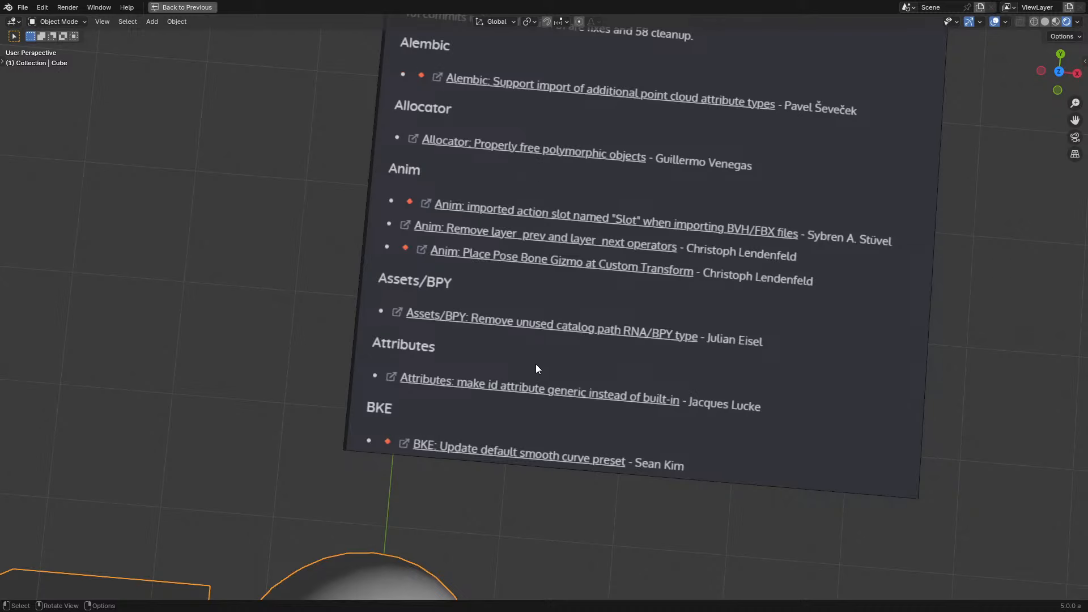
scroll(542, 359, down, 10)
shift+middle_drag(526, 403, 589, 318)
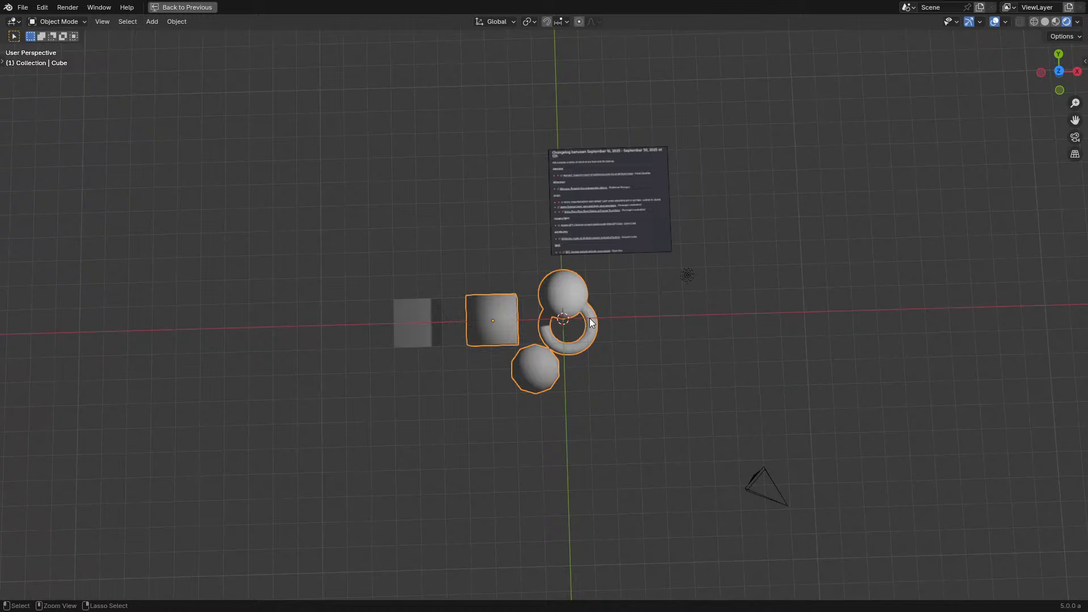
key(ctrl+space)
middle_drag(644, 347, 505, 284)
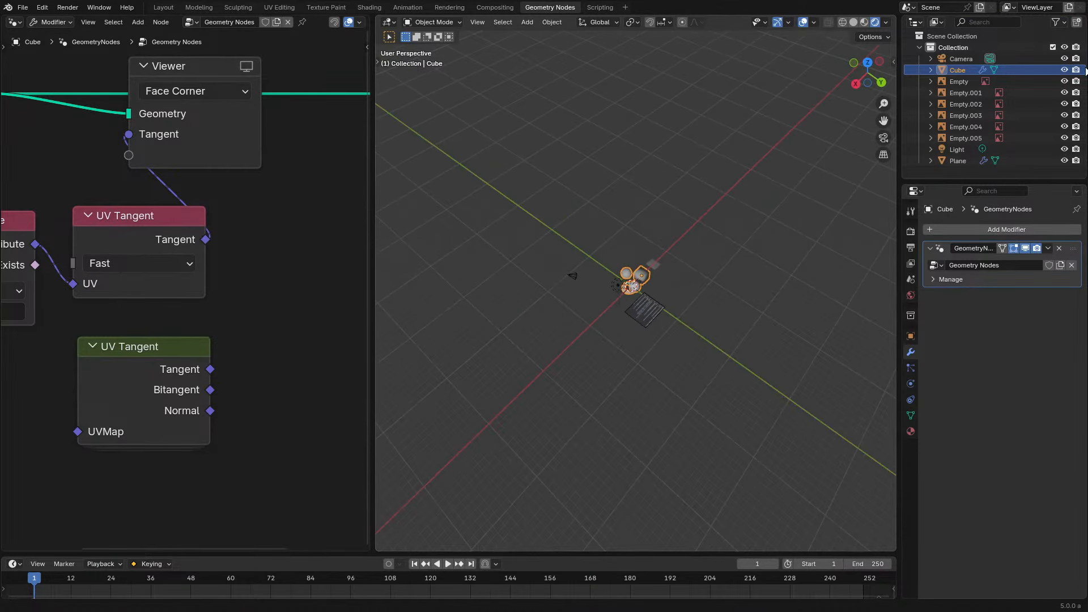
Isolate the Empty.001 image reference in local view and check its object transform settings
click(982, 83)
click(963, 94)
scroll(638, 284, up, 5)
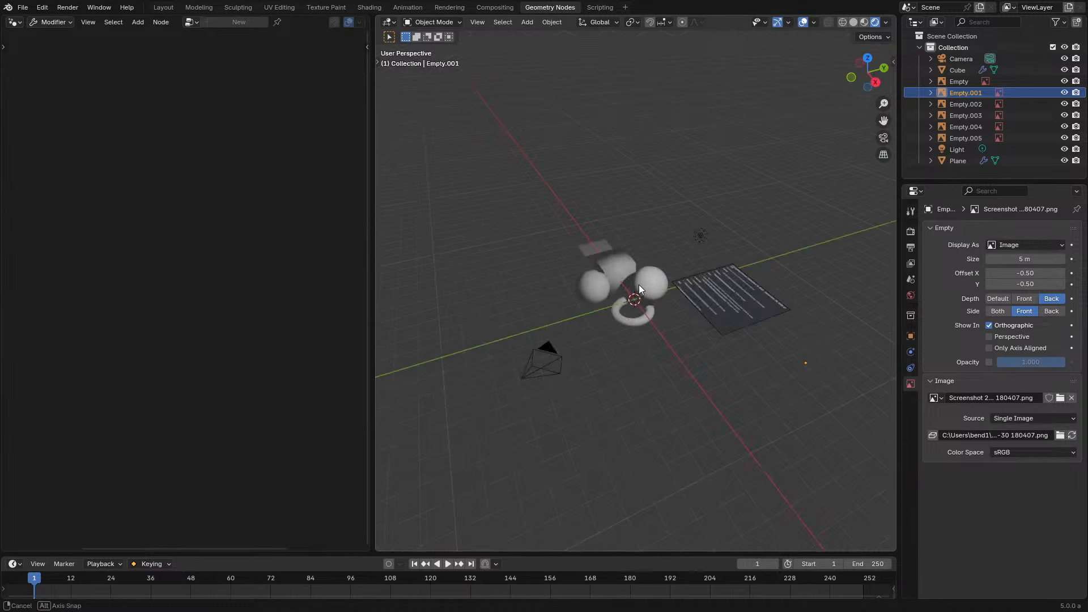
middle_drag(638, 284, 634, 334)
key(KP_Divide)
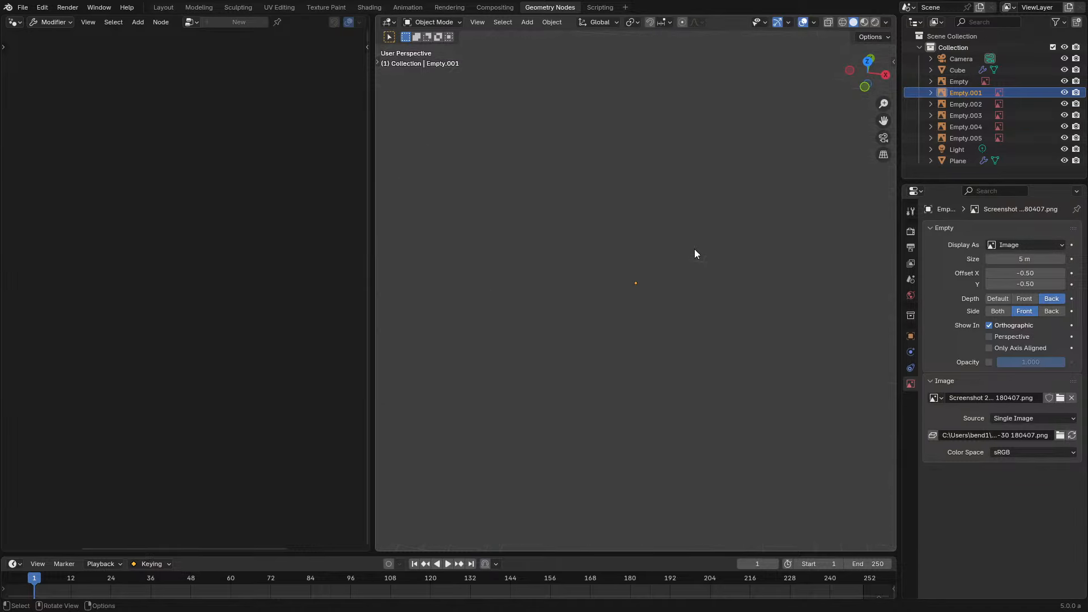
click(912, 333)
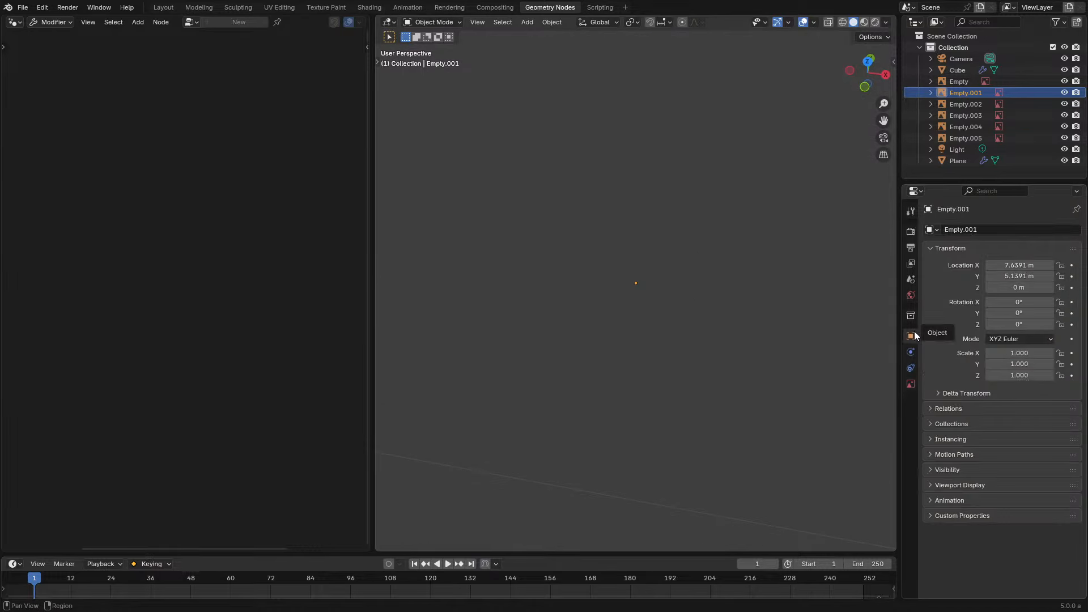
key(KP_Divide)
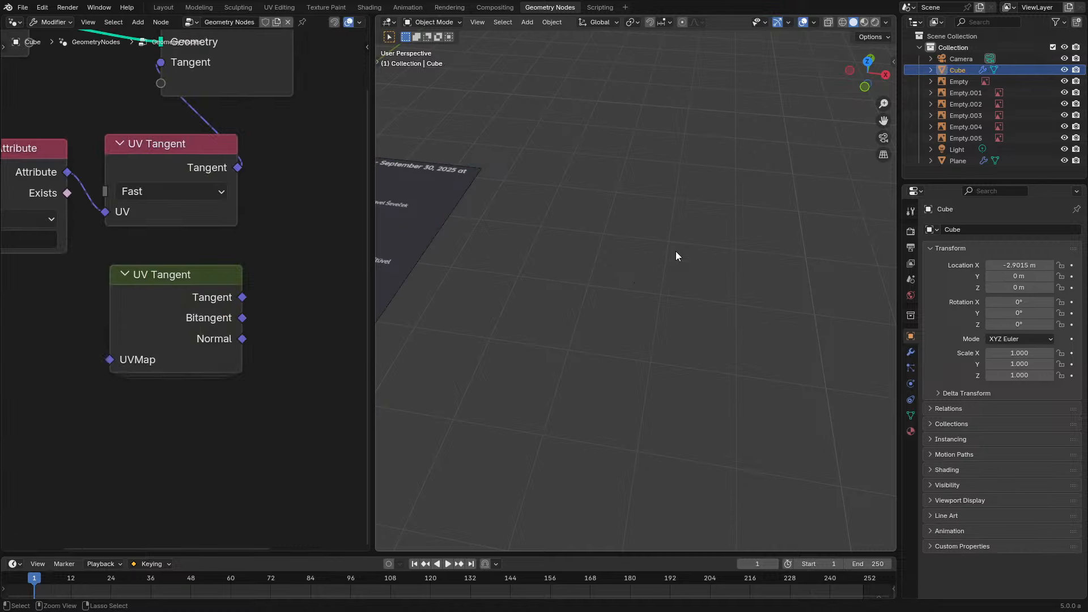
Undo the recent edits until the two Volume Cube nodes are back in the plane's node tree
scroll(642, 271, down, 6)
key(ctrl+z)
key(ctrl+z)
key(ctrl+z)
key(ctrl+z)
key(ctrl+z)
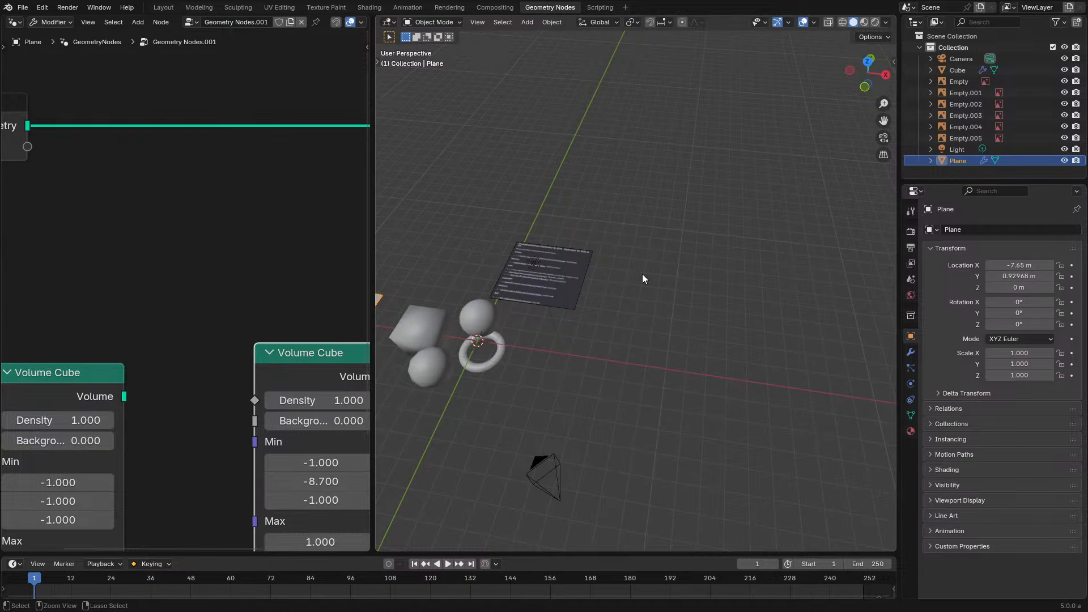
Check the image assigned to the Empty.005 reference against the list of available images
click(972, 138)
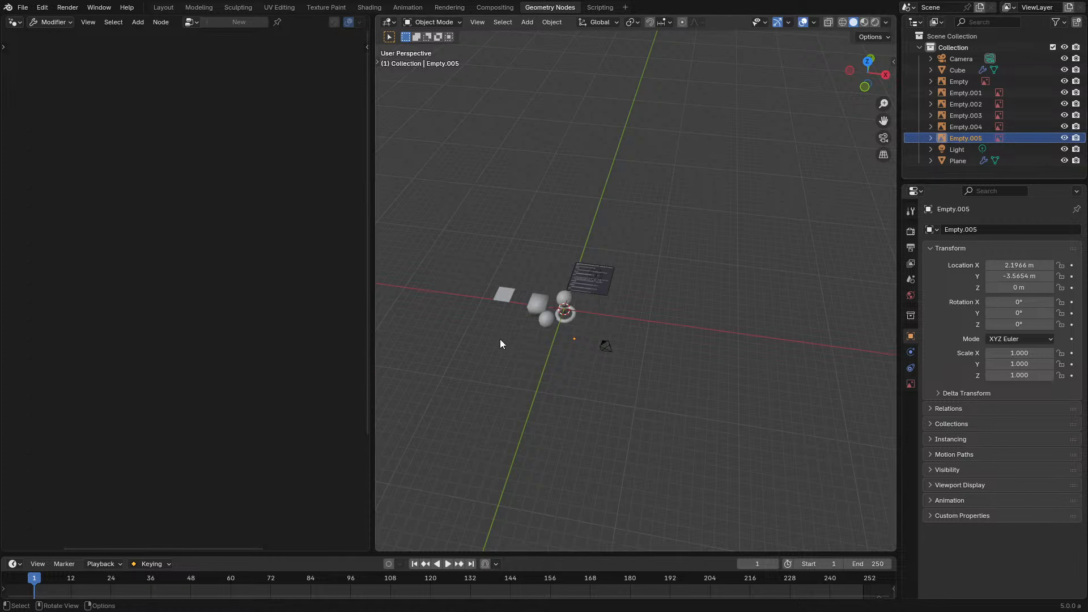
middle_drag(500, 339, 544, 335)
click(911, 383)
click(936, 397)
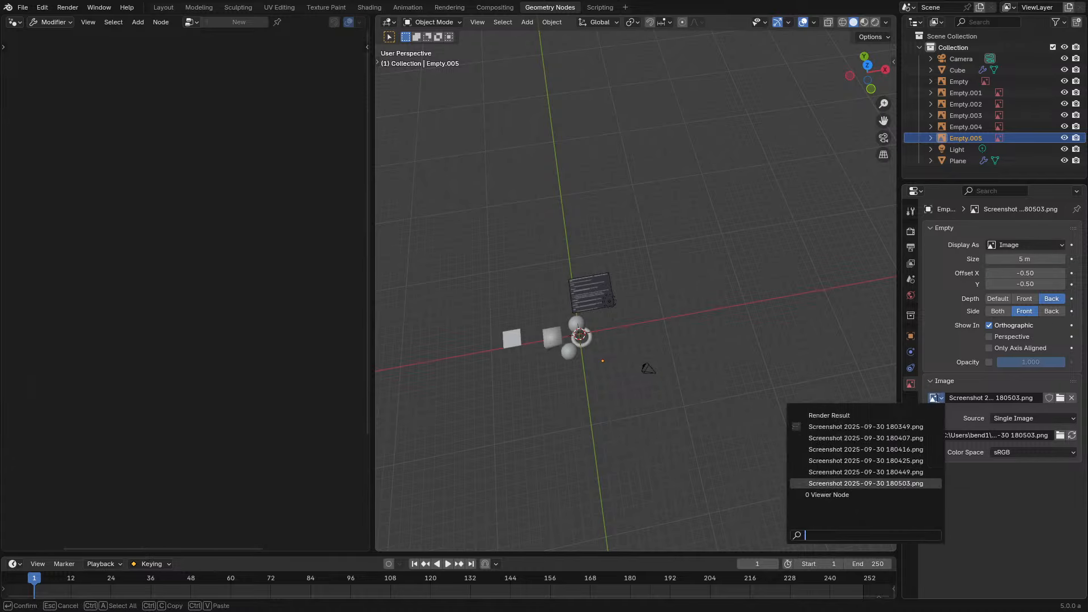
scroll(694, 346, up, 1)
shift+middle_drag(694, 346, 719, 270)
scroll(719, 270, up, 5)
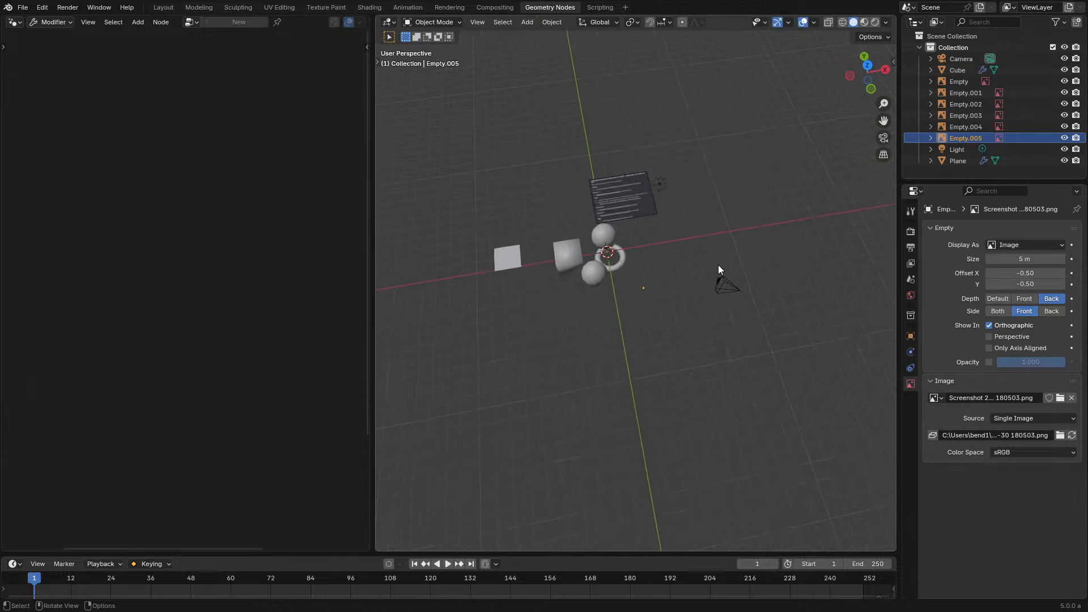
key(g)
right_click(710, 308)
key(r)
key(r)
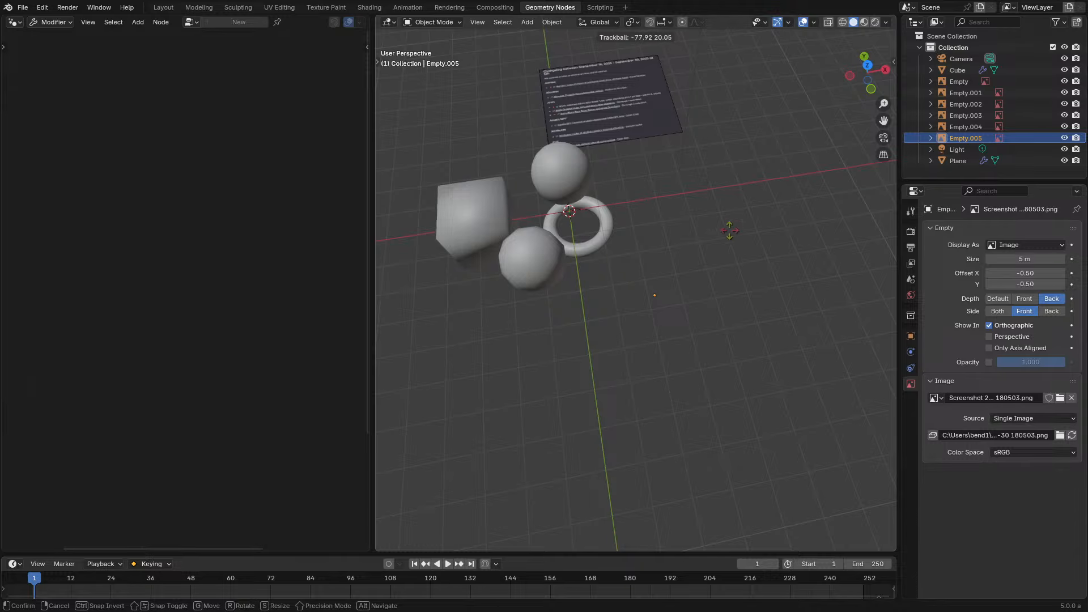
right_click(709, 250)
Show the Disable in Viewports restriction toggle for the objects in the Outliner
click(1057, 23)
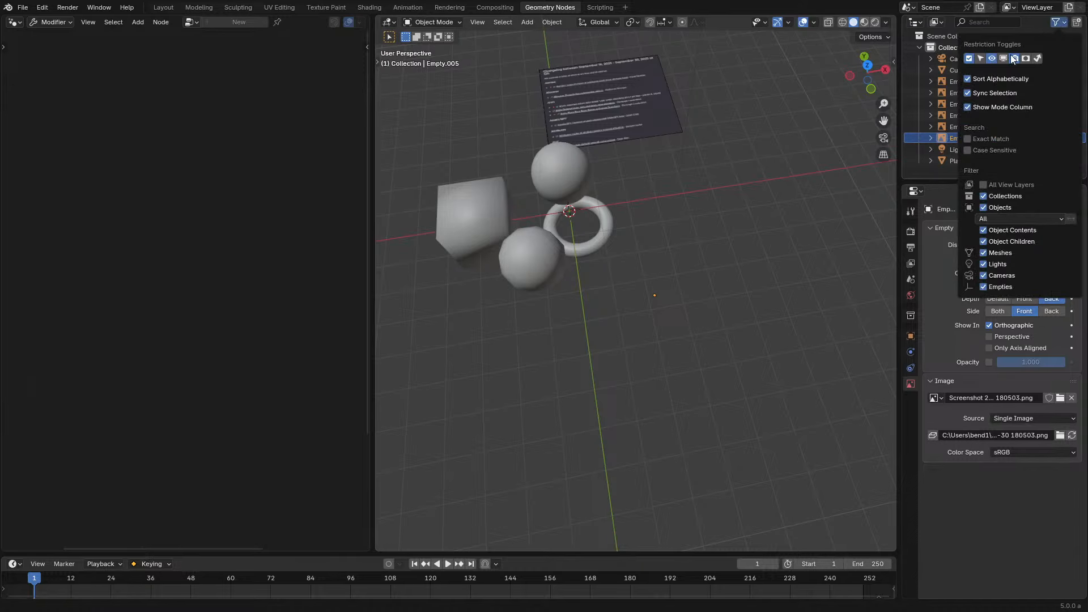
click(1003, 59)
shift+middle_drag(559, 208, 675, 290)
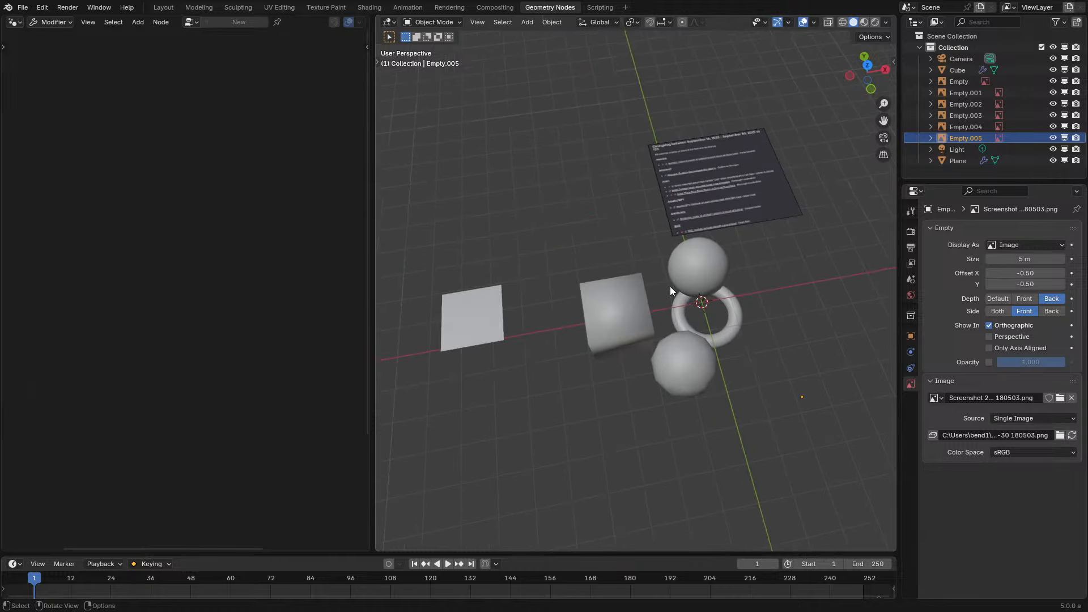
Assign the image Screenshot 2025-09-30 180407.png to the Empty changelog reference
click(659, 167)
click(935, 398)
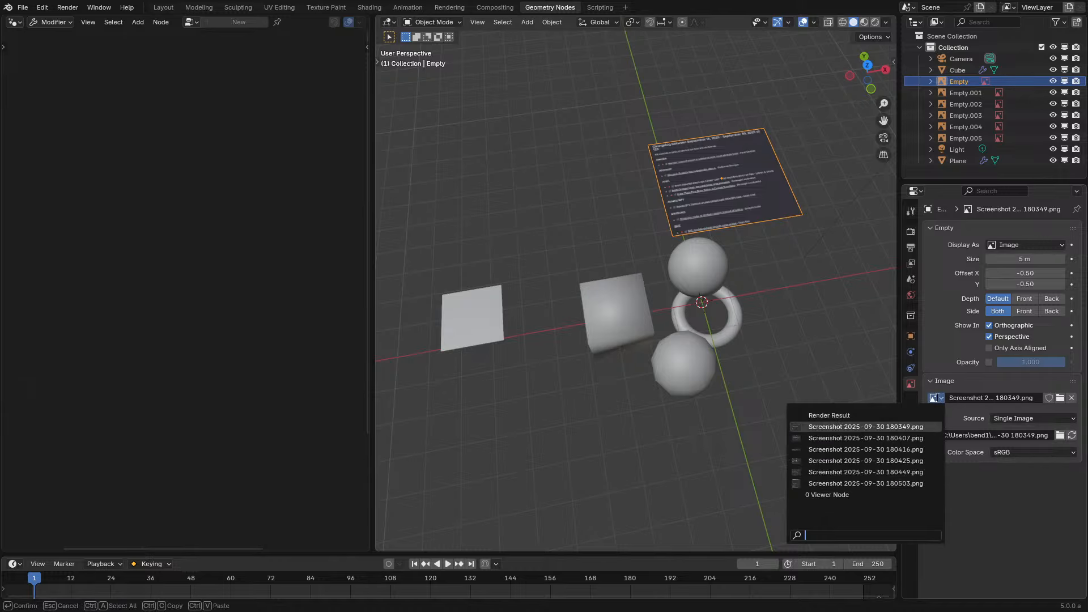
click(833, 435)
shift+middle_drag(775, 284, 665, 300)
scroll(737, 274, up, 3)
key(KP_7)
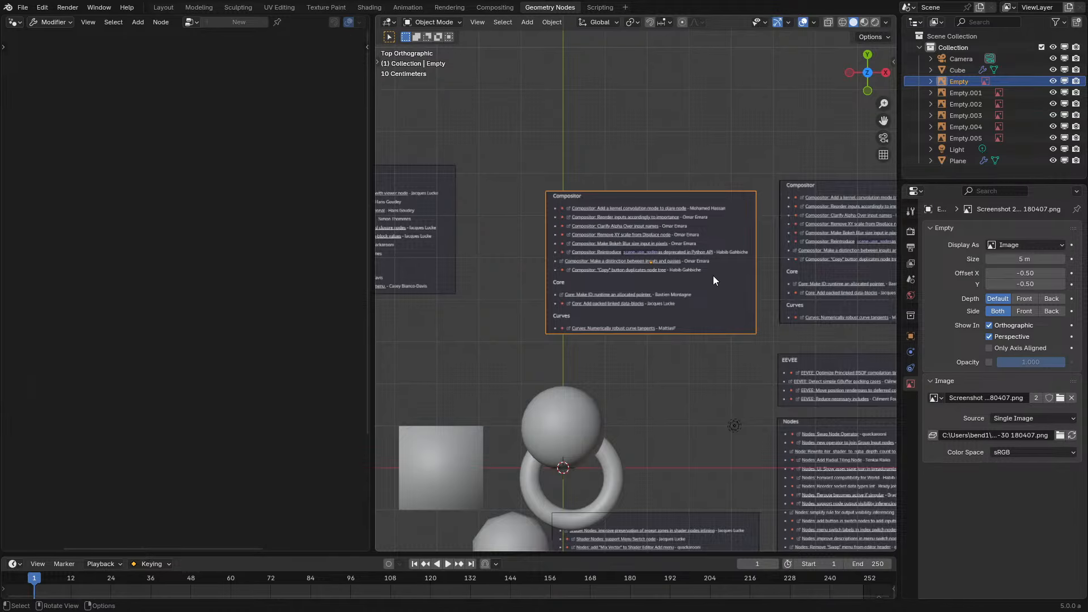
Compare how the Empty and Empty.001 image references display in the top view and from tilted perspective angles
scroll(715, 274, down, 4)
middle_drag(718, 273, 727, 240)
key(KP_7)
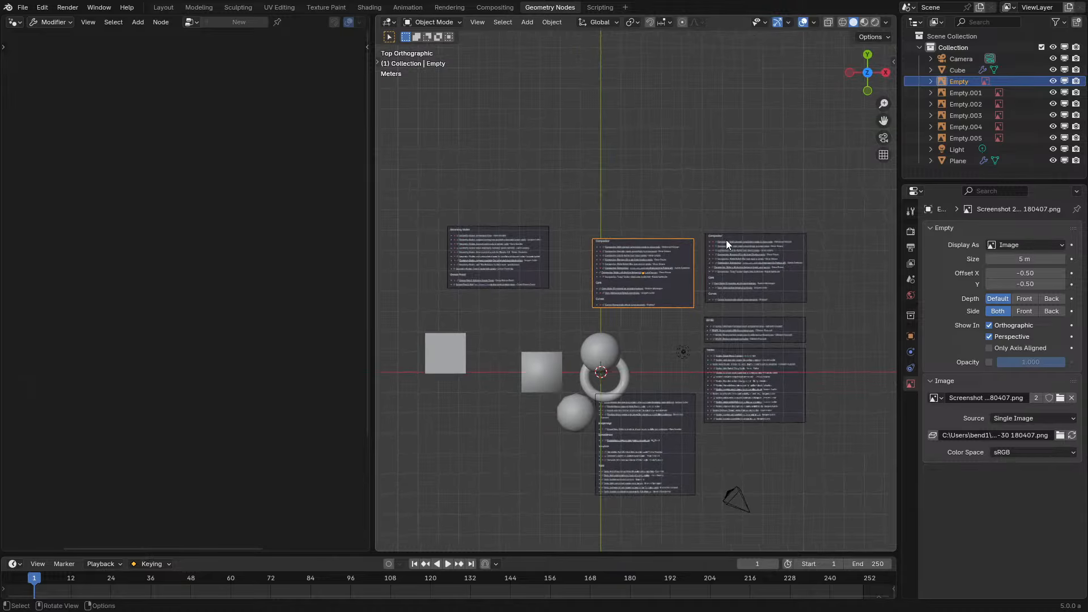
mouse_move(661, 221)
middle_down()
mouse_move(663, 180)
mouse_move(668, 249)
mouse_move(666, 221)
middle_up()
key(KP_7)
key(KP_7)
click(753, 267)
middle_drag(753, 268, 720, 332)
key(KP_7)
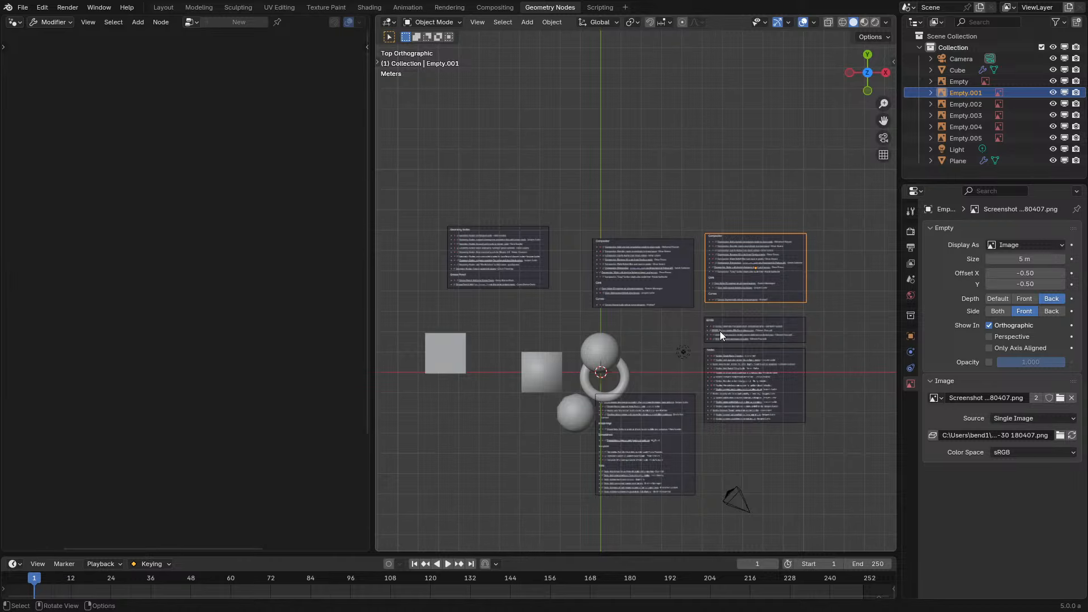
Examine the Geometry Nodes section of the changelog references in a maximized viewport
scroll(720, 331, up, 3)
key(ctrl+space)
scroll(707, 421, down, 3)
shift+middle_drag(671, 419, 727, 348)
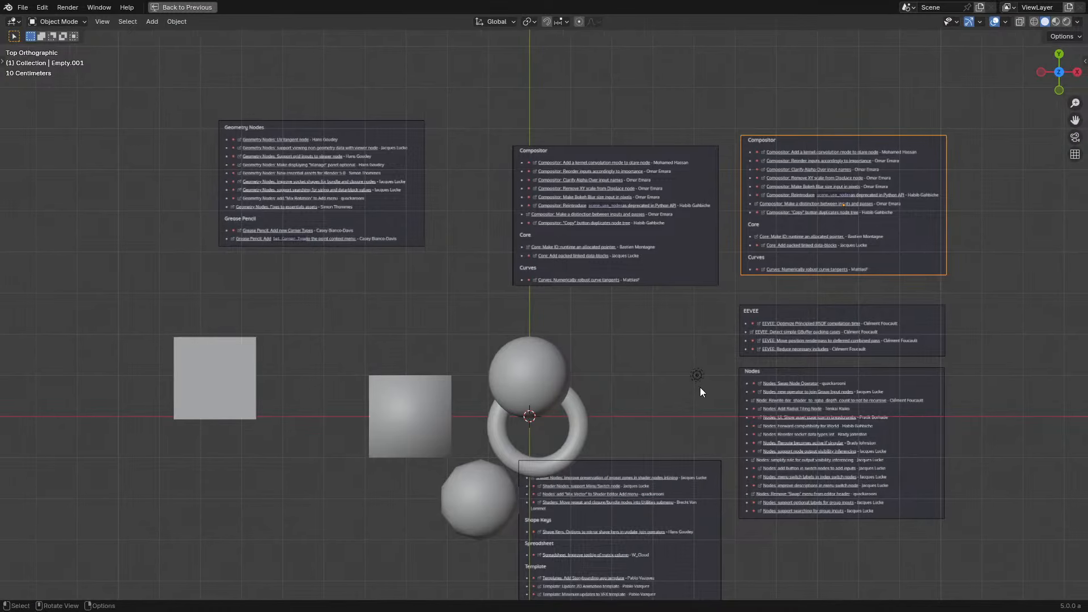
shift+middle_drag(566, 318, 814, 392)
scroll(562, 266, up, 7)
shift+middle_drag(638, 226, 554, 366)
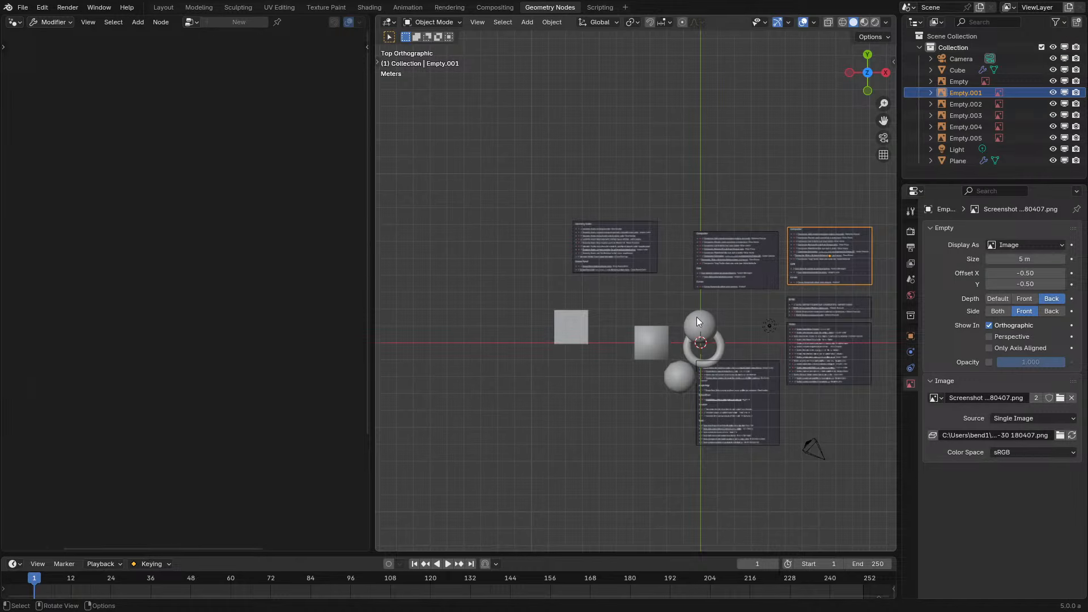
Add a String node to the plane's node tree, above the Volume Cube nodes
click(555, 336)
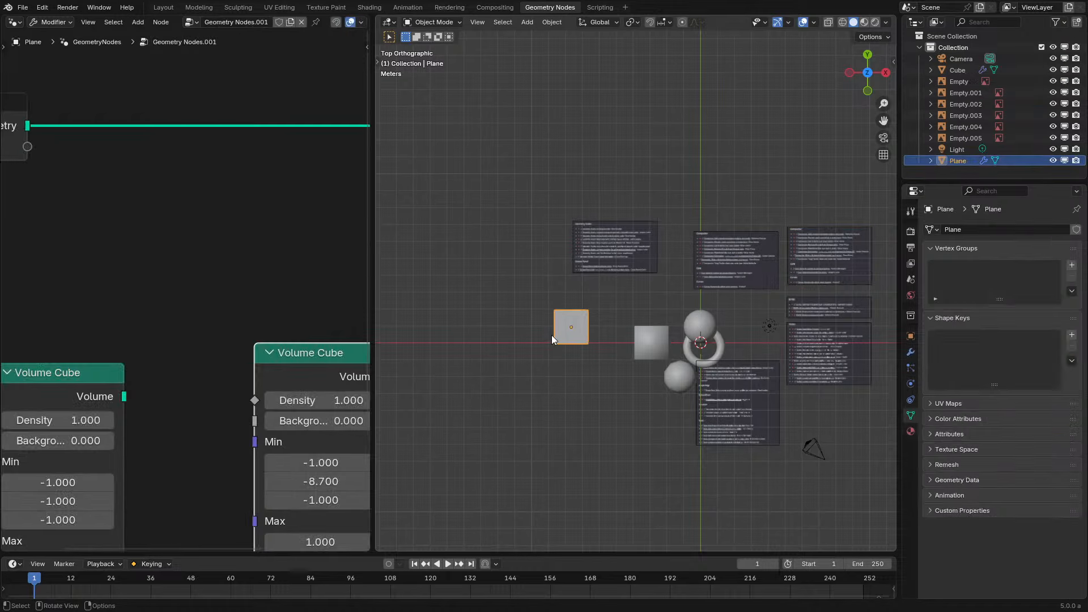
key(ctrl+space)
scroll(404, 270, down, 2)
scroll(421, 263, up, 2)
key(shift+a)
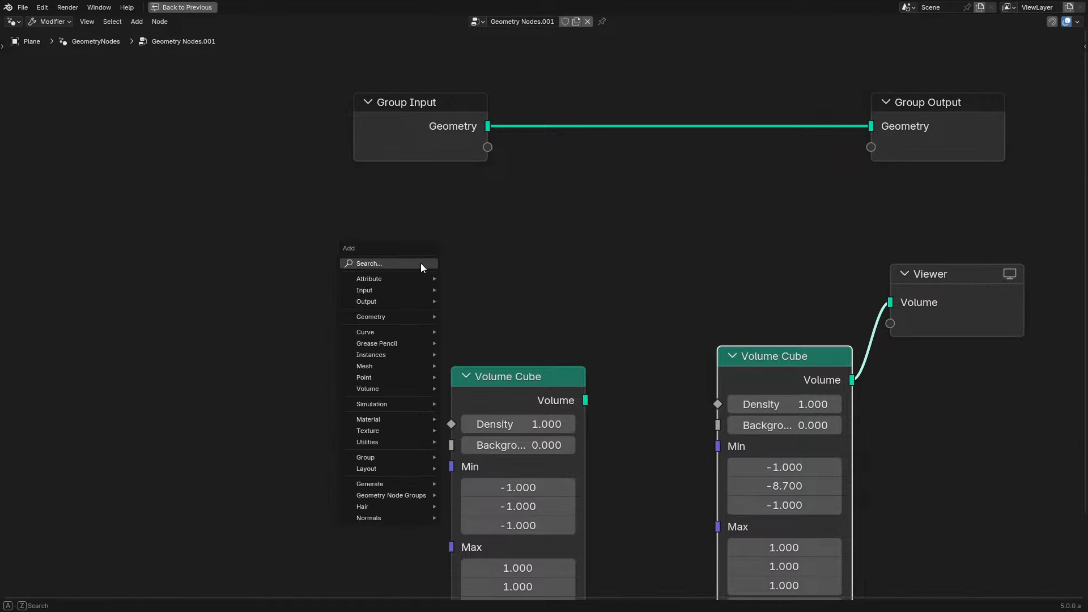
click(421, 263)
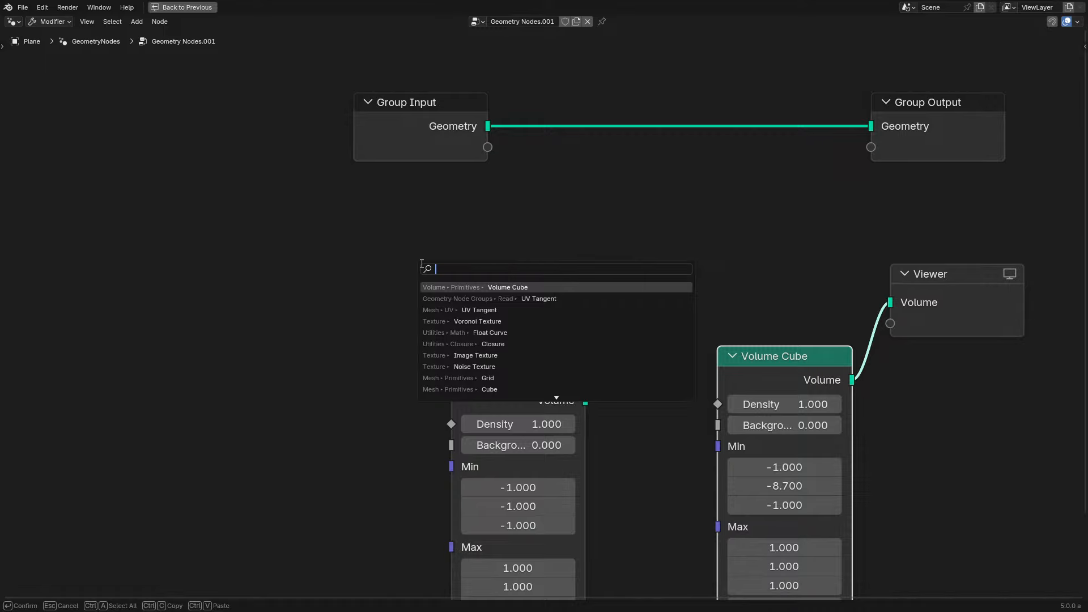
text(str)
key(Return)
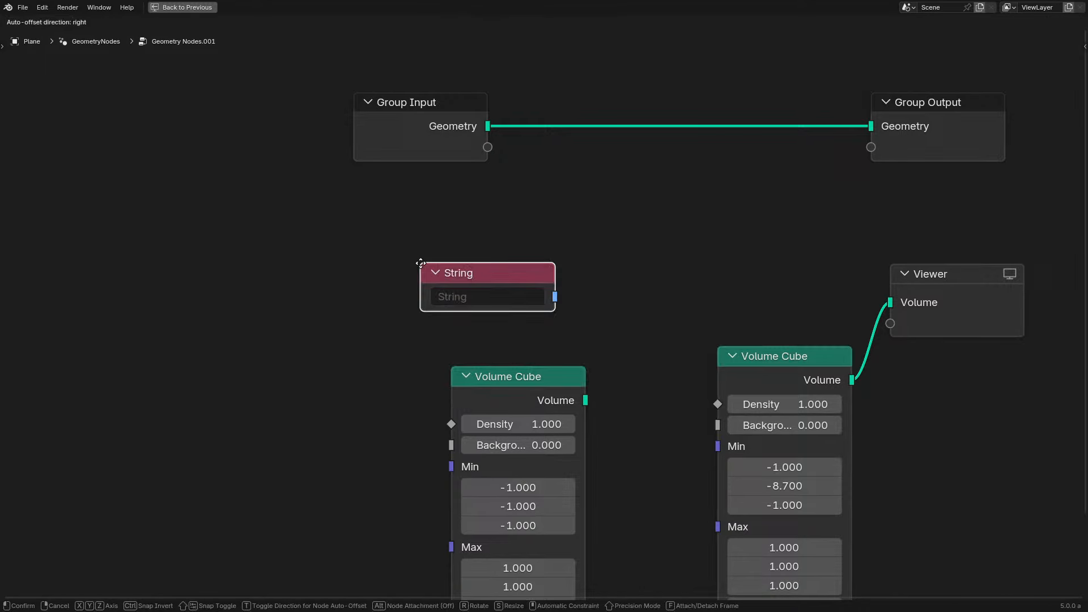
click(312, 272)
Set the String node's value to 4363547 and connect it to the Viewer node
click(339, 308)
text(4363547)
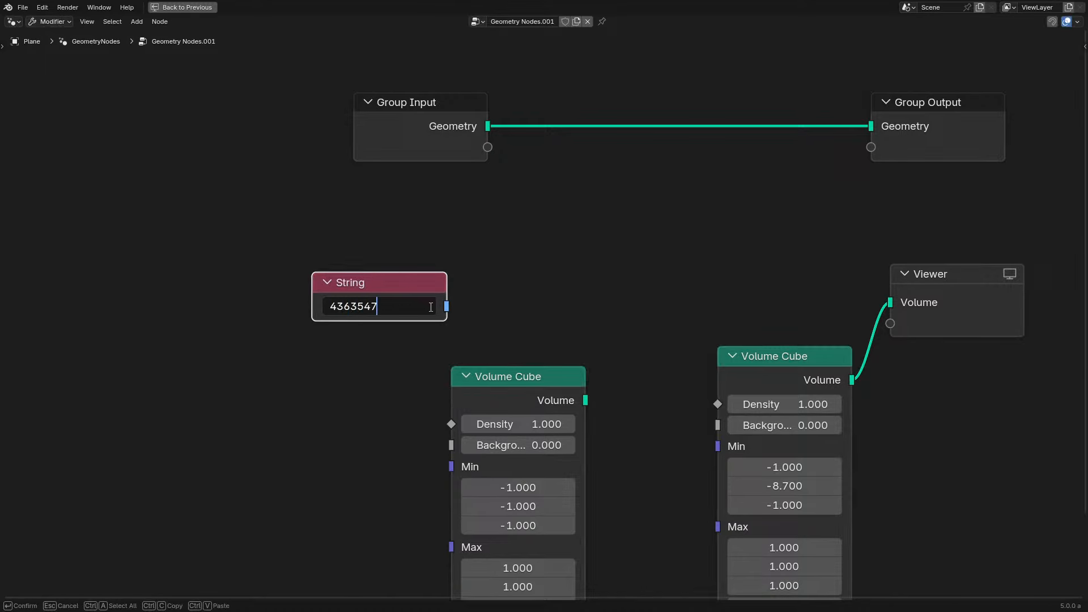
key(Return)
ctrl+shift+click(403, 285)
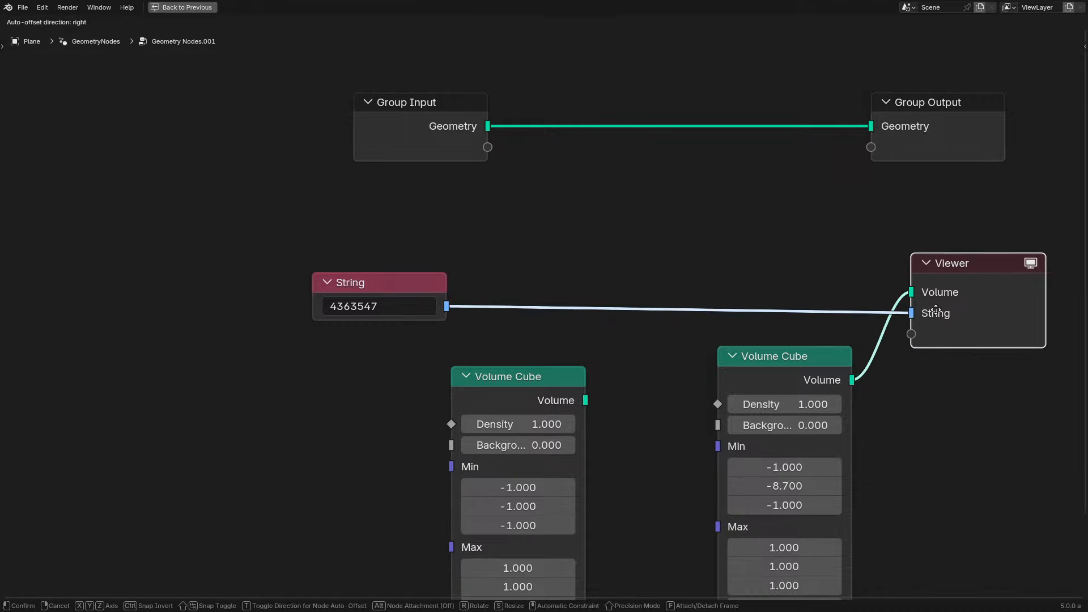
Split a Spreadsheet off above the node editor and display the Viewer Node's Volume Grids data in it
key(ctrl+space)
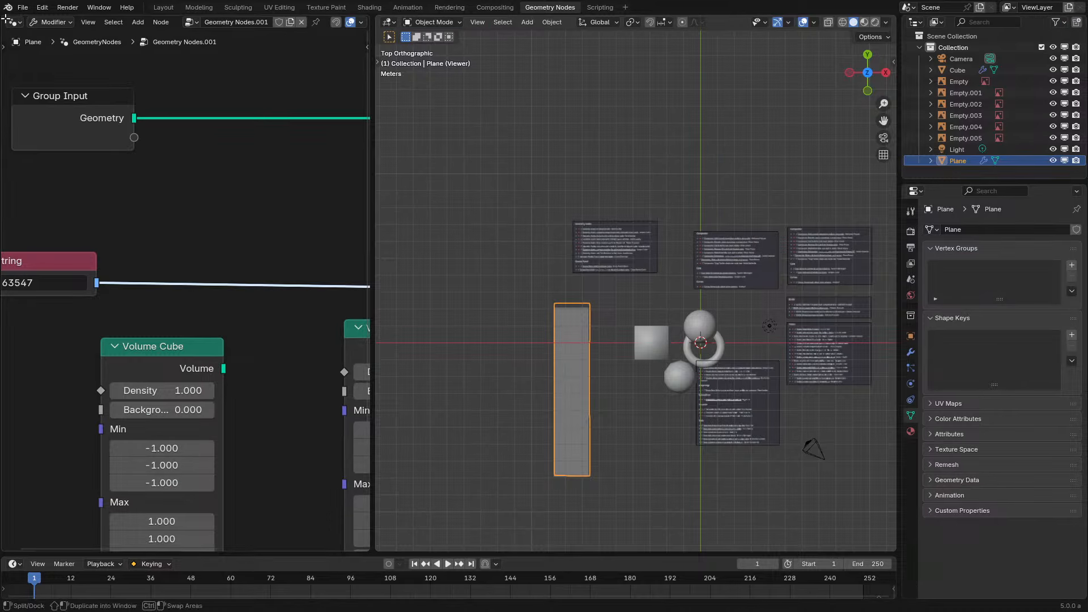
drag(5, 19, 22, 282)
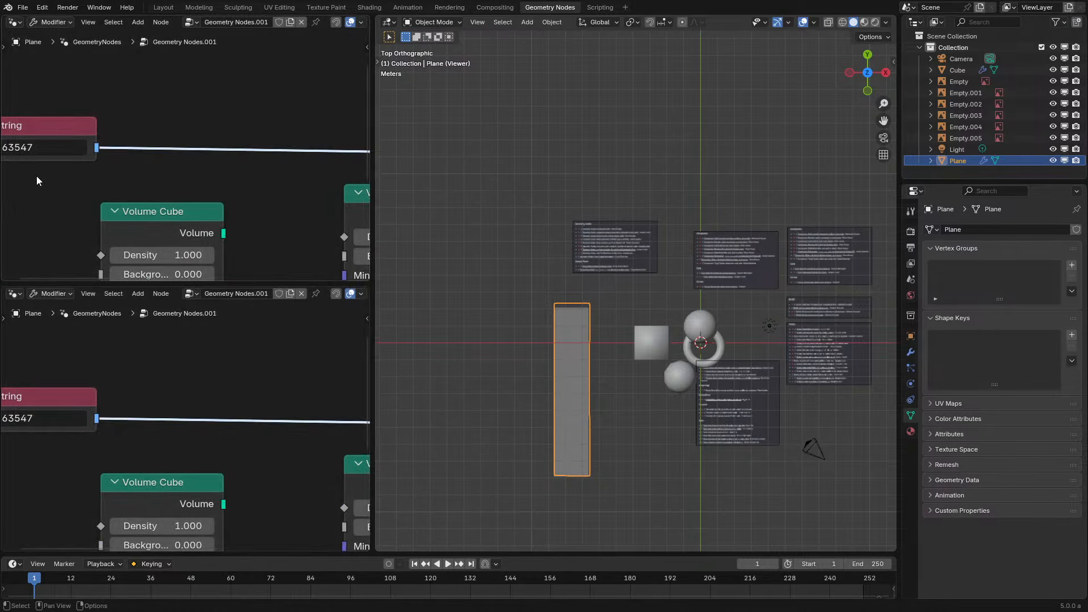
click(13, 21)
click(370, 104)
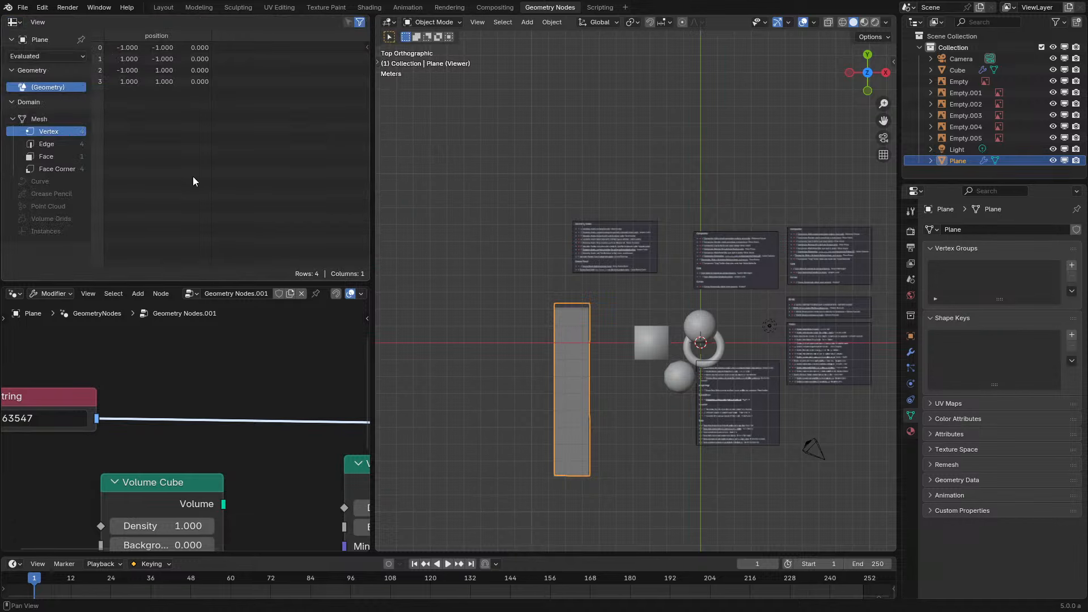
click(65, 56)
click(56, 108)
click(53, 199)
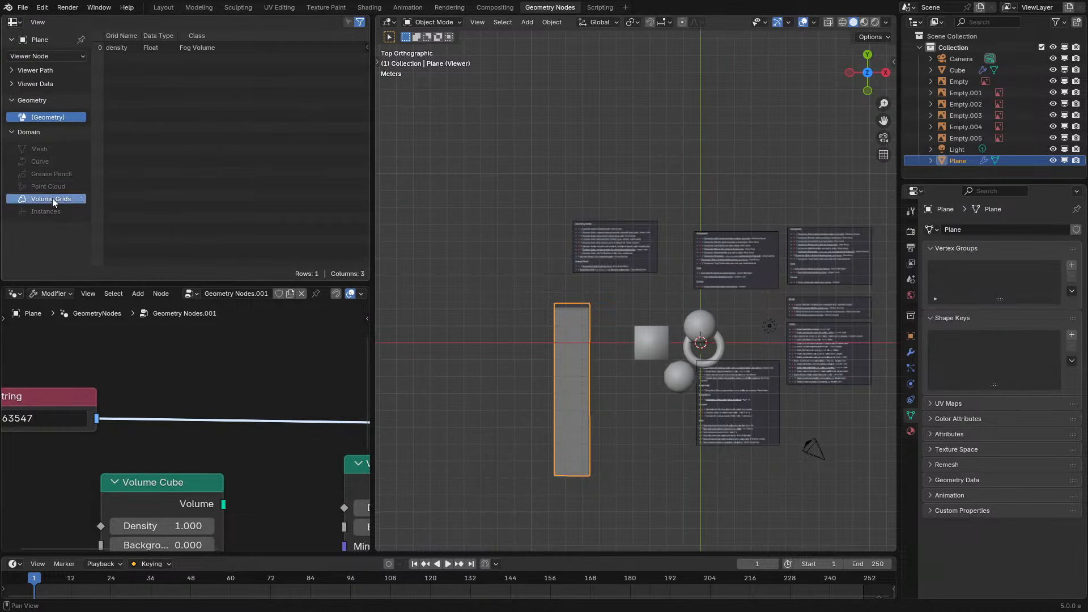
Cut the Viewer's existing links, connect only the String node to it, and place the Viewer beside that node
scroll(218, 400, down, 5)
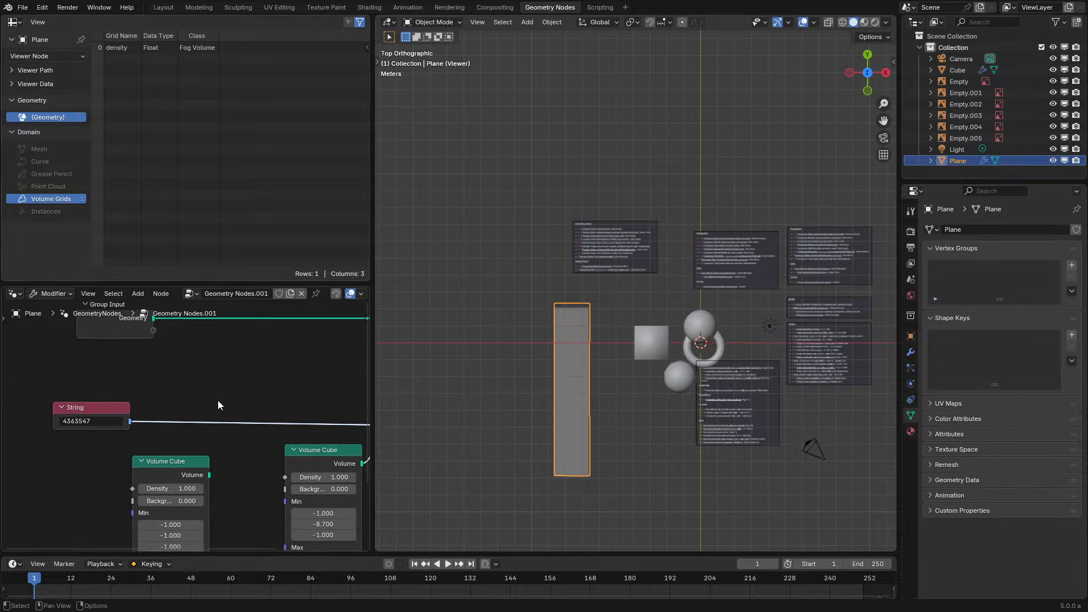
ctrl+right_drag(308, 438, 269, 441)
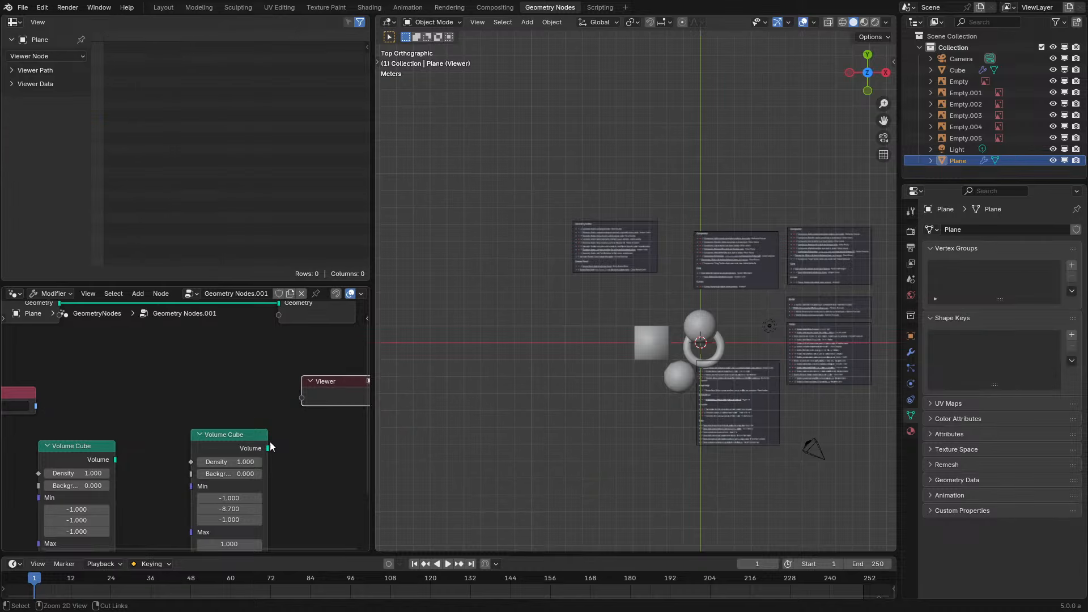
ctrl+shift+click(22, 392)
middle_drag(84, 382, 193, 392)
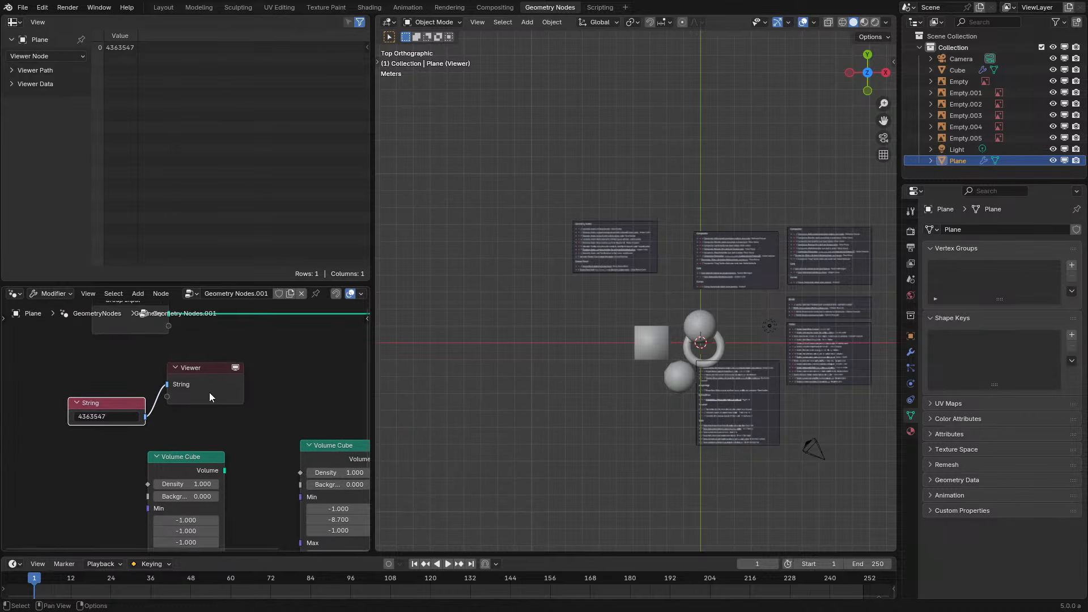
drag(209, 392, 289, 397)
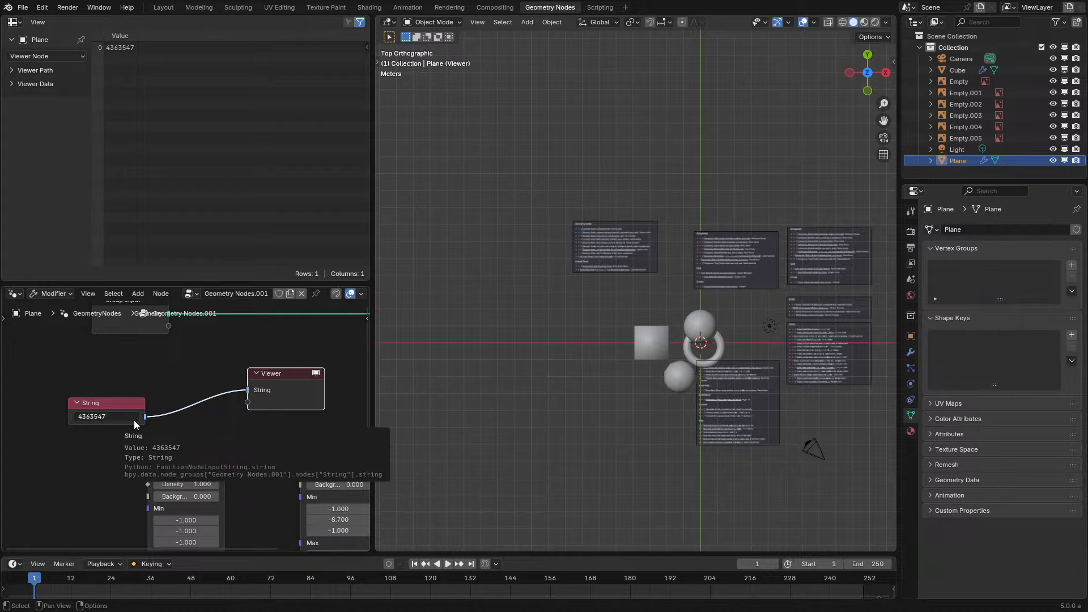
Connect the Group Input geometry to the Viewer alongside the string and expand the spreadsheet's Viewer Path and Viewer Data sections
ctrl+shift+click(147, 323)
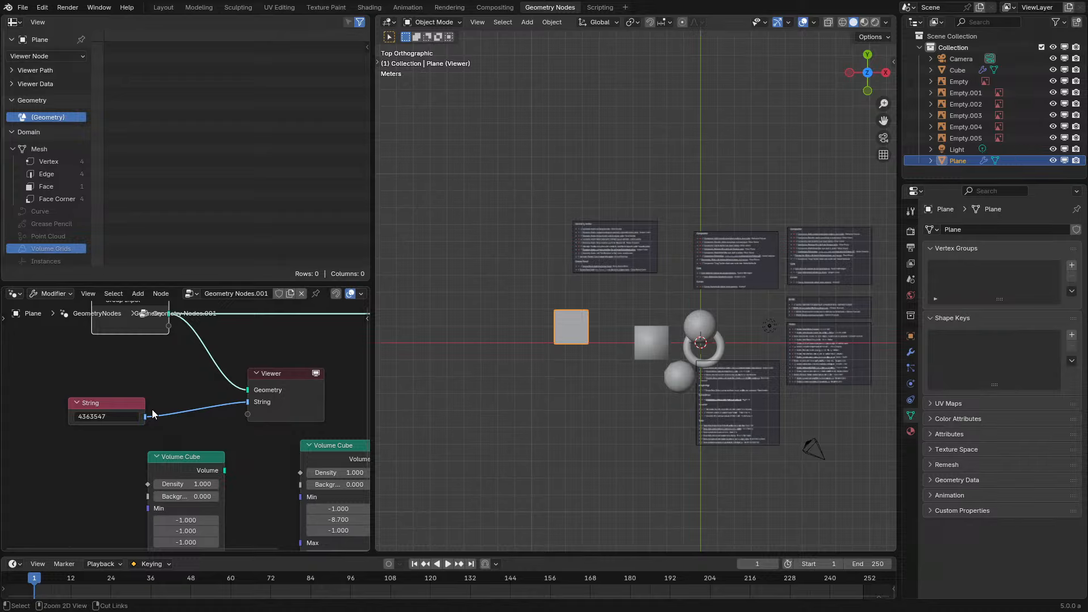
ctrl+shift+click(131, 406)
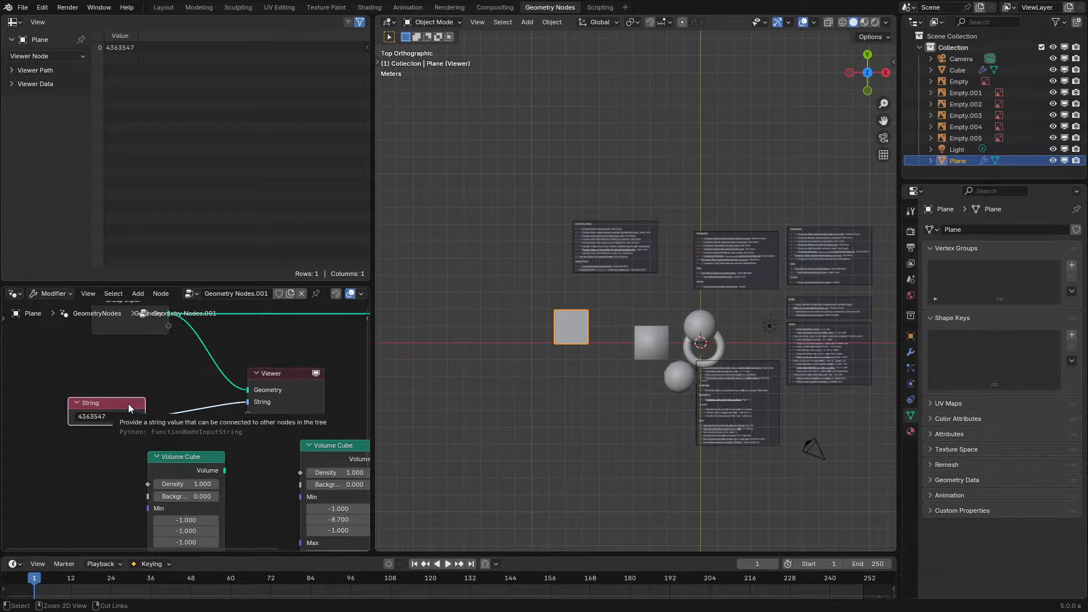
click(33, 70)
click(37, 121)
Cut and restore the Viewer's geometry link, and switch the spreadsheet between the Geometry and String viewer data
ctrl+right_drag(229, 362, 158, 325)
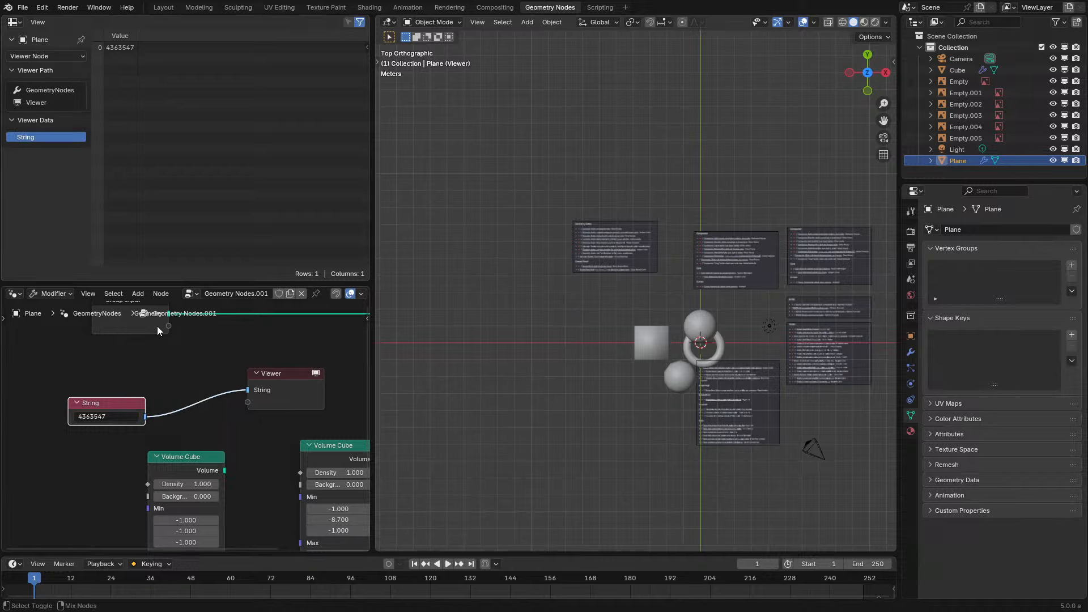
ctrl+shift+click(141, 311)
click(52, 151)
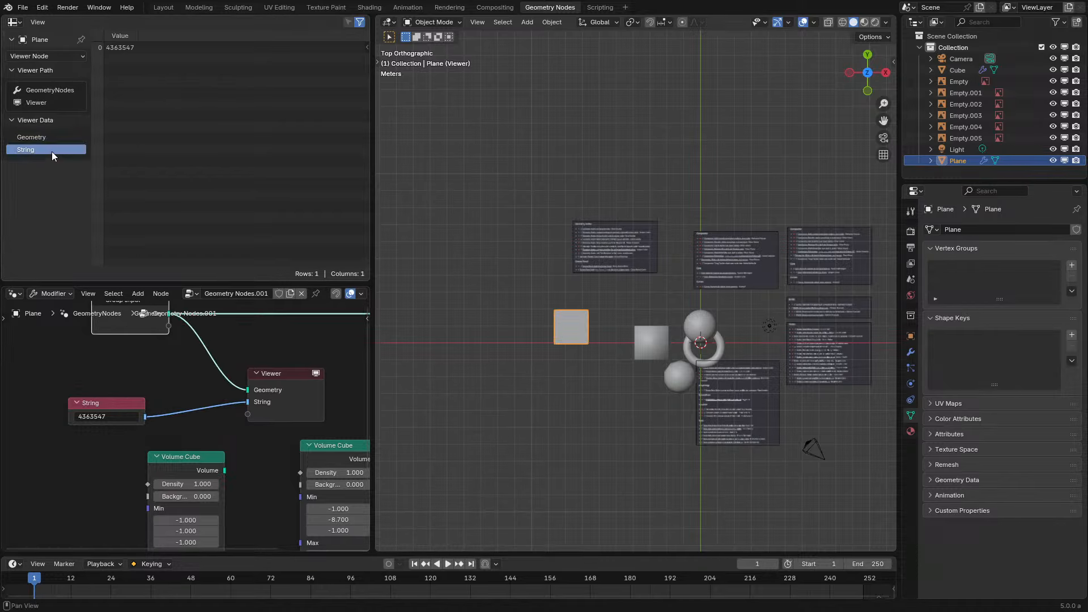
click(49, 138)
click(50, 149)
Add a Combine Matrix node, preview it through the Viewer, and inspect its value in the spreadsheet
middle_drag(152, 386, 182, 393)
key(shift+a)
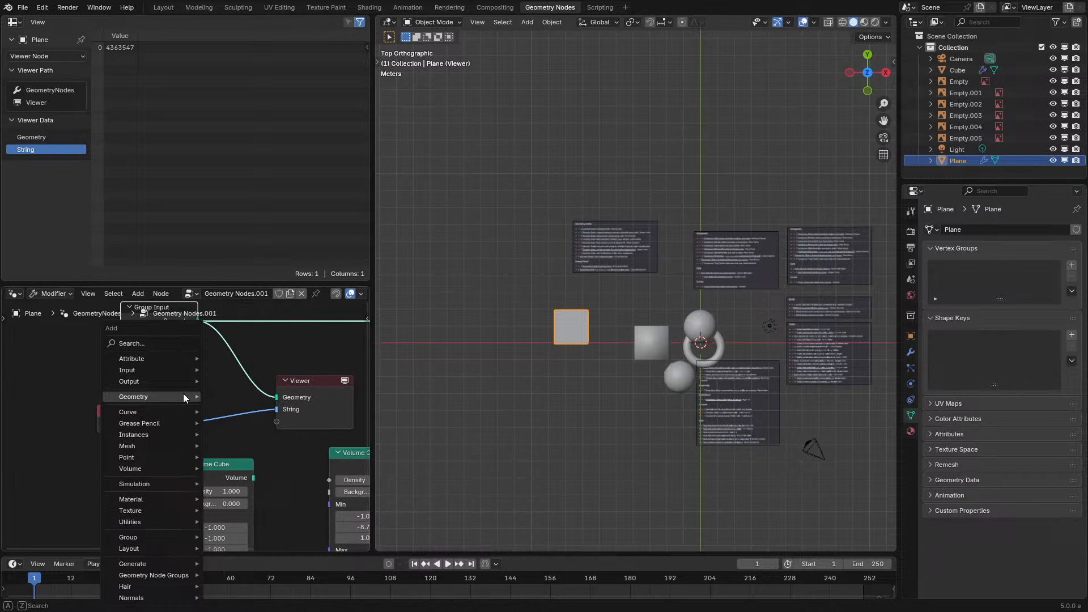
click(160, 344)
text(combine)
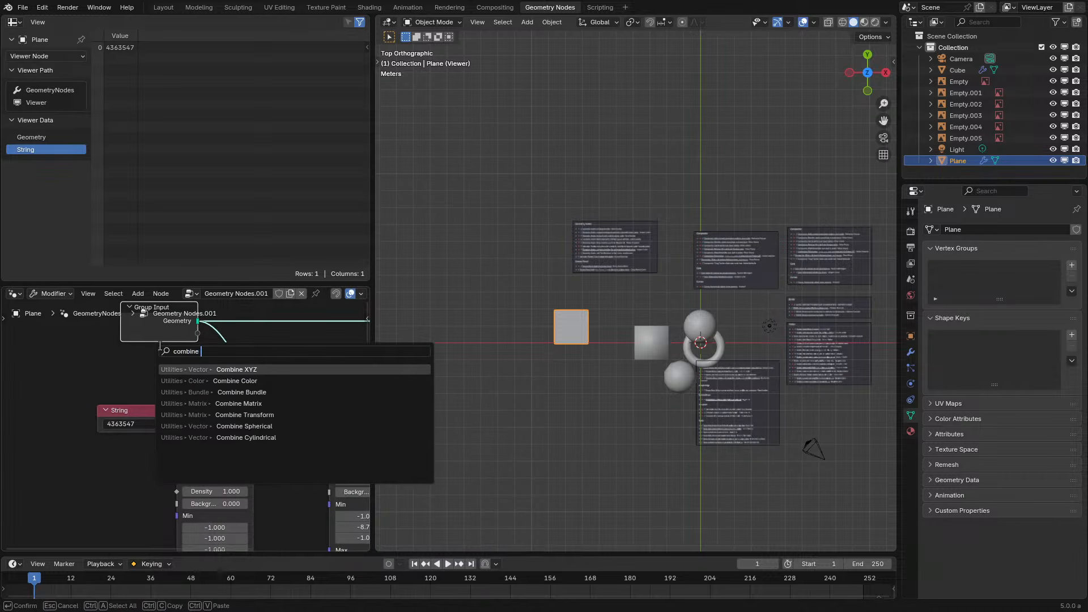
click(239, 403)
click(100, 473)
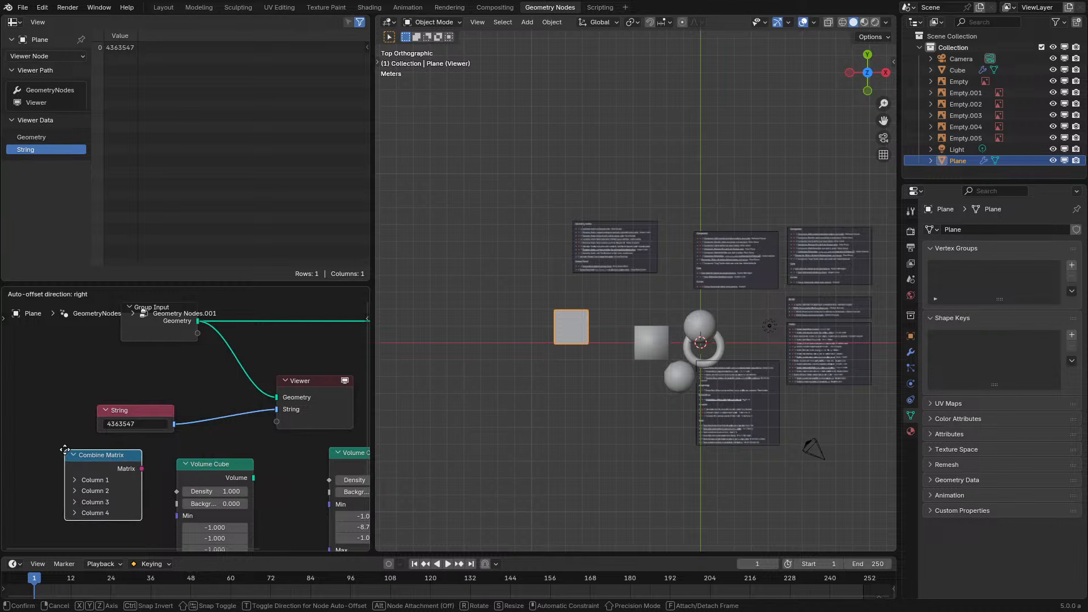
ctrl+shift+click(100, 474)
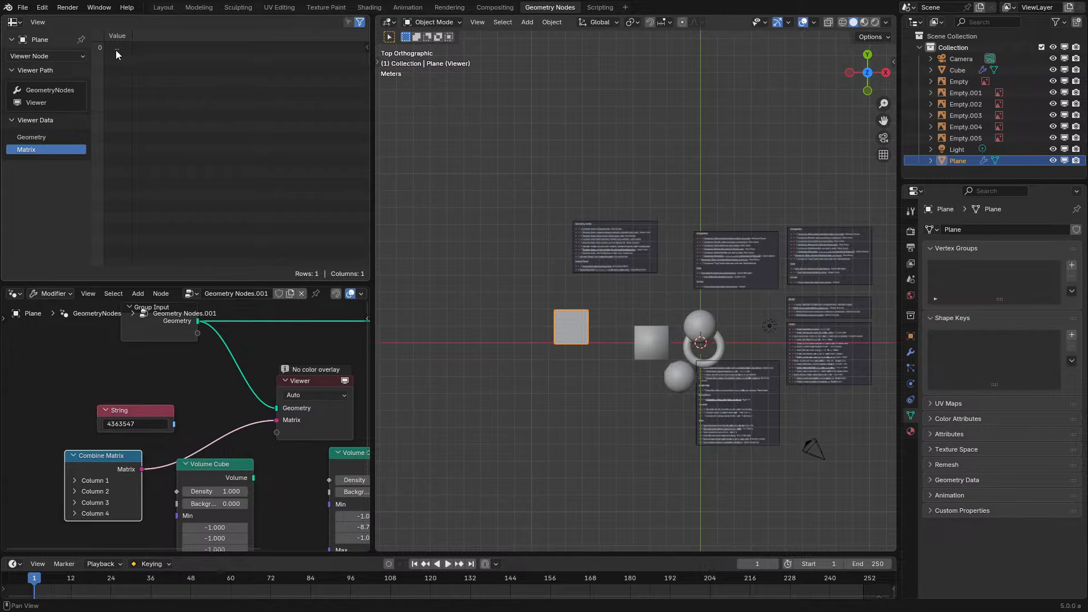
mouse_move(115, 49)
Delete the Viewer, String, Combine Matrix and both Volume Cube nodes from the plane's node tree
middle_drag(174, 342, 179, 345)
key(ctrl+space)
middle_drag(520, 420, 392, 370)
scroll(284, 285, down, 2)
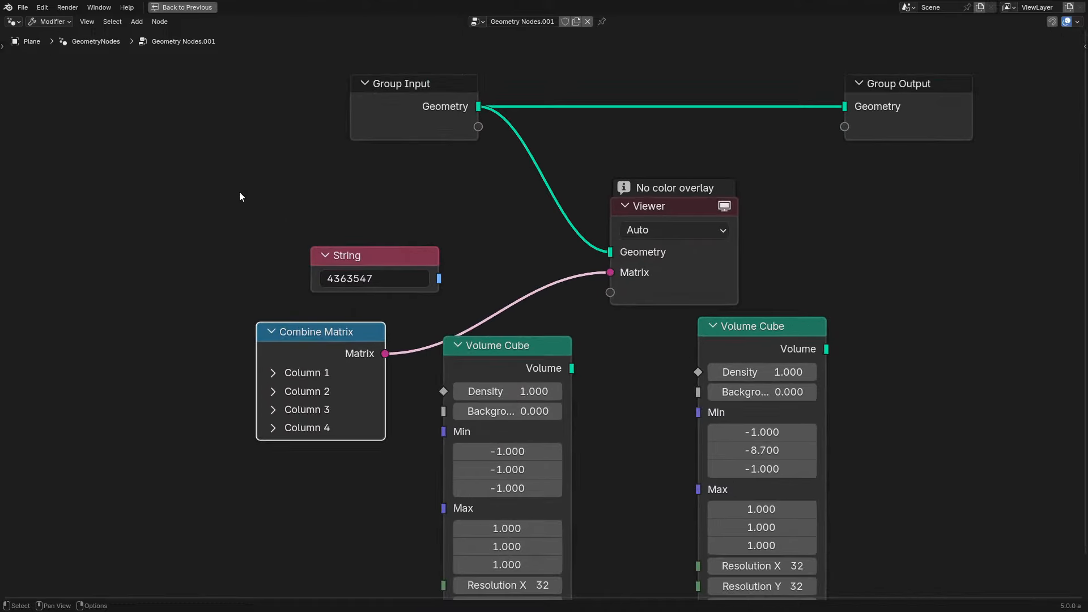
drag(240, 191, 919, 445)
key(x)
key(ctrl+space)
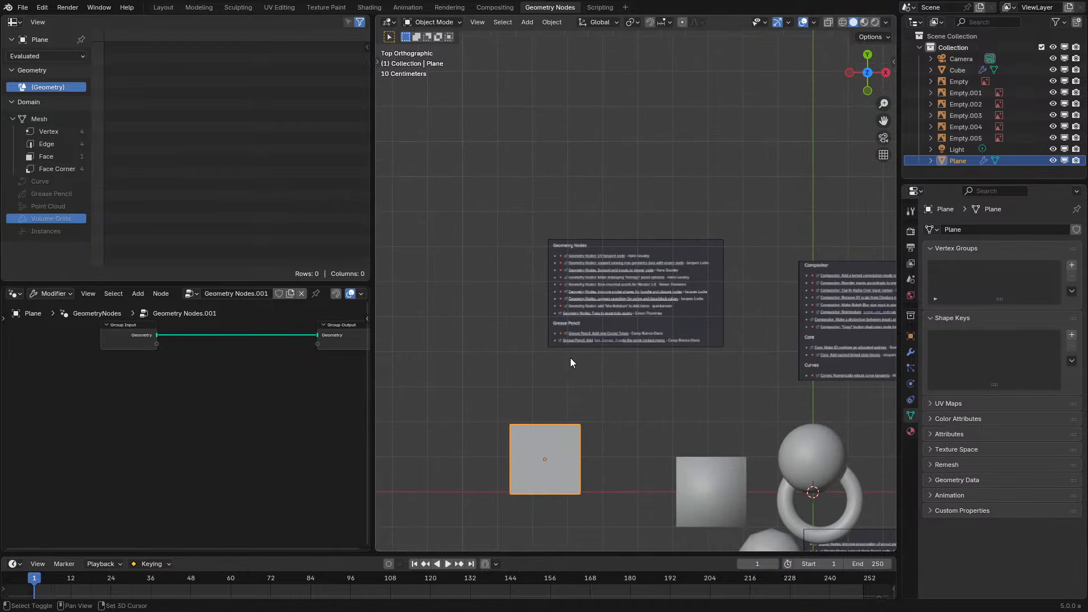
Add a Bézier curve to the scene and move it just below the Geometry Nodes changelog image
key(shift+a)
mouse_move(516, 385)
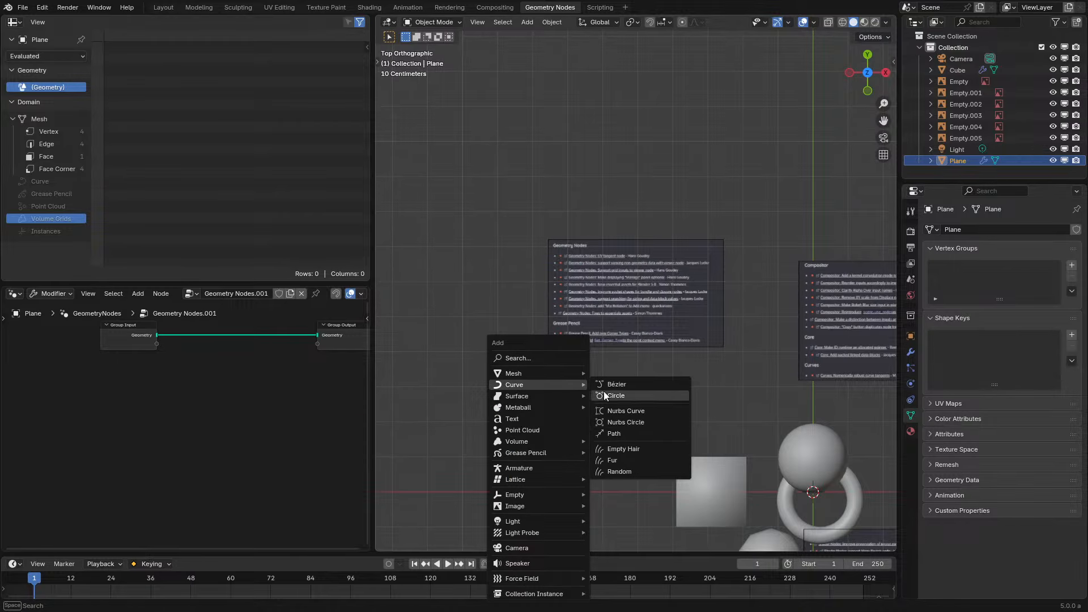
click(629, 396)
key(g)
click(485, 305)
scroll(635, 400, up, 4)
shift+middle_drag(662, 425, 589, 319)
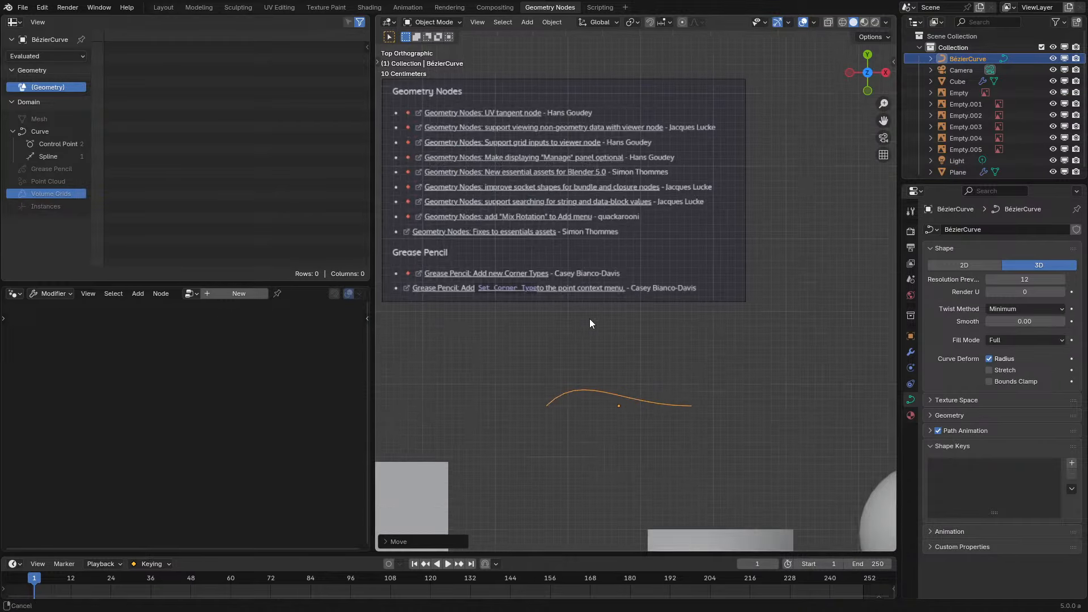
Add a Curve to Tube modifier to the Bézier curve and view the tube in perspective
click(910, 352)
click(975, 226)
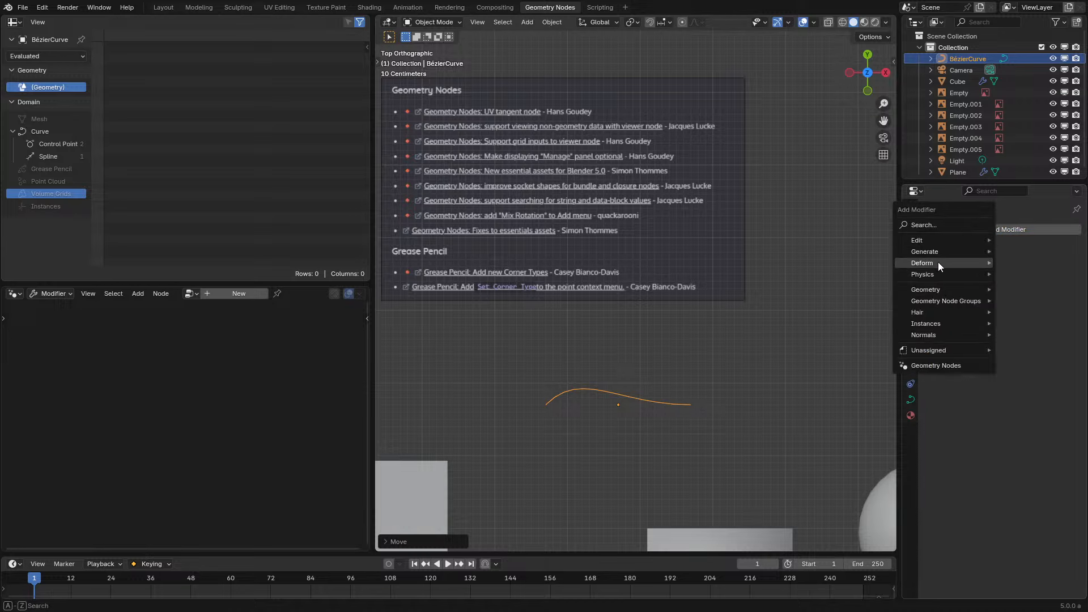
mouse_move(933, 259)
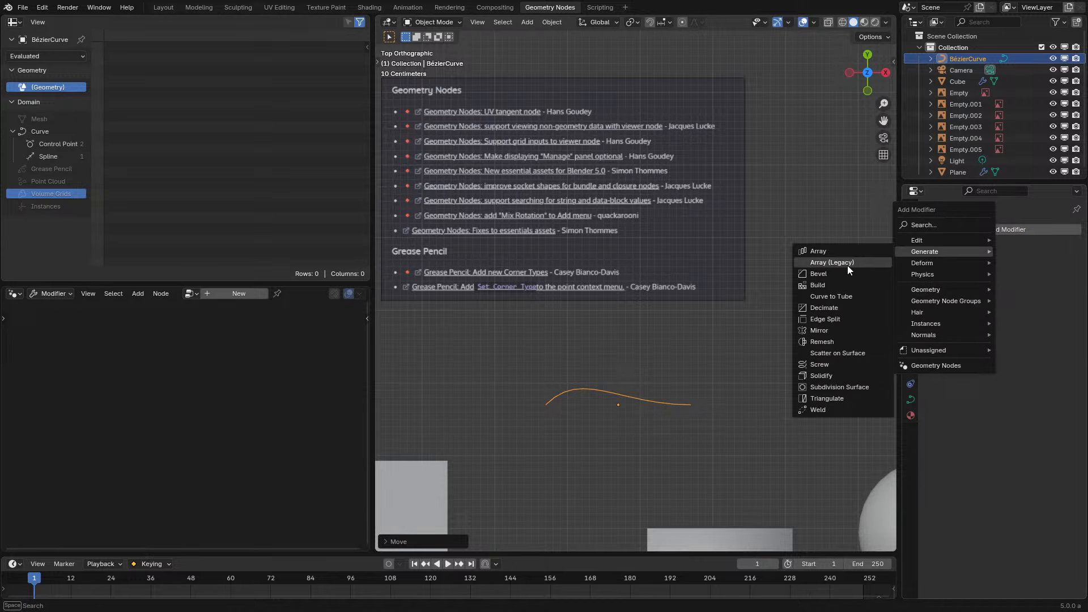
click(845, 296)
middle_drag(659, 355, 654, 328)
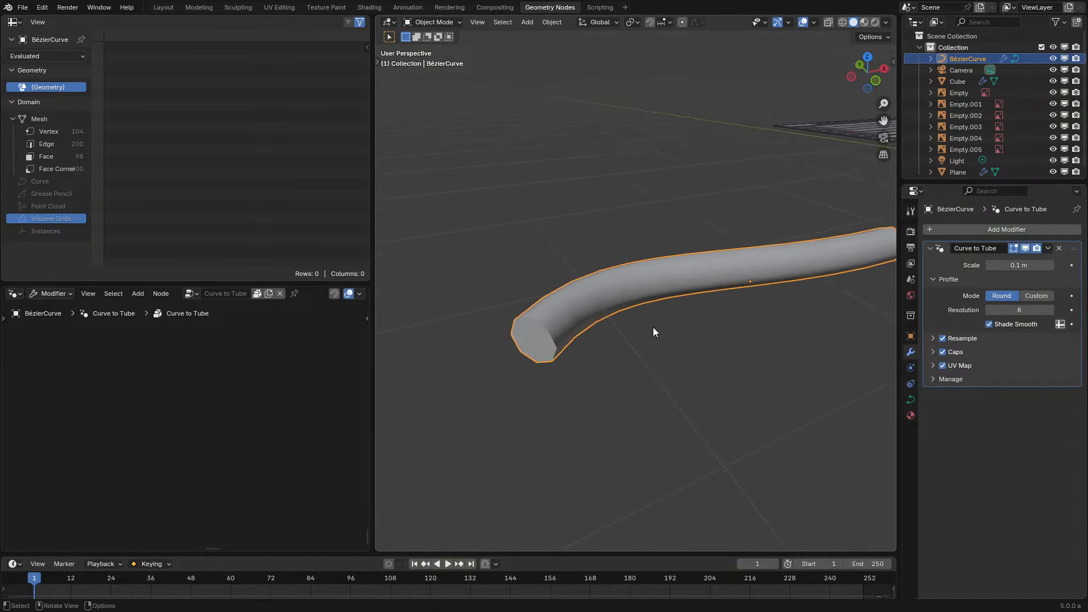
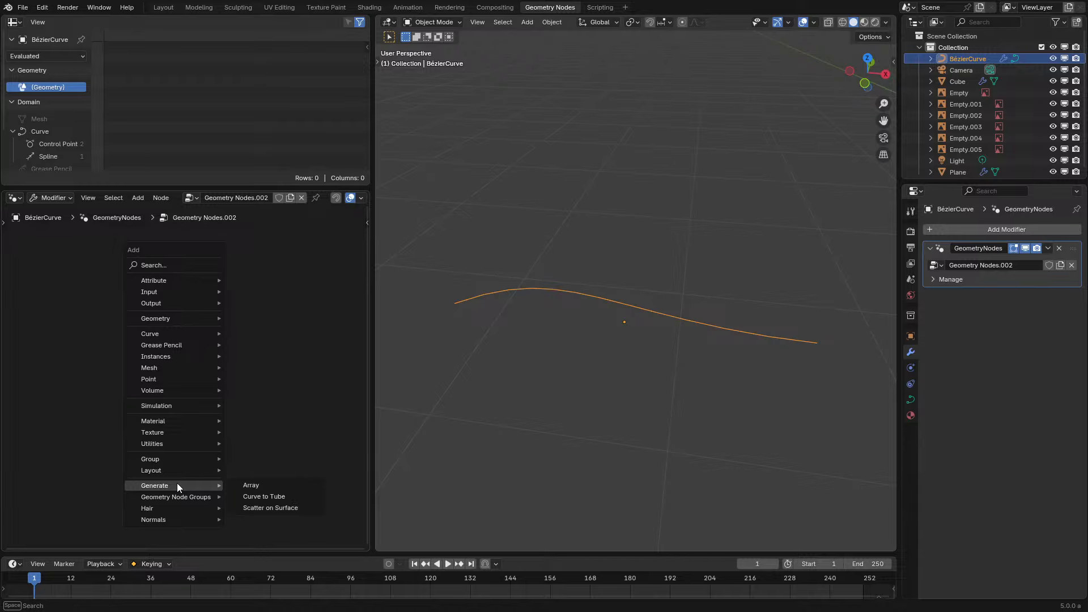
Add a Curve to Tube node to the Bézier curve's node tree and view the other Generate assets
click(260, 497)
key(shift+a)
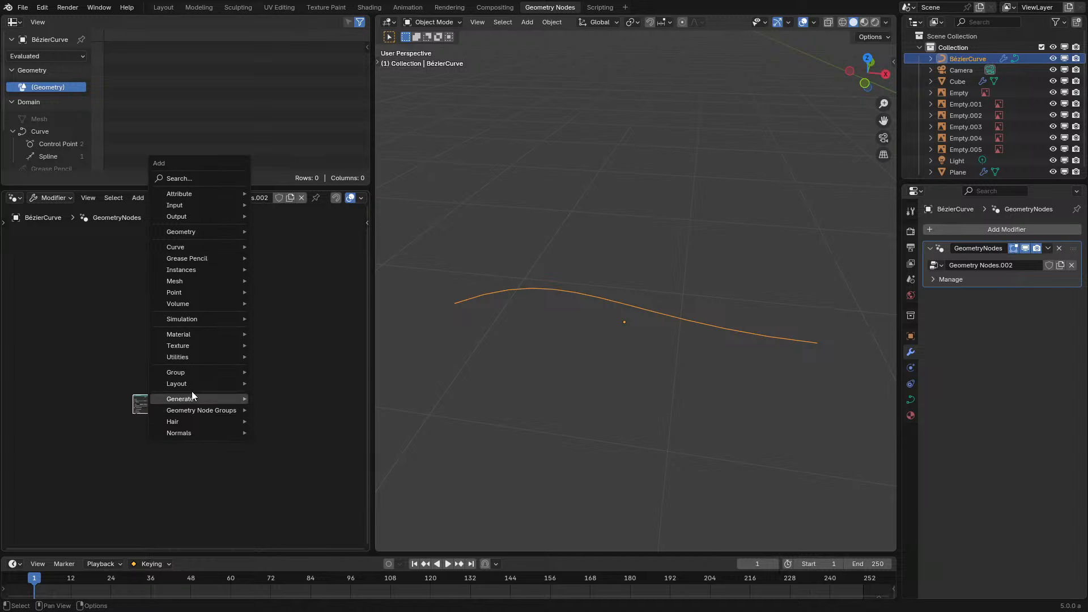
mouse_move(199, 398)
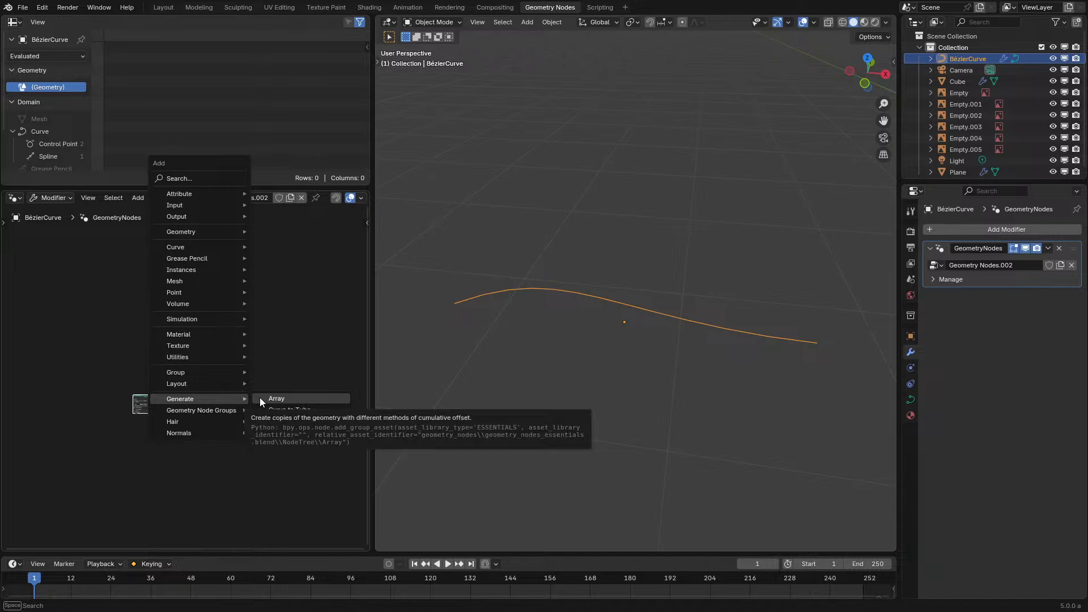
click(292, 422)
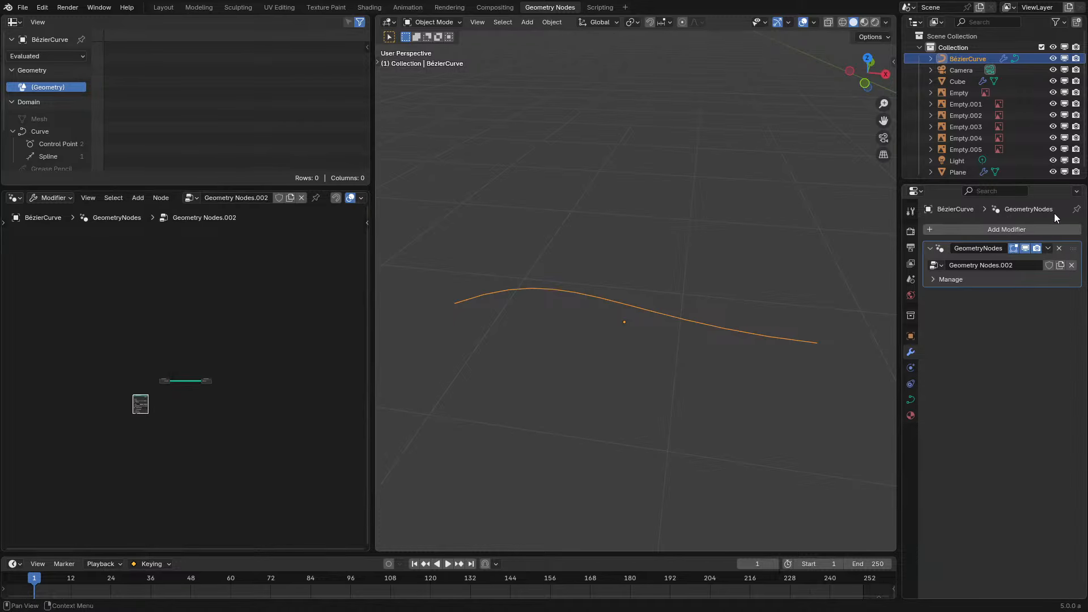
Compare the asset categories available for modifiers with those available for nodes
click(1016, 229)
mouse_move(1004, 278)
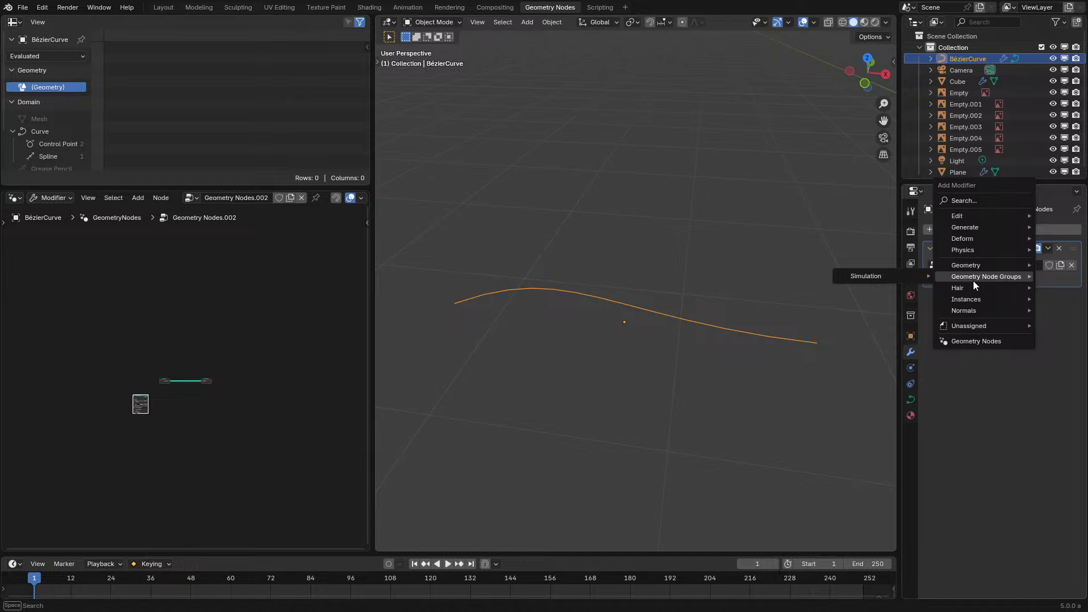
mouse_move(978, 253)
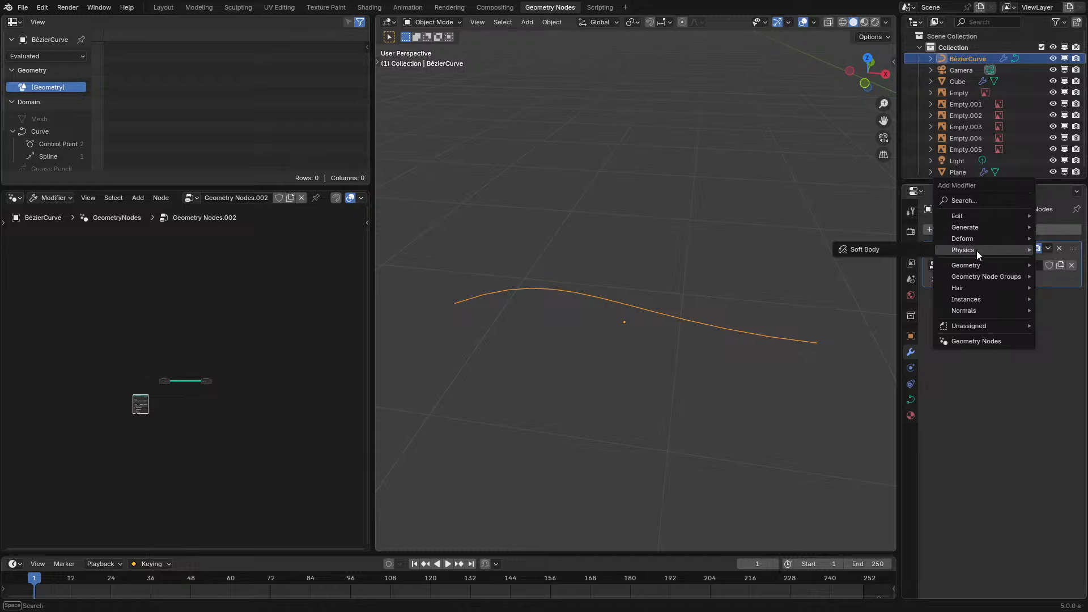
key(shift+a)
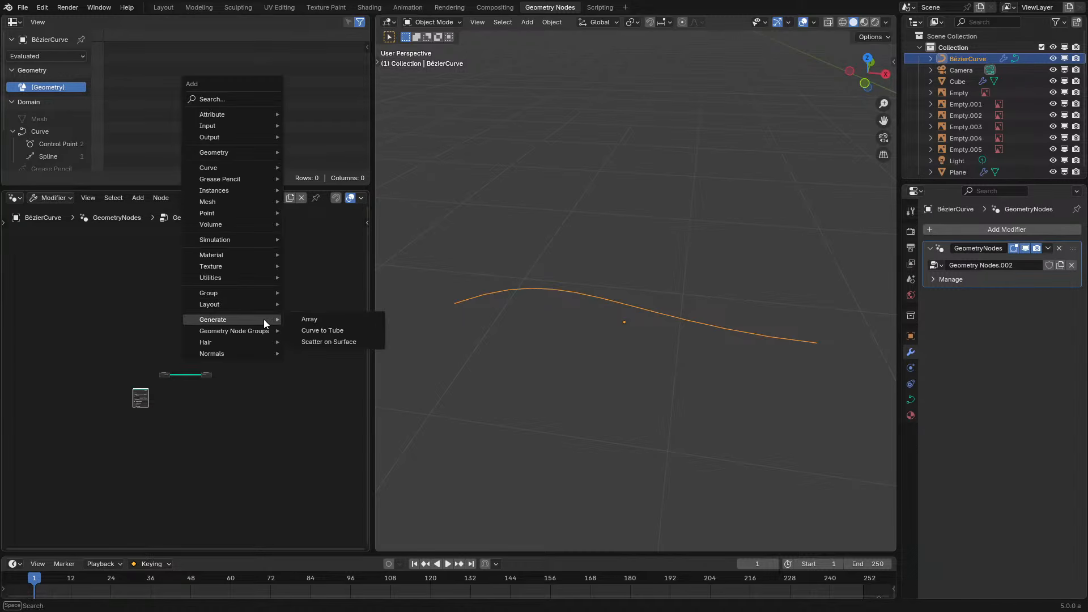
mouse_move(226, 108)
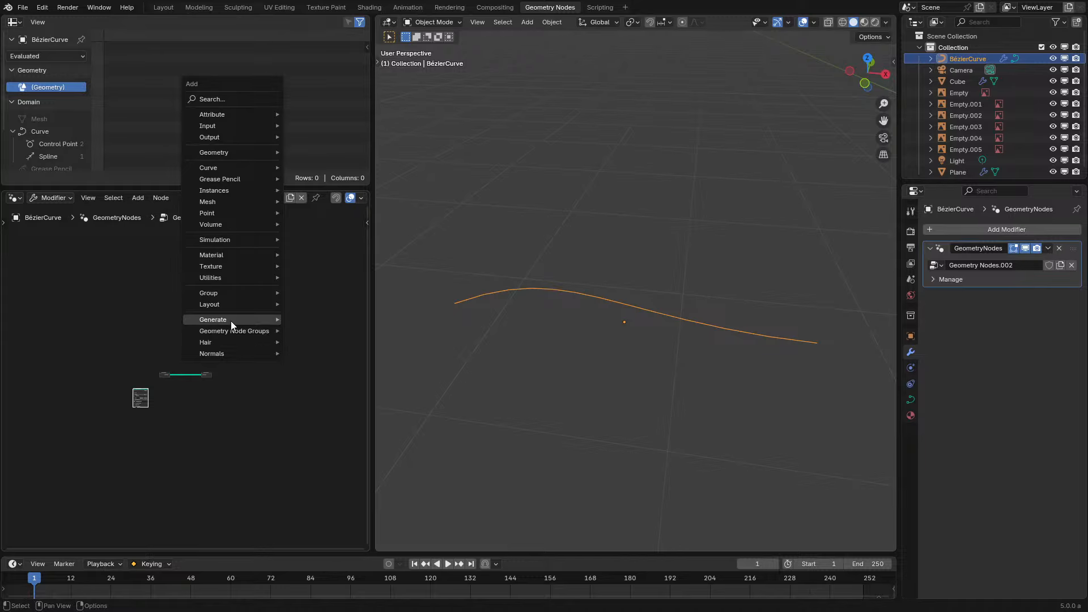
Insert the Curve to Tube node between Group Input and Group Output
scroll(170, 405, up, 4)
key(ctrl+space)
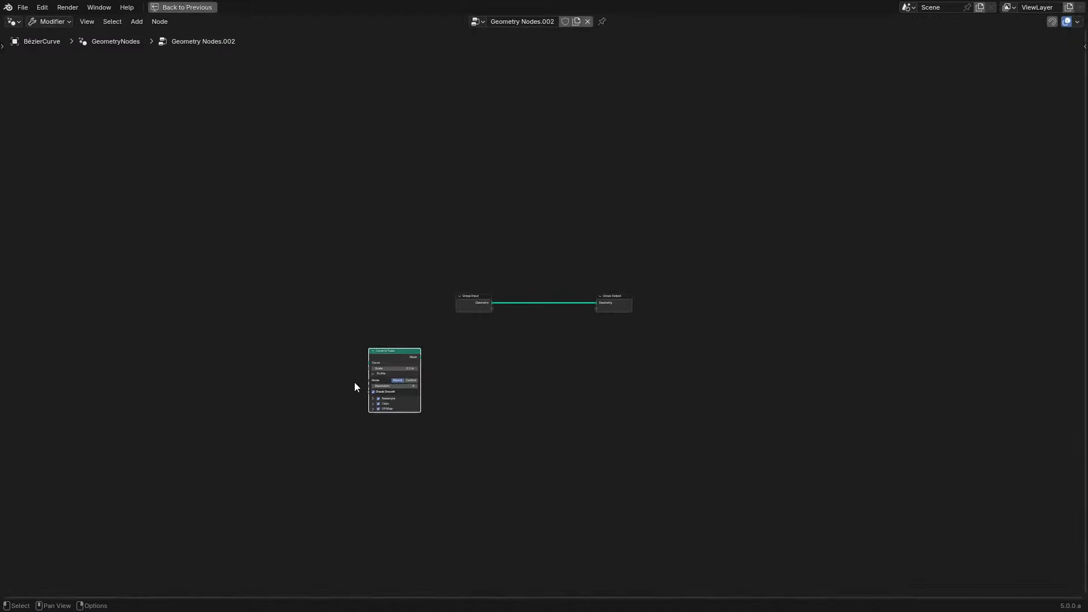
scroll(355, 382, up, 3)
drag(226, 382, 484, 283)
scroll(499, 269, up, 3)
scroll(477, 281, up, 1)
key(ctrl+space)
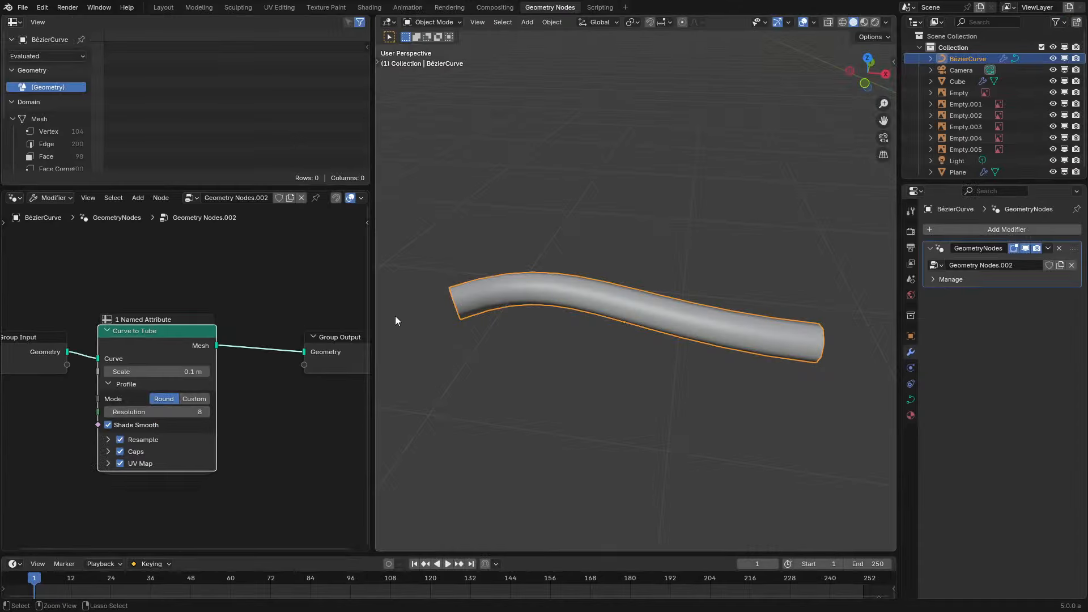
Expand the Resample, Caps and UV Map sections of the Curve to Tube node and enlarge the node view
middle_drag(164, 419, 261, 320)
scroll(267, 328, up, 1)
click(291, 362)
click(290, 347)
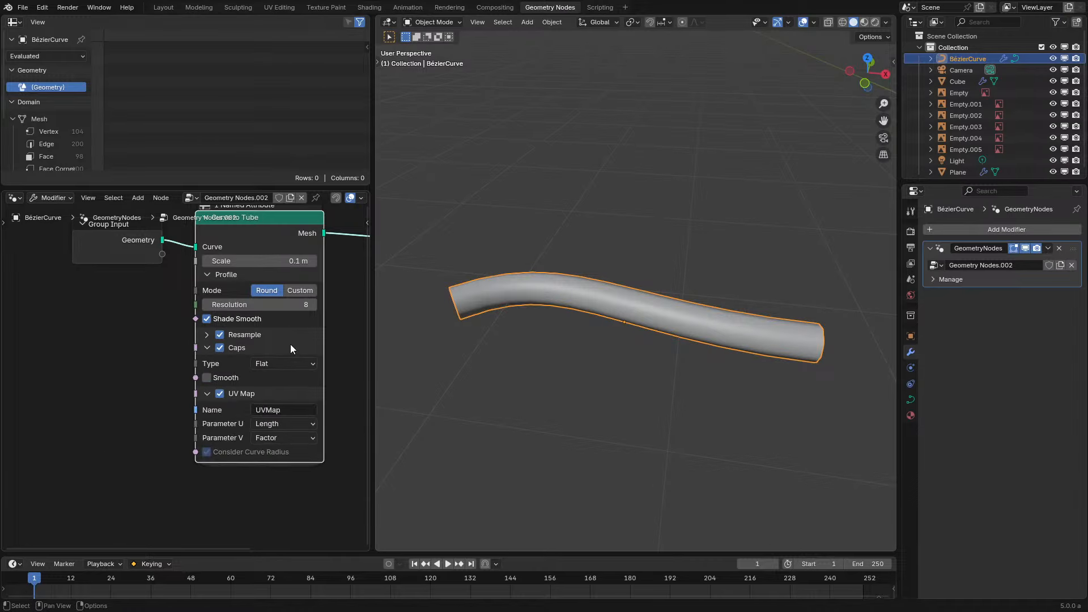
click(243, 335)
key(ctrl+space)
middle_drag(531, 331, 282, 346)
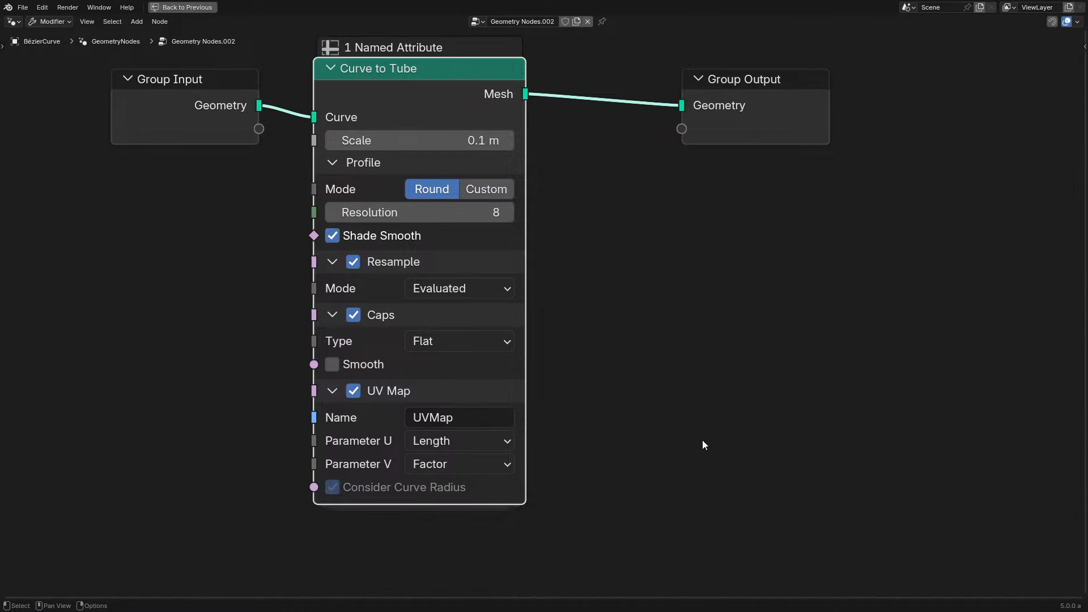
Add an Array node and place it, unconnected, below the Group Output node
key(shift+a)
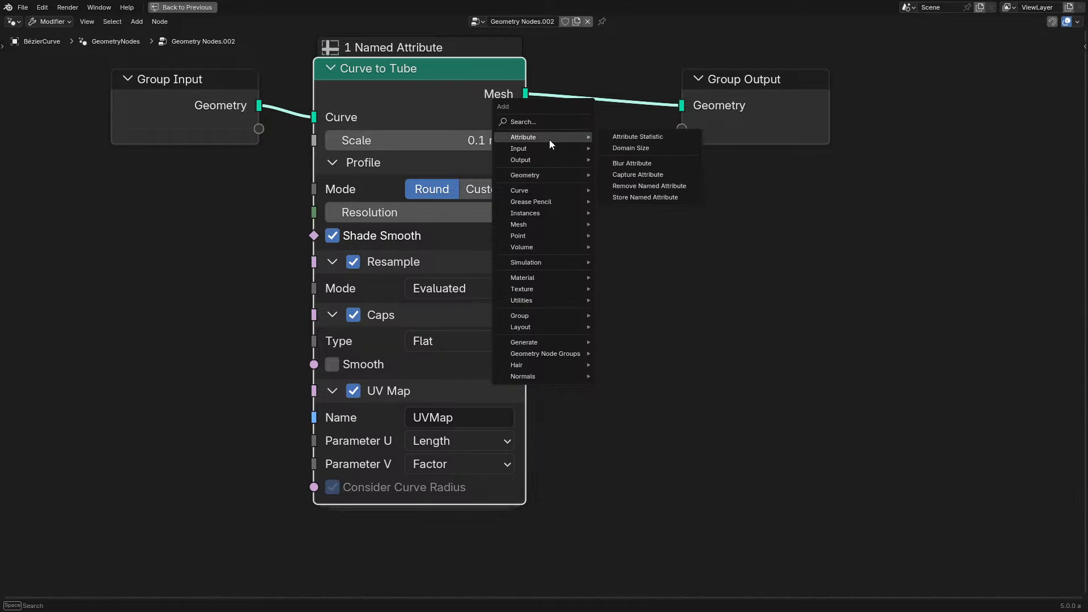
click(544, 122)
text(a)
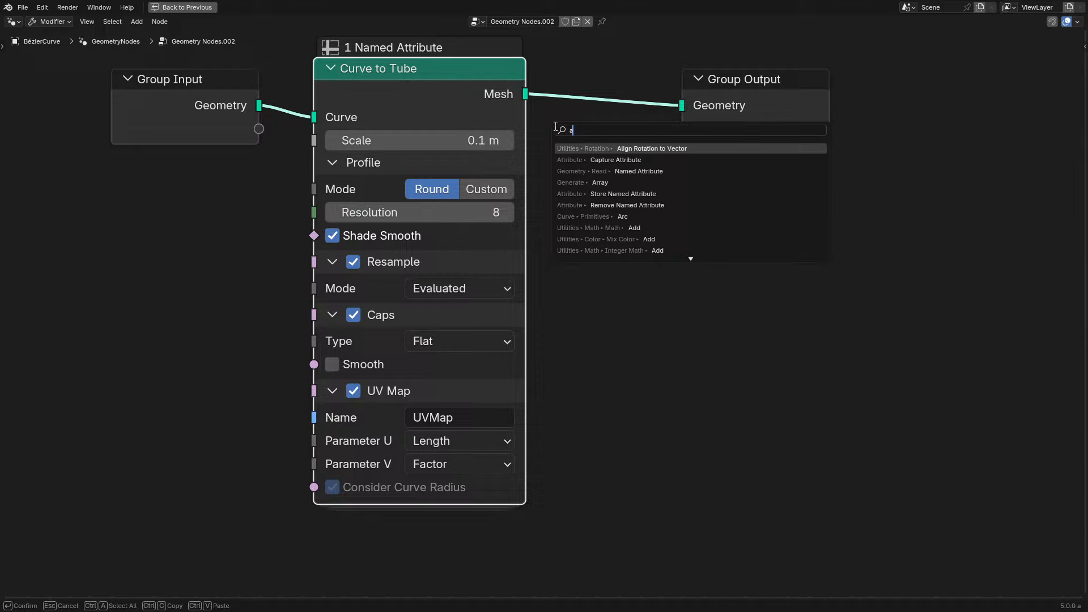
click(614, 184)
click(668, 230)
scroll(669, 272, down, 5)
middle_drag(669, 272, 536, 184)
scroll(536, 184, up, 2)
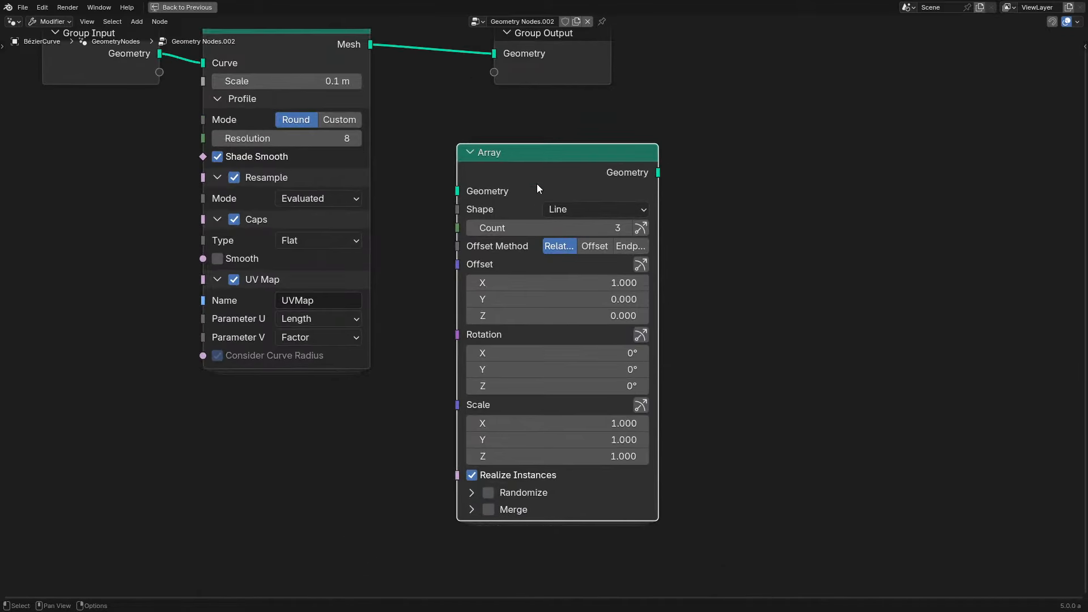
key(g)
click(518, 186)
key(ctrl+space)
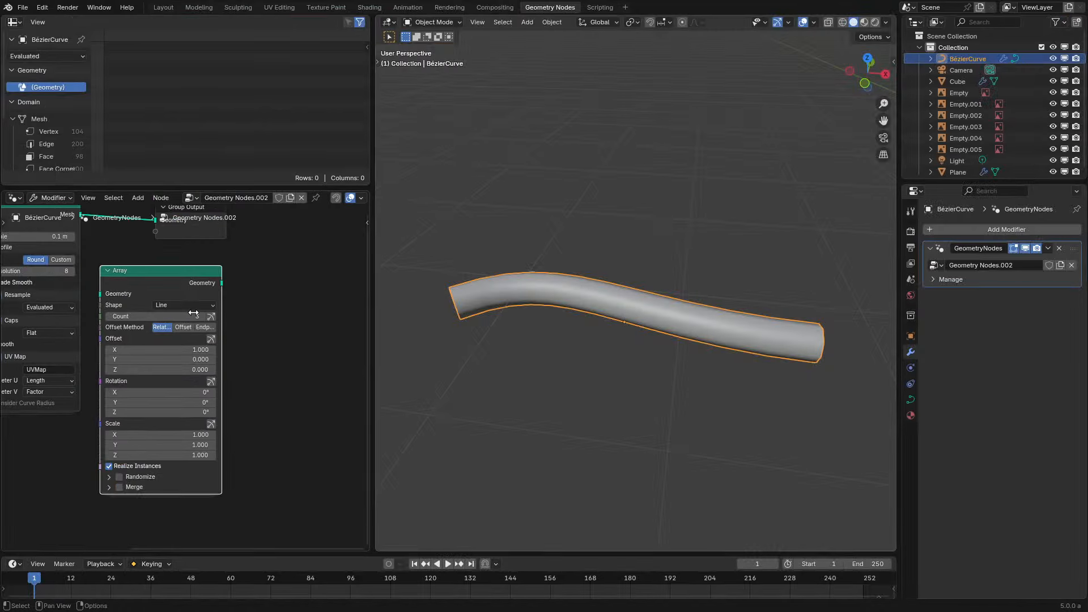
Add the new Array modifier to the Bézier curve and set its relative X offset to 1.625
click(1009, 228)
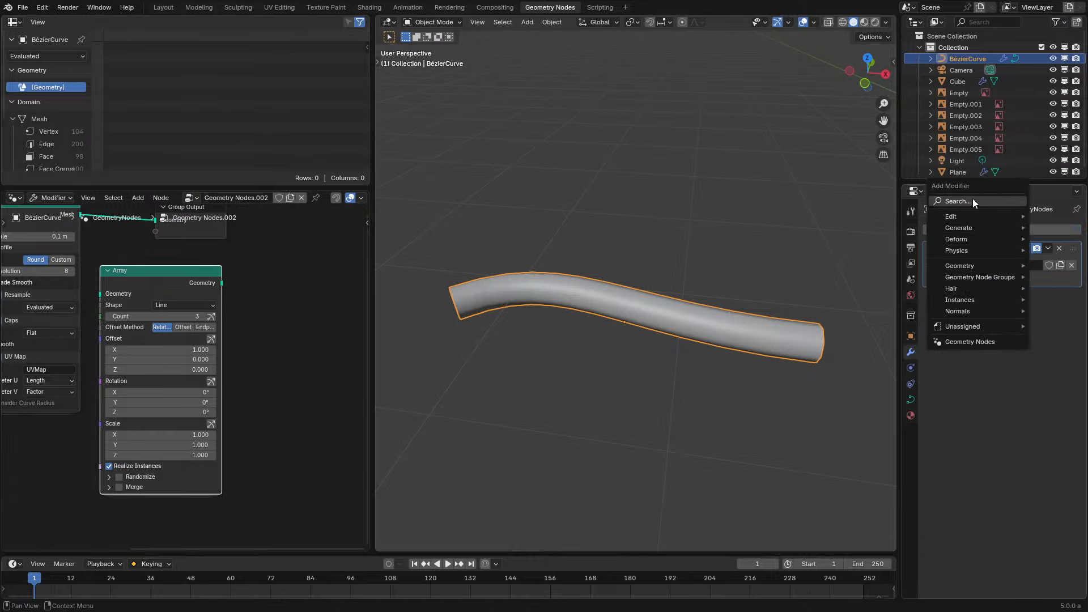
mouse_move(941, 228)
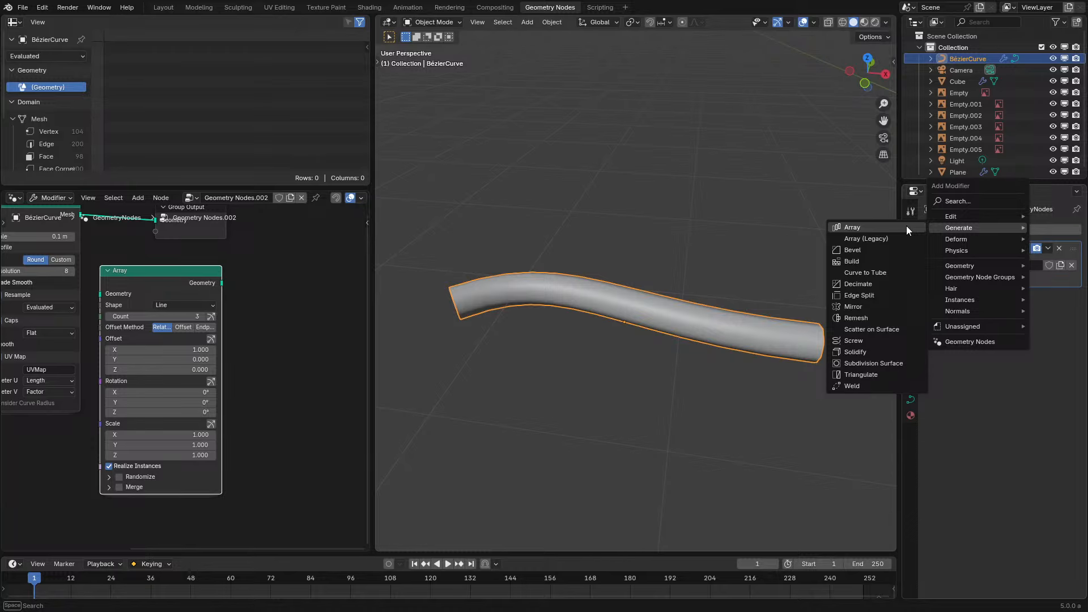
click(907, 226)
middle_drag(907, 225, 777, 270)
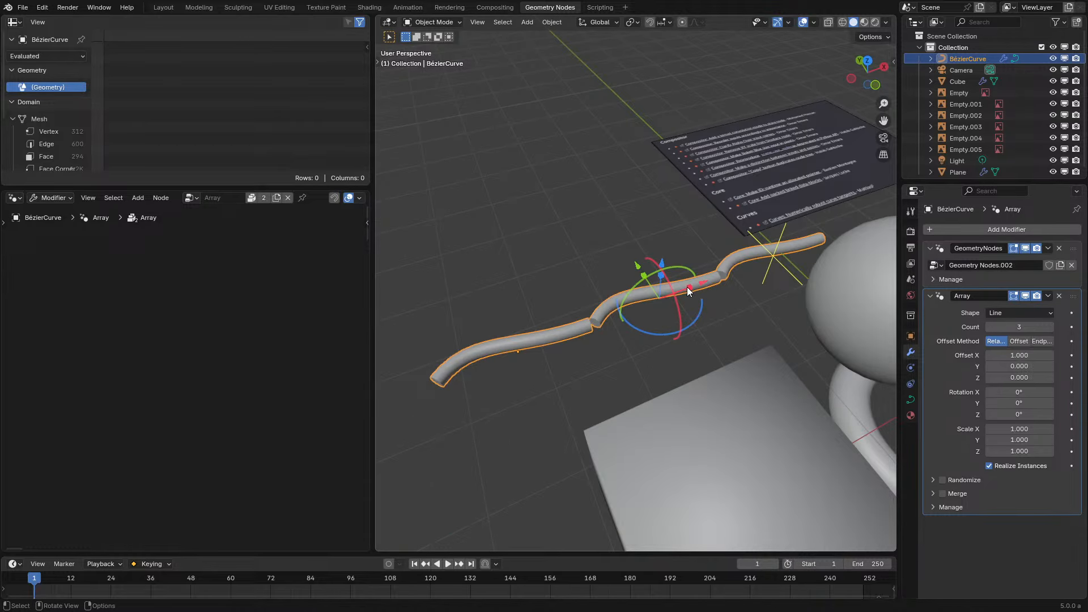
drag(687, 287, 786, 251)
right_click(659, 299)
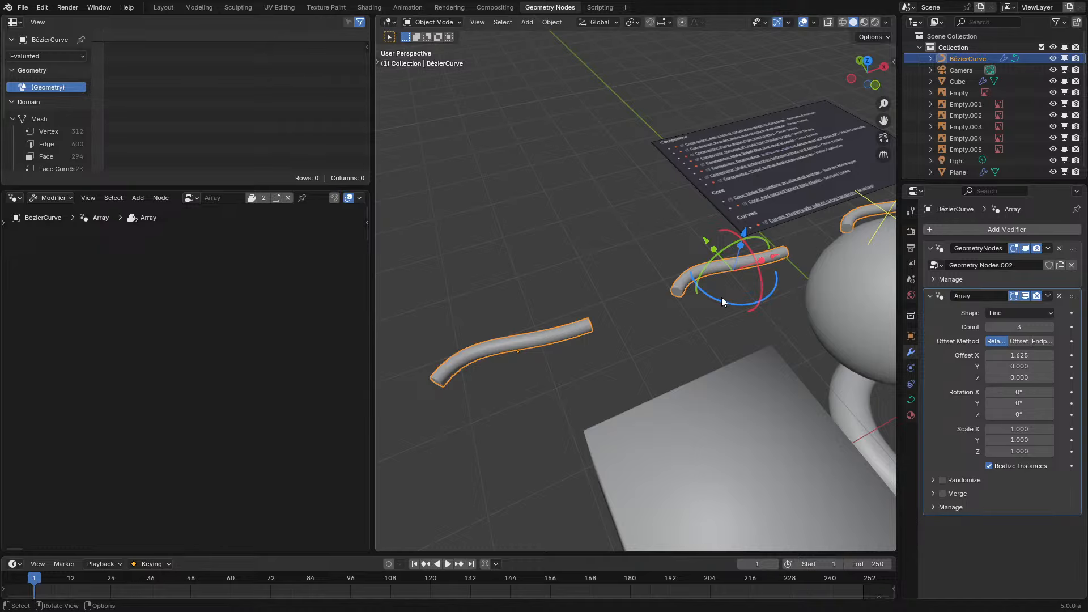
Adjust the array interactively in the viewport to a count of 10, offset Y 4.999 and Z 6.629, and 78.1° Z rotation
drag(722, 297, 801, 303)
middle_drag(802, 303, 684, 229)
drag(682, 234, 689, 156)
drag(646, 202, 577, 174)
shift+middle_drag(686, 134, 679, 325)
drag(649, 188, 764, 17)
scroll(719, 268, down, 6)
drag(682, 162, 768, 38)
middle_drag(697, 286, 673, 247)
scroll(673, 246, up, 3)
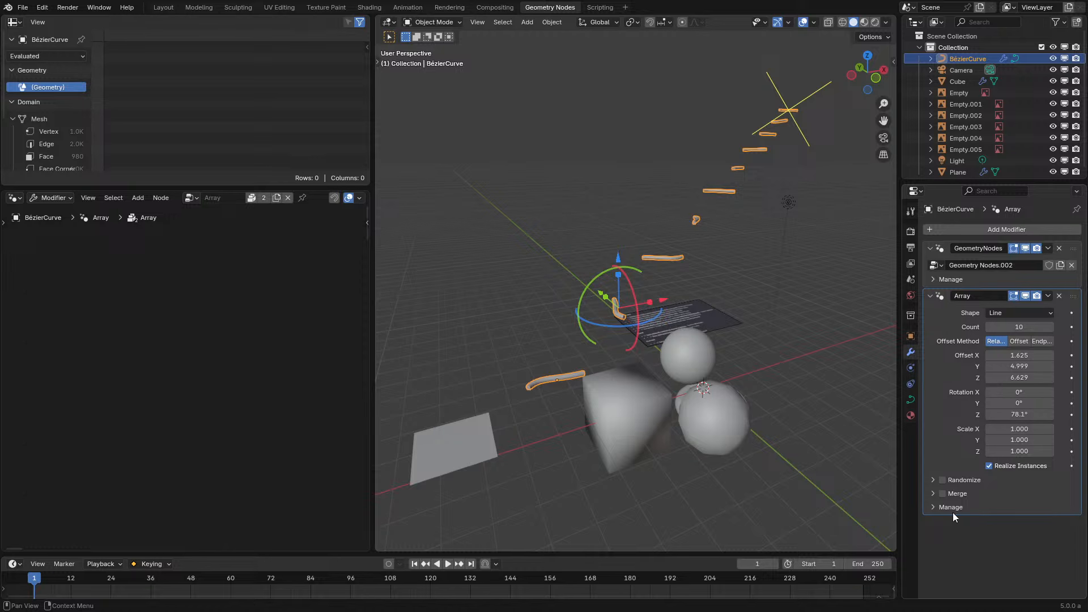
Widen the modifier settings, enable Randomize on the Array modifier, and try adjusting its random rotation
click(929, 481)
drag(900, 460, 786, 458)
scroll(1006, 391, down, 5)
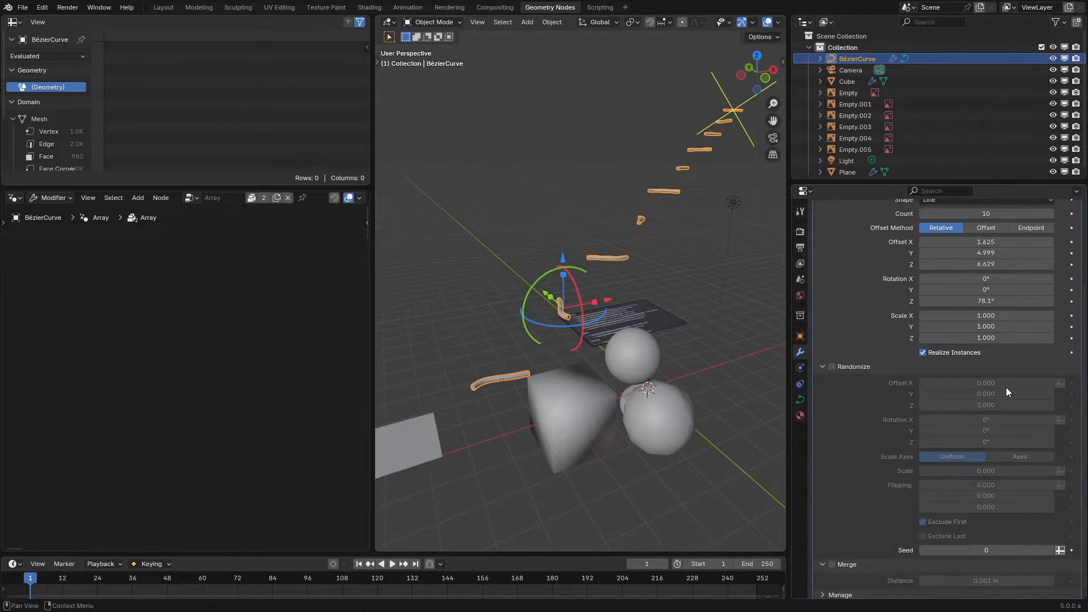
click(832, 367)
drag(986, 420, 990, 443)
key(Escape)
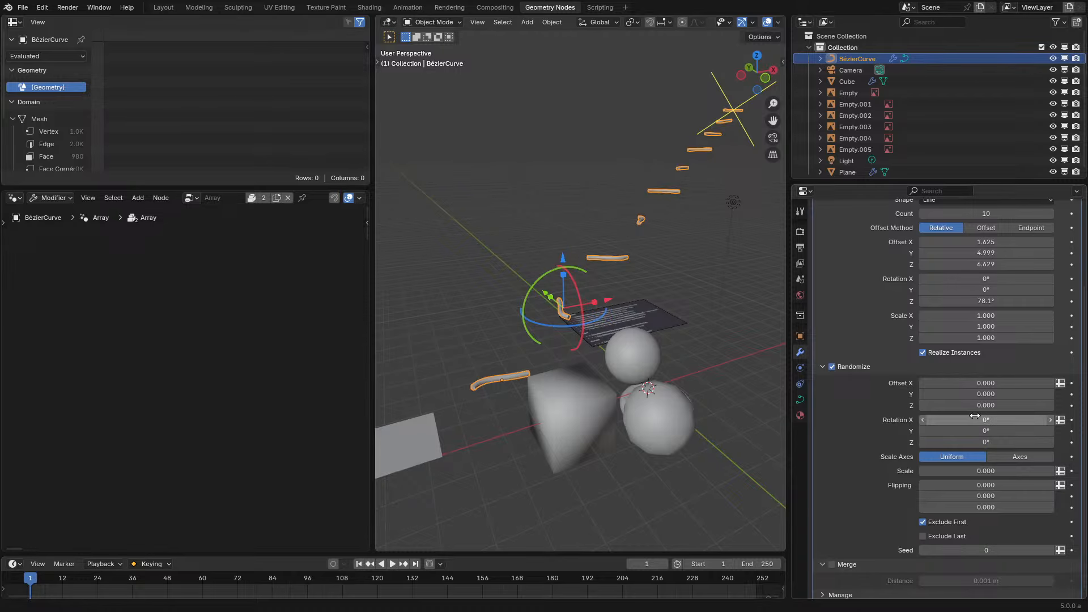
Set the Array modifier's shape to Circle and enlarge its radius to 3.42 m
scroll(971, 405, up, 5)
click(952, 313)
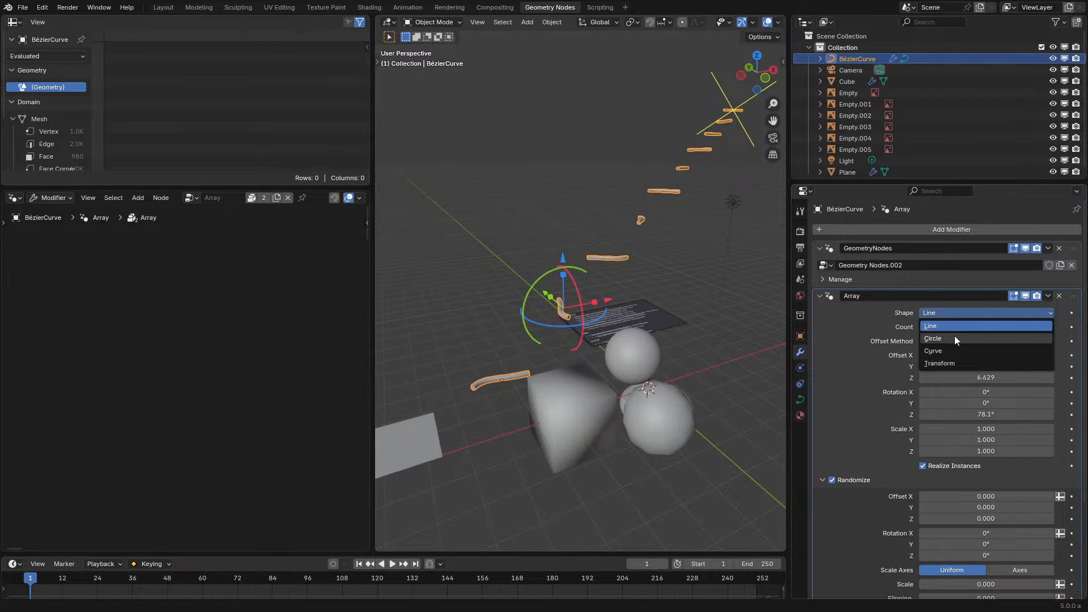
click(954, 339)
middle_drag(631, 303, 587, 376)
key(KP_Decimal)
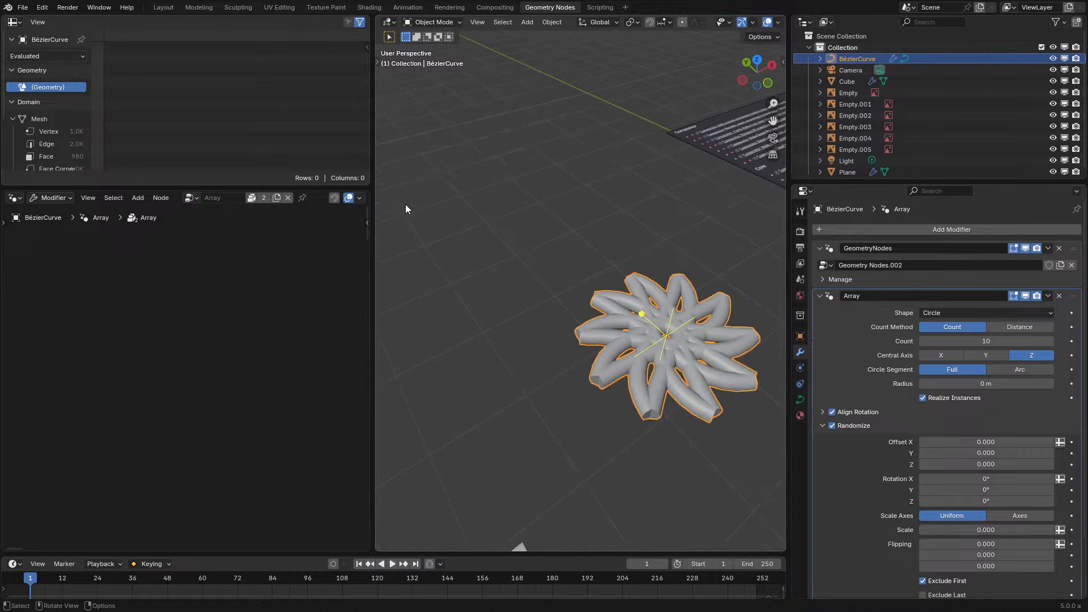
drag(646, 328, 472, 226)
scroll(472, 227, down, 5)
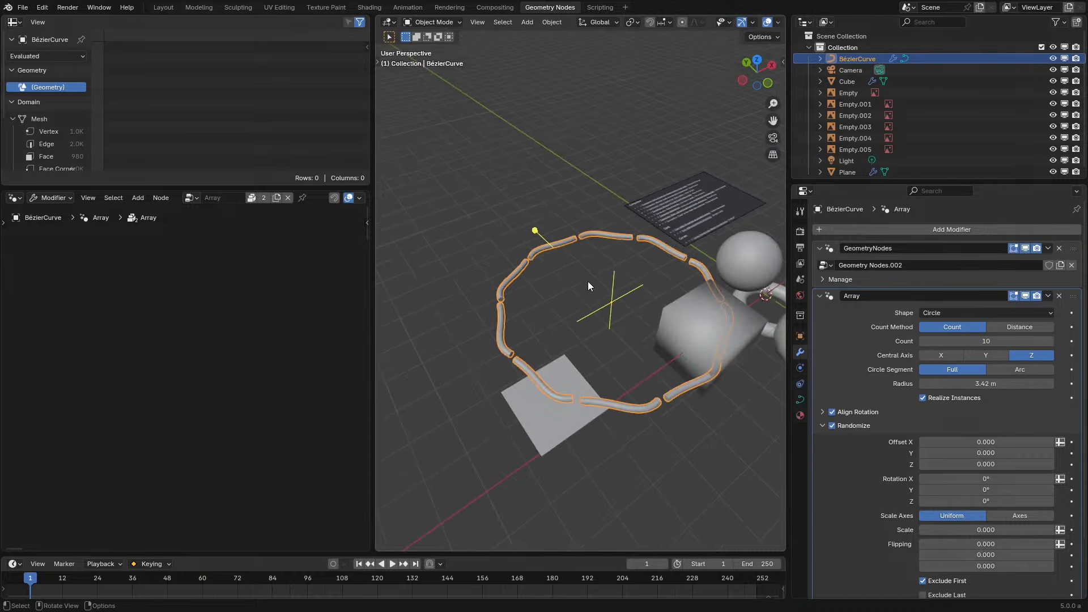
scroll(587, 281, up, 1)
mouse_move(612, 322)
mouse_down()
mouse_move(602, 301)
mouse_move(468, 229)
mouse_move(586, 331)
mouse_move(674, 444)
mouse_move(556, 342)
mouse_move(604, 333)
mouse_up()
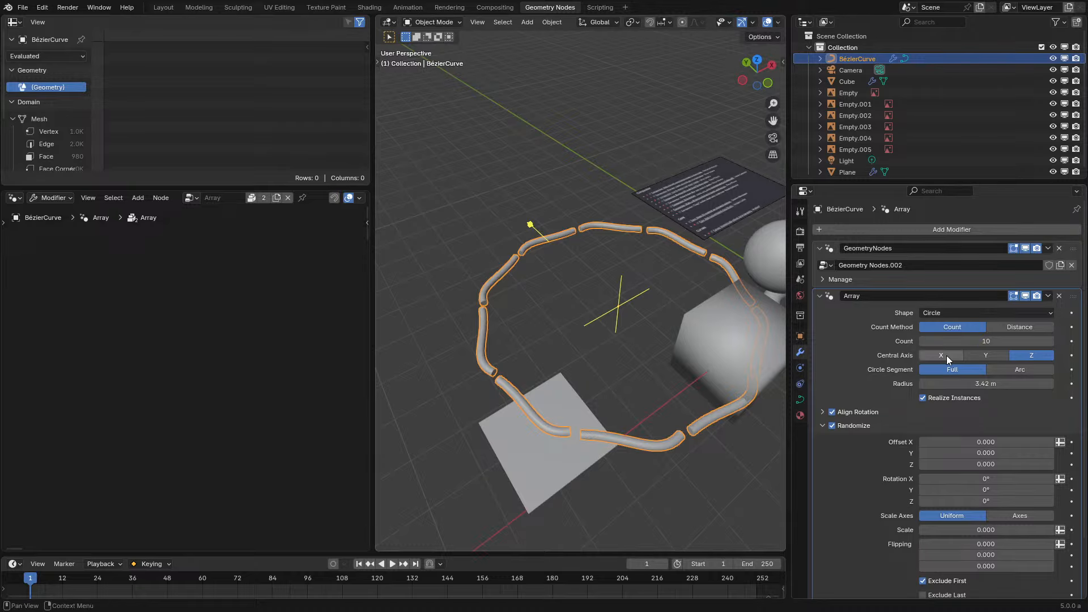
Set the Array modifier's shape to Transform and try adjusting its input values
click(973, 312)
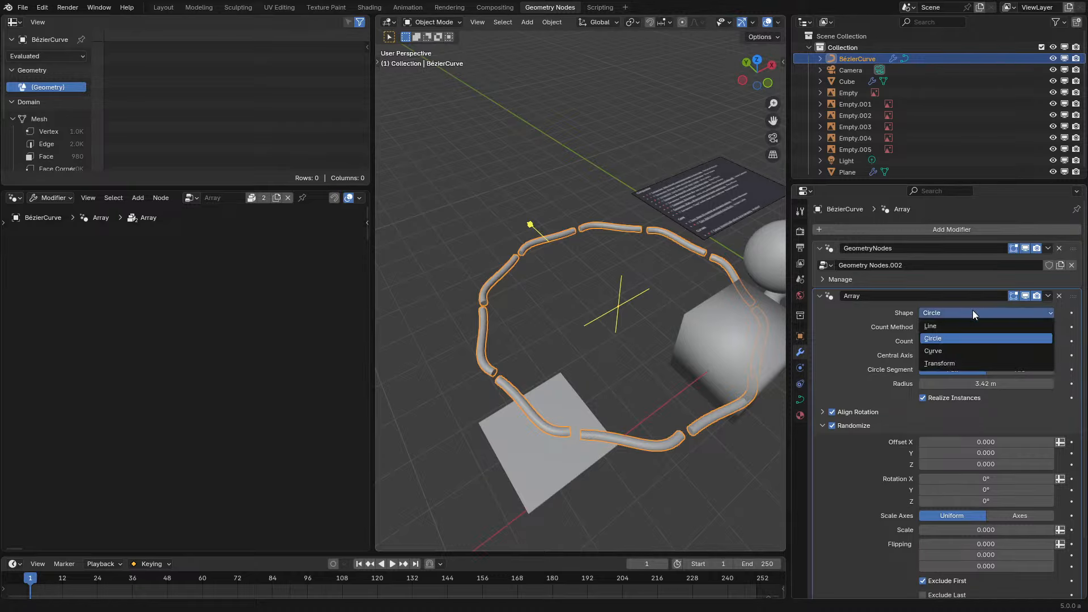
click(940, 363)
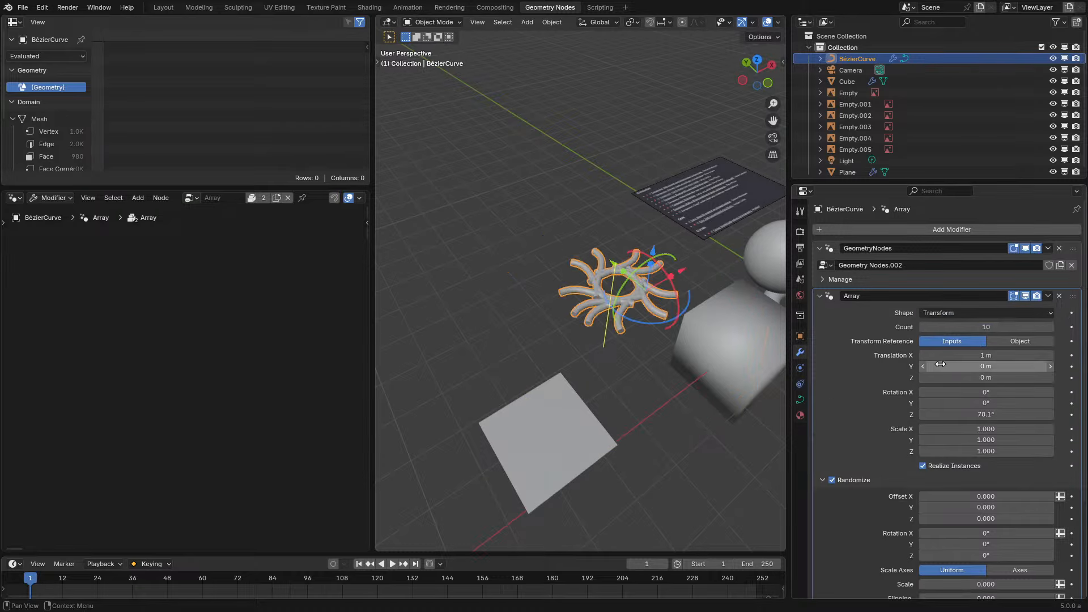
scroll(658, 301, up, 4)
drag(987, 327, 958, 327)
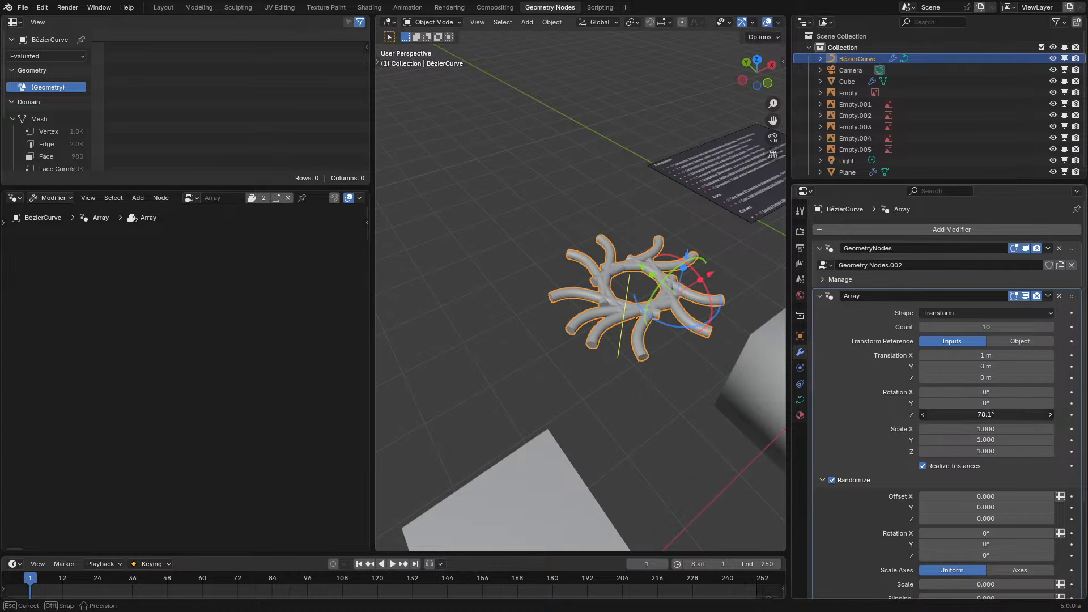
Examine the internal node tree of the Array modifier, including its Line, Circle, Curve and Transform instance sections
key(Home)
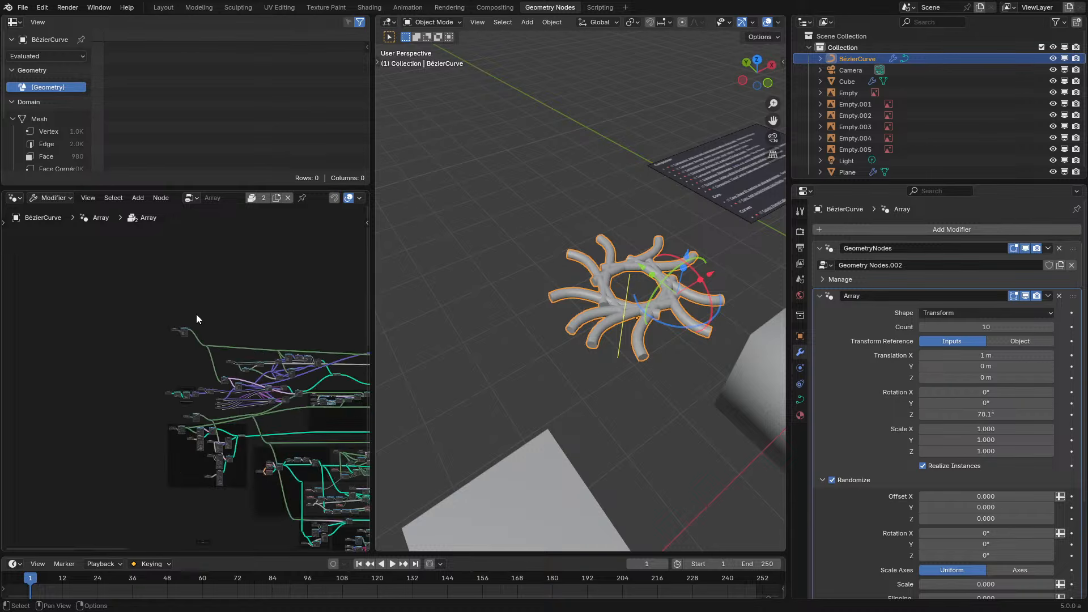
key(ctrl+space)
key(Home)
scroll(170, 381, up, 1)
middle_drag(168, 381, 605, 232)
scroll(587, 240, up, 16)
scroll(386, 380, up, 1)
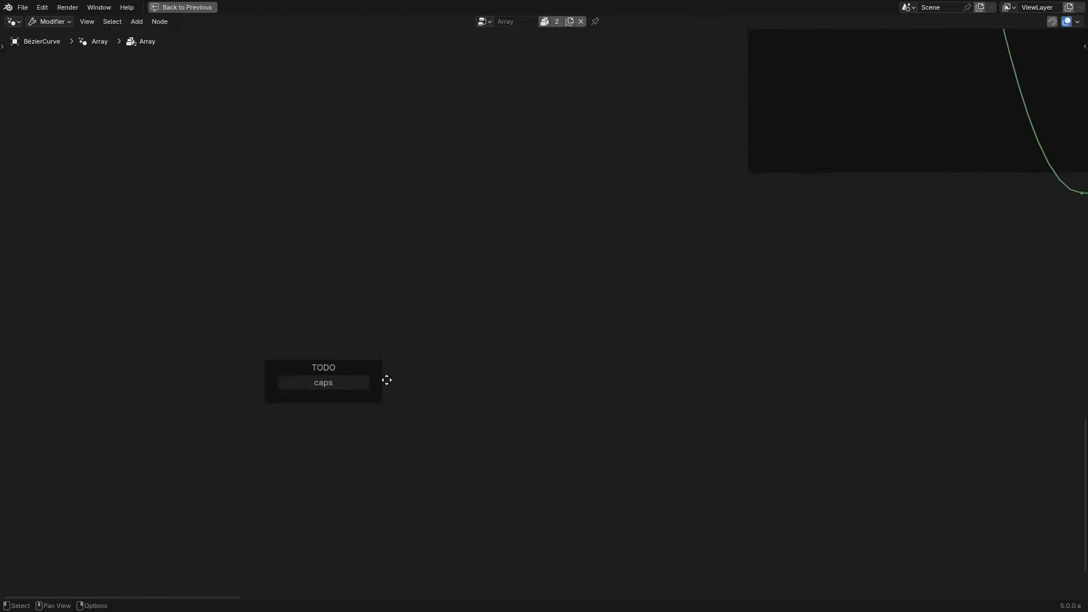
scroll(474, 297, down, 5)
middle_drag(573, 203, 279, 372)
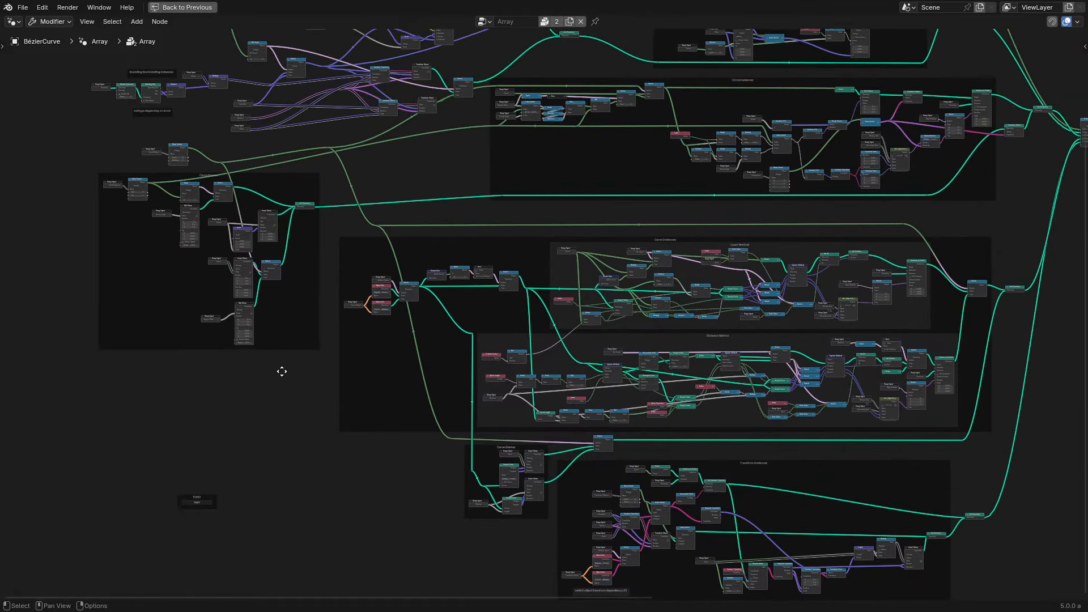
middle_drag(445, 274, 176, 343)
middle_drag(613, 277, 554, 342)
scroll(553, 335, up, 14)
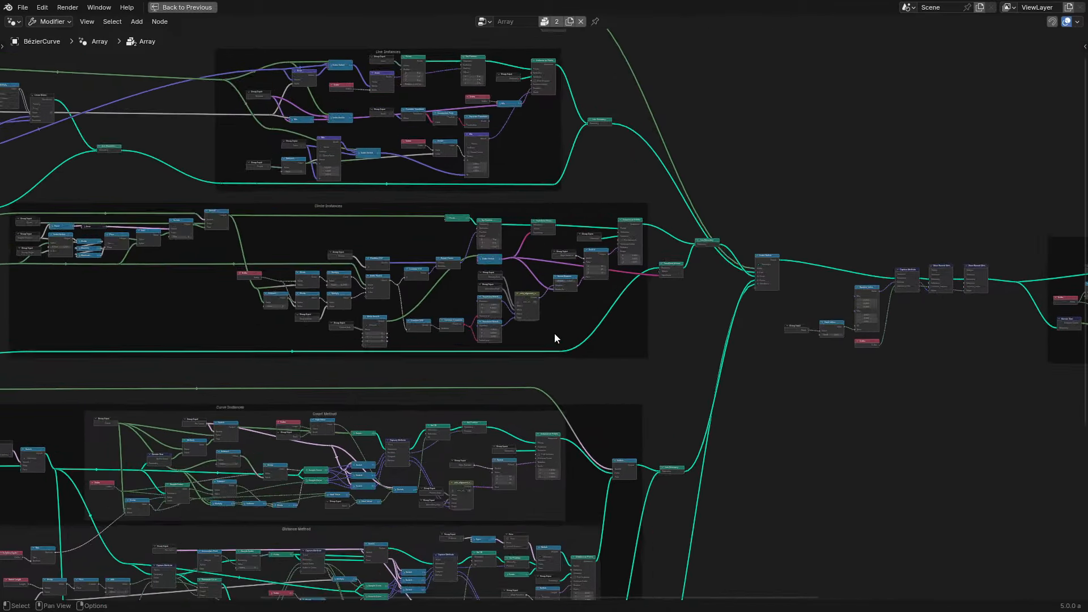
middle_drag(522, 275, 505, 373)
scroll(471, 317, up, 5)
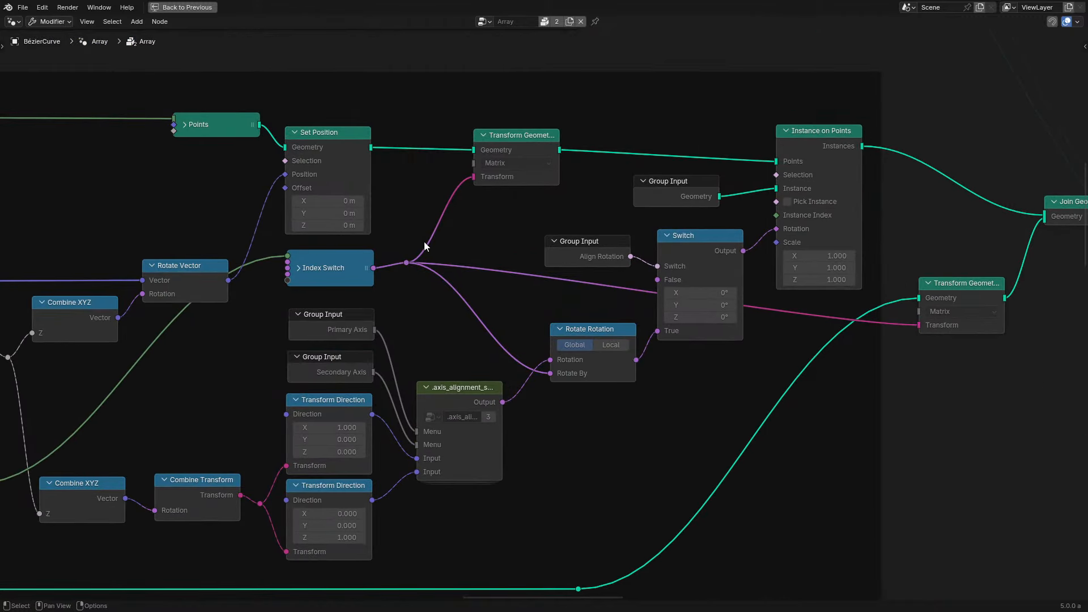
Inspect the Index Switch node's rotation values for the X, Y and Z axes beside the Transform Geometry node, leaving it collapsed again
click(526, 144)
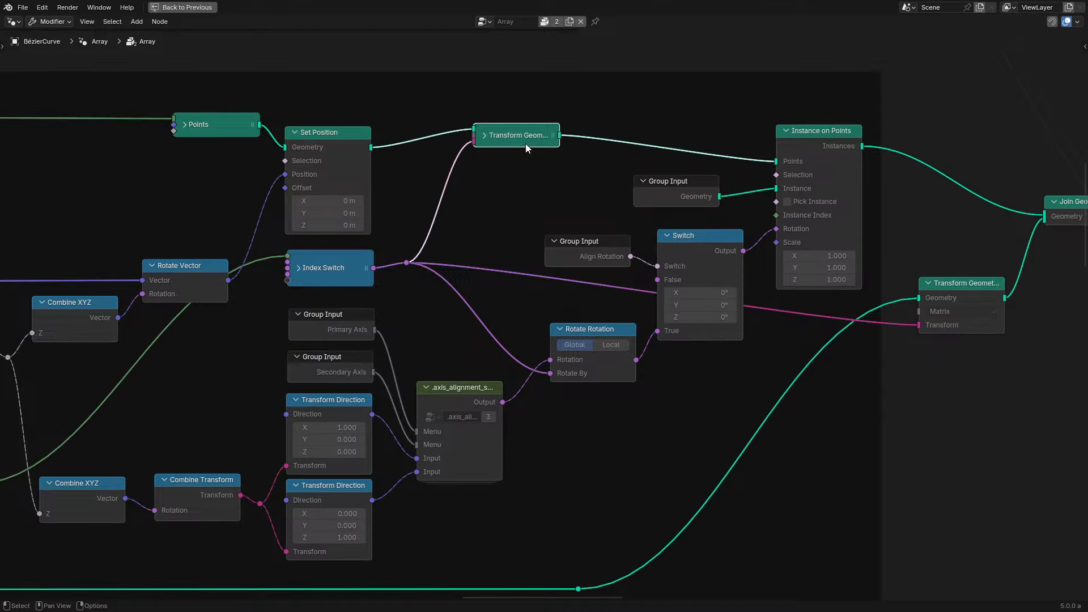
click(356, 265)
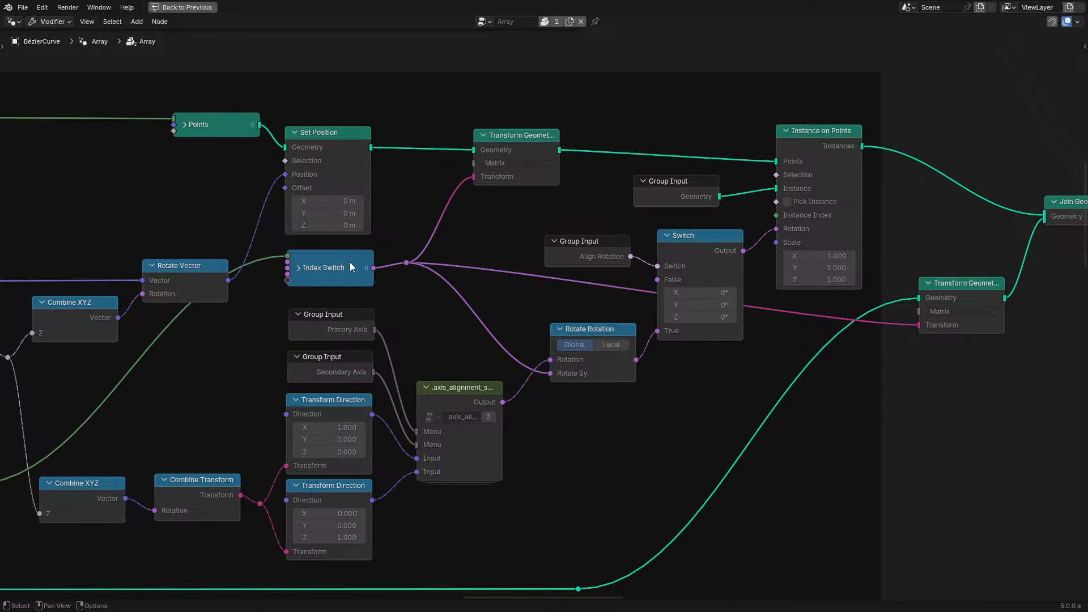
key(h)
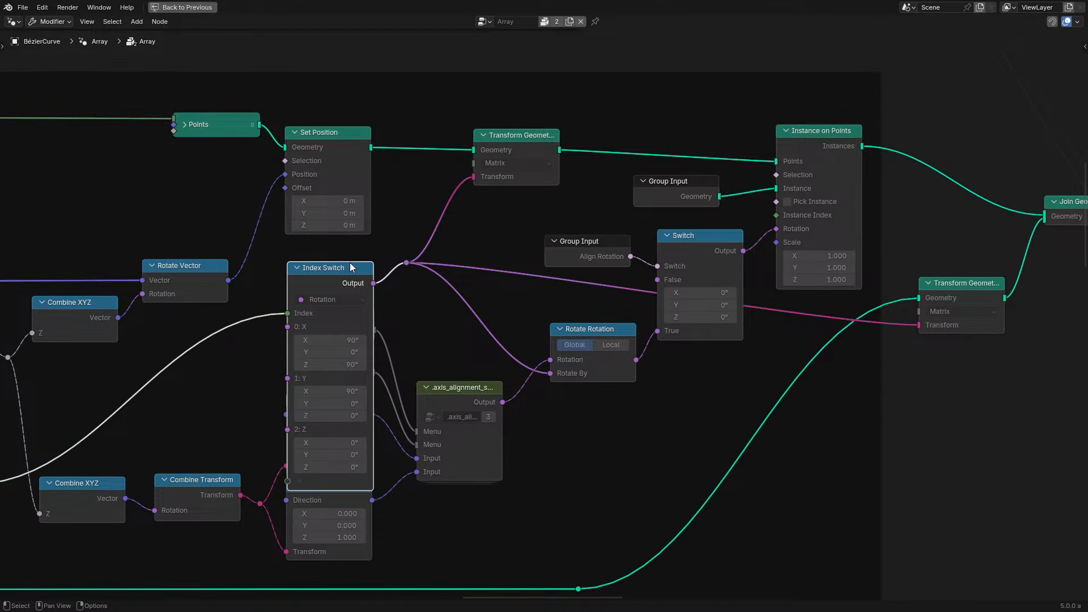
key(h)
middle_drag(497, 165, 373, 213)
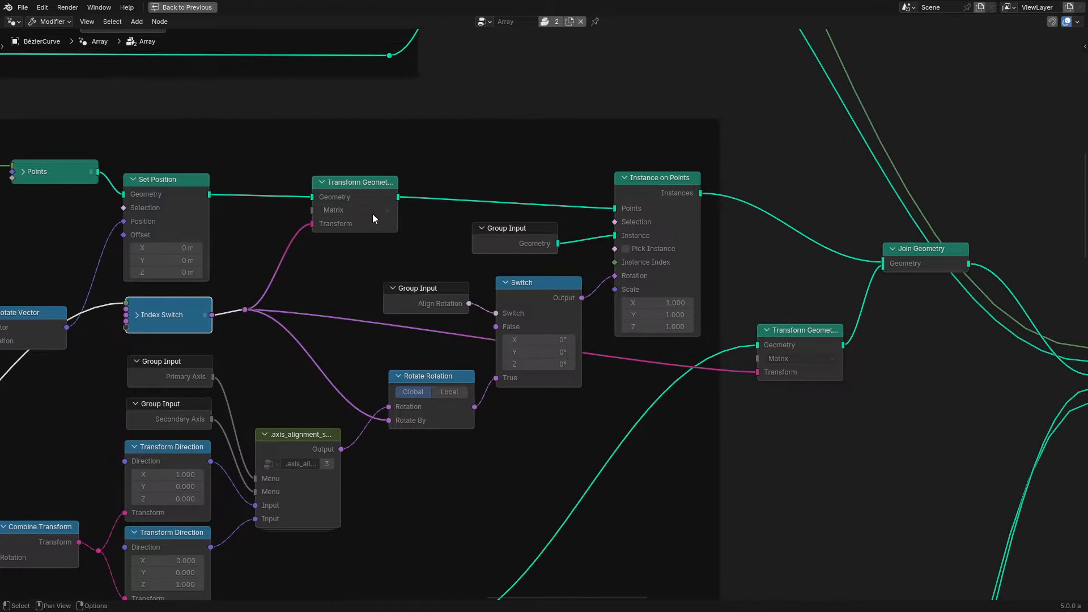
scroll(433, 189, down, 1)
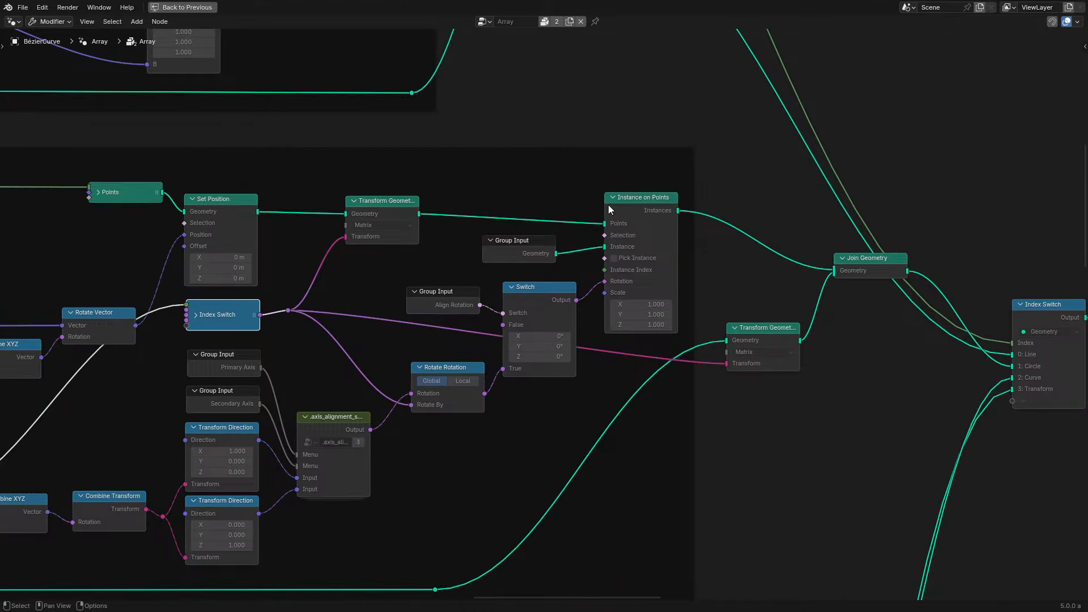
Examine the Array node tree's gizmo setup, including the transform gizmos, bounding box offset and Circle Gizmos frame
scroll(589, 211, down, 6)
middle_drag(499, 238, 884, 194)
middle_drag(454, 168, 860, 227)
middle_drag(549, 198, 735, 344)
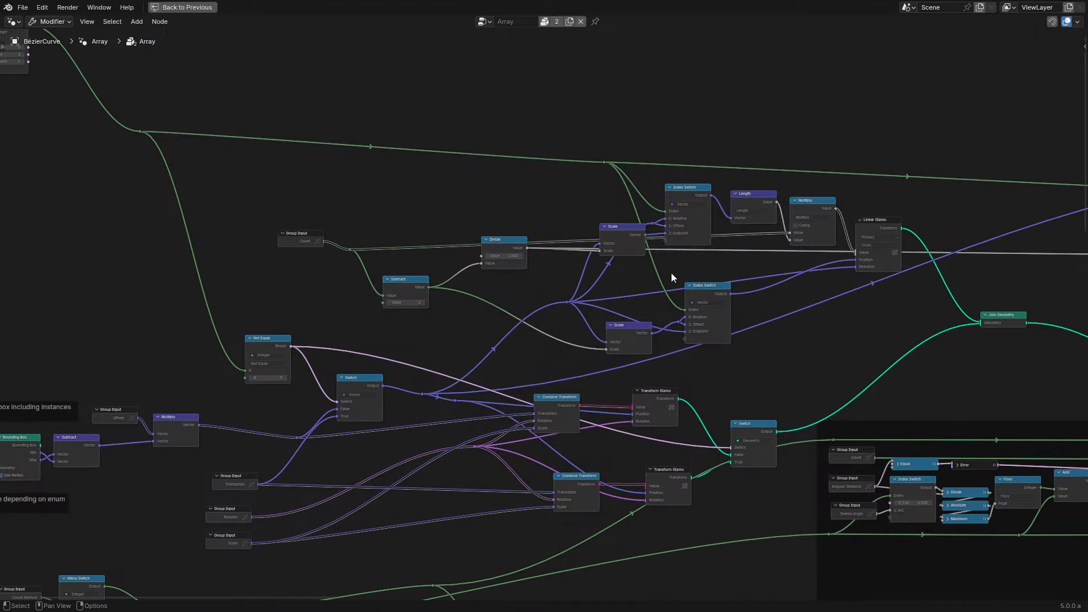
scroll(567, 237, down, 6)
middle_drag(501, 236, 577, 145)
scroll(397, 243, up, 7)
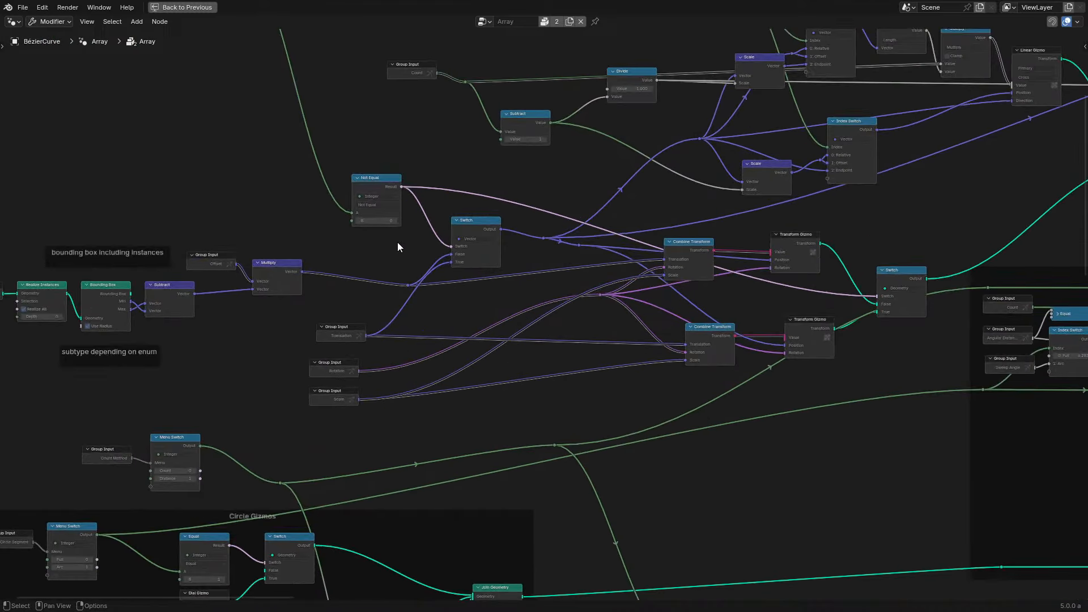
middle_drag(402, 242, 756, 238)
scroll(752, 237, up, 4)
scroll(753, 237, down, 8)
middle_drag(723, 360, 562, 142)
scroll(827, 244, up, 4)
middle_drag(827, 243, 376, 171)
scroll(664, 289, down, 6)
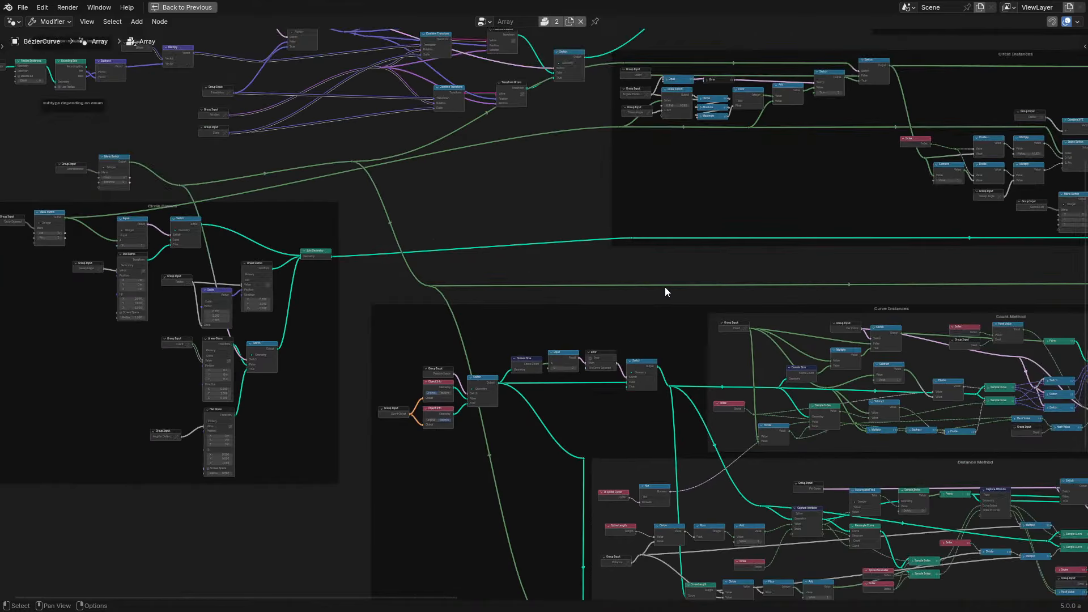
Examine the Array node tree from Curve Instances through Randomization and merging to the Group Output, and restore the split editor layout
middle_drag(666, 288, 295, 173)
middle_drag(806, 357, 594, 214)
middle_drag(749, 206, 651, 258)
middle_drag(759, 152, 492, 446)
middle_drag(816, 207, 303, 258)
middle_drag(652, 183, 478, 173)
scroll(479, 176, up, 3)
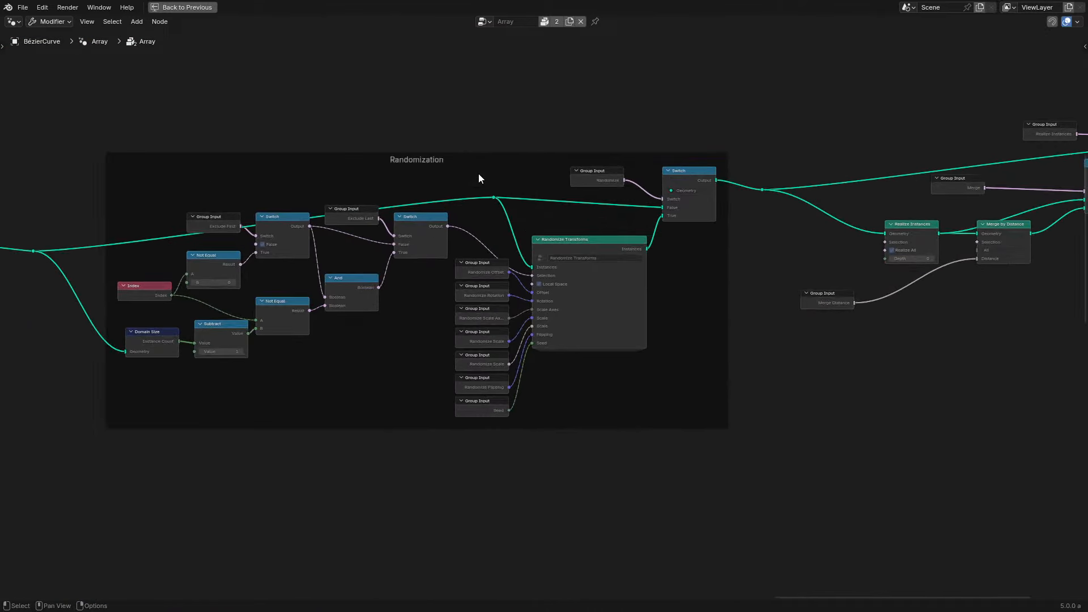
scroll(479, 173, up, 3)
middle_drag(629, 202, 344, 267)
middle_drag(683, 199, 133, 298)
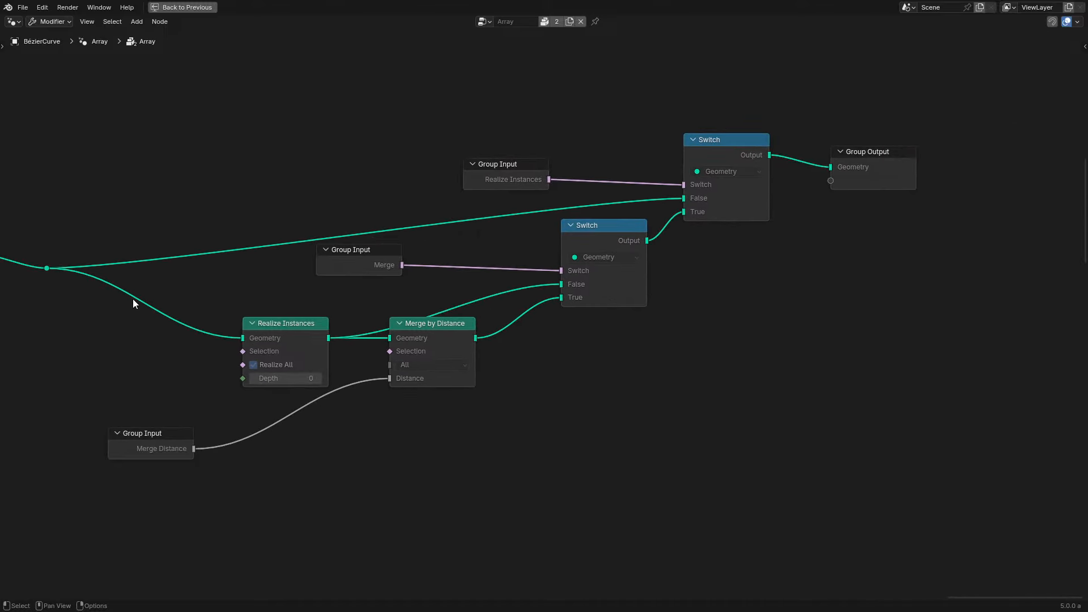
drag(172, 440, 273, 442)
key(ctrl+space)
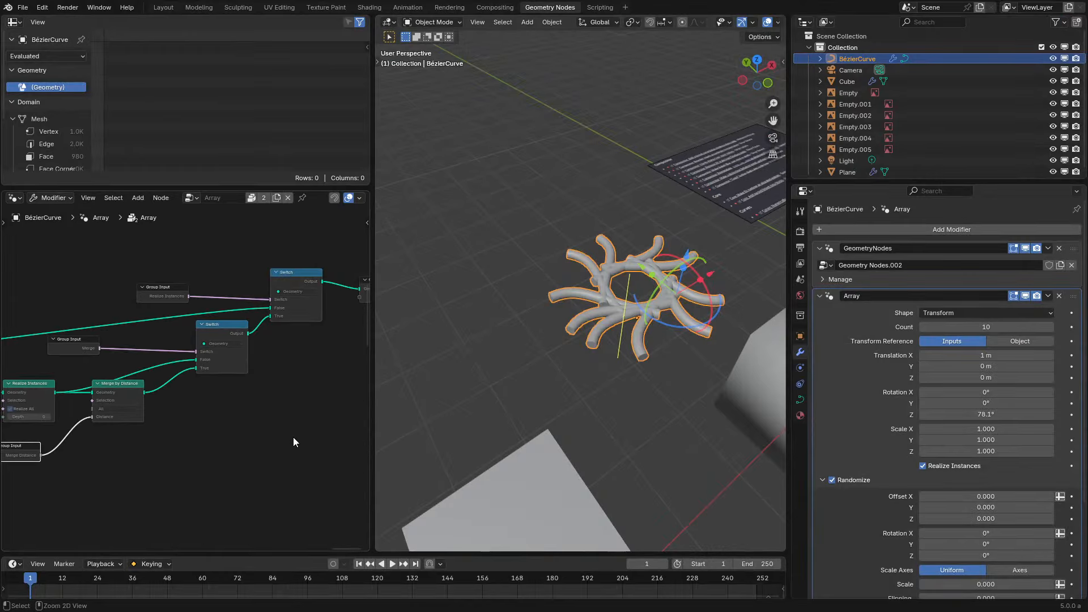
Keep the Array modifier's shape on Transform and set its rotation to X 1.37°, Y -14.7° and Z 25.7°
key(space)
click(958, 313)
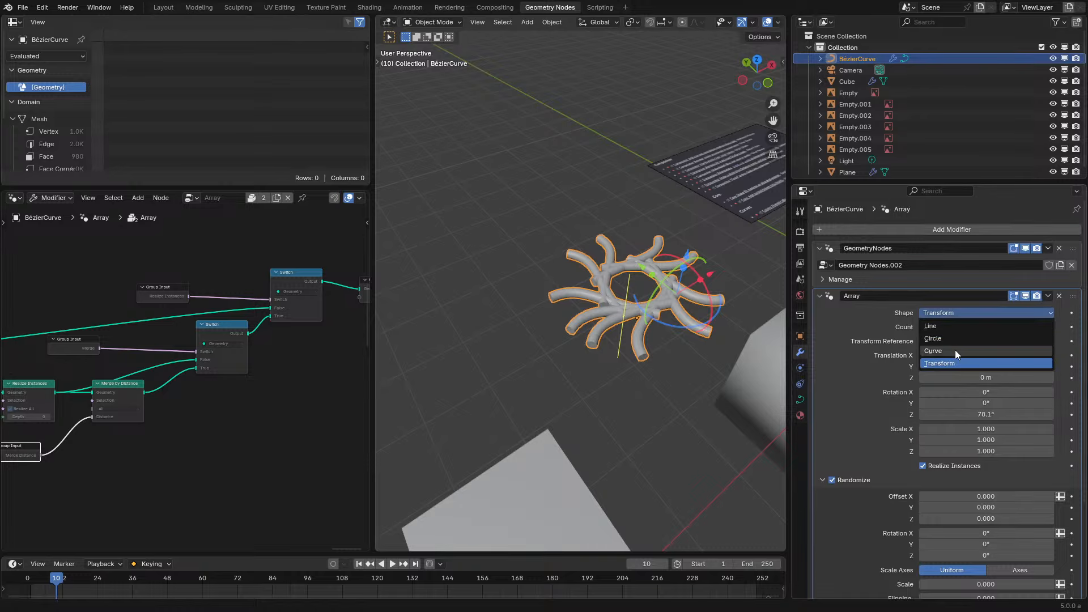
drag(1009, 414, 1017, 392)
middle_drag(750, 289, 570, 295)
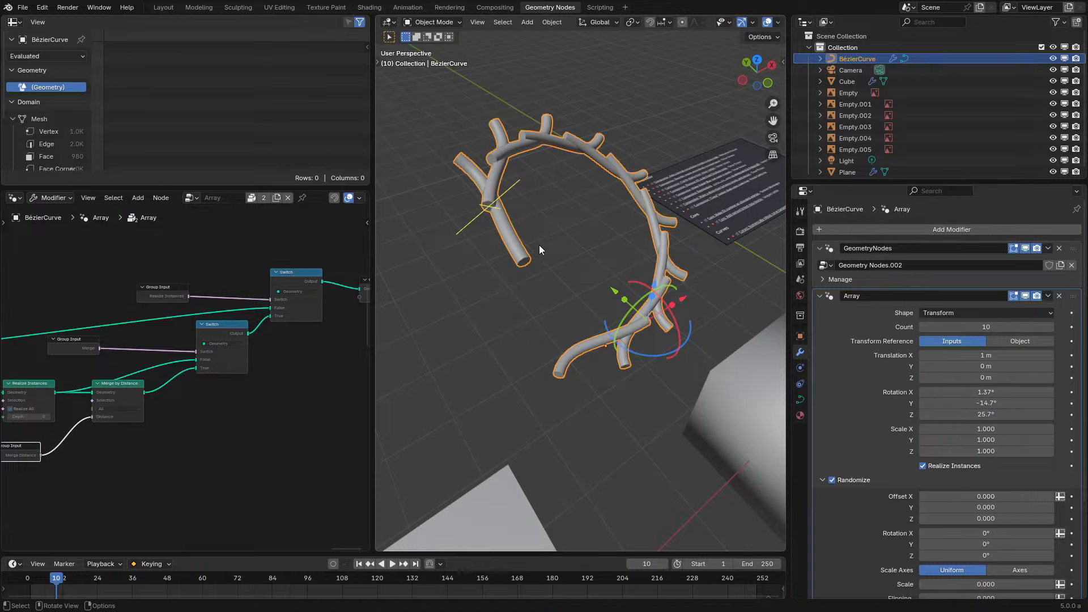
Increase the array count to 17 with the count gizmo in the viewport
drag(491, 200, 661, 255)
scroll(661, 255, down, 6)
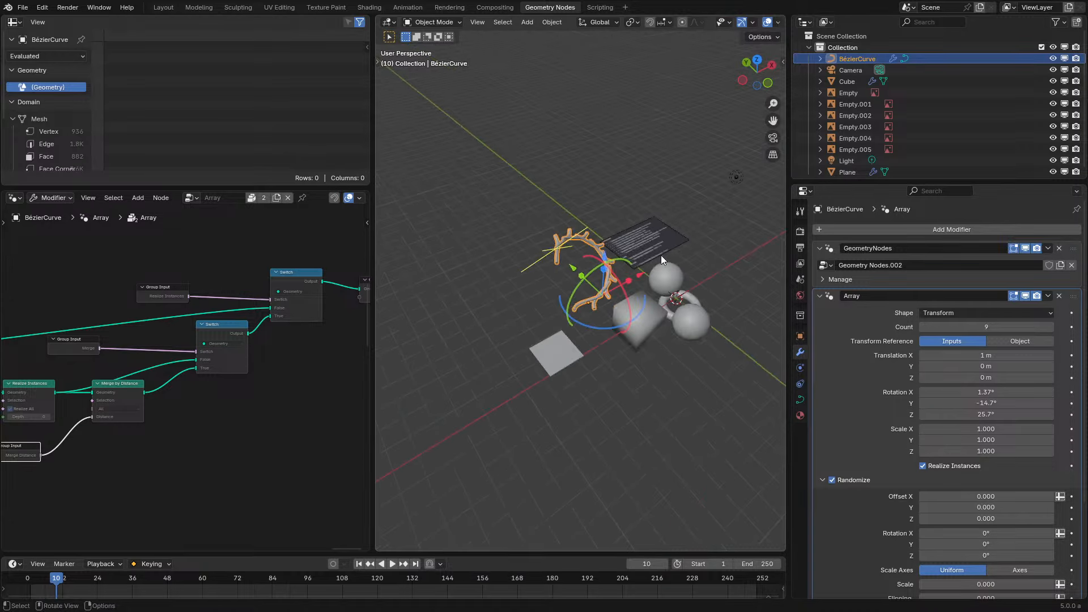
middle_drag(661, 255, 563, 271)
drag(571, 242, 647, 52)
middle_drag(578, 320, 722, 270)
scroll(723, 271, up, 5)
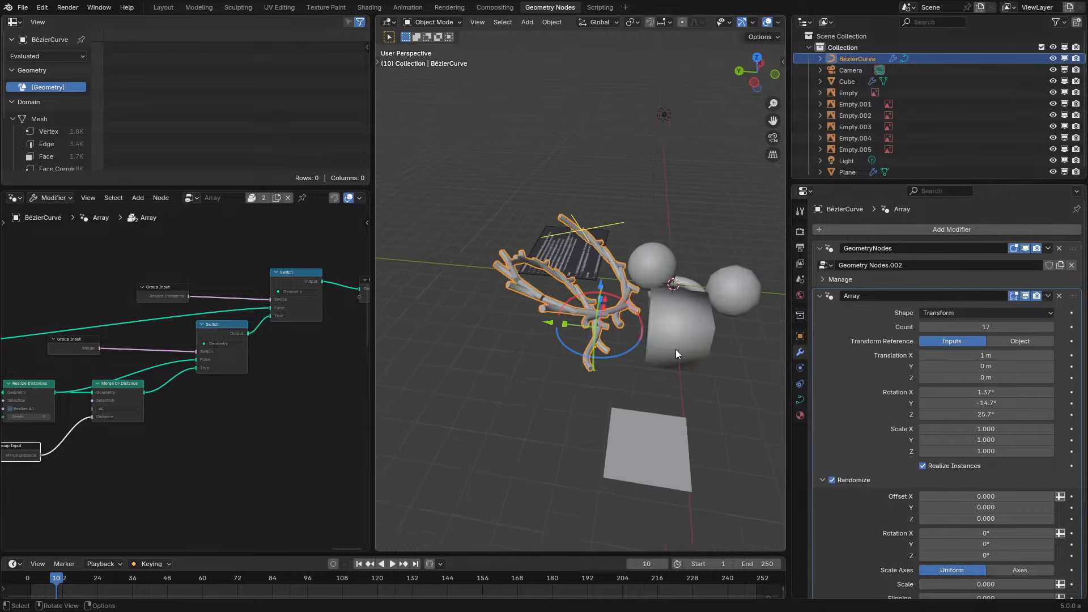
Rotate the array's transform gizmo to set the rotation to X 6.65°, Y -3.6° and Z 24.8°
middle_drag(676, 349, 546, 336)
scroll(546, 335, up, 2)
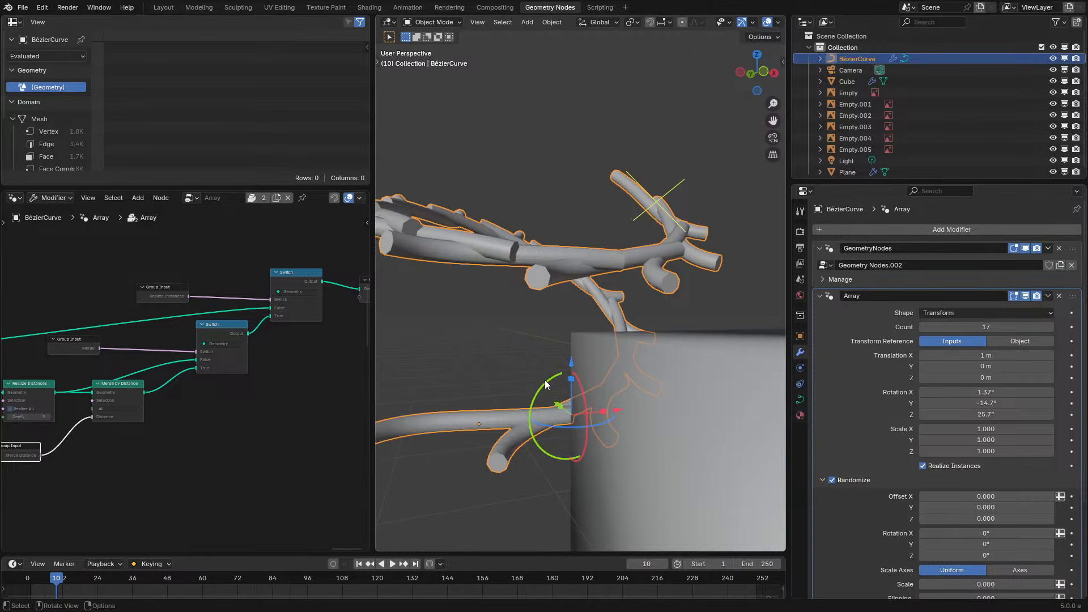
drag(545, 382, 504, 294)
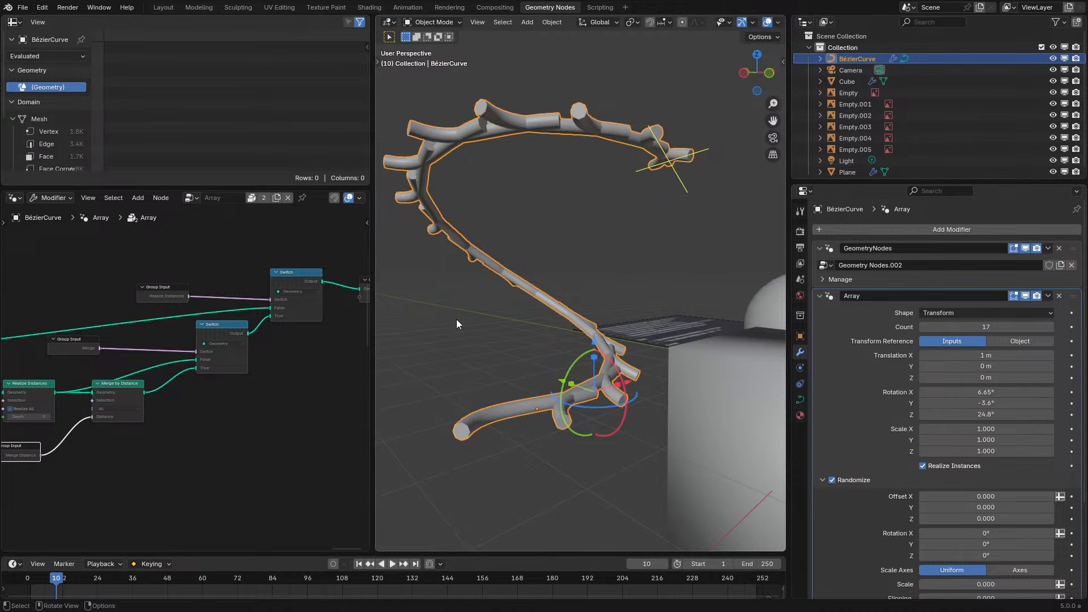
click(872, 228)
mouse_move(872, 226)
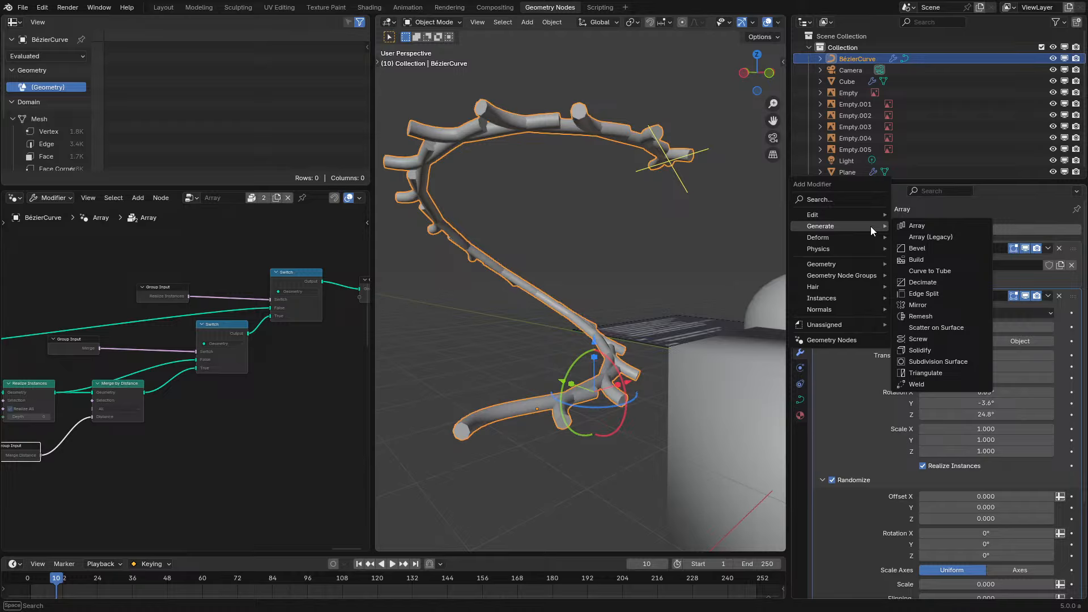
Spread the array instances farther apart along X with the transform gizmo, setting Translation X to 1.84 m
middle_drag(586, 430, 589, 413)
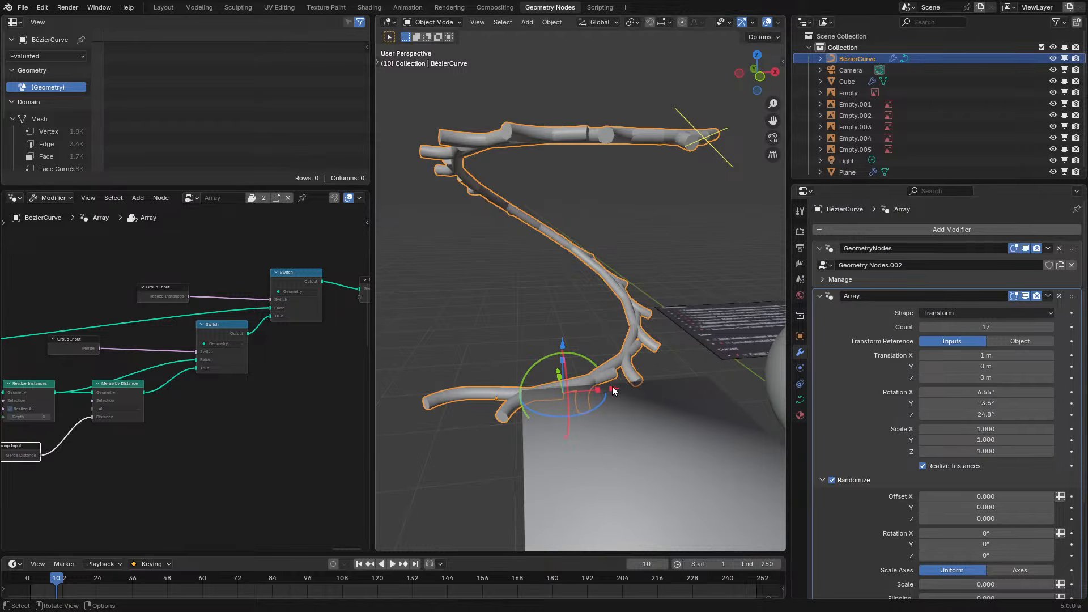
drag(612, 386, 668, 374)
scroll(668, 374, down, 4)
middle_drag(668, 375, 595, 412)
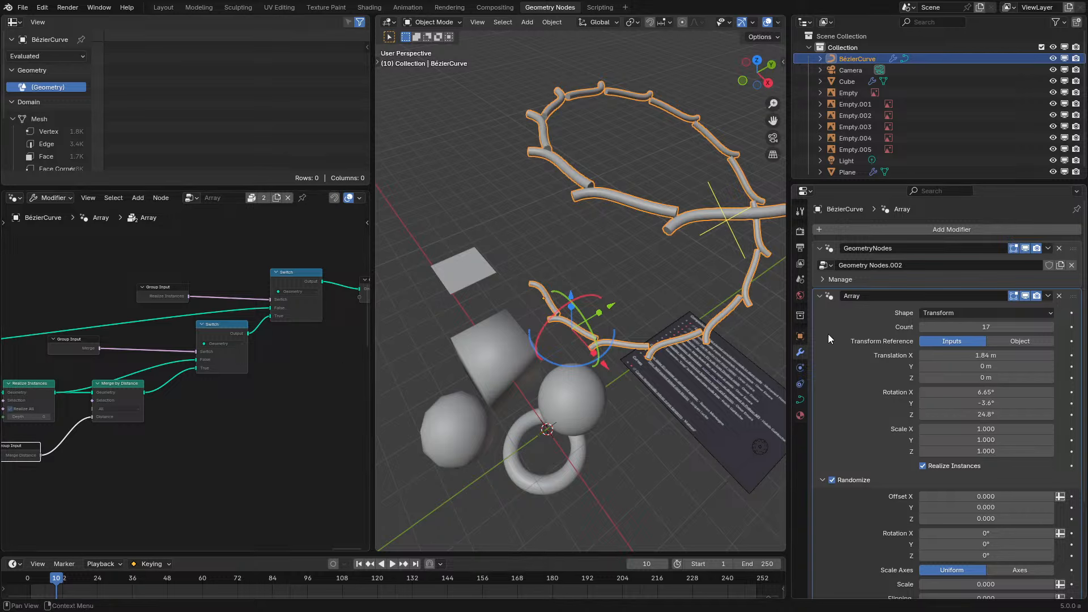
Raise the Array modifier's count to 18
scroll(829, 334, down, 3)
scroll(987, 349, up, 3)
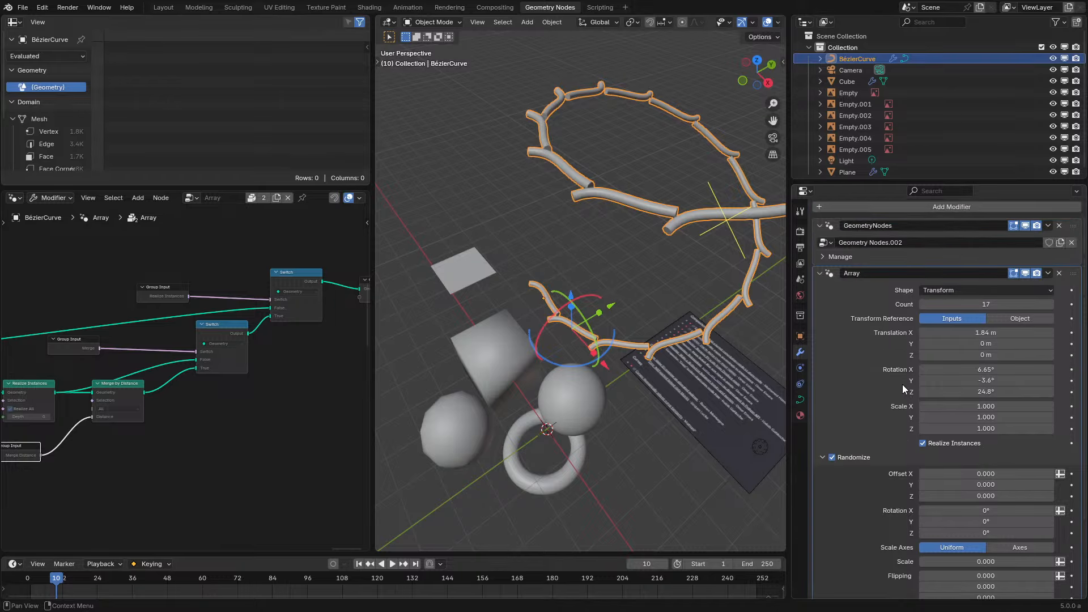
click(1051, 328)
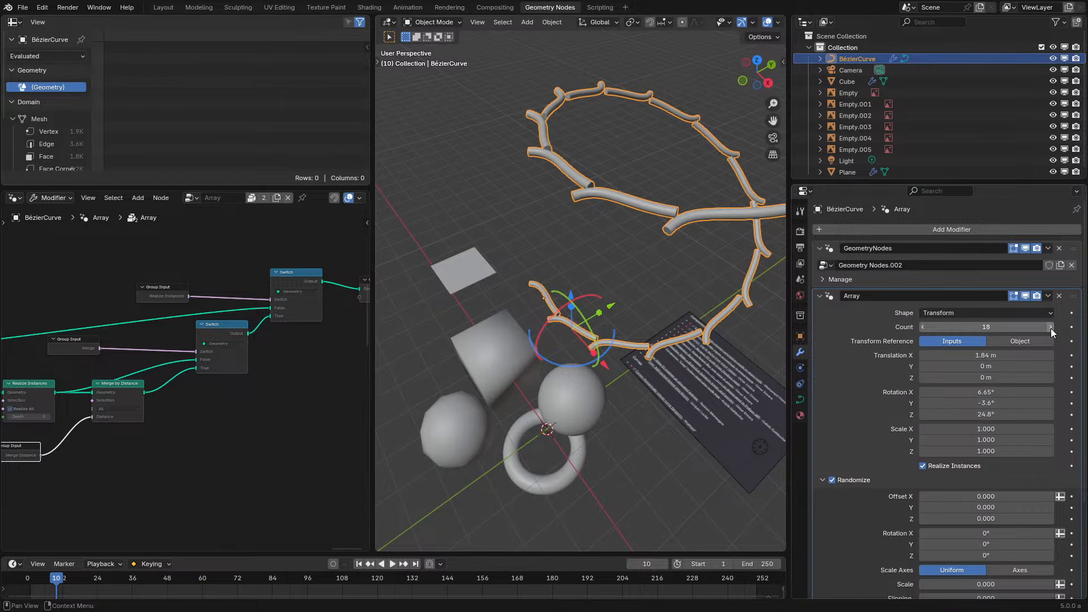
middle_drag(751, 250, 680, 283)
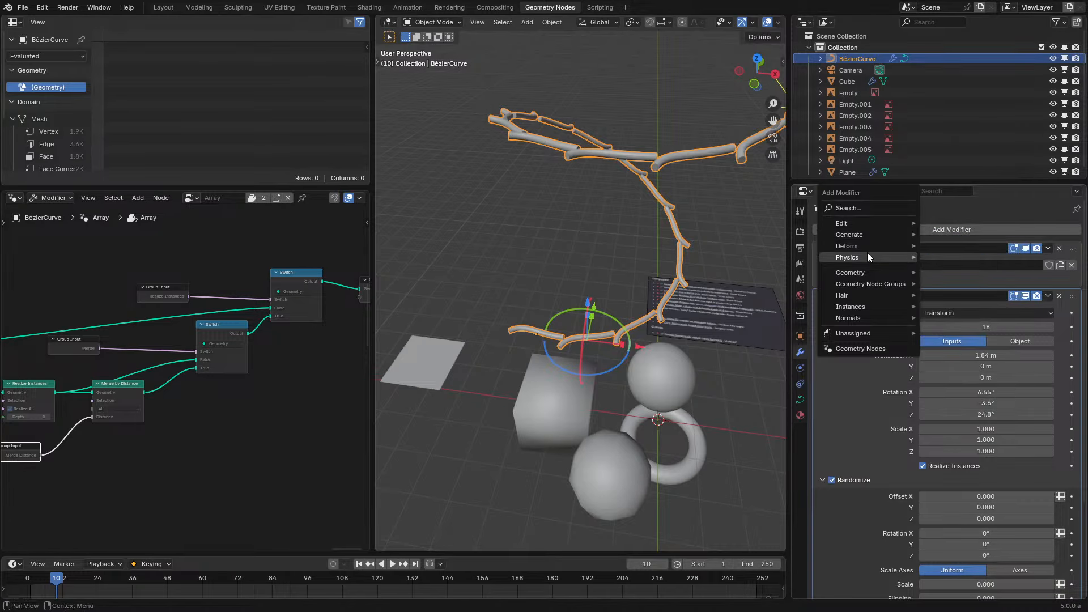
mouse_move(858, 284)
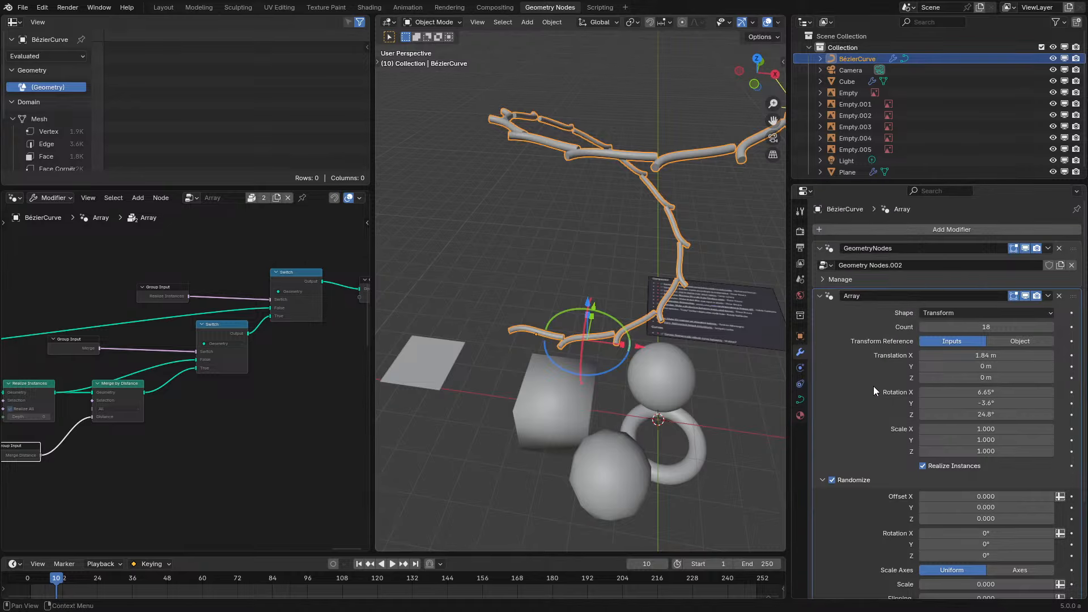
scroll(873, 386, down, 5)
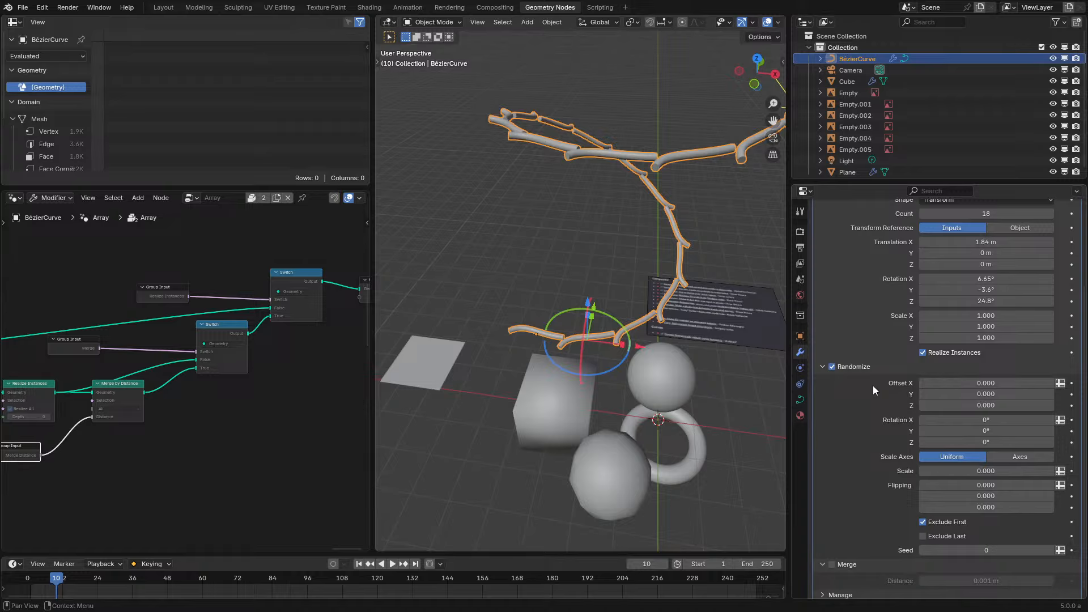
scroll(873, 385, up, 5)
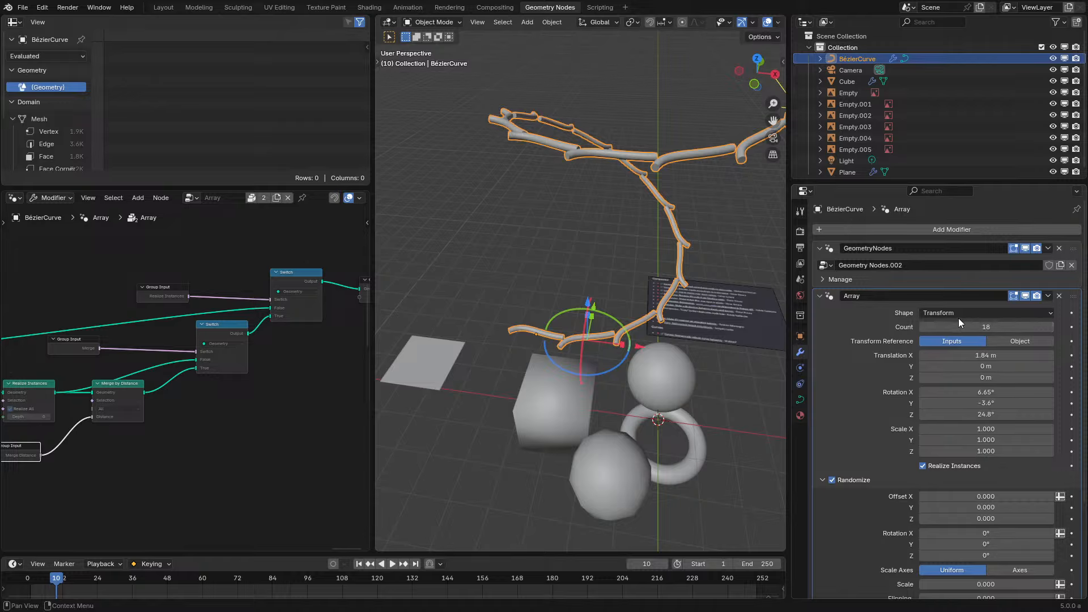
middle_drag(324, 382, 183, 337)
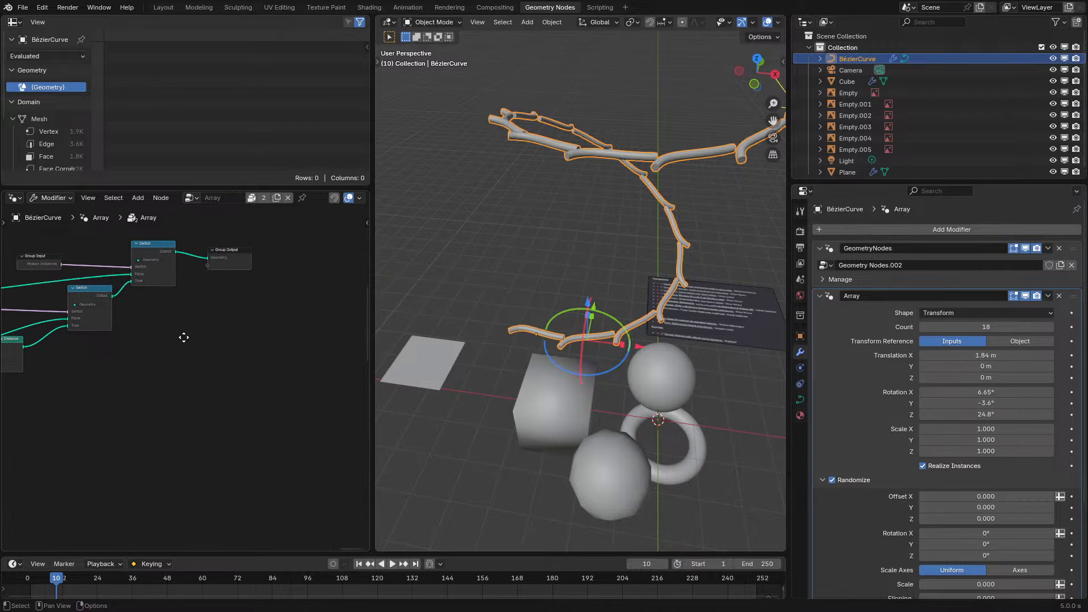
Add a Bevel modifier to the Bézier curve after the Array modifier and reveal its profile settings
click(946, 230)
text(bev)
click(908, 254)
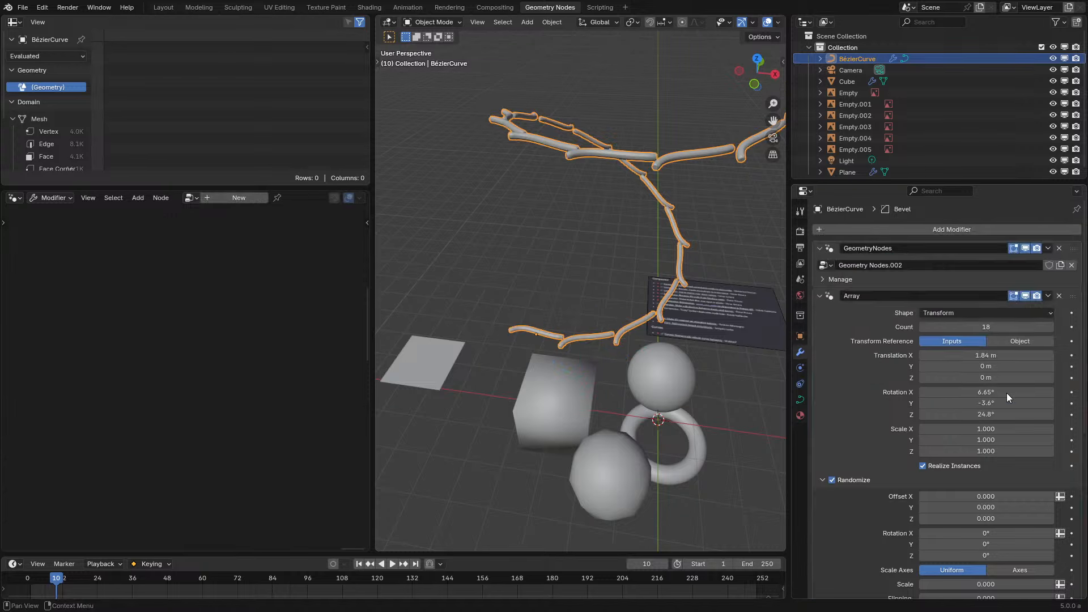
scroll(988, 444, down, 10)
click(844, 563)
scroll(928, 514, down, 2)
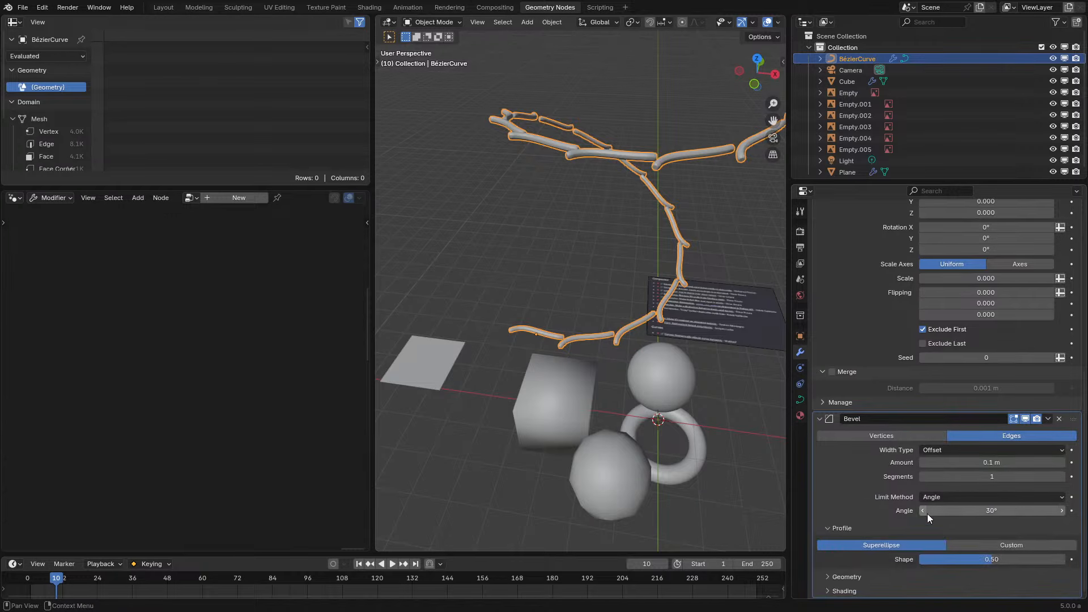
Switch the bevel profile to Custom and shape its curve into a wave with two added control points
click(1005, 547)
scroll(963, 510, down, 8)
scroll(947, 491, down, 2)
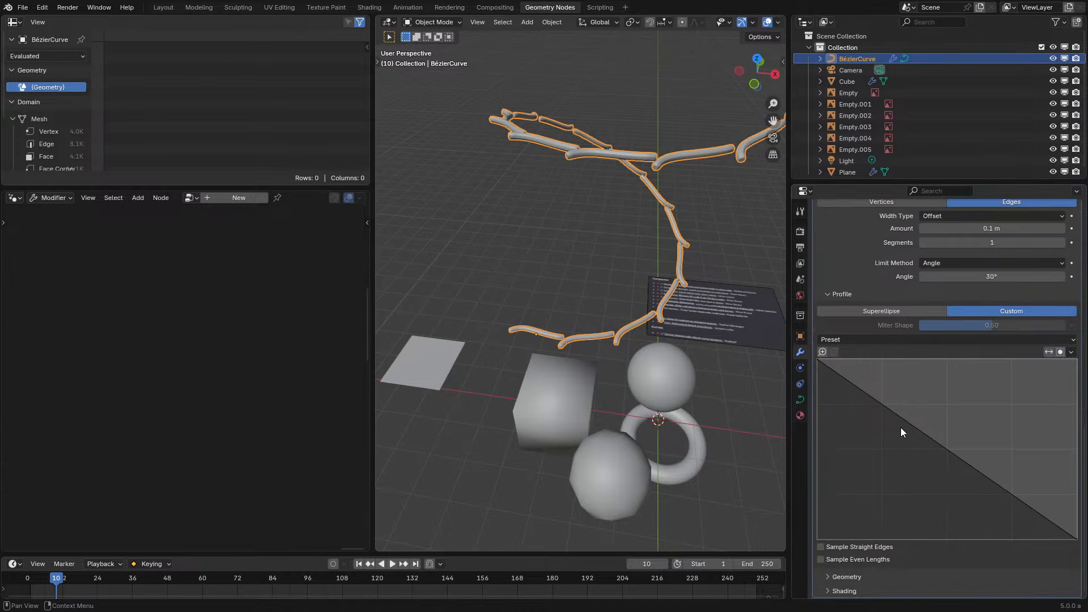
drag(902, 430, 891, 437)
drag(975, 483, 991, 447)
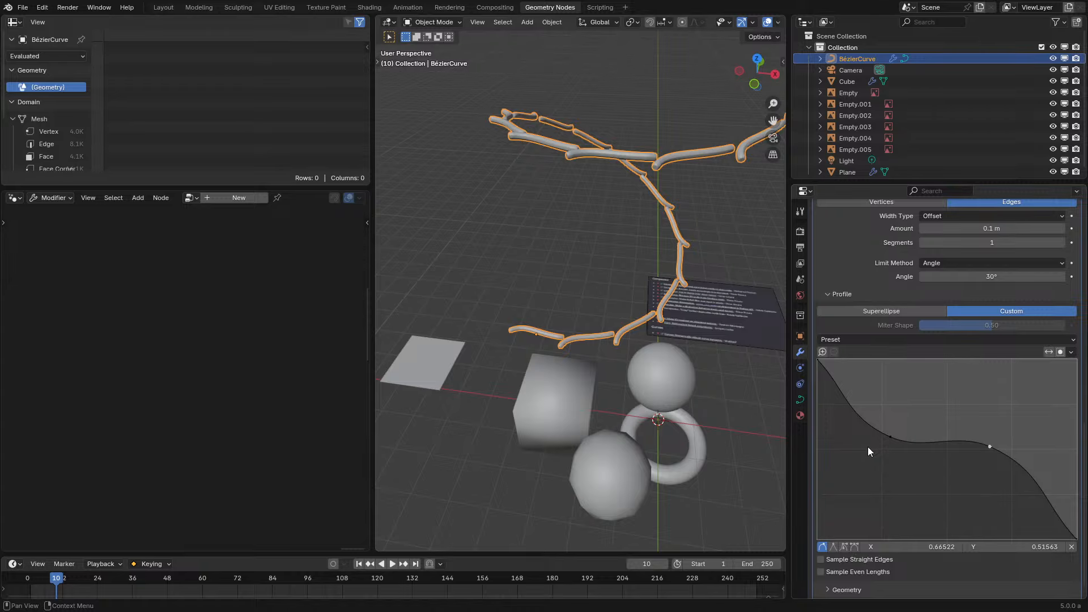
scroll(1010, 332, up, 5)
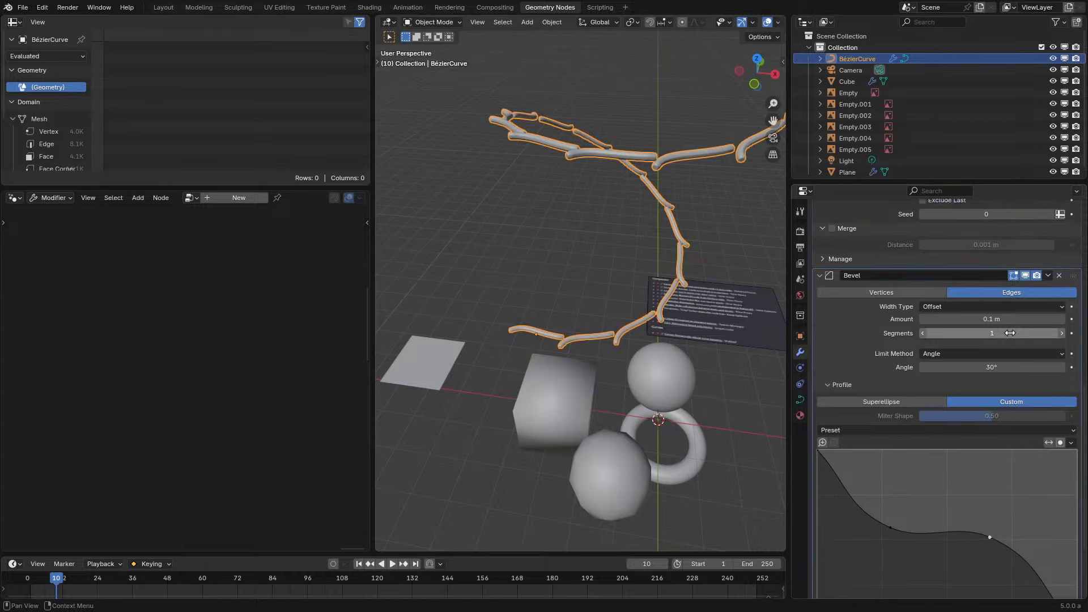
Remove the Bevel modifier from the Bézier curve, leaving only the GeometryNodes and Array modifiers
click(1059, 276)
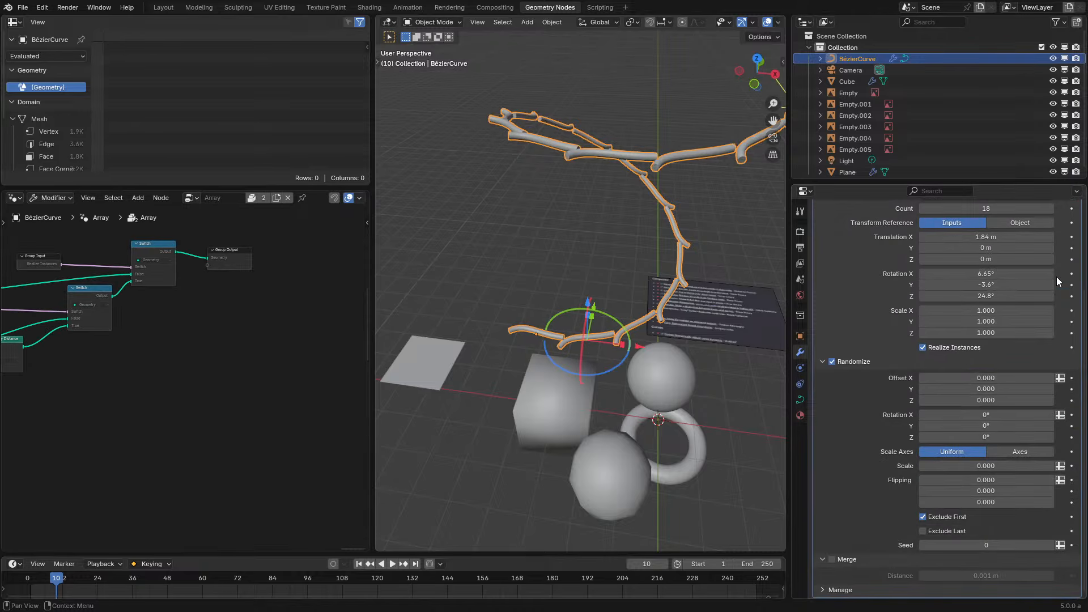
scroll(1057, 277, up, 5)
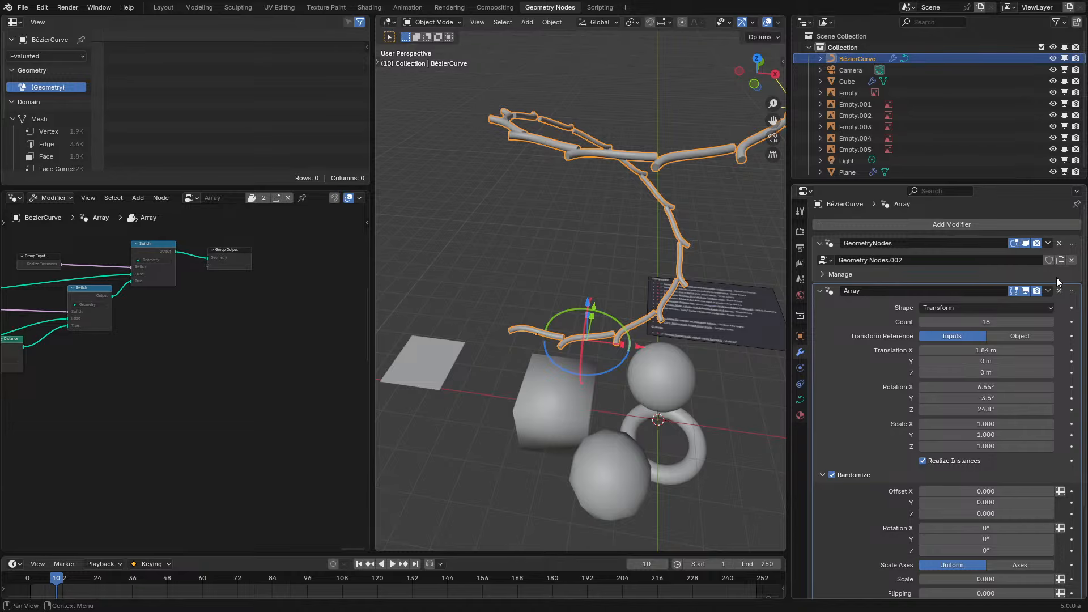
scroll(583, 336, up, 3)
middle_drag(583, 336, 643, 353)
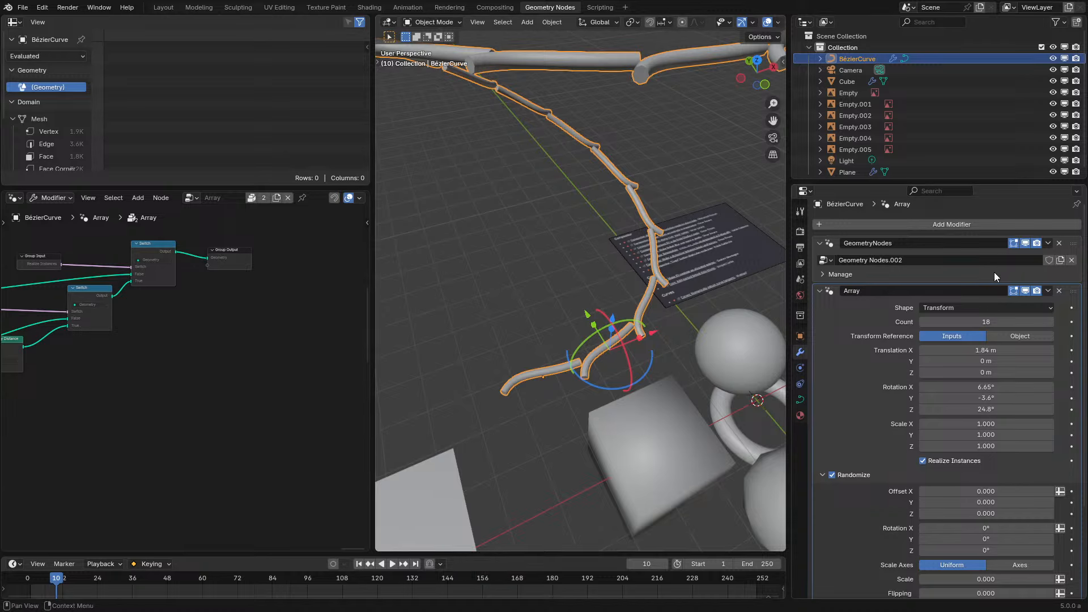
click(909, 225)
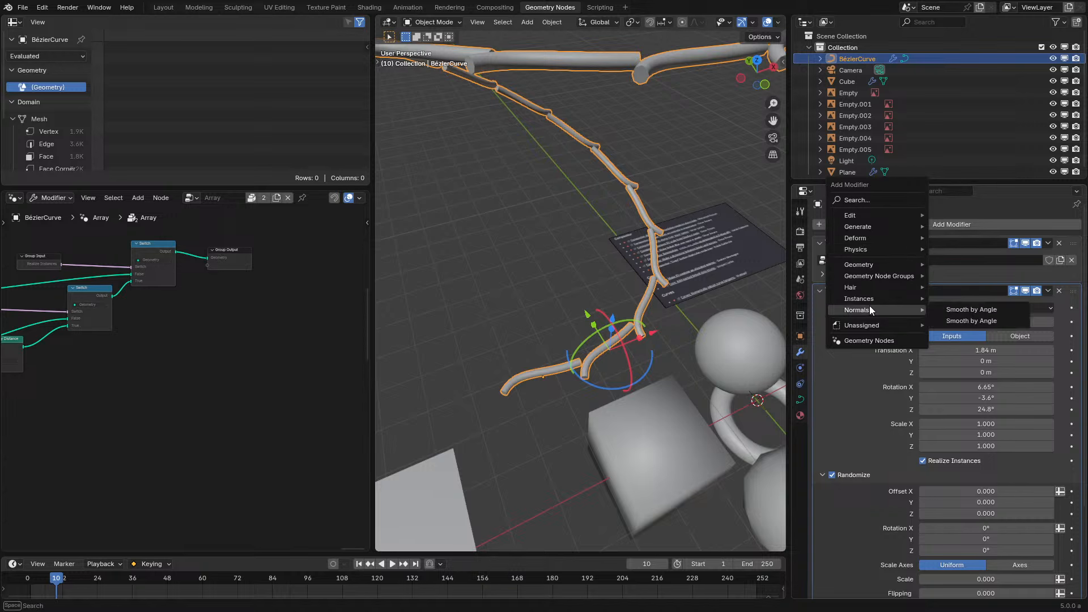
click(1060, 244)
click(1061, 244)
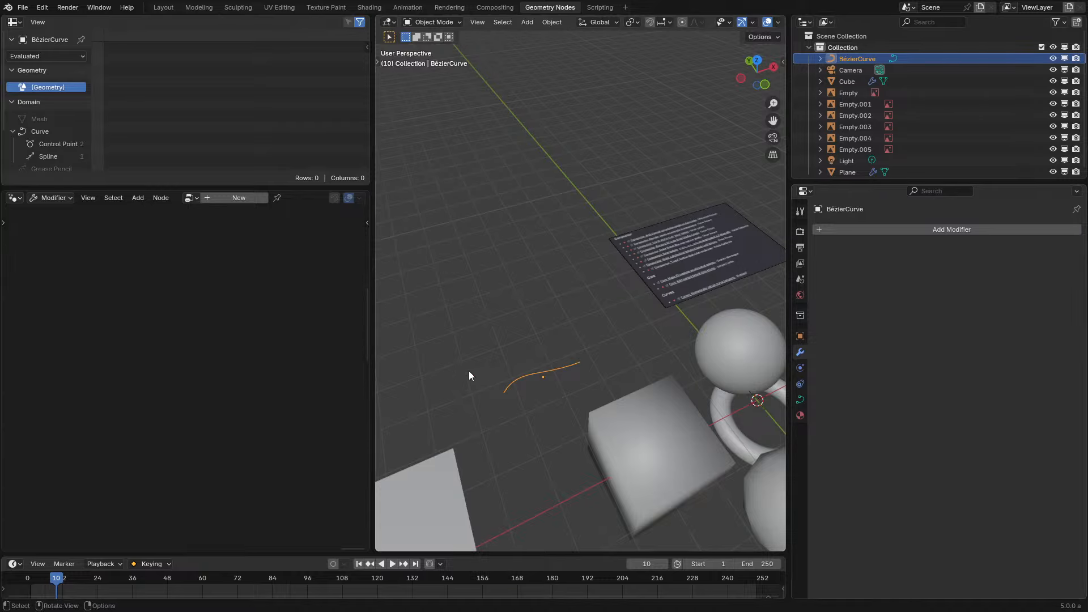
key(ctrl+z)
key(ctrl+z)
Select the cube mesh and add an Instance on Elements modifier to it
shift+middle_drag(532, 421, 608, 254)
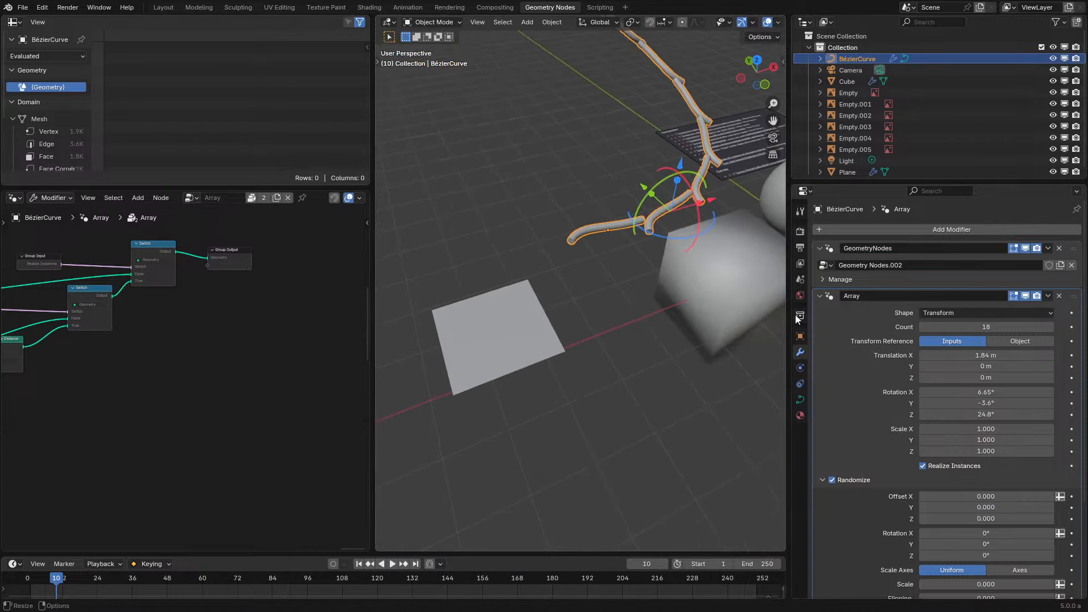
click(712, 308)
shift+middle_drag(712, 309, 600, 307)
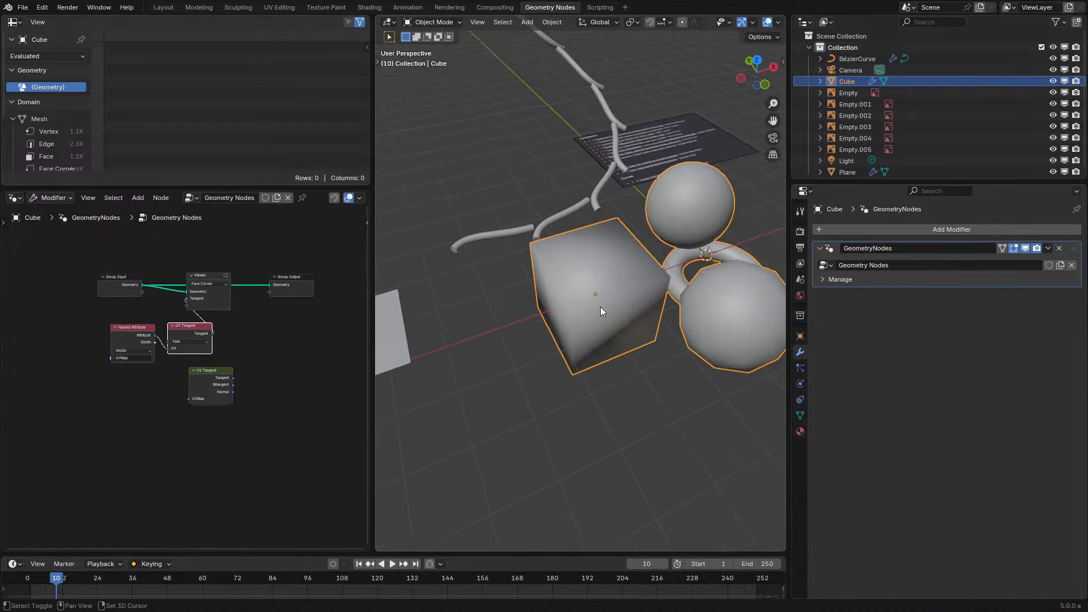
click(905, 229)
mouse_move(859, 315)
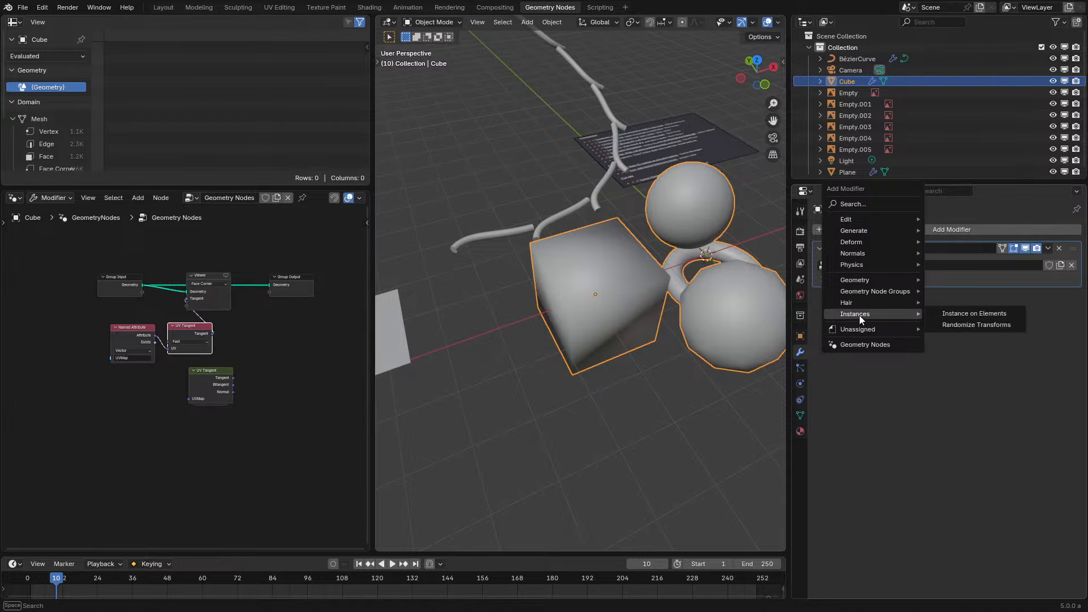
click(969, 316)
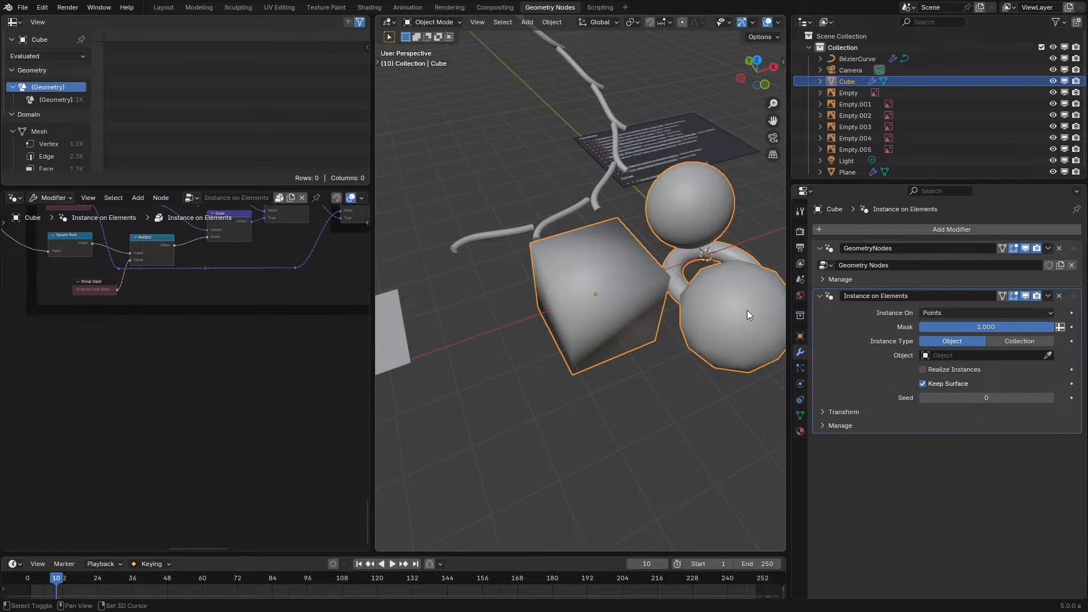
Set Plane as the object to instance in the cube's Instance on Elements modifier
shift+middle_drag(748, 311, 831, 309)
click(1048, 355)
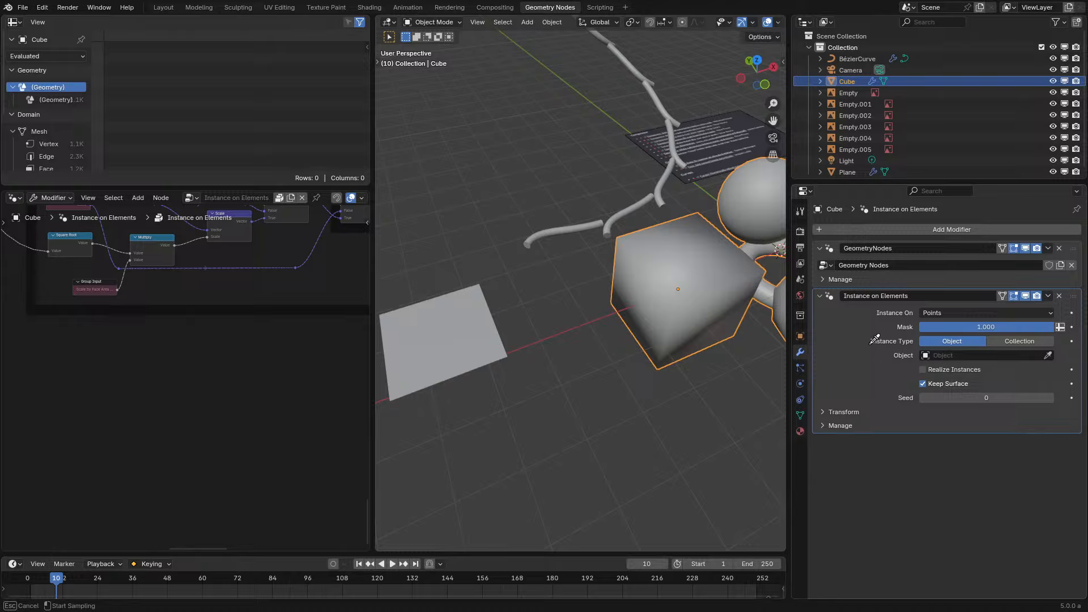
click(442, 318)
middle_drag(698, 331, 641, 321)
scroll(657, 314, up, 5)
scroll(642, 321, up, 2)
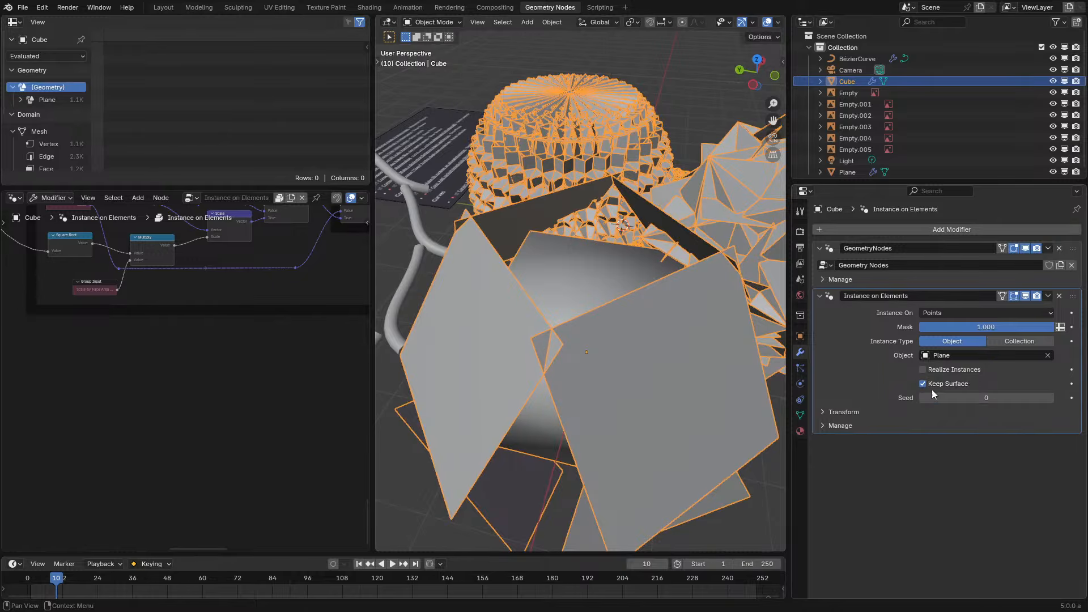
Try Keep Surface and Align Rotation off and on, and expand the Transform settings of the cube's Instance on Elements modifier
click(946, 383)
click(945, 384)
click(844, 413)
click(956, 440)
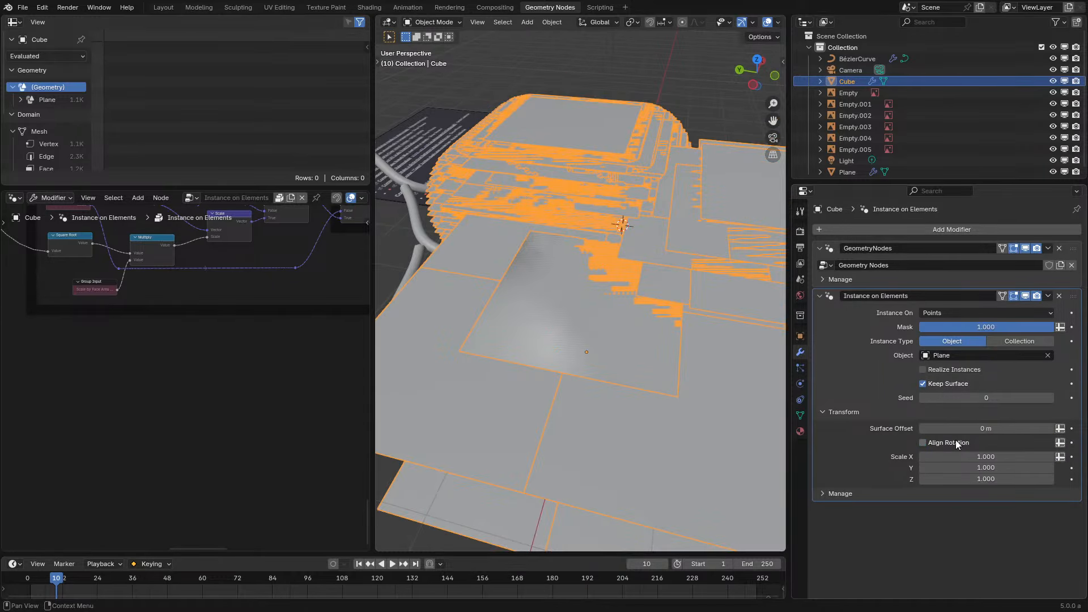
click(955, 440)
drag(956, 457, 964, 479)
key(Escape)
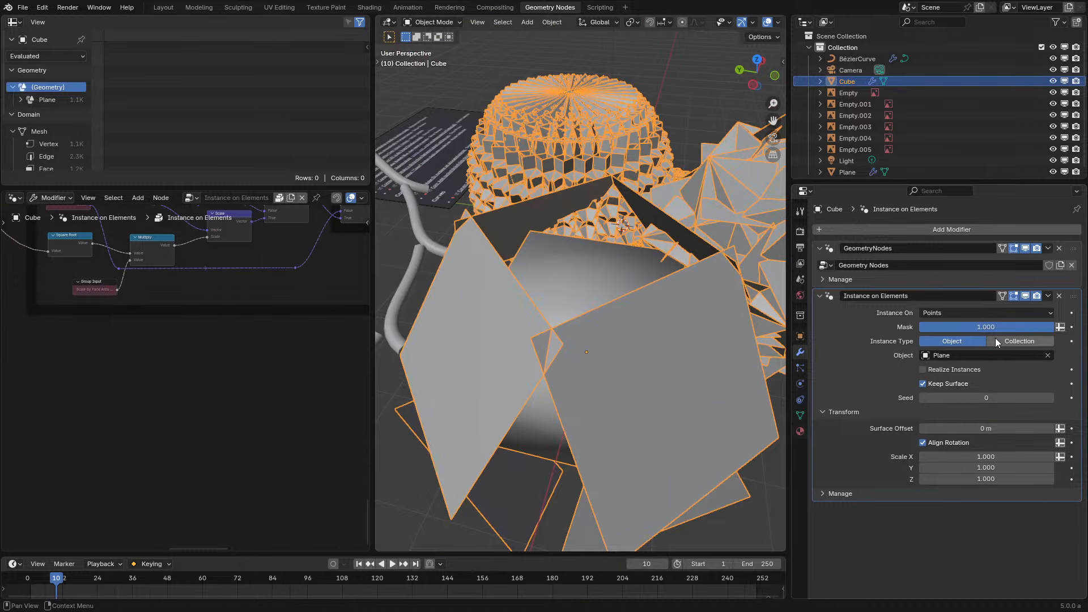
Switch the cube's instance type to Collection and back to Object, and reveal the Instance On choices
click(1014, 341)
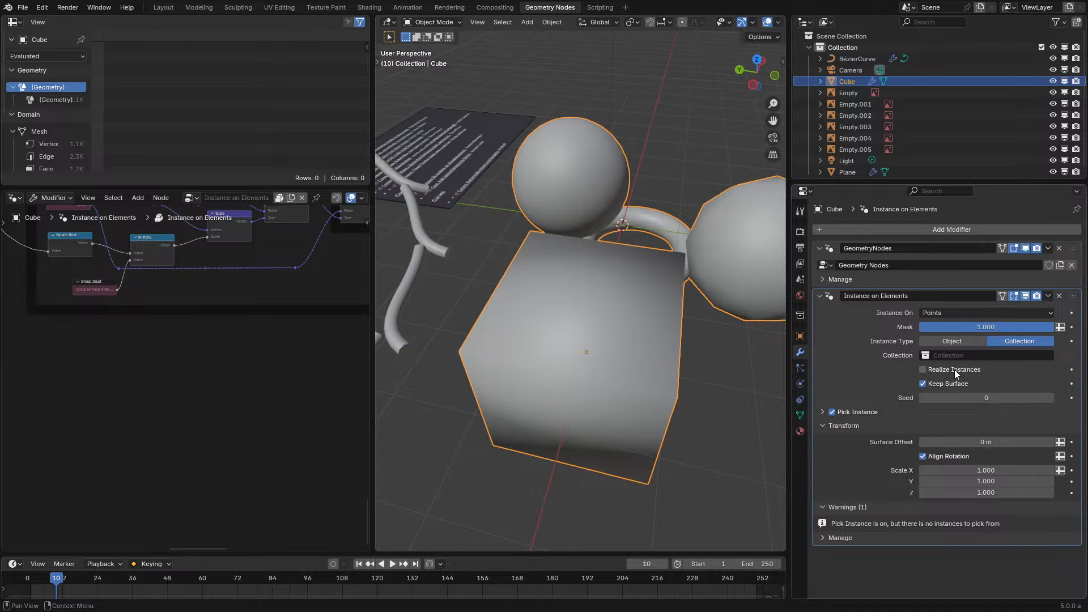
click(949, 340)
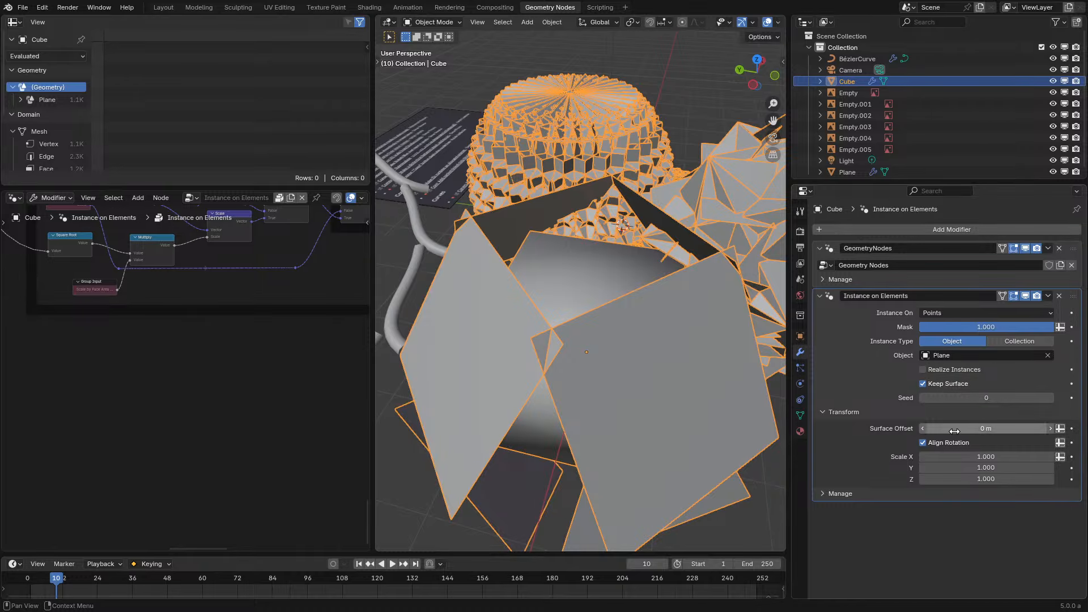
click(959, 312)
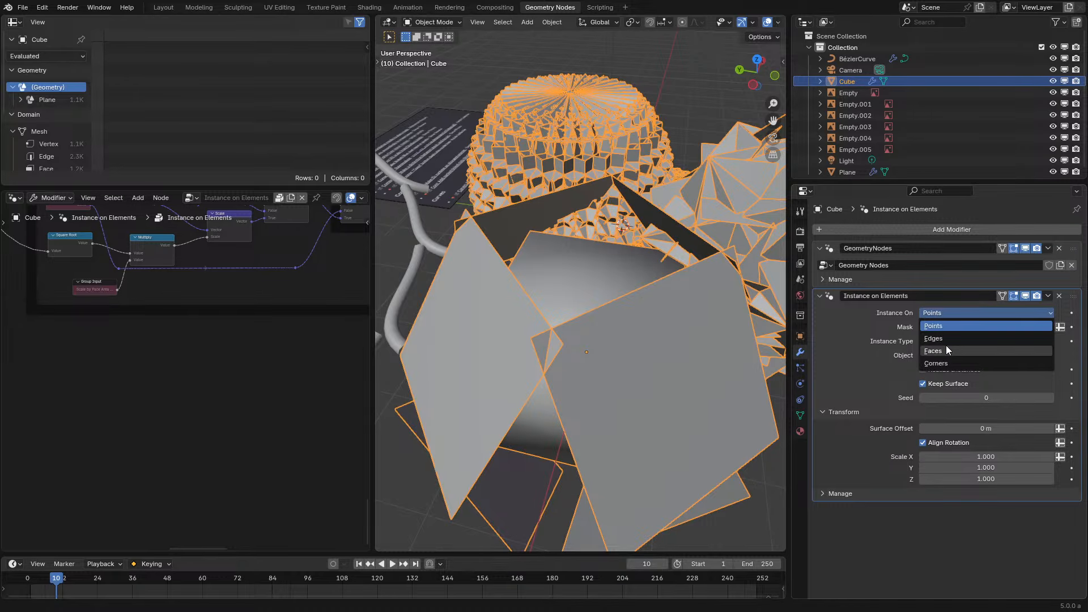
Replace the Bézier curve's existing modifiers with a single Instance on Elements modifier
middle_drag(599, 296, 377, 258)
scroll(782, 259, down, 4)
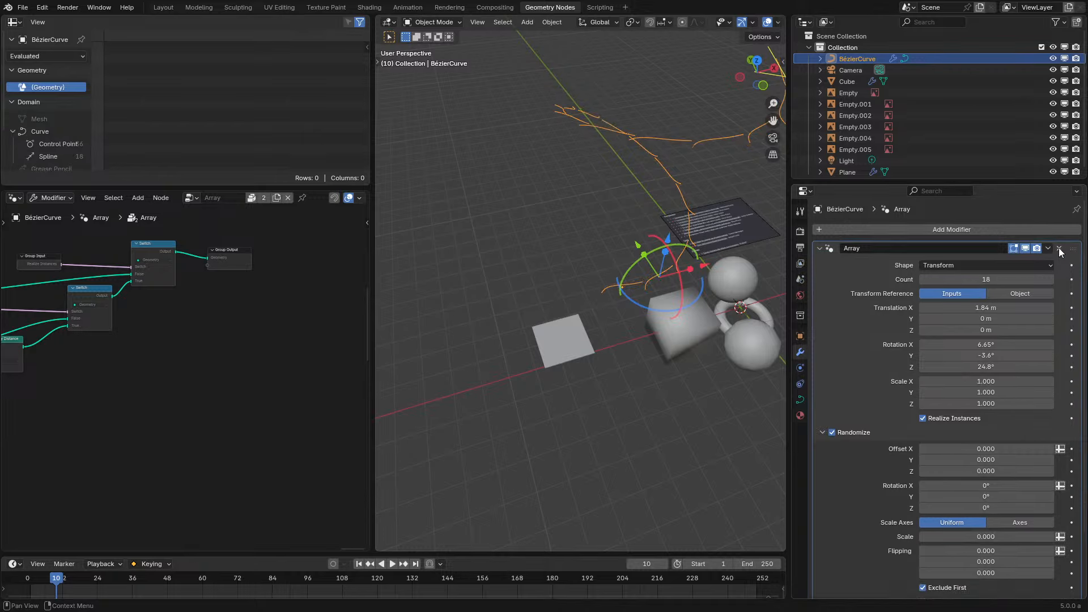
click(1059, 248)
click(994, 230)
mouse_move(987, 232)
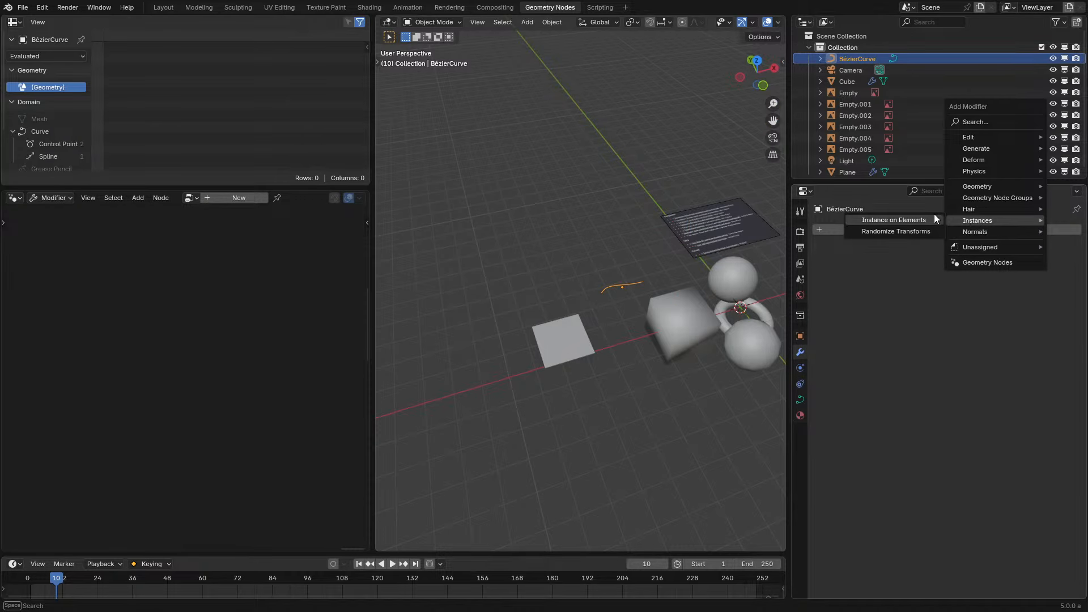
click(935, 217)
Set Plane as the object to instance on the Bézier curve's points
click(951, 271)
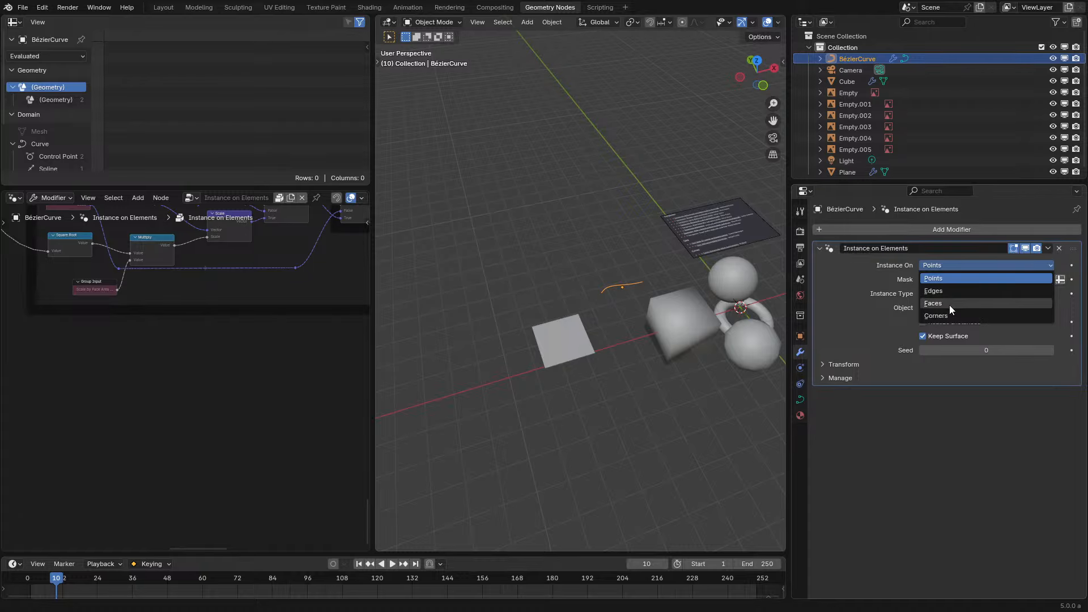
scroll(652, 246, up, 6)
shift+middle_drag(659, 247, 523, 284)
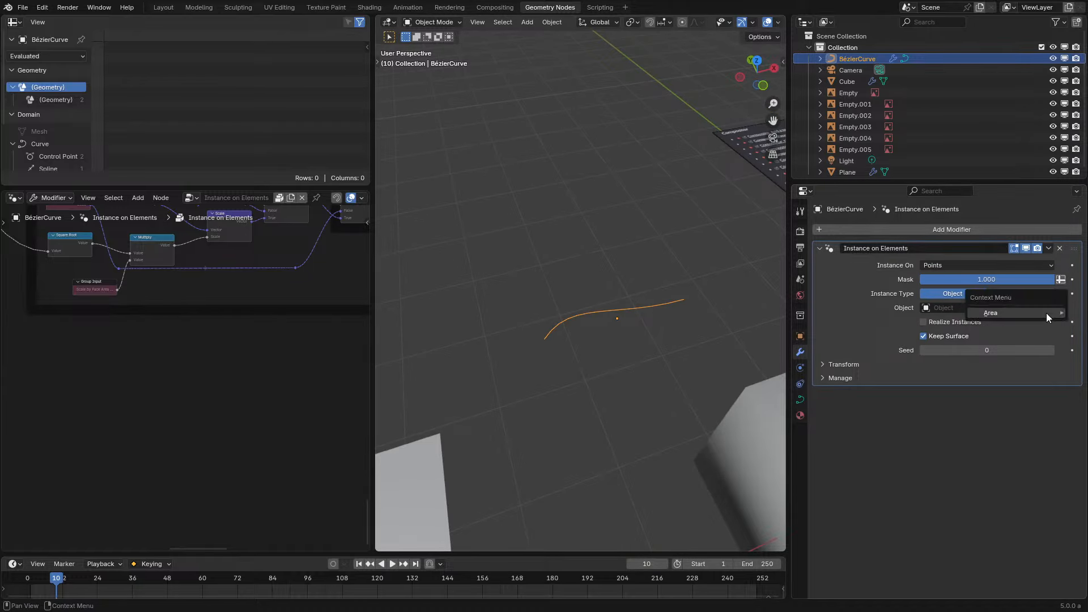
click(1048, 307)
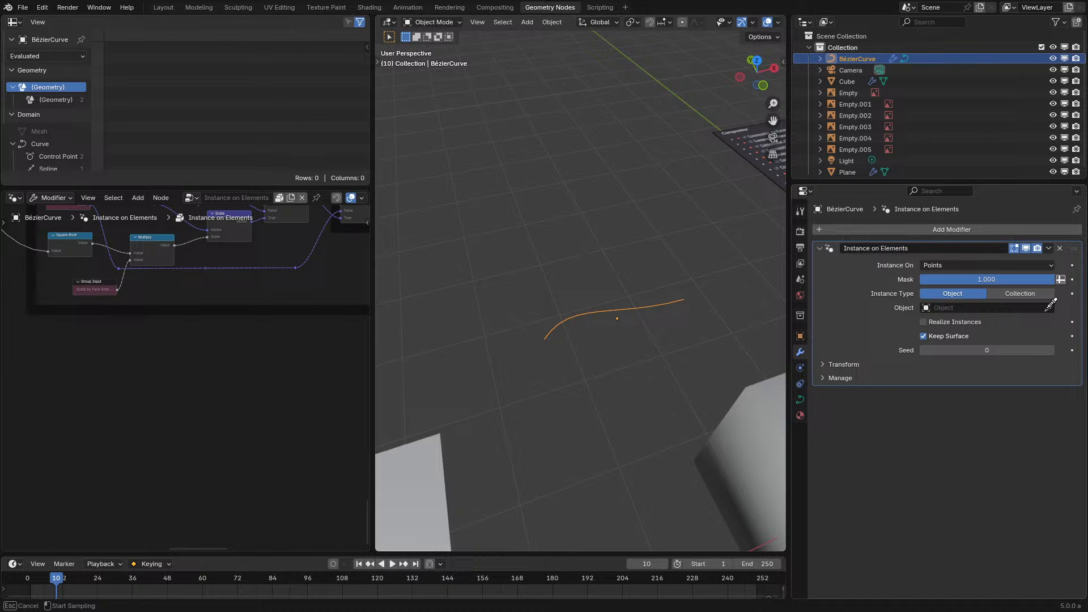
click(417, 479)
middle_drag(577, 386, 610, 379)
scroll(606, 361, up, 4)
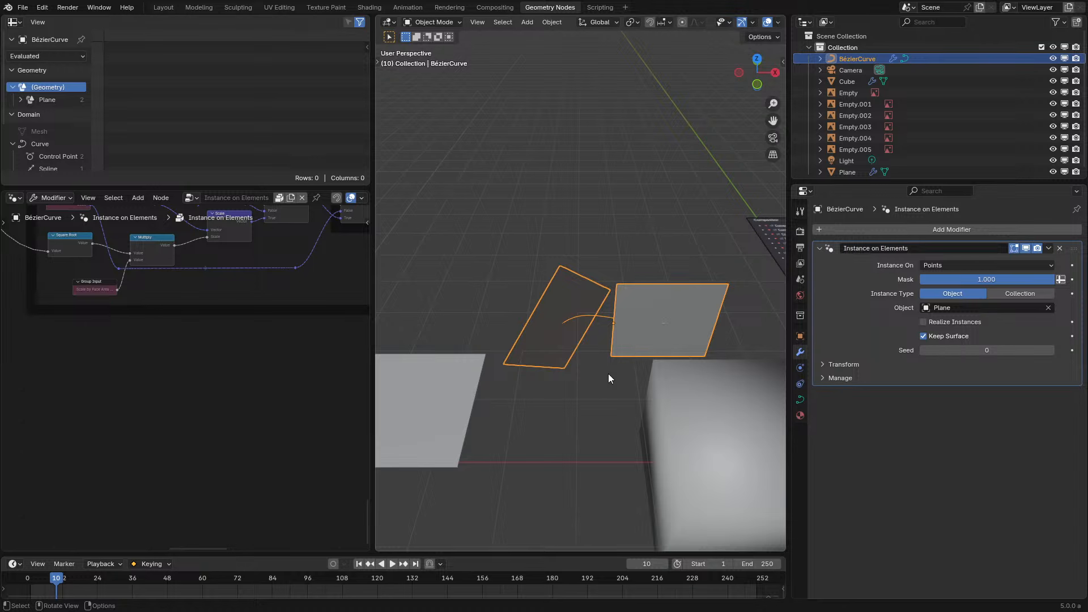
Examine the Instance On choices and the Transform settings of the Bézier curve's Instance on Elements modifier
click(951, 262)
click(951, 262)
scroll(578, 337, up, 3)
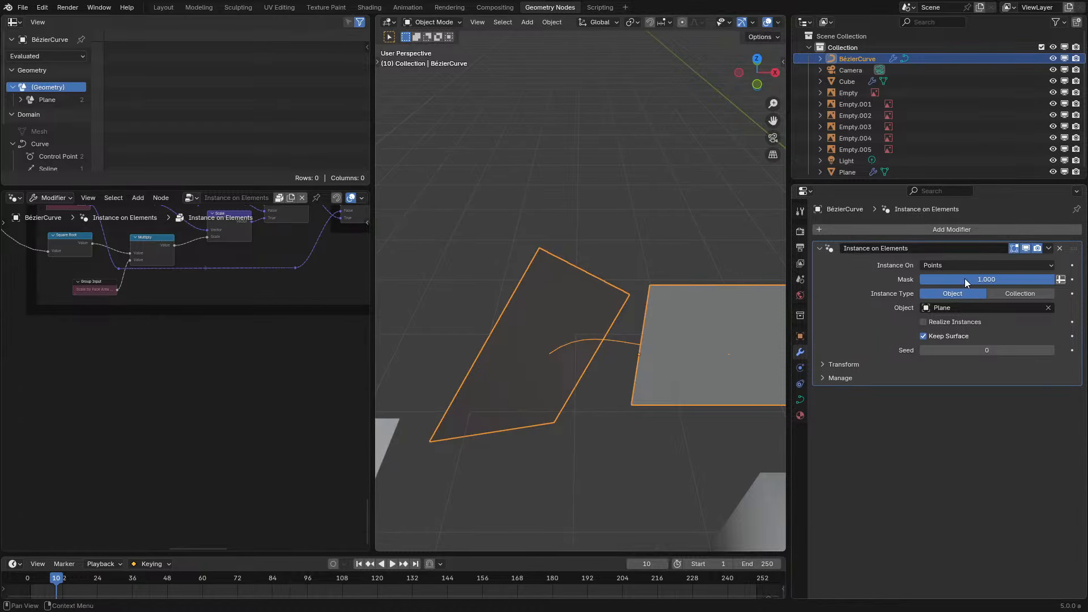
click(943, 266)
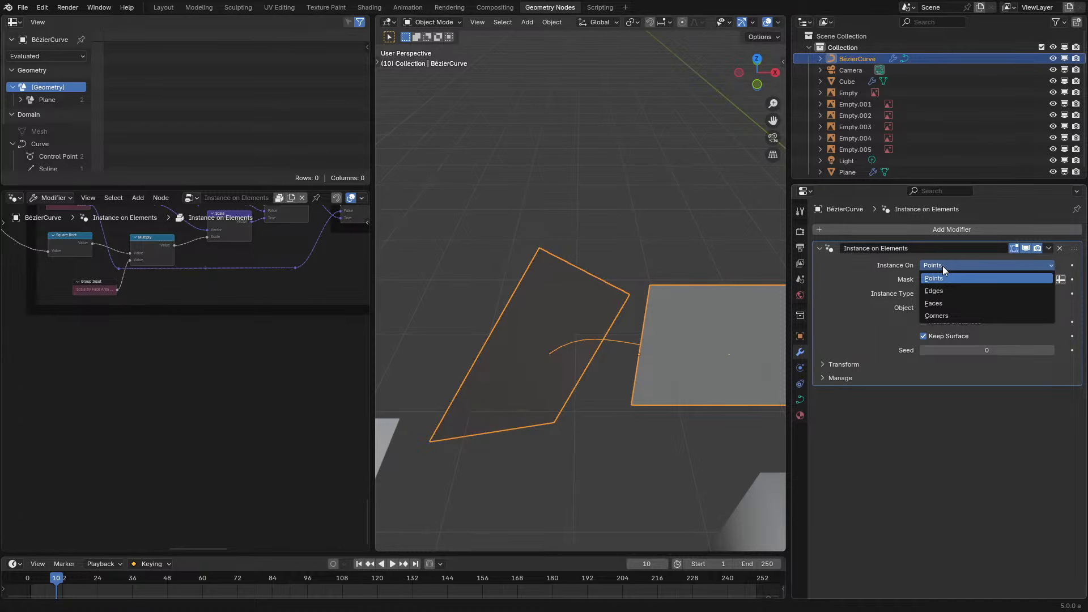
click(943, 267)
click(855, 362)
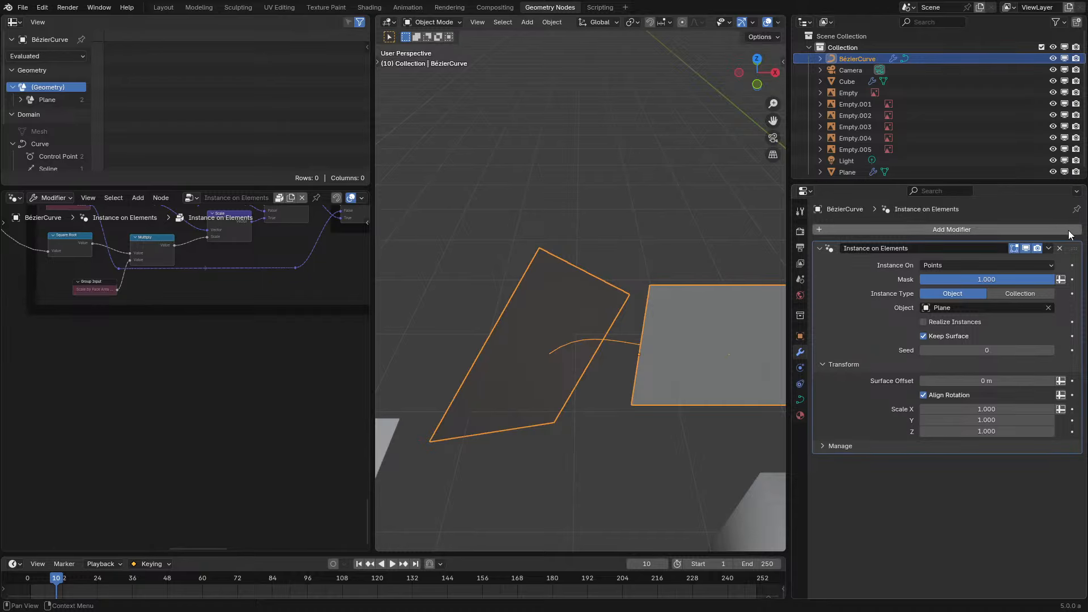
Replace the Bézier curve's Instance on Elements modifier with a Randomize Transforms modifier
click(1060, 249)
middle_drag(490, 394, 594, 308)
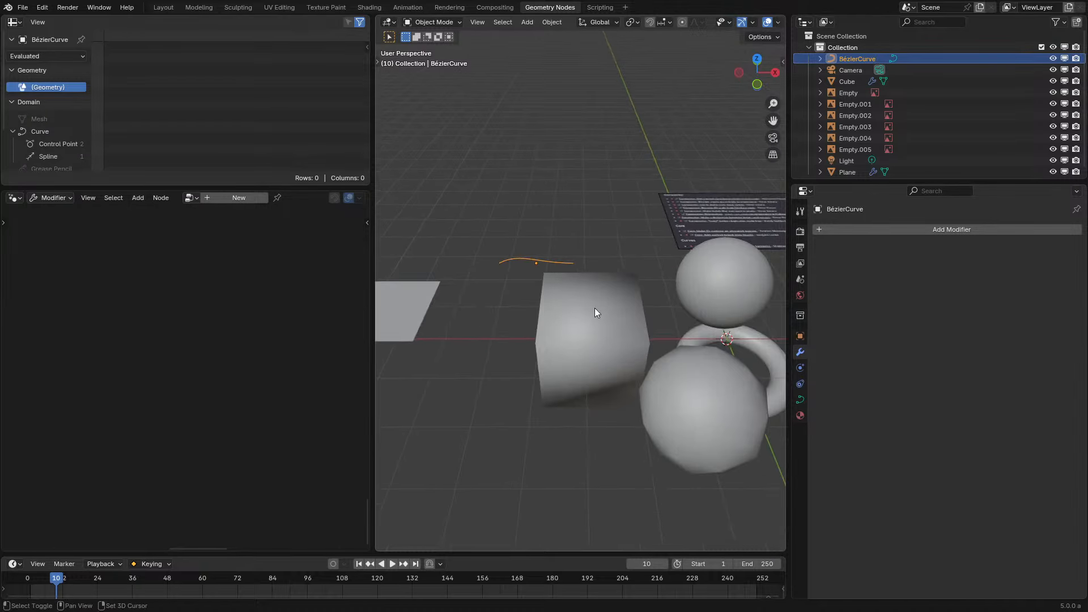
click(943, 228)
mouse_move(930, 224)
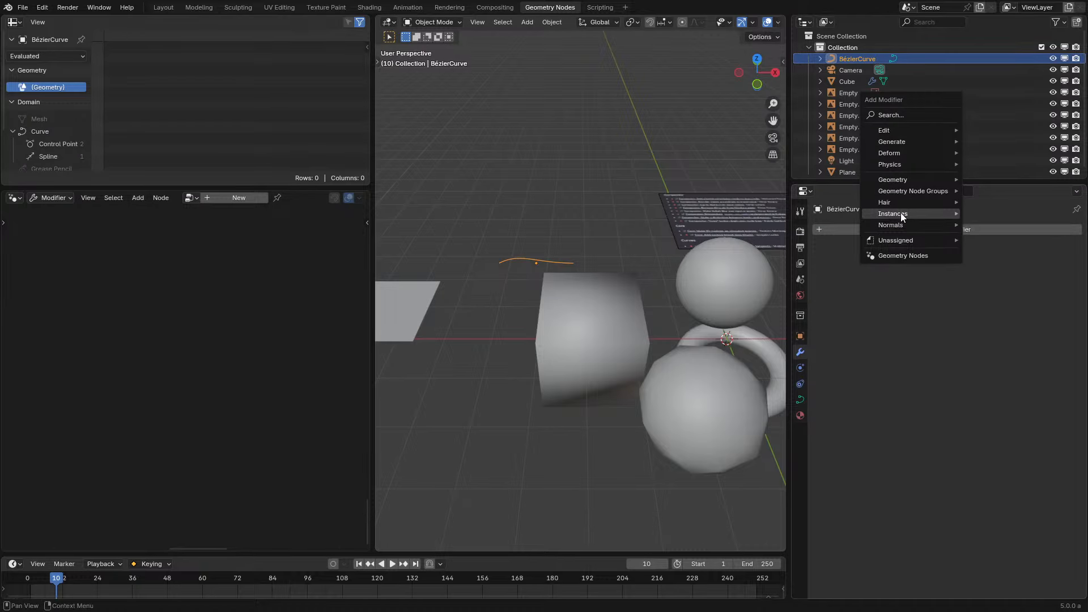
mouse_move(900, 213)
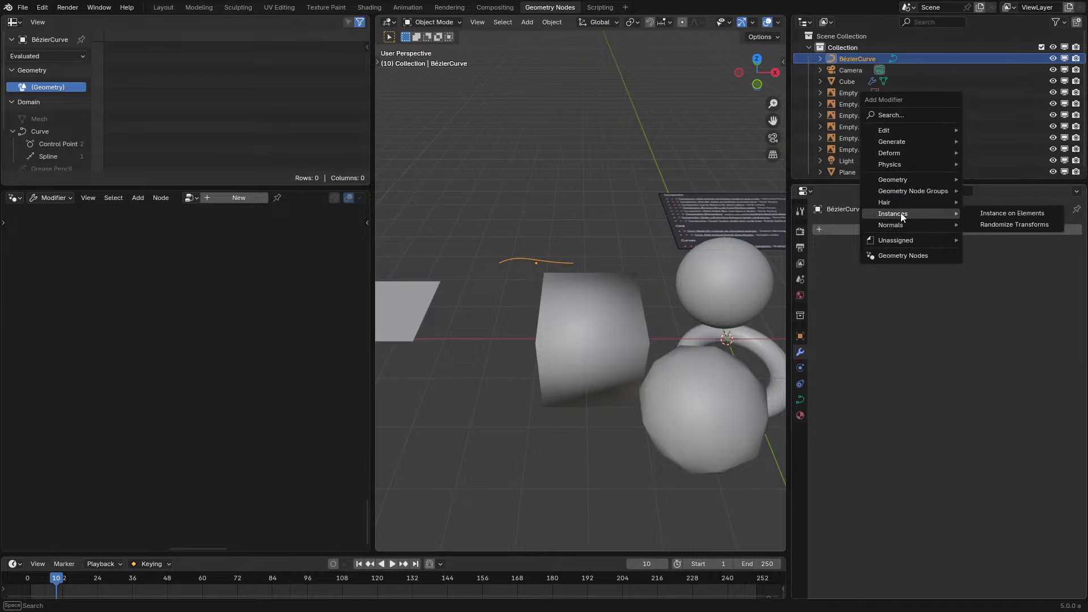
click(989, 225)
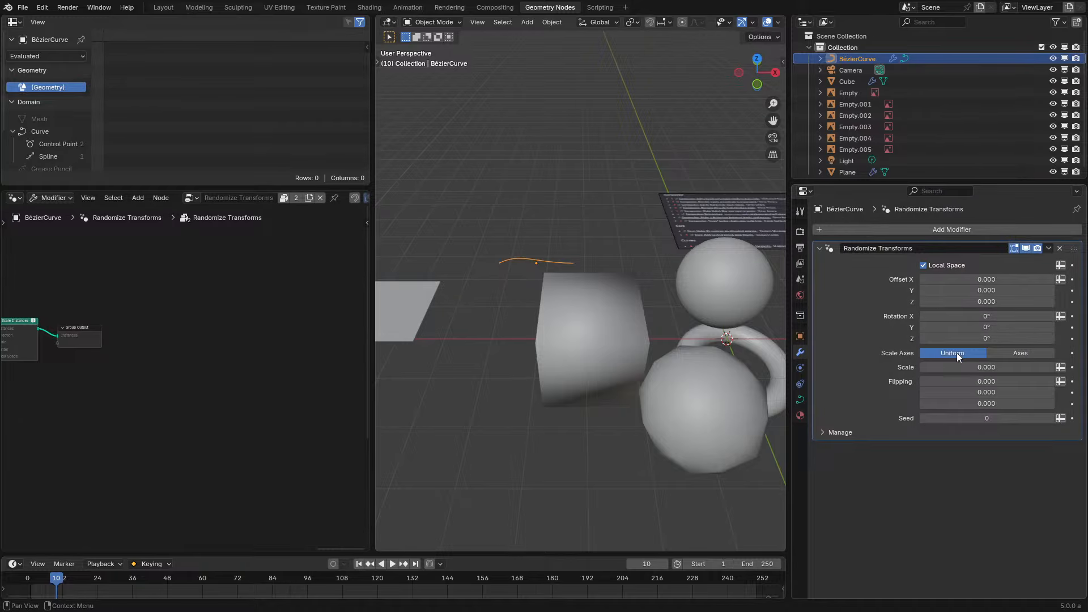
Remove the Randomize Transforms modifier and create a new tool node group in the Geometry Nodes editor
click(1059, 248)
middle_drag(613, 283, 544, 283)
click(70, 198)
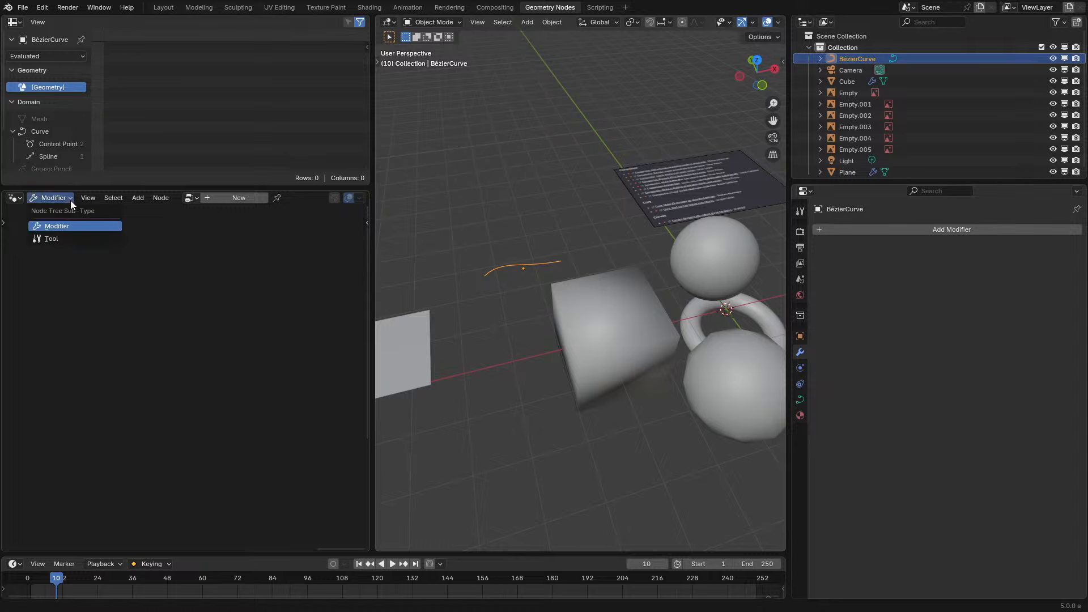
click(70, 238)
click(236, 197)
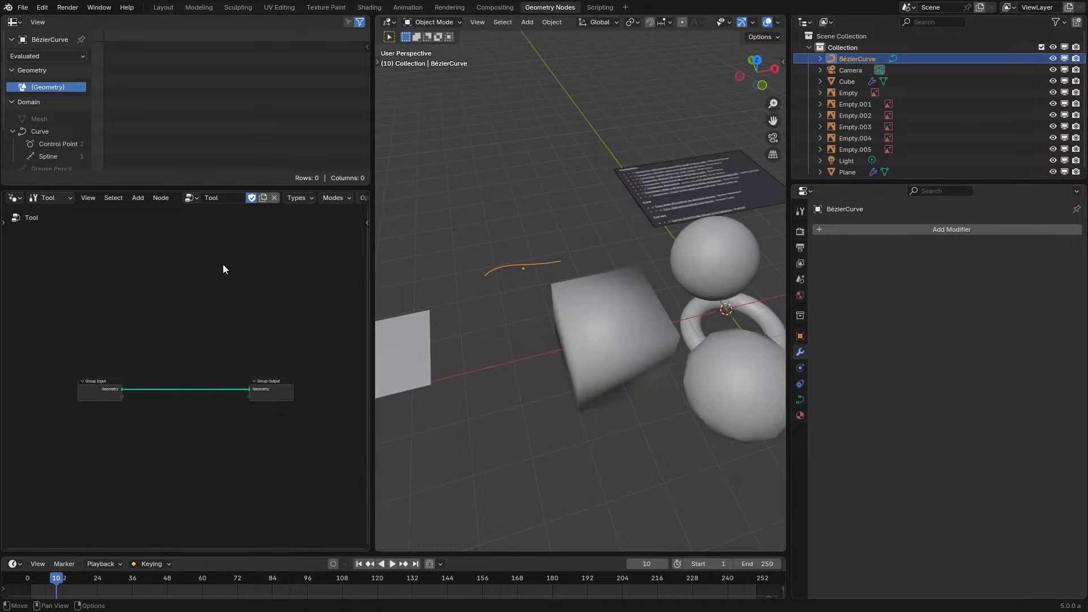
Maximize the node editor and review the tool's Options, Modes and Types settings
key(ctrl+space)
drag(614, 14, 613, 15)
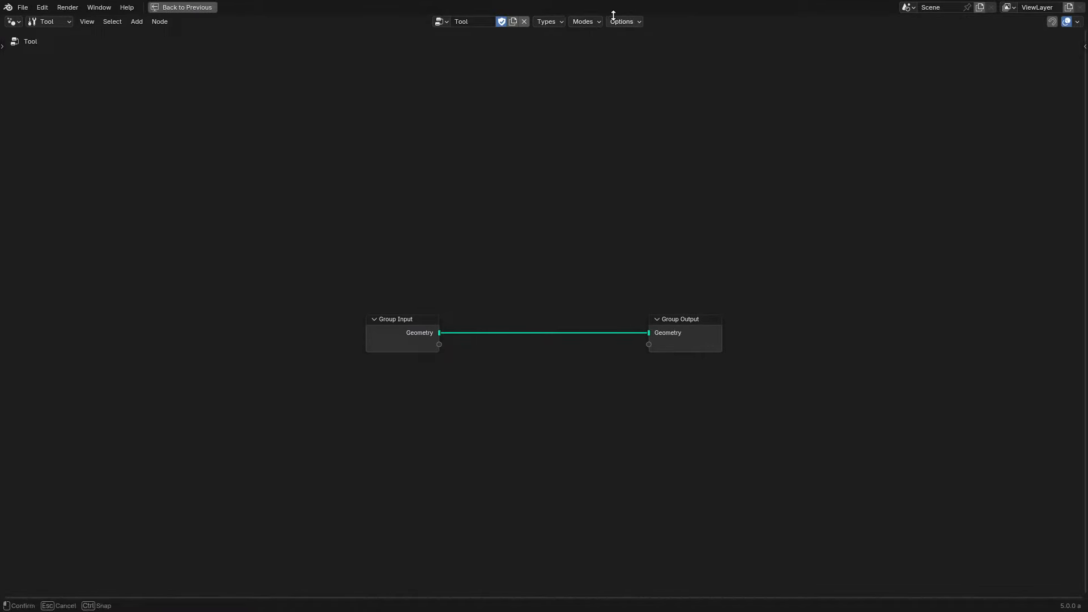
click(619, 22)
mouse_move(585, 22)
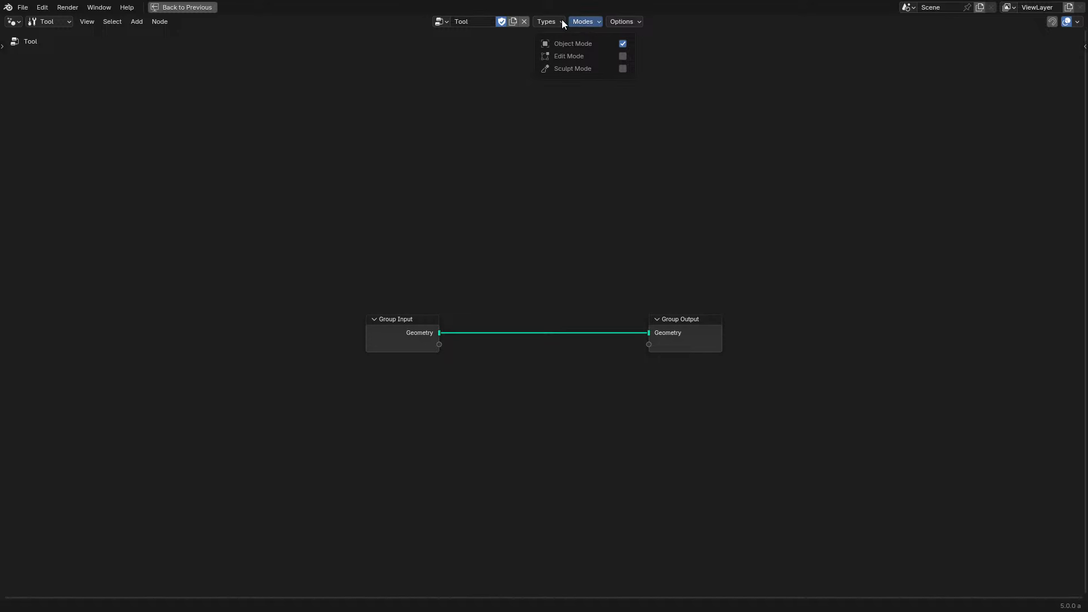
mouse_move(546, 21)
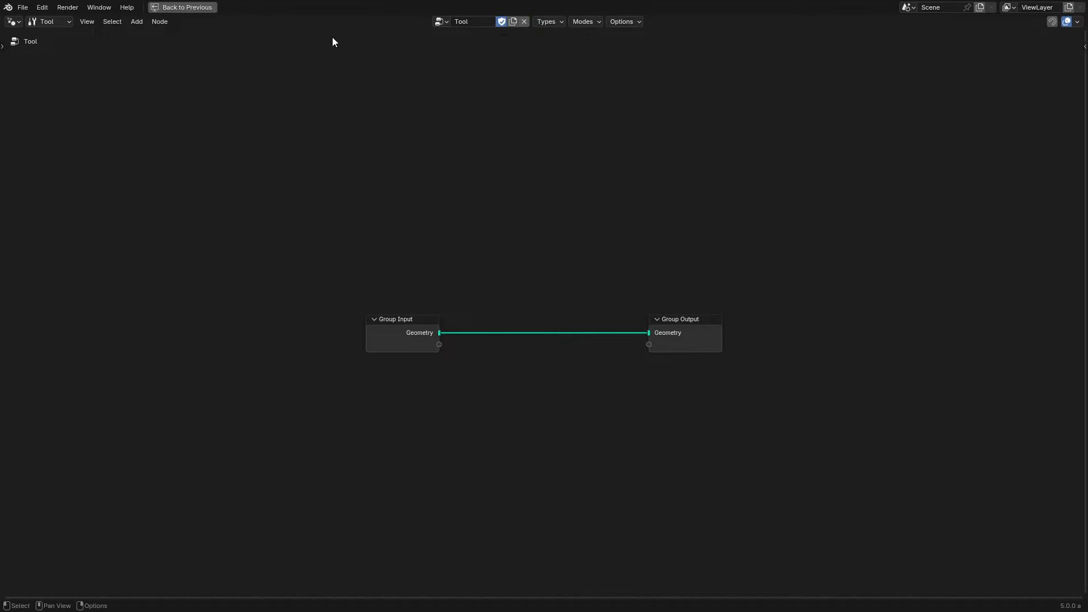
Show the tool node group's sidebar properties, look through its categories and the Animation settings, and restore the normal editor layout
key(n)
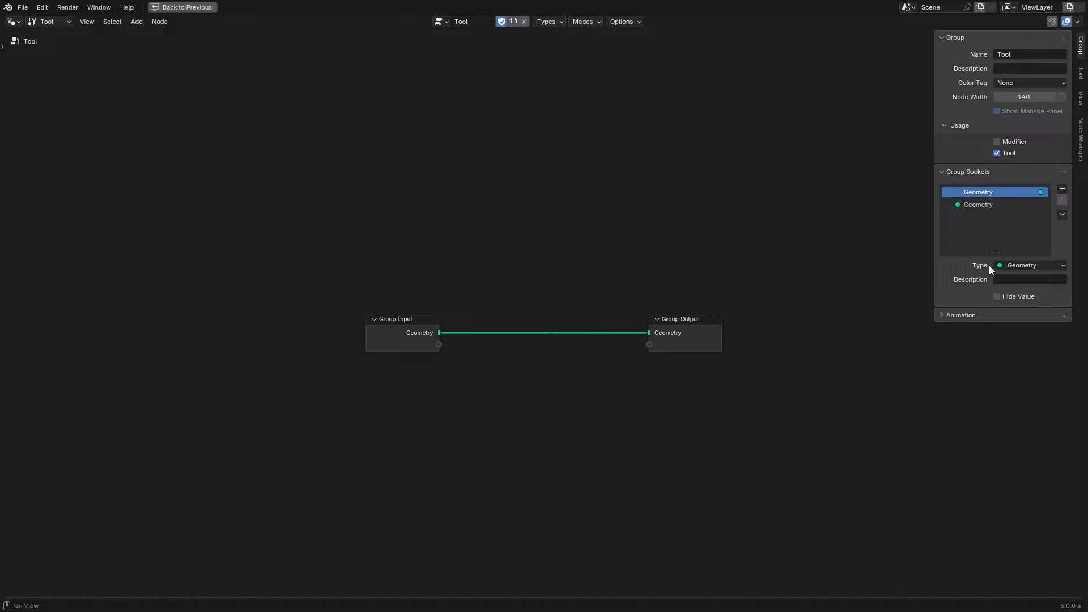
click(962, 315)
click(1081, 73)
click(1081, 98)
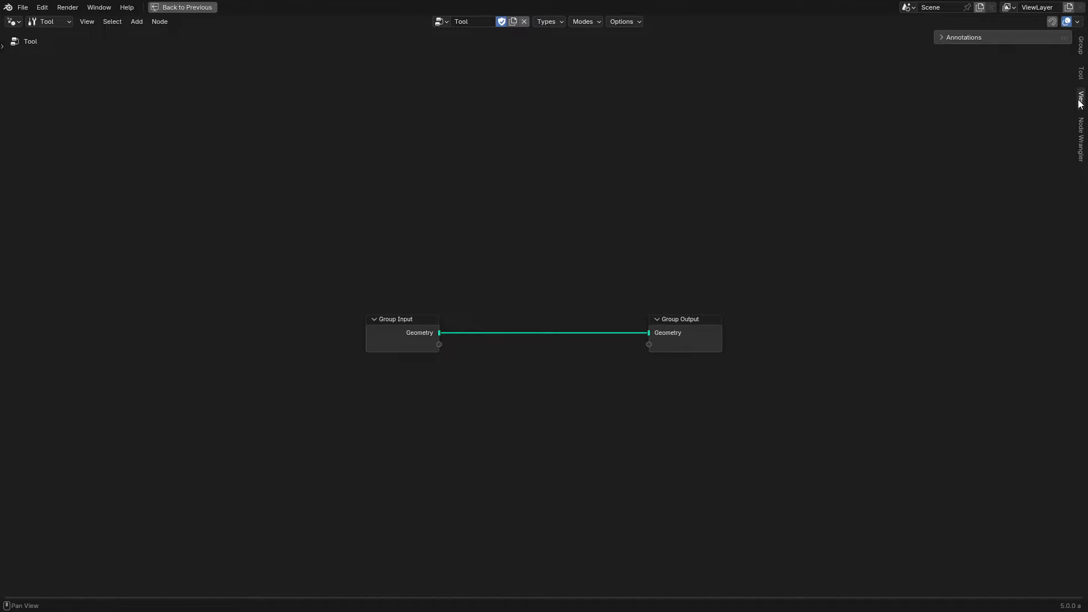
click(1081, 136)
click(1081, 45)
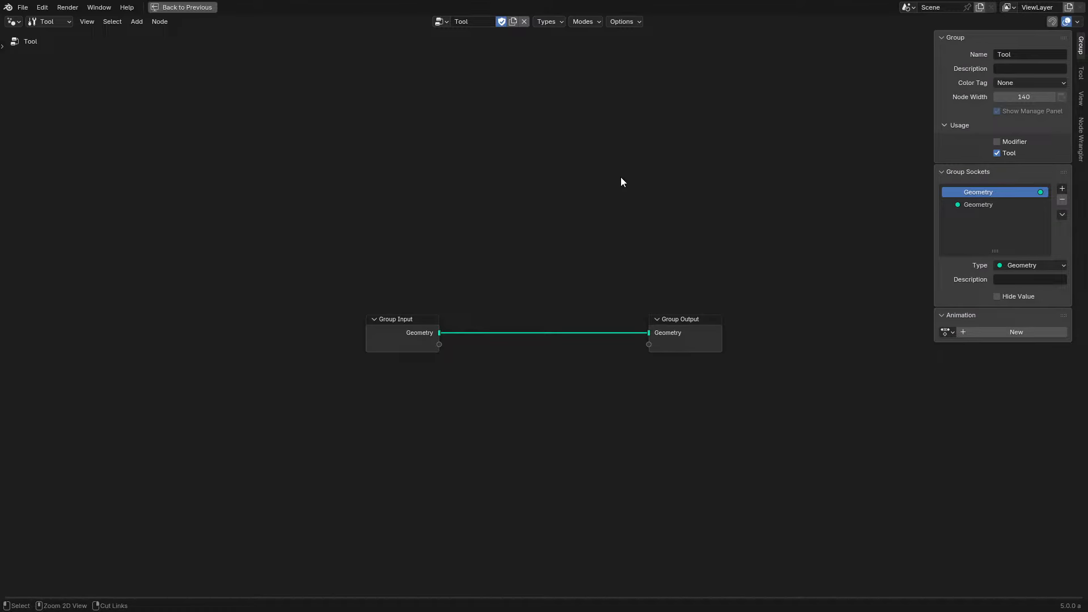
key(ctrl+space)
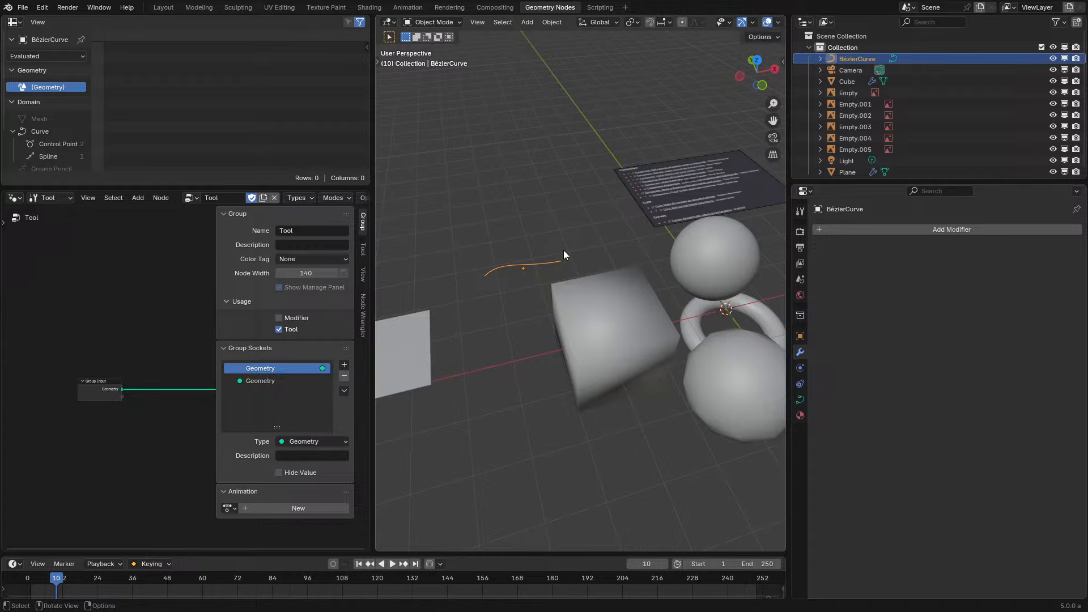
Check the tool node group's Types and Modes settings, and hide the node editor's sidebar
click(307, 198)
click(334, 197)
key(n)
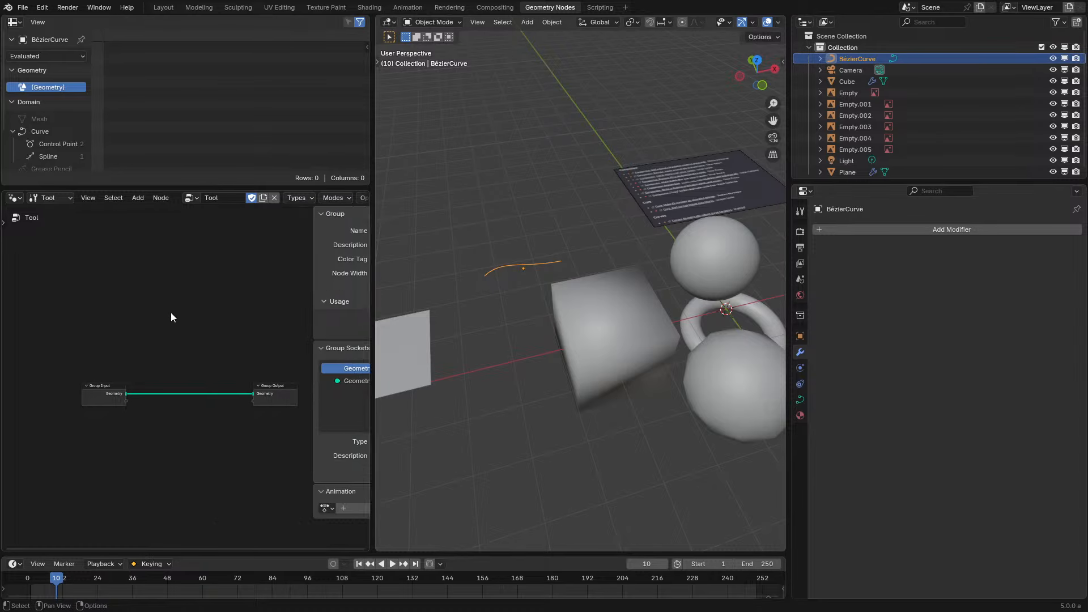
scroll(171, 312, up, 1)
Widen the 3D viewport by narrowing the node editor, and select the cube in top view
middle_drag(668, 210, 654, 253)
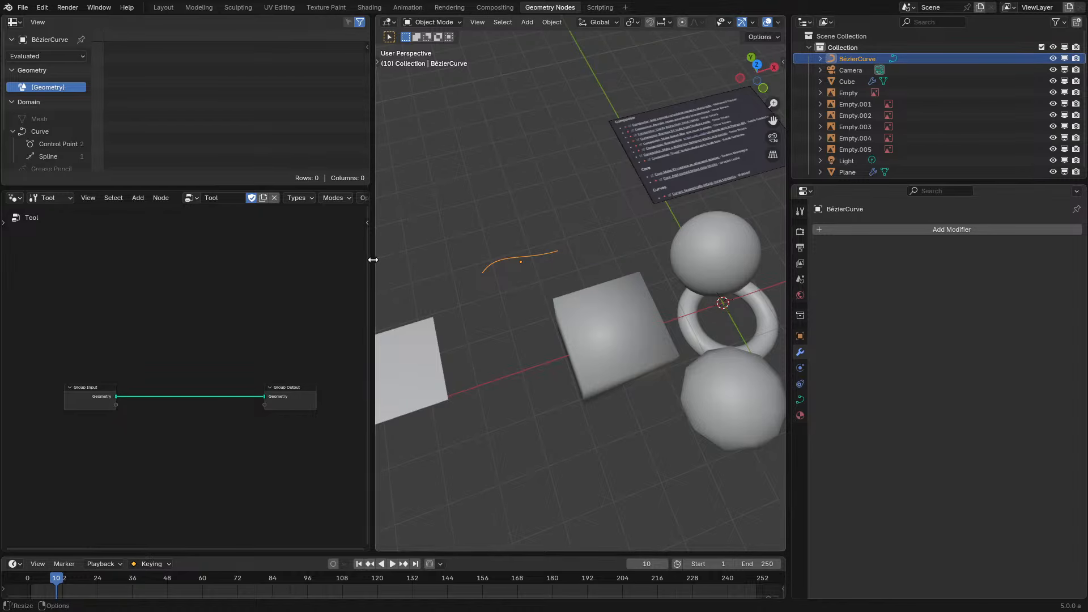
drag(372, 260, 270, 260)
key(KP_7)
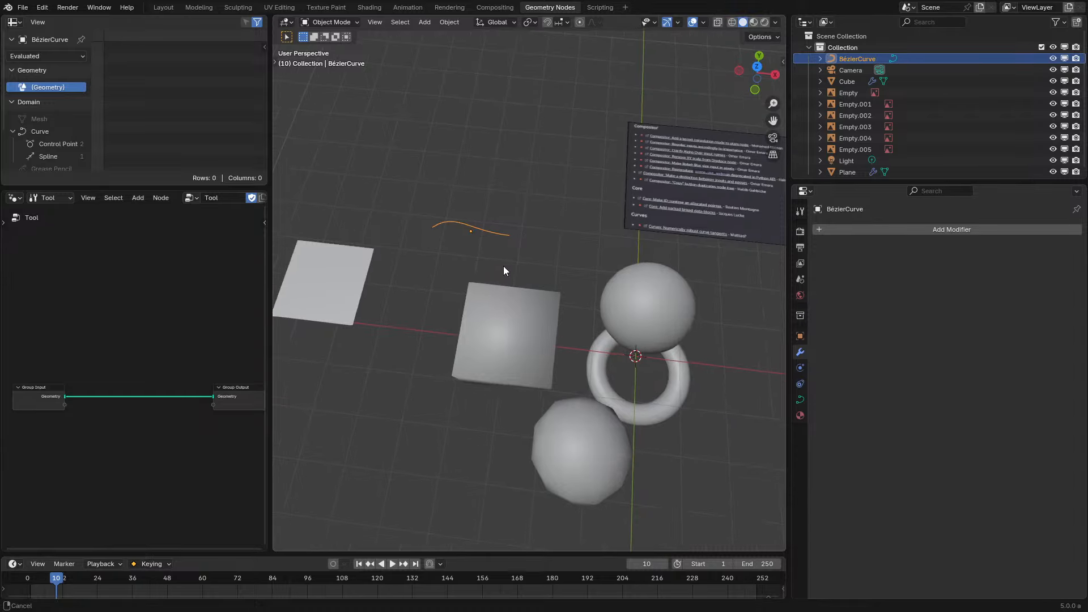
click(514, 353)
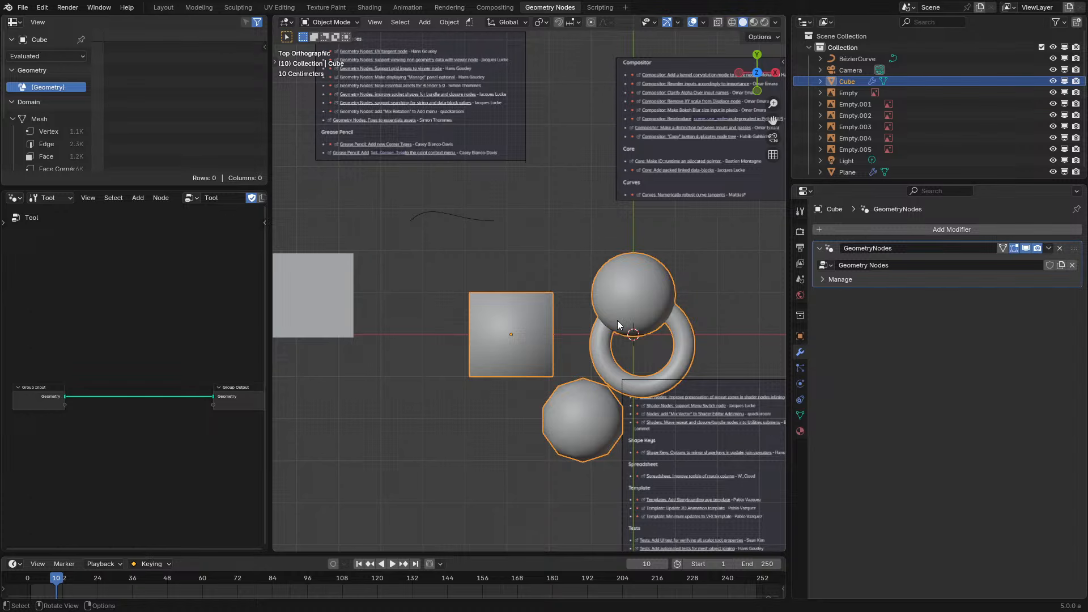
shift+middle_drag(618, 321, 591, 270)
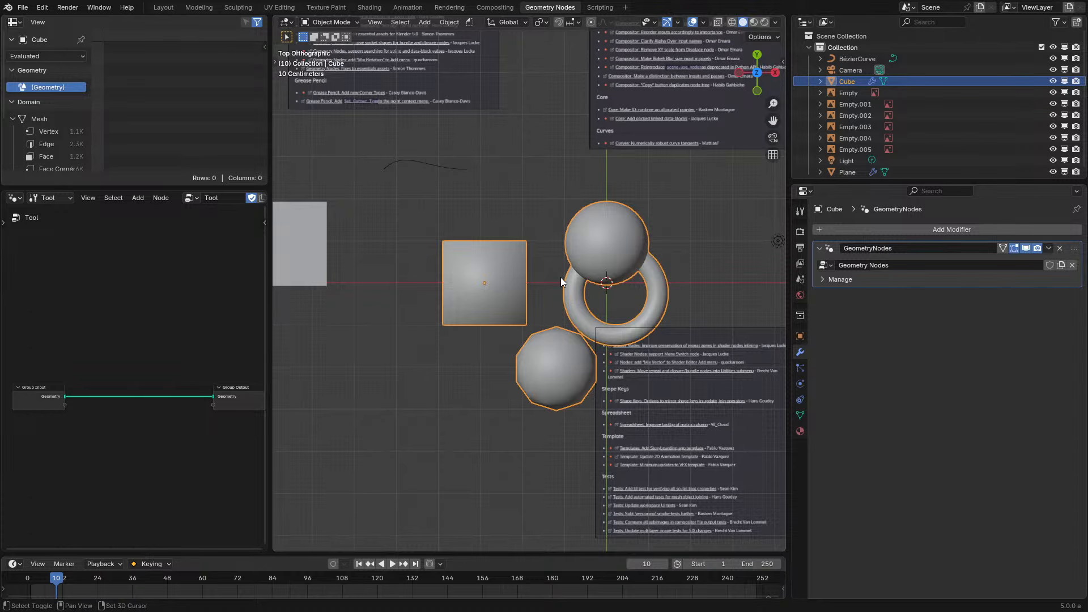
Add a Geometry Input modifier to the cube and pick the Plane as its input object
key(shift+a)
mouse_move(914, 224)
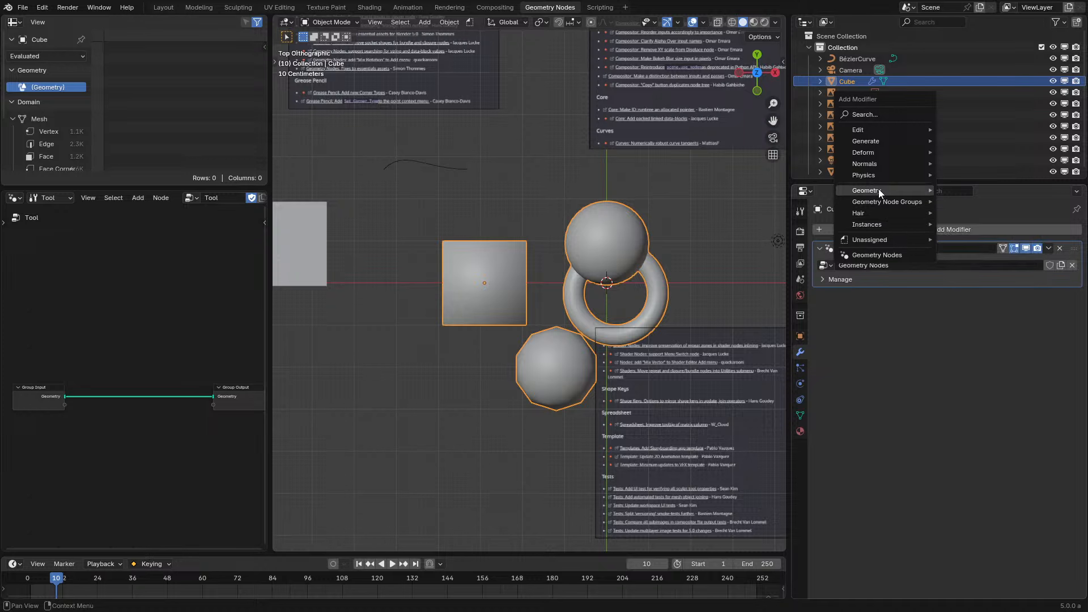
mouse_move(878, 190)
click(977, 190)
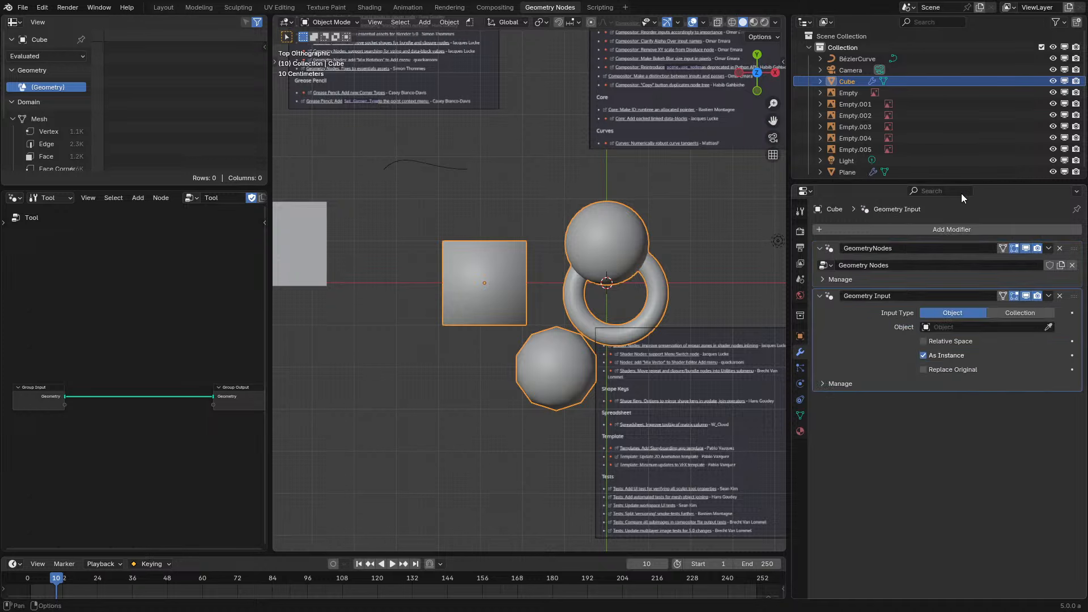
click(1049, 327)
click(309, 243)
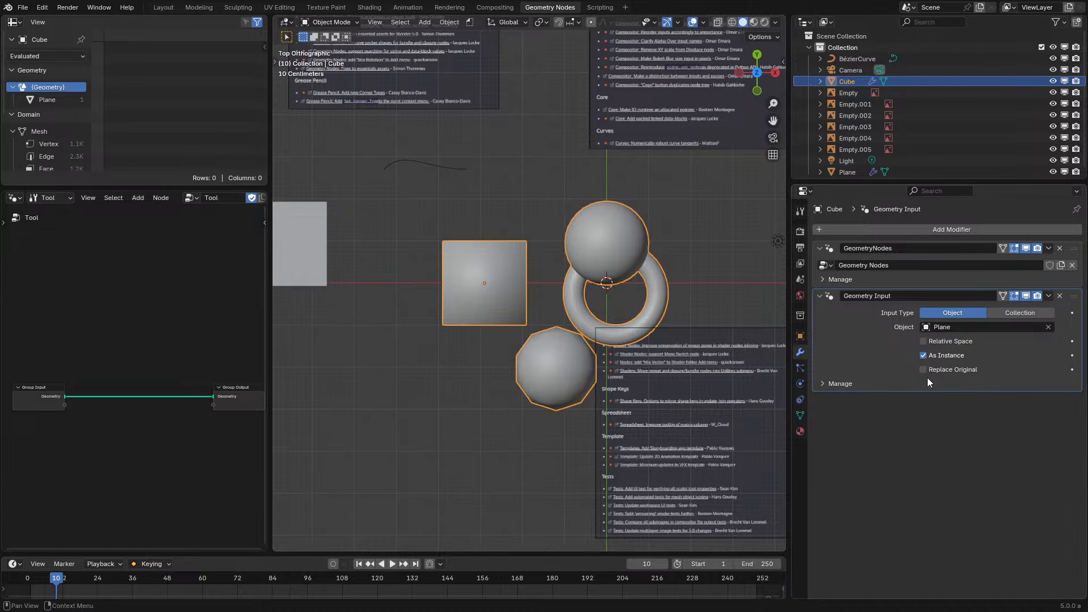
Expand the Geometry Input modifier's Manage section, disable As Instance, and enable Replace Original
click(893, 384)
click(927, 355)
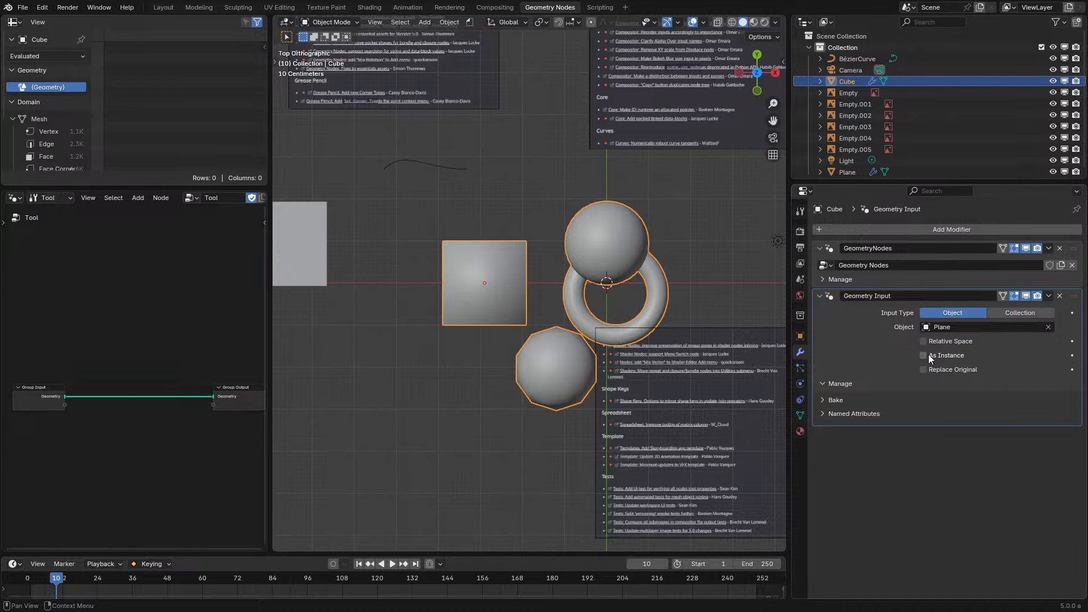
click(924, 370)
shift+middle_drag(489, 268, 577, 295)
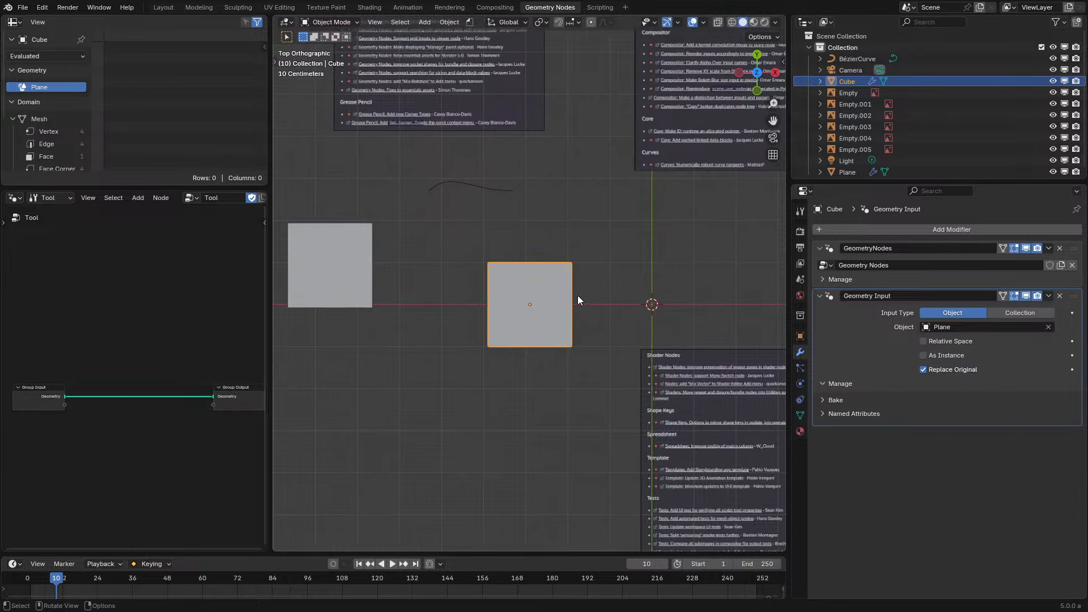
Test the Geometry Input modifier by toggling Replace Original, As Instance, Relative Space and the Collection input type, restoring each setting
click(932, 373)
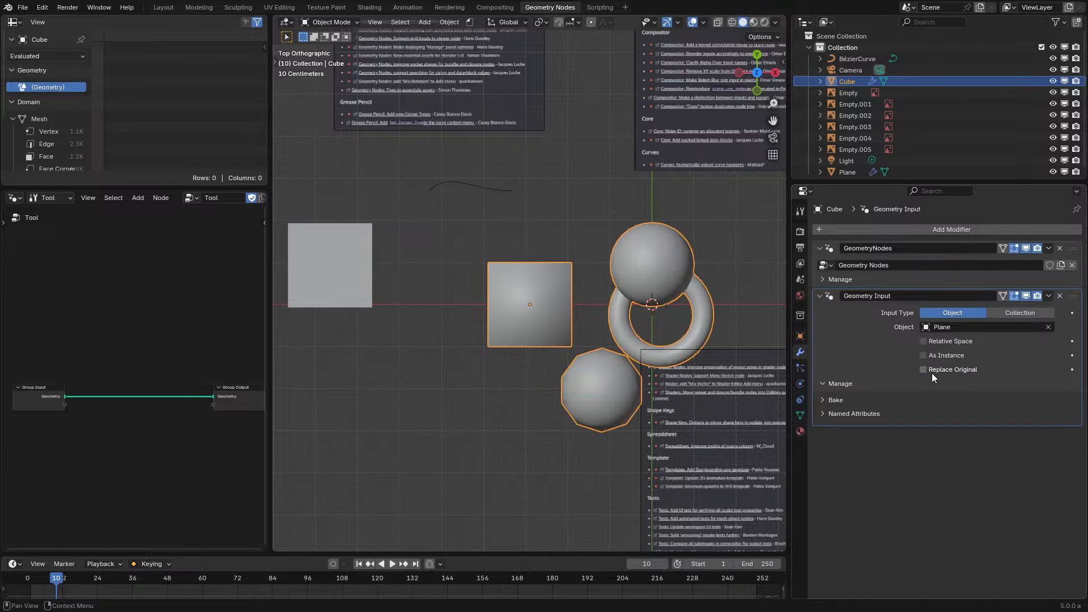
click(932, 373)
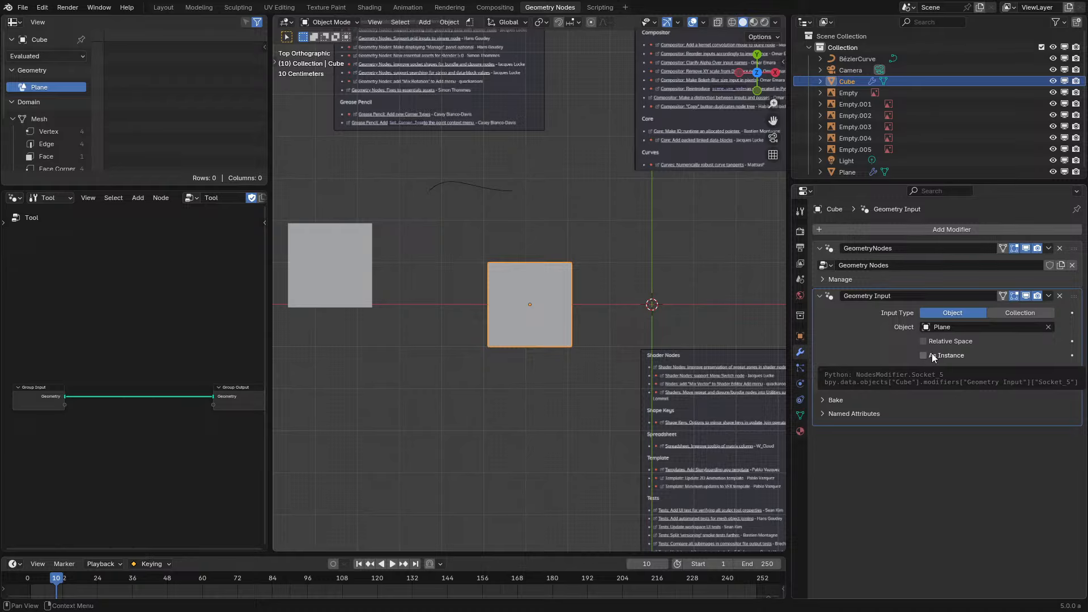
click(932, 354)
click(932, 354)
click(931, 341)
click(931, 341)
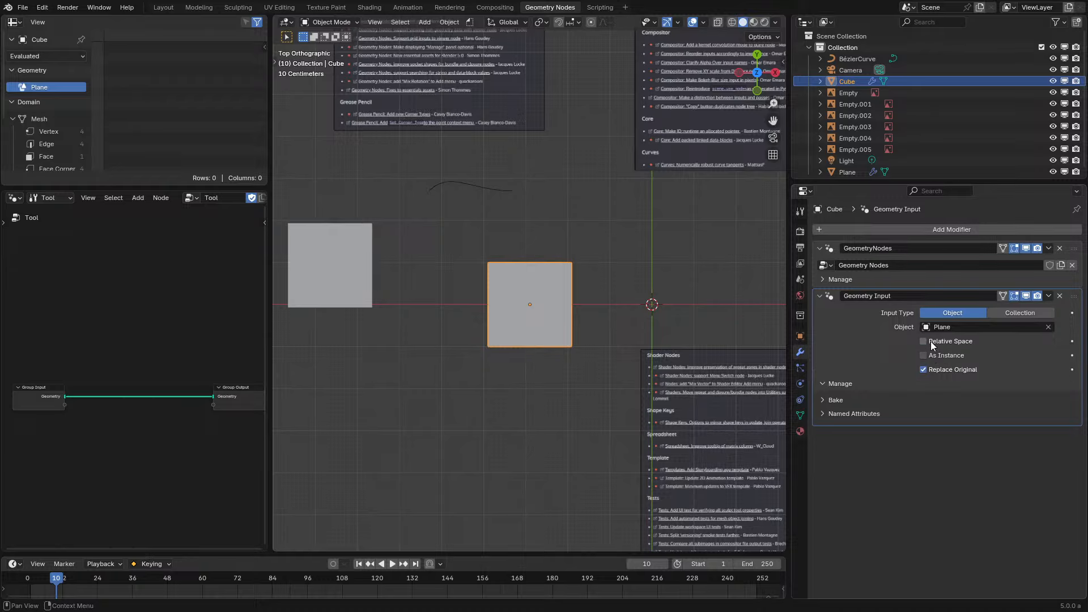
click(1020, 313)
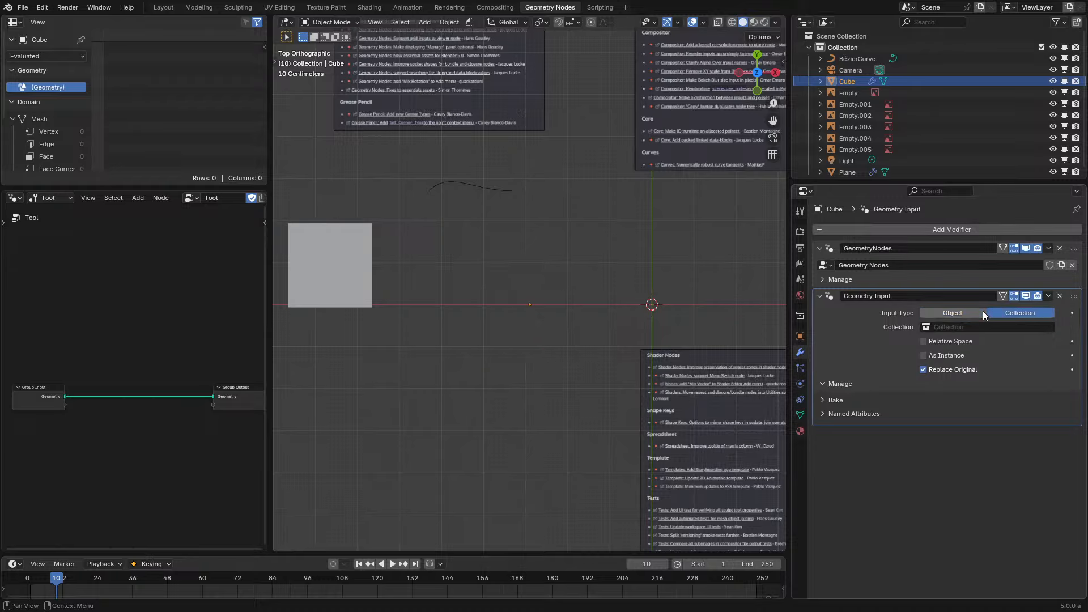
click(983, 311)
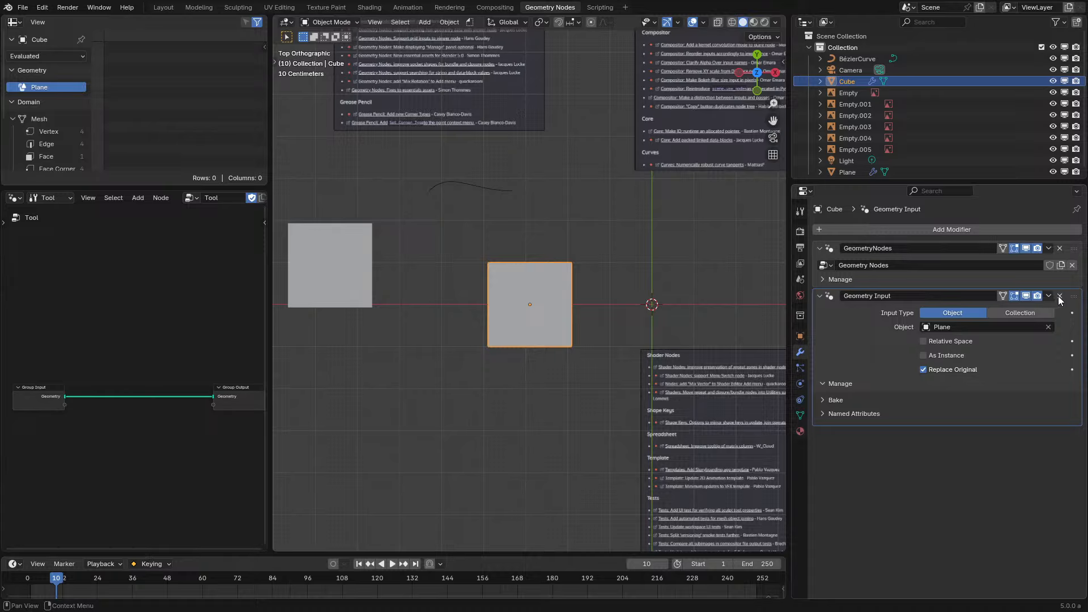
Remove the Geometry Input modifier from the cube
click(1060, 296)
click(937, 231)
mouse_move(937, 233)
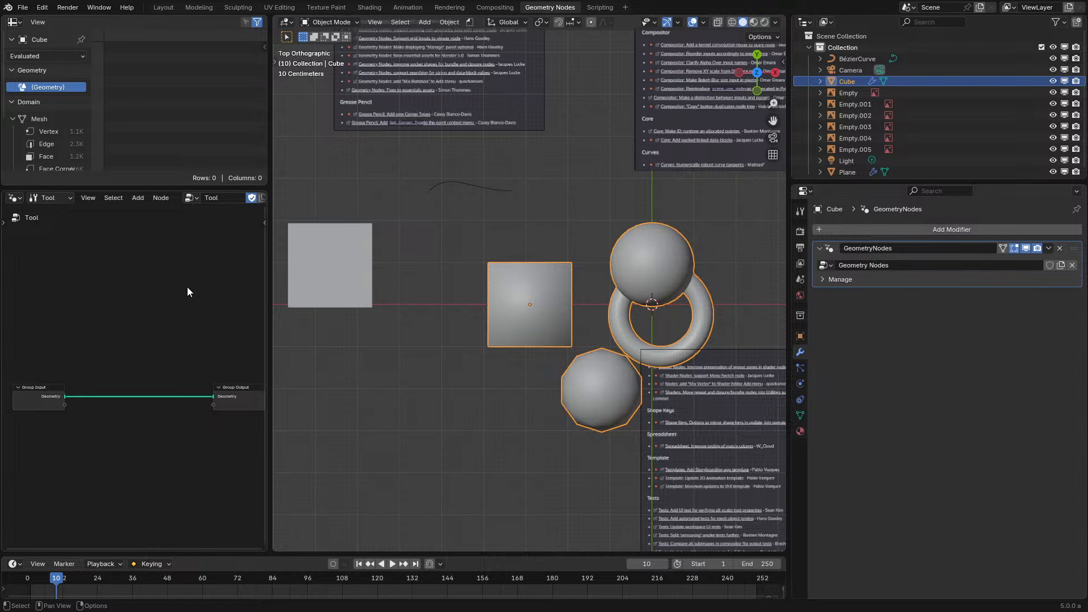
Switch the node editor to the Shader Editor and view the cube material's Principled BSDF node up close
click(14, 198)
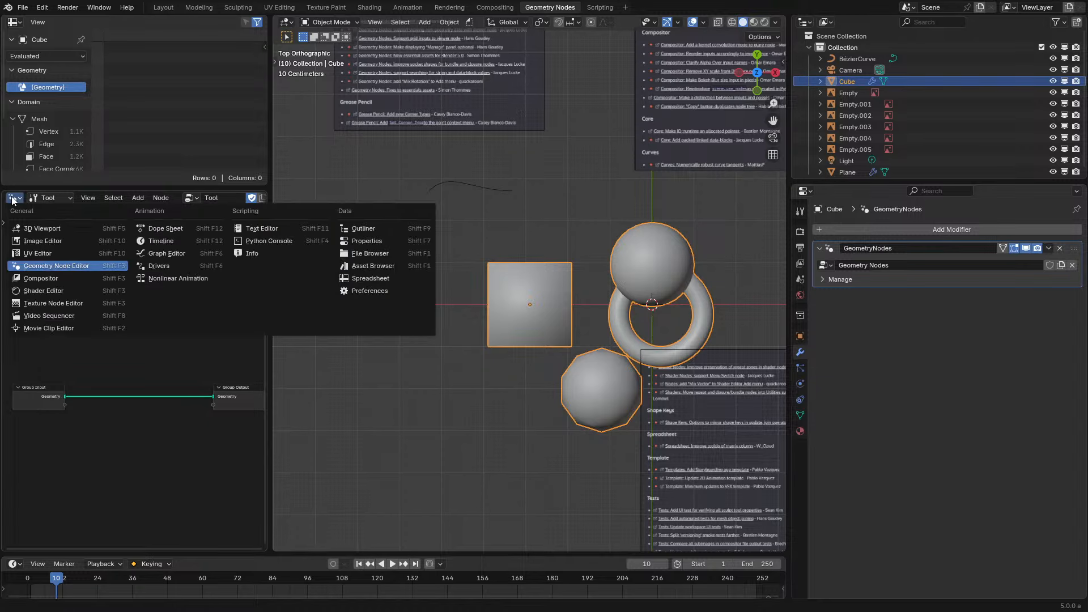
click(51, 266)
middle_drag(84, 386, 161, 408)
scroll(190, 335, up, 5)
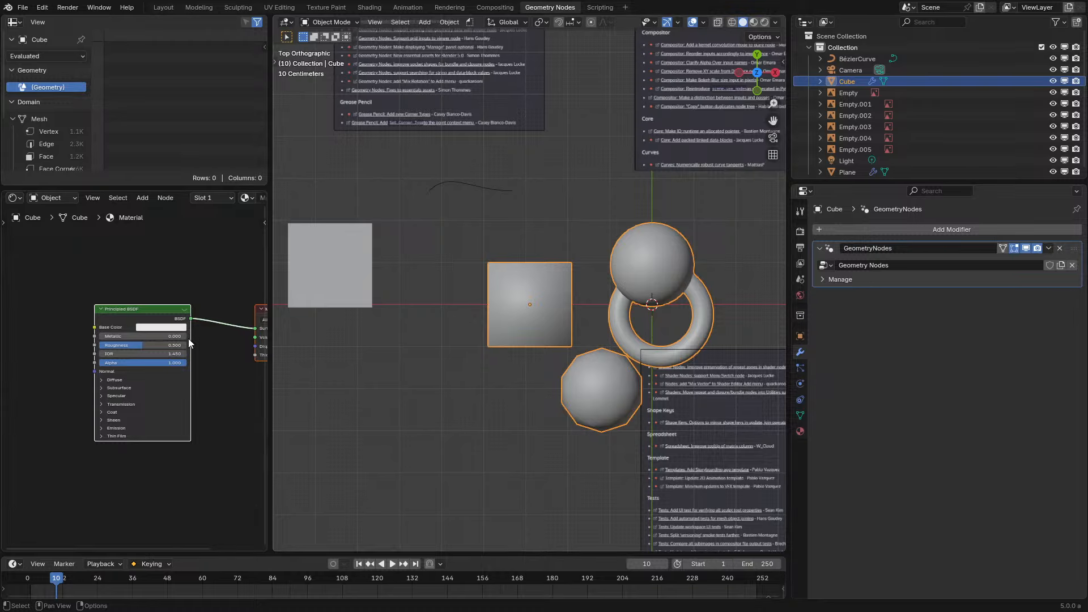
middle_drag(209, 388, 243, 414)
scroll(154, 383, up, 7)
Browse the modifier categories and add a Scatter on Surface modifier to the cube
click(893, 229)
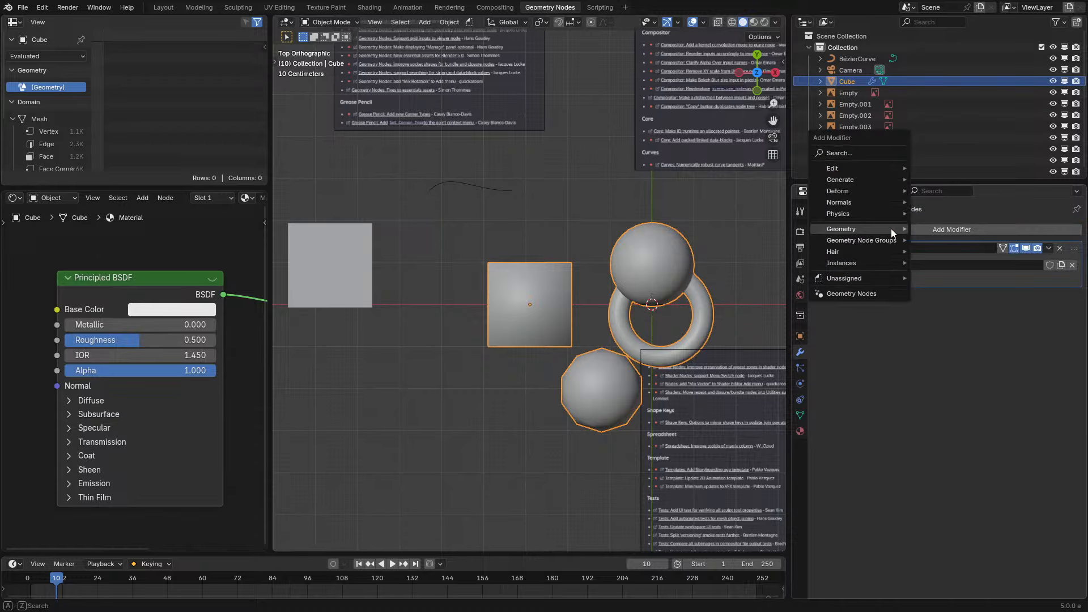
mouse_move(891, 229)
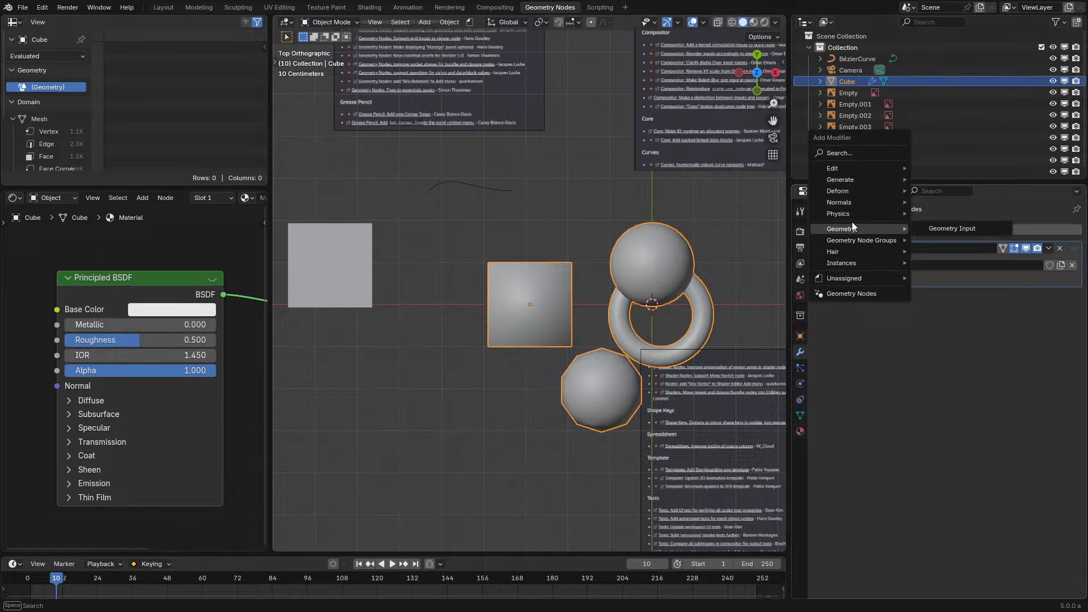
mouse_move(849, 214)
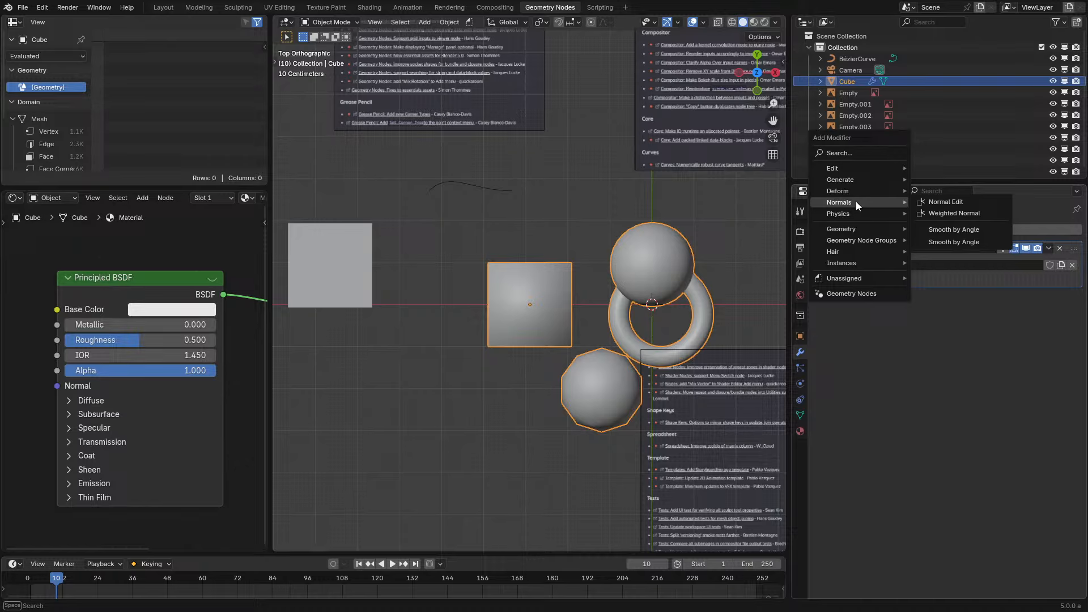
mouse_move(860, 189)
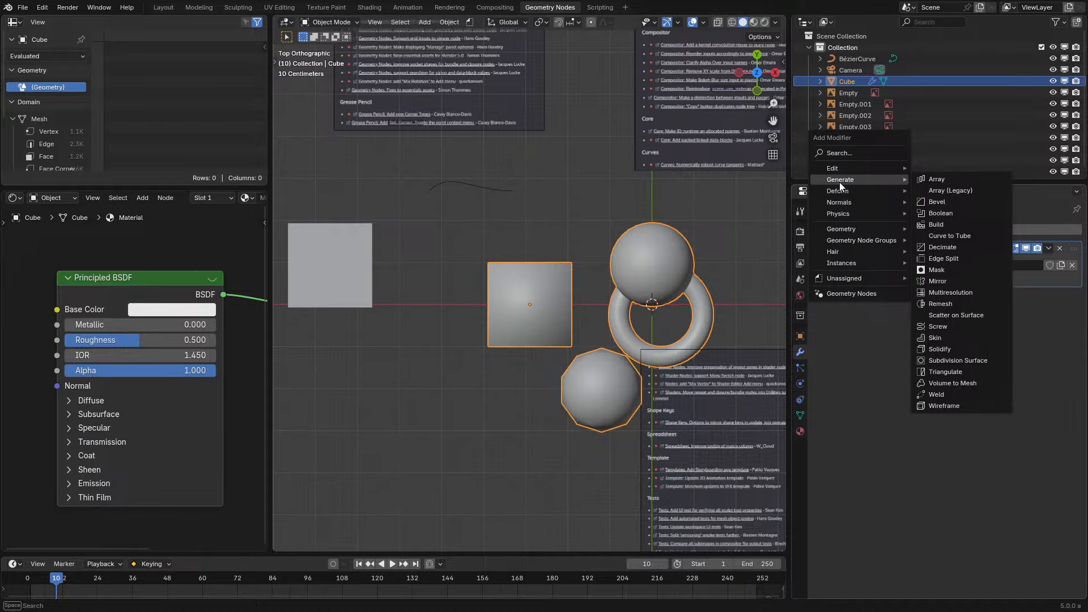
click(957, 315)
middle_drag(561, 351, 603, 332)
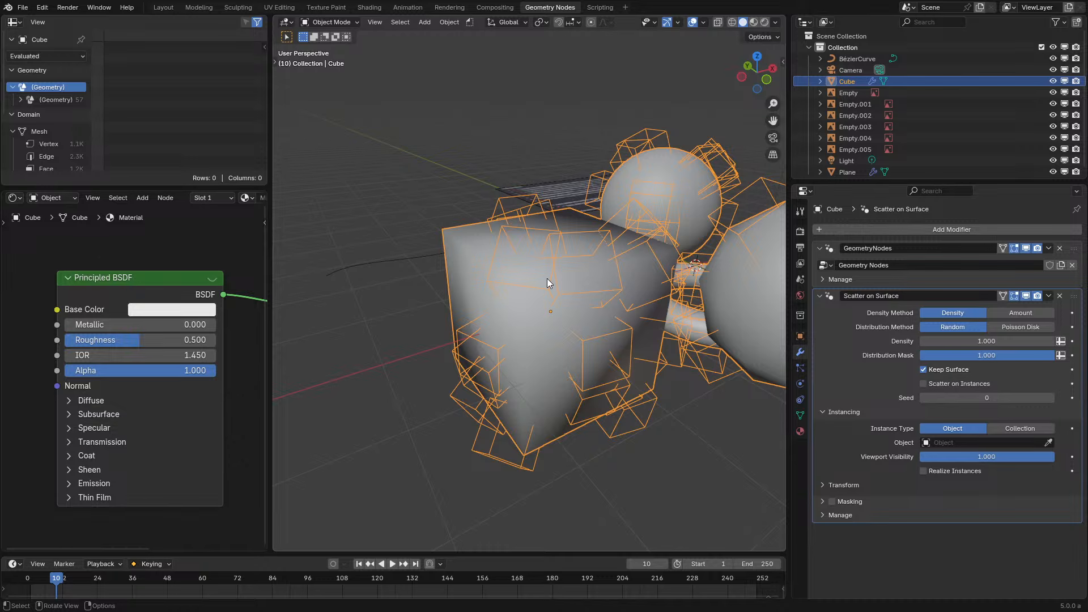
Inspect the Instances data of the cube's nested geometry in the spreadsheet, and enlarge the spreadsheet area
click(55, 104)
scroll(59, 153, down, 2)
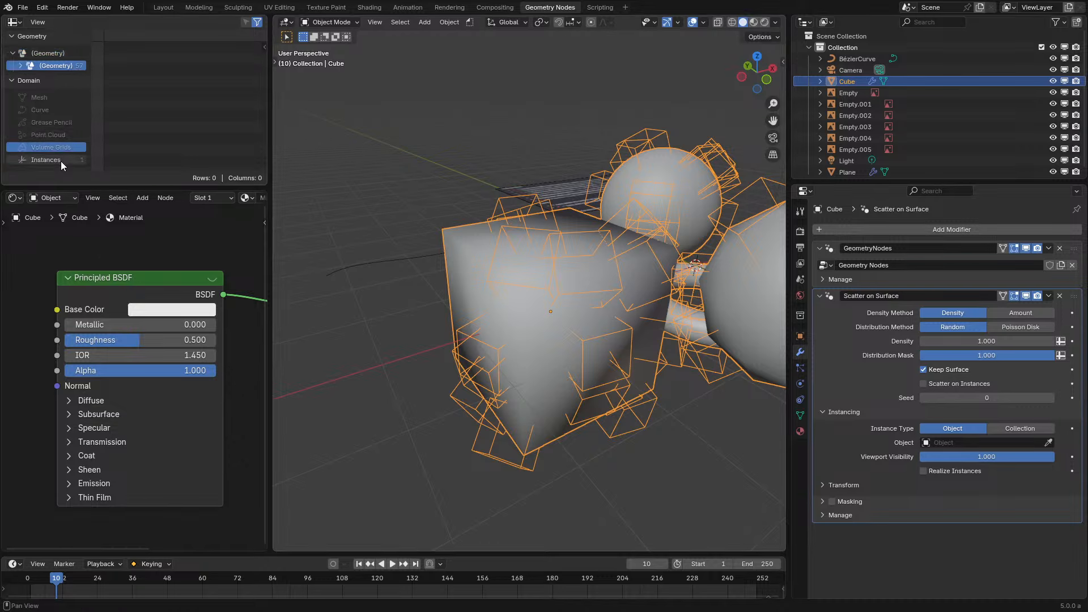
click(63, 160)
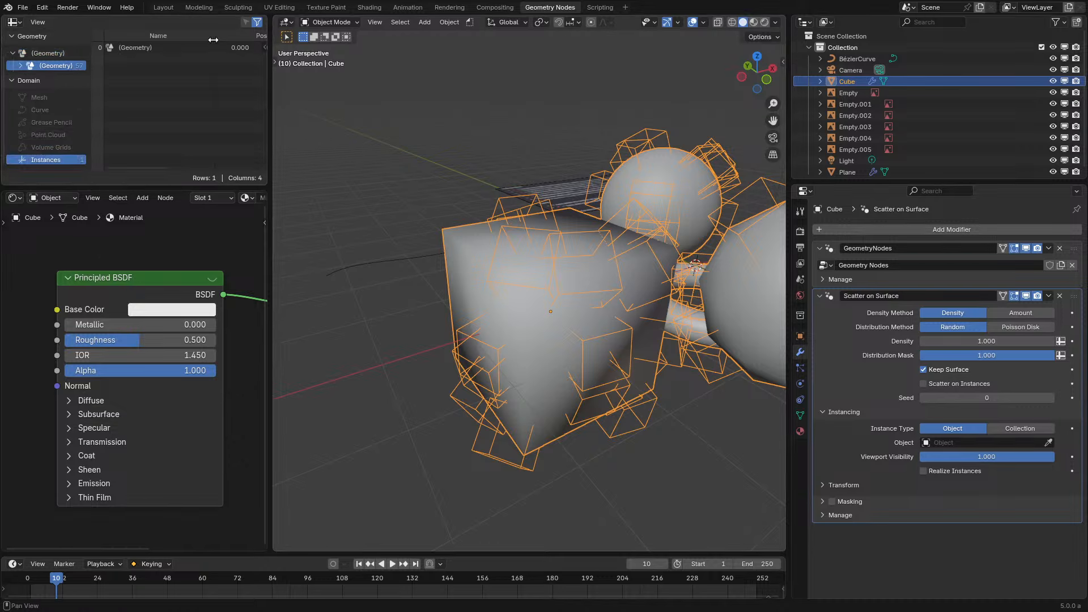
middle_drag(198, 48, 168, 126)
drag(175, 188, 176, 325)
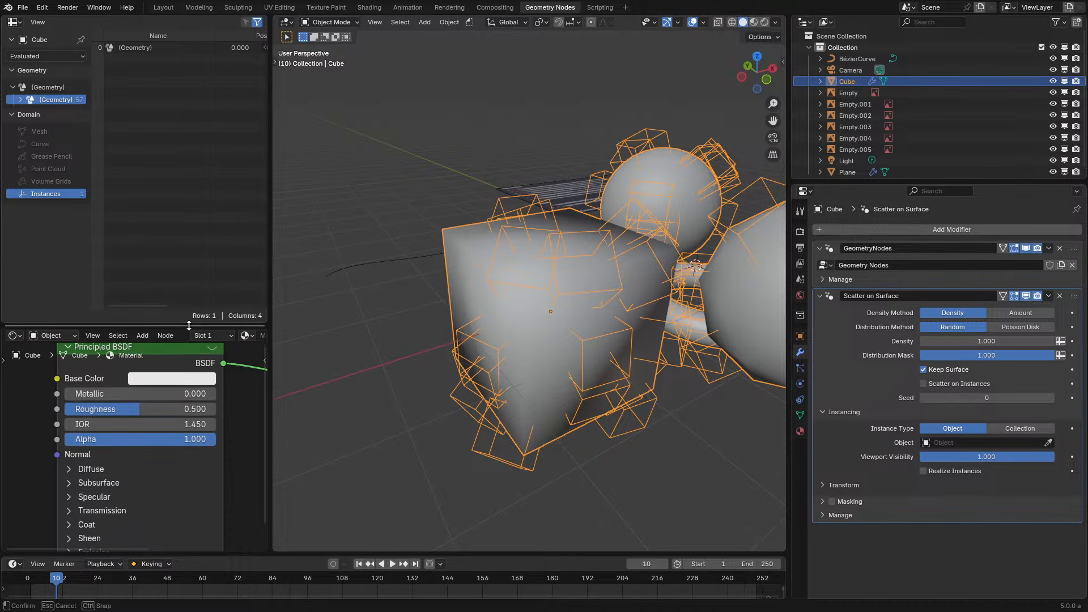
middle_drag(187, 119, 151, 134)
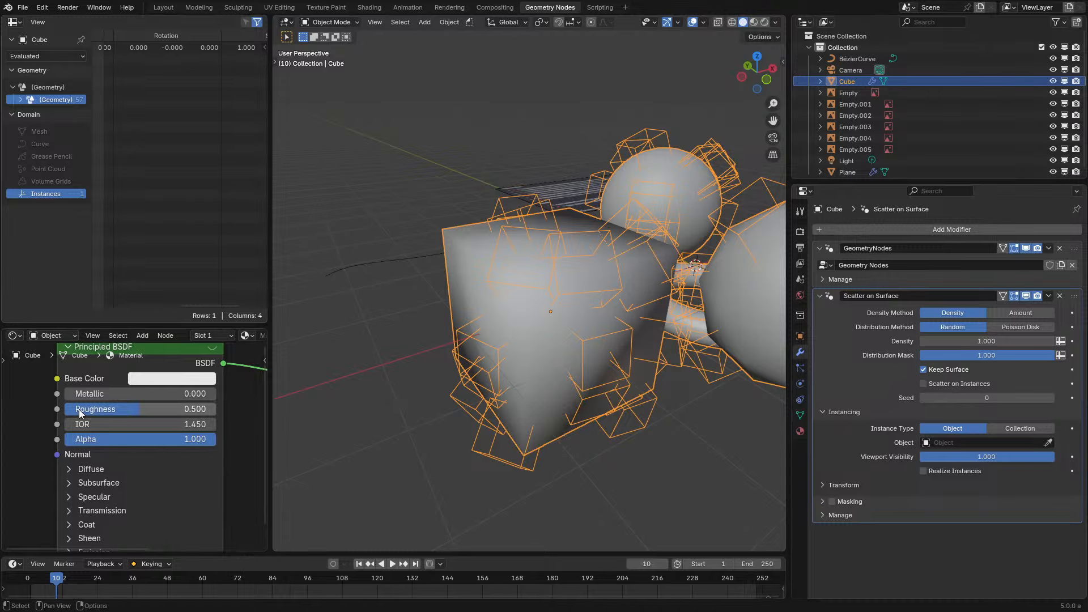
Switch the Shader Editor to the Geometry Node Editor and maximize it to show the Scatter on Surface node group
click(13, 336)
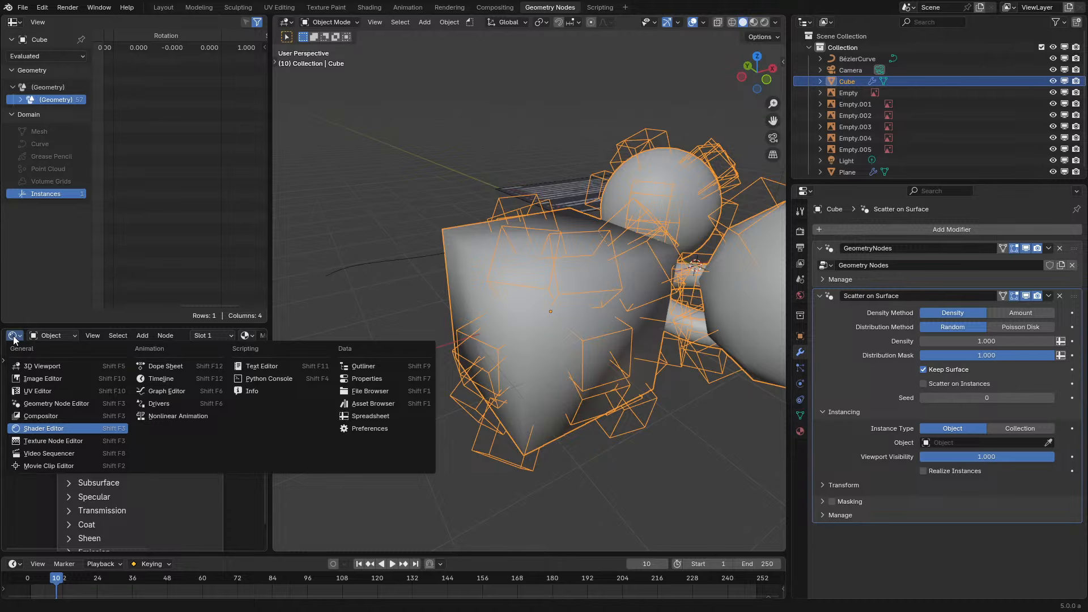
click(56, 403)
scroll(192, 458, down, 2)
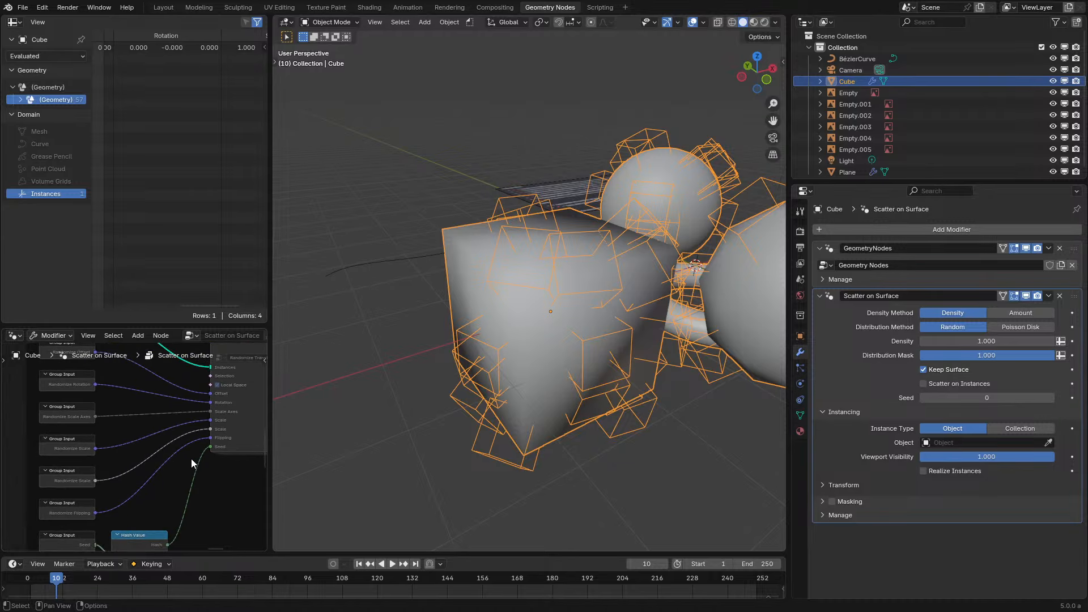
key(ctrl+space)
Examine the Scatter on Surface node tree, including its Randomization, Distribution and Amount frames, and restore the normal editor layout
scroll(751, 357, down, 6)
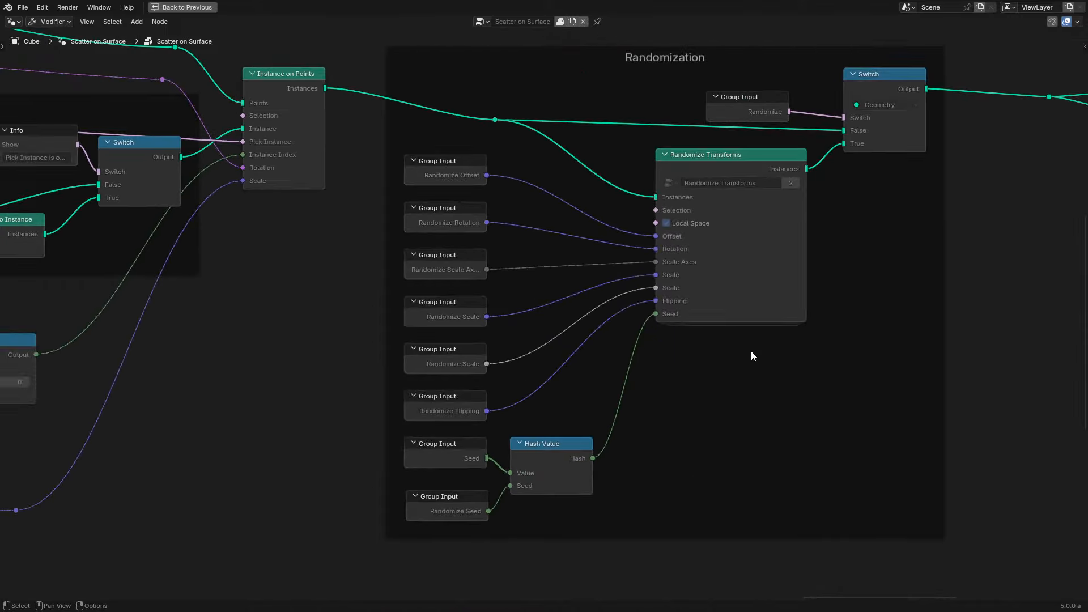
middle_drag(739, 308, 101, 359)
scroll(360, 352, down, 15)
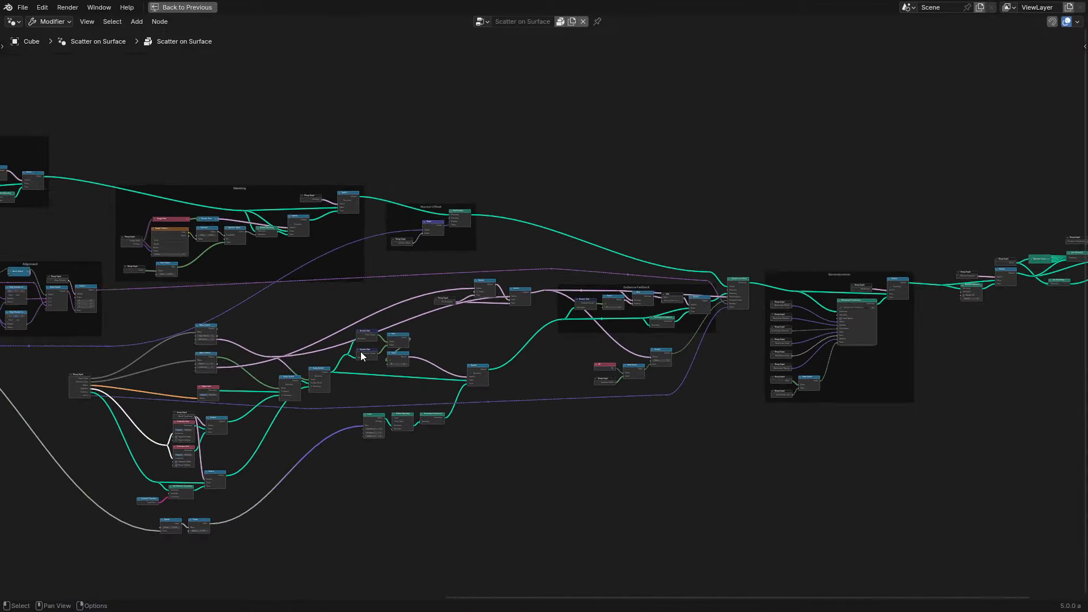
middle_drag(291, 357, 828, 339)
scroll(531, 315, up, 8)
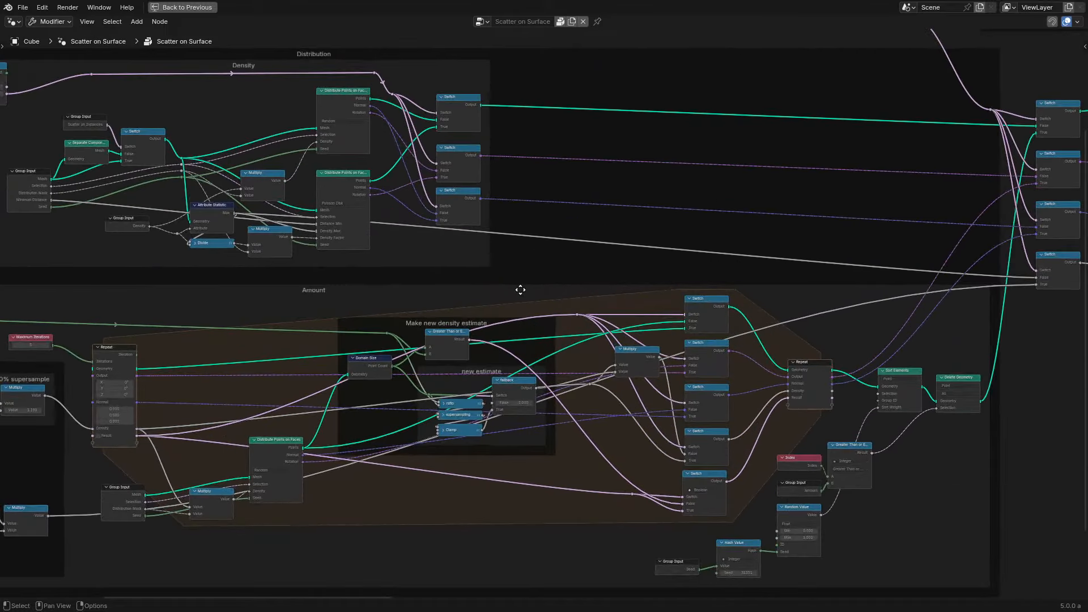
middle_drag(520, 290, 664, 238)
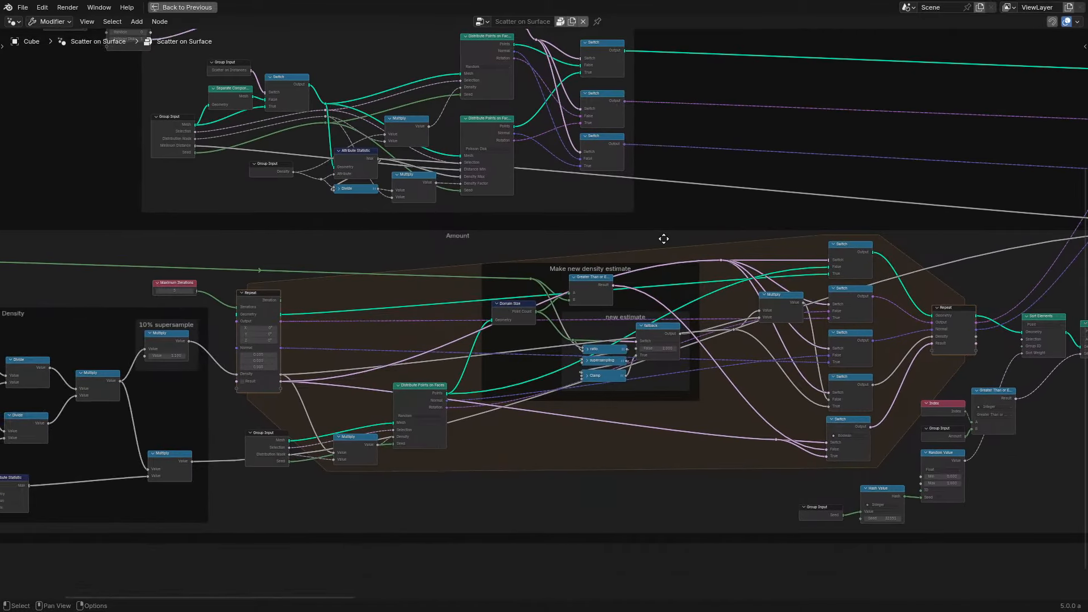
scroll(430, 247, up, 1)
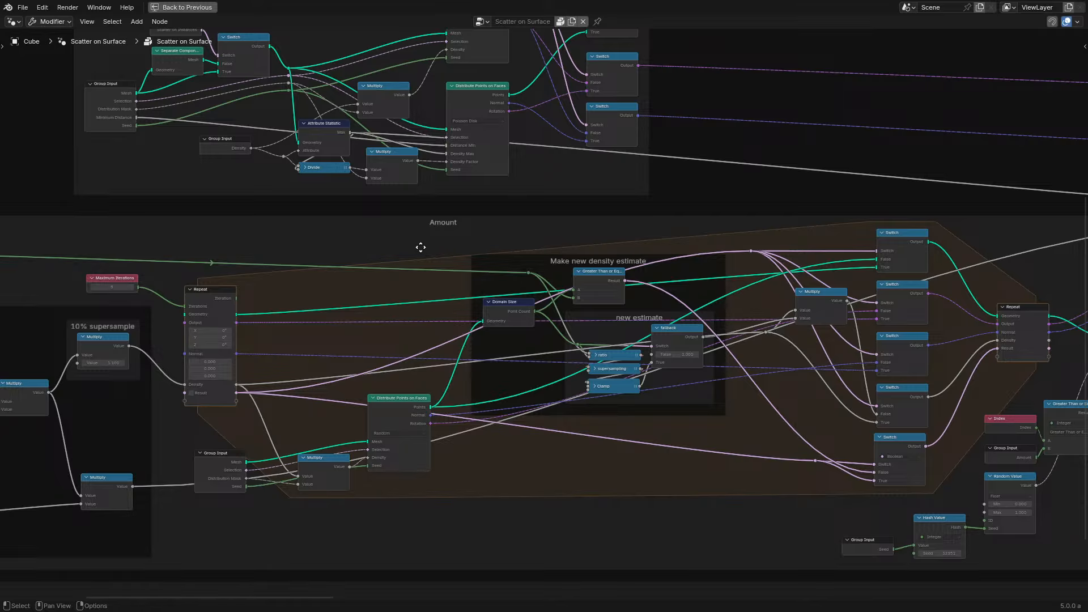
middle_drag(421, 247, 674, 252)
scroll(656, 240, up, 1)
scroll(642, 220, down, 2)
key(ctrl+space)
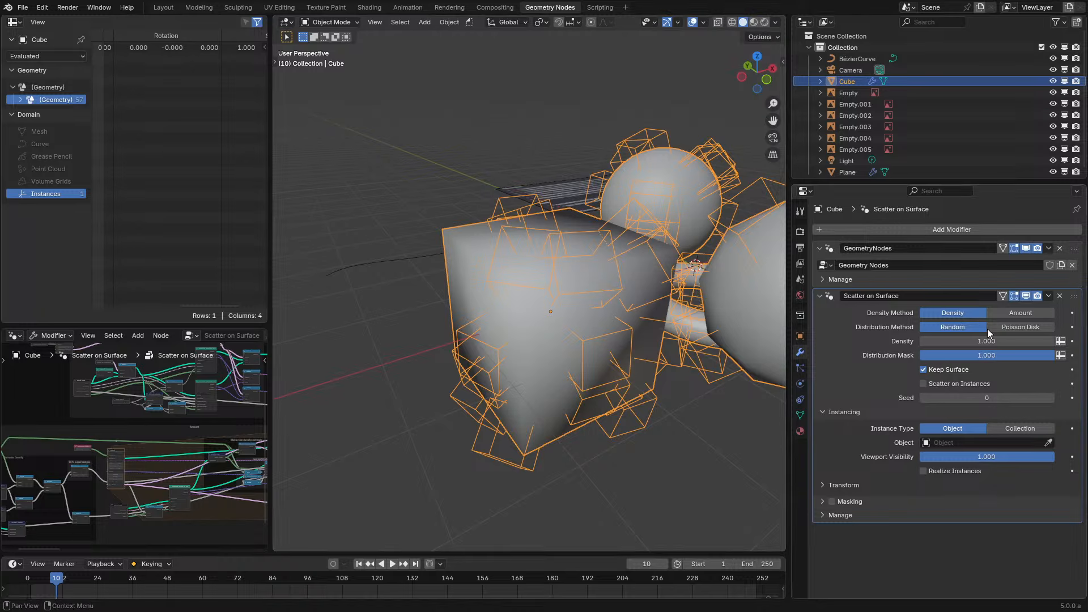
Switch the Scatter on Surface modifier's Density Method to Amount and adjust the amount value
click(1012, 312)
drag(1012, 327, 1048, 327)
Maximize the node editor and examine the Amount frame, from its density estimate and repeat zone to the Sort Elements and Delete Geometry nodes
key(ctrl+space)
scroll(583, 362, up, 3)
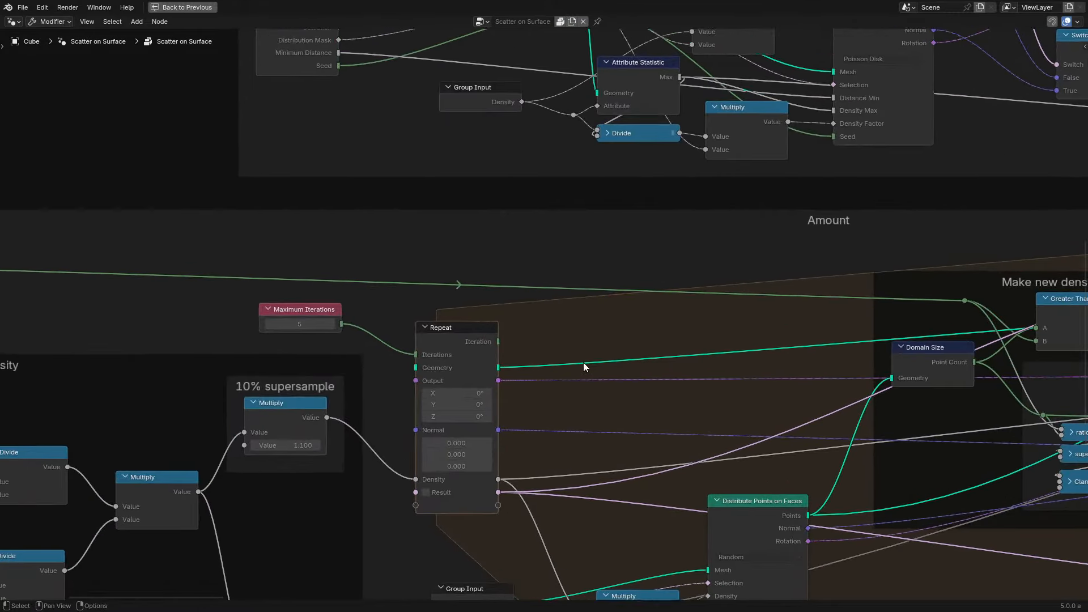
middle_drag(583, 362, 342, 290)
scroll(532, 309, down, 5)
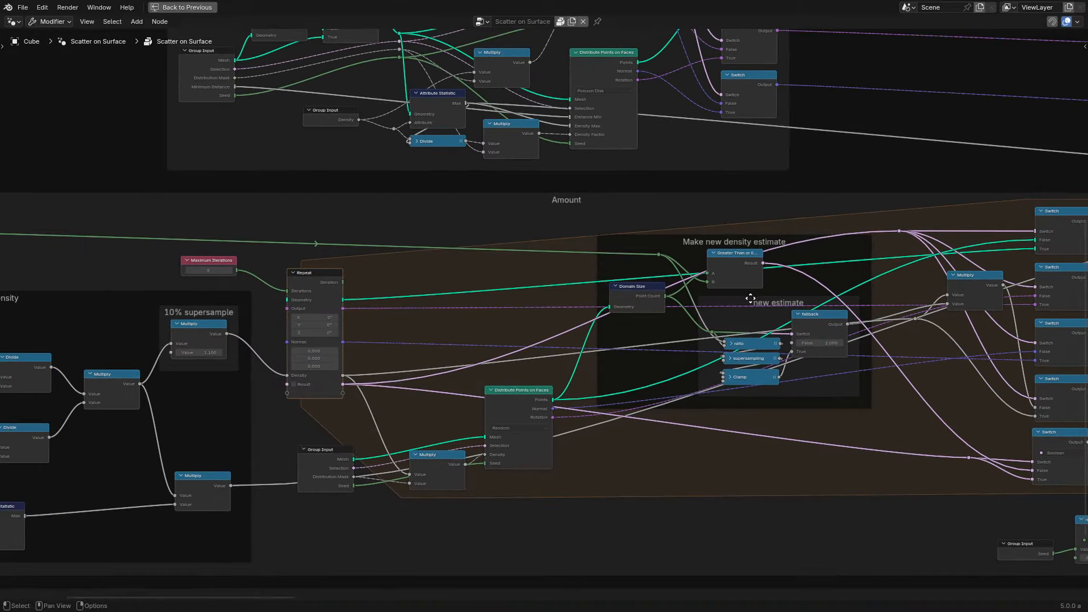
middle_drag(750, 299, 528, 281)
scroll(528, 283, up, 1)
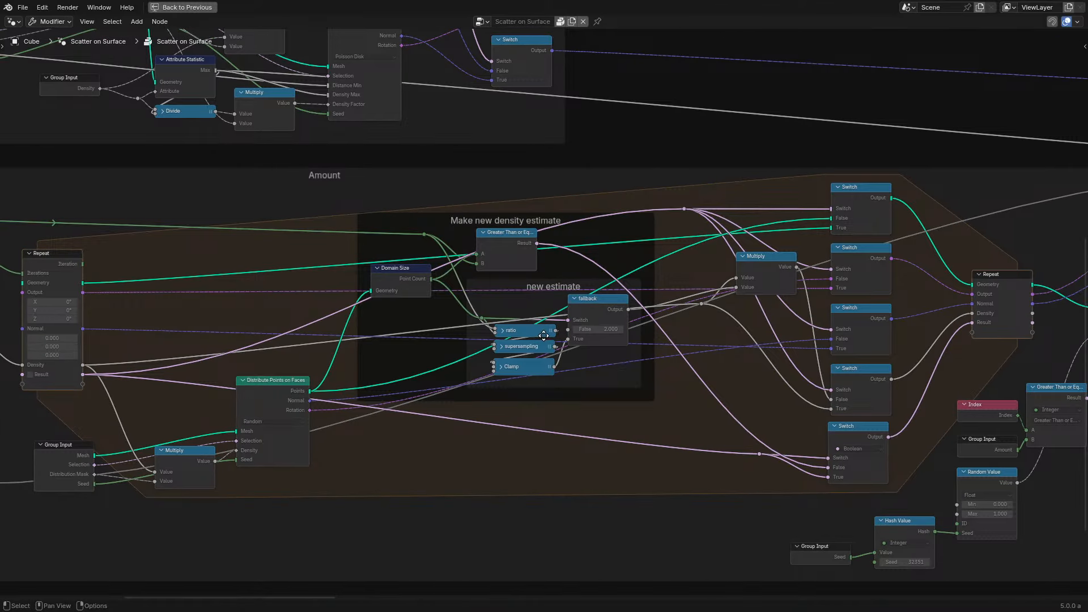
middle_drag(539, 336, 674, 308)
middle_drag(416, 305, 666, 279)
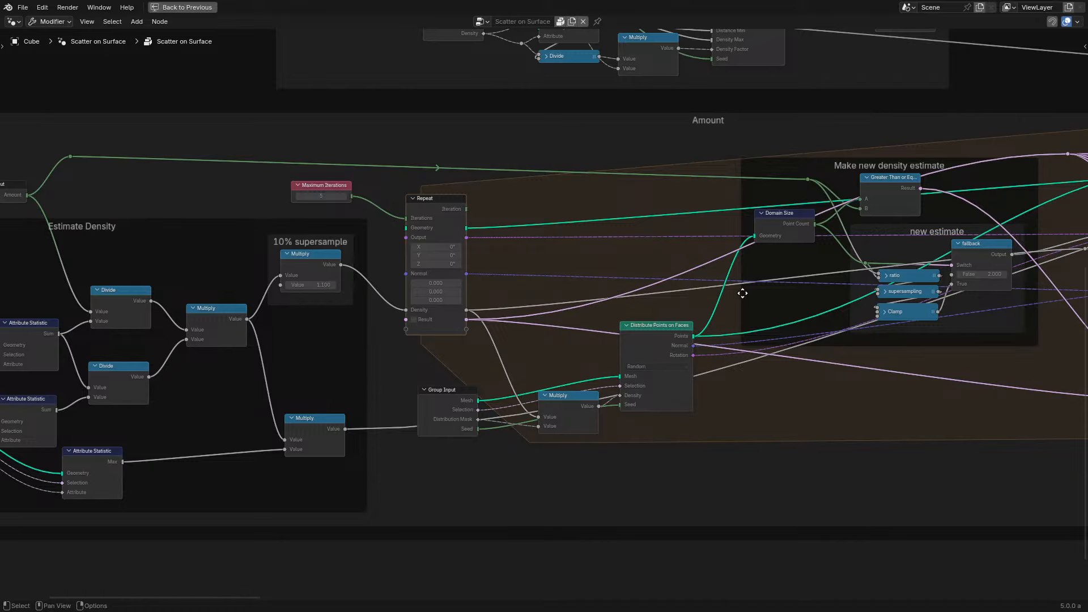
scroll(748, 284, down, 1)
scroll(839, 267, right, 5)
middle_drag(862, 280, 457, 258)
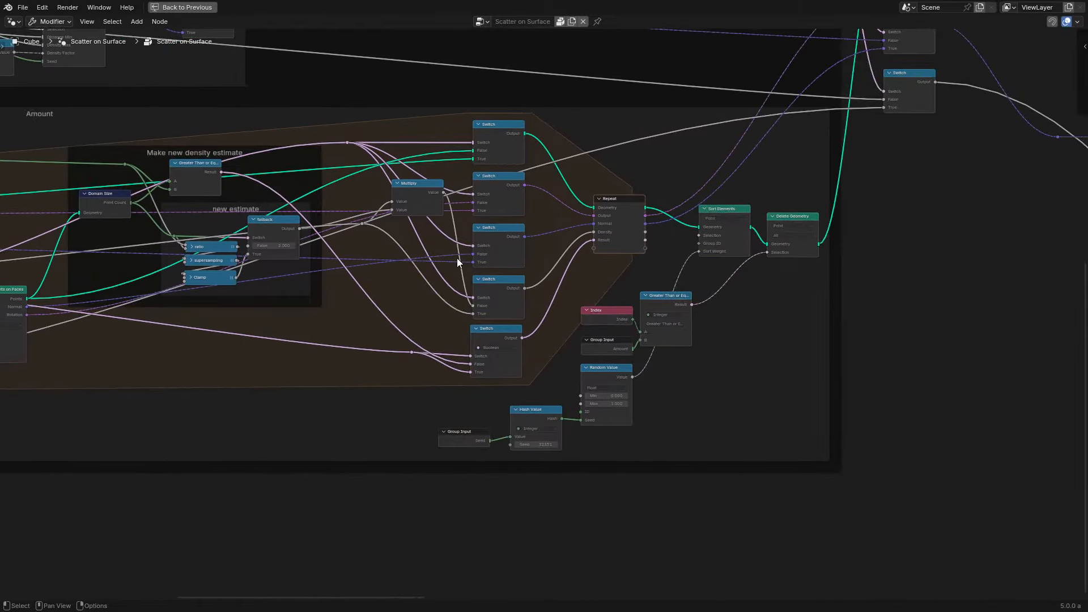
scroll(545, 237, up, 1)
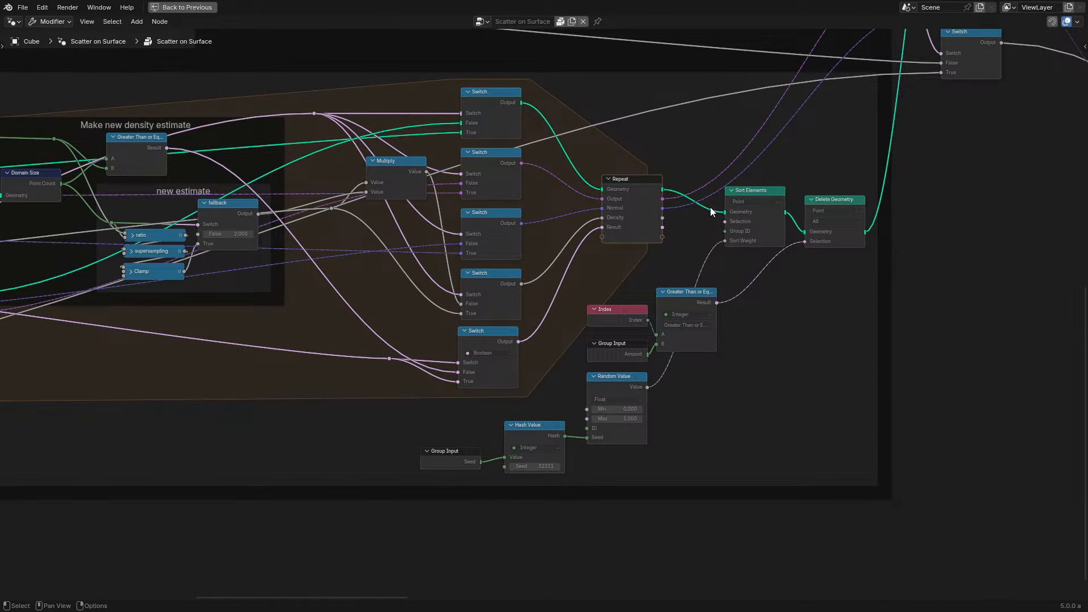
Follow the Amount frame's output links and examine the Density frame with its Random and Poisson Disk point distribution nodes
middle_drag(727, 219, 471, 403)
middle_drag(663, 238, 356, 579)
scroll(541, 309, down, 7)
middle_drag(446, 311, 855, 224)
middle_drag(474, 228, 598, 137)
scroll(631, 294, up, 1)
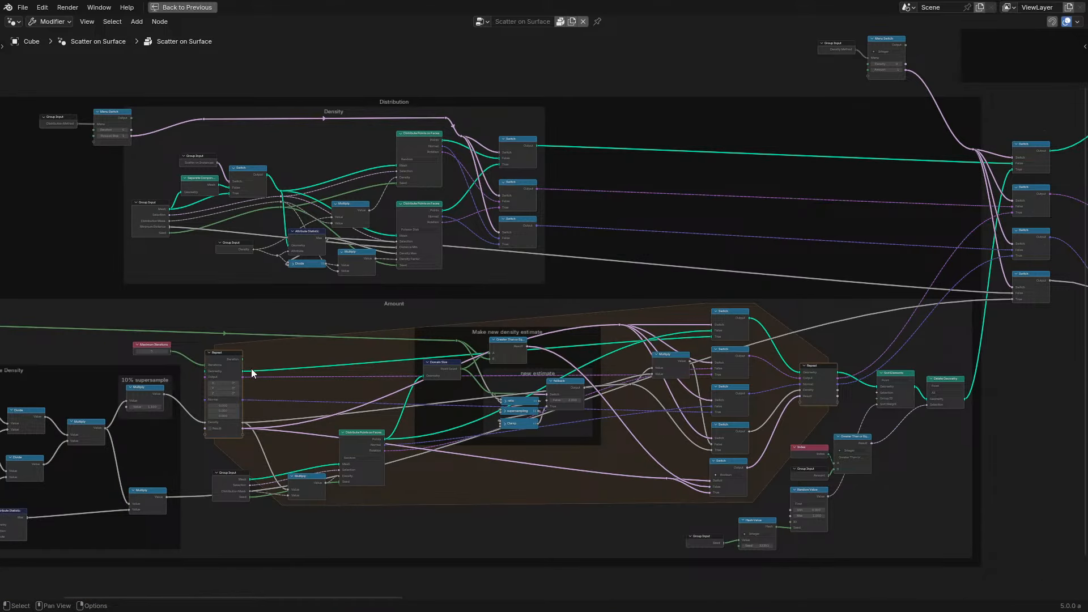
middle_drag(508, 306, 621, 415)
scroll(617, 355, up, 5)
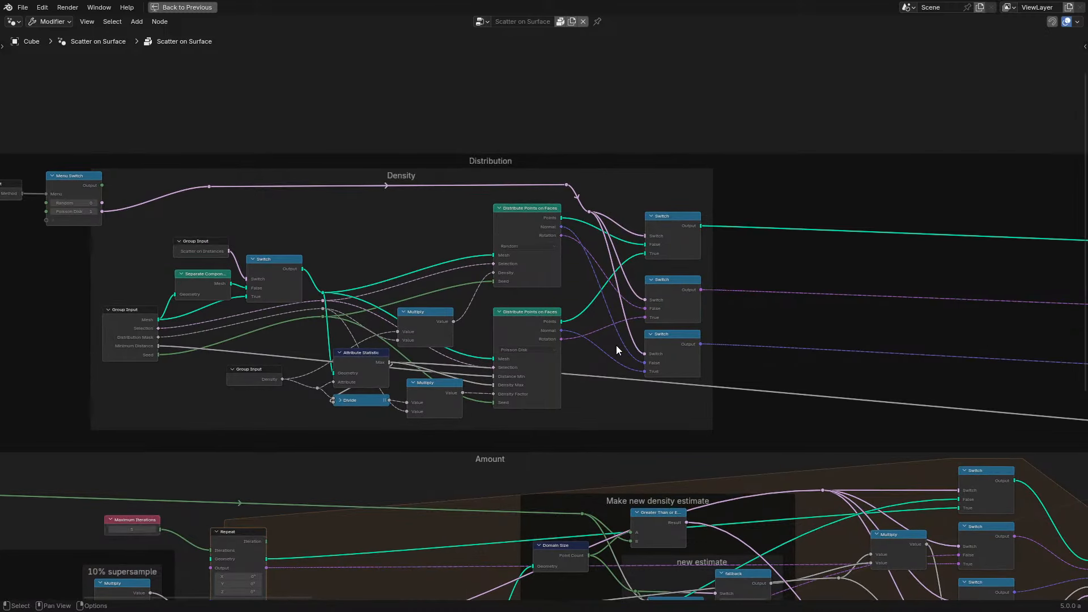
Examine the Scatter on Surface node tree from the Distribution frame to the menu and index switches for the instance inputs
scroll(616, 345, down, 8)
middle_drag(801, 308, 372, 246)
middle_drag(532, 277, 458, 176)
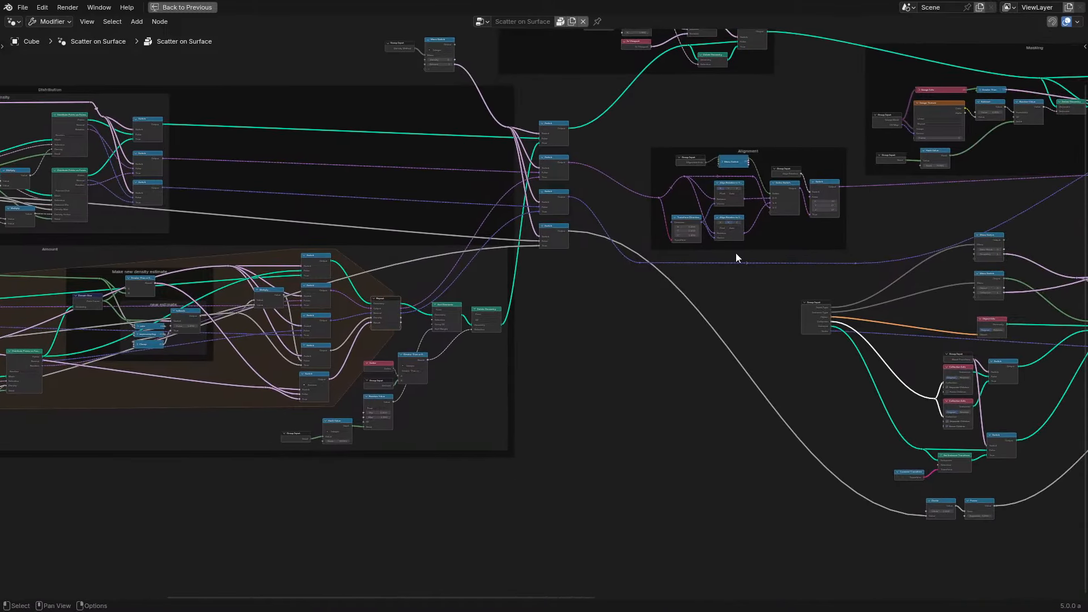
middle_drag(736, 258, 352, 315)
scroll(477, 355, up, 4)
middle_drag(478, 356, 431, 287)
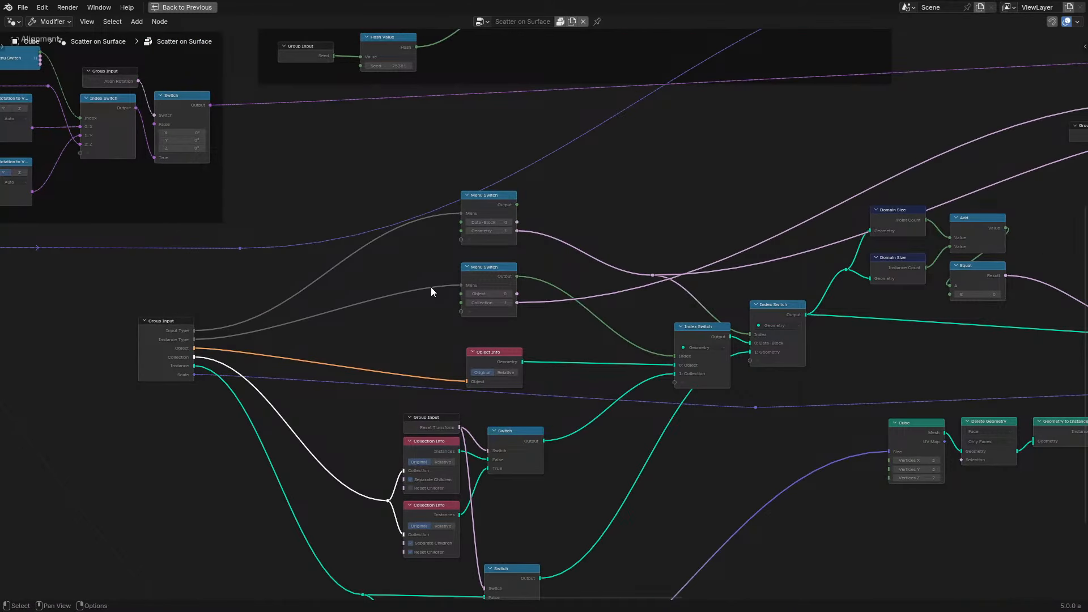
middle_drag(631, 399, 455, 348)
scroll(455, 348, up, 2)
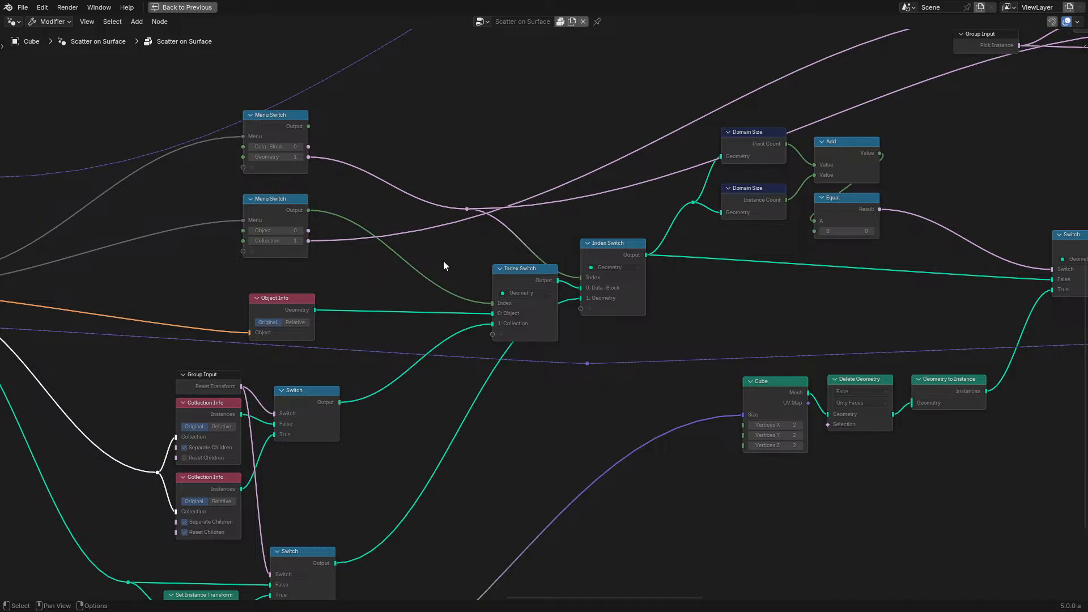
middle_drag(731, 271, 462, 321)
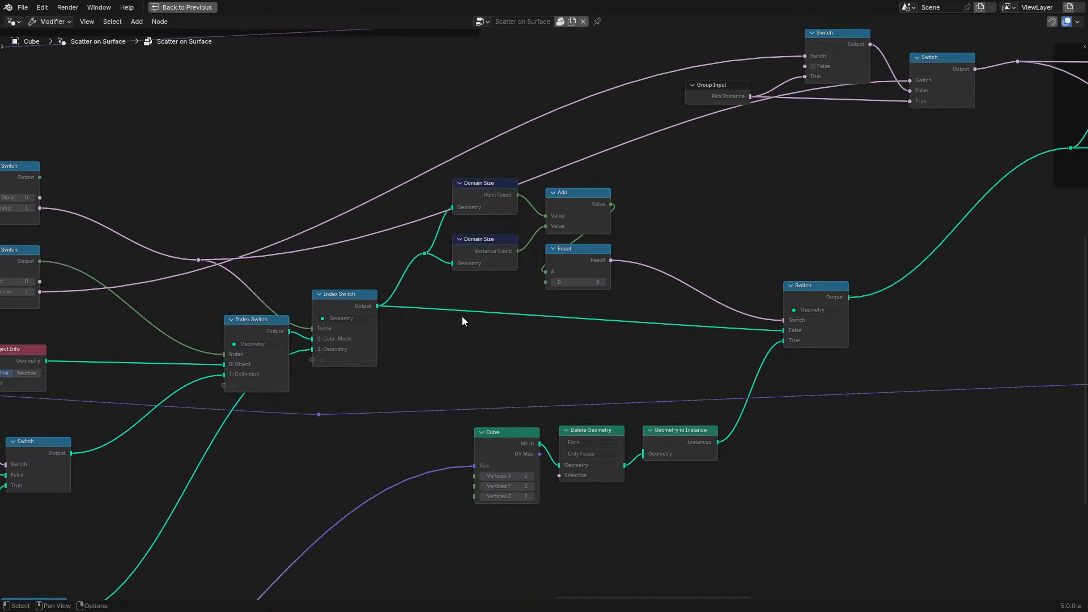
Examine the Pick Instance switches and the Instance Fallback frame feeding Instance on Points, and restore the full workspace layout
middle_drag(617, 281, 180, 399)
middle_drag(526, 327, 250, 388)
middle_drag(551, 346, 469, 375)
scroll(468, 374, up, 2)
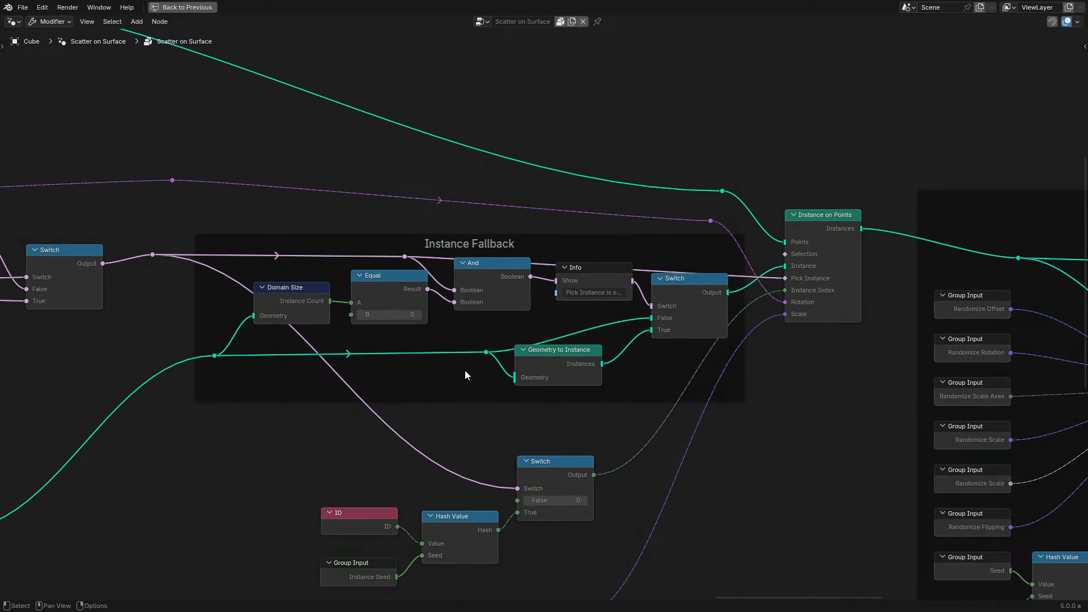
middle_drag(268, 317, 349, 297)
scroll(268, 321, down, 2)
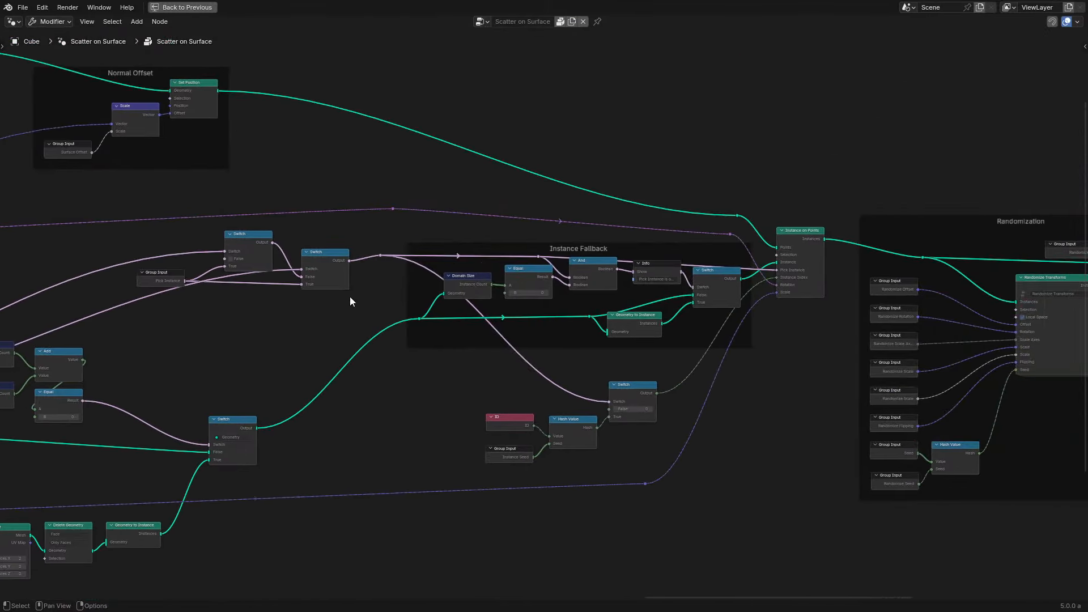
scroll(349, 297, up, 2)
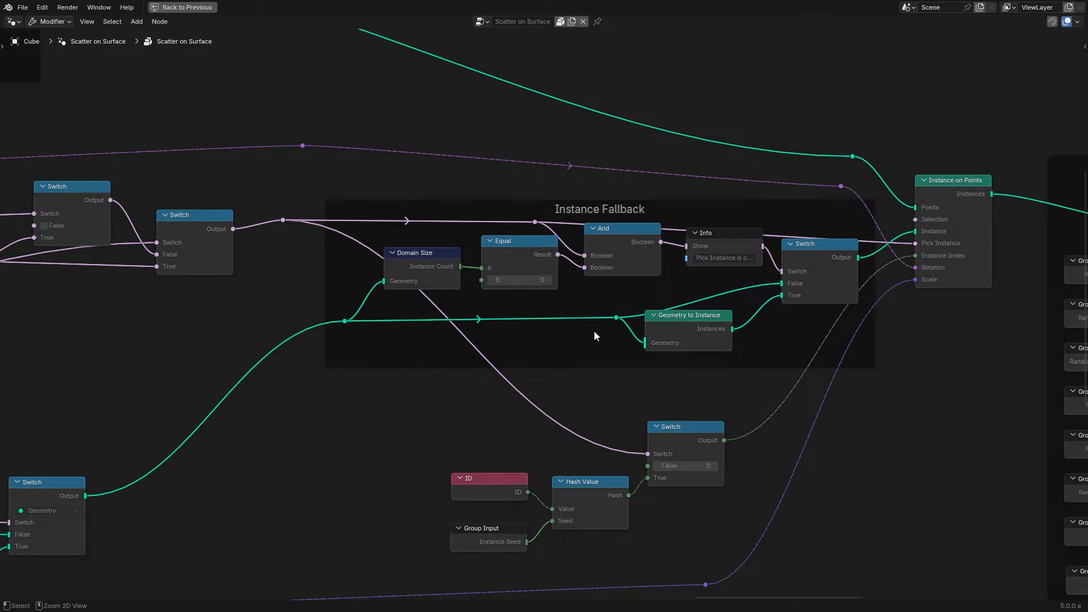
key(ctrl+space)
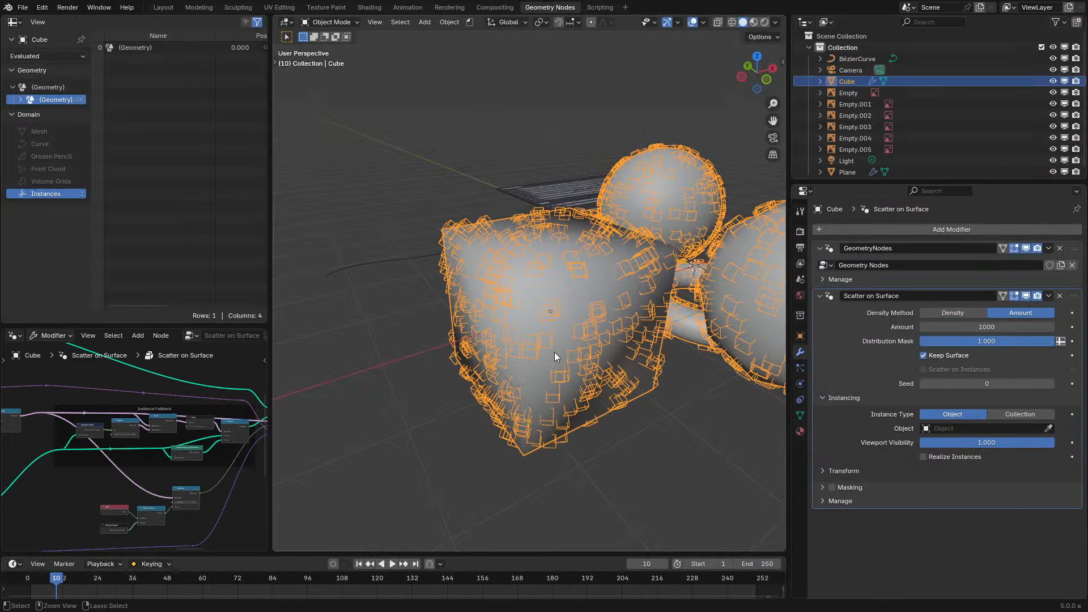
Alternate the cube object between Shade Flat and Shade Smooth to compare the instance alignment, finishing with Shade Smooth
right_click(614, 308)
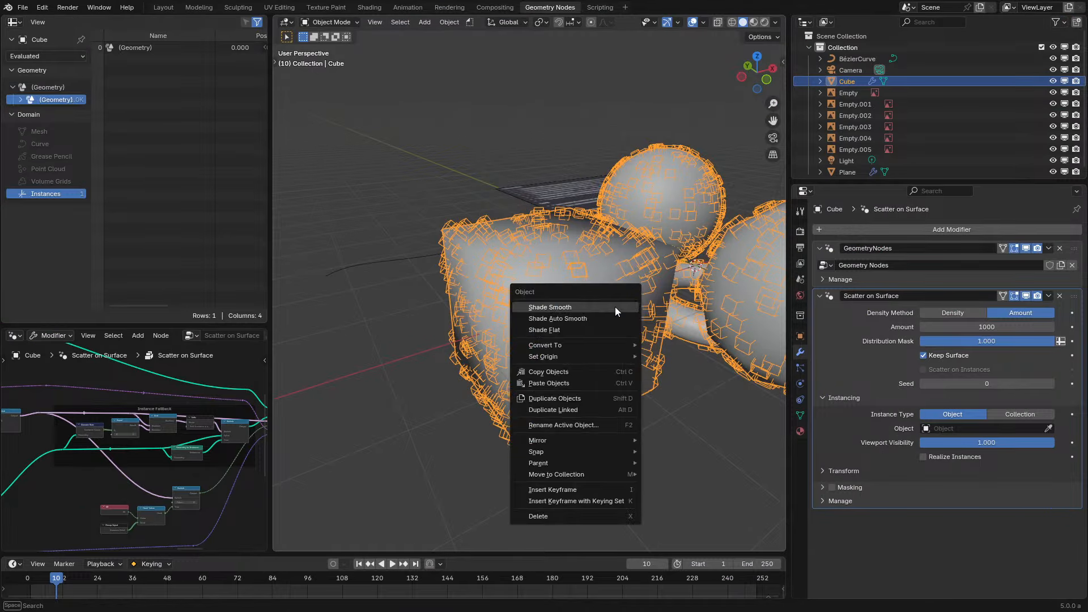
click(583, 327)
right_click(560, 292)
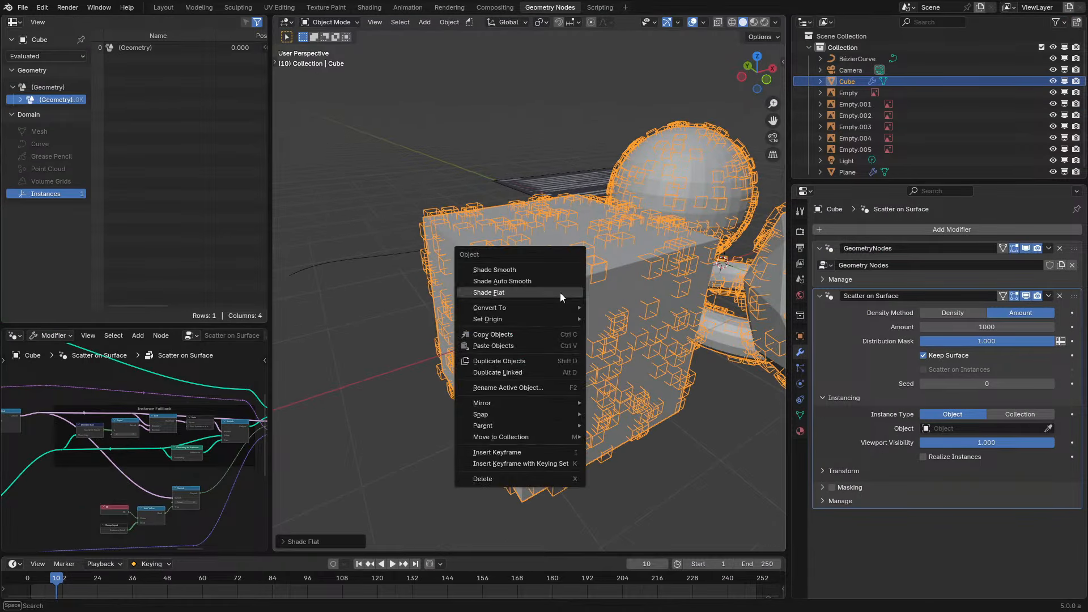
click(530, 264)
right_click(568, 288)
click(543, 307)
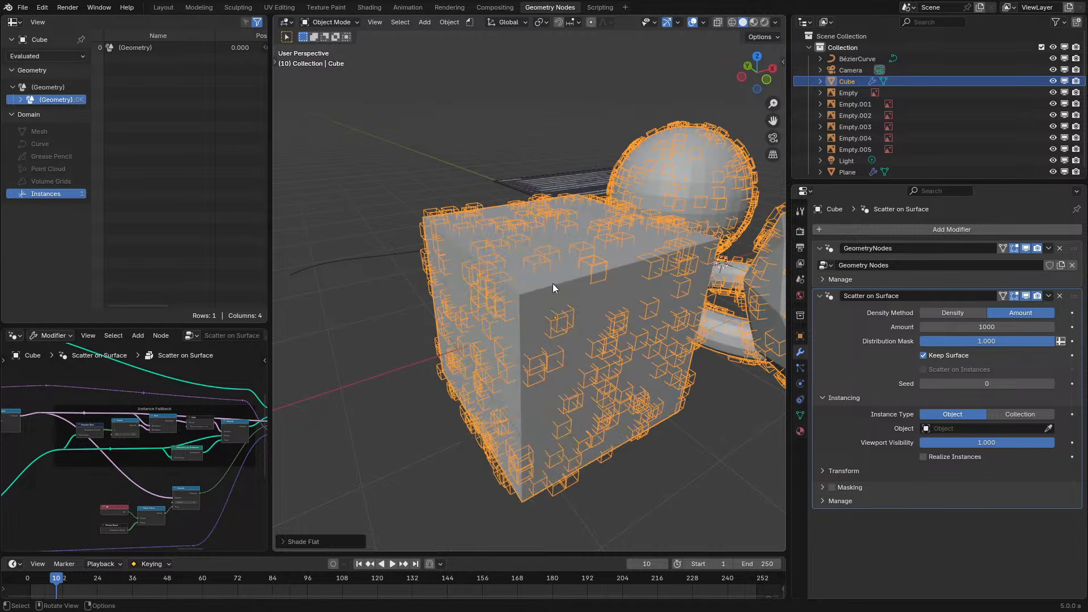
right_click(553, 283)
click(531, 260)
mouse_move(600, 270)
middle_down()
mouse_move(685, 311)
mouse_move(703, 259)
mouse_move(595, 273)
middle_up()
Expand the Manage, Masking and Transform sections of the Scatter on Surface modifier
click(897, 500)
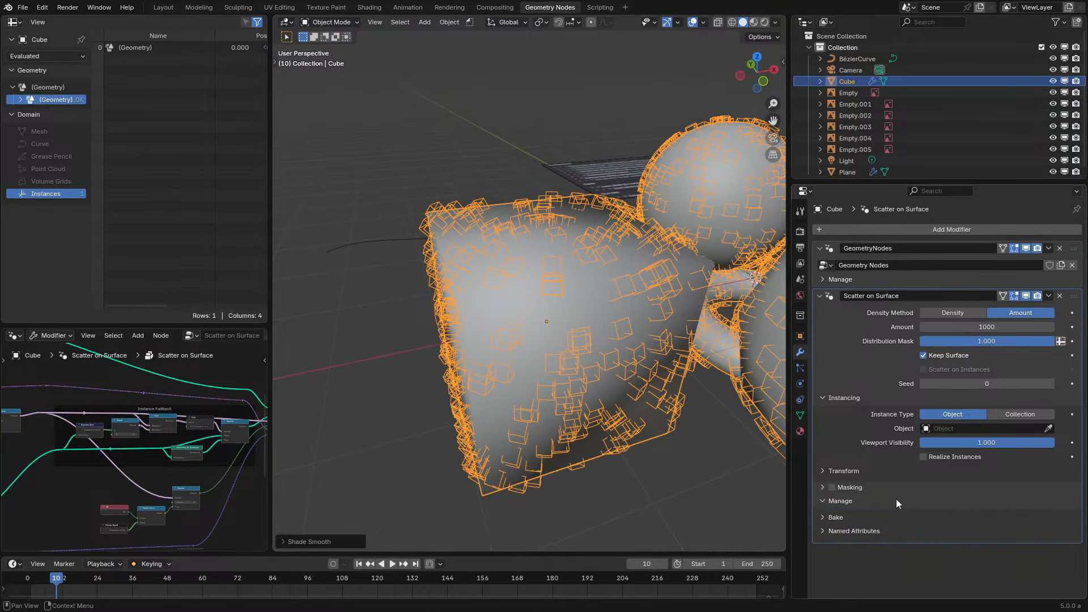
click(822, 487)
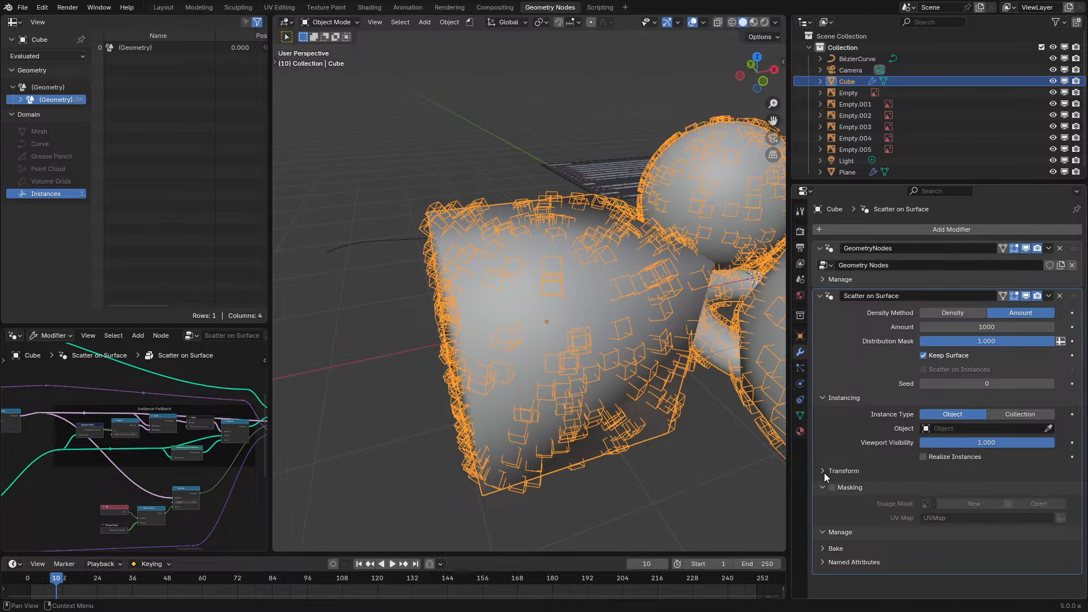
click(824, 471)
Try to pull the cube's upper corner vertex upward in Edit Mode, and return to Object Mode
middle_drag(652, 346, 611, 332)
key(Tab)
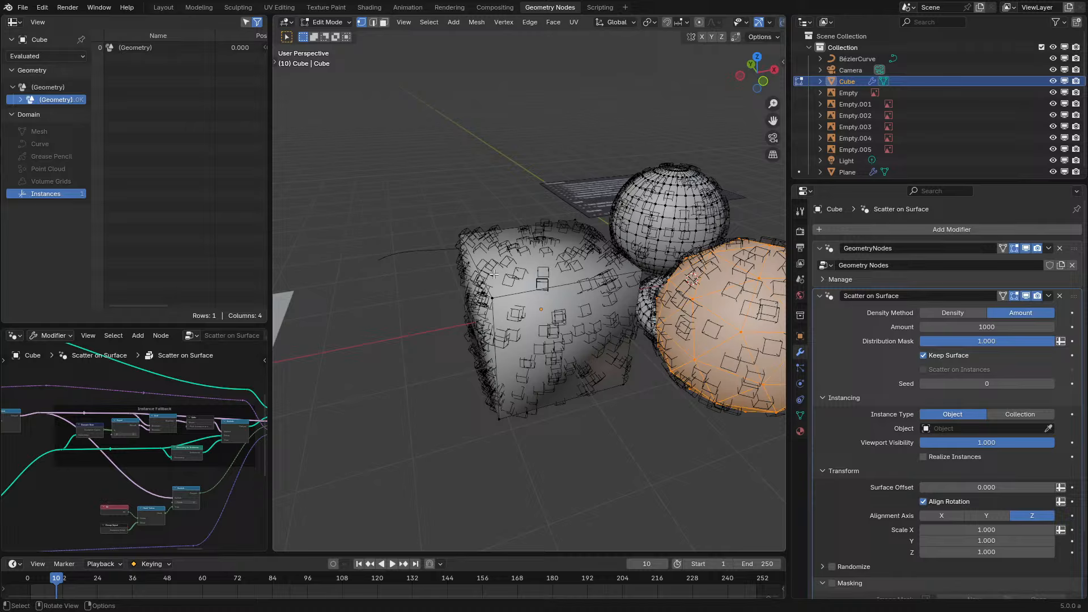
click(479, 237)
key(g)
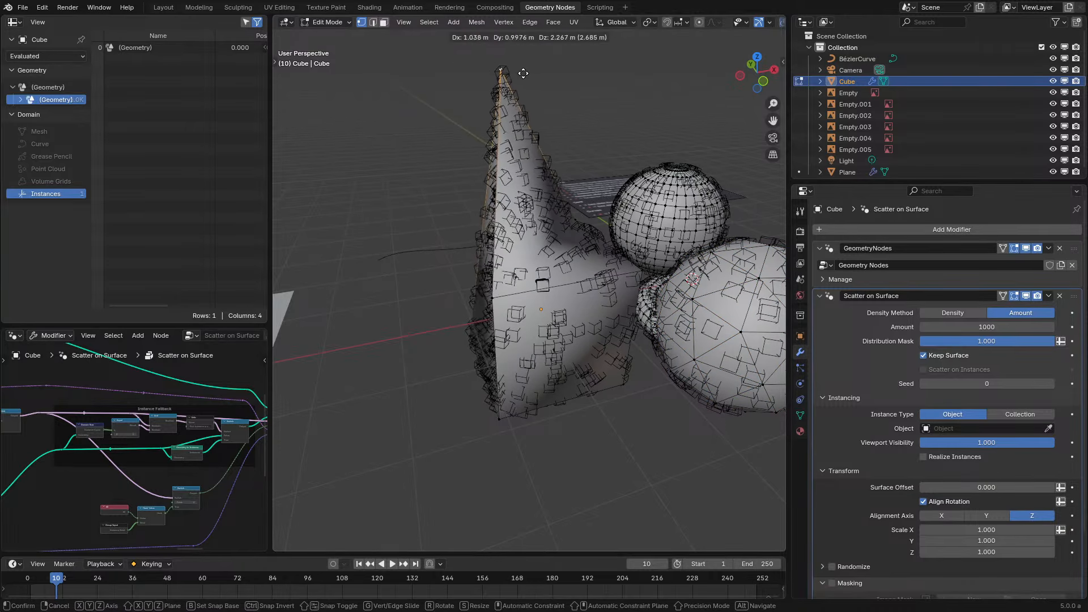
right_click(440, 334)
key(Tab)
middle_drag(441, 334, 428, 351)
Review the modifier's Randomize, Transform and Instancing settings, and collapse the expanded sections
scroll(441, 334, down, 4)
click(822, 566)
scroll(986, 527, down, 8)
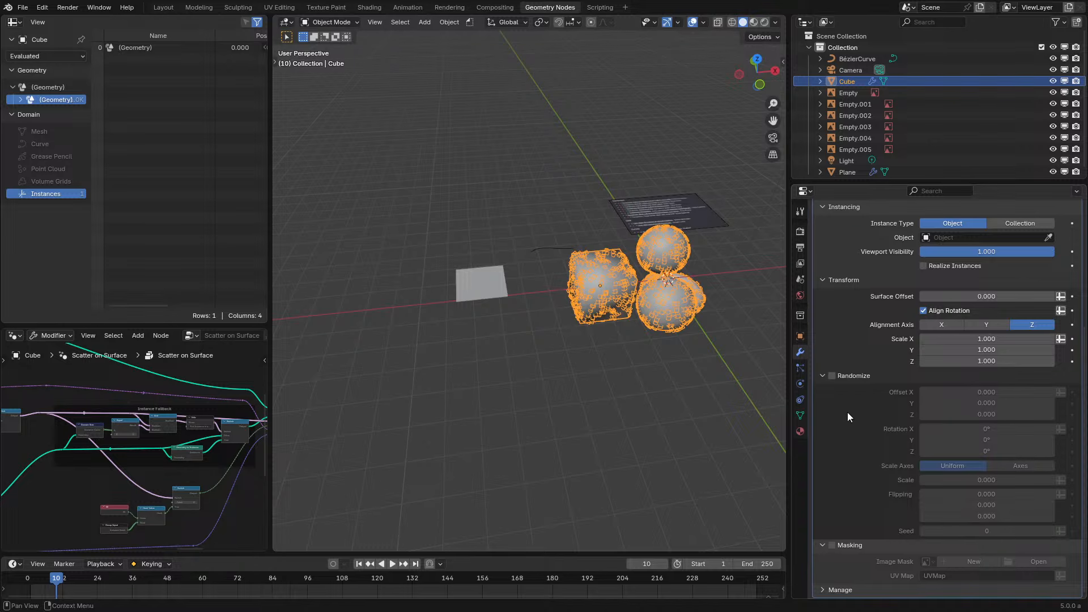
scroll(954, 457, up, 1)
scroll(933, 423, up, 7)
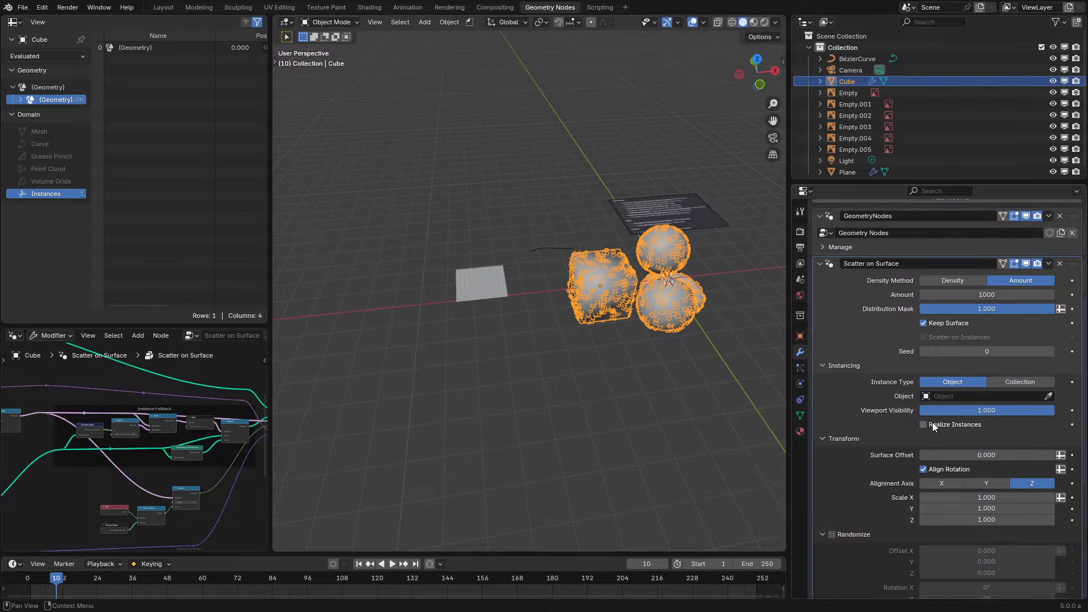
click(845, 460)
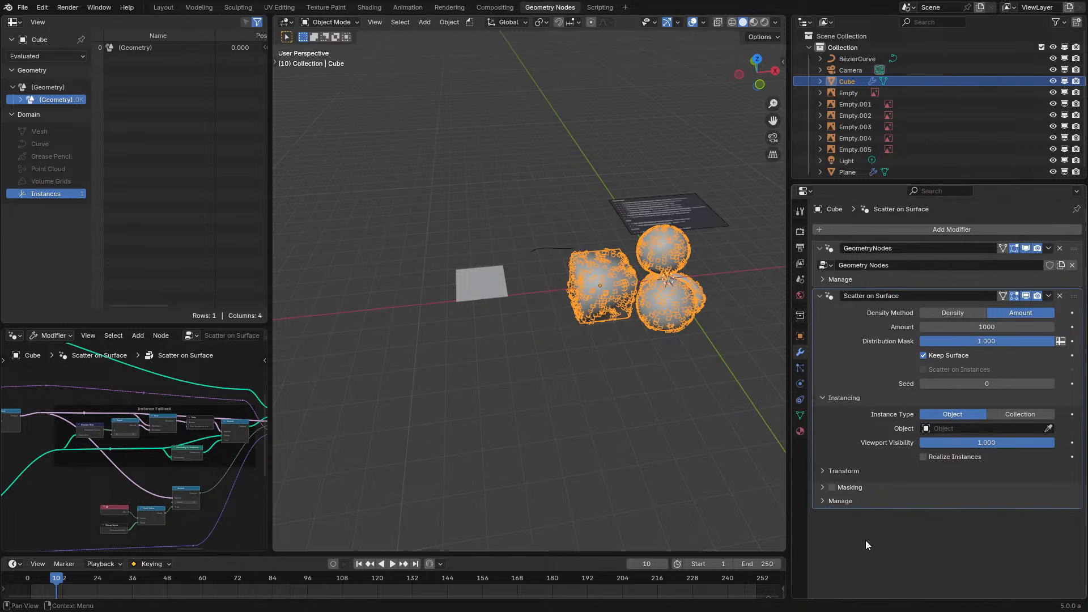
click(844, 398)
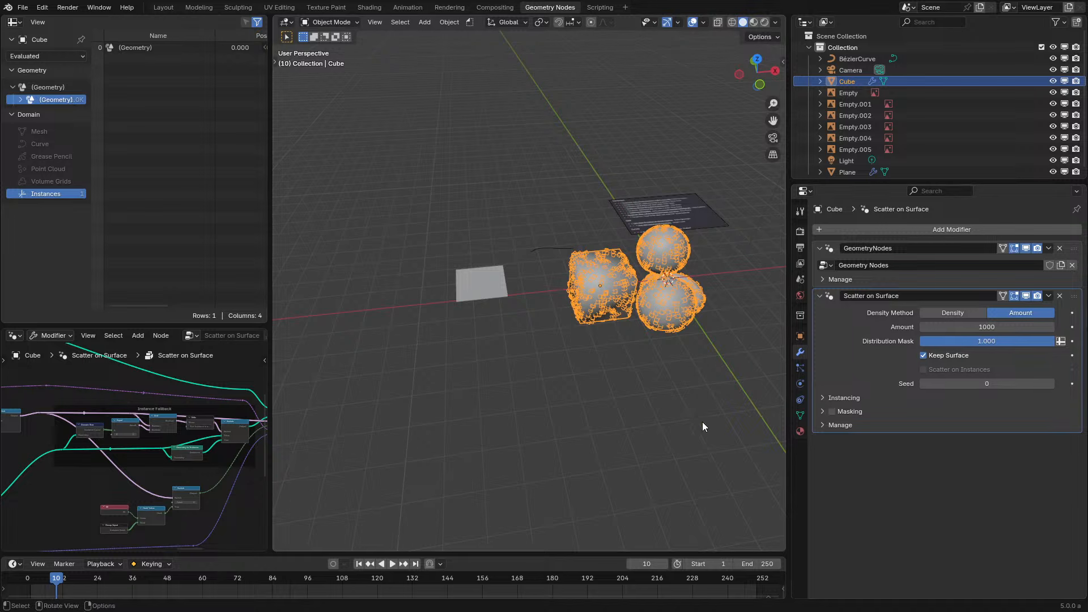
Apply Shade Auto Smooth to the cube object and inspect the scattered instances from several angles
scroll(612, 385, up, 6)
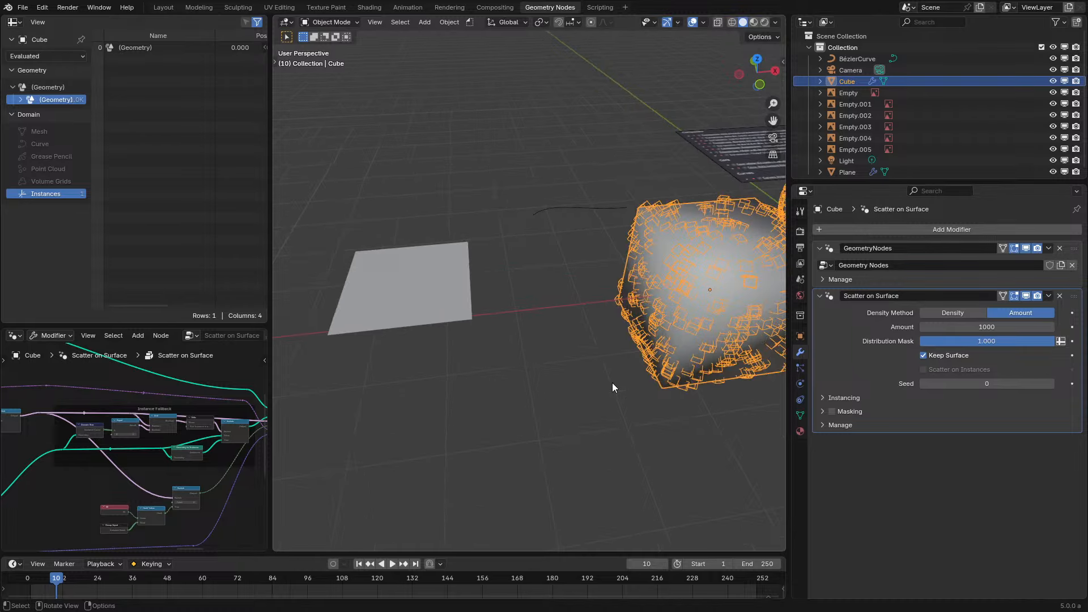
shift+middle_drag(648, 390, 452, 380)
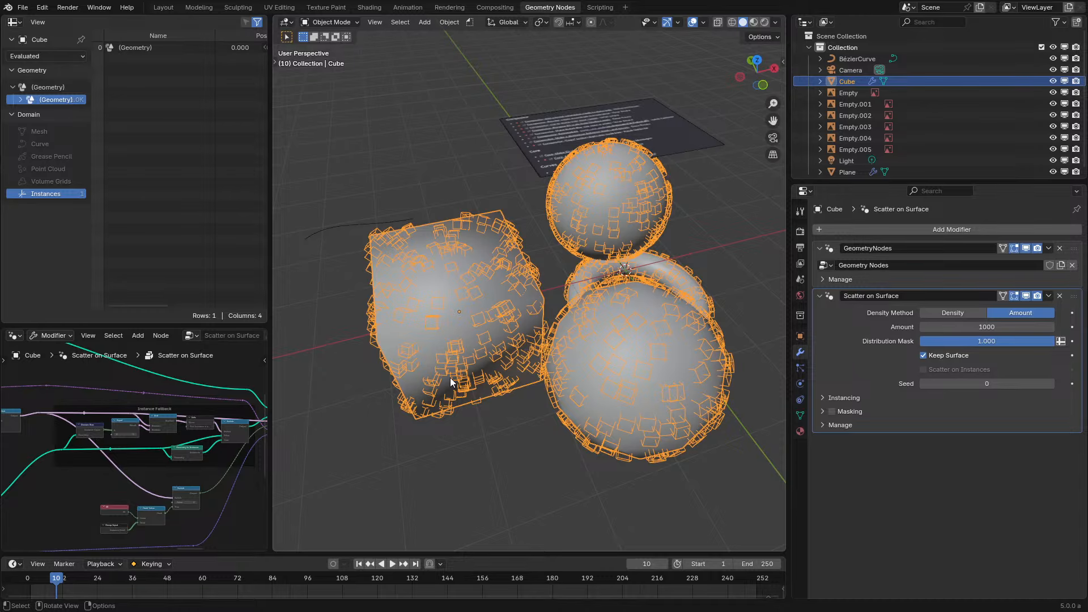
right_click(450, 378)
click(396, 391)
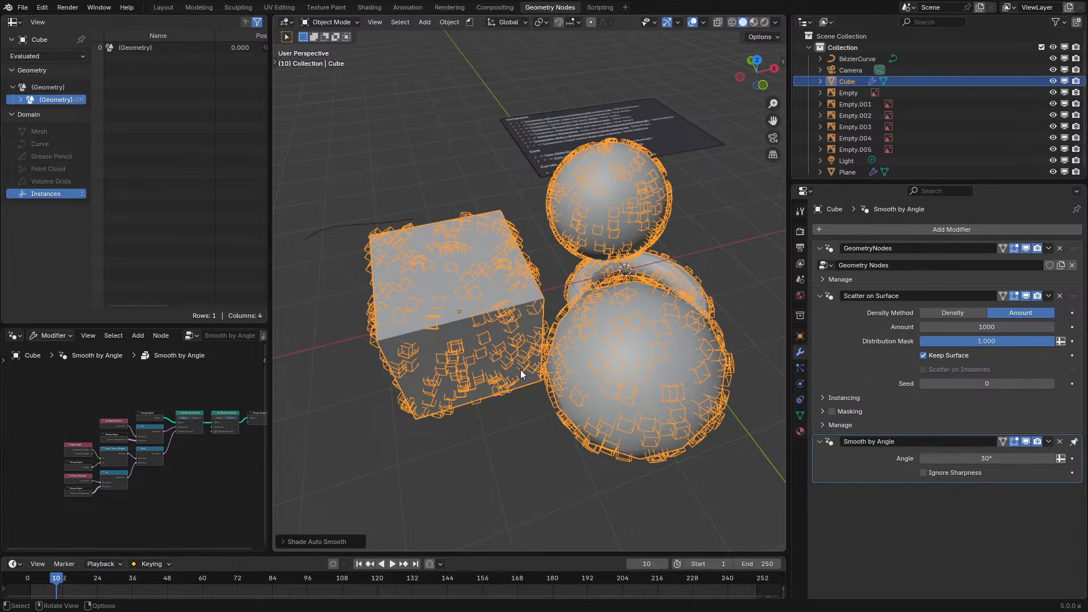
middle_drag(520, 370, 590, 382)
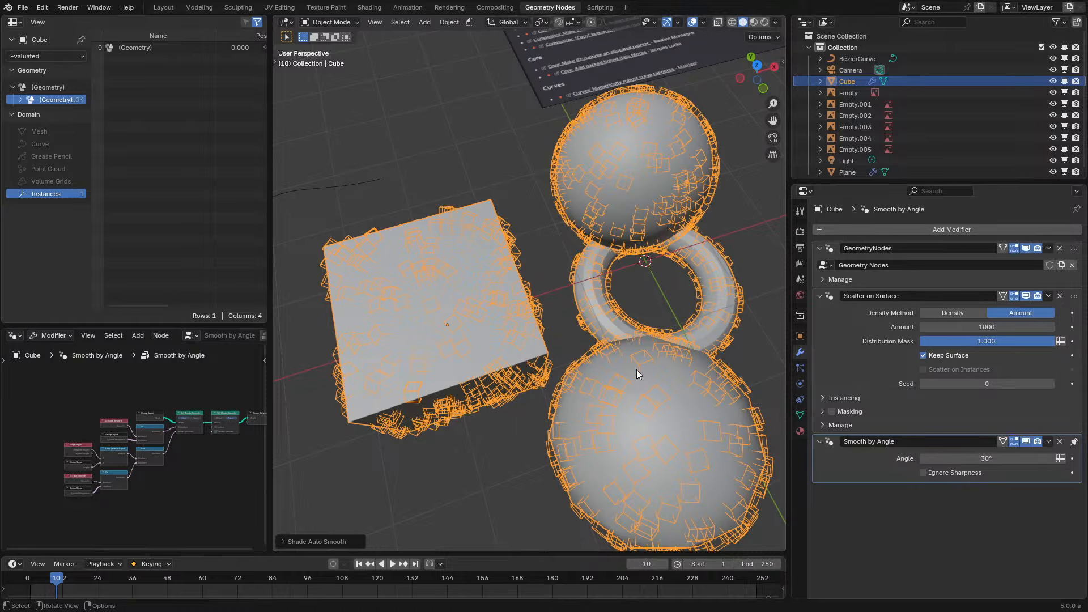
mouse_move(637, 370)
middle_down()
mouse_move(611, 390)
mouse_move(622, 356)
middle_up()
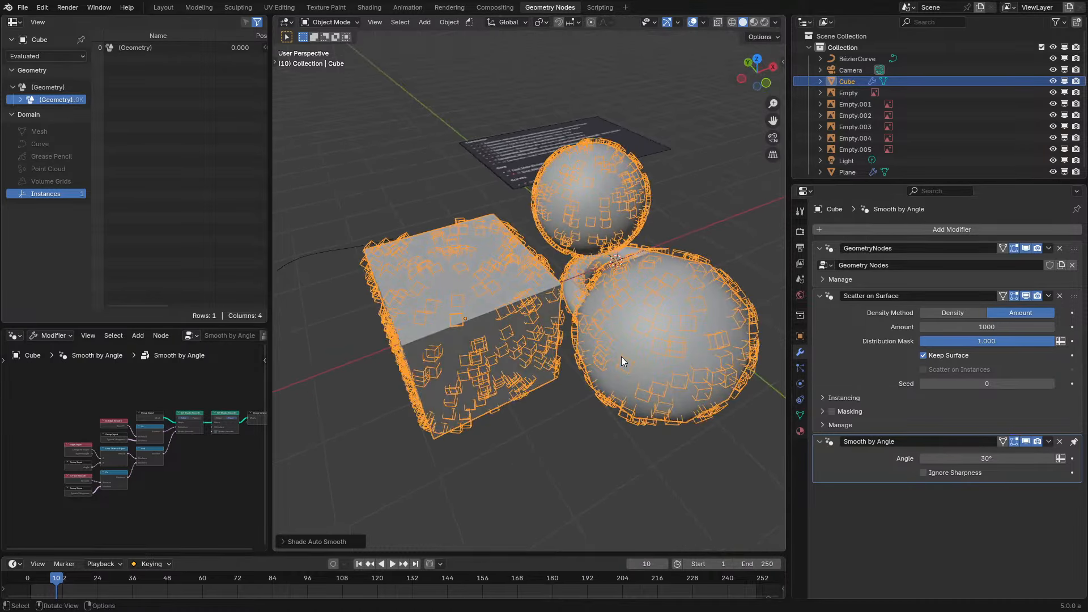
scroll(622, 356, up, 2)
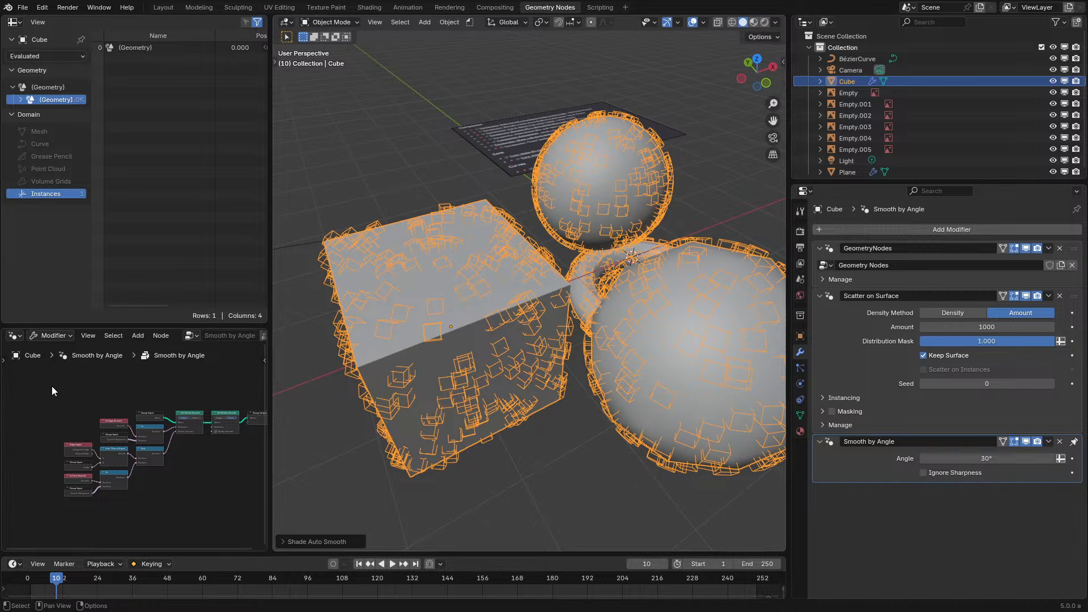
Enlarge the node editor area and switch it to the Shader Editor showing the cube's material
drag(221, 326, 243, 165)
drag(269, 209, 445, 209)
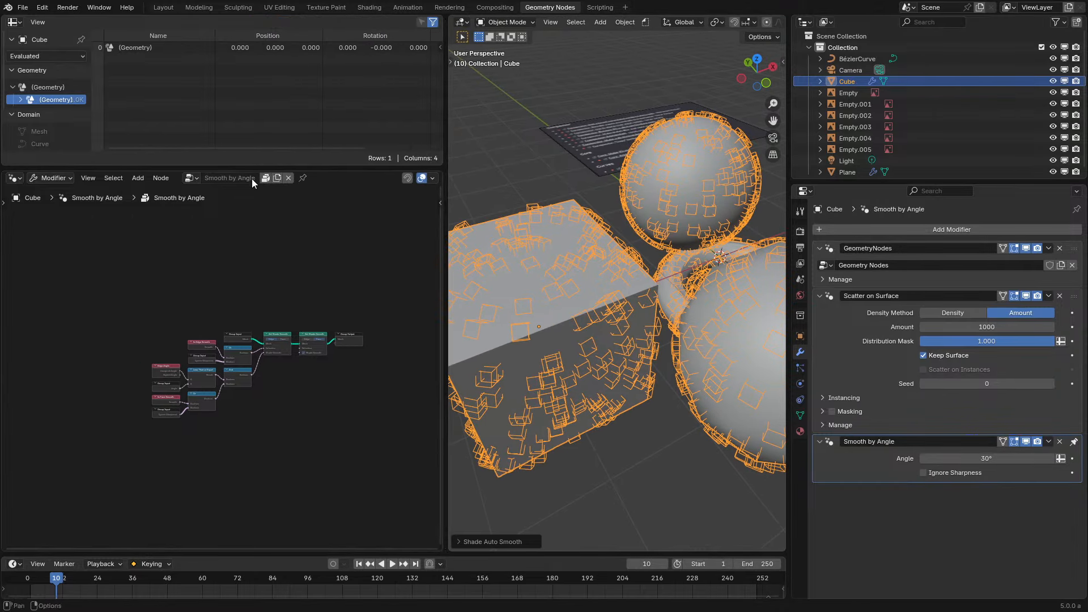
click(14, 178)
click(51, 245)
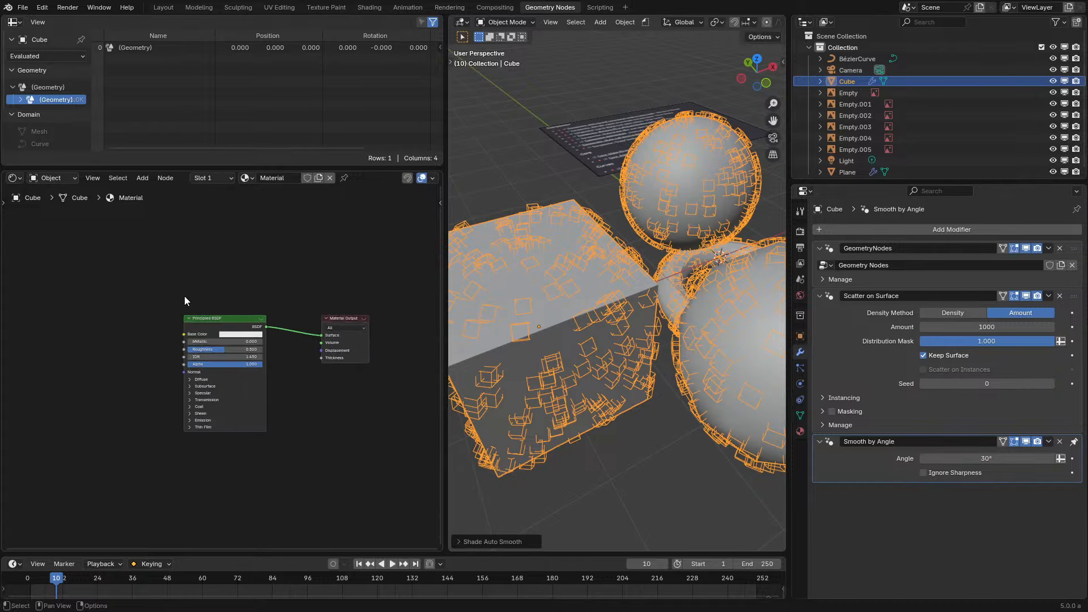
Add a Repeat zone to the material's node tree, placed before the Principled BSDF node
key(shift+a)
text(re)
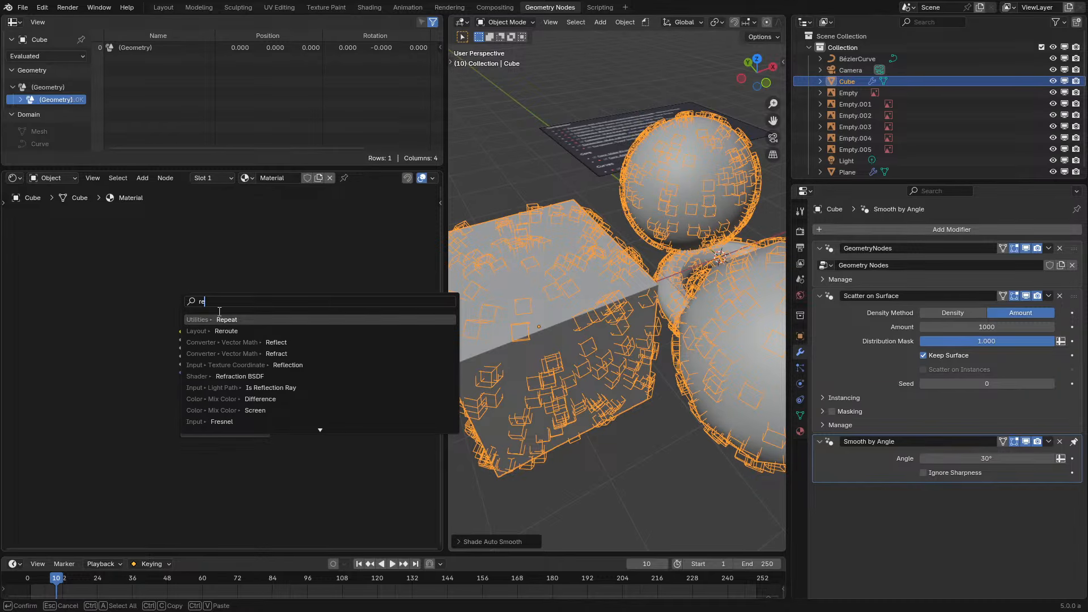
key(Return)
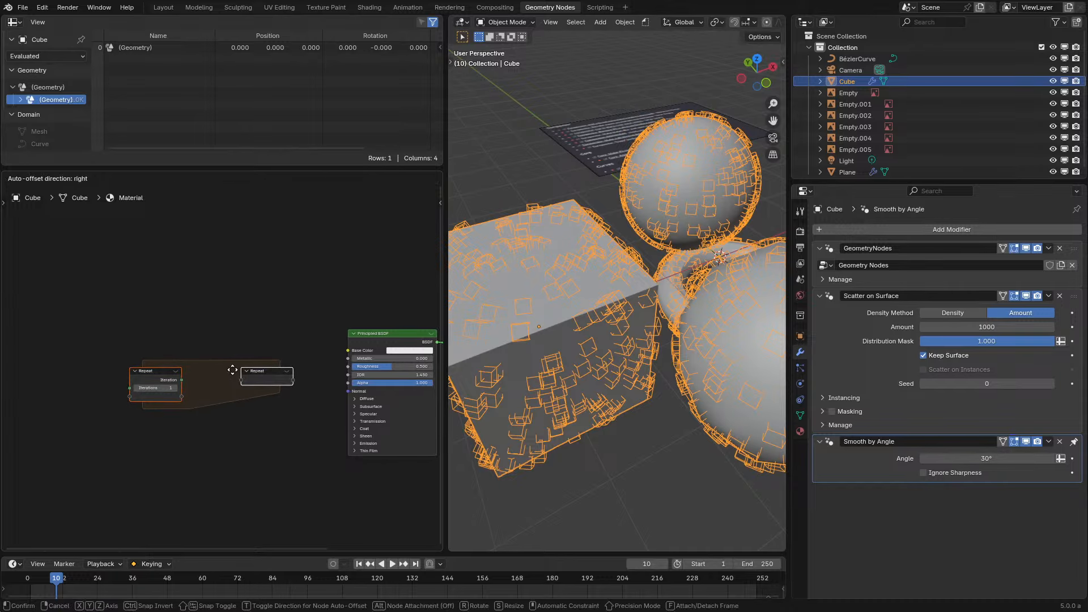
click(232, 369)
middle_drag(291, 338, 195, 346)
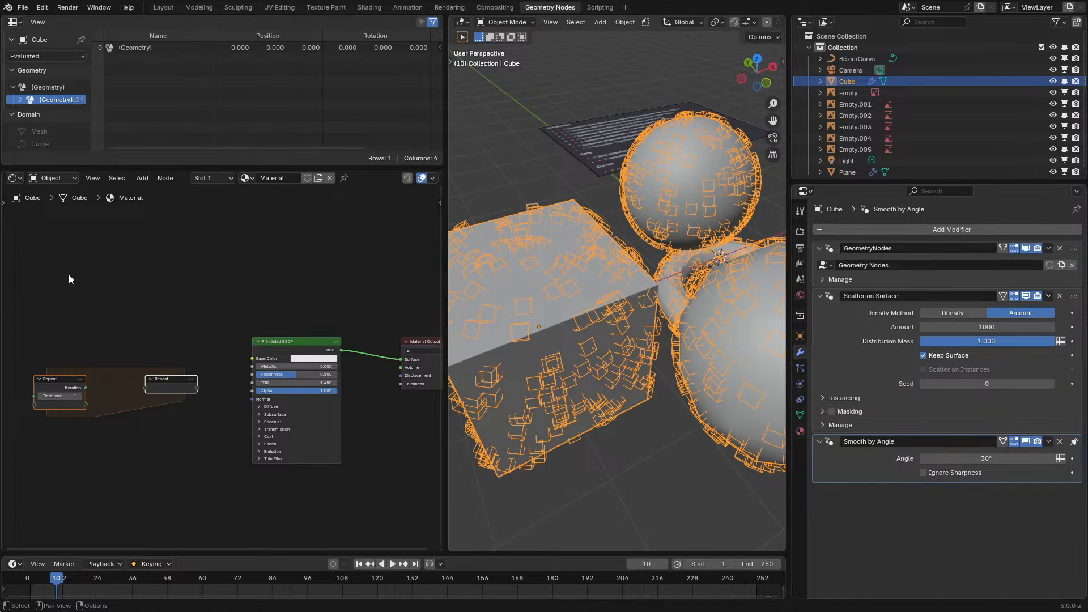
Maximize the Shader Editor and set the Repeat zone's Iterations to 50
scroll(69, 275, up, 4)
key(ctrl+space)
scroll(694, 291, up, 3)
middle_drag(694, 291, 462, 275)
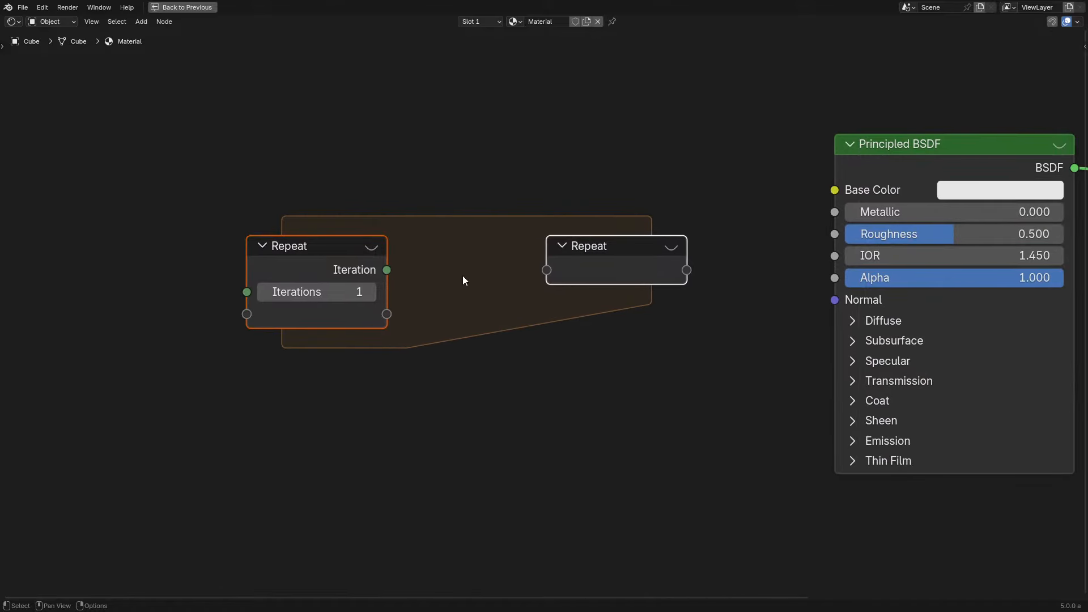
key(shift+a)
drag(309, 292, 239, 272)
scroll(406, 259, down, 2)
right_click(239, 272)
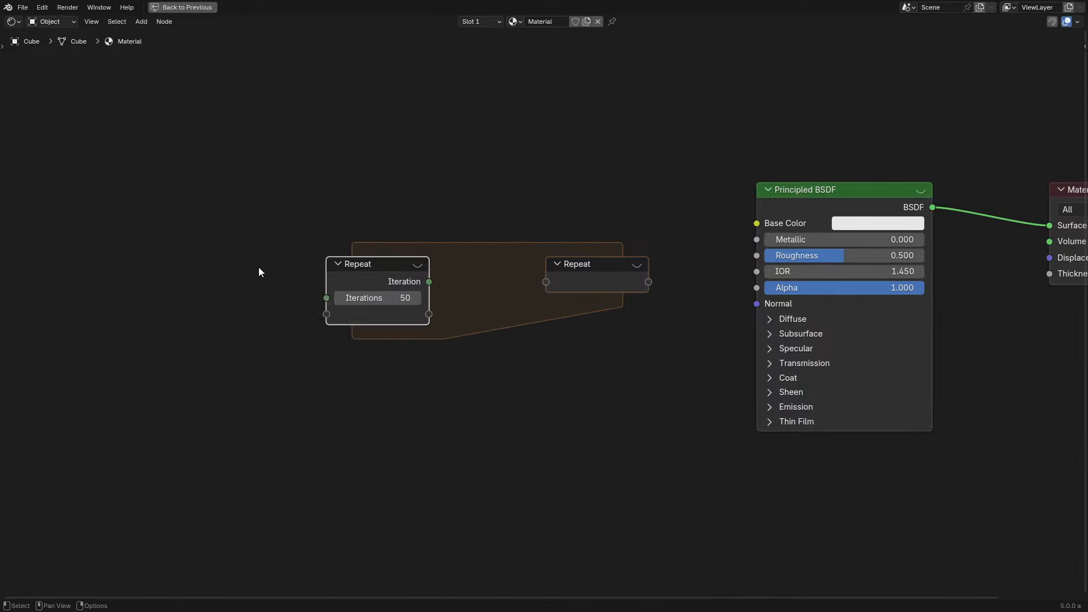
Widen the Repeat zone by moving its Iterations node along the X axis away from the zone's output node
drag(610, 284, 688, 284)
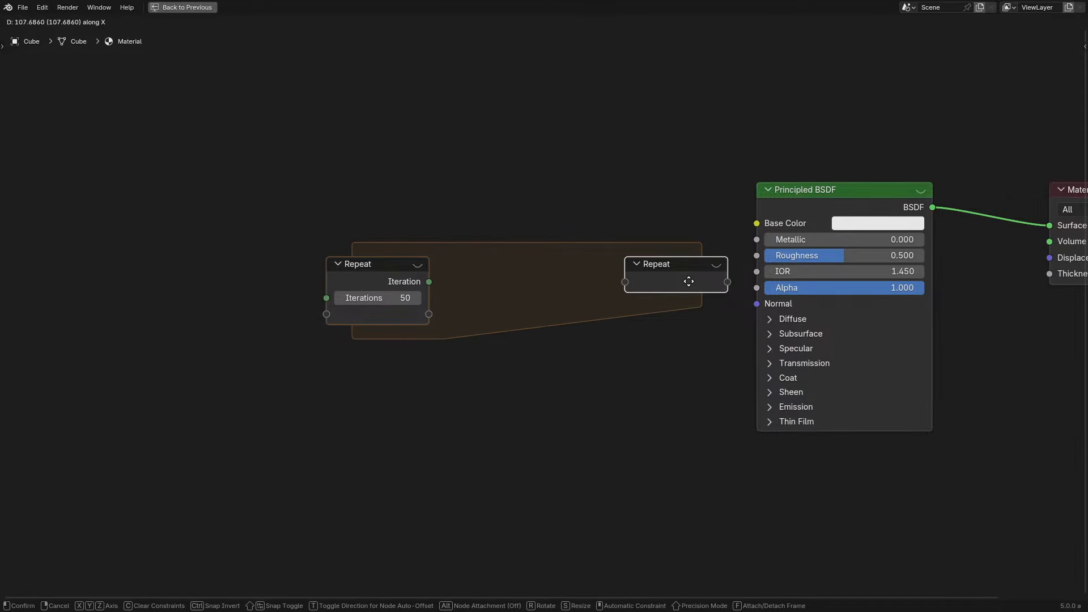
right_click(687, 284)
click(343, 259)
key(g)
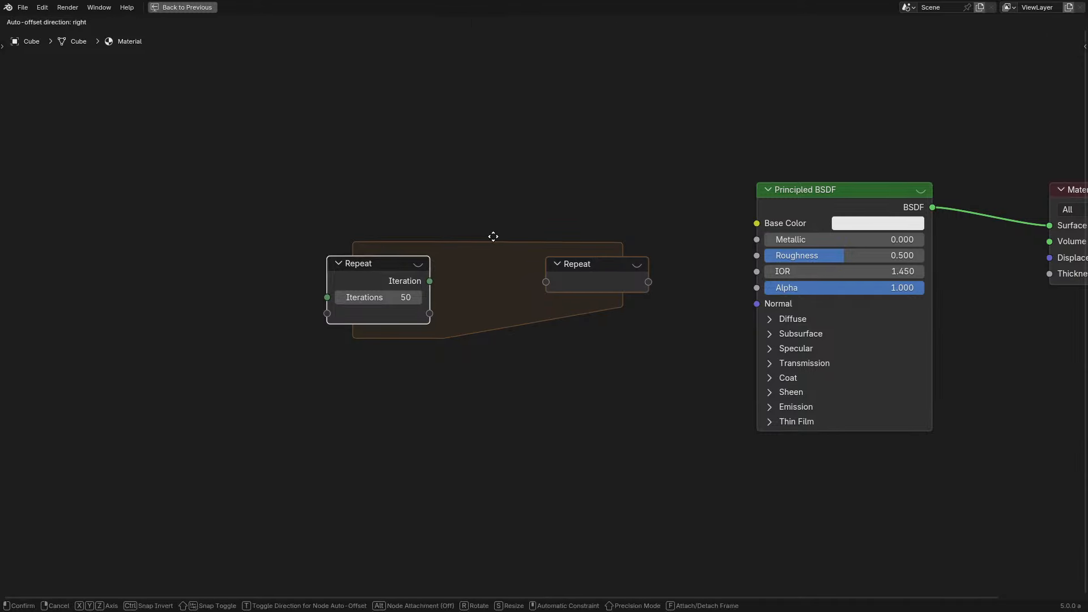
key(x)
click(209, 242)
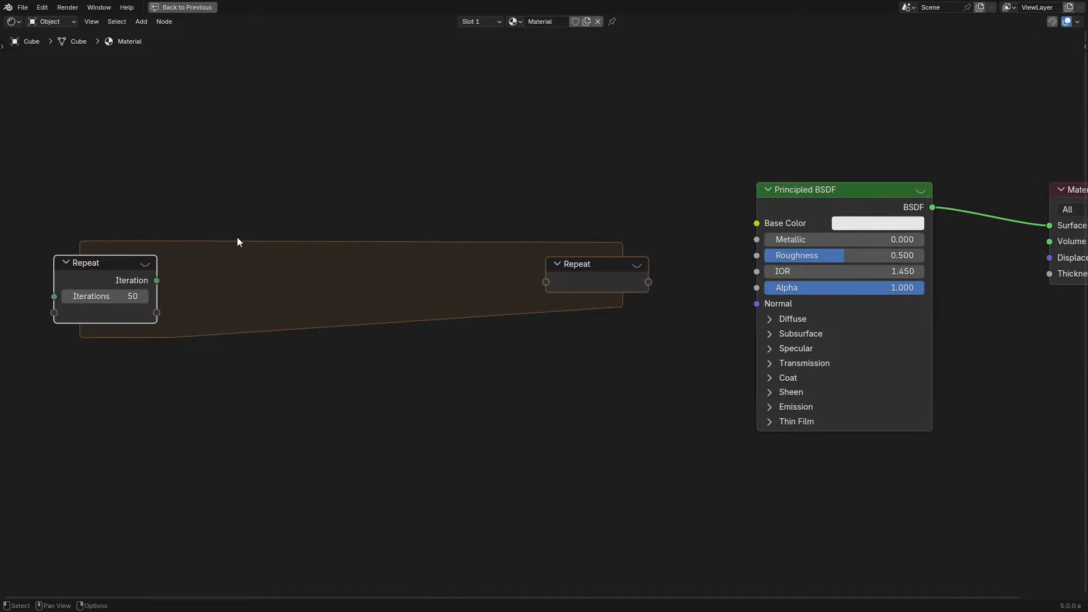
Add an Add math node inside the Repeat zone and link its Value through the zone's input and output nodes
middle_drag(363, 129, 472, 165)
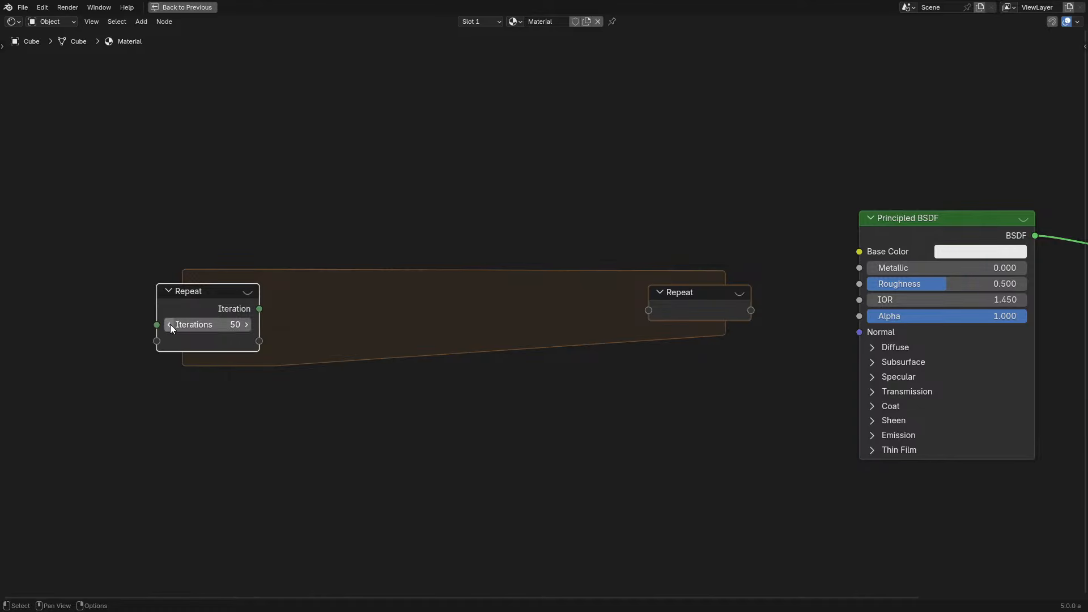
drag(185, 298, 323, 293)
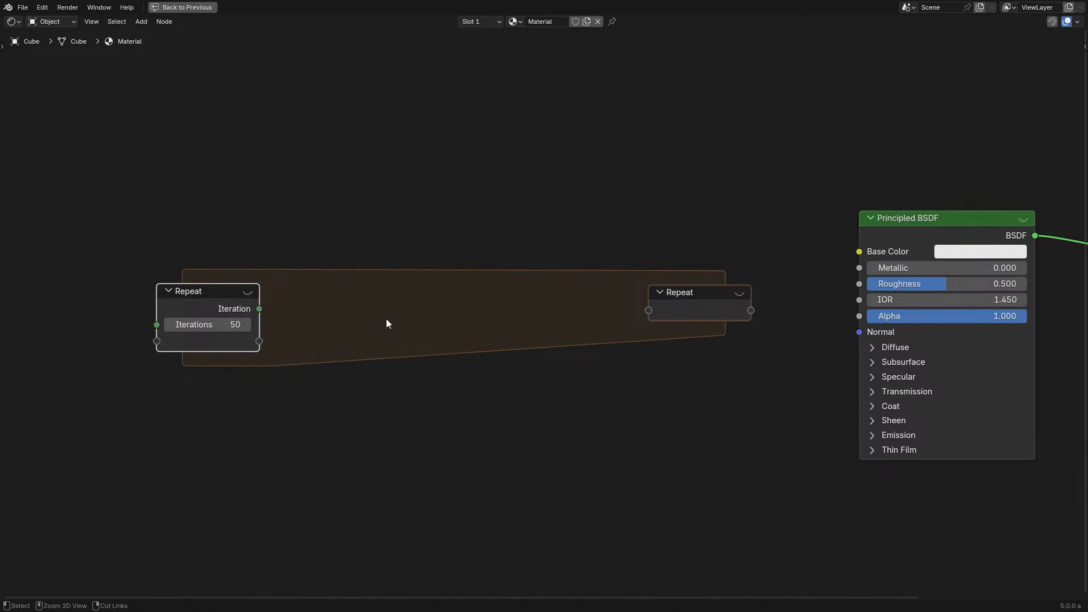
key(shift+a)
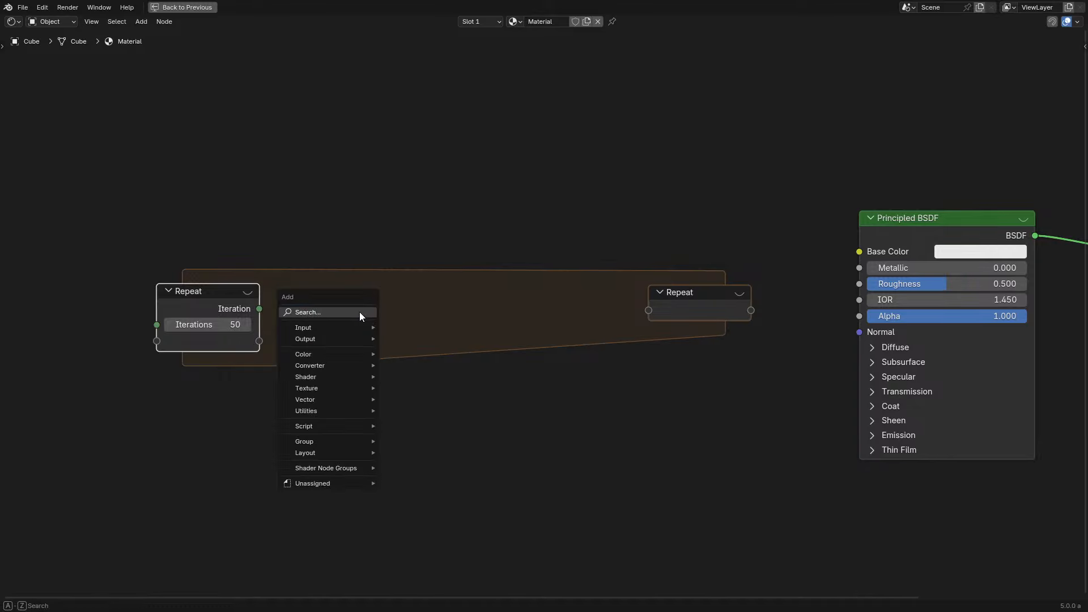
click(359, 312)
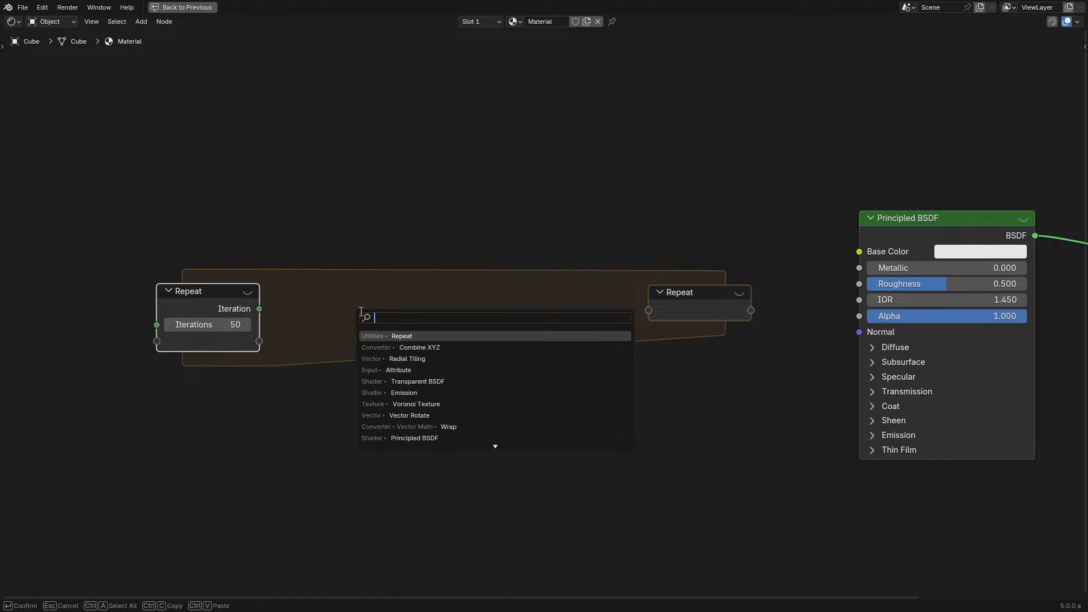
text(add)
key(Return)
click(361, 312)
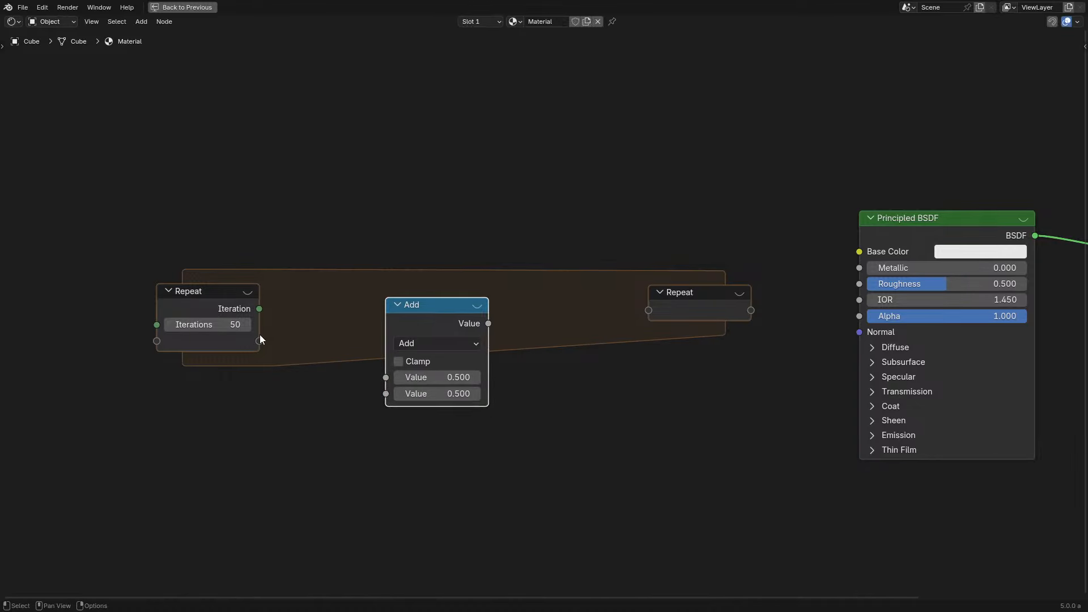
drag(260, 340, 368, 379)
drag(489, 324, 664, 311)
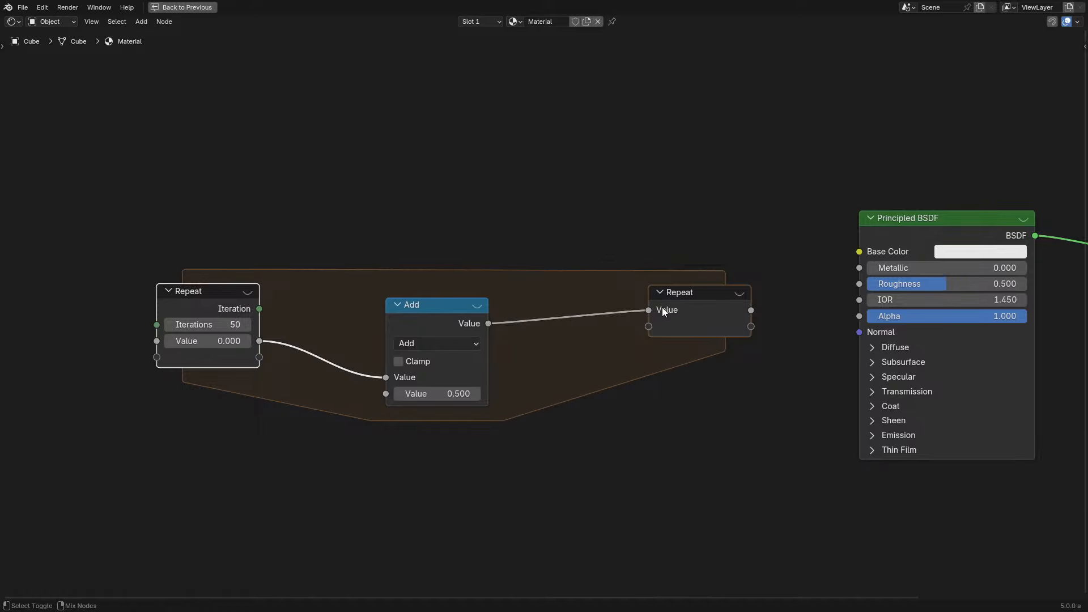
Restore the split layout with the 3D viewport and lower the Repeat zone's Iterations to 47
key(ctrl+space)
middle_drag(354, 330, 451, 304)
scroll(115, 350, up, 1)
click(161, 345)
click(161, 344)
click(161, 344)
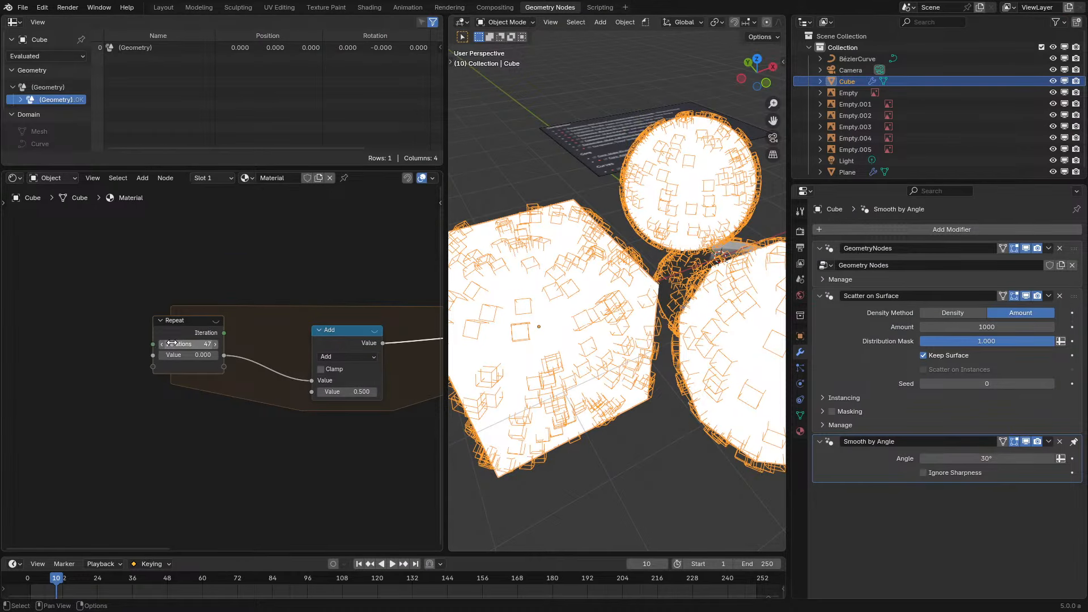
drag(171, 343, 141, 343)
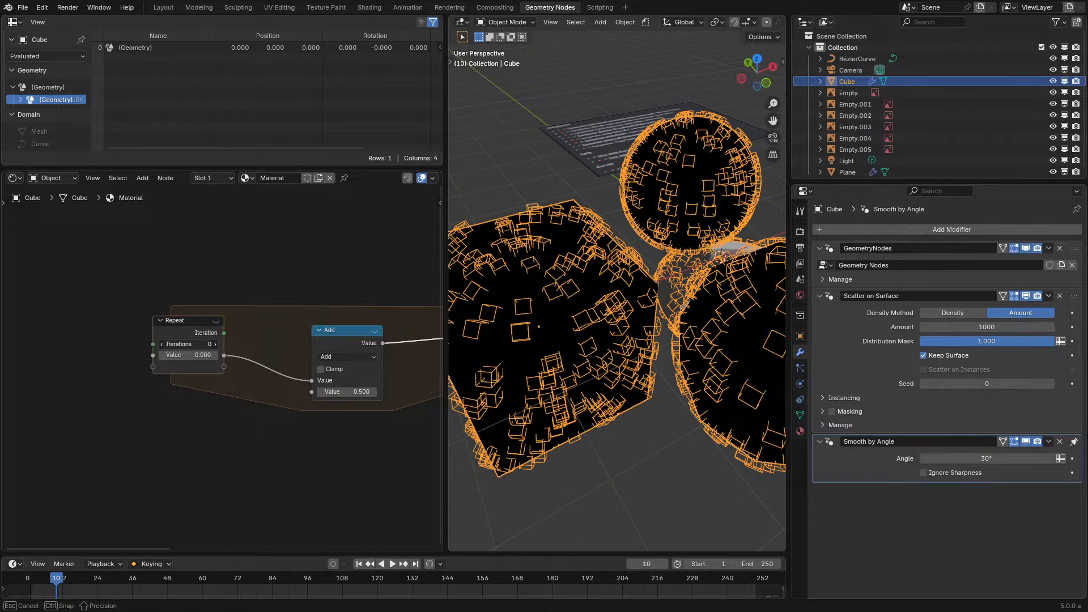
key(Escape)
scroll(221, 348, down, 1)
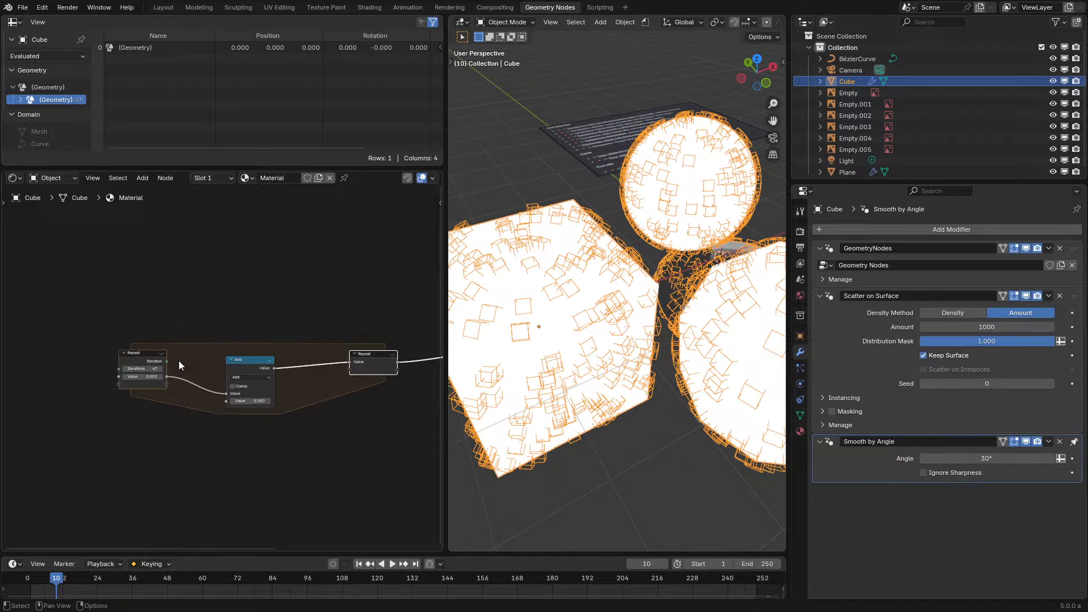
Frame the whole shader node tree and connect the Principled BSDF back to the Material Output's Surface
key(ctrl+space)
key(Home)
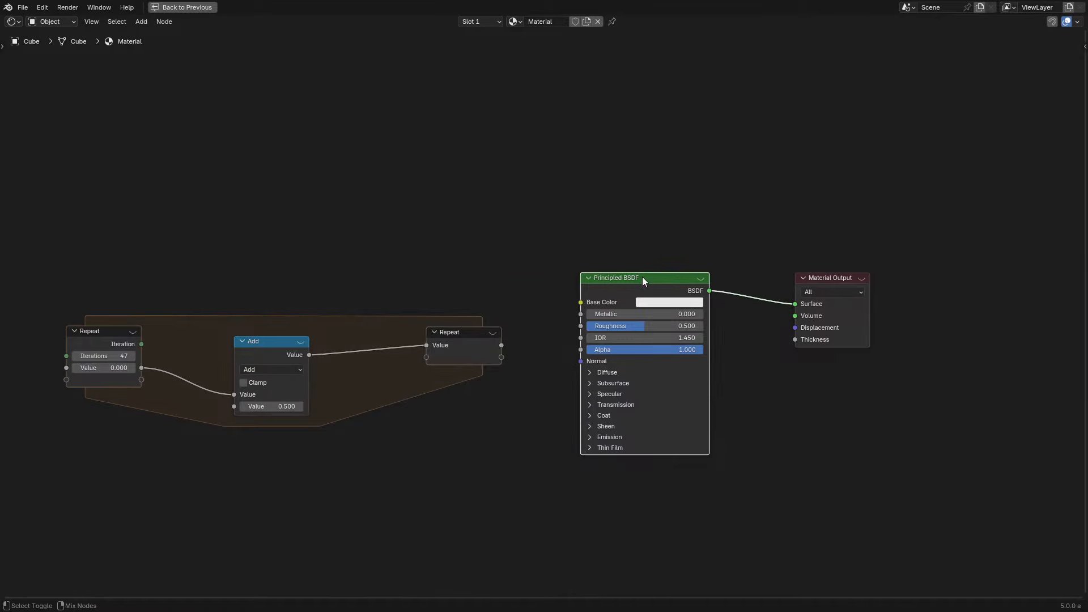
key(ctrl+space)
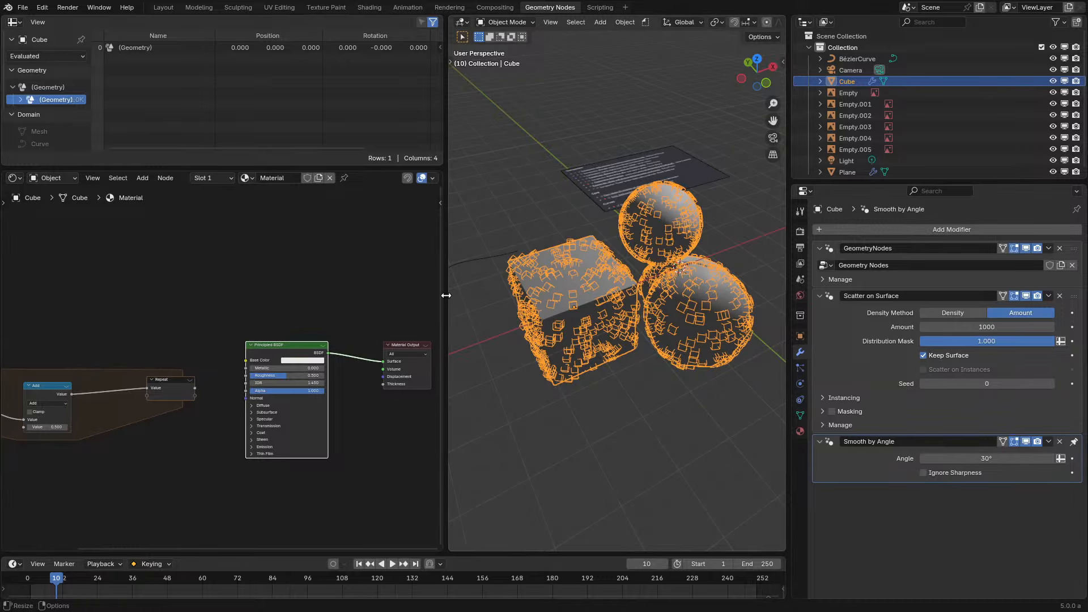
Enlarge the 3D viewport and move the cube's Smooth by Angle modifier above Scatter on Surface
drag(447, 296, 316, 310)
scroll(497, 266, up, 1)
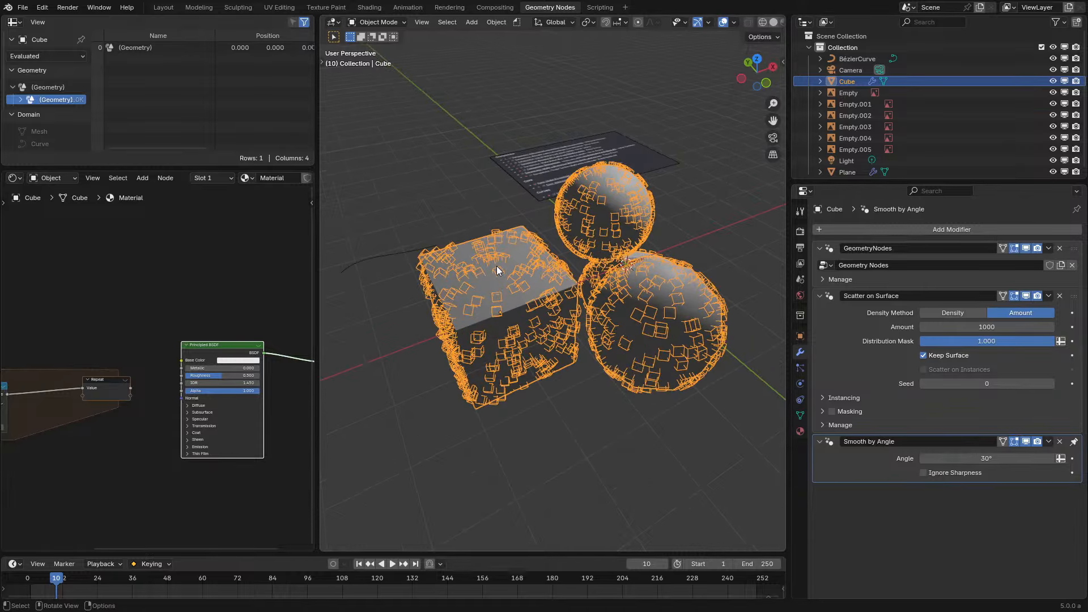
middle_drag(497, 266, 558, 254)
scroll(562, 267, up, 4)
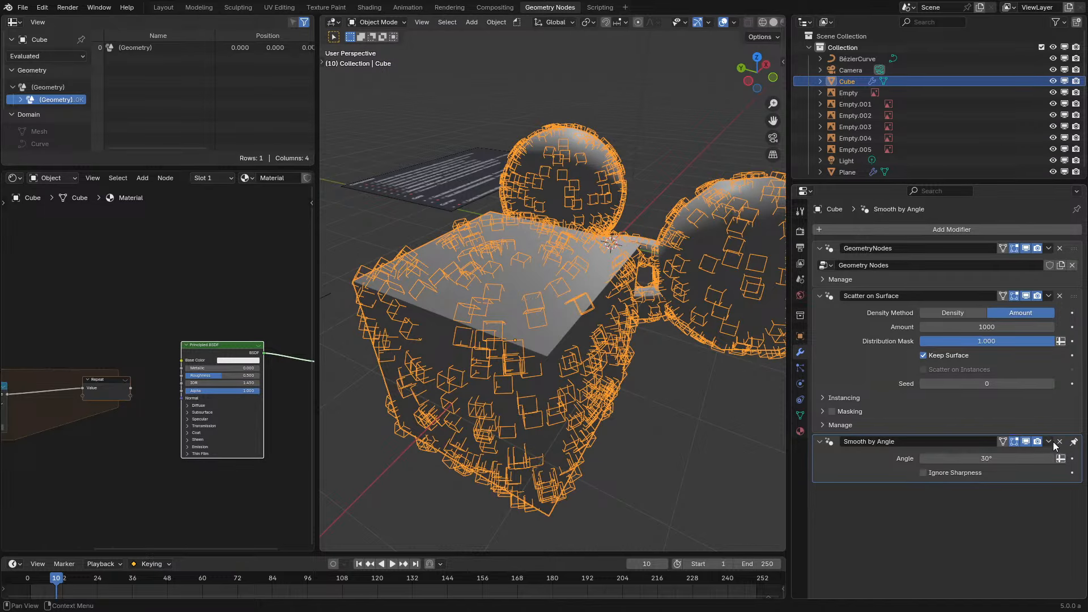
drag(1073, 446, 1042, 317)
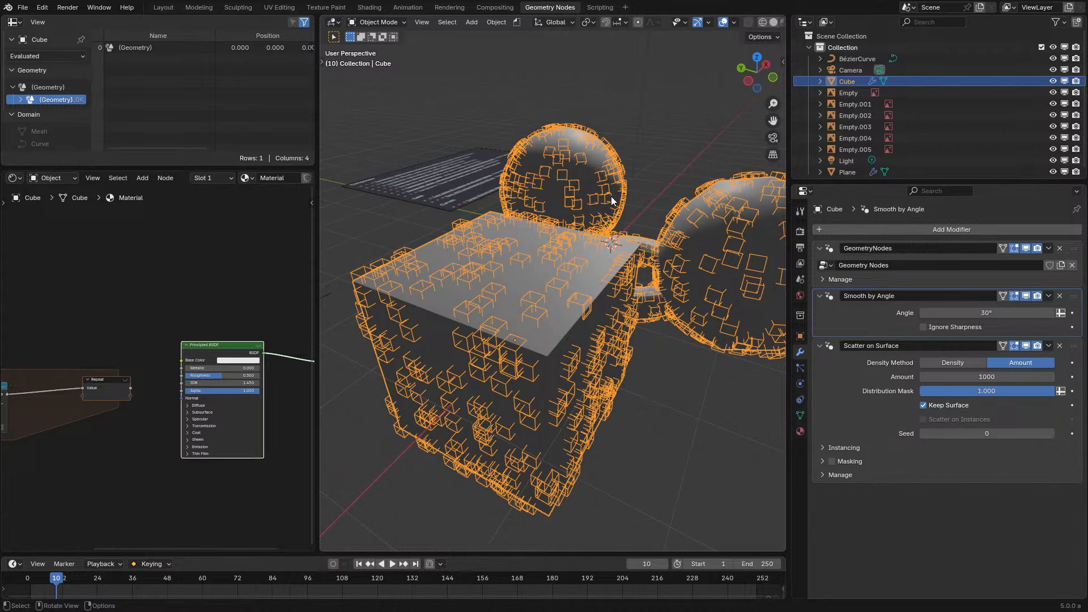
Tighten the Repeat zone by moving its input and output nodes closer to the Add node
middle_drag(106, 399, 220, 347)
scroll(220, 347, up, 4)
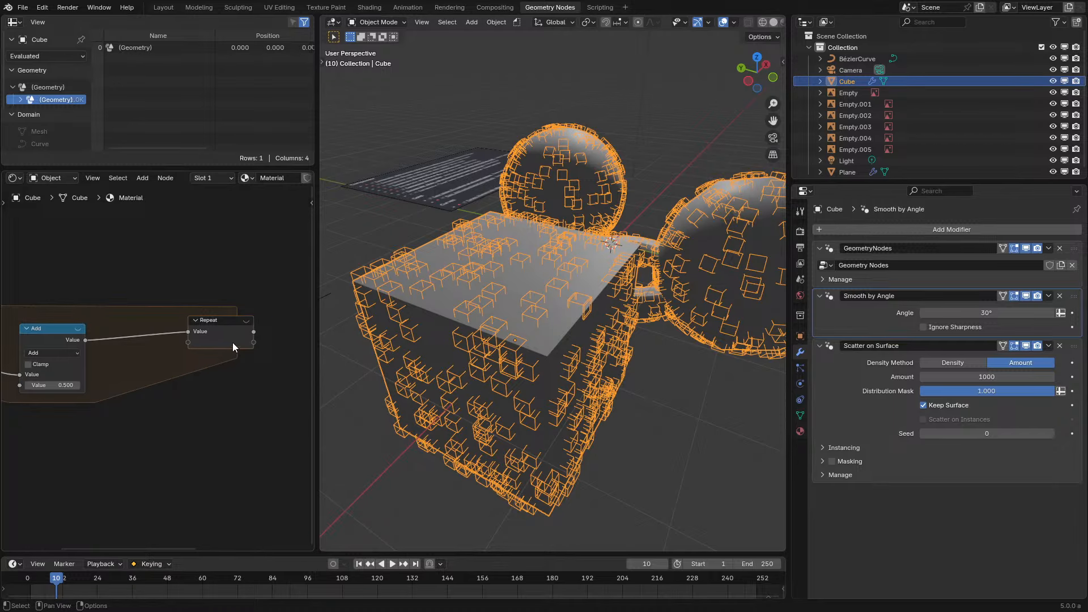
drag(224, 335, 141, 344)
middle_drag(99, 377, 251, 390)
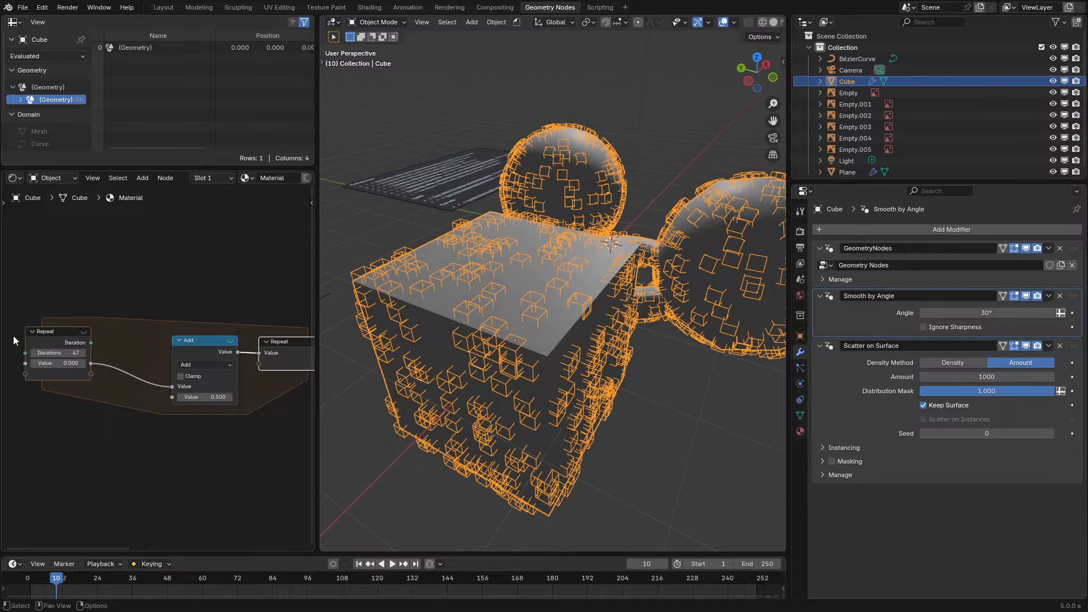
drag(45, 332, 78, 340)
middle_drag(578, 284, 529, 298)
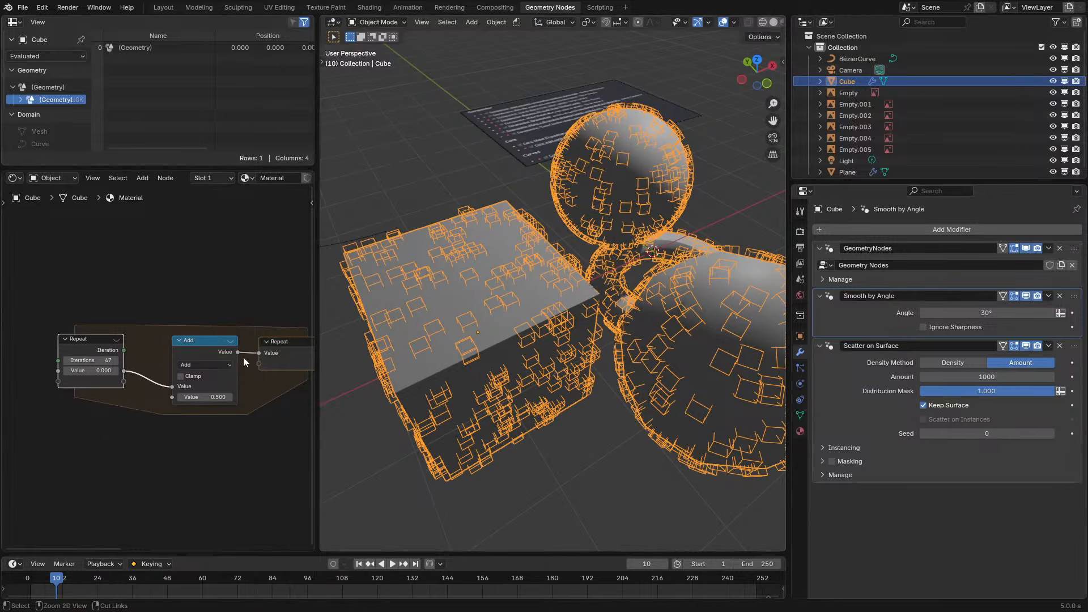
Maximize the Shader Editor and add a Closure zone below the Repeat zone
key(ctrl+space)
key(shift+a)
text(cl)
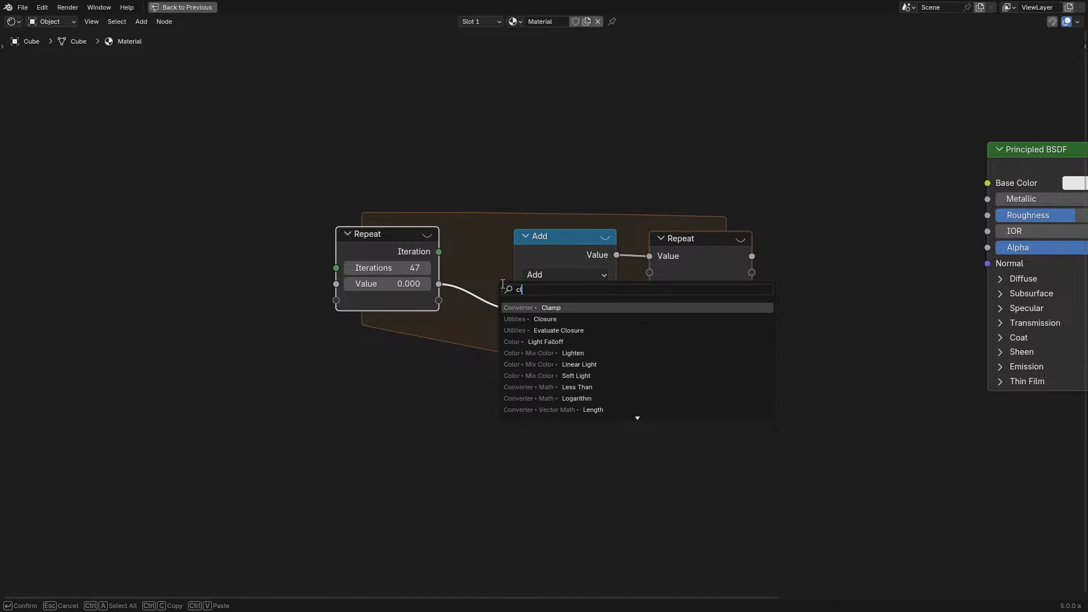
text(os)
key(Return)
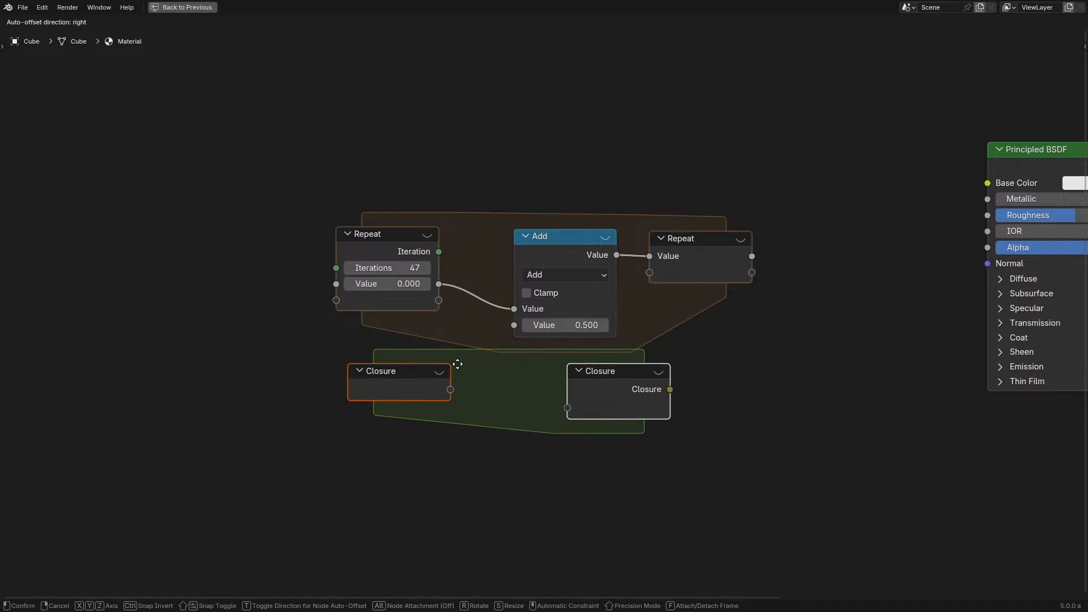
click(486, 375)
drag(646, 400, 680, 437)
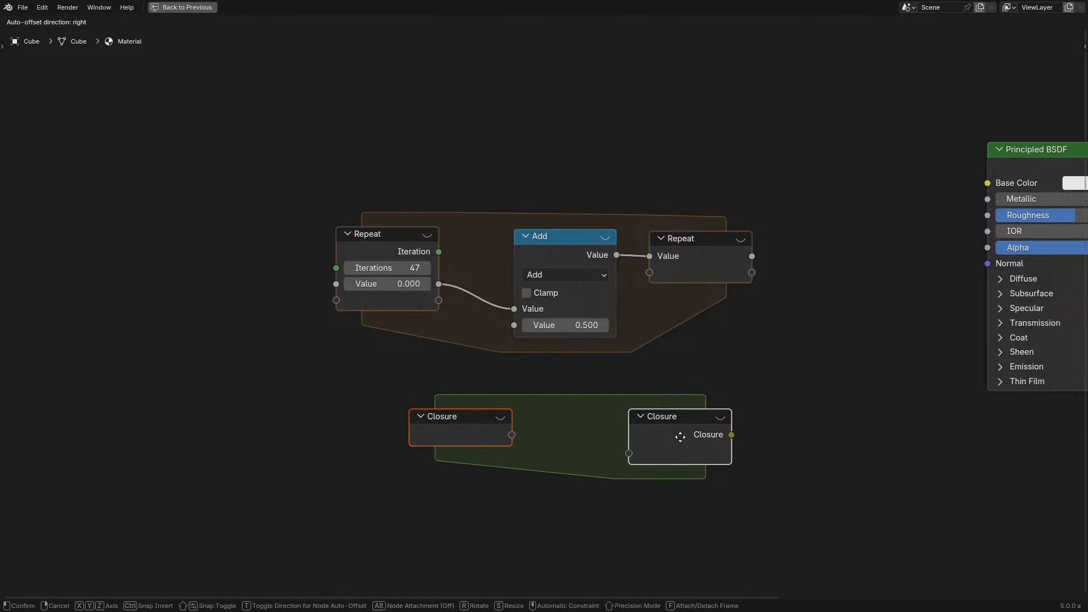
middle_drag(447, 392, 397, 329)
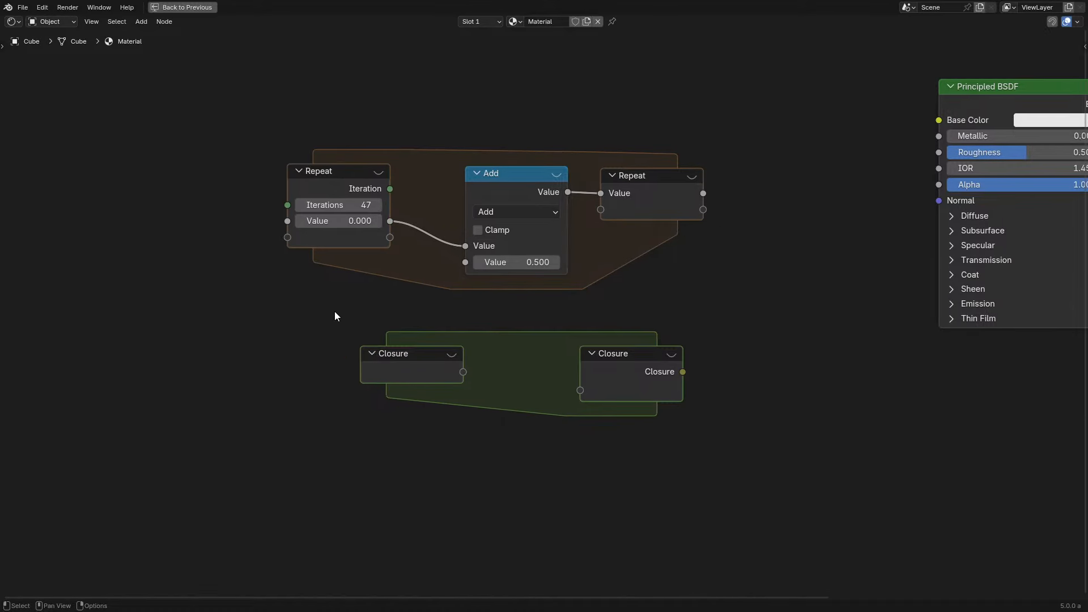
Try moving the shader Closure zone's input node independently of its output node
drag(310, 309, 470, 434)
scroll(458, 306, up, 5)
key(g)
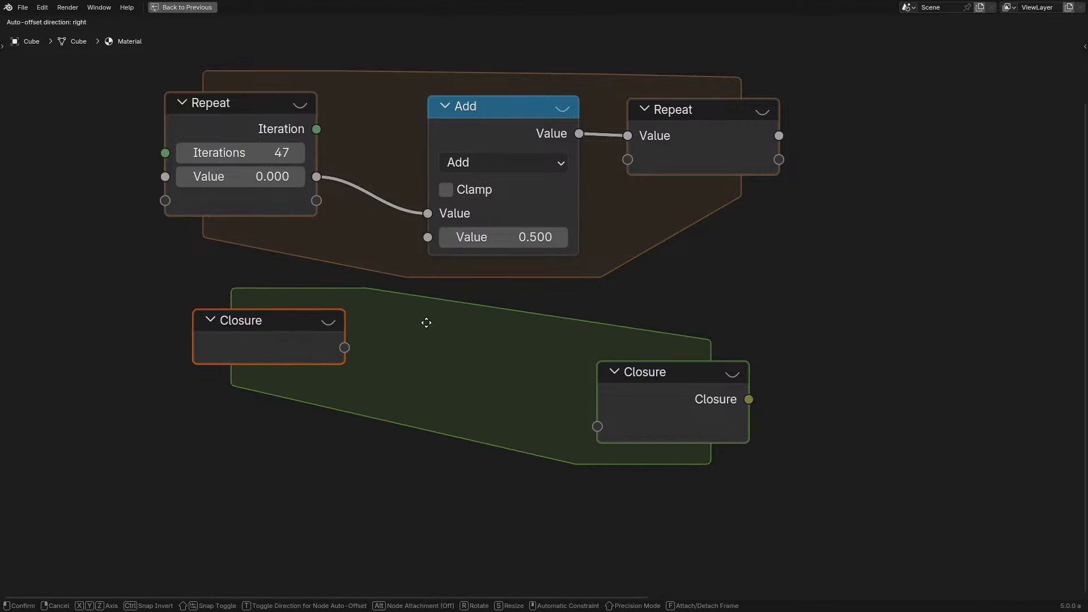
right_click(426, 323)
key(g)
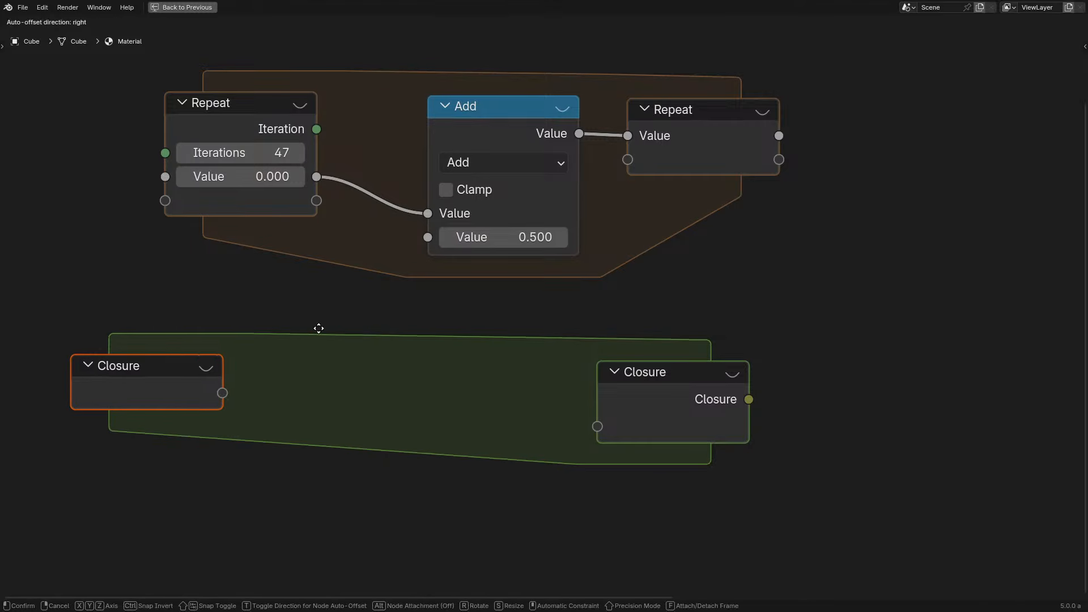
right_click(417, 335)
click(363, 386)
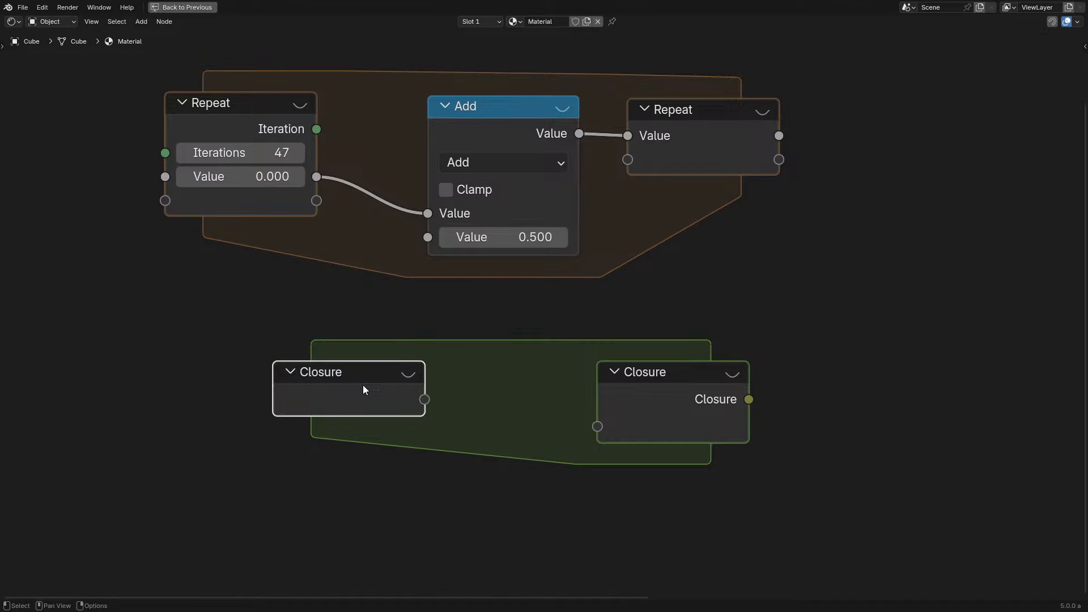
key(g)
right_click(415, 348)
scroll(633, 306, down, 5)
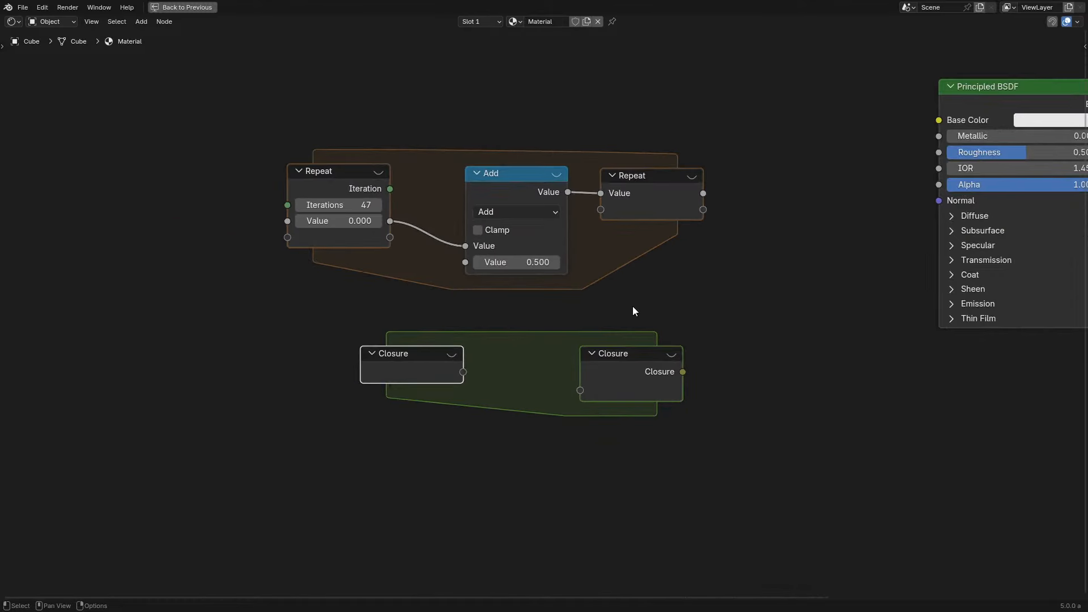
middle_drag(632, 306, 498, 334)
scroll(487, 363, up, 4)
drag(484, 400, 495, 397)
click(496, 397)
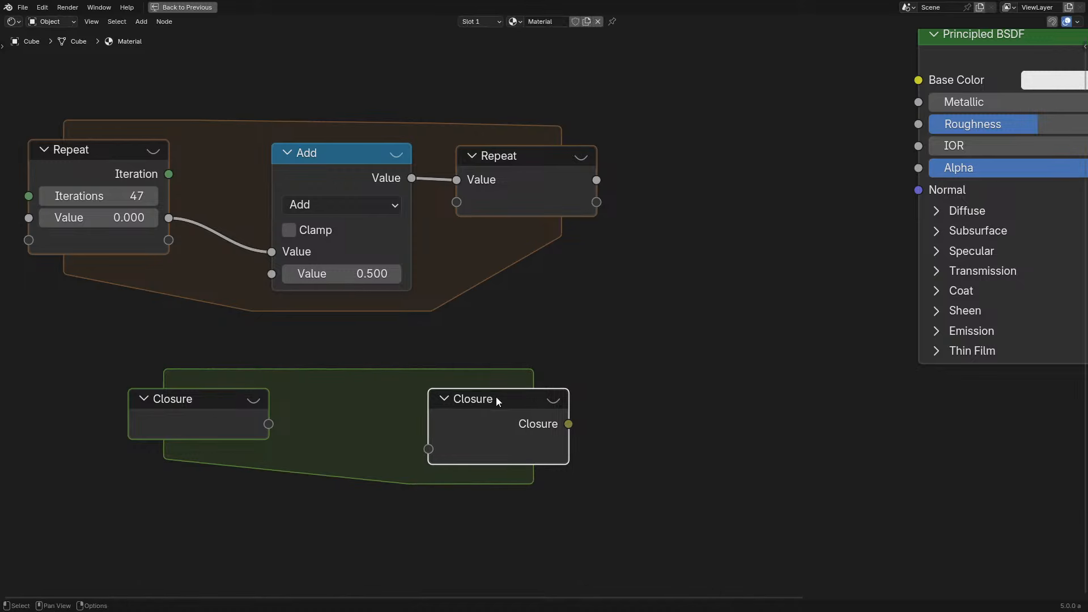
scroll(437, 355, up, 2)
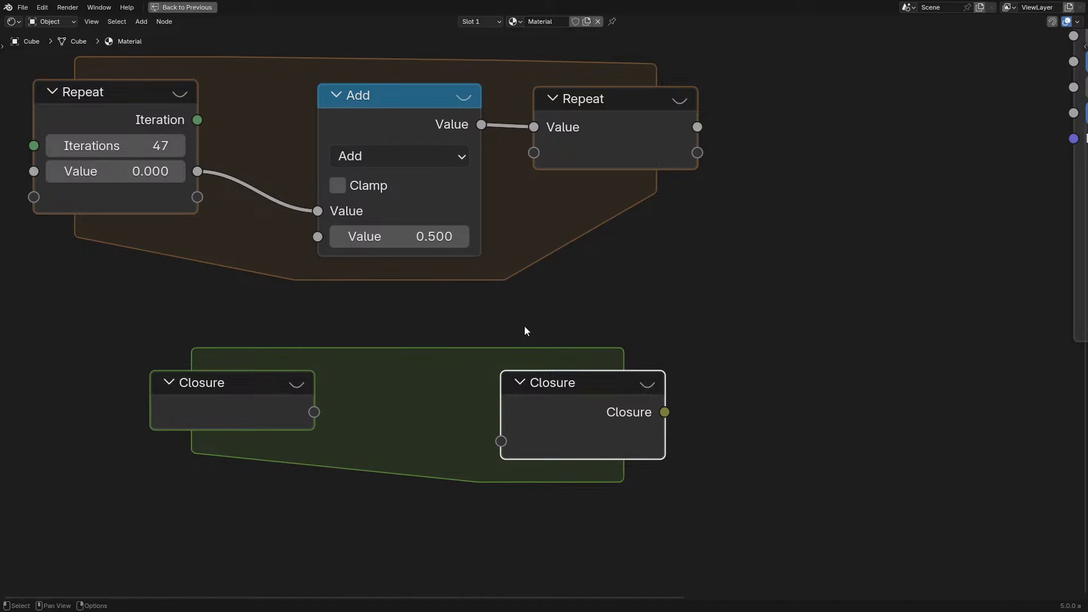
scroll(551, 306, down, 2)
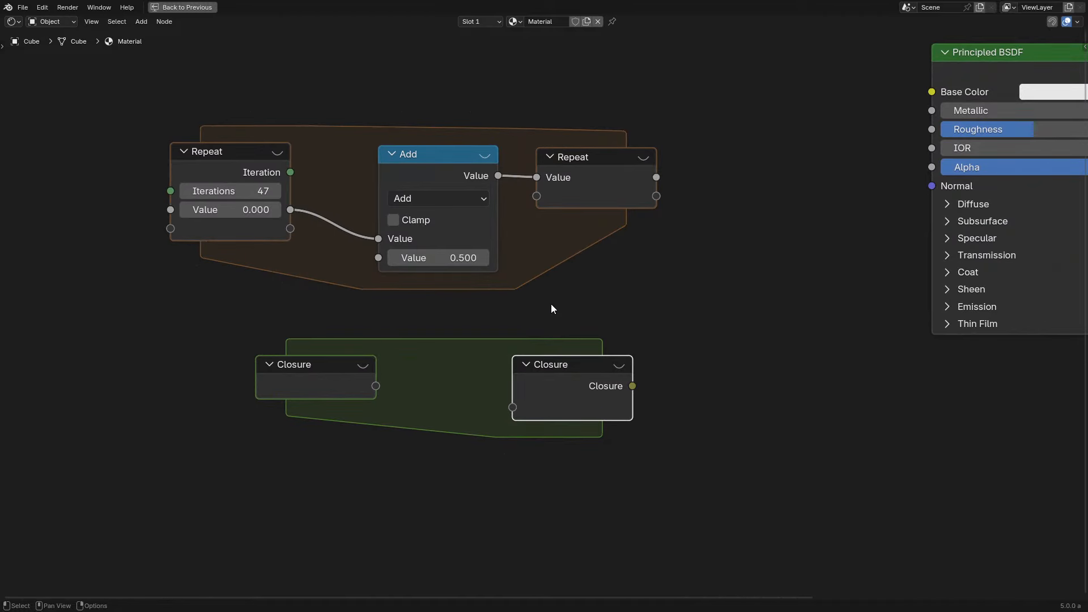
Switch the node editor to Geometry Nodes and remove the cube's Smooth by Angle and Scatter on Surface modifiers
click(15, 22)
click(107, 104)
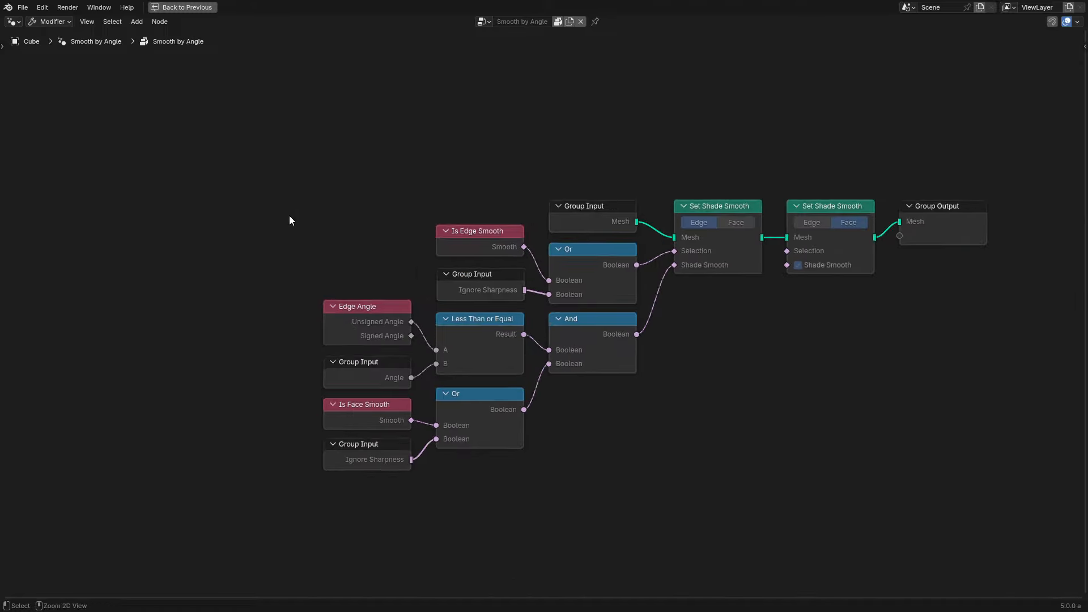
key(ctrl+space)
click(1061, 297)
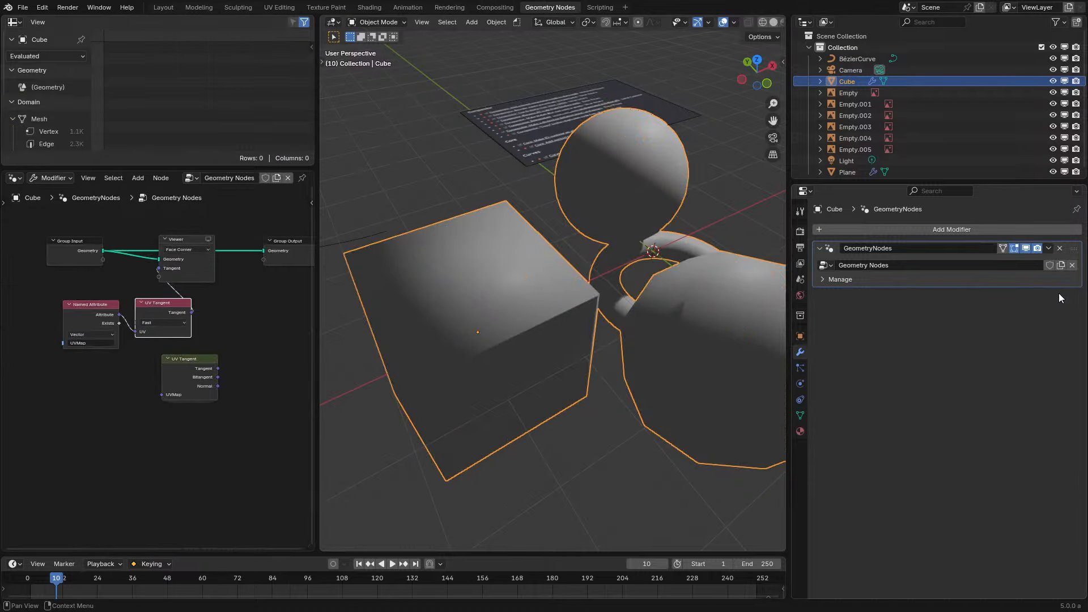
Add a Closure zone below the UV Tangent group in the cube's geometry node tree and maximize the editor
key(shift+a)
mouse_move(121, 363)
text(closure)
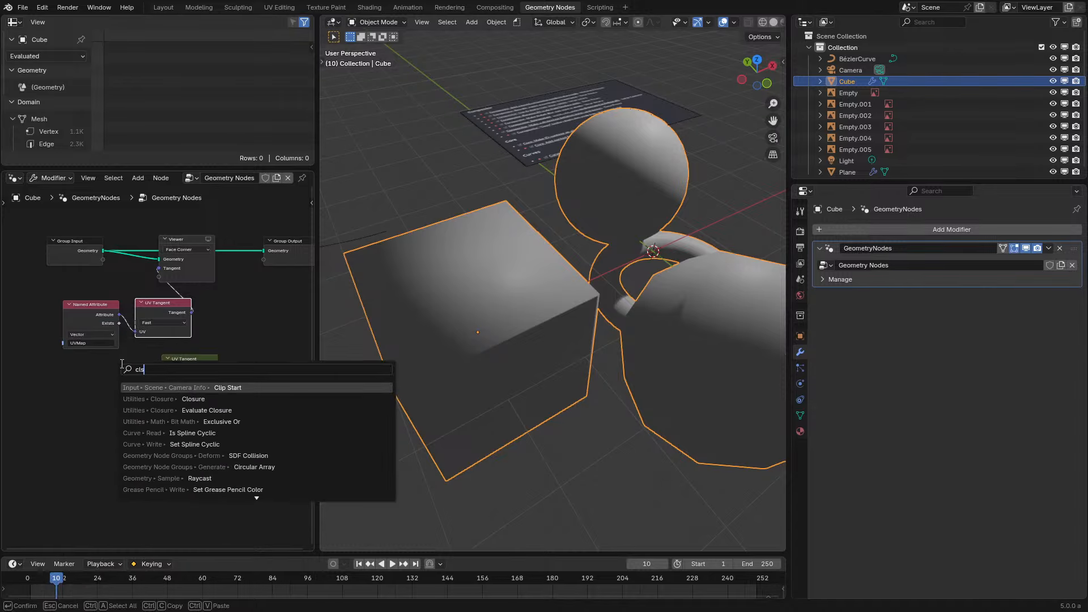
key(Return)
click(141, 441)
scroll(171, 435, up, 4)
middle_drag(170, 435, 150, 303)
scroll(151, 304, up, 2)
key(ctrl+space)
Try moving the geometry Closure zone's input node past the zone's output node
click(383, 266)
drag(384, 267, 630, 439)
right_click(630, 438)
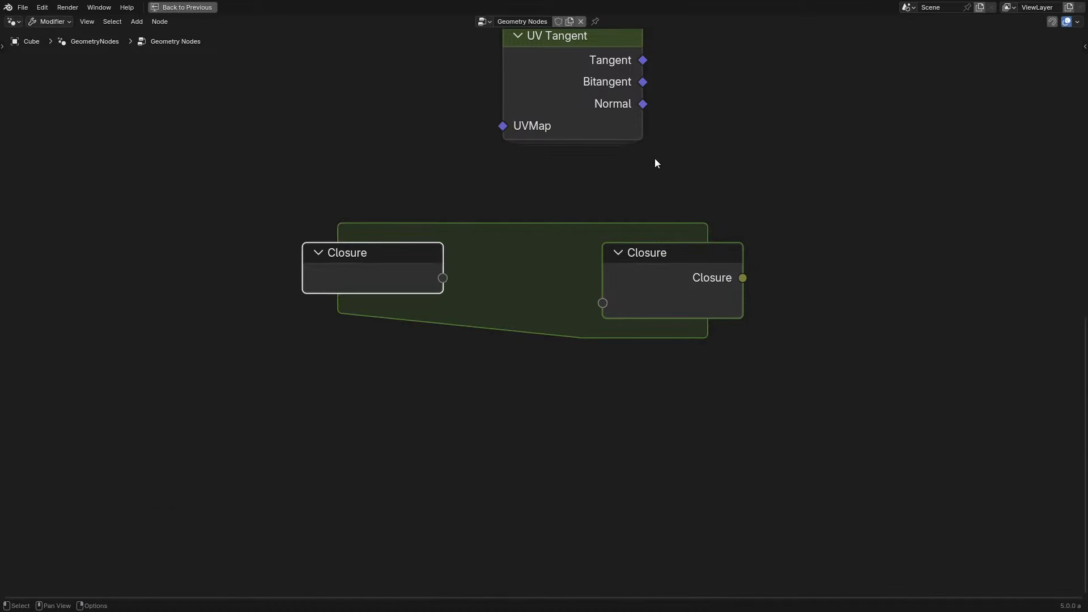
key(g)
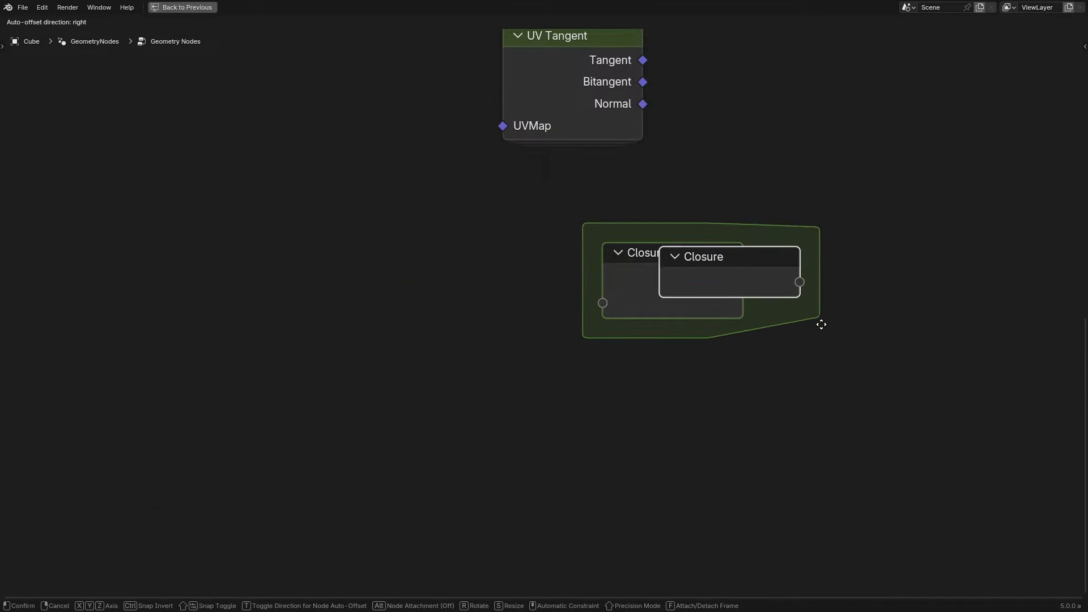
click(464, 321)
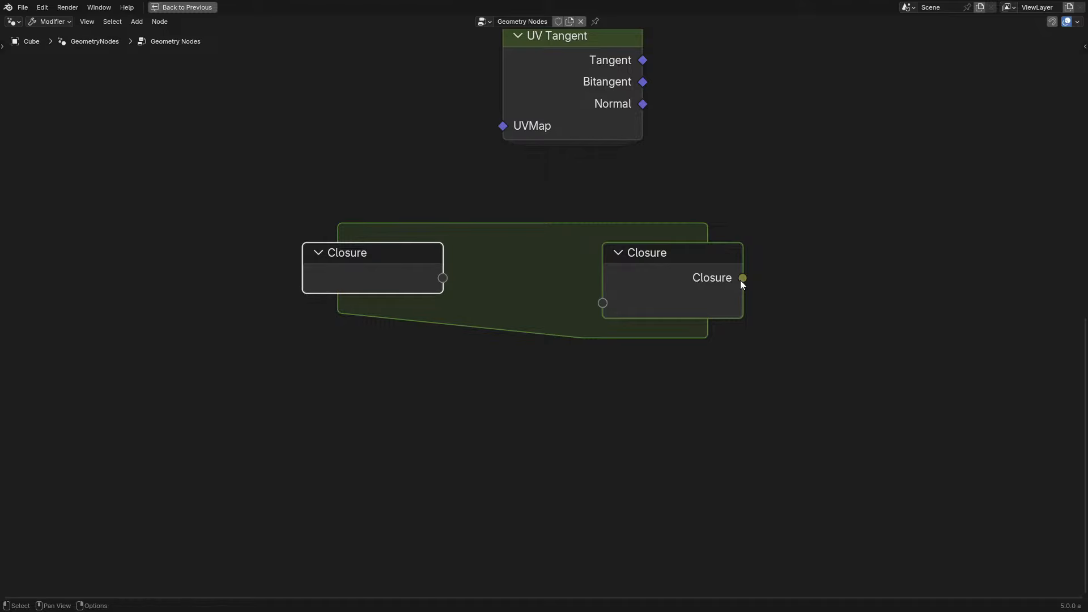
Try pulling a link out of the geometry Closure zone's output, then restore the node editor to its normal size
drag(742, 279, 669, 441)
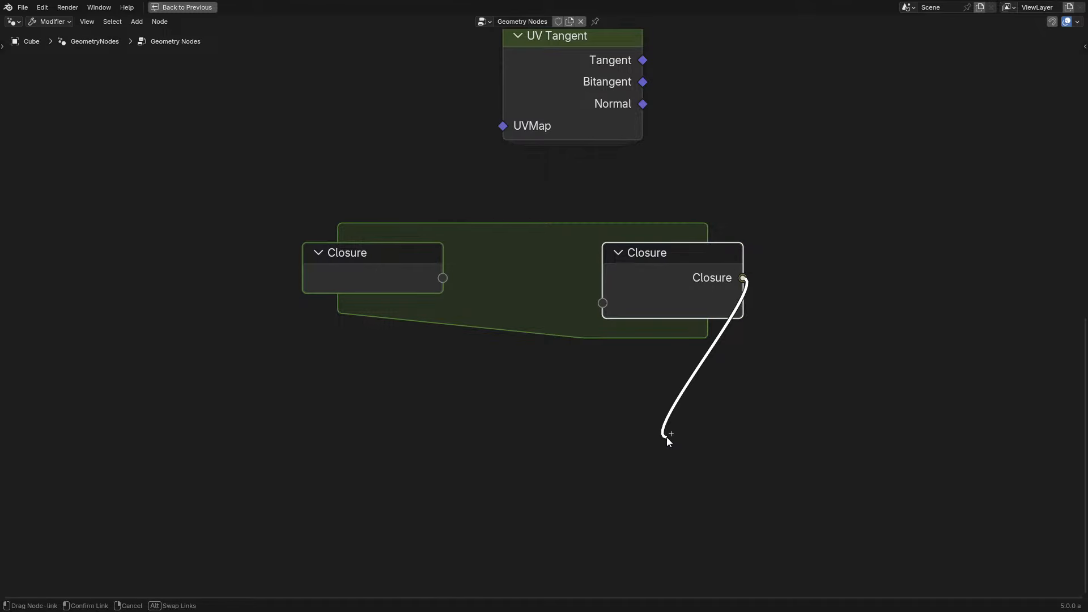
right_click(667, 441)
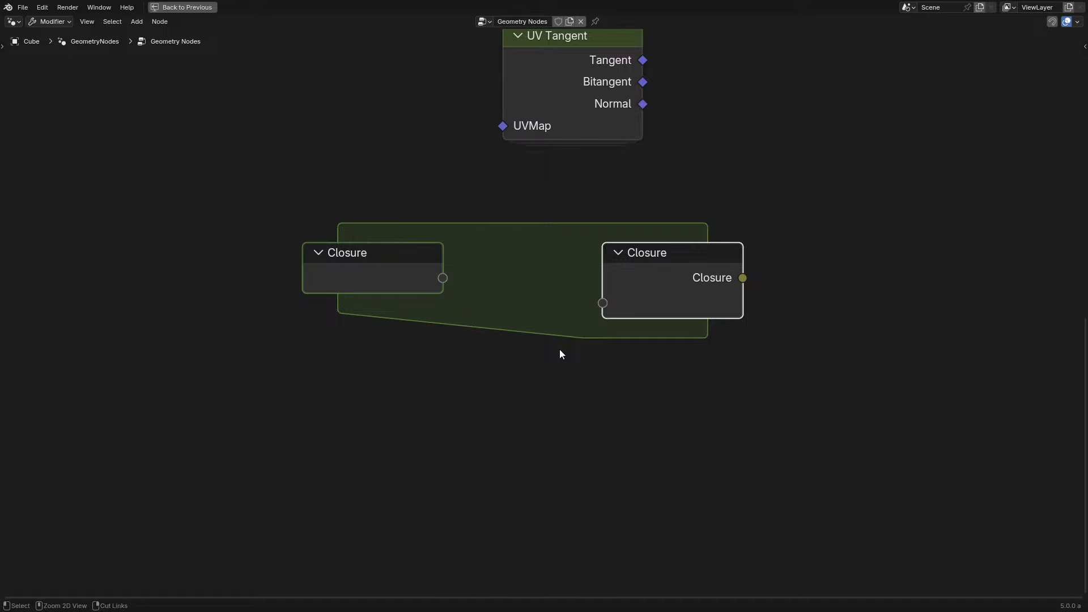
key(ctrl+space)
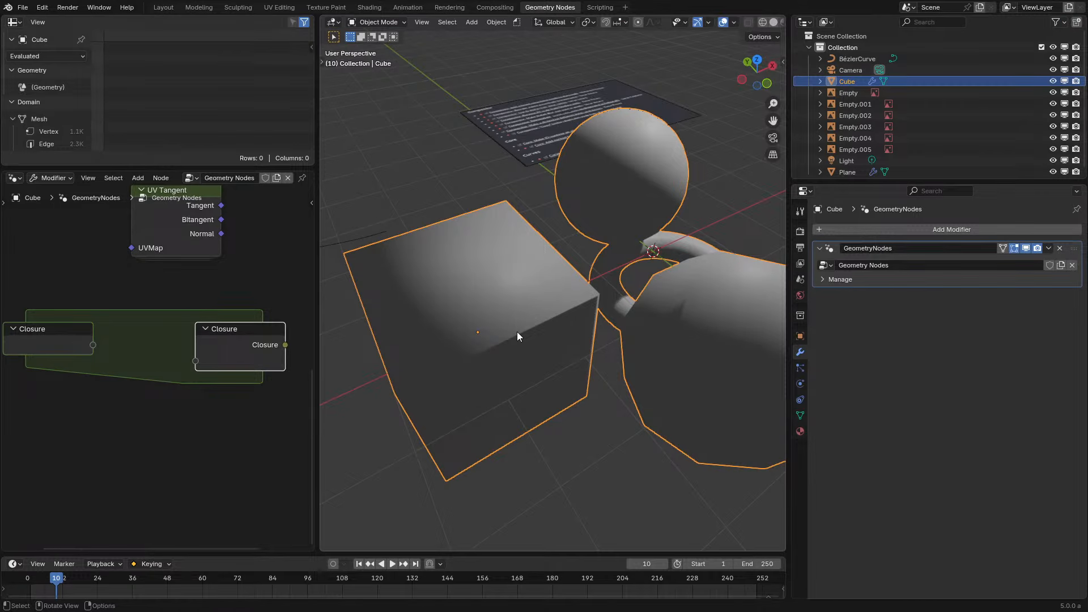
Open the scene's render settings and check the available render engines
click(801, 232)
click(1015, 230)
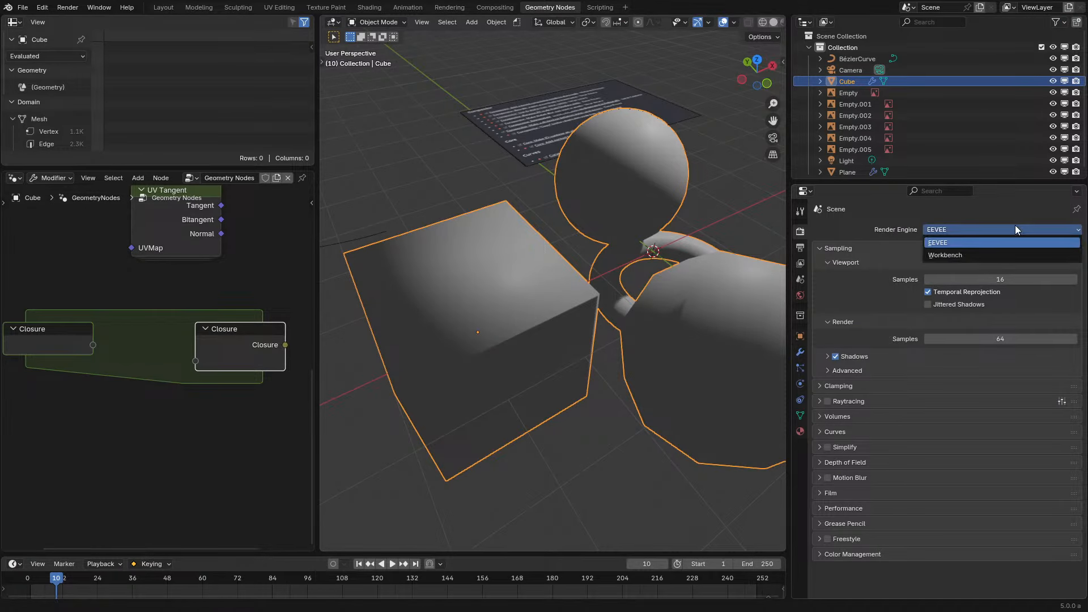
scroll(632, 290, down, 2)
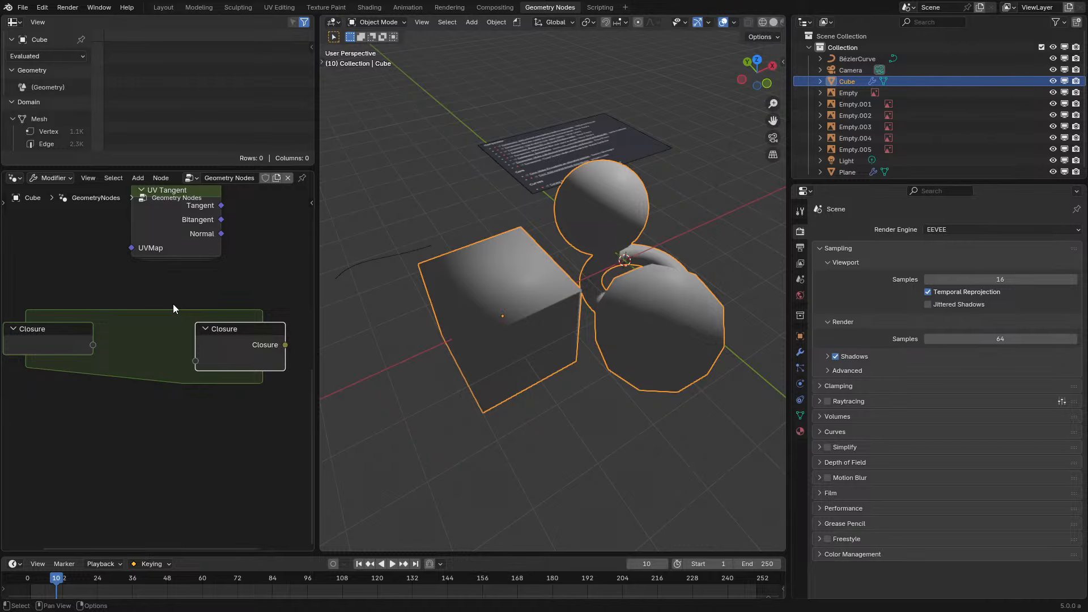
key(ctrl+space)
key(ctrl+space)
mouse_move(152, 243)
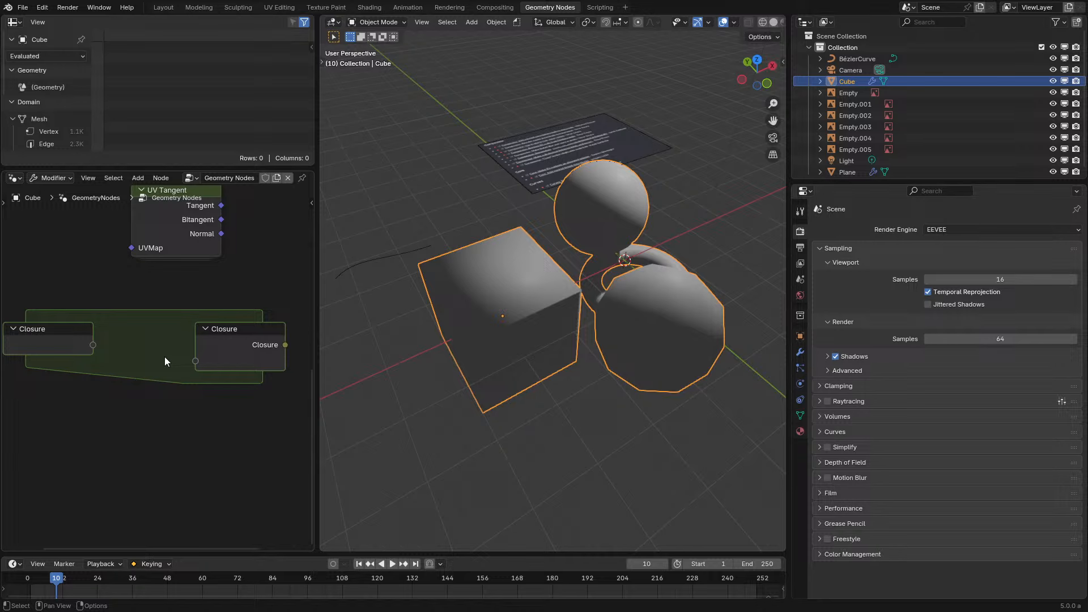
middle_drag(169, 418, 171, 447)
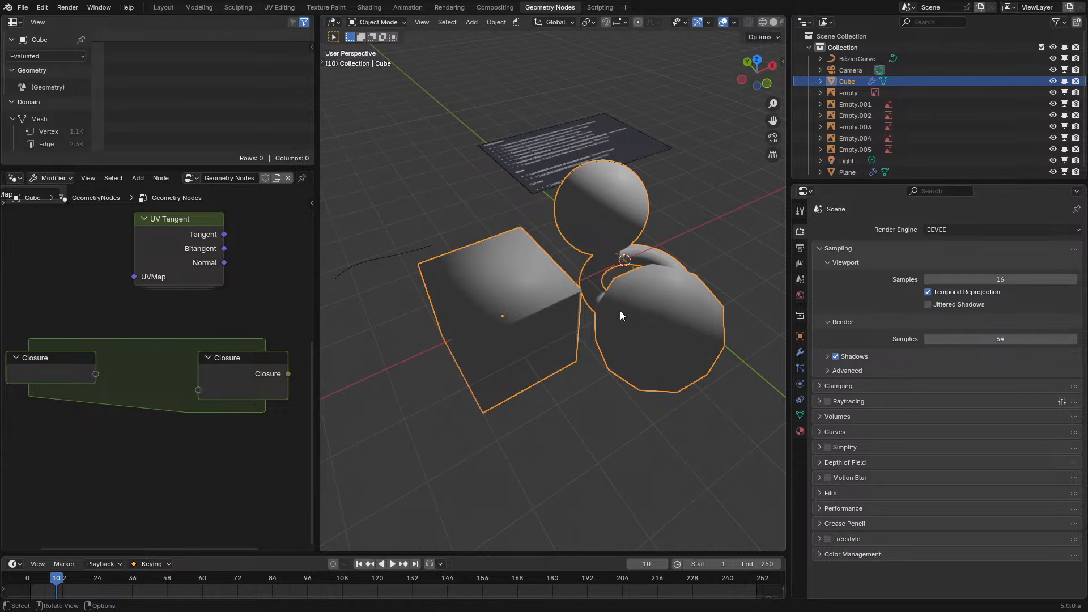
Enlarge the Outliner and switch the node editor to a maximized Shader Editor showing the cube's material
drag(864, 181, 864, 225)
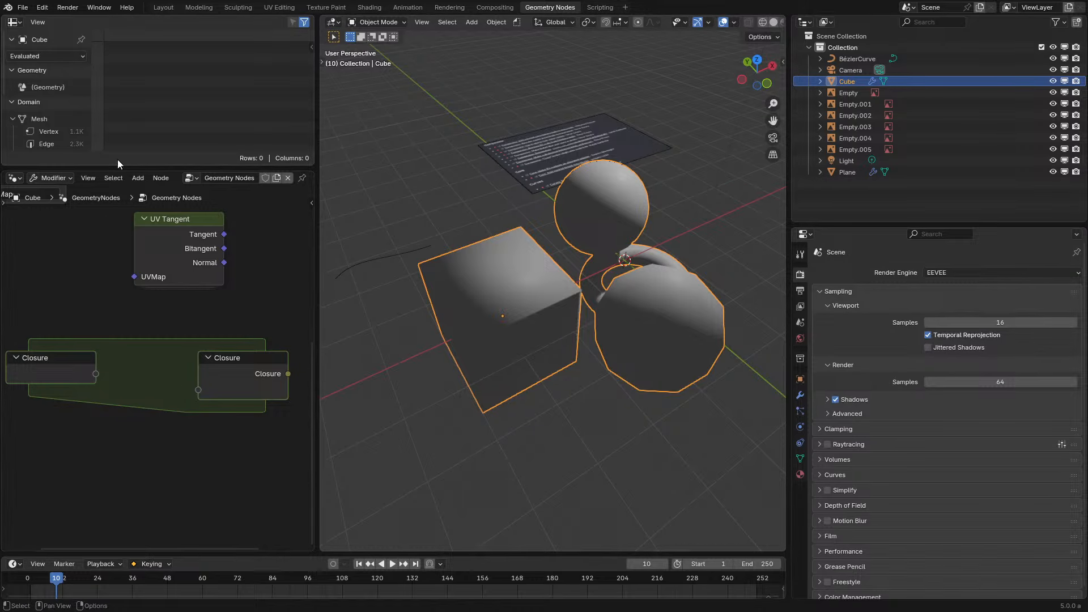
click(22, 177)
key(s)
scroll(106, 358, down, 5)
middle_drag(114, 367, 145, 377)
key(ctrl+space)
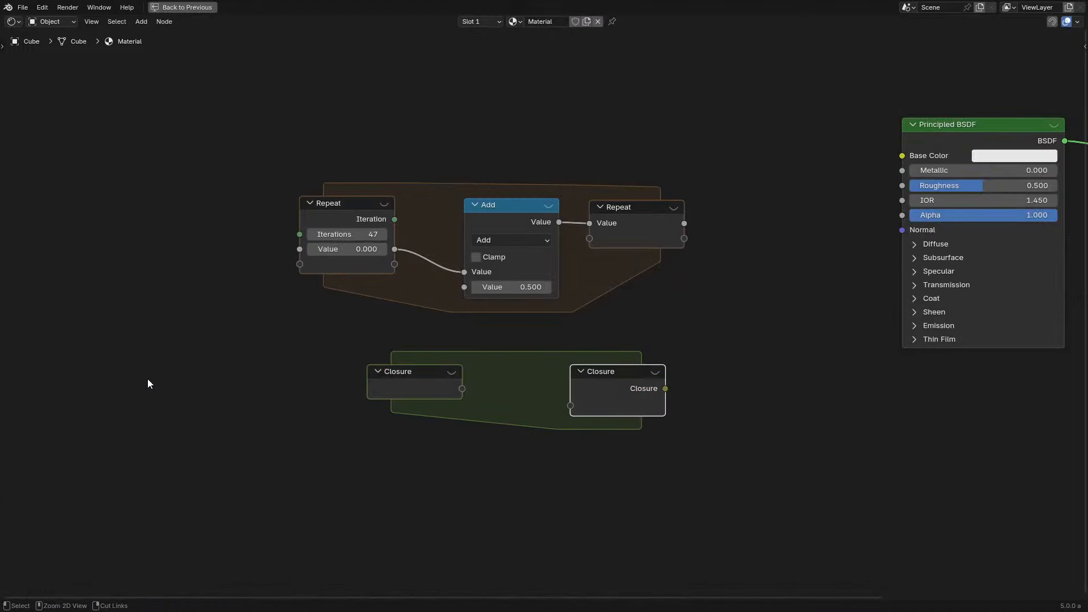
Move the whole Repeat zone, including its Add node, next to the Principled BSDF node
drag(350, 70, 771, 294)
key(g)
right_click(753, 225)
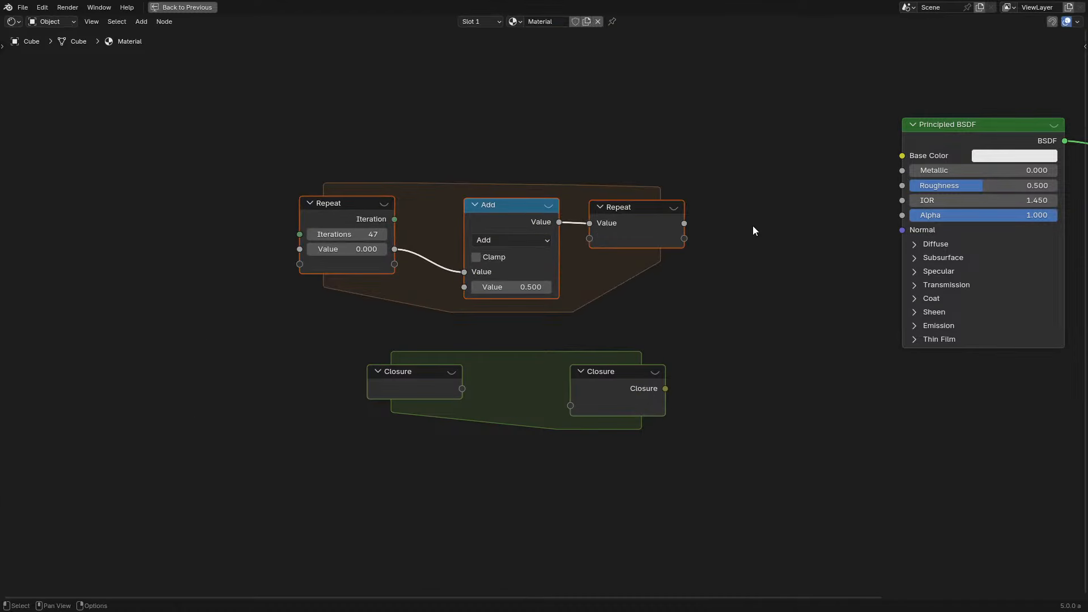
middle_drag(707, 235, 510, 356)
key(g)
click(688, 321)
scroll(545, 320, up, 8)
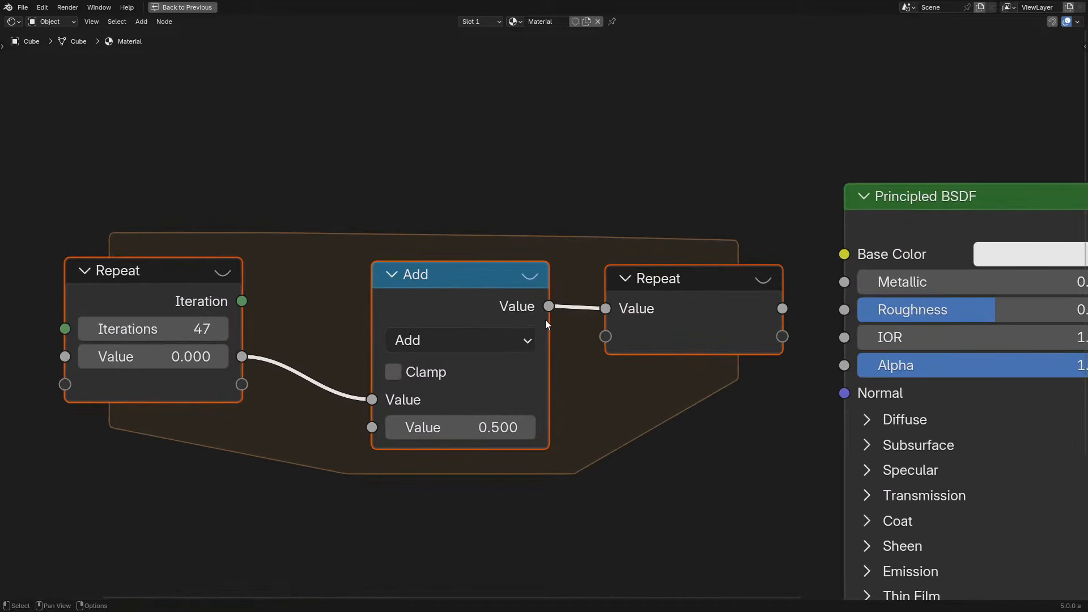
Move the Add node and the Repeat output node closer to the Repeat input node to tighten the zone
drag(440, 214, 794, 493)
key(g)
click(698, 471)
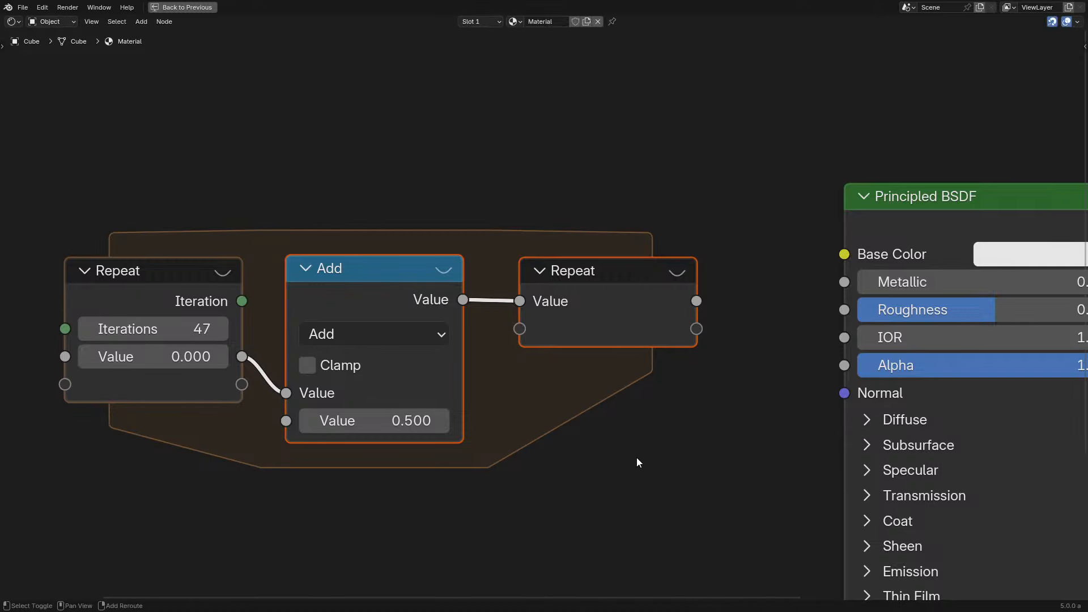
click(597, 298)
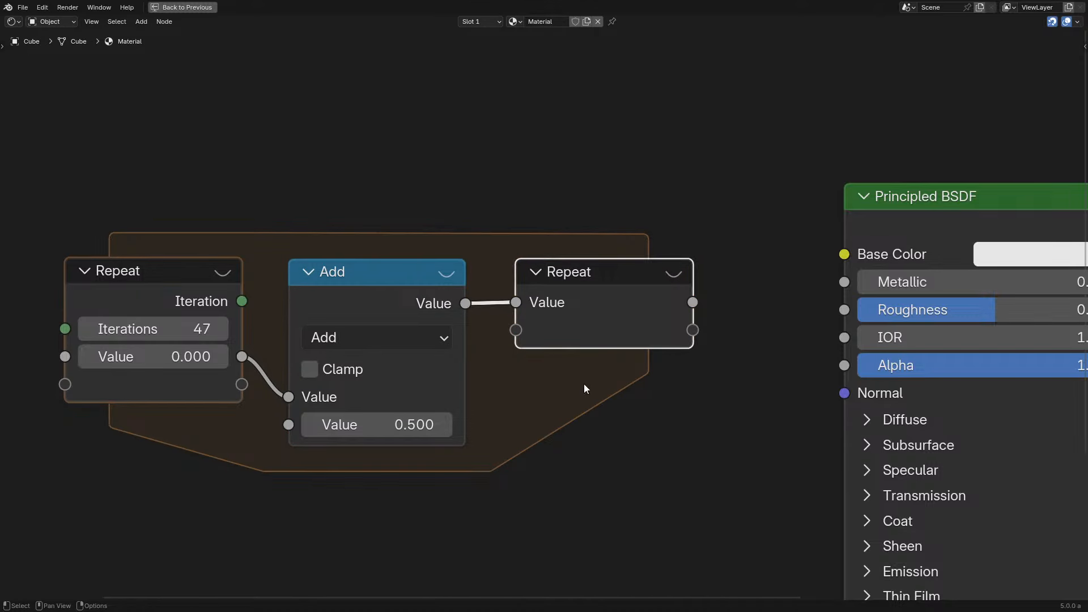
key(g)
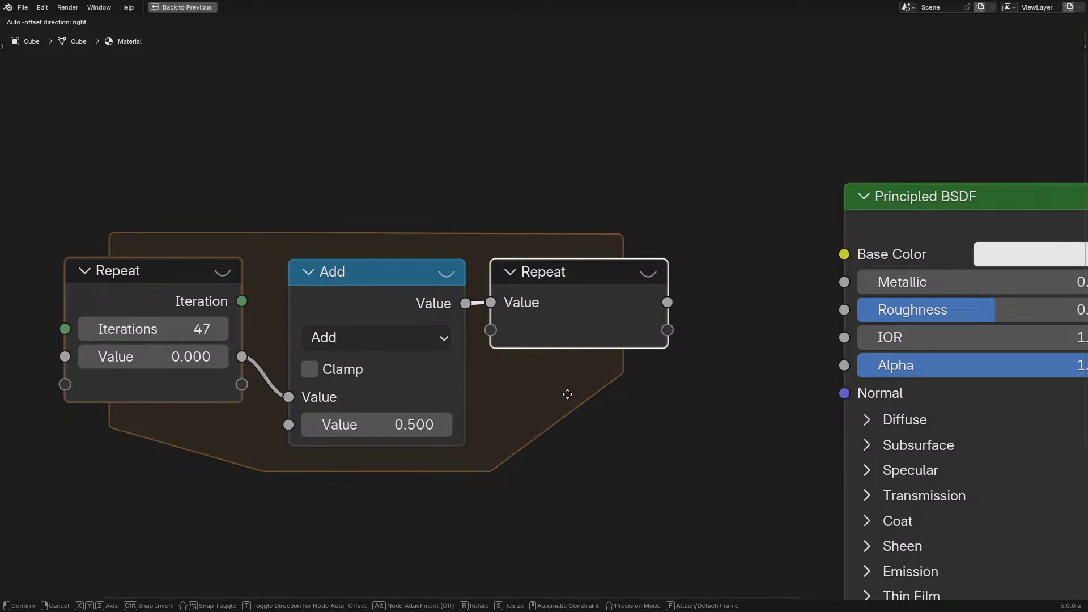
click(567, 395)
key(shift+a)
click(492, 177)
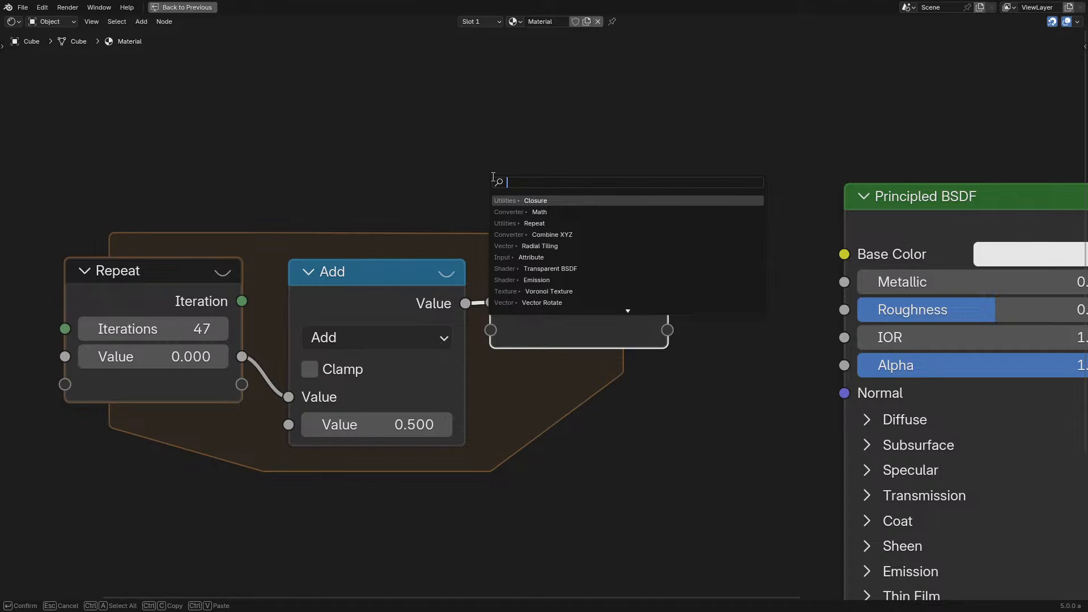
key(Escape)
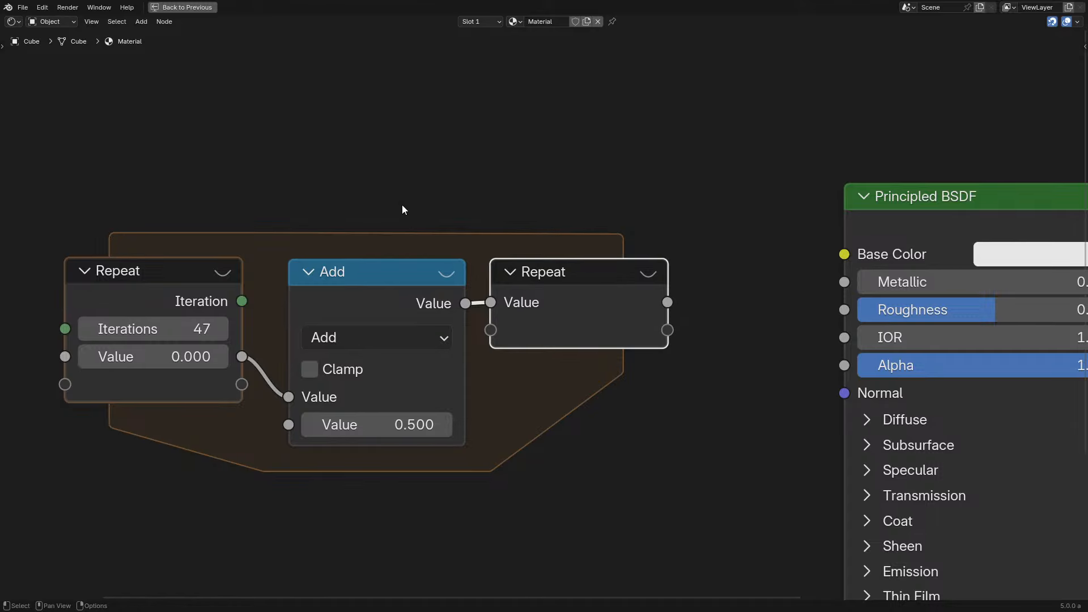
Add an Image Texture node above the Repeat zone in the cube's material
key(shift+a)
text(tex)
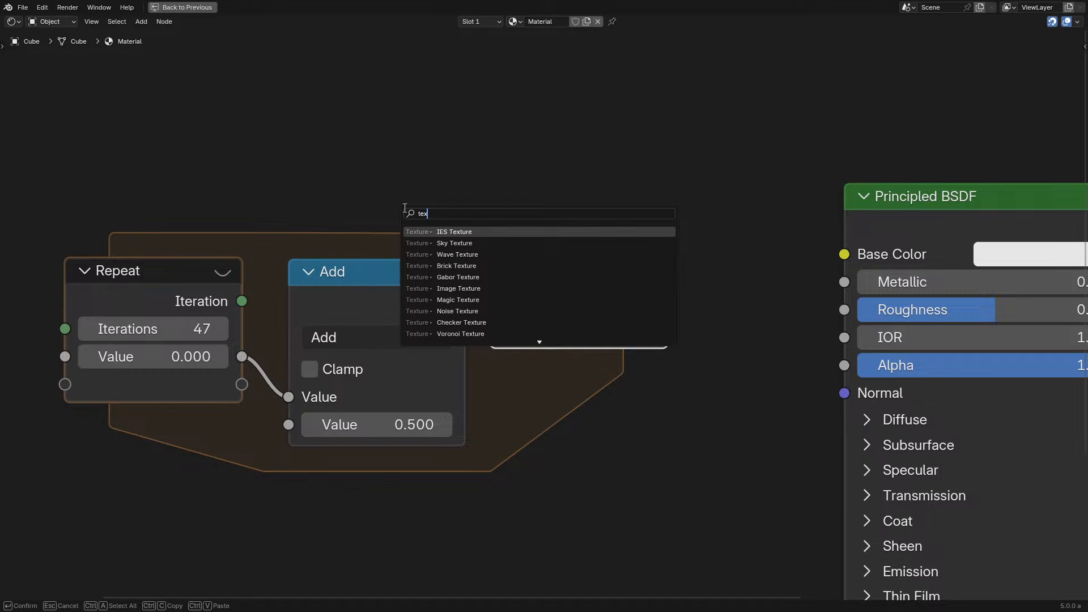
text(ure)
key(ctrl+a)
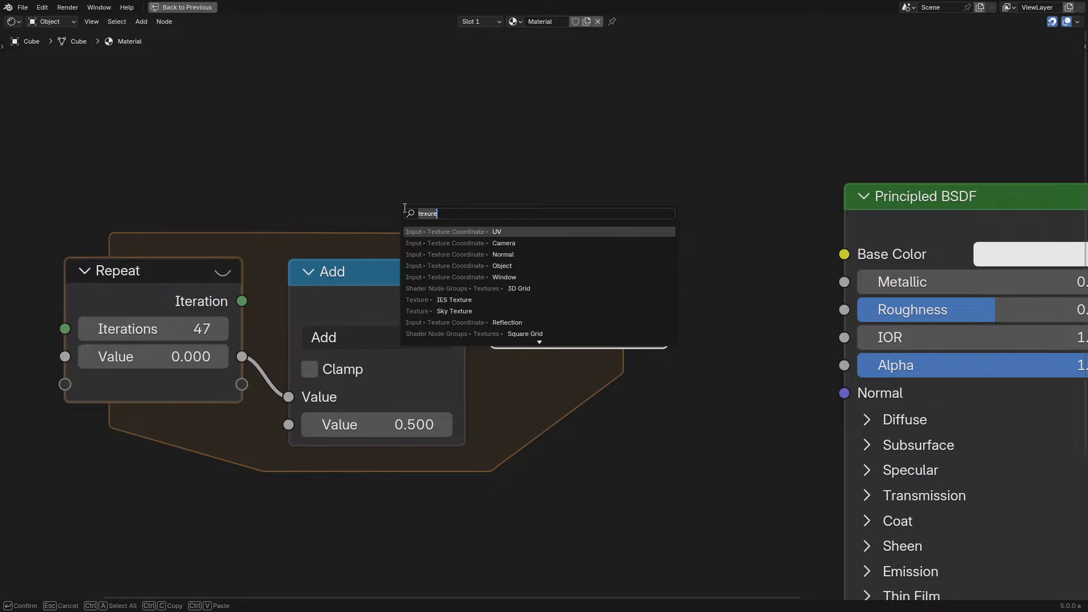
text(image)
key(Return)
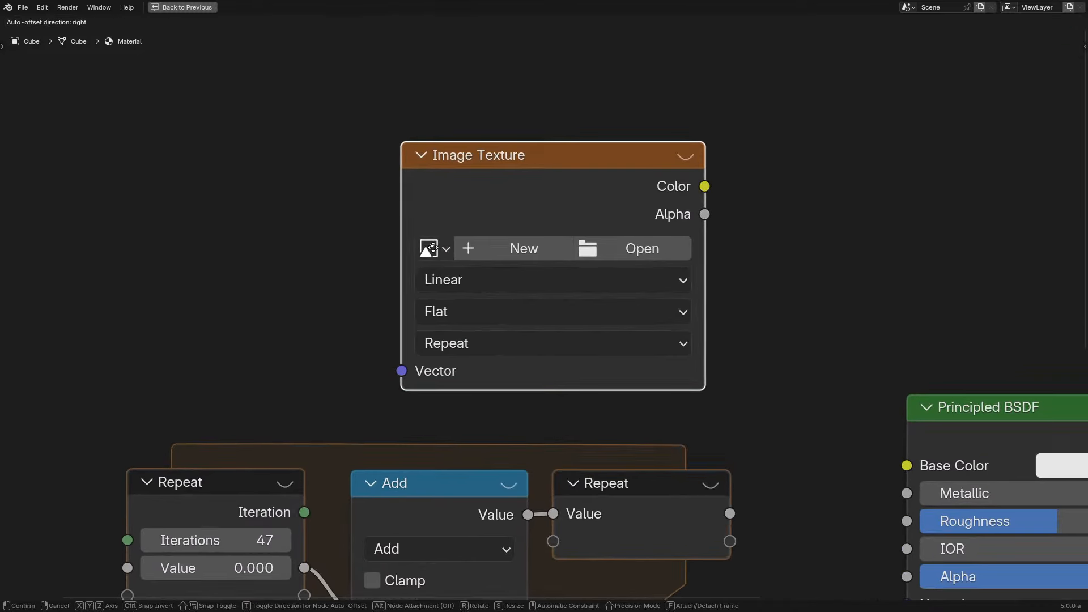
click(390, 142)
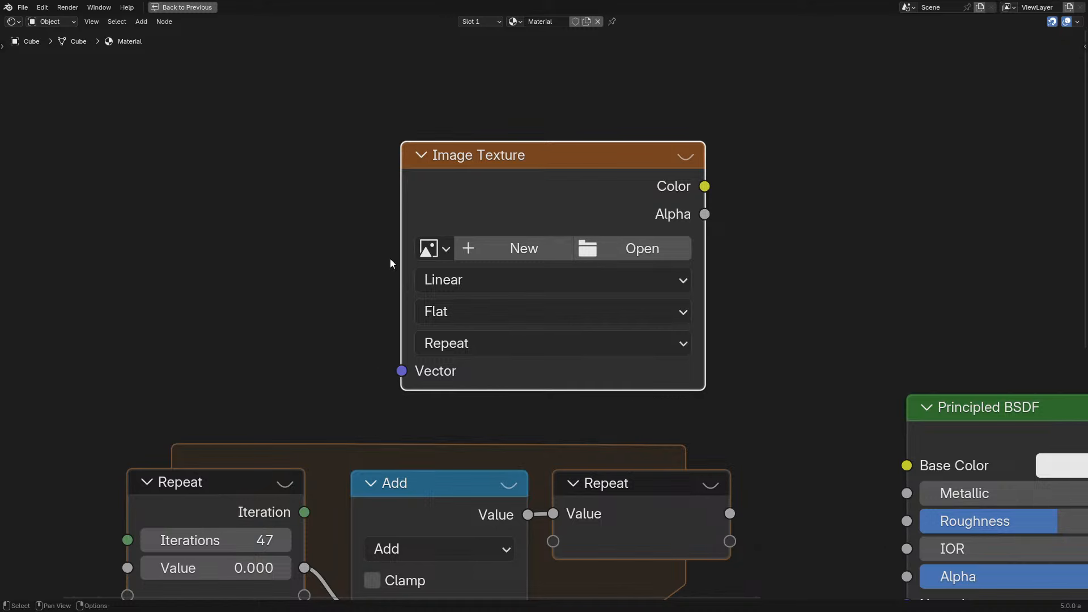
click(428, 280)
Add a Menu Switch node beside the Image Texture node, on the side of its Vector input
key(shift+a)
text(men)
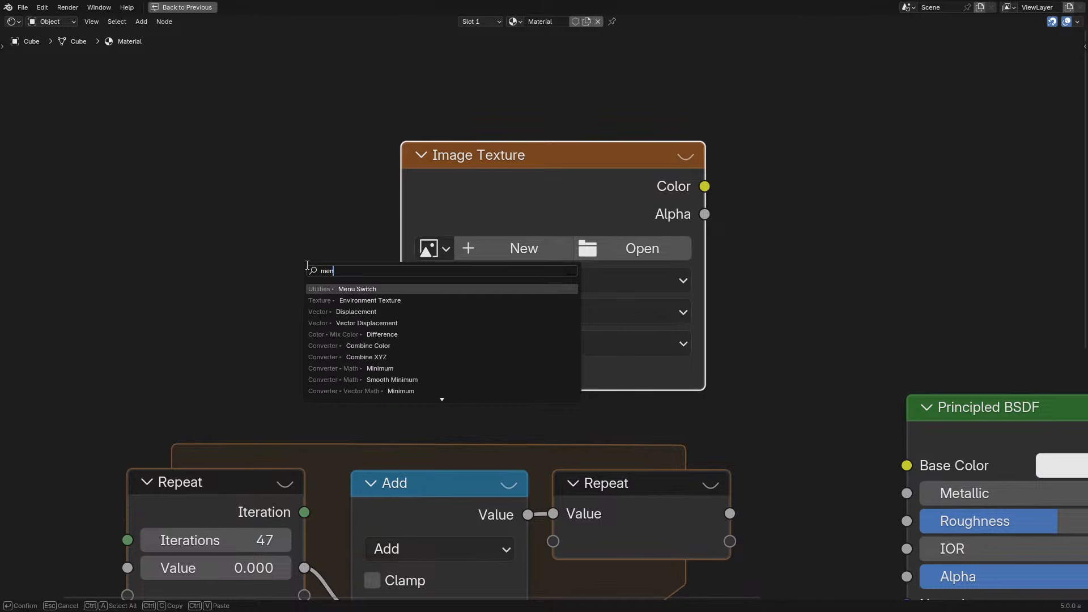
key(Return)
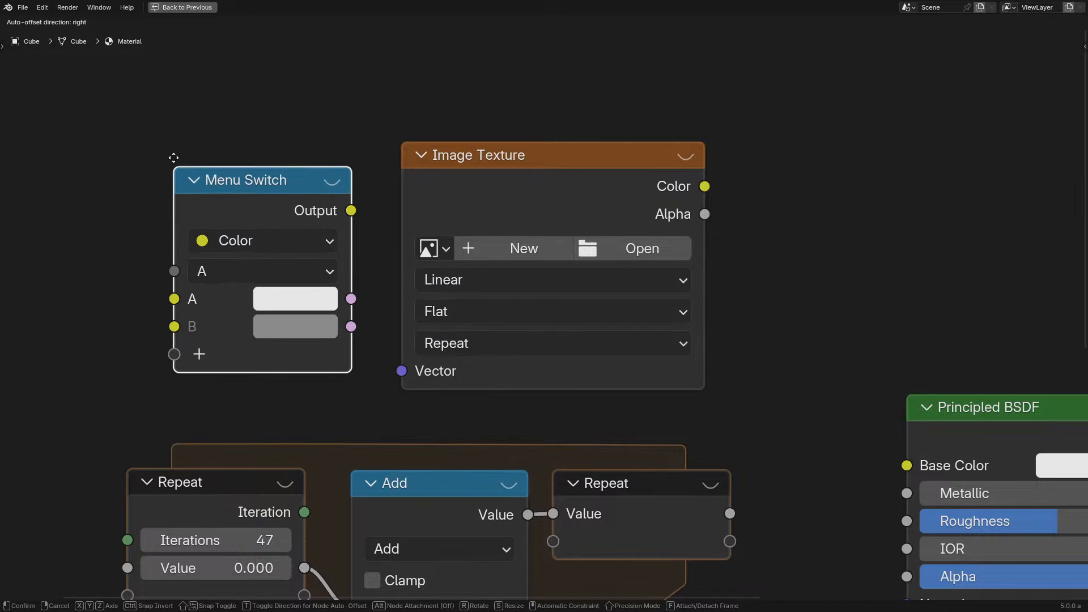
click(175, 155)
scroll(242, 156, down, 2)
middle_drag(242, 155, 498, 233)
drag(534, 277, 452, 234)
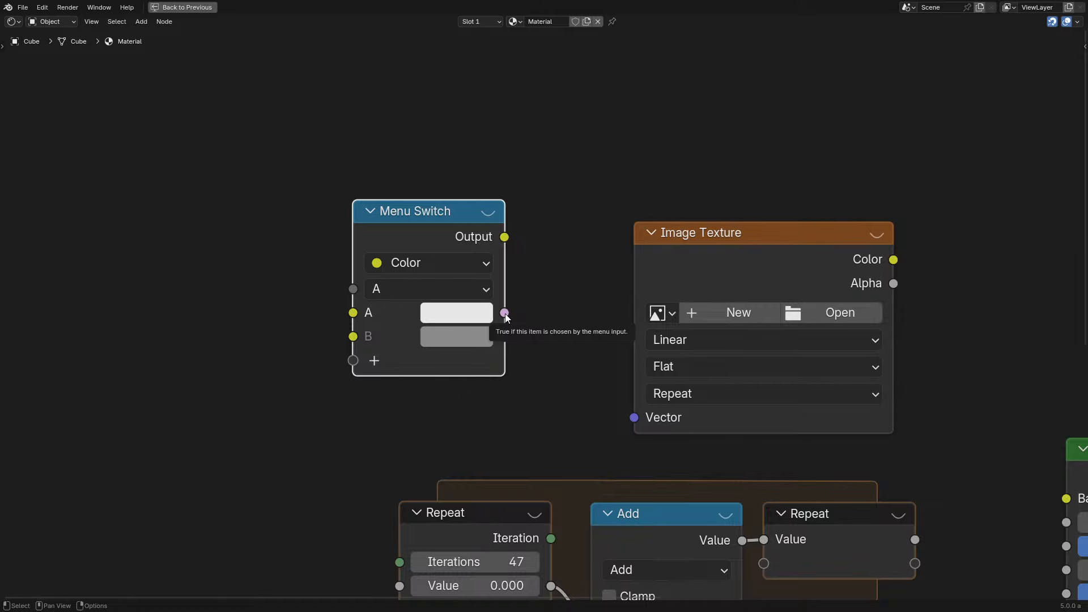
Align the Menu Switch with the Image Texture node and move both farther above the Repeat zone
click(456, 286)
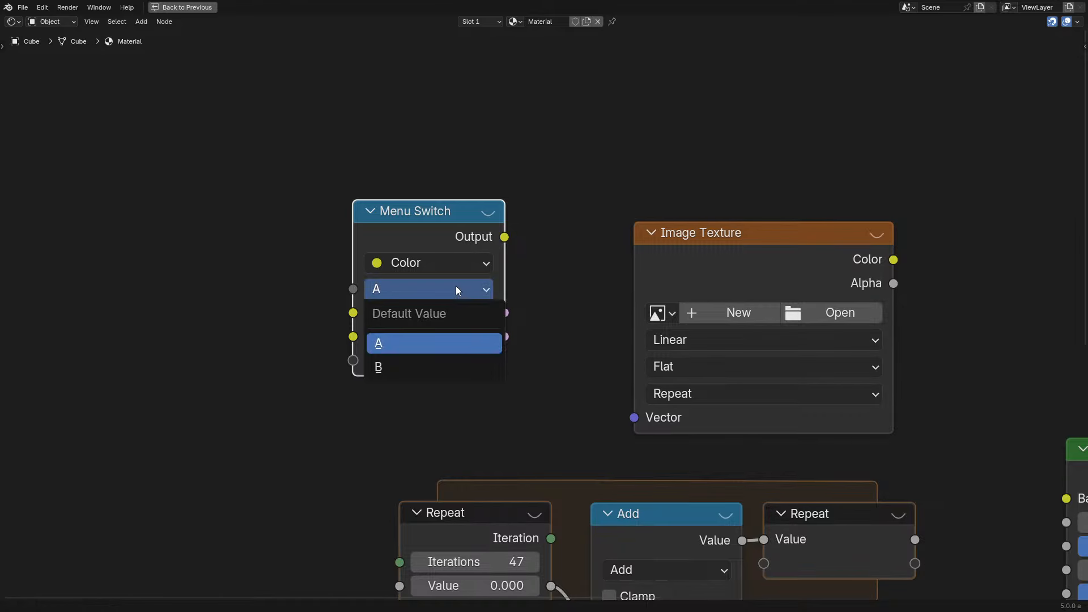
drag(413, 230, 456, 251)
drag(340, 174, 724, 279)
click(536, 317)
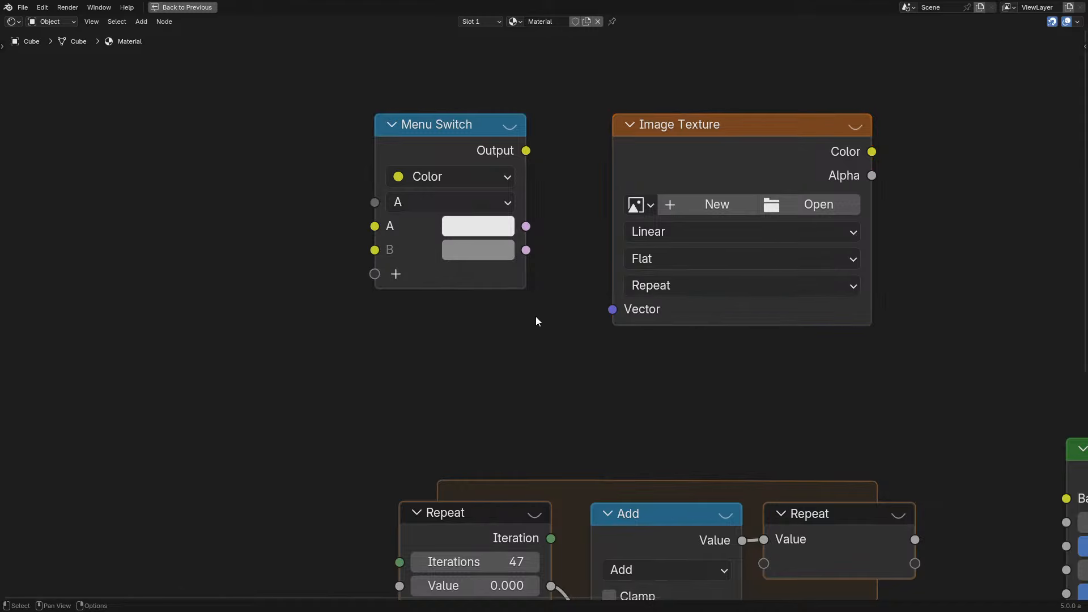
Add five more items to the Menu Switch node and restore the node editor to its normal size
click(482, 276)
middle_drag(482, 277, 494, 339)
scroll(434, 329, down, 2)
scroll(394, 326, up, 1)
scroll(493, 343, up, 2)
click(453, 340)
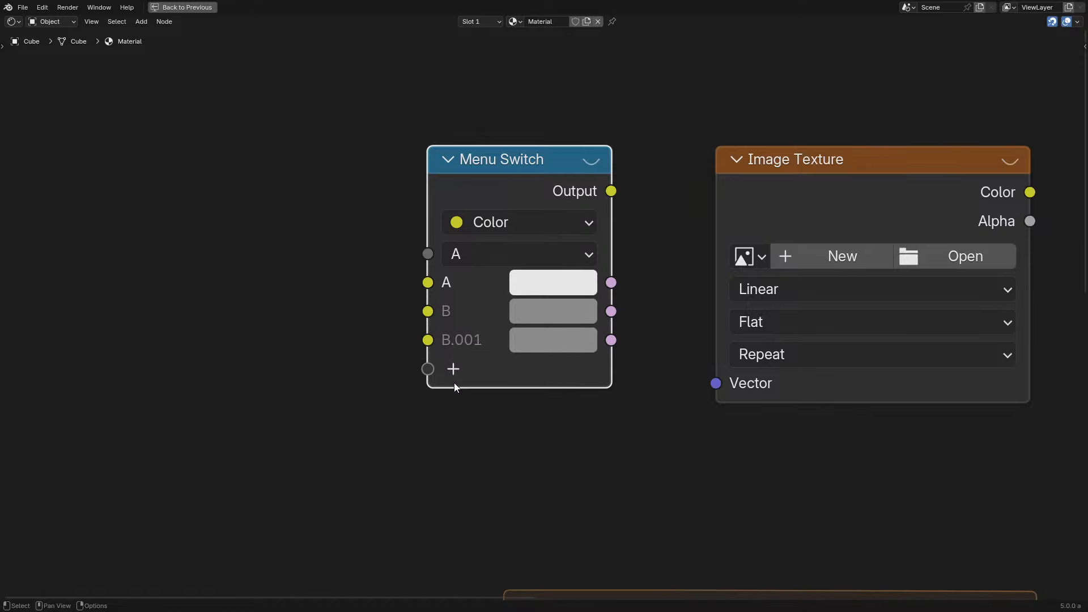
click(453, 369)
click(453, 397)
click(453, 426)
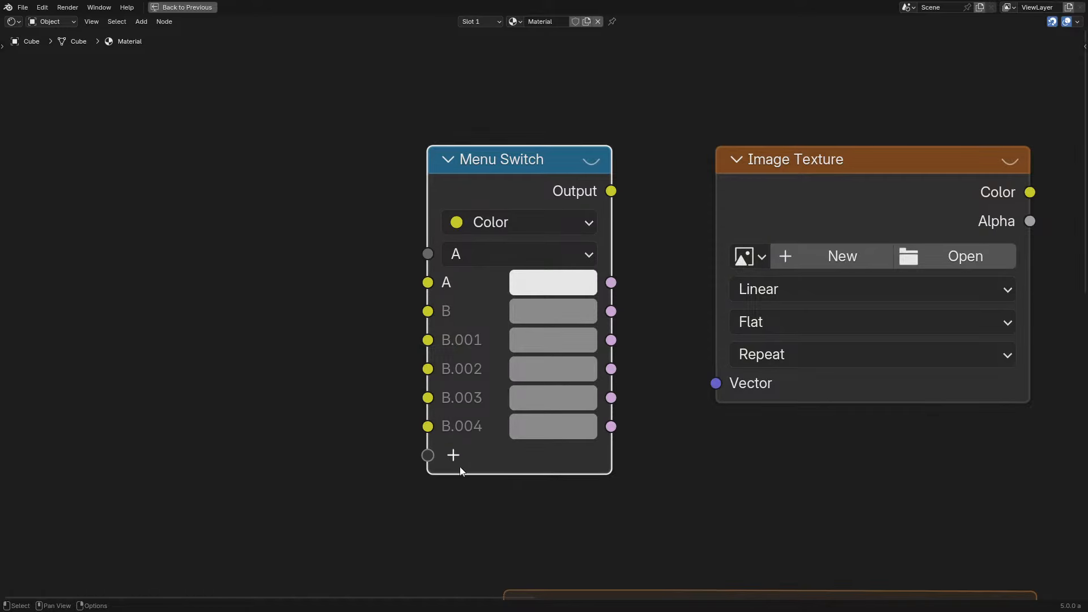
click(451, 457)
key(ctrl+space)
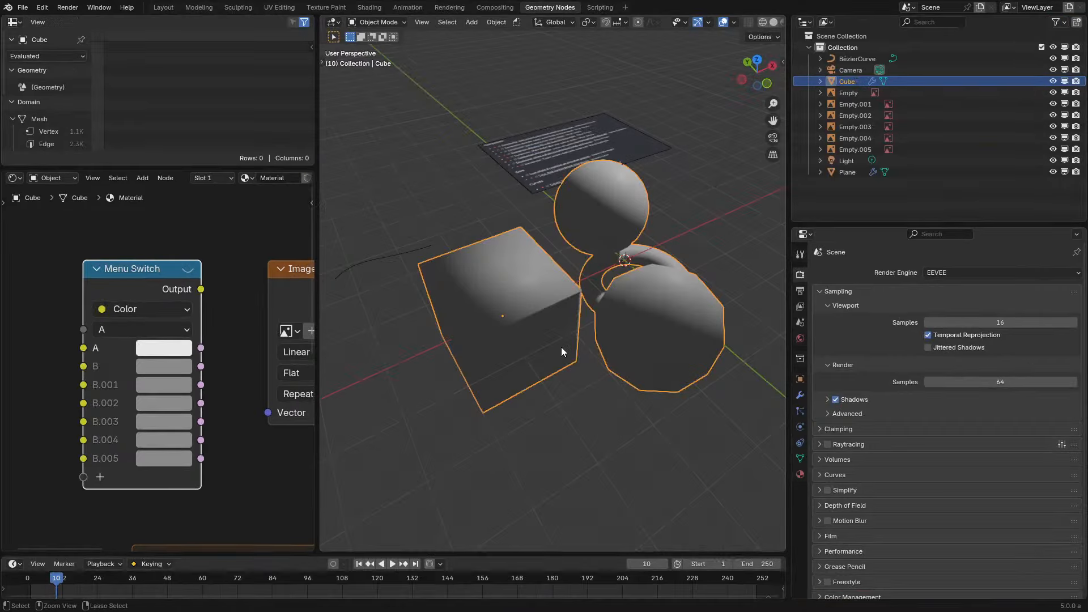
Examine the cube object's smooth shading in the 3D viewport from several angles and open its modifier stack
mouse_move(653, 355)
middle_down()
mouse_move(651, 365)
mouse_move(664, 364)
middle_up()
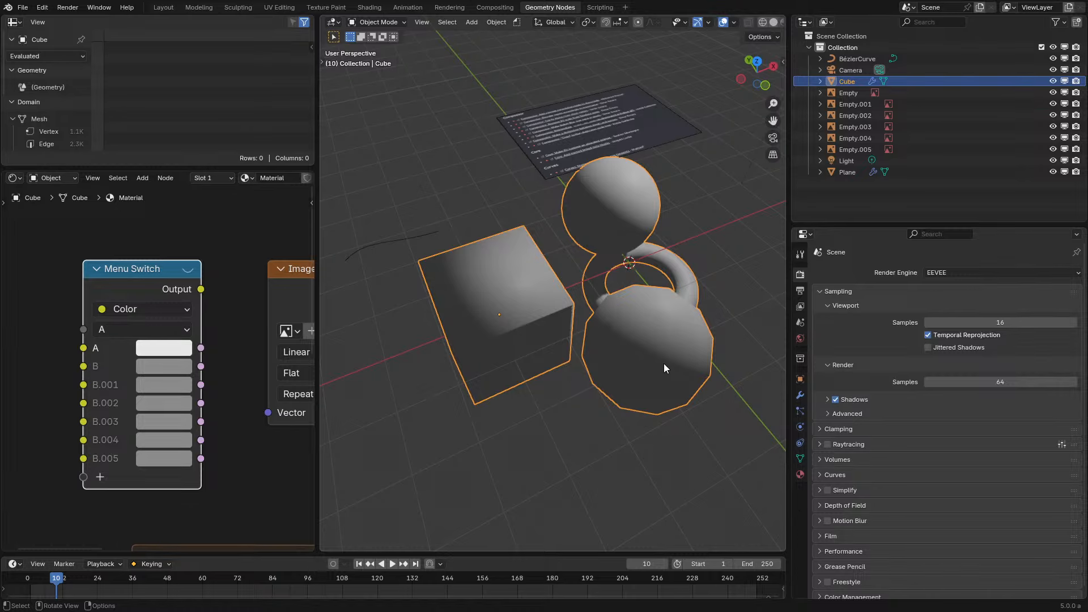
middle_drag(664, 363, 595, 407)
key(ctrl+space)
scroll(476, 306, down, 4)
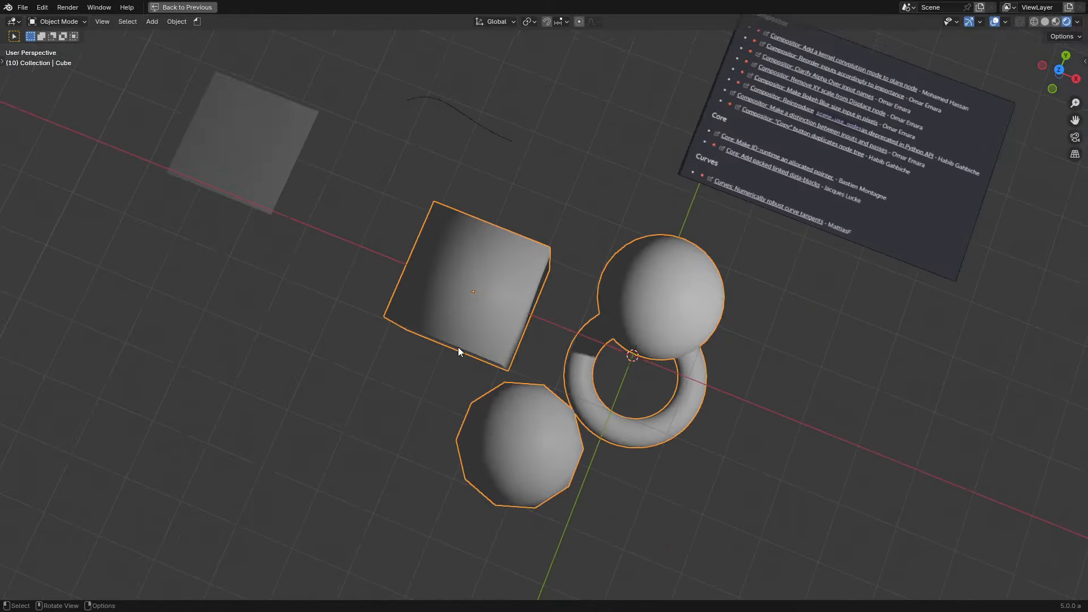
middle_drag(458, 347, 519, 284)
key(ctrl+space)
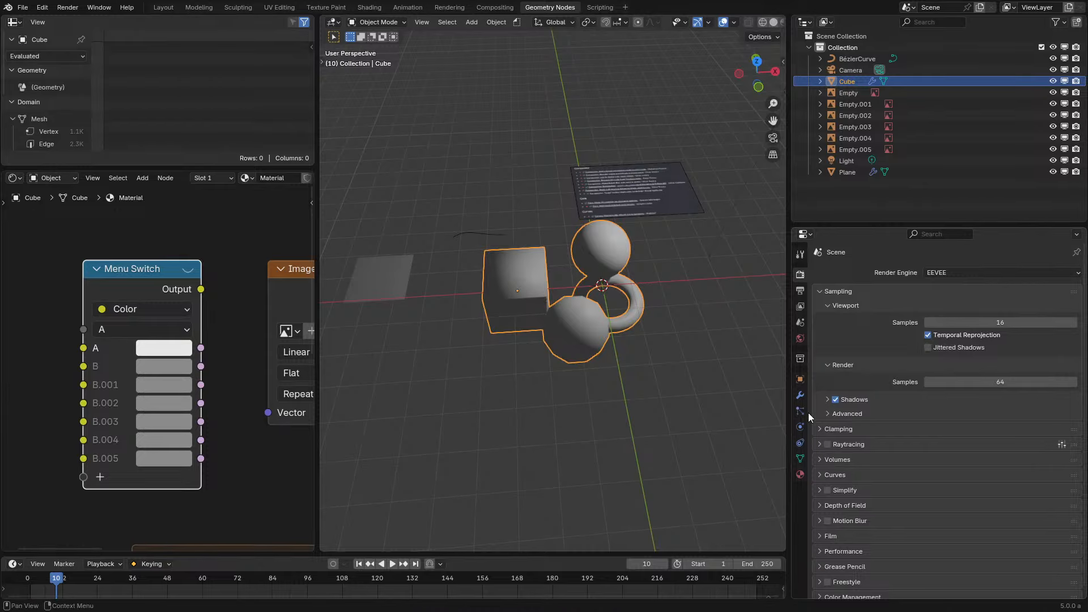
click(800, 395)
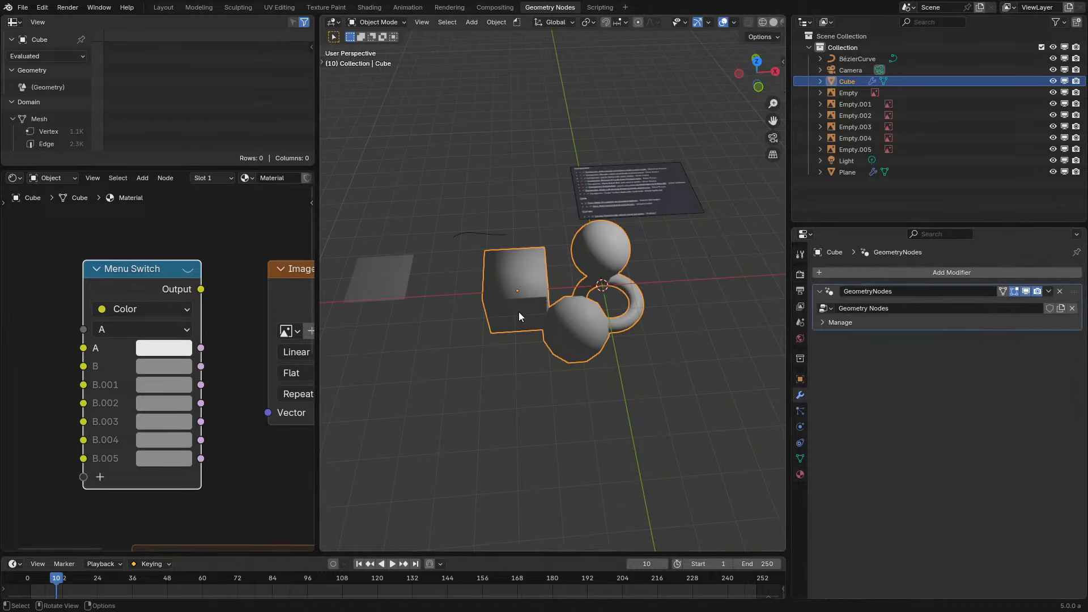
Apply Shade Flat to the cube object and return it to Shade Smooth
middle_drag(519, 314, 506, 338)
click(441, 319)
click(507, 454)
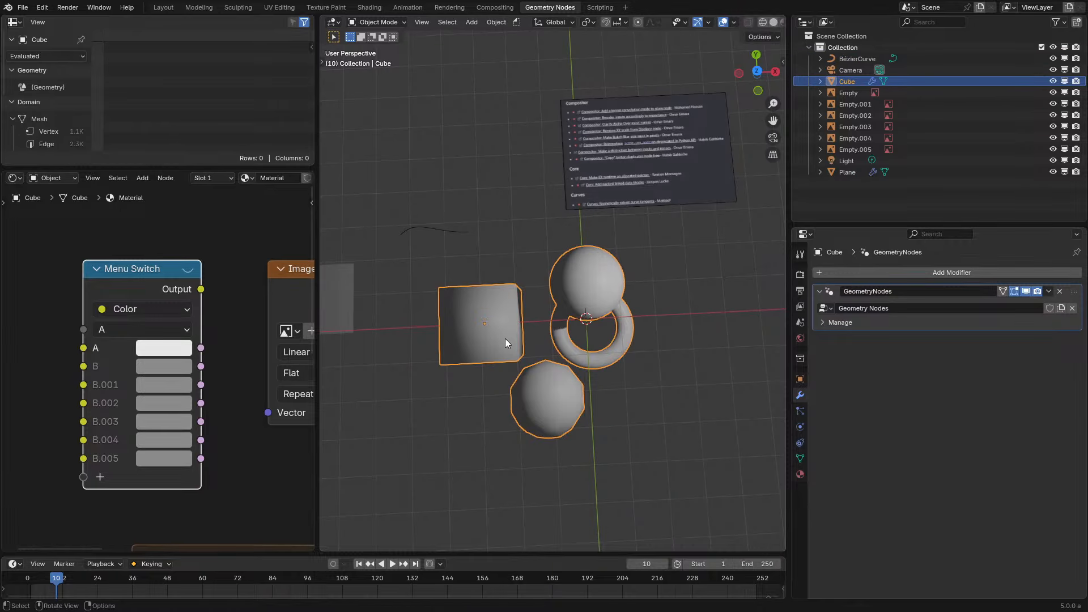
right_click(505, 338)
click(461, 352)
middle_drag(558, 369, 557, 336)
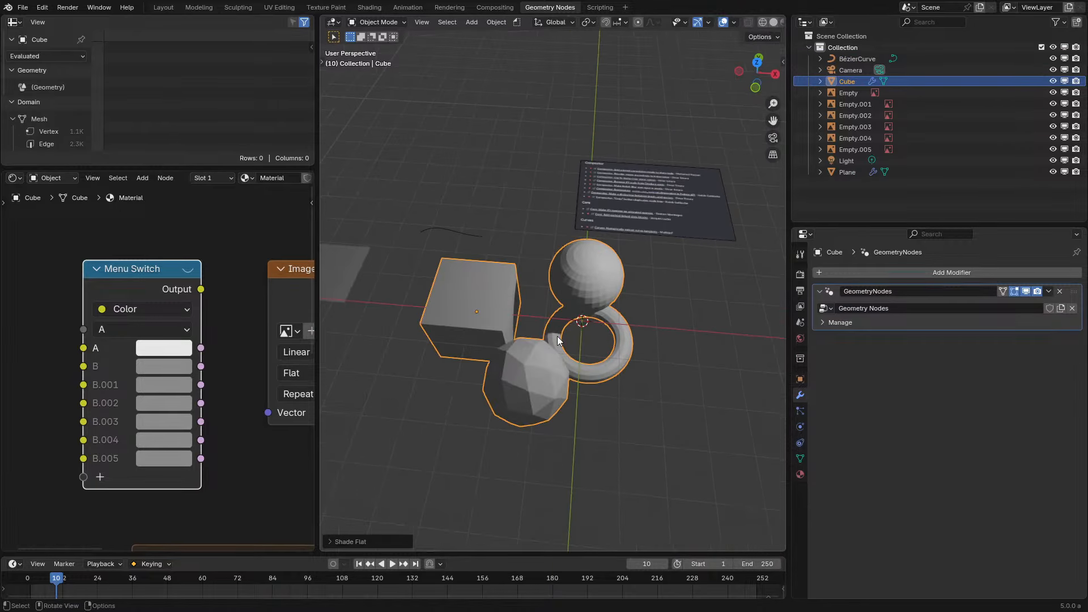
right_click(556, 335)
click(542, 308)
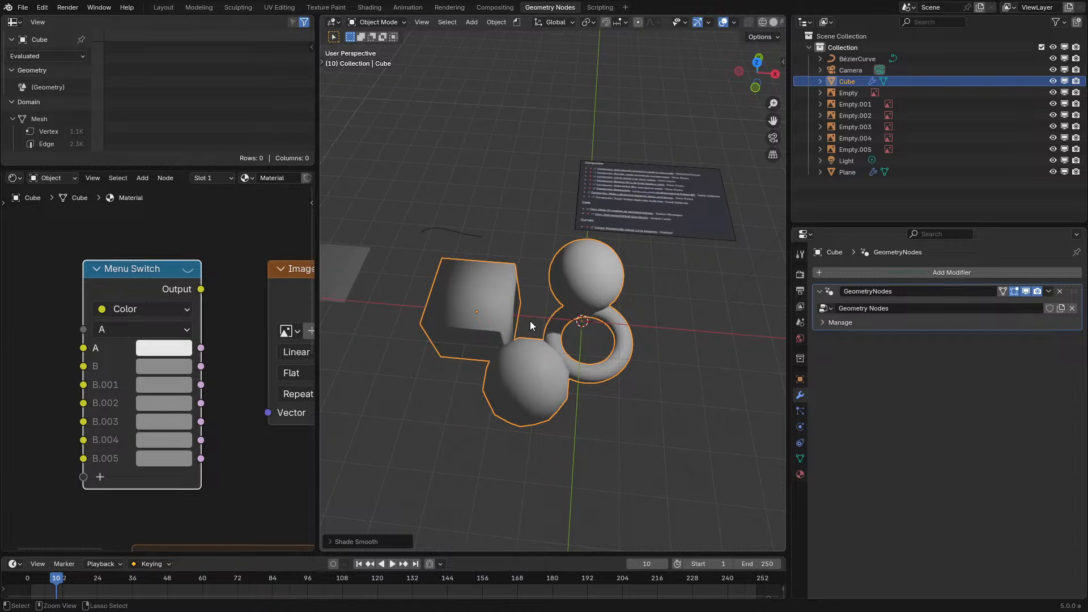
Clear the plane's location and move it about 6 m in the negative direction along the global X axis
key(ctrl+space)
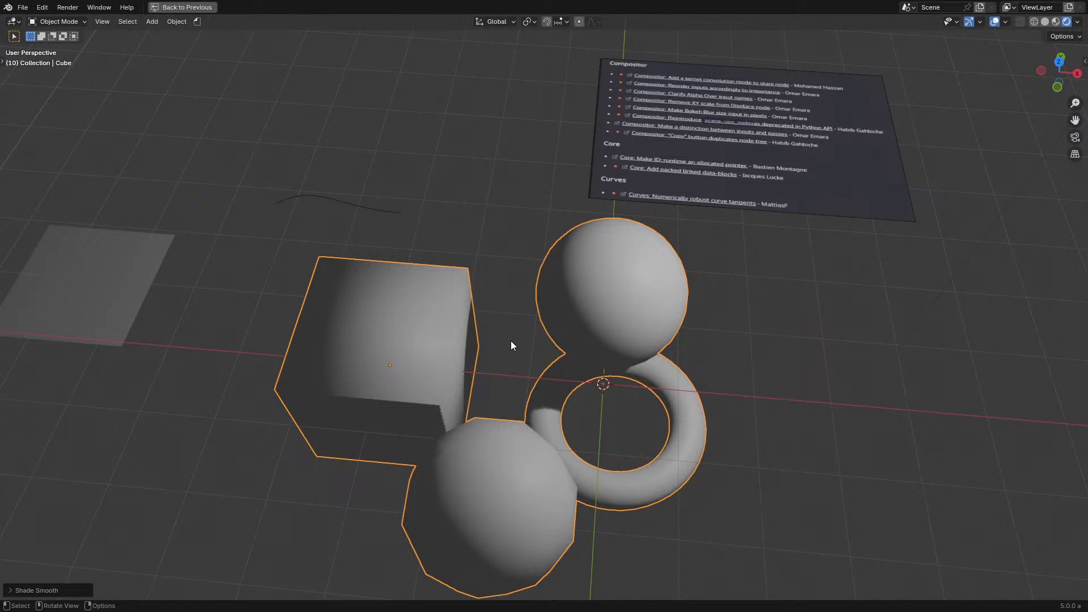
middle_drag(349, 331, 420, 363)
click(181, 296)
key(alt+g)
key(g)
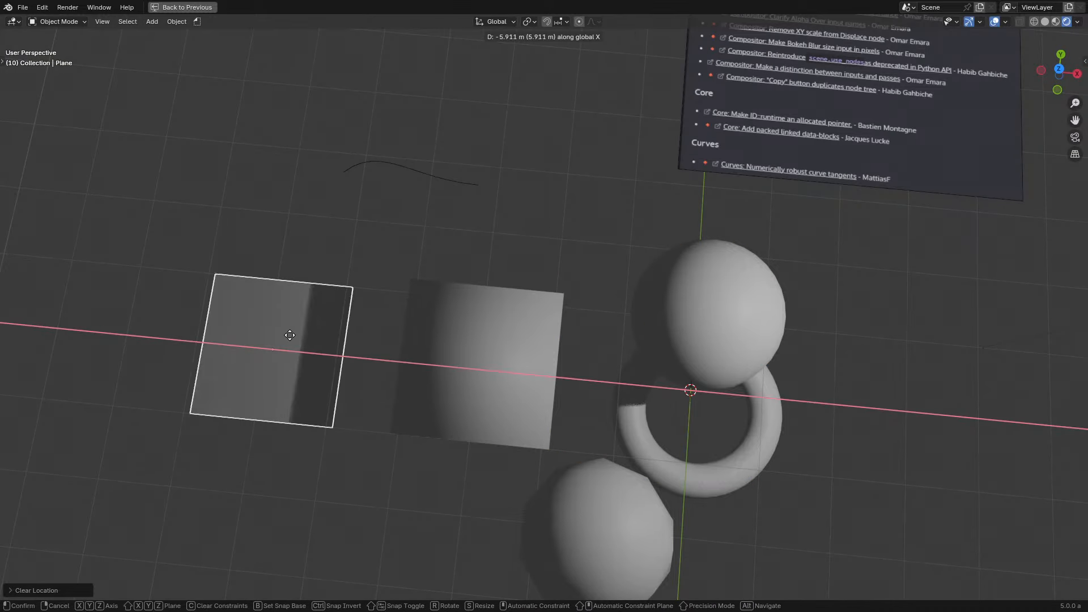
click(278, 335)
middle_drag(638, 424, 657, 417)
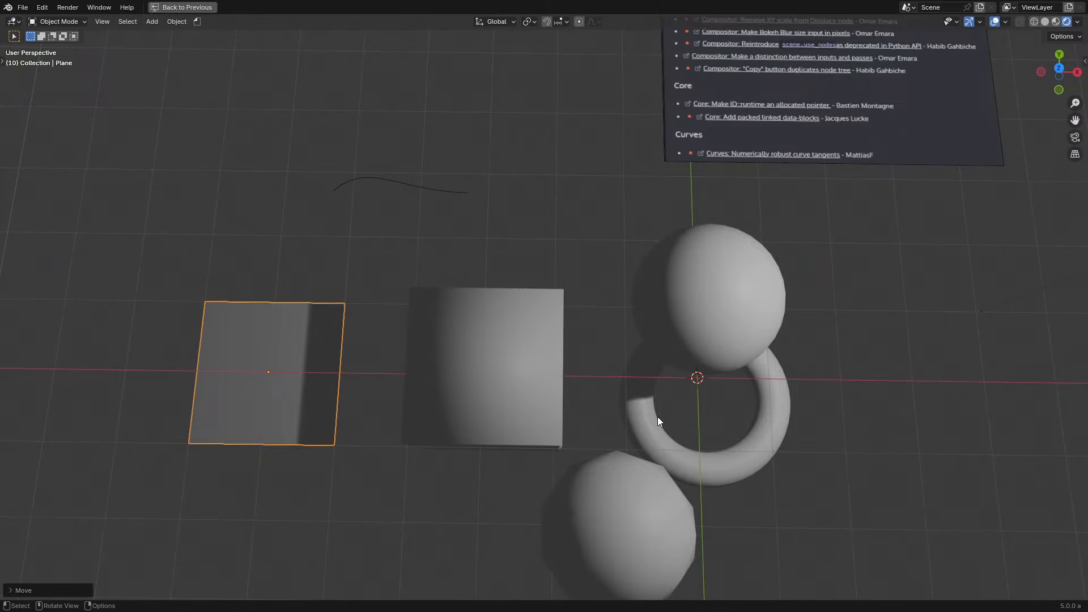
middle_drag(658, 416, 640, 407)
Look through the Generate modifiers that can be added to the plane
key(ctrl+space)
click(886, 274)
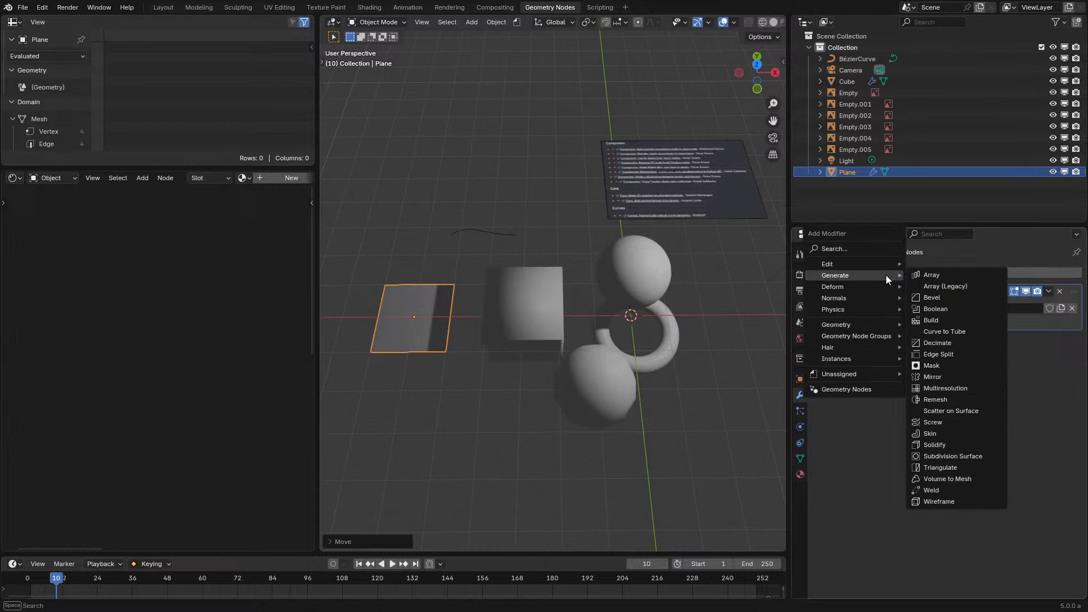
middle_drag(651, 247, 679, 247)
Examine the Compositor, Core and Curves change lists on the reference image from an enlarged top view
key(ctrl+space)
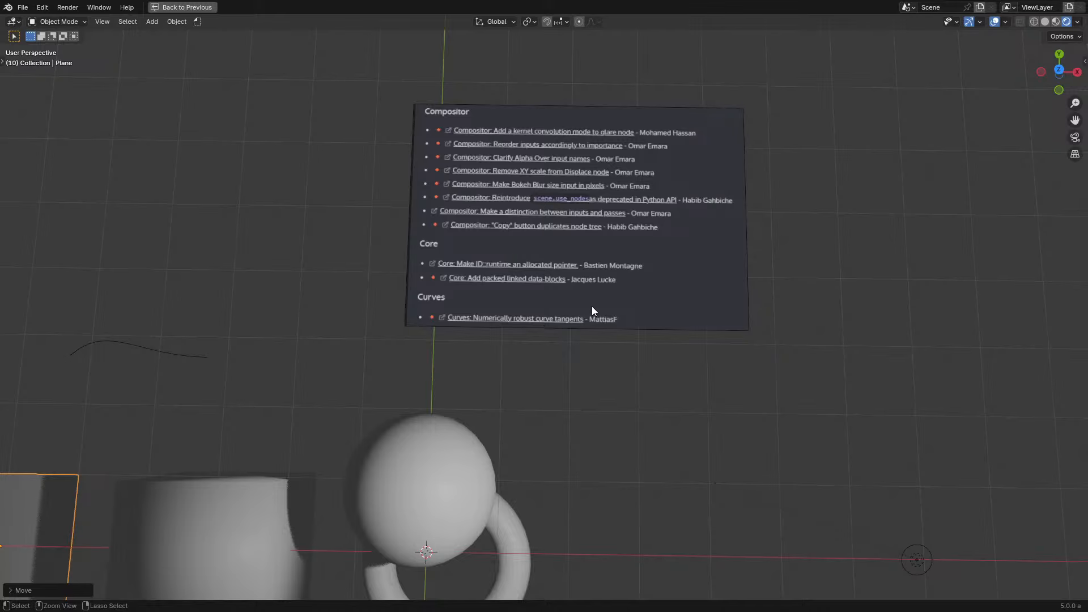
key(KP_7)
shift+middle_drag(627, 317, 258, 442)
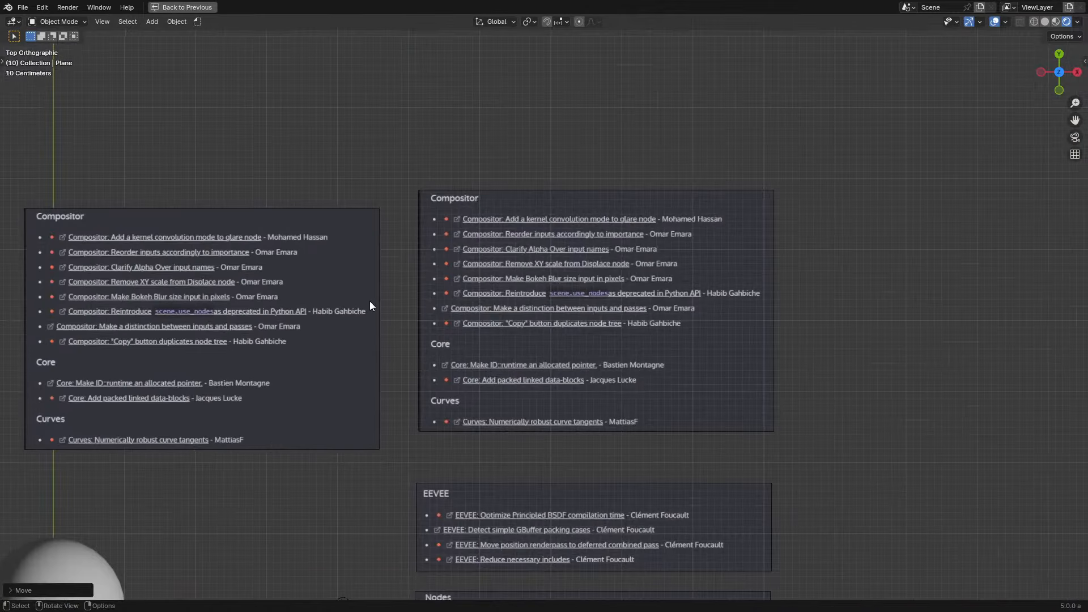
scroll(369, 307, up, 4)
shift+middle_drag(566, 192, 527, 276)
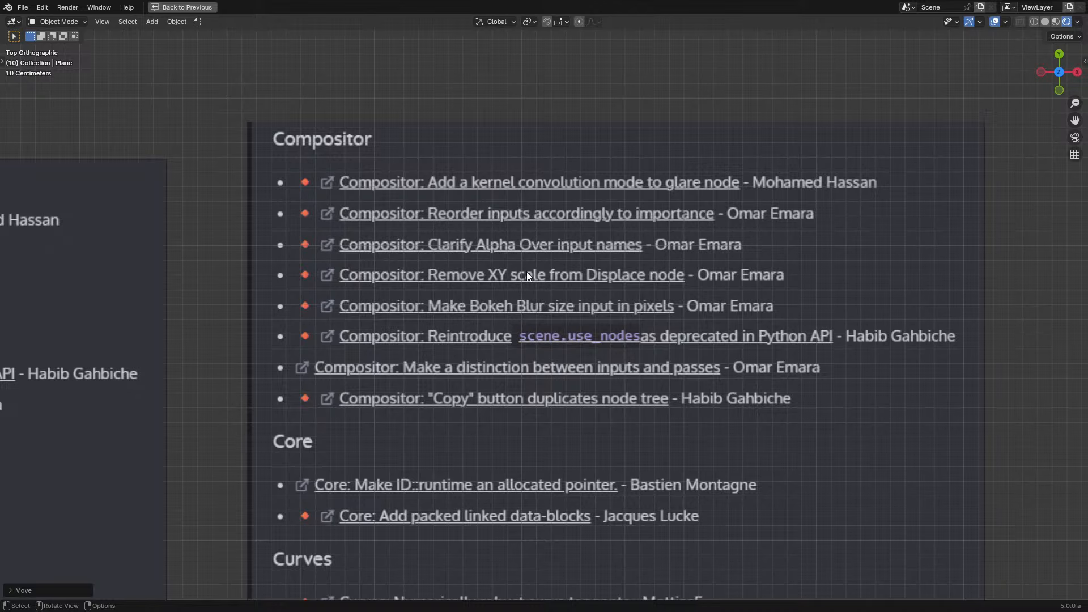
shift+middle_drag(627, 263, 570, 239)
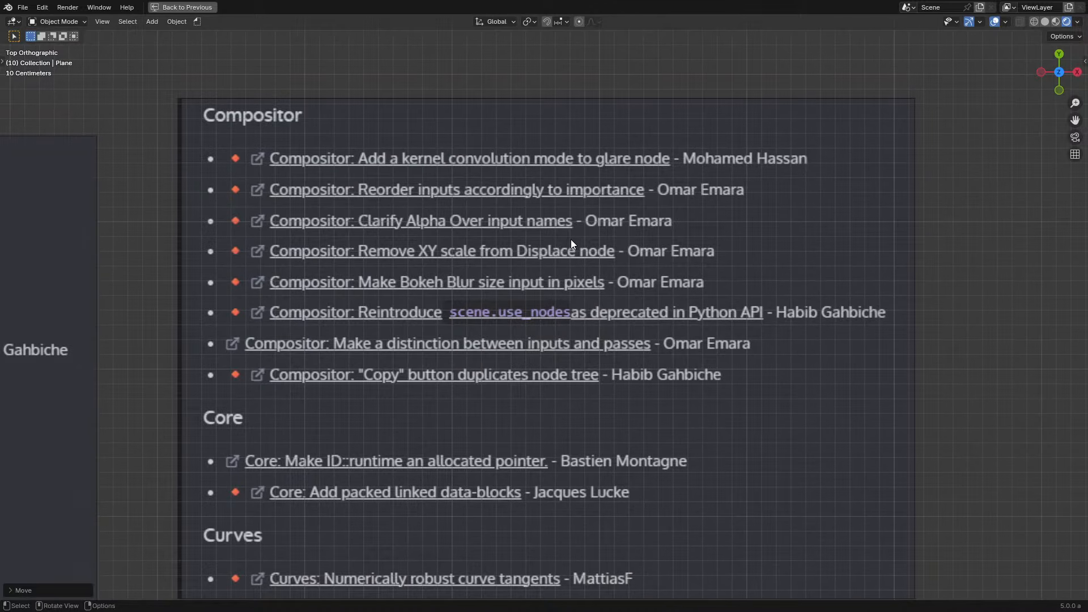
scroll(637, 208, up, 2)
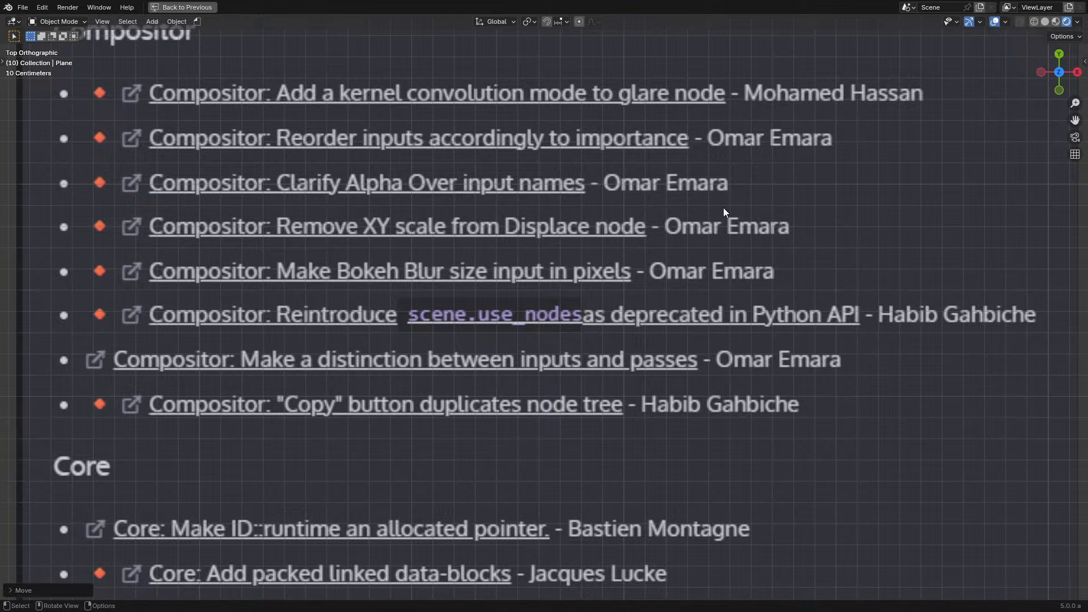
scroll(723, 212, down, 1)
scroll(624, 243, down, 1)
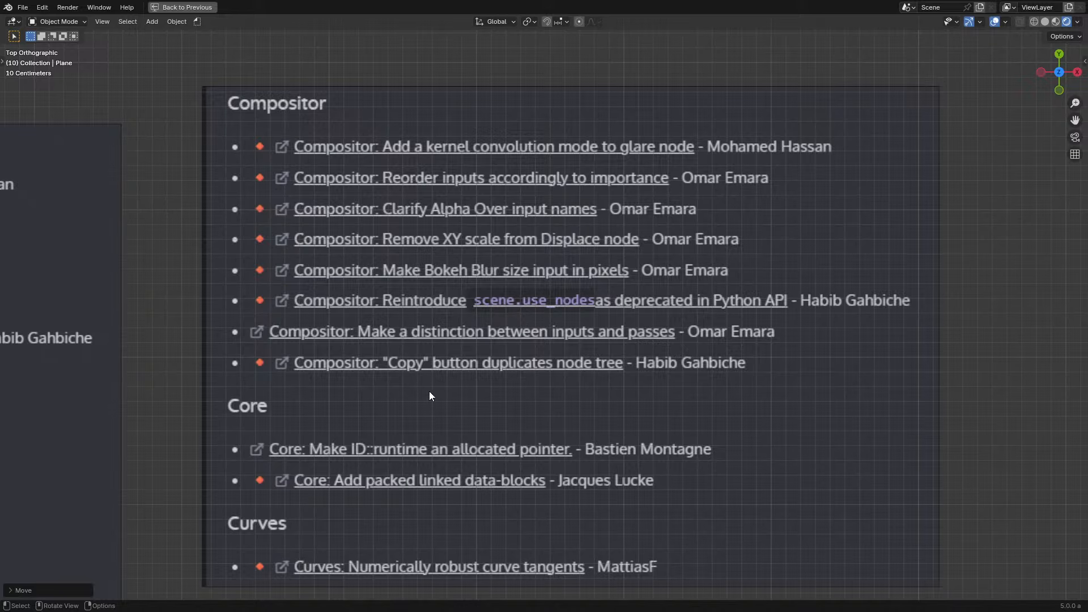
scroll(508, 407, down, 2)
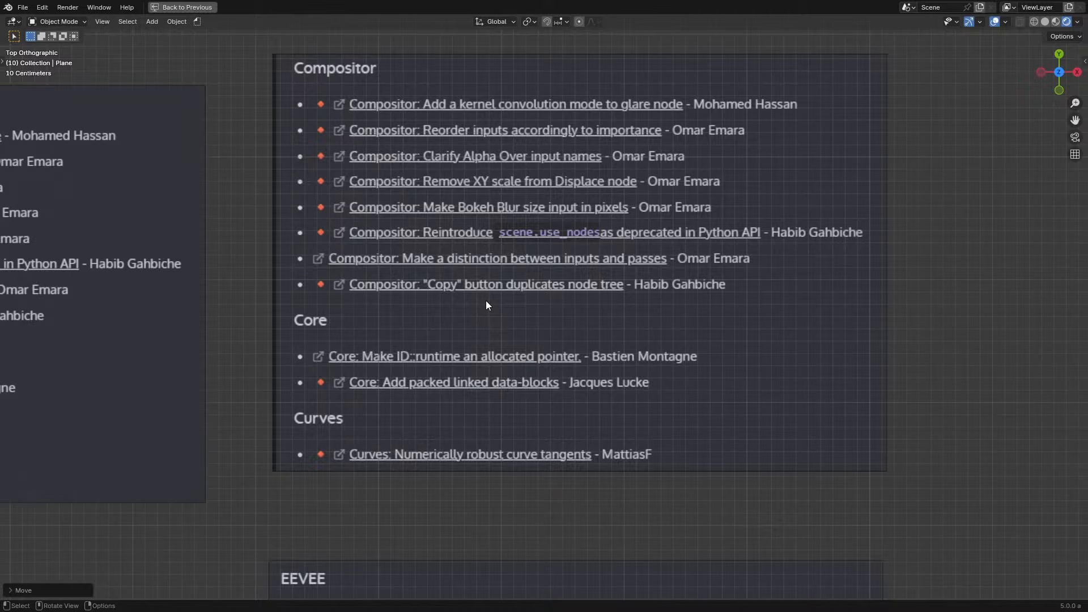
Examine the EEVEE and Nodes change lists on the reference images below
shift+scroll(487, 355, down, 5)
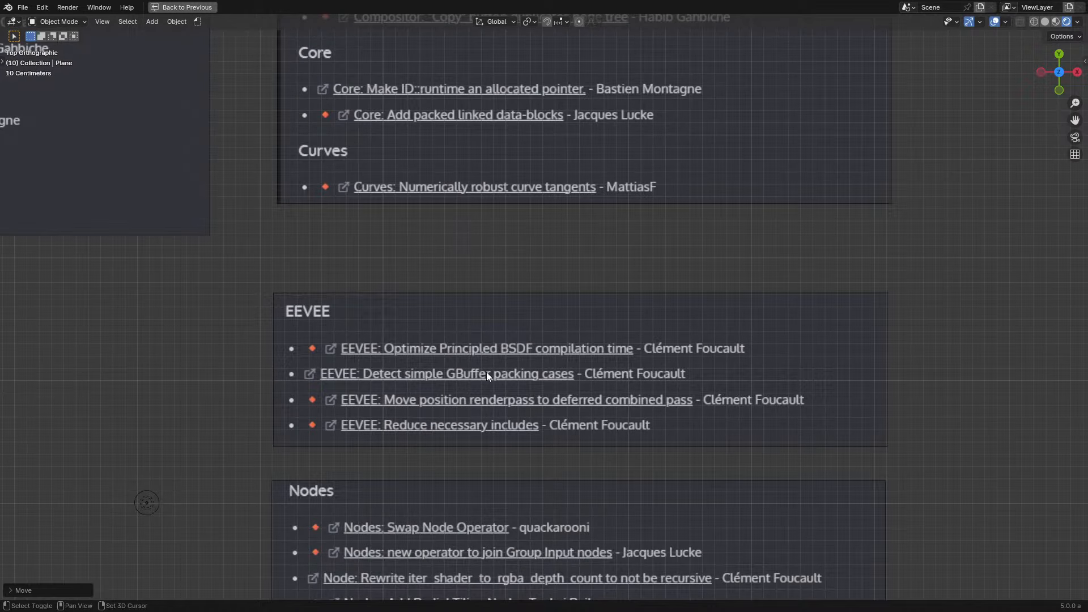
mouse_move(486, 372)
shift+middle_down()
mouse_move(491, 46)
mouse_move(498, 559)
mouse_move(415, 22)
mouse_move(434, 161)
mouse_move(461, 253)
mouse_move(495, 566)
mouse_move(501, 366)
shift+middle_up()
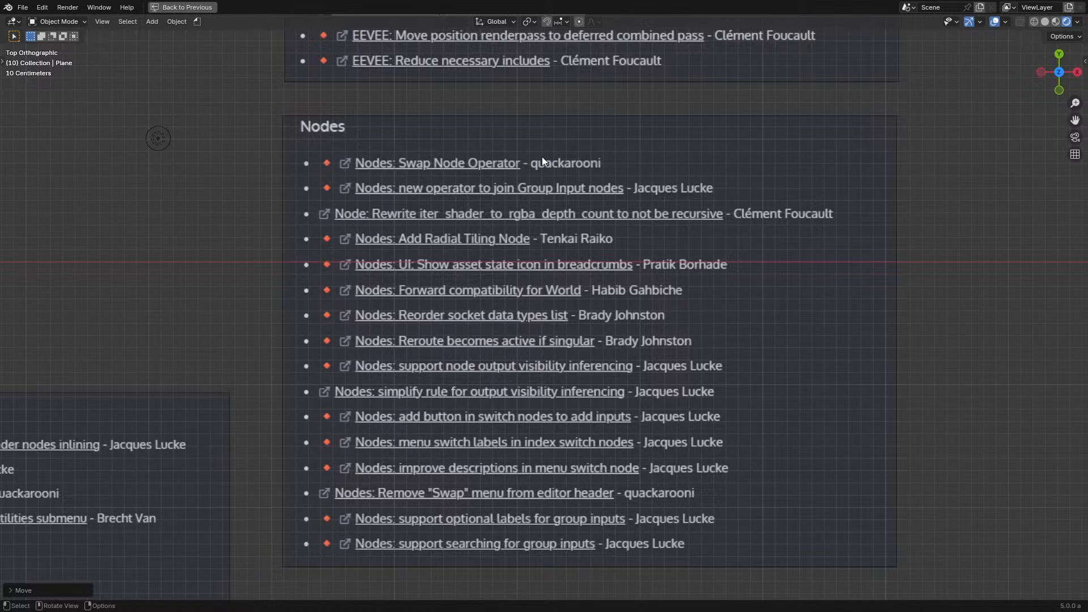
scroll(542, 160, up, 1)
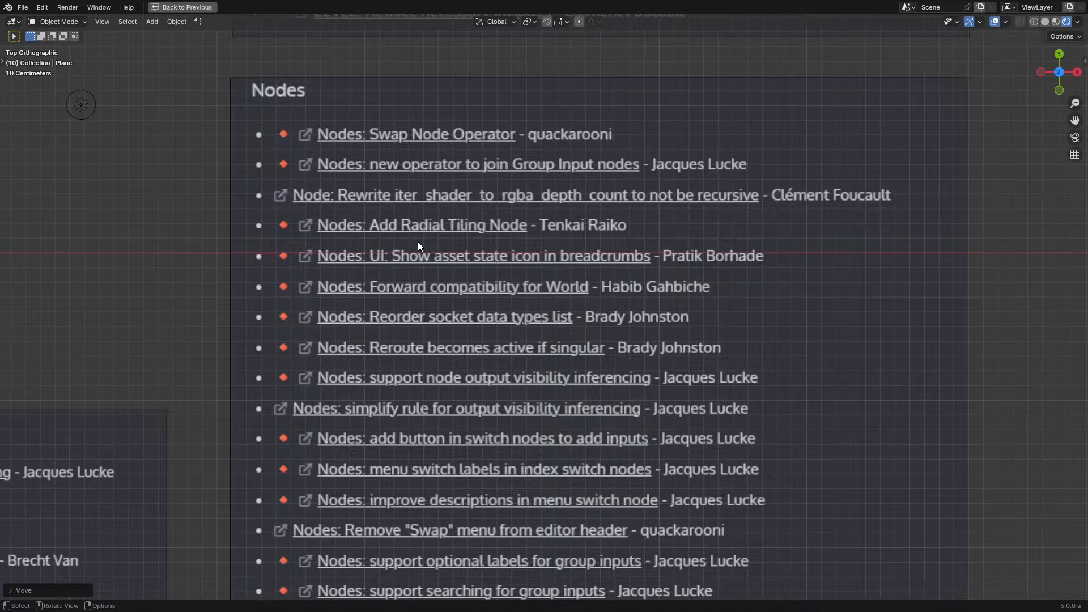
Restore the full workspace layout and create a new material for the plane
key(ctrl+space)
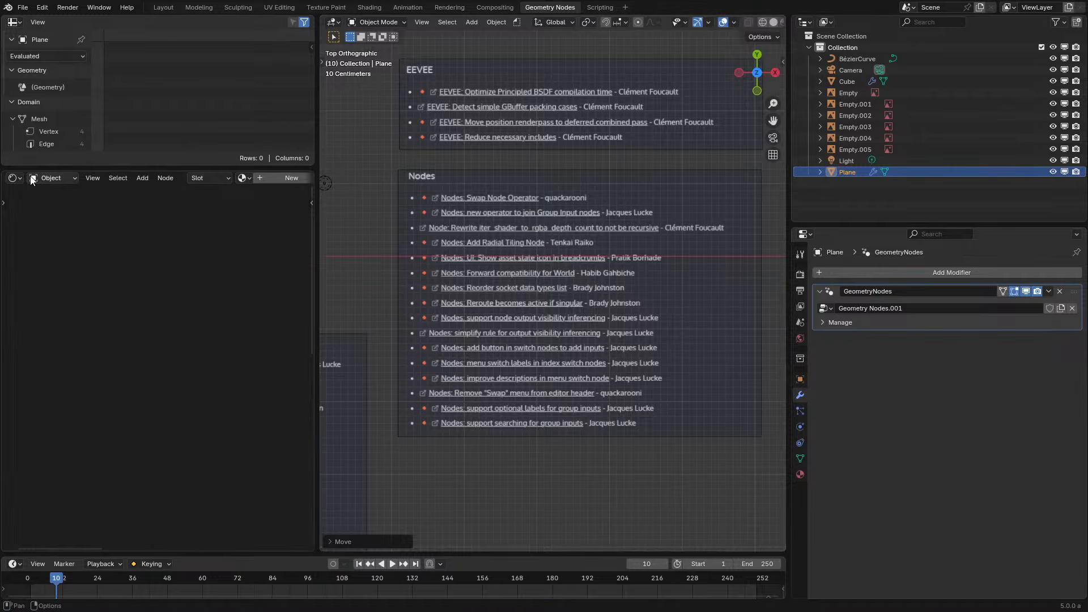
click(278, 182)
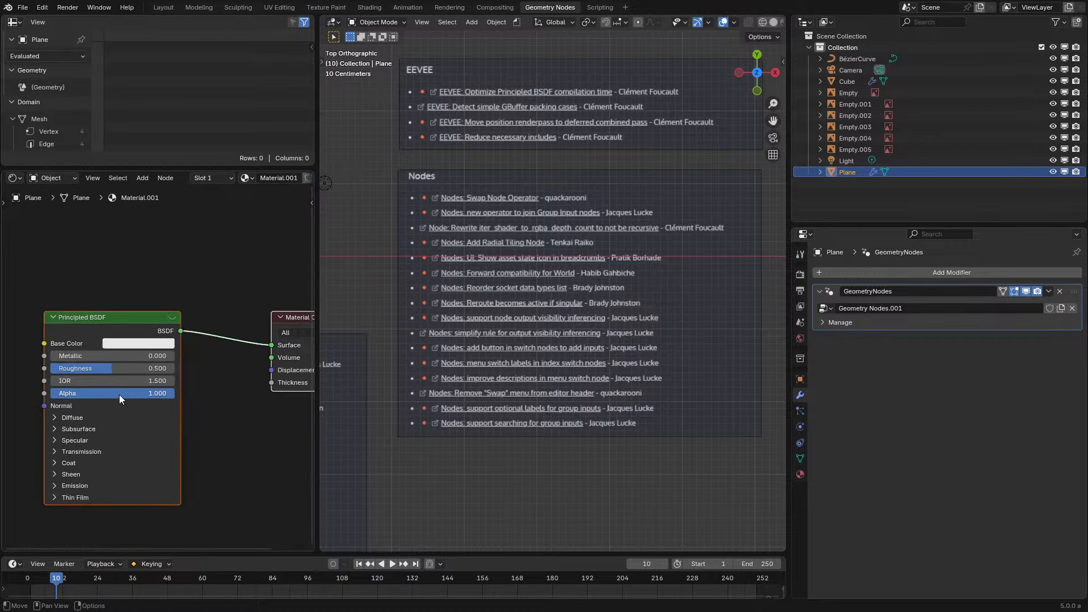
Add a second plane and move it about 6 m along negative X and 4 m along negative Y
scroll(463, 351, down, 7)
shift+middle_drag(464, 352, 635, 377)
key(shift+a)
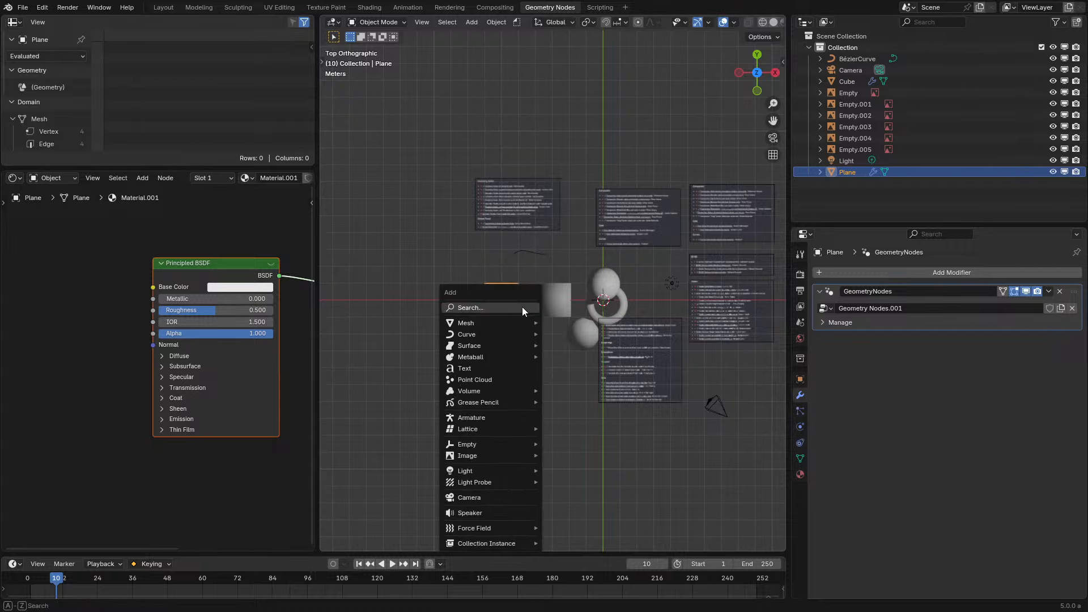
mouse_move(523, 307)
click(598, 325)
key(g)
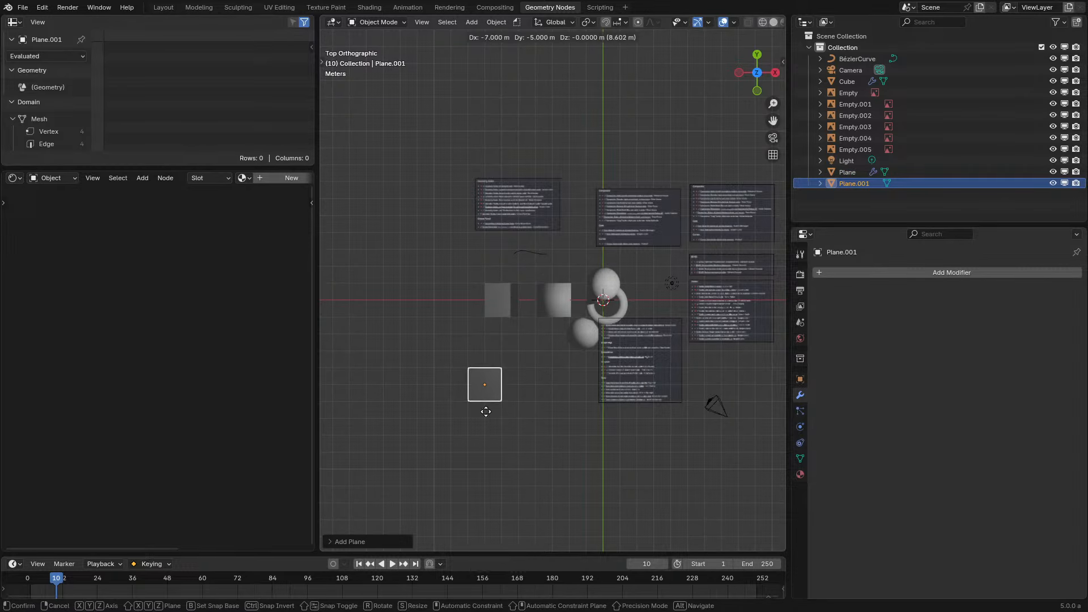
click(496, 391)
Create a new material for the second plane and add a Radial Tiling node before its Principled BSDF
click(280, 175)
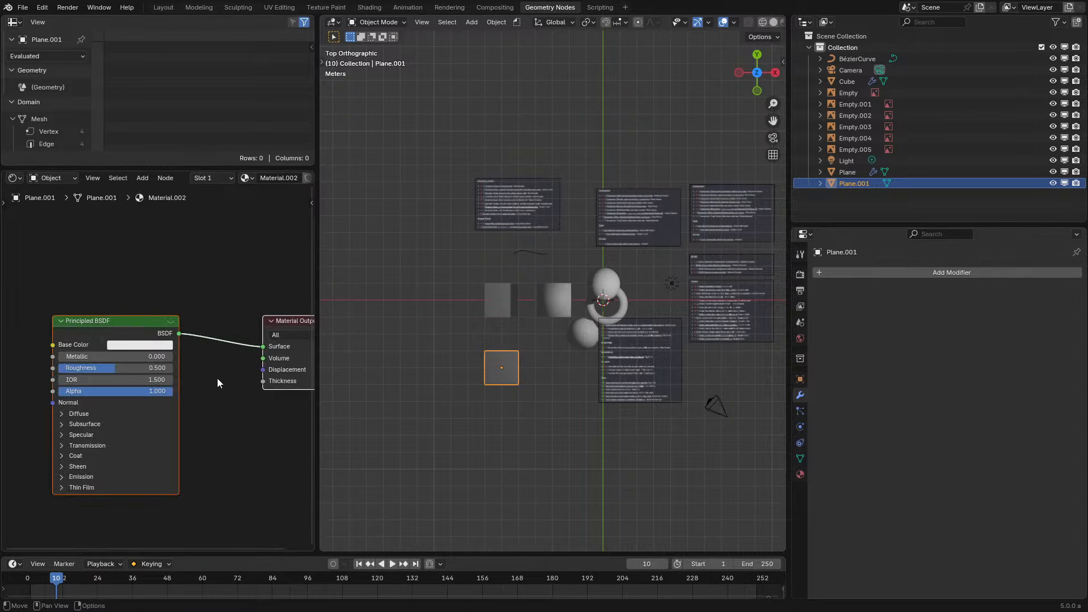
scroll(217, 379, down, 1)
middle_drag(77, 313, 193, 289)
key(shift+a)
click(192, 289)
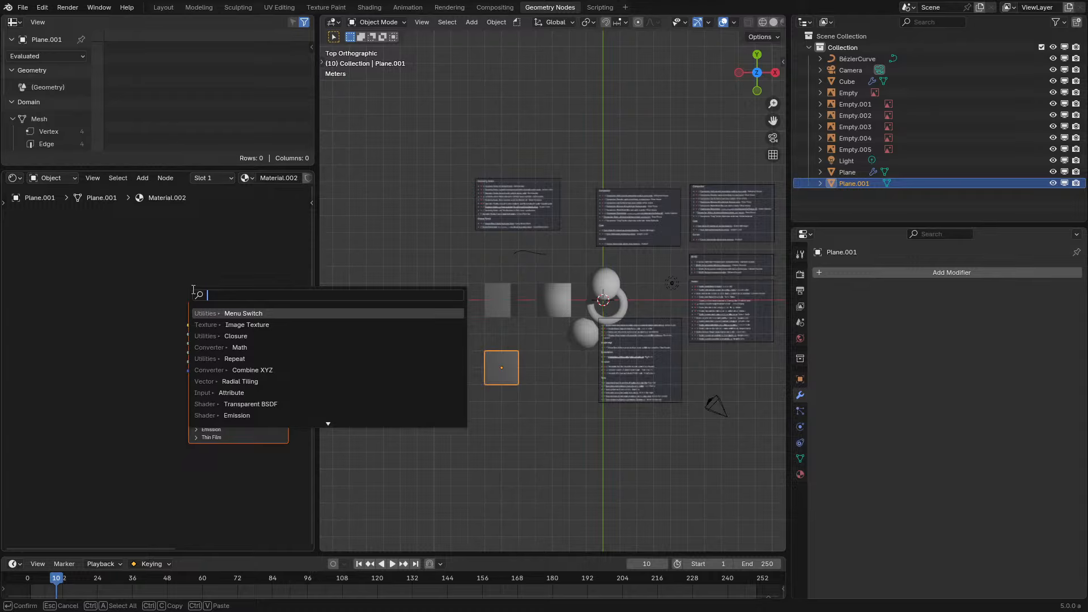
text(rad)
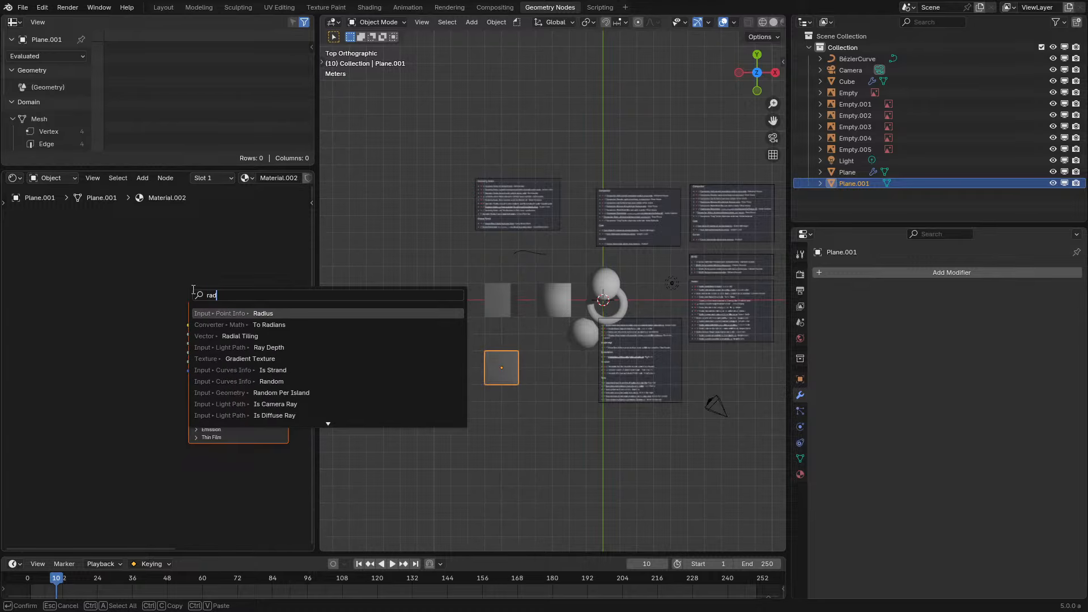
key(Down)
key(Down)
key(Return)
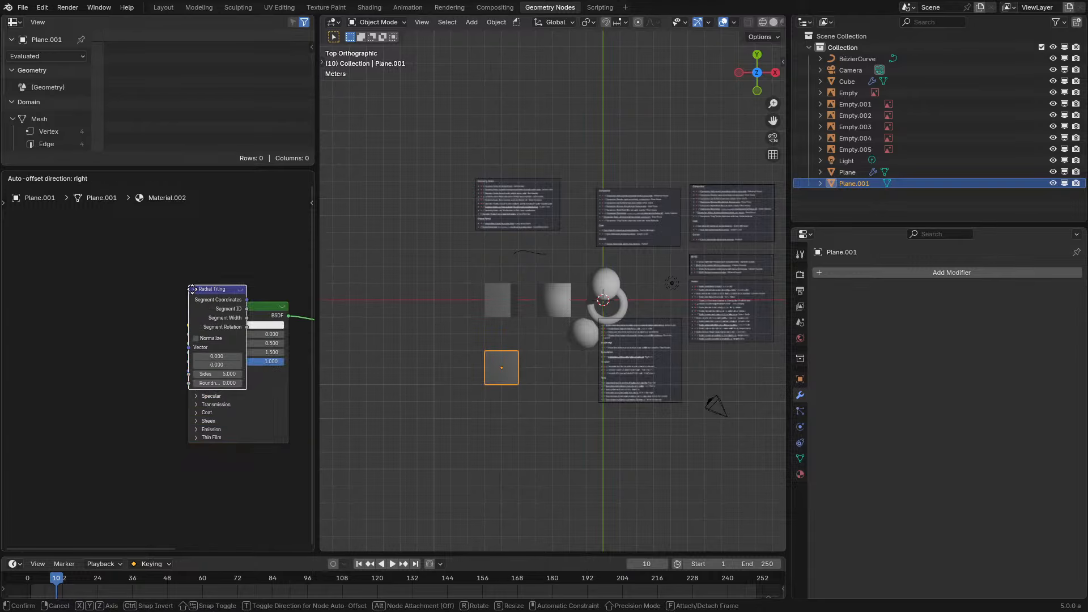
click(73, 349)
Feed a UV Map node into the Radial Tiling node's Vector input and preview its Segment Coordinates output on the plane
drag(86, 340, 41, 356)
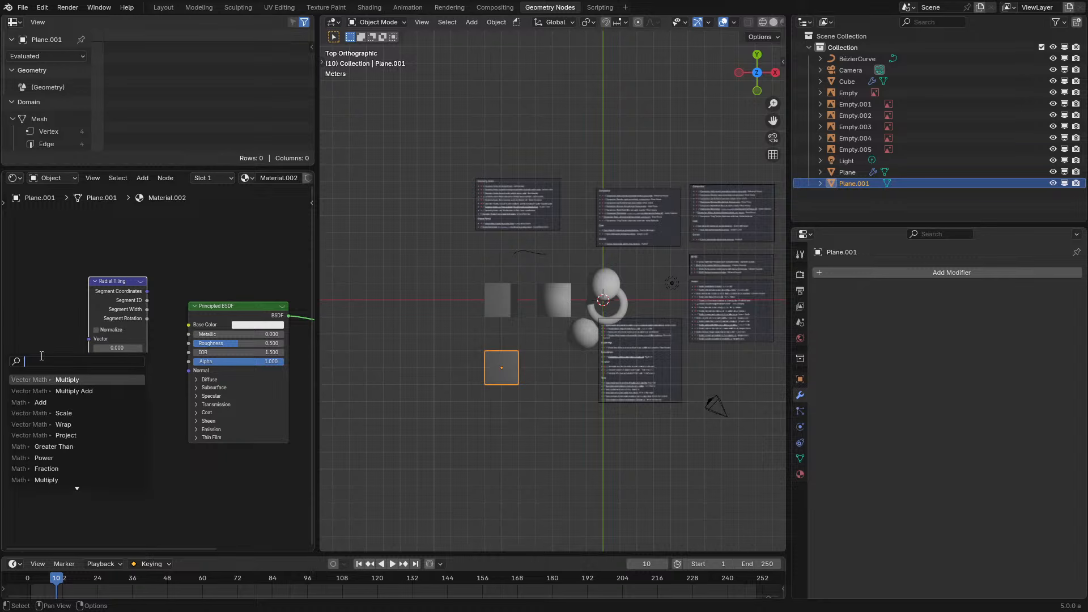
text(uv)
click(44, 378)
click(68, 365)
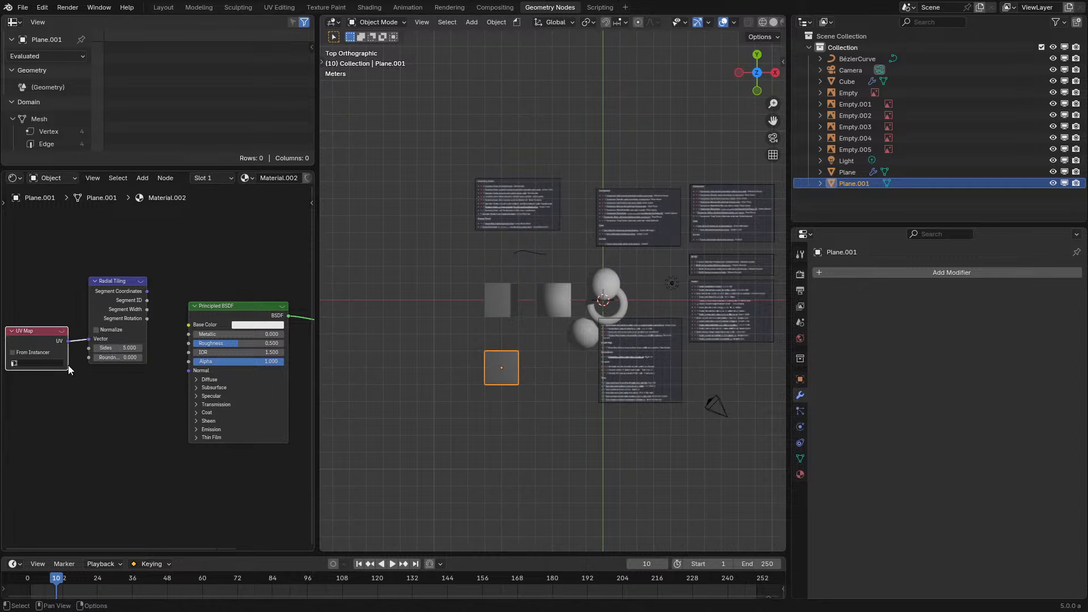
ctrl+shift+click(139, 296)
scroll(484, 416, up, 7)
shift+middle_drag(484, 419, 660, 161)
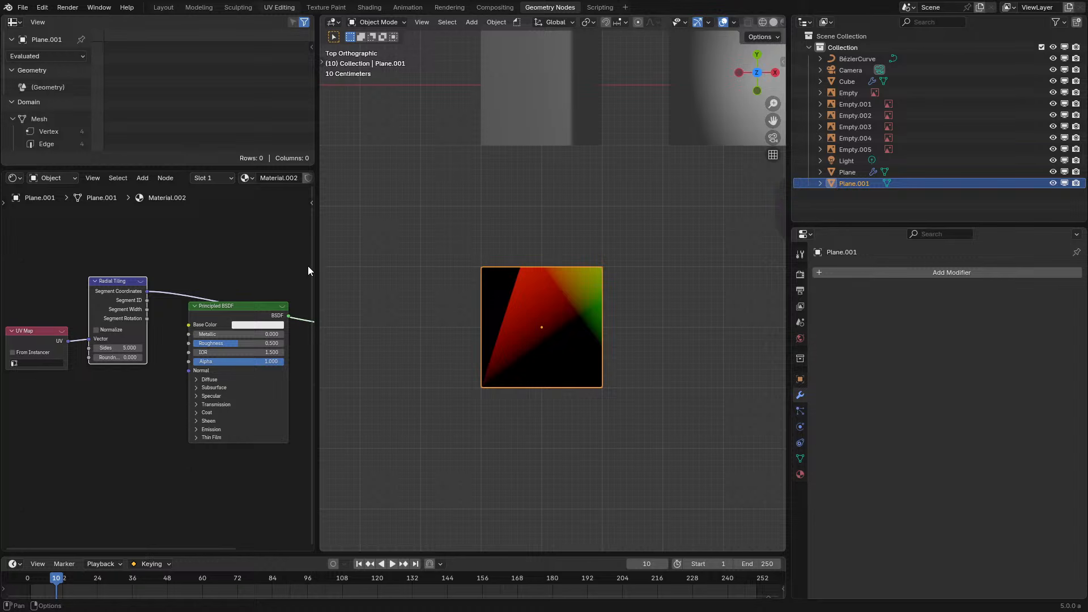
In the UV Editing workspace, scale the plane's UVs by 2 twice and center them on the UV origin, then return to Geometry Nodes
click(279, 7)
text(as2)
key(Return)
text(s2)
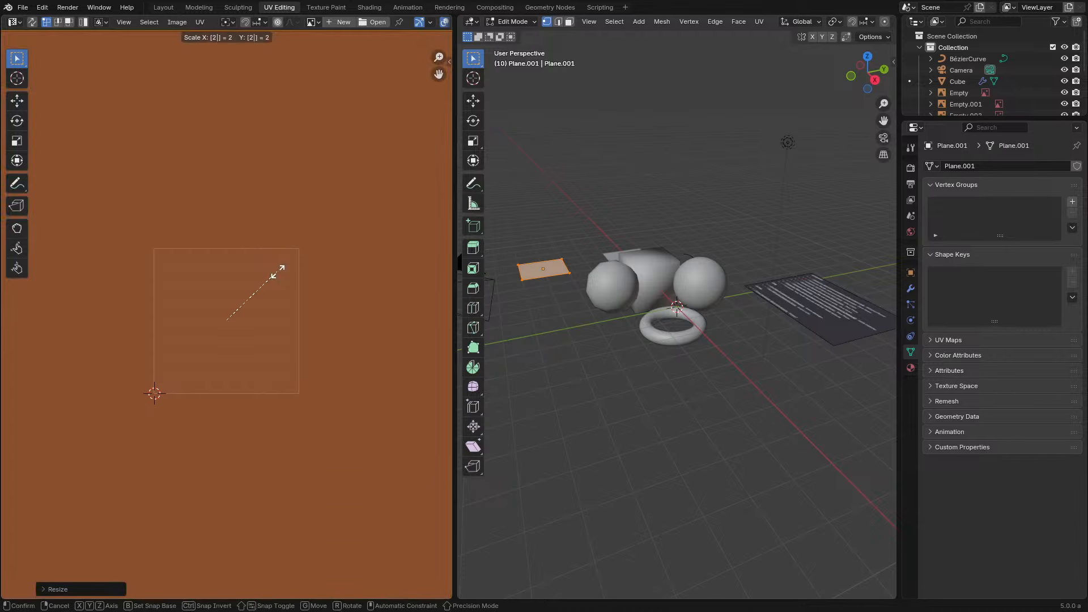
key(Return)
key(n)
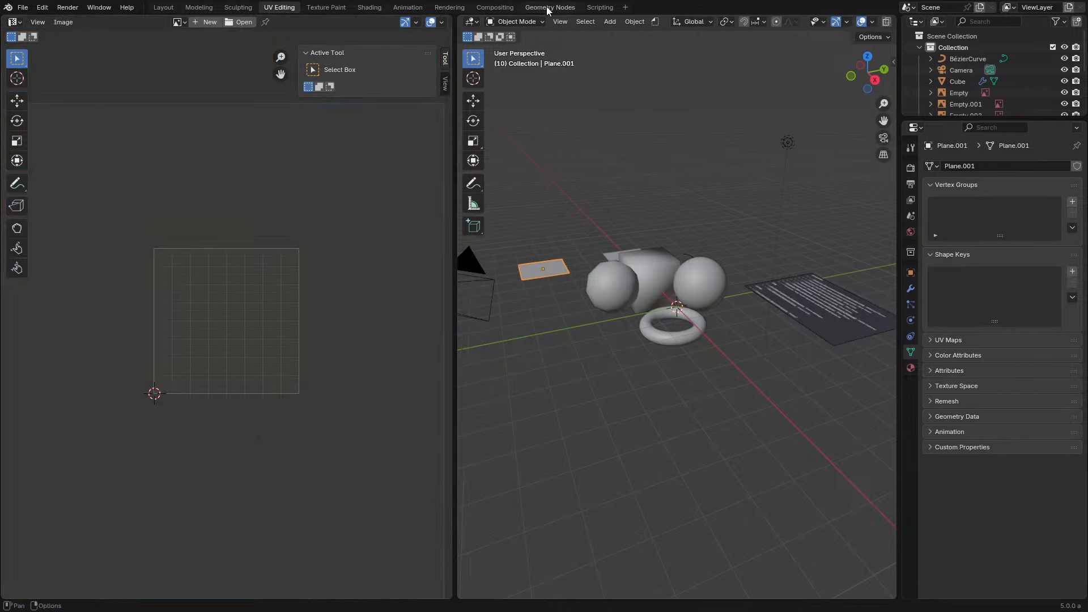
click(550, 7)
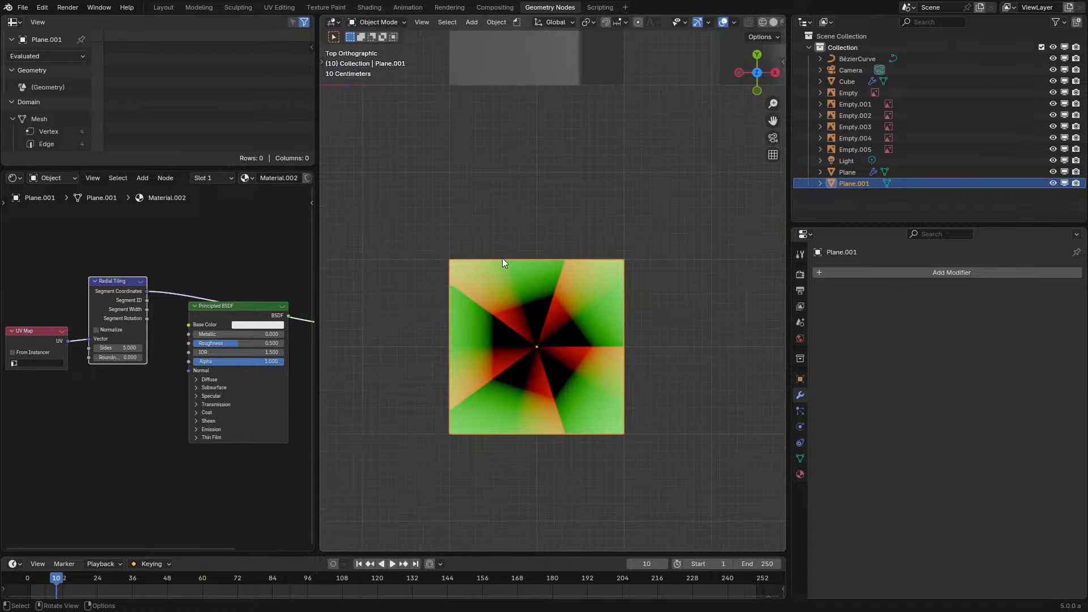
Set the Radial Tiling node's Roundness to 0.358
scroll(444, 293, up, 2)
scroll(122, 341, up, 2)
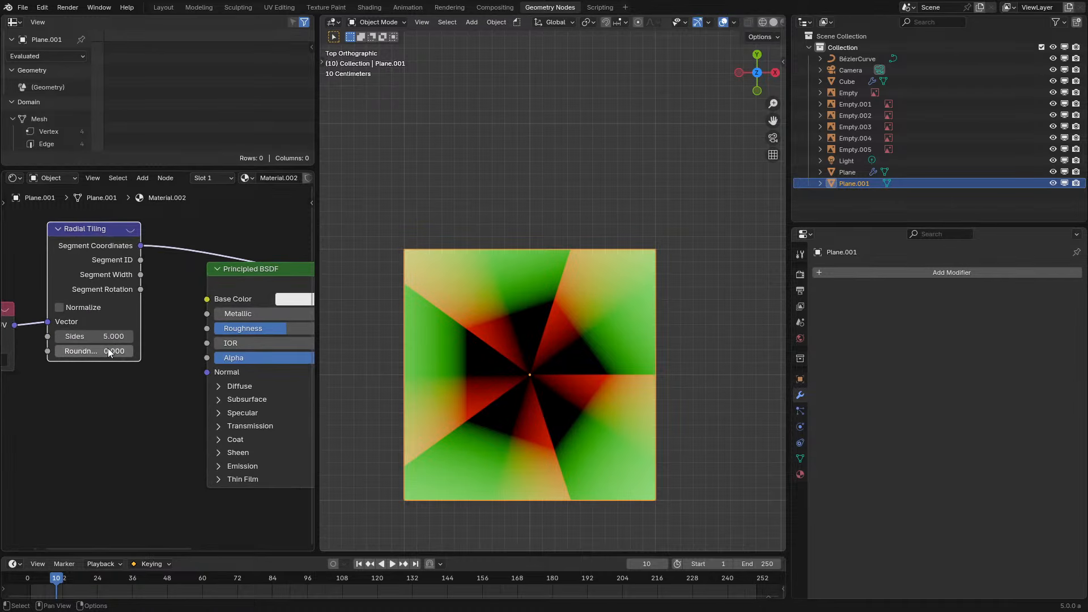
drag(108, 348, 73, 351)
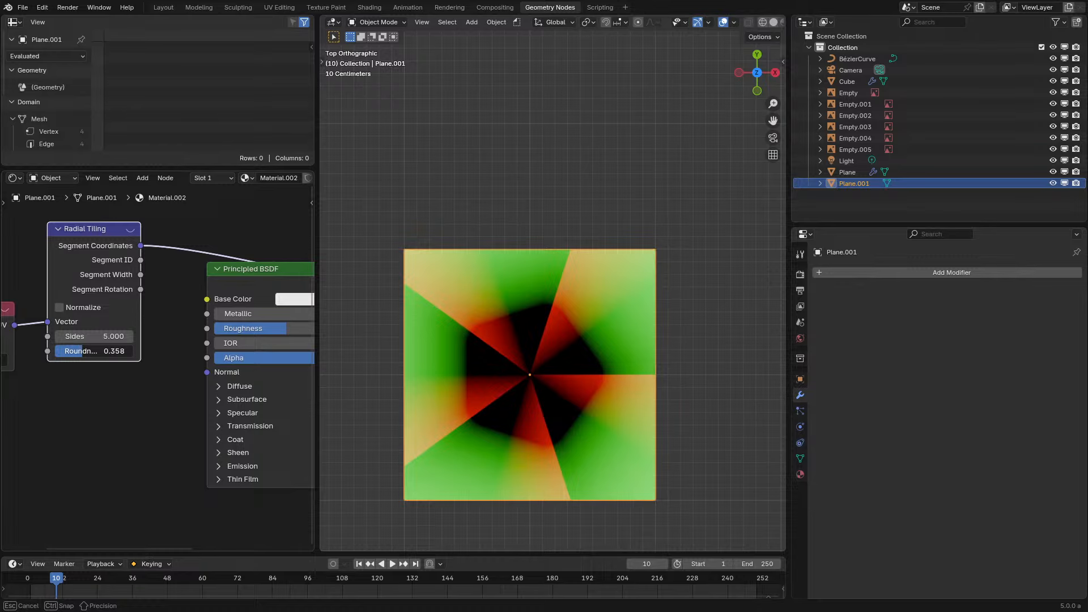
middle_drag(72, 351, 168, 366)
mouse_move(189, 352)
mouse_down()
mouse_move(222, 353)
mouse_move(187, 352)
mouse_up()
Move the UV Map and Radial Tiling nodes farther away from the Principled BSDF node
middle_drag(94, 311, 205, 311)
drag(181, 253, 274, 396)
key(g)
click(126, 383)
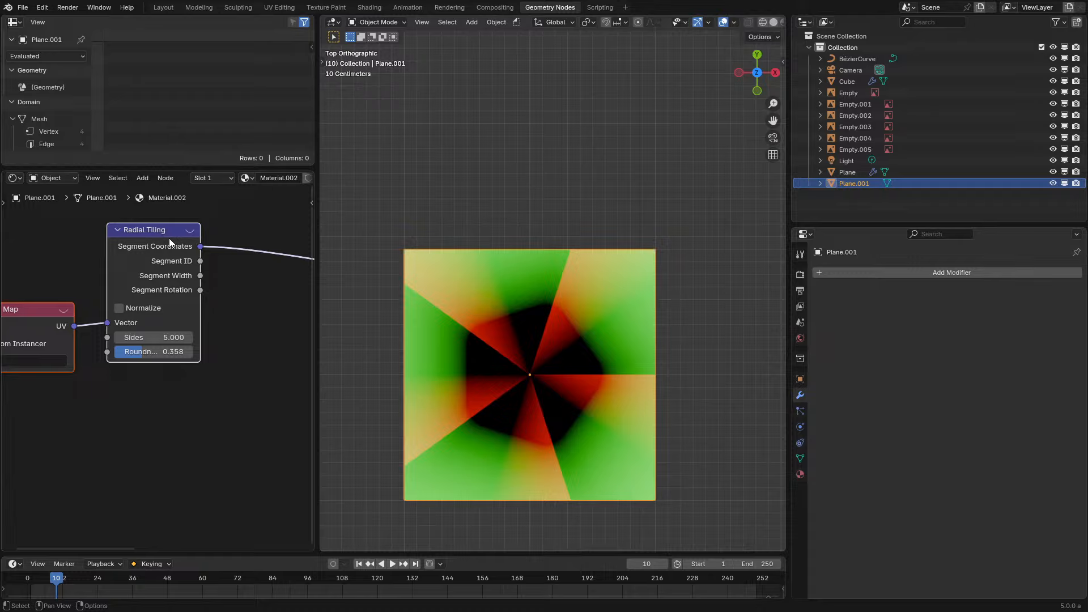
Add a Separate XYZ node fed by Segment Coordinates and preview its Y output on the plane
drag(200, 247, 232, 302)
text(sepa)
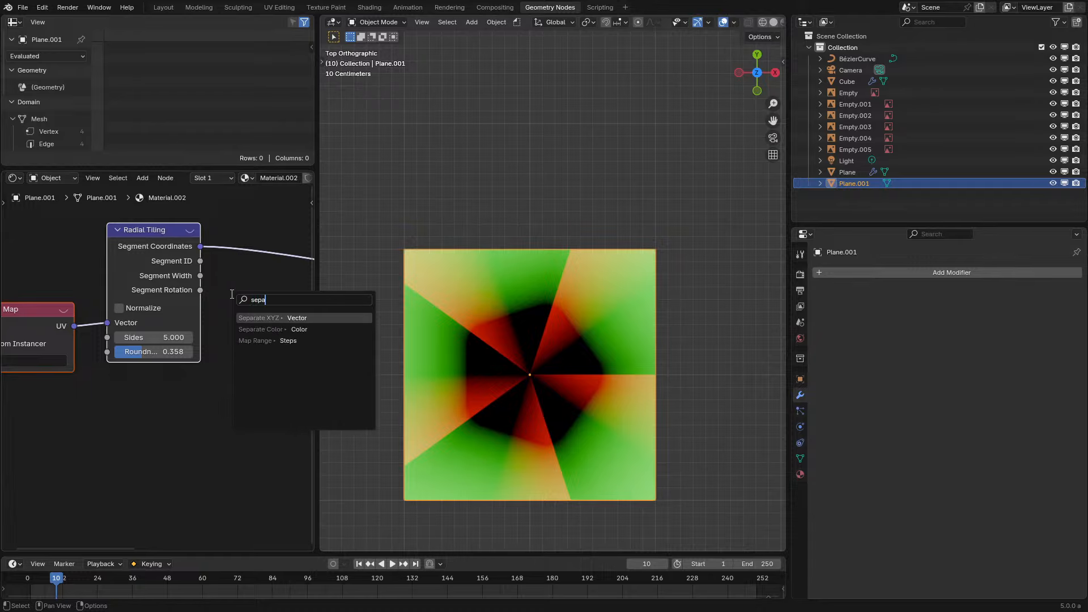
key(Return)
click(247, 297)
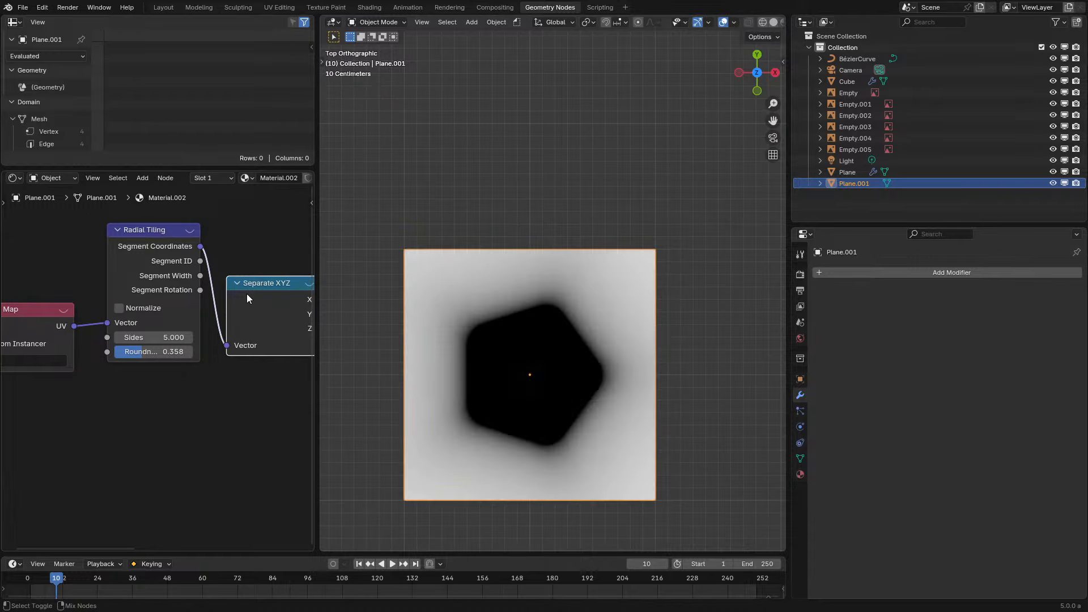
middle_drag(247, 294, 149, 310)
drag(175, 327, 188, 288)
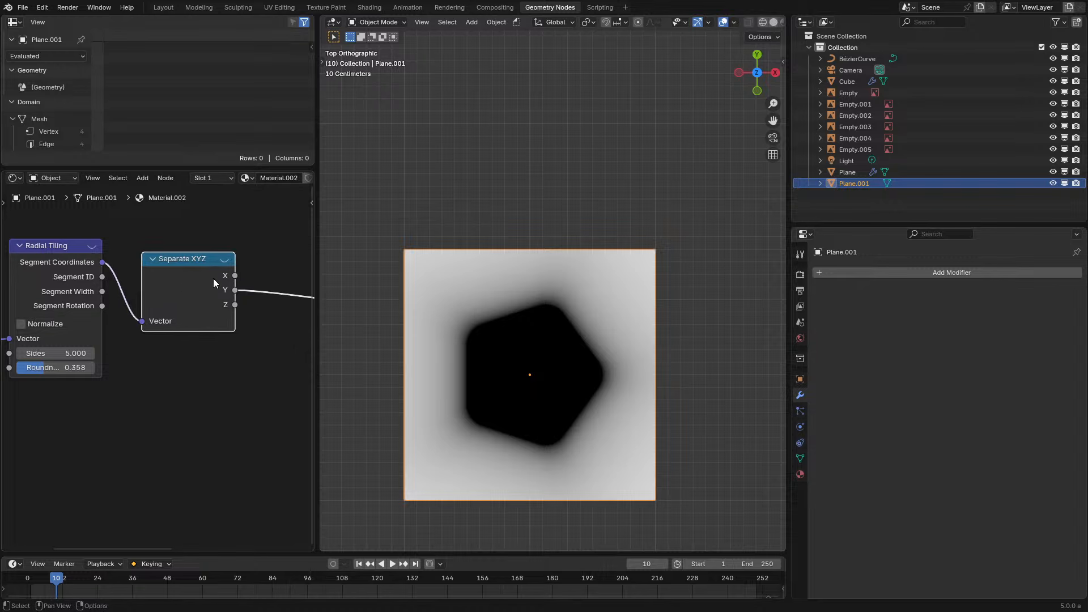
Duplicate the Radial Tiling node and place the copy below the Separate XYZ node
mouse_move(29, 353)
mouse_down()
mouse_move(71, 354)
mouse_move(17, 353)
mouse_move(54, 353)
mouse_move(32, 353)
mouse_move(26, 368)
mouse_move(68, 367)
mouse_move(44, 368)
mouse_up()
drag(98, 261, 143, 417)
right_click(143, 418)
key(shift+d)
click(209, 376)
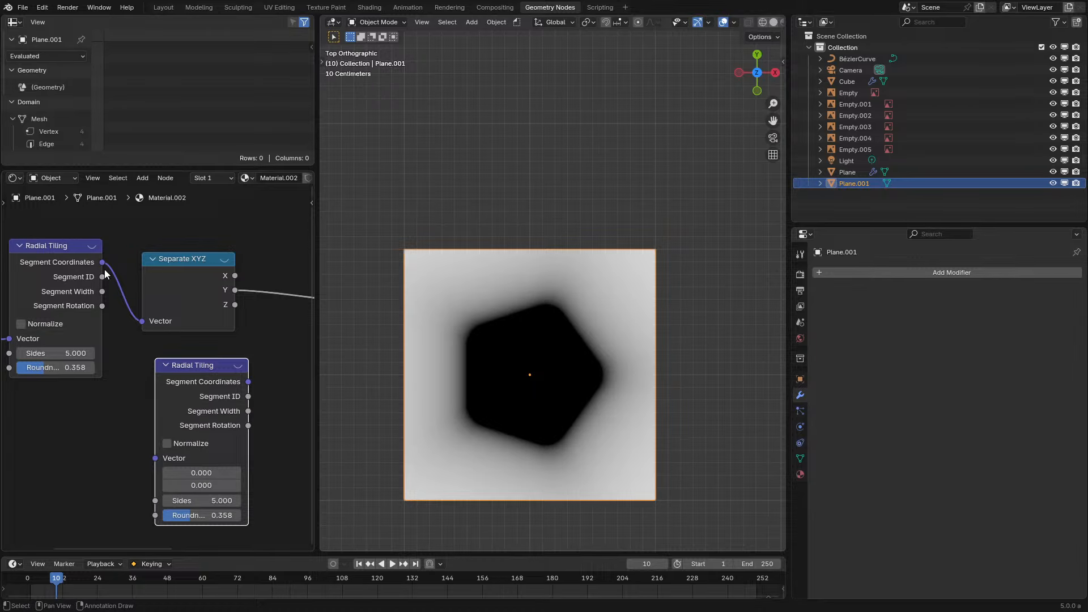
Feed the first Radial Tiling node's Segment Coordinates into the duplicate, route the duplicate into Separate XYZ and preview its Y output
drag(102, 263, 157, 458)
ctrl+shift+click(185, 405)
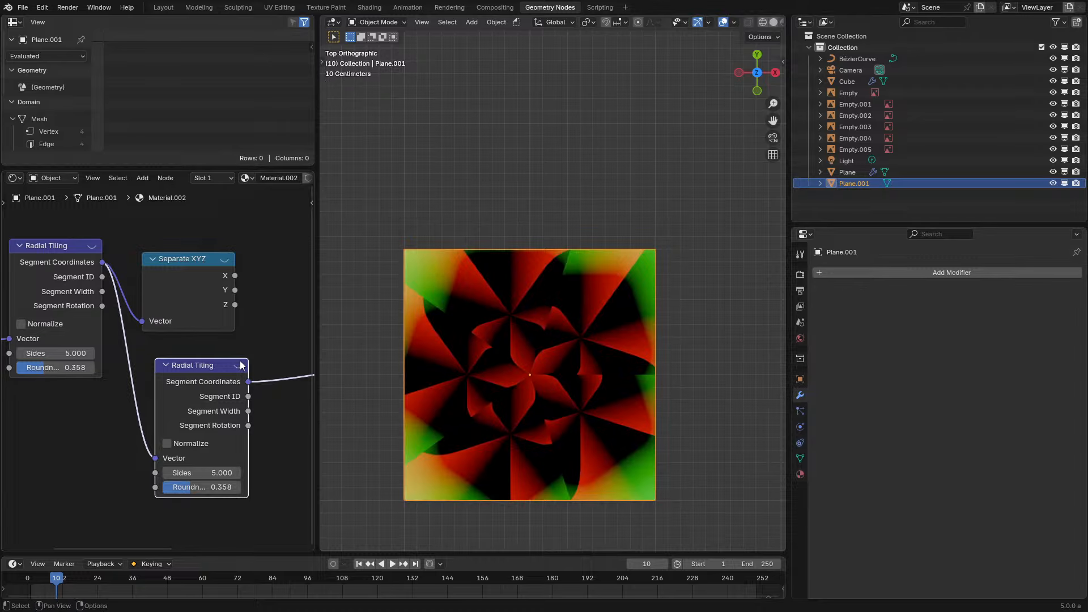
drag(248, 381, 294, 346)
ctrl+shift+click(167, 287)
ctrl+shift+click(202, 301)
Add a Math Add node after Separate XYZ's Y output, set its value to 0.690 and preview the result
text(ad)
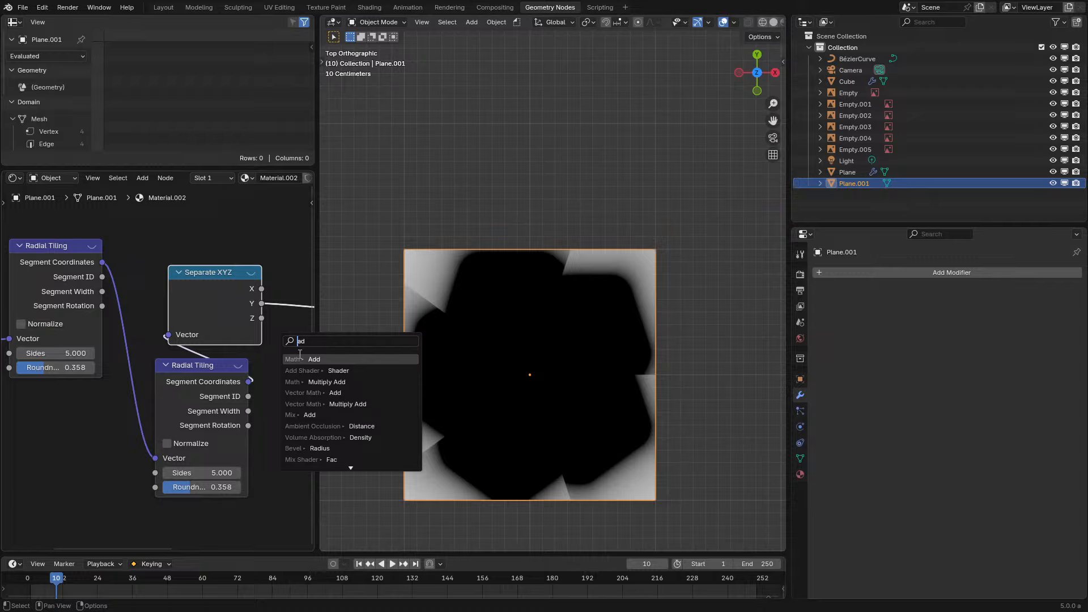
key(Return)
click(301, 352)
middle_drag(301, 352, 237, 357)
ctrl+shift+click(257, 341)
mouse_move(263, 409)
mouse_down()
mouse_move(253, 409)
mouse_move(287, 410)
mouse_move(275, 410)
mouse_up()
scroll(263, 363, down, 3)
drag(273, 326, 273, 469)
scroll(148, 376, up, 1)
mouse_move(272, 410)
mouse_down()
mouse_move(221, 409)
mouse_move(282, 410)
mouse_move(254, 410)
mouse_move(273, 410)
mouse_up()
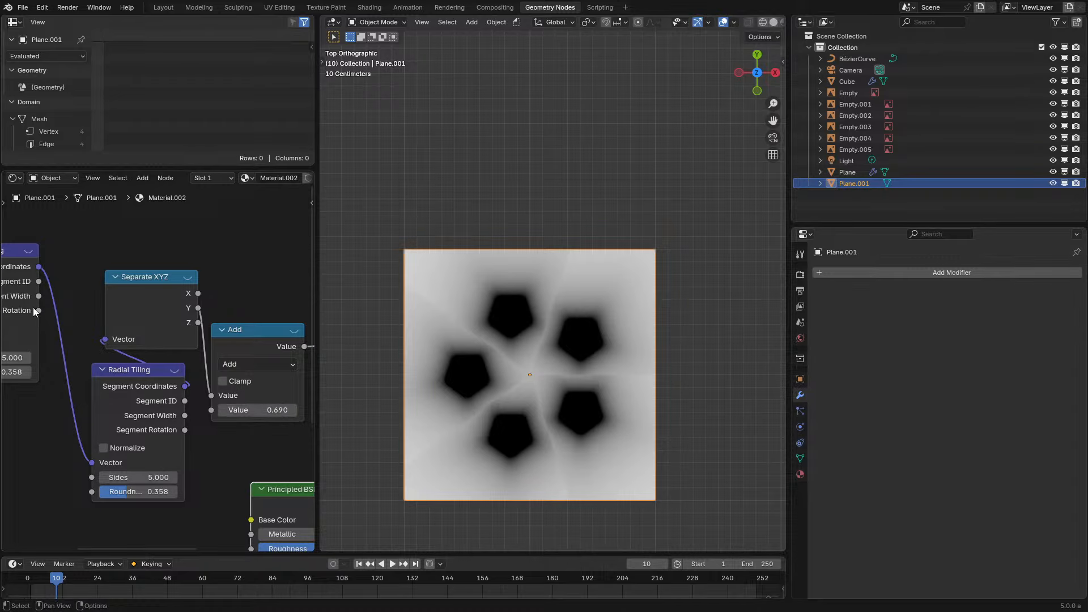
Reconnect Separate XYZ to the first Radial Tiling node's Segment Coordinates and compare the Y output with the Add result
middle_drag(33, 308, 104, 321)
drag(114, 283, 176, 353)
click(207, 324)
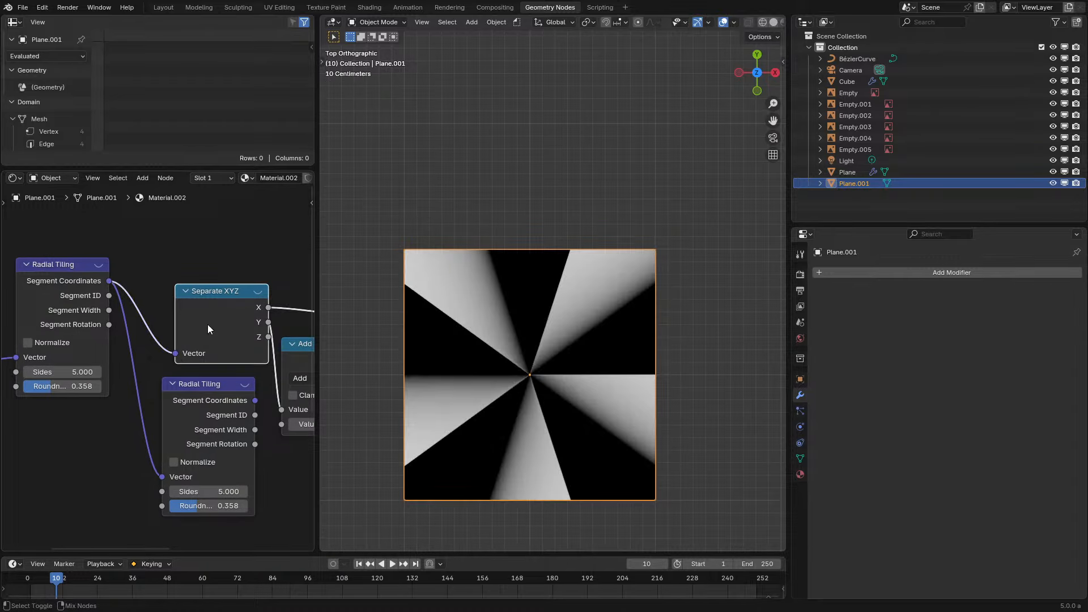
ctrl+shift+click(207, 324)
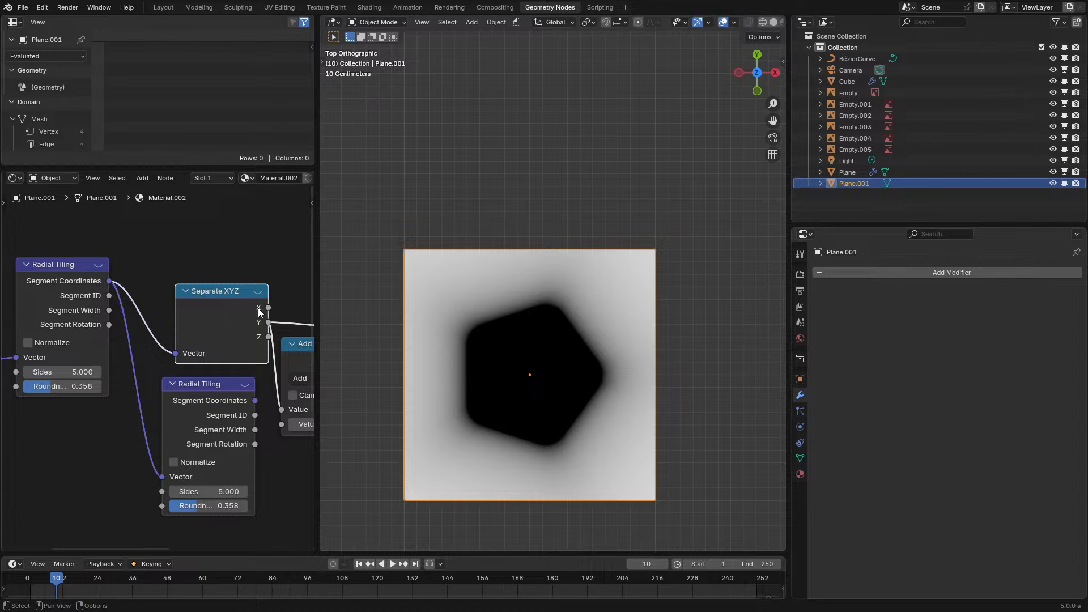
middle_drag(239, 329, 164, 321)
ctrl+shift+click(243, 339)
mouse_move(266, 416)
mouse_down()
mouse_move(227, 417)
mouse_move(264, 417)
mouse_up()
middle_drag(34, 291, 175, 297)
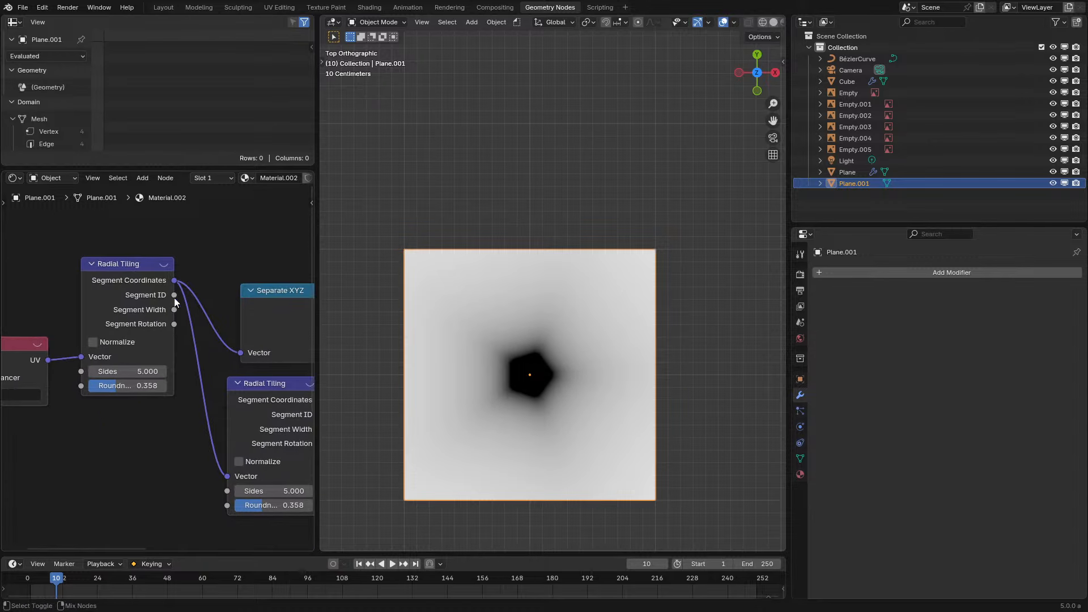
Preview the first Radial Tiling node's Segment Coordinates, the Separate XYZ outputs and the Add result on the plane
ctrl+shift+click(128, 280)
scroll(186, 350, down, 2)
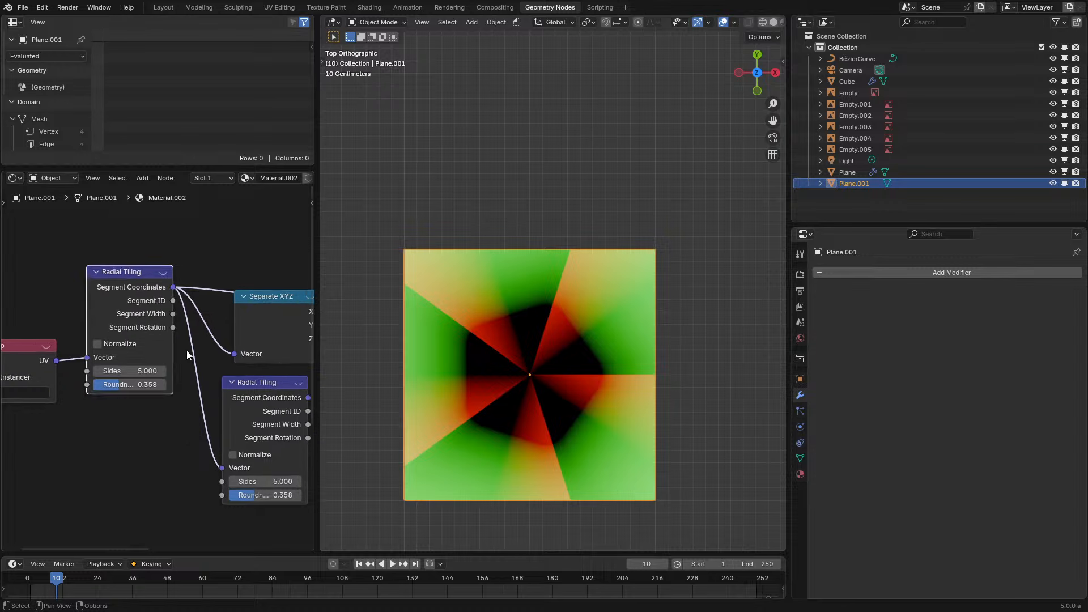
middle_drag(247, 332, 127, 332)
ctrl+shift+click(155, 322)
ctrl+shift+click(154, 321)
ctrl+shift+click(285, 361)
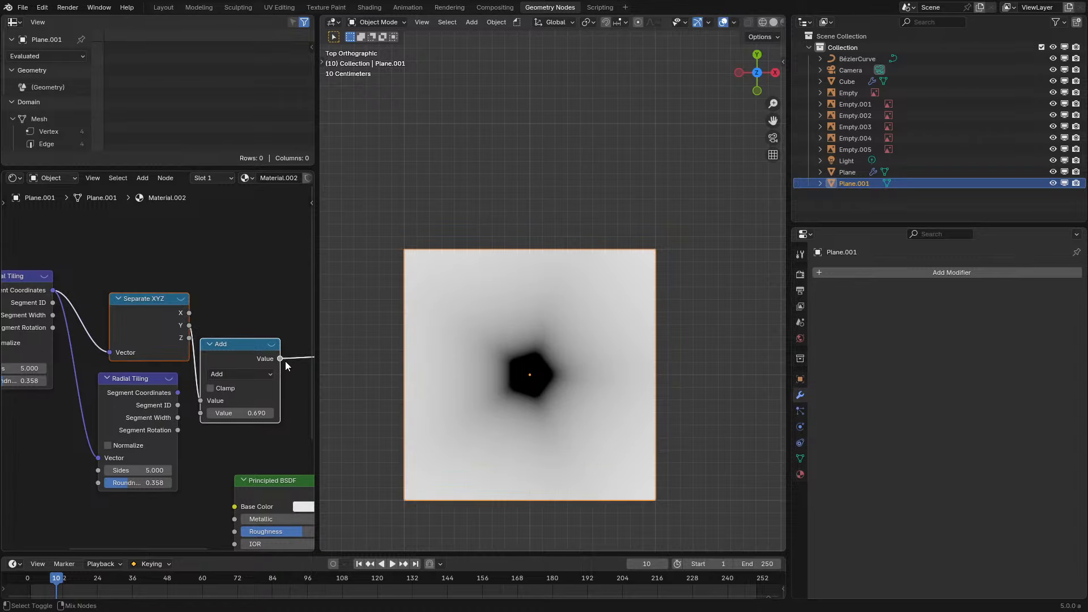
Try Floor as the Math node's operation, and settle on Fraction
click(262, 363)
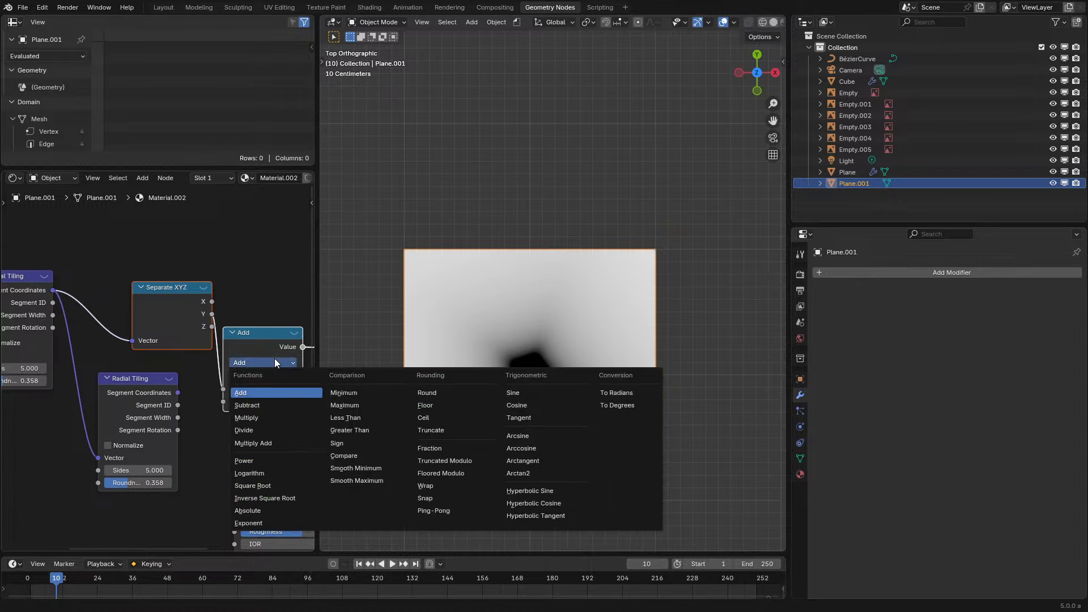
click(425, 405)
click(266, 362)
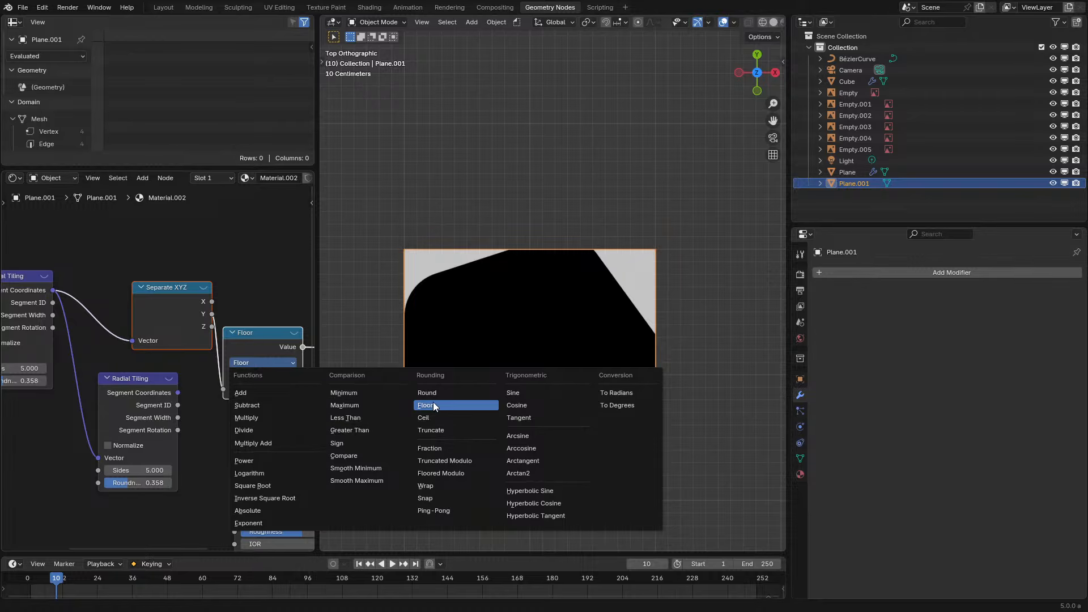
click(444, 449)
Set the first Radial Tiling node's Roundness to 0.283
middle_drag(73, 335, 168, 332)
scroll(133, 340, up, 6)
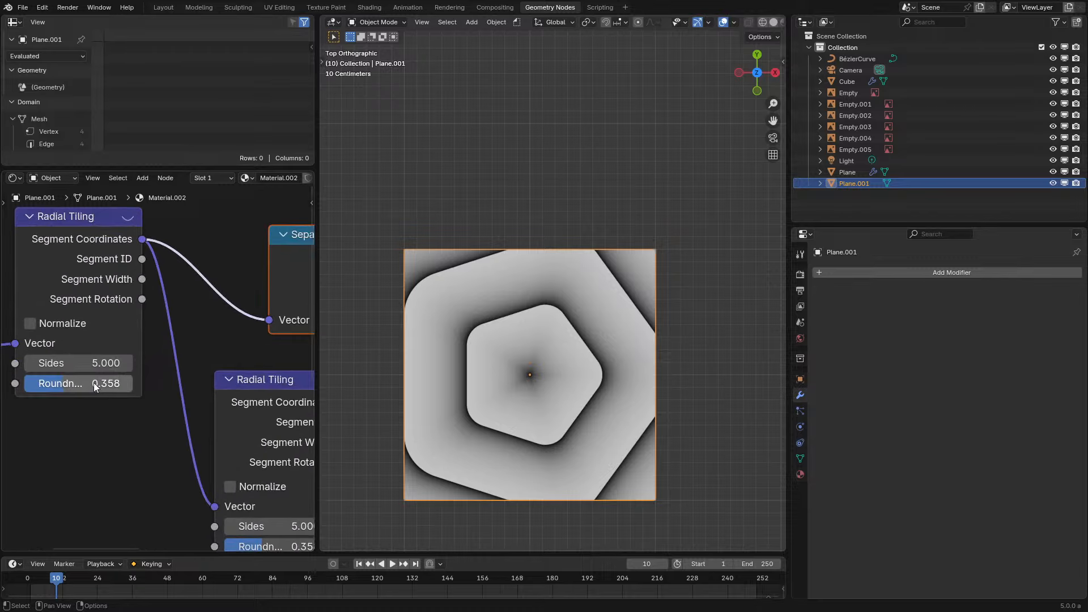
drag(97, 385, 79, 359)
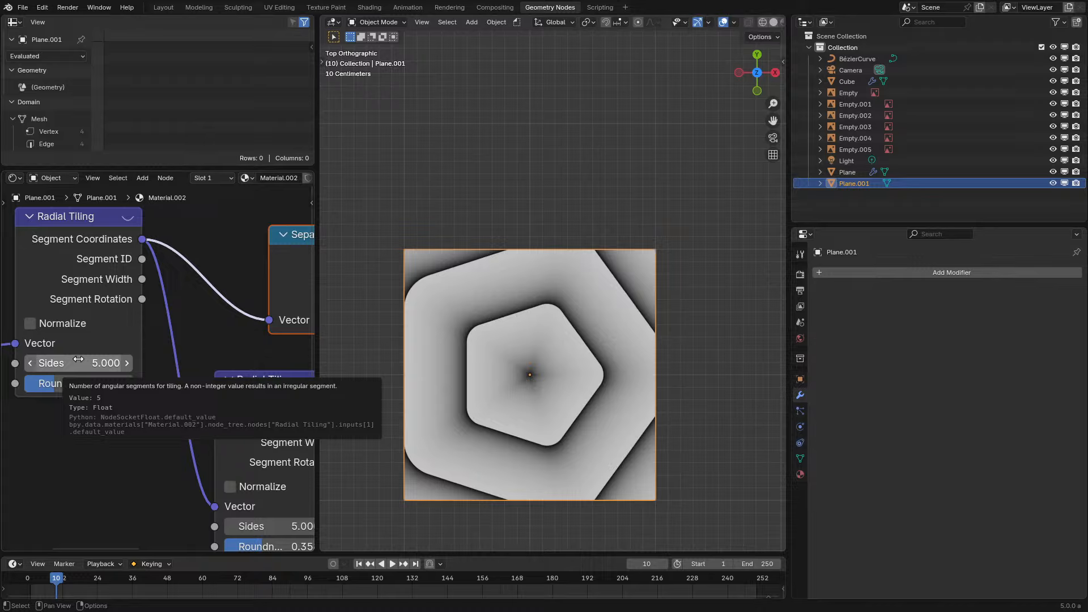
middle_drag(78, 360, 150, 401)
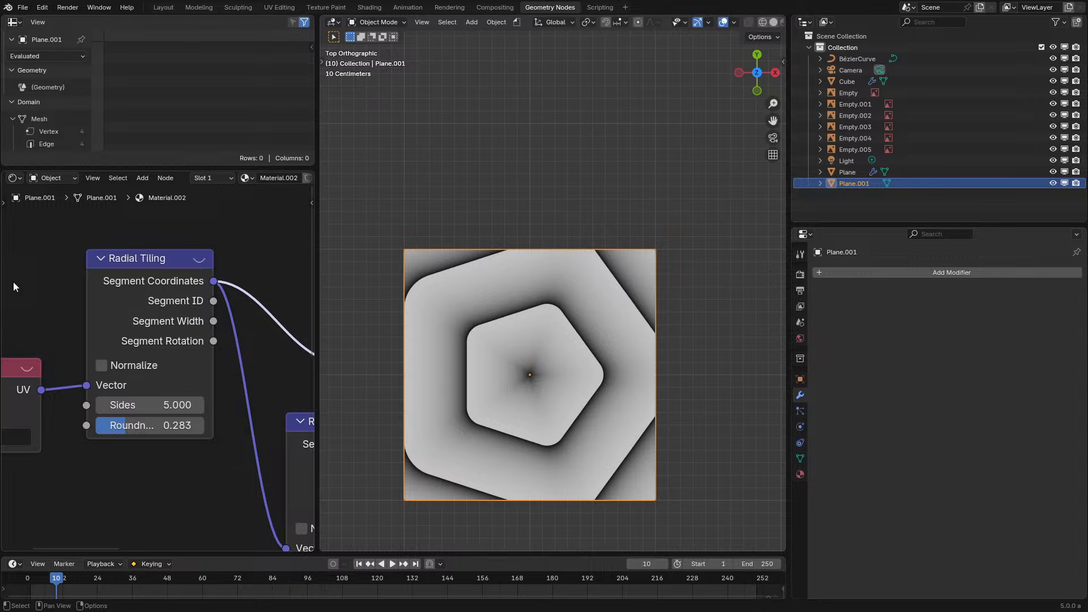
Preview the first Radial Tiling node's Segment Coordinates and compare them with Normalize on and off
scroll(151, 355, down, 2)
click(118, 366)
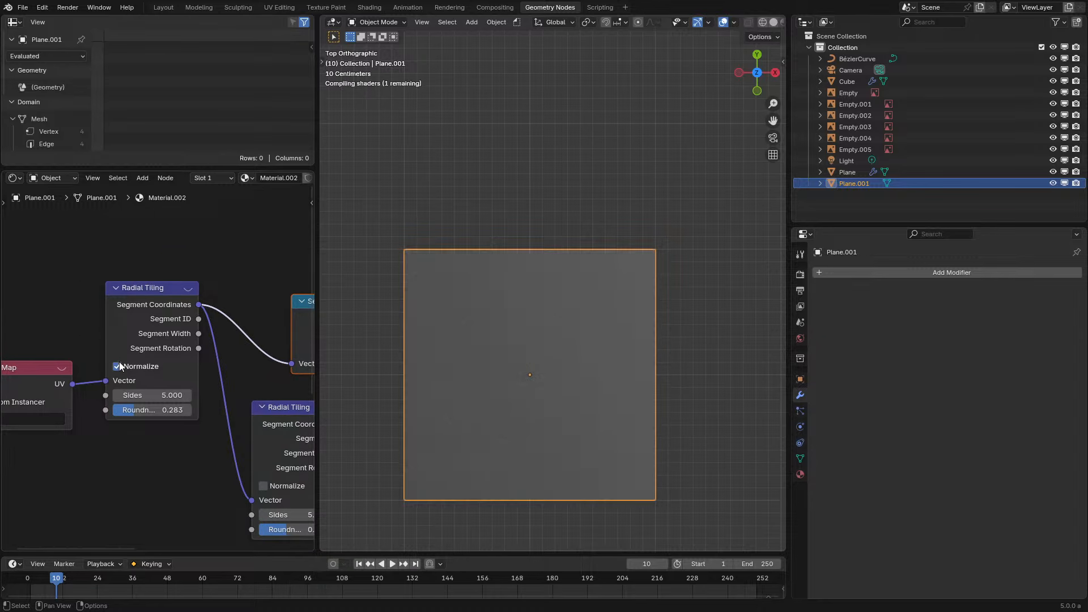
ctrl+shift+click(157, 290)
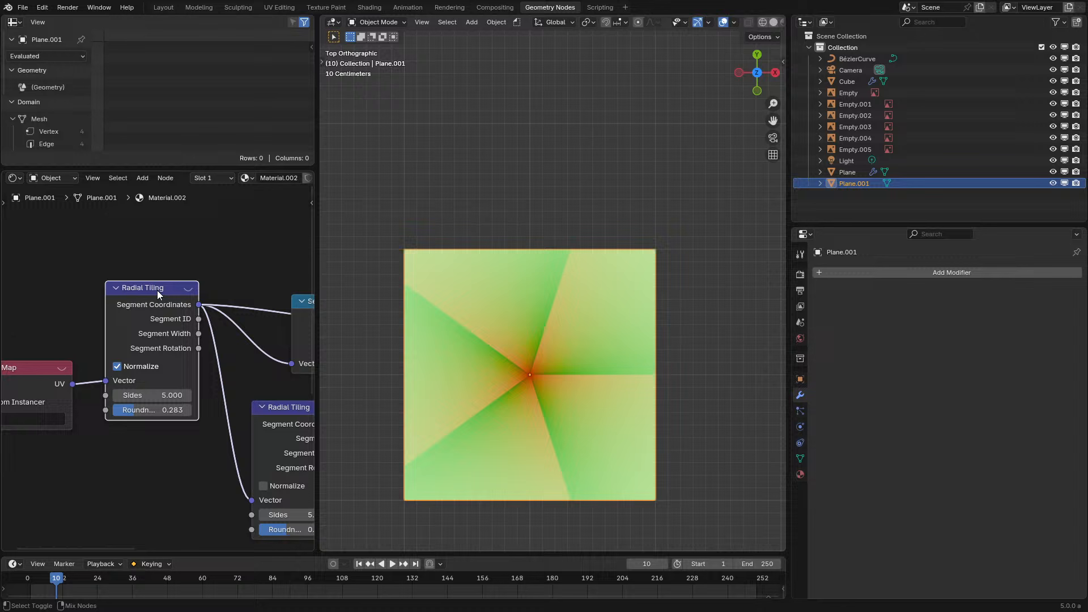
click(119, 367)
click(119, 366)
click(119, 366)
click(120, 366)
click(120, 367)
Turn on Normalize in the first Radial Tiling node and compare the Separate XYZ outputs on the plane
middle_drag(192, 329, 141, 332)
ctrl+shift+click(296, 322)
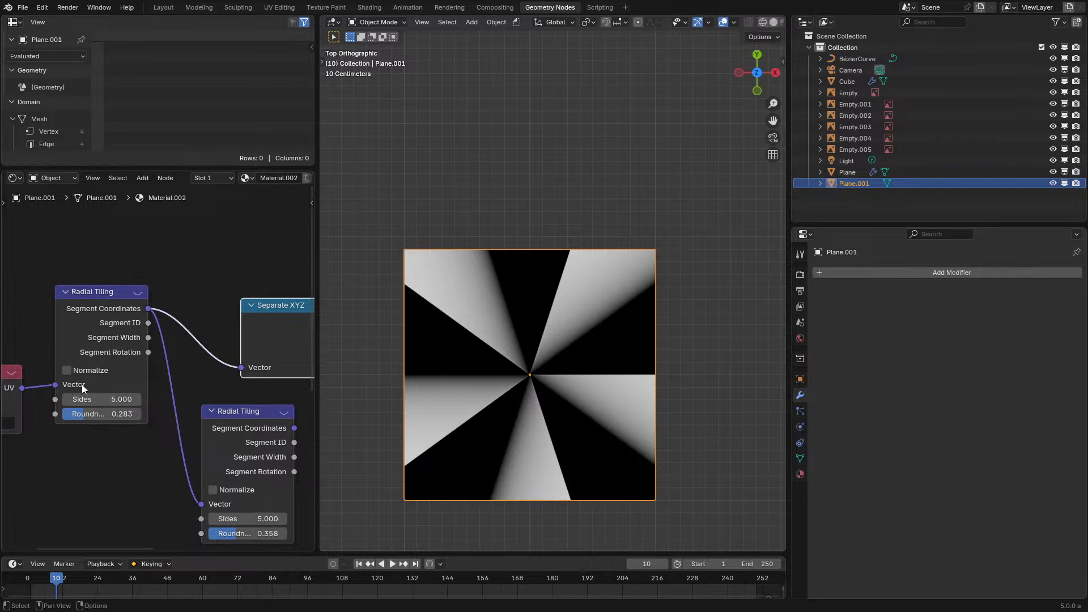
click(85, 371)
ctrl+shift+click(287, 328)
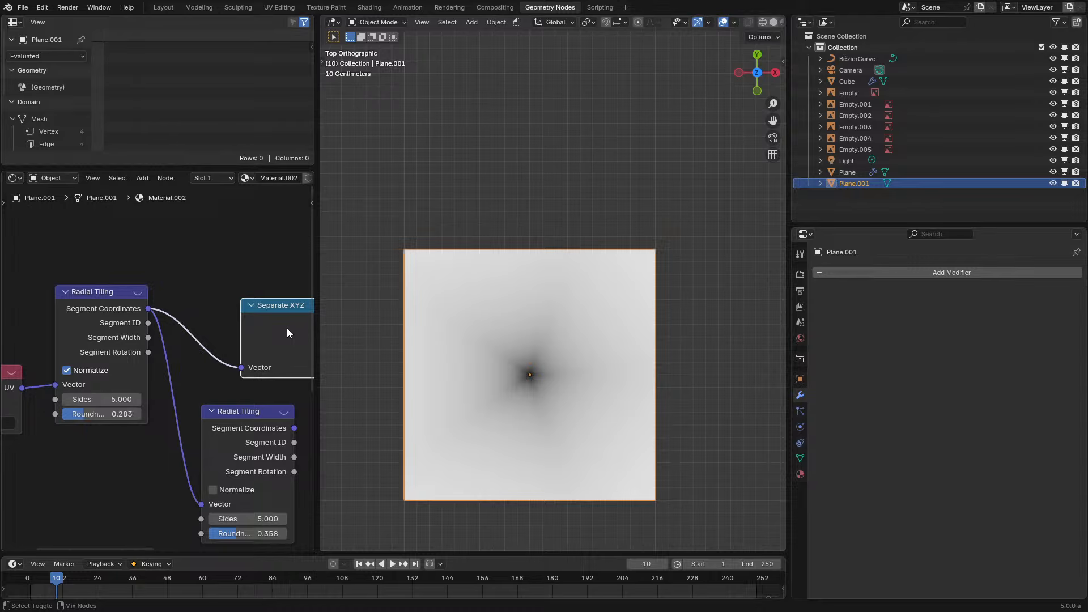
ctrl+shift+click(286, 328)
ctrl+shift+click(287, 329)
Preview the Fraction node's result and move the node up beside Separate XYZ
middle_drag(287, 328, 183, 331)
ctrl+shift+click(213, 342)
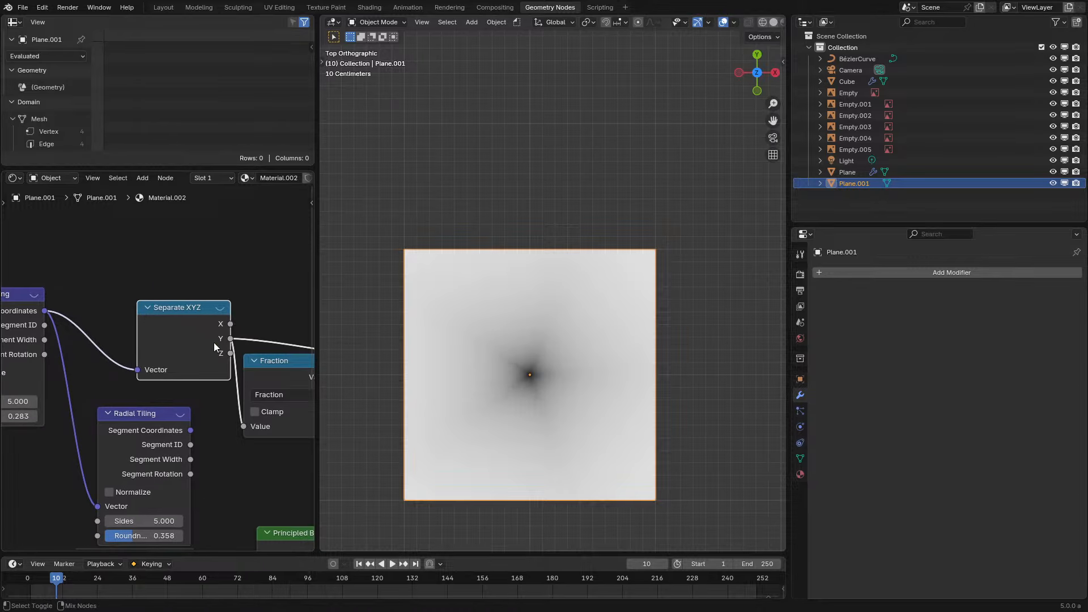
ctrl+shift+click(267, 368)
middle_drag(196, 379, 77, 350)
drag(142, 332, 181, 278)
middle_drag(88, 307, 211, 327)
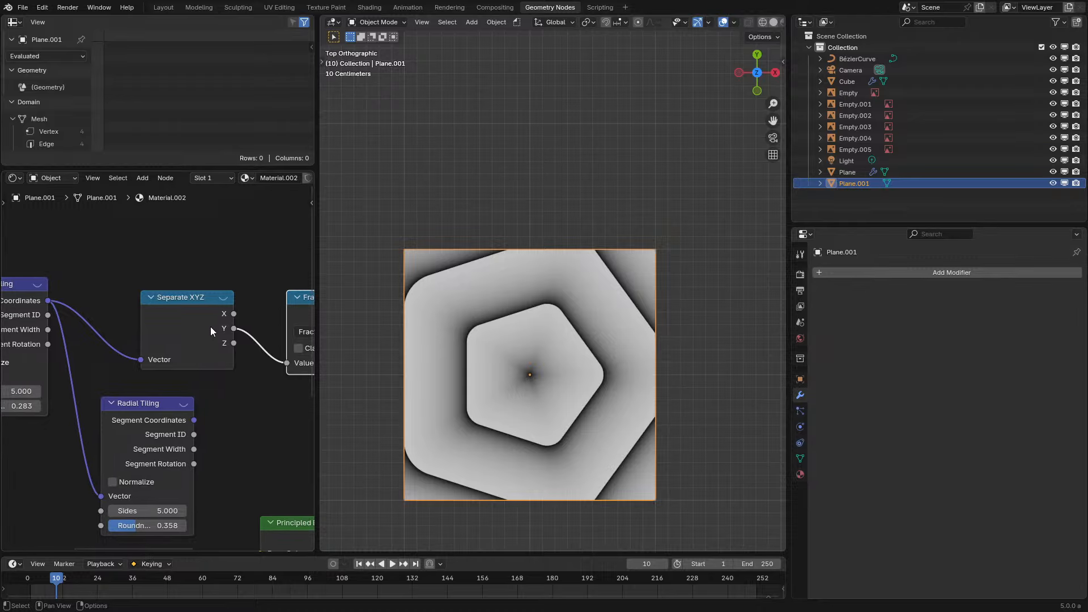
Add a Greater Than node with a 0.500 threshold fed by Separate XYZ's Y output, and preview it
ctrl+shift+click(210, 328)
ctrl+shift+click(209, 329)
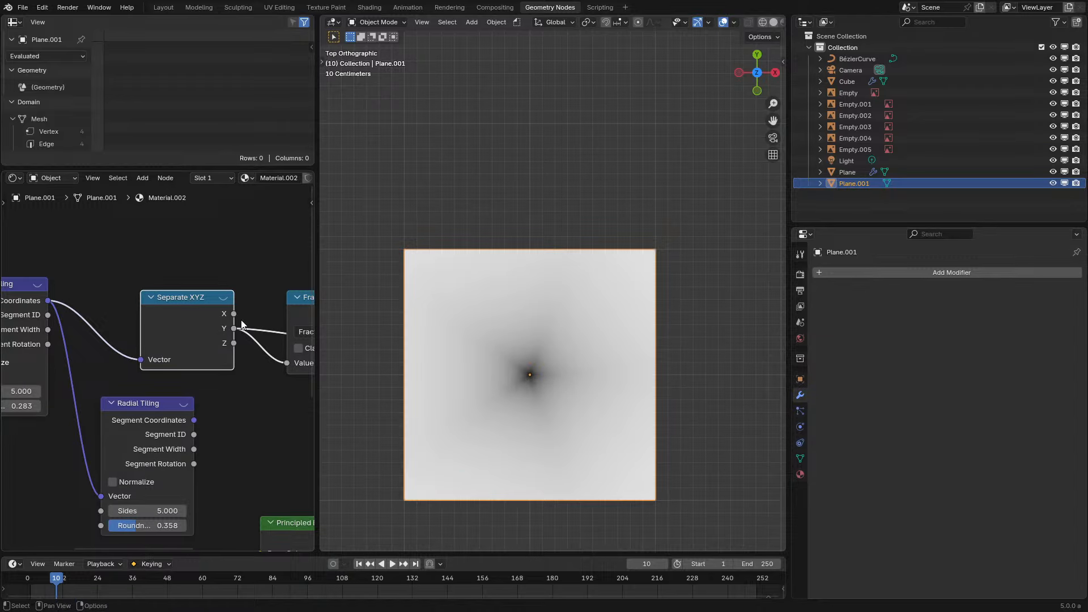
drag(233, 329, 255, 423)
text(gre)
key(Return)
click(255, 423)
ctrl+shift+click(255, 423)
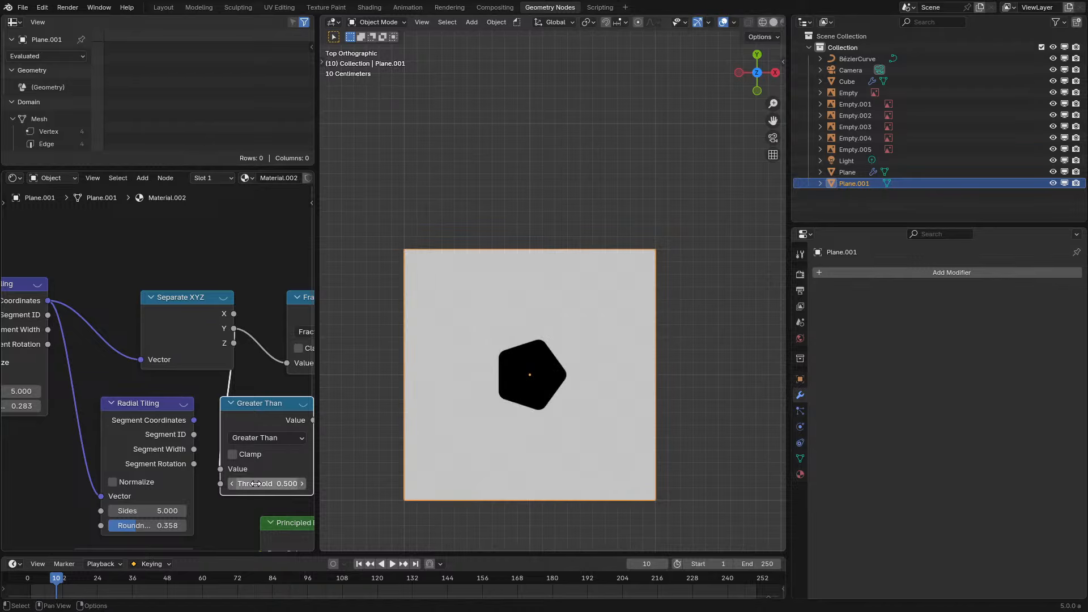
drag(258, 484, 230, 483)
key(Escape)
Preview Separate XYZ's X output and compare it with the first Radial Tiling node's Normalize on and off
middle_drag(258, 481, 325, 480)
ctrl+shift+click(264, 309)
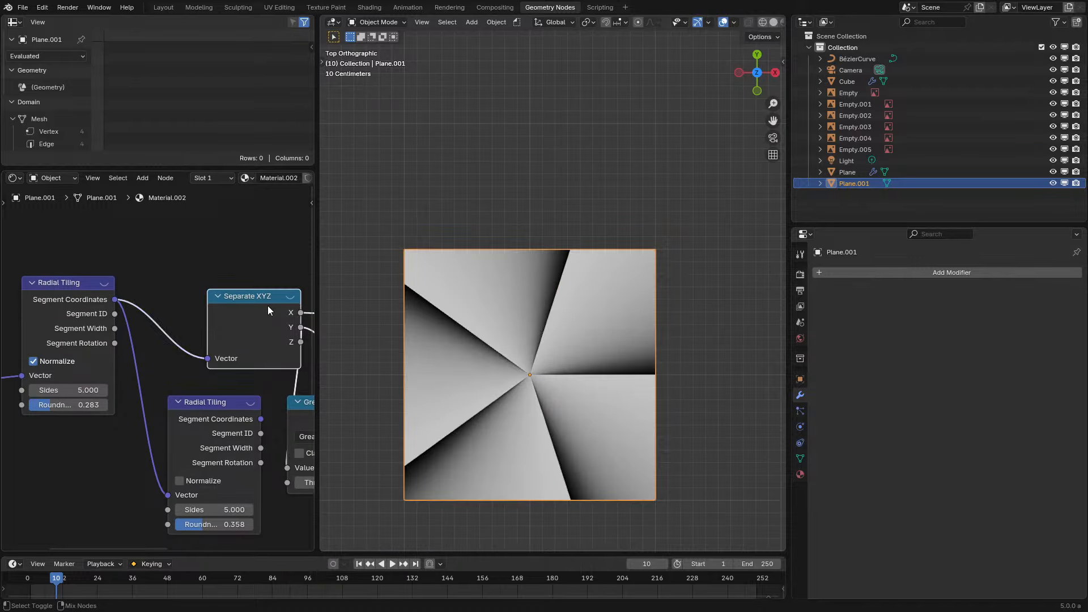
click(49, 360)
click(49, 360)
click(49, 361)
click(49, 361)
Preview the second Radial Tiling node, connect its Segment Coordinates to the Fraction node and preview the Fraction result
scroll(184, 332, down, 2)
ctrl+shift+click(200, 397)
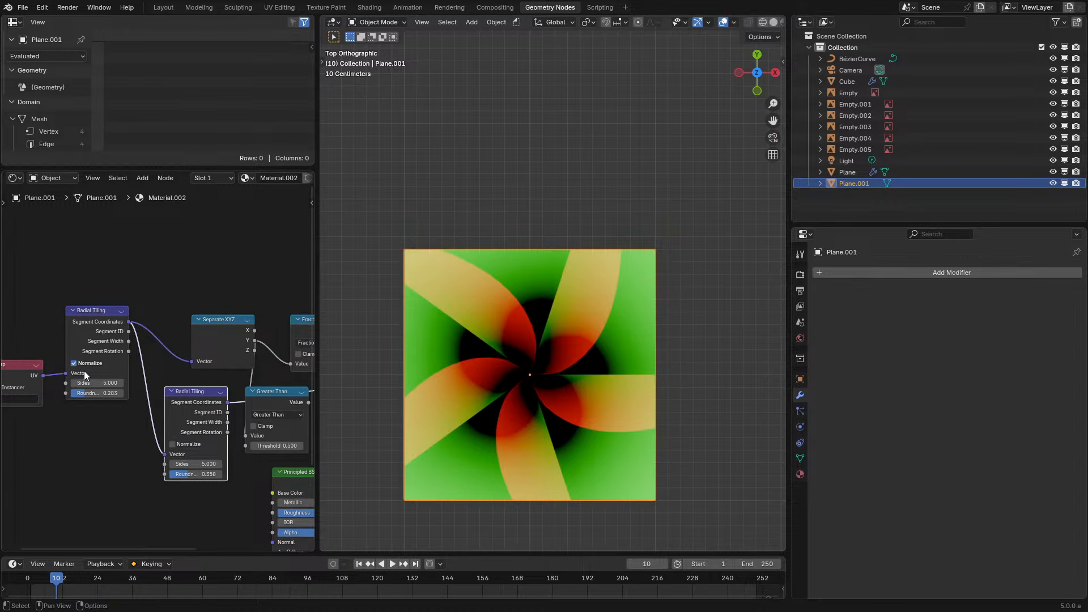
ctrl+scroll(207, 382, down, 2)
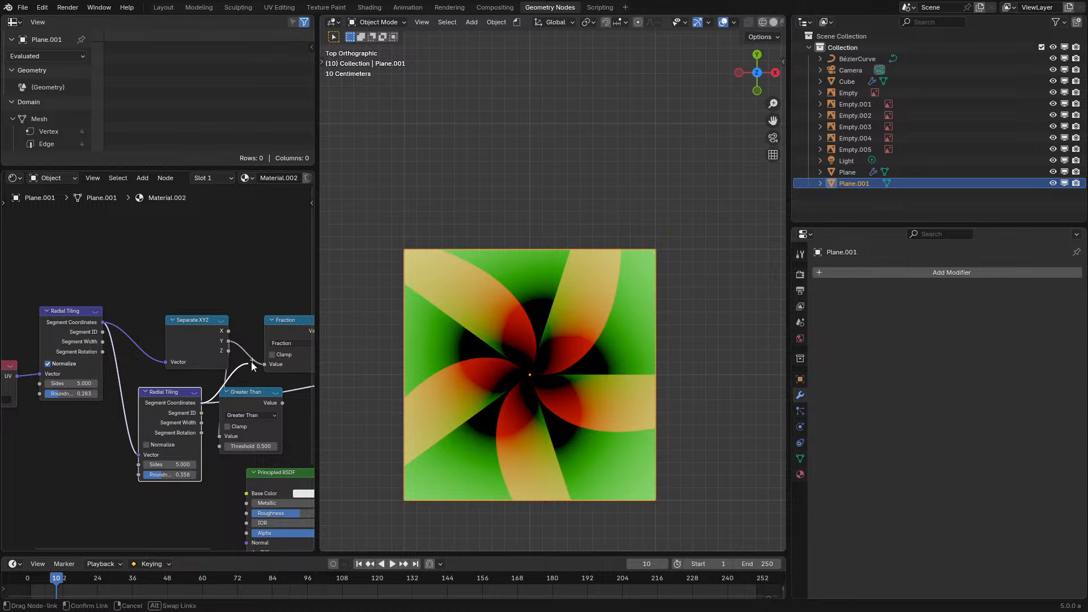
ctrl+shift+click(272, 326)
Set Sides to 6 on both Radial Tiling nodes
click(167, 464)
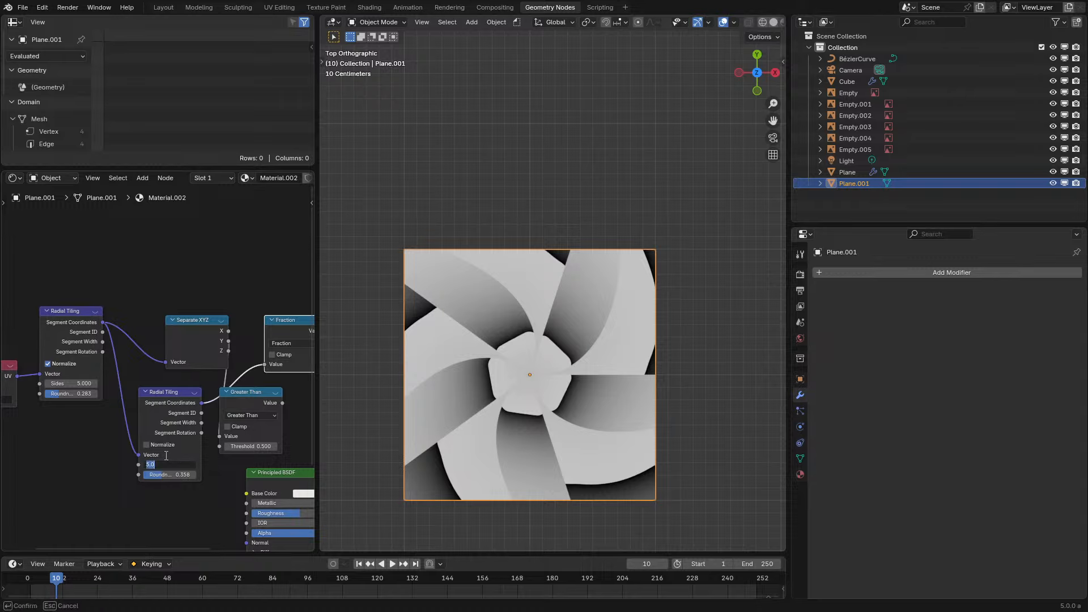
text(6)
key(Return)
click(85, 383)
drag(85, 383, 93, 428)
scroll(196, 359, up, 3)
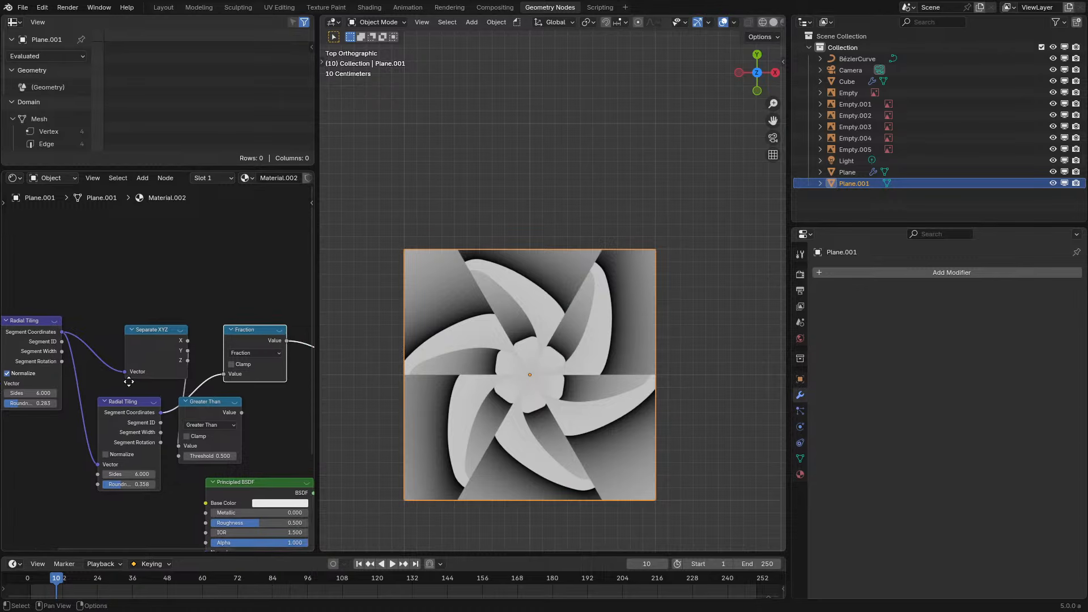
Route the second Radial Tiling node through Separate XYZ's Y output into Fraction, and turn off Normalize on the first Radial Tiling node
scroll(123, 414, down, 2)
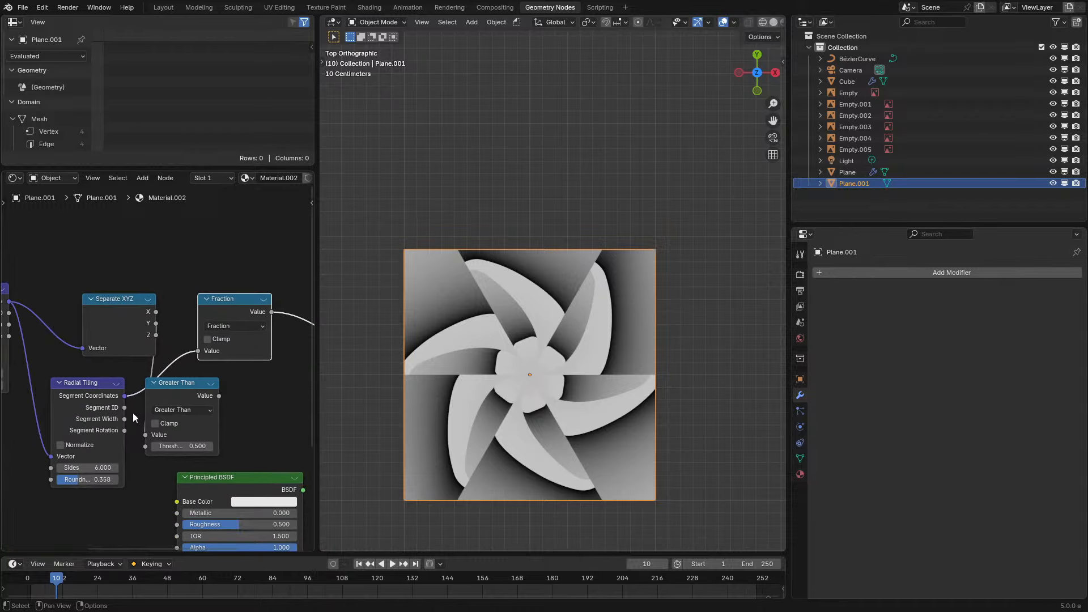
drag(156, 323, 195, 344)
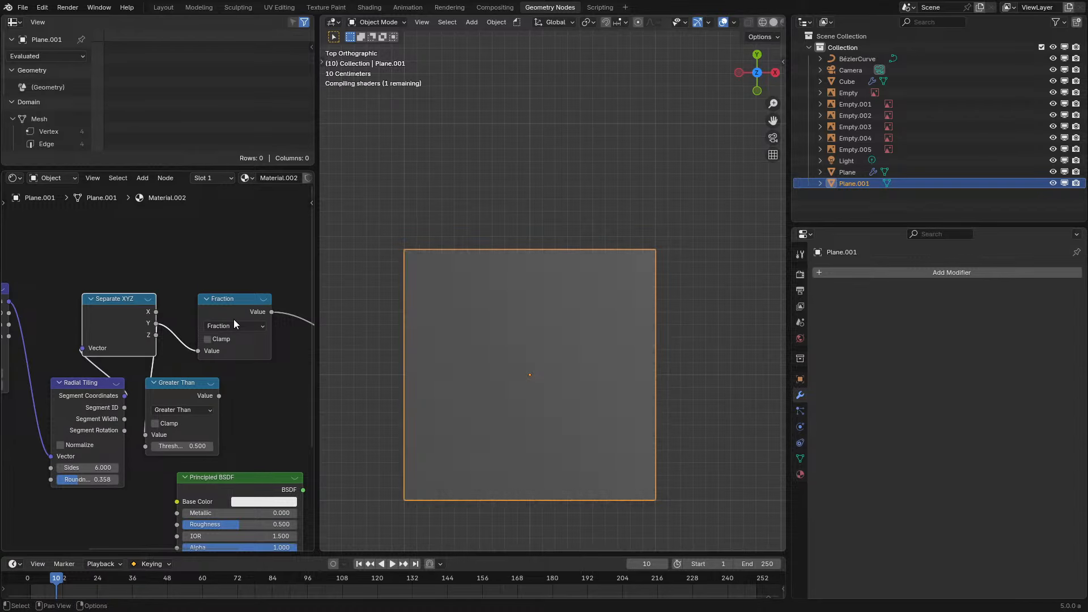
middle_drag(126, 337, 263, 331)
click(120, 345)
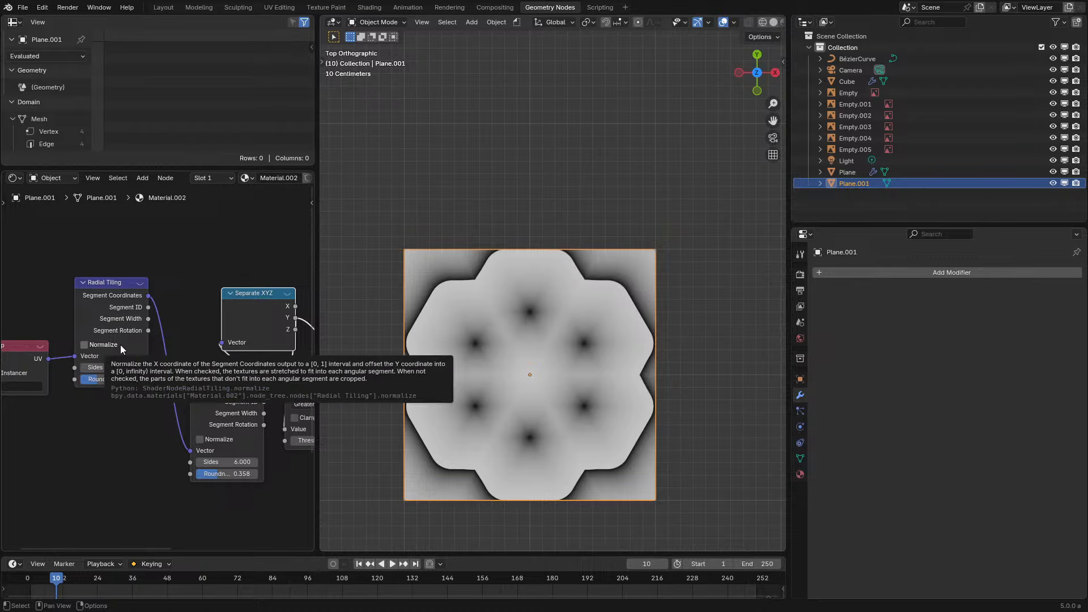
click(121, 345)
click(121, 344)
Set the Greater Than threshold to -0.570 and preview its result on the plane
middle_drag(242, 400, 73, 402)
scroll(147, 389, up, 2)
middle_drag(148, 389, 277, 324)
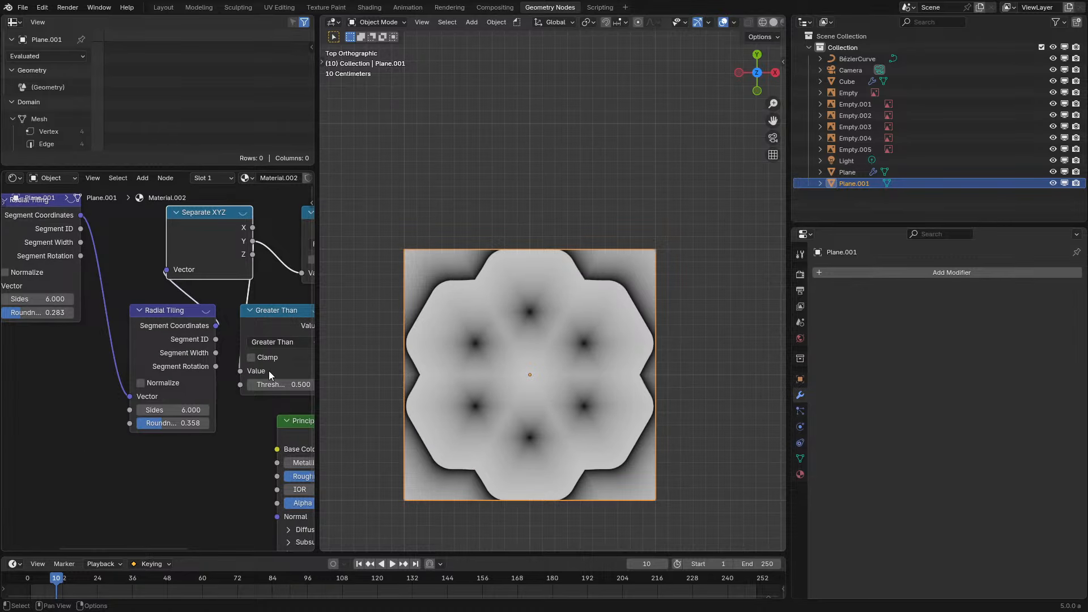
drag(272, 385, 217, 385)
mouse_move(38, 299)
mouse_down()
mouse_move(14, 299)
mouse_move(114, 299)
mouse_move(38, 299)
mouse_up()
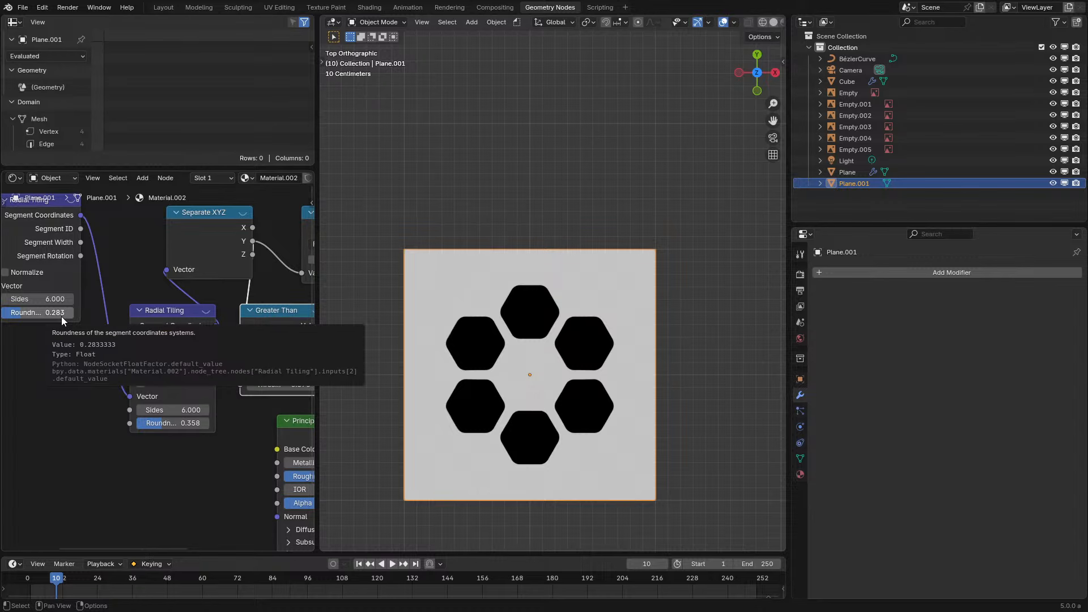
Add a Vector Math Wrap node between the second Radial Tiling node's Segment Coordinates and the Separate XYZ input
scroll(651, 346, down, 5)
scroll(623, 357, up, 1)
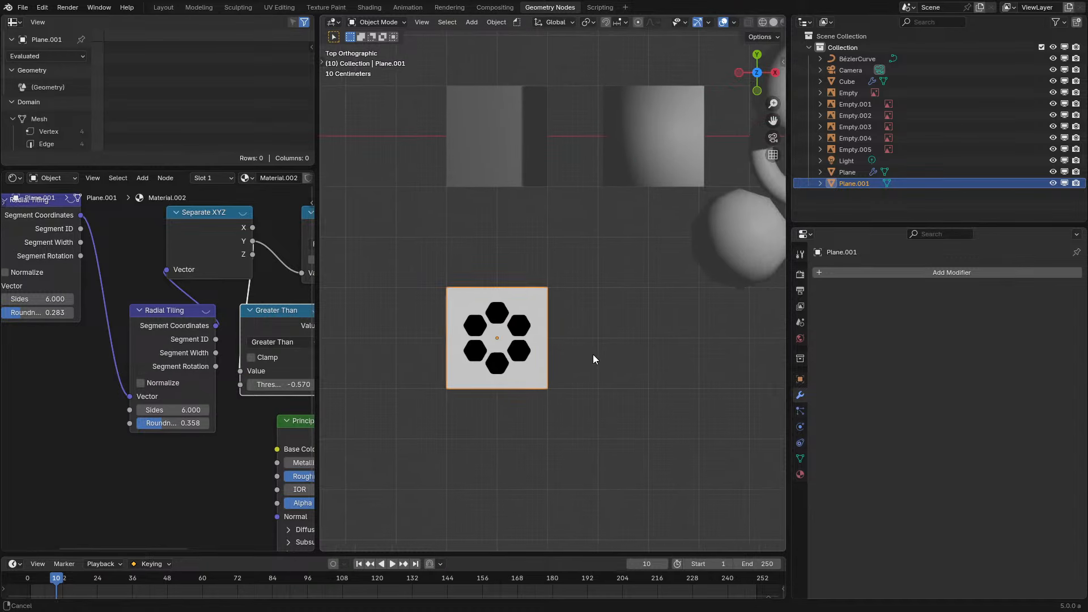
drag(216, 326, 85, 492)
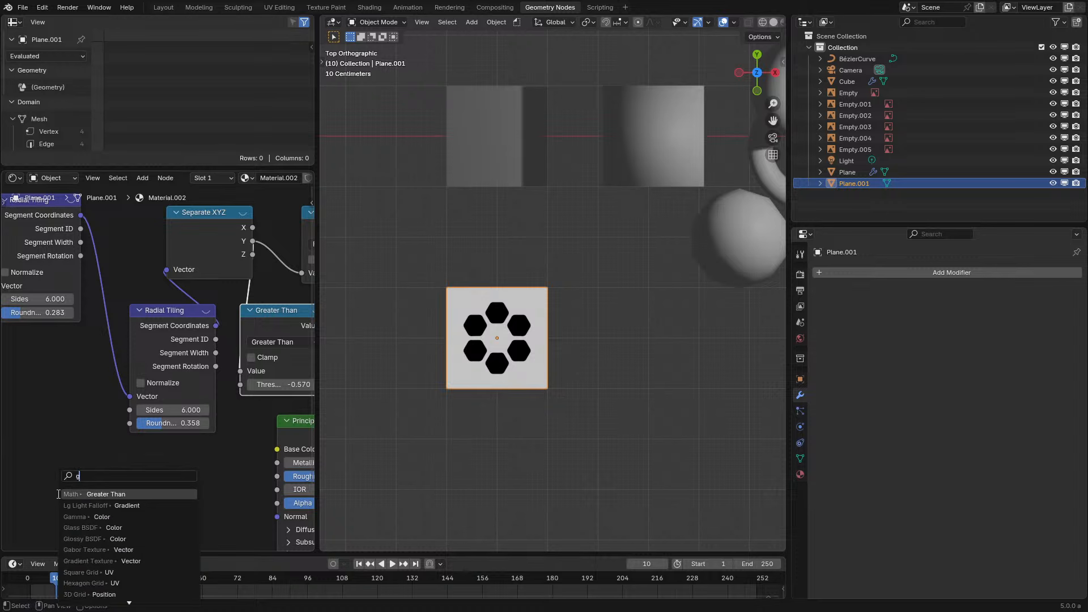
text(gra)
text(wra)
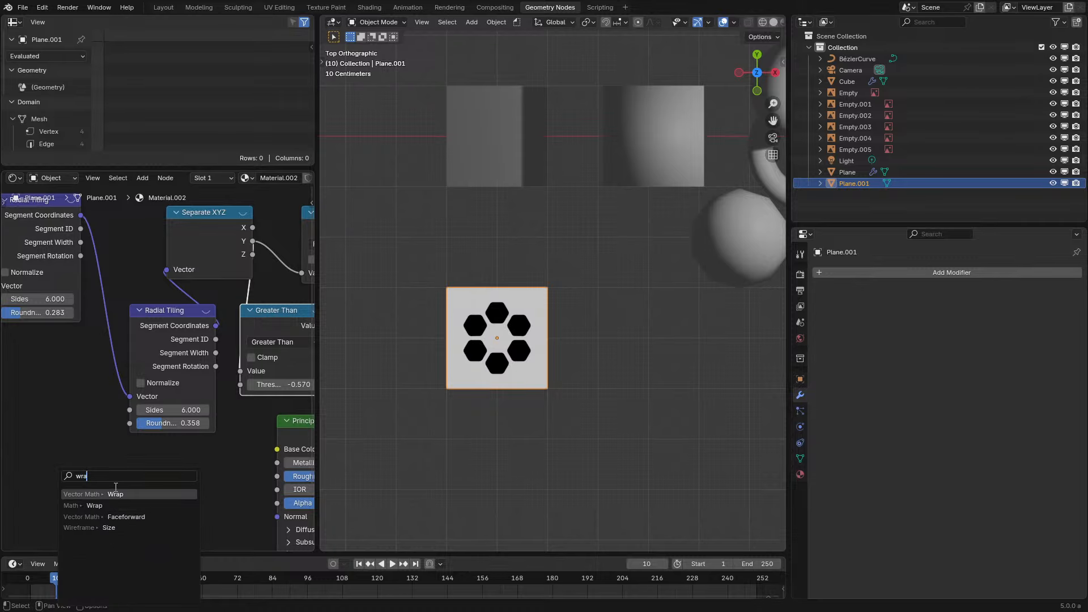
click(114, 494)
click(146, 467)
drag(179, 473, 166, 270)
middle_drag(175, 413, 250, 231)
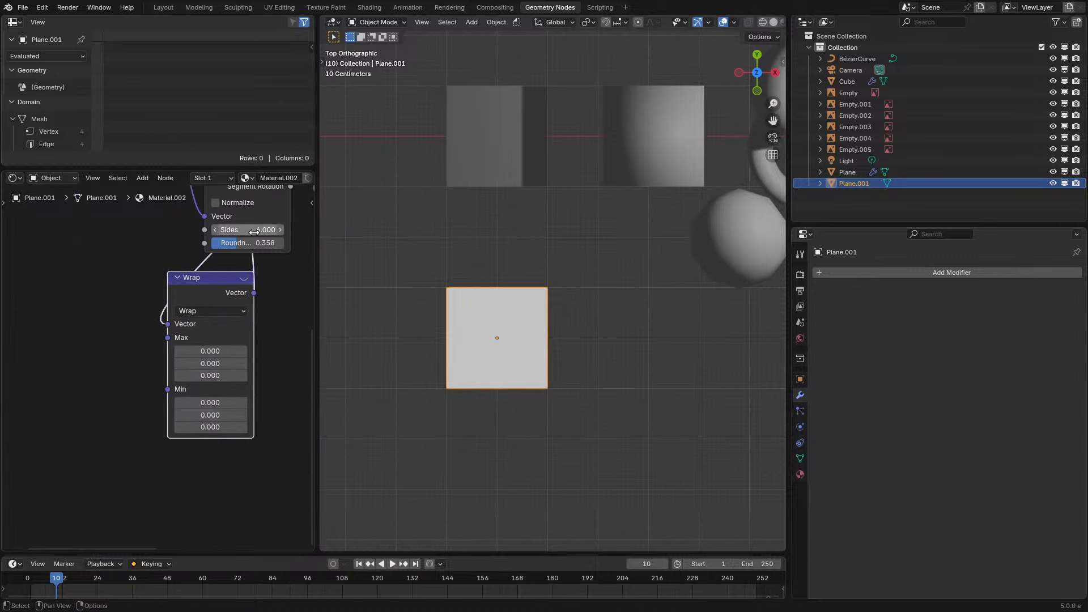
Set the Wrap node's Max X and Y to -1.000, and try Min X and Y values of 1.000 and -0.460
scroll(227, 340, up, 4)
drag(225, 410, 226, 427)
text(1)
key(Return)
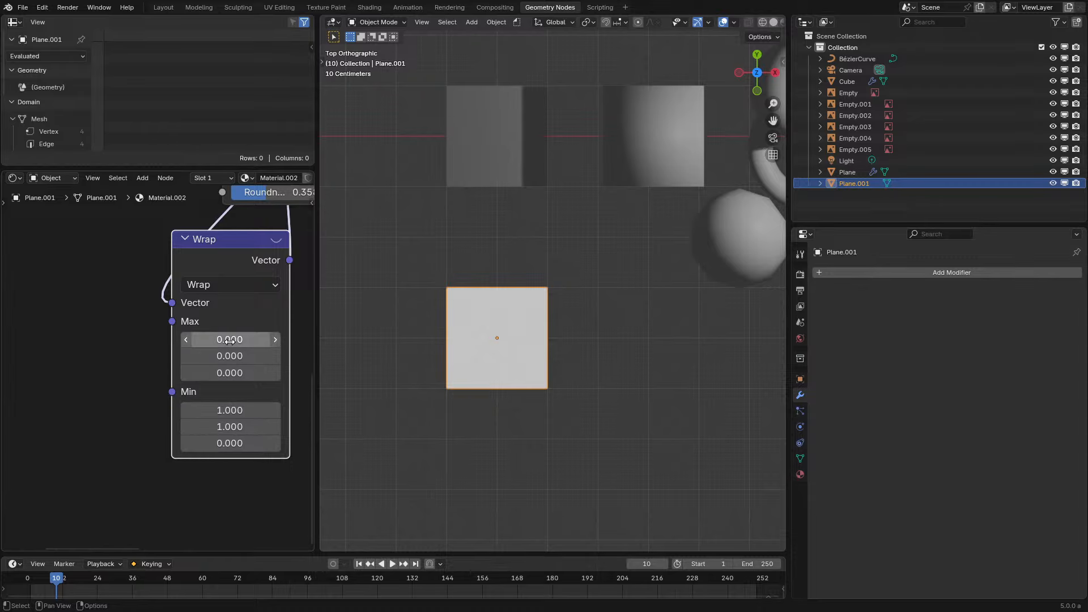
drag(230, 339, 210, 356)
scroll(508, 366, up, 4)
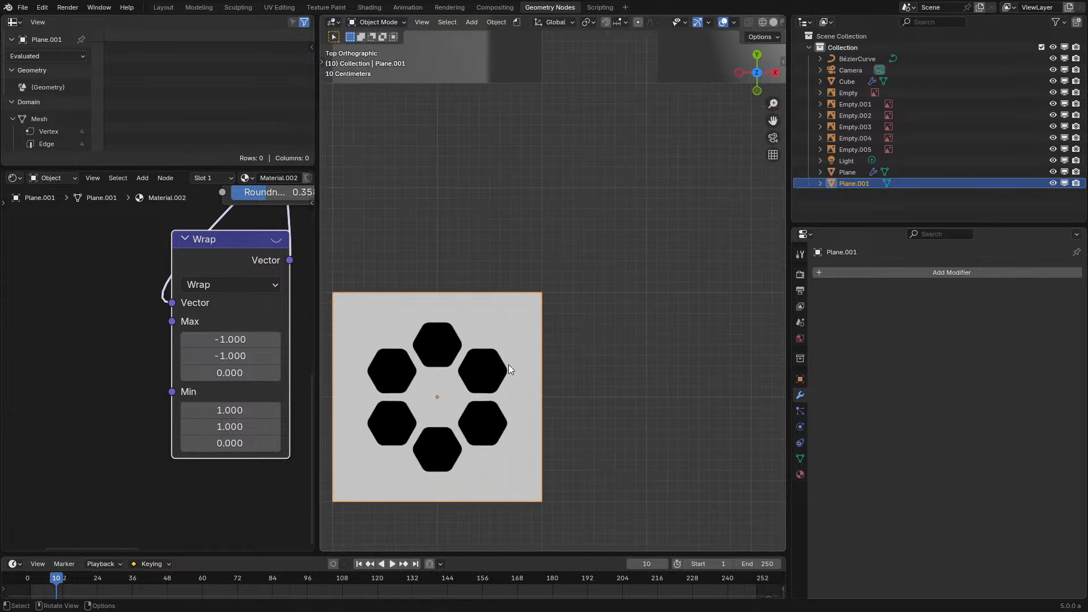
drag(230, 409, 208, 427)
mouse_move(230, 339)
mouse_down()
mouse_move(230, 356)
mouse_move(249, 356)
mouse_move(229, 356)
mouse_up()
Rewire Wrap between the first Radial Tiling's Segment Coordinates and the second's Vector, with the second Radial Tiling feeding Separate XYZ directly
scroll(264, 278, down, 2)
middle_drag(263, 279, 207, 368)
drag(218, 307, 166, 256)
drag(98, 210, 141, 366)
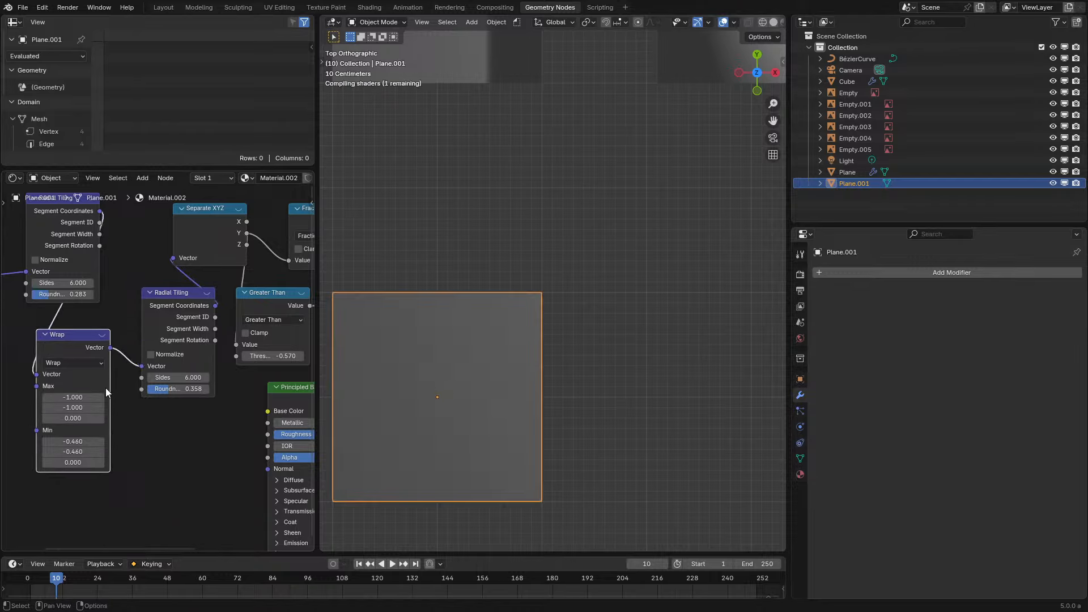
Set the Wrap node's Max X and Y to -0.500 and all three Min values to 0.500
drag(73, 442, 134, 452)
click(78, 408)
key(Escape)
drag(73, 397, 102, 398)
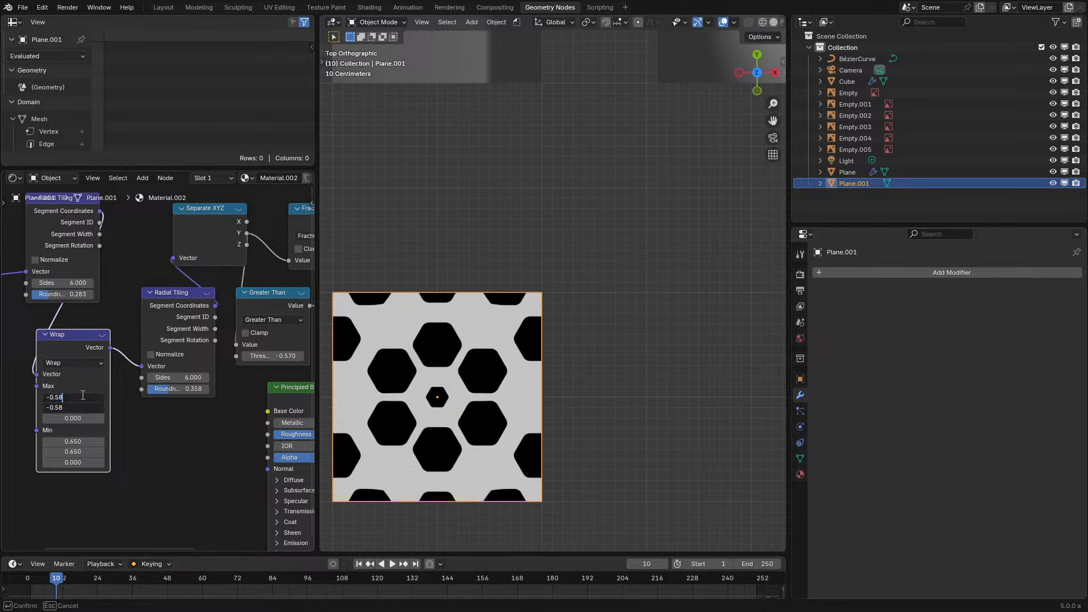
drag(80, 441, 74, 462)
text(.5)
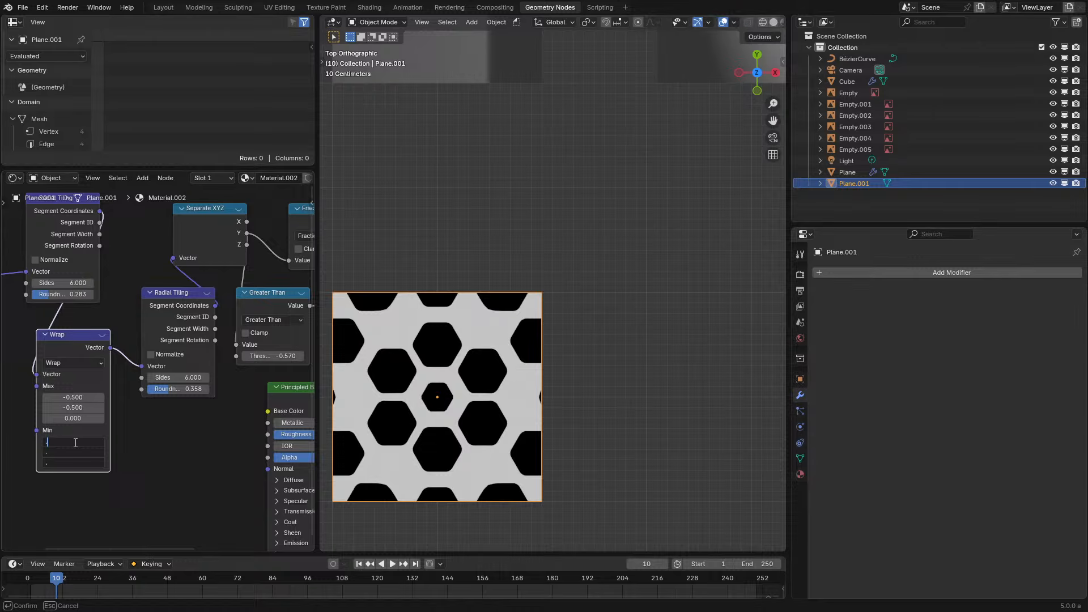
key(Return)
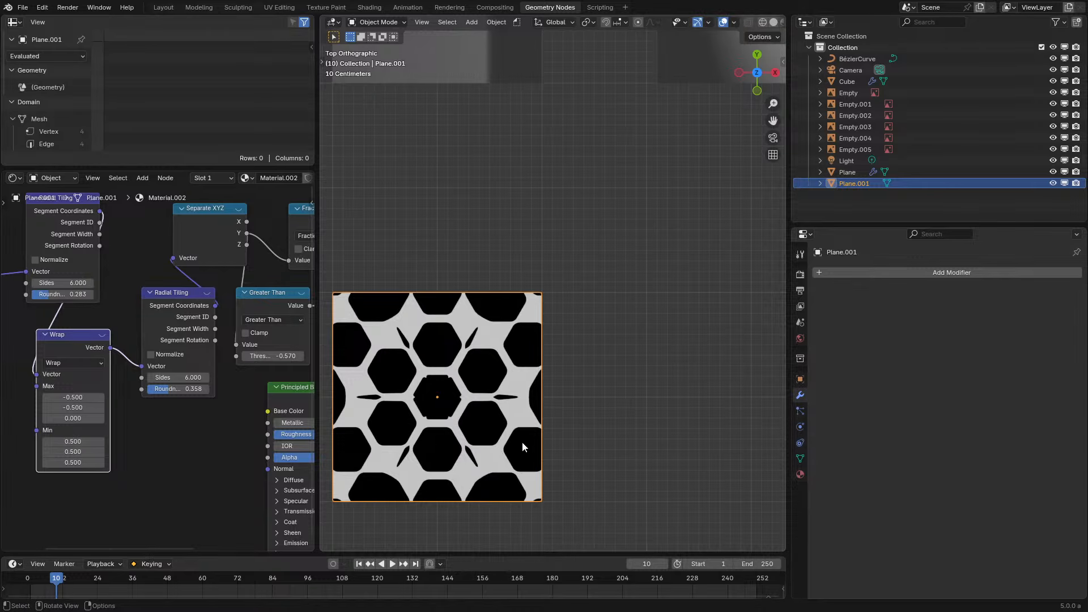
Switch the viewport to solid shading and examine the Nodes section of the release-notes images in a maximized view
scroll(516, 440, down, 4)
key(z)
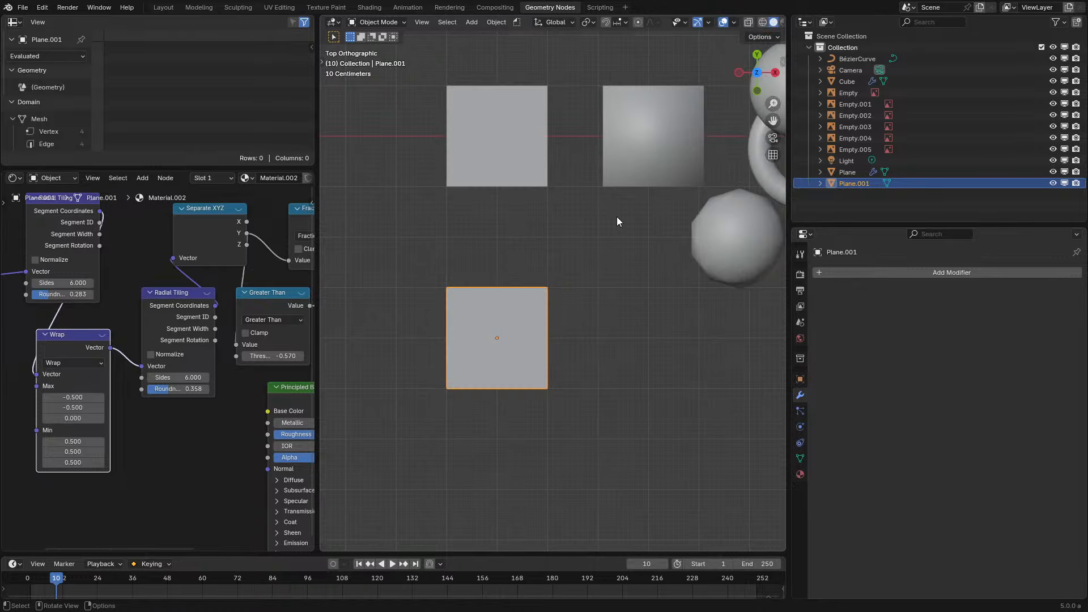
key(Home)
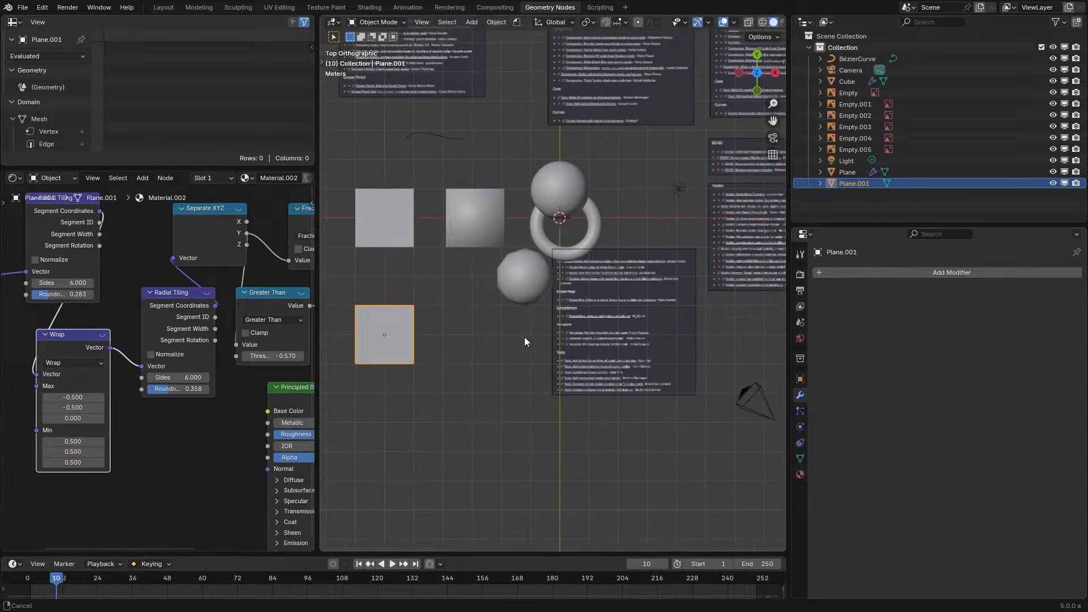
shift+middle_drag(525, 336, 417, 325)
scroll(467, 315, up, 6)
shift+middle_drag(582, 286, 743, 485)
key(ctrl+space)
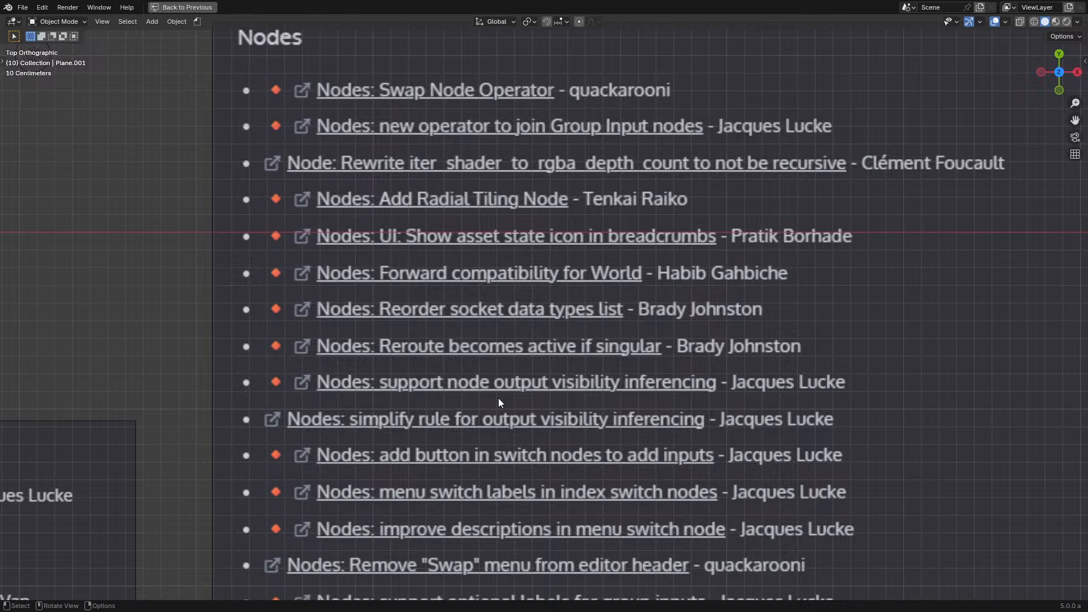
scroll(496, 479, down, 1)
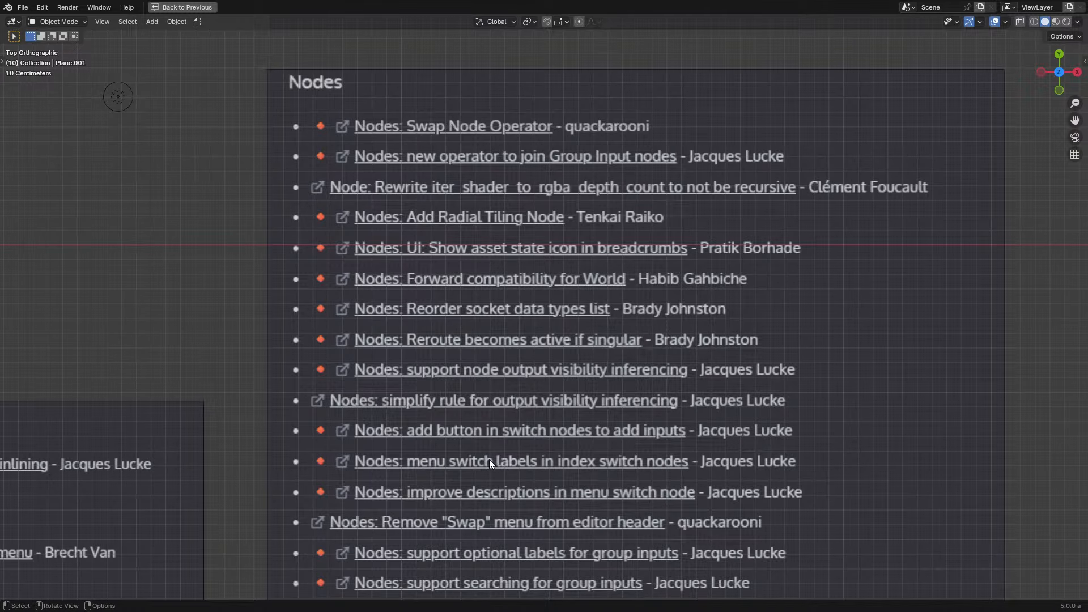
shift+middle_drag(484, 502, 457, 372)
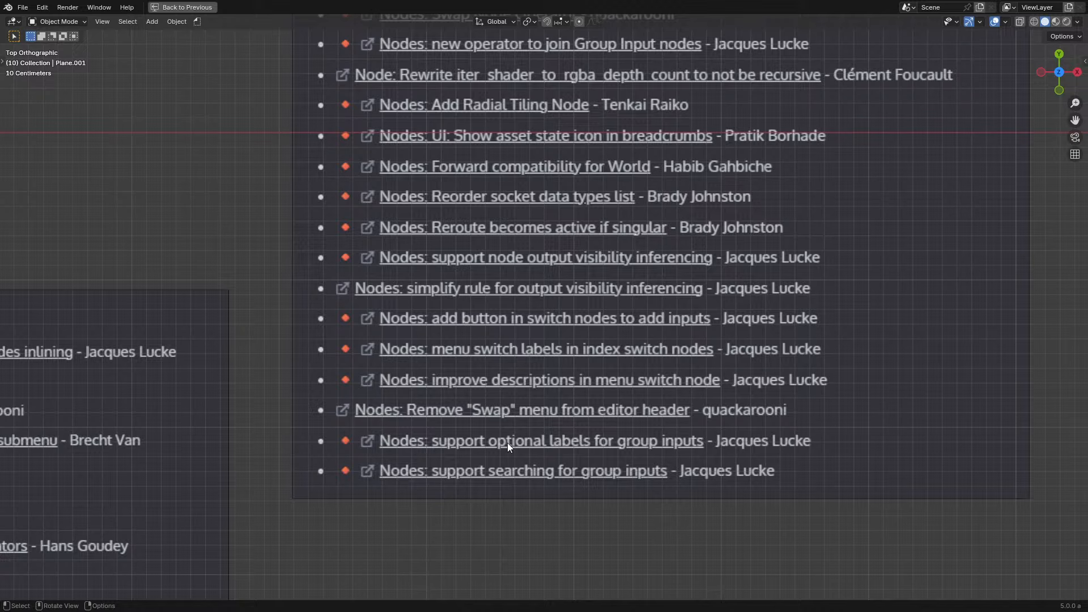
Search the shader nodes available to add for "sw" and "index" in the maximized shader editor
key(ctrl+space)
ctrl+middle_drag(248, 420, 192, 405)
key(ctrl+space)
scroll(495, 370, up, 2)
key(shift+a)
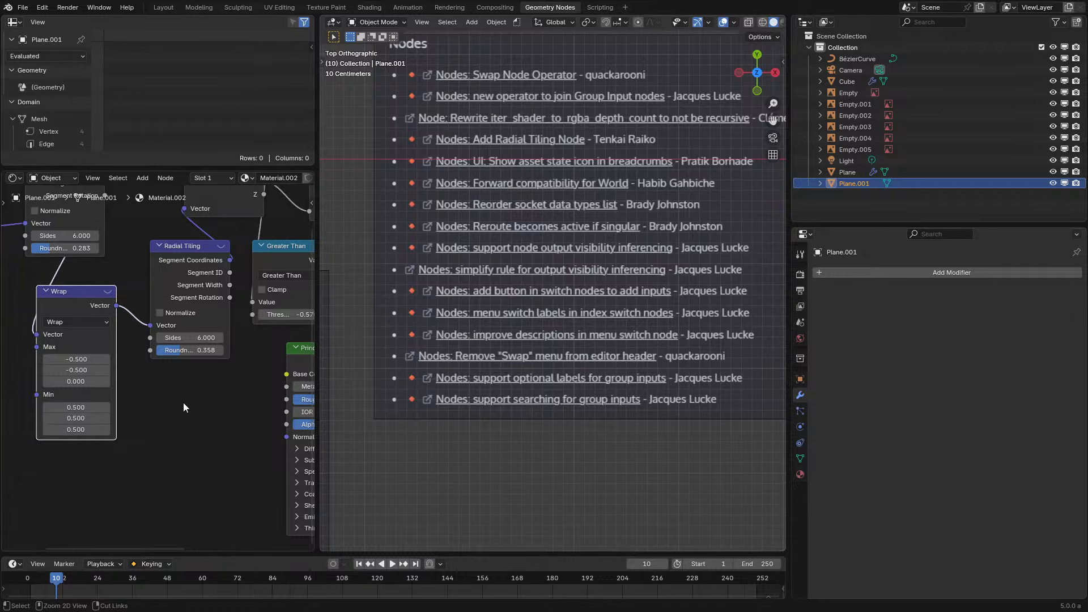
key(shift+a)
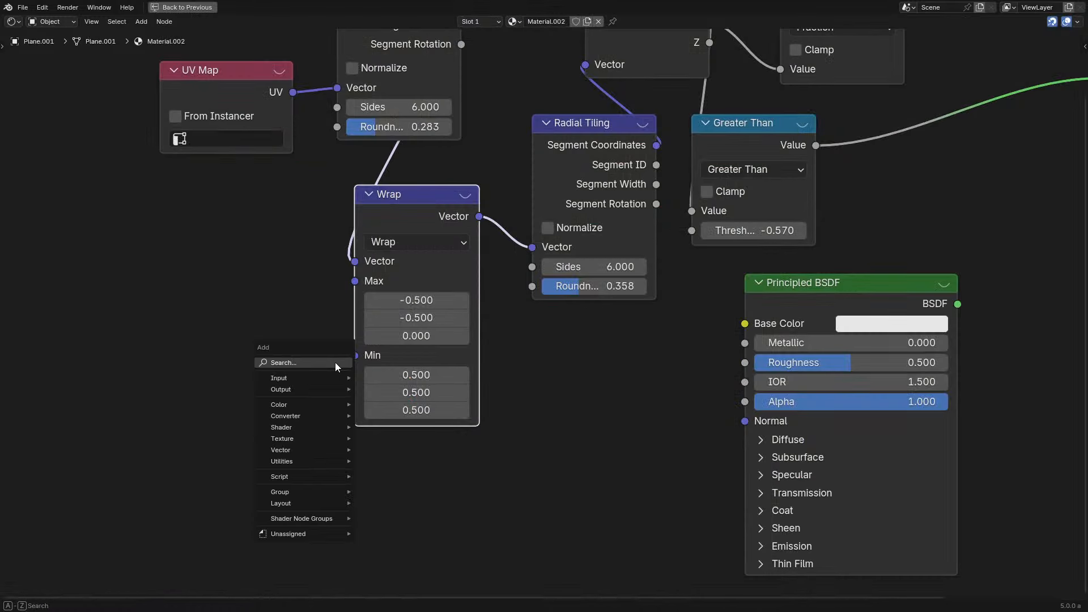
text(sq)
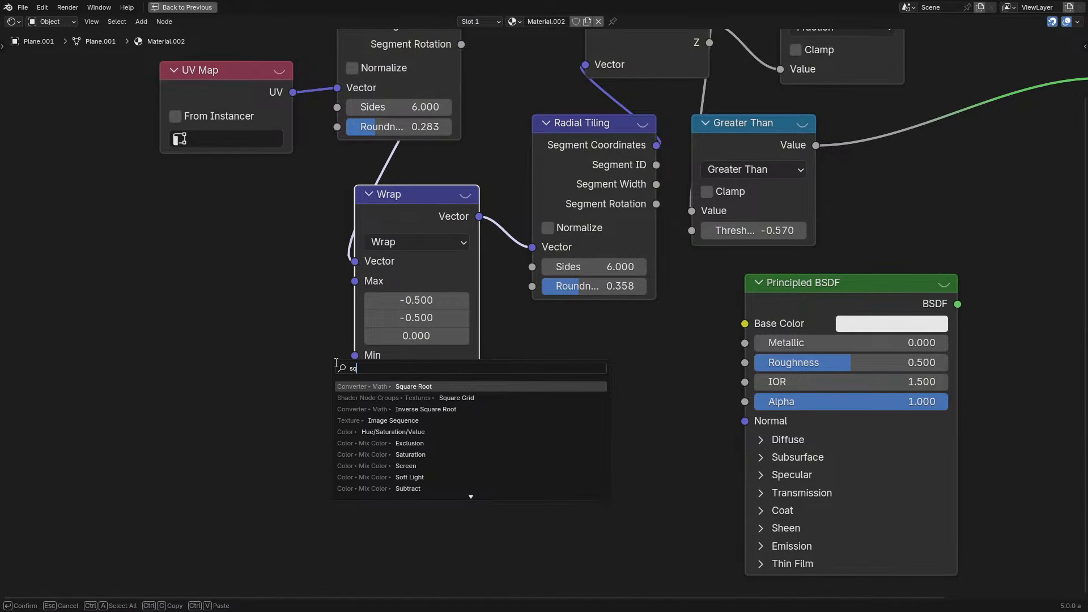
key(BackSpace)
text(w)
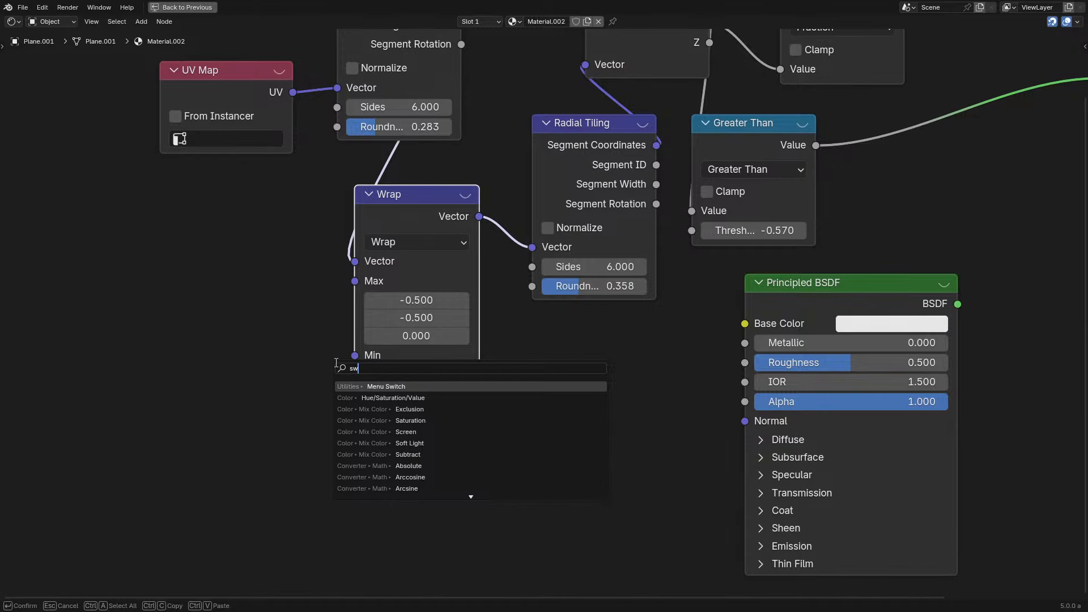
key(BackSpace)
key(BackSpace)
text(inde)
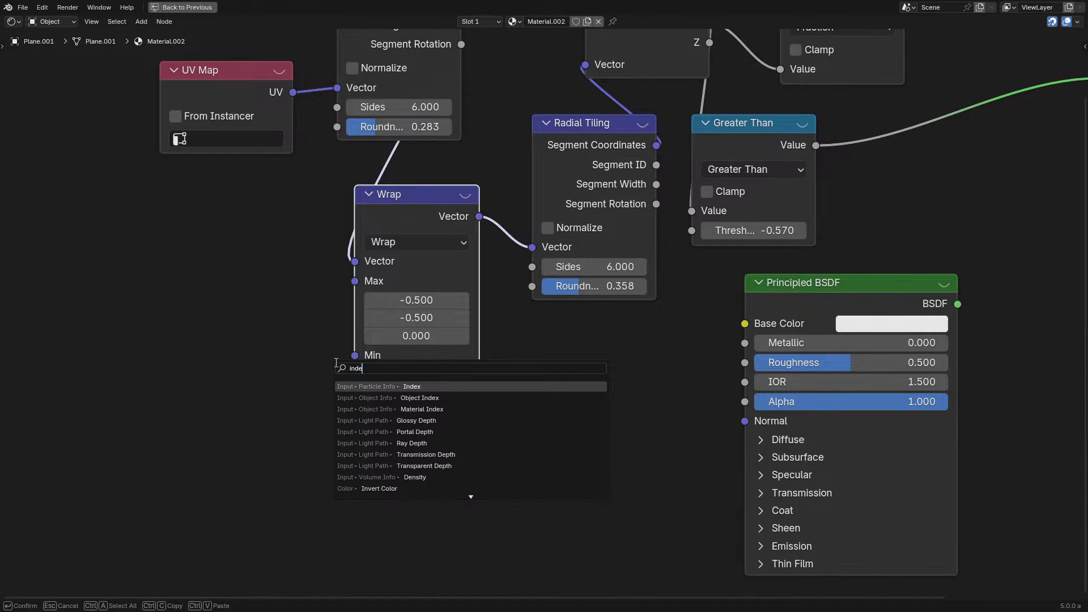
text(x)
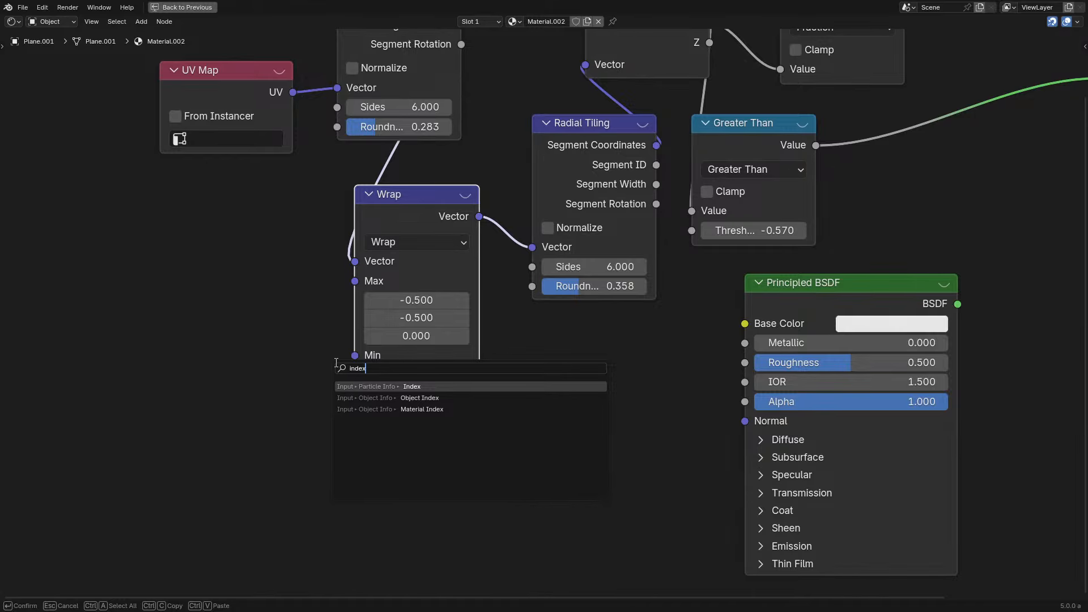
key(Escape)
Move the UV Map and first Radial Tiling nodes in front of the Wrap node
scroll(509, 221, down, 7)
middle_drag(508, 221, 397, 312)
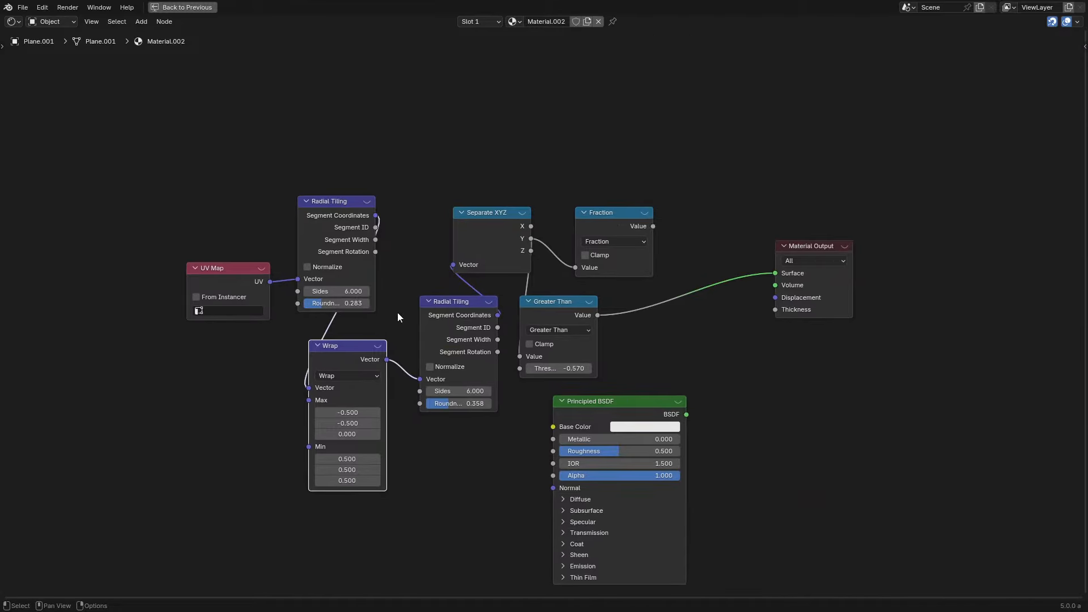
scroll(397, 312, up, 2)
drag(140, 167, 337, 311)
key(g)
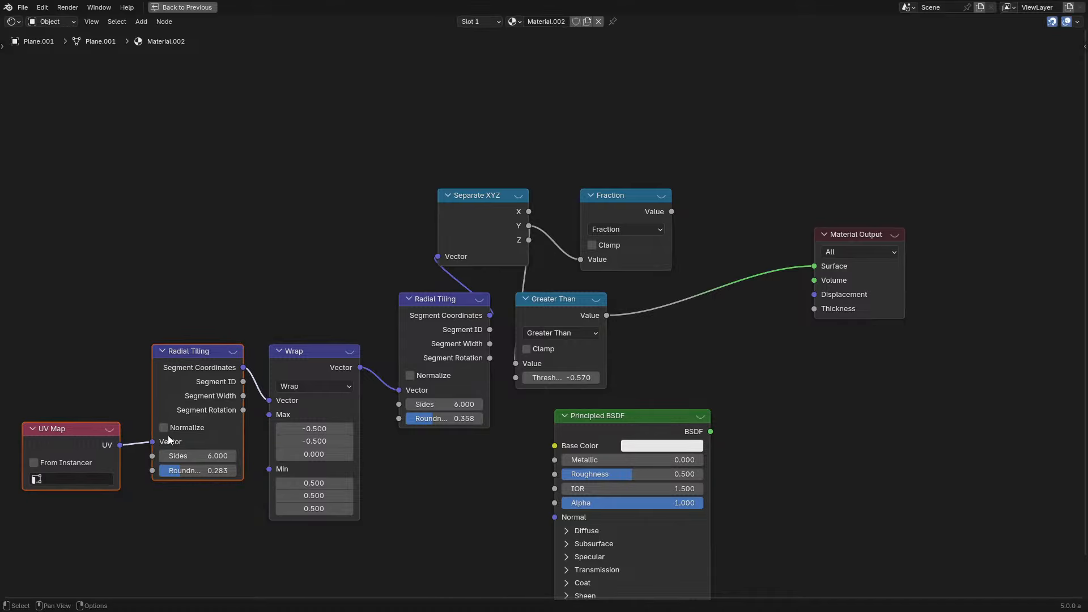
click(106, 364)
Line up the UV Map, Wrap and both Radial Tiling nodes with Separate XYZ, and place Greater Than below Fraction
drag(97, 285, 346, 455)
key(g)
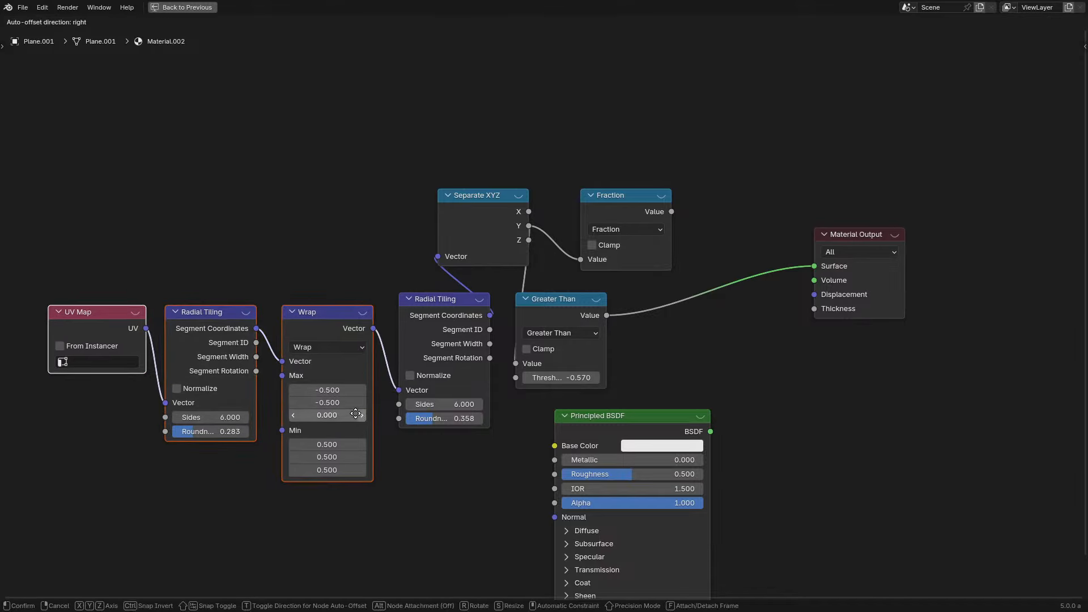
click(358, 400)
shift+click(431, 326)
key(g)
click(354, 222)
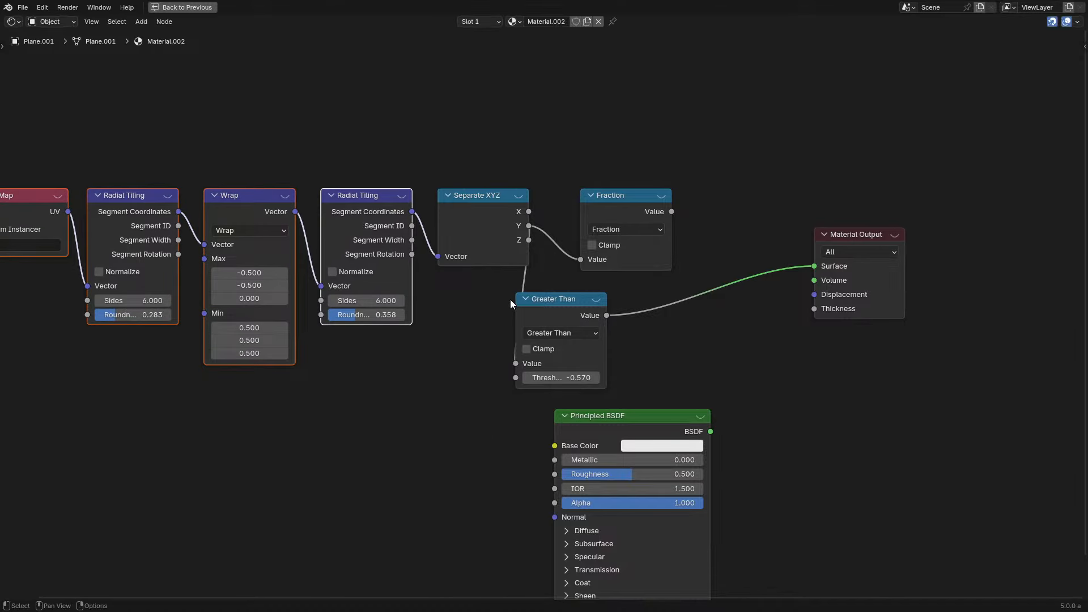
drag(531, 305, 596, 293)
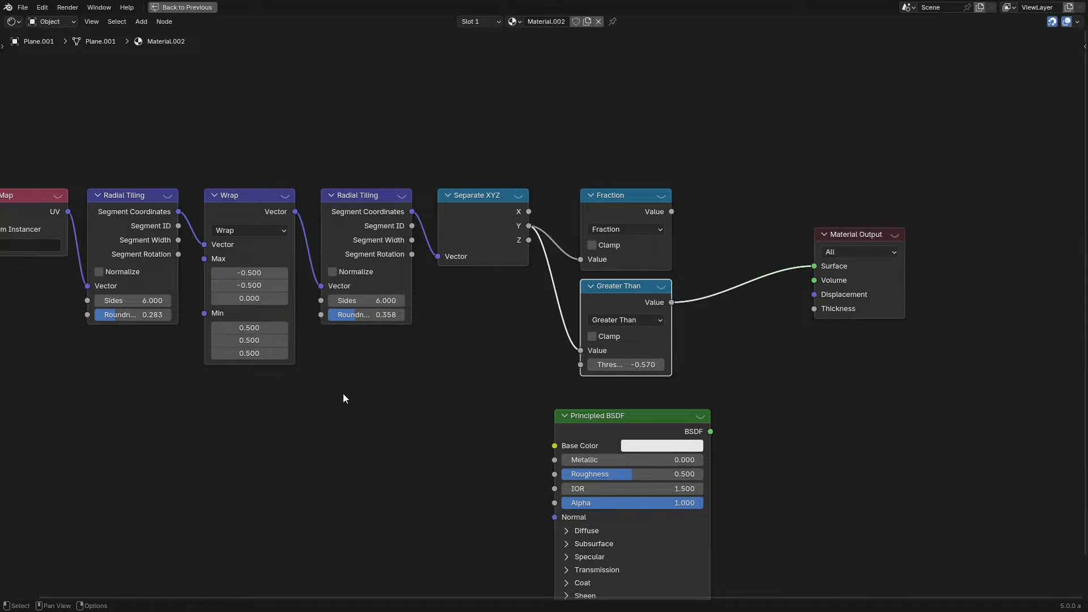
Return to the full workspace and look over the release-notes images laid out in the viewport
middle_drag(361, 392, 511, 373)
key(ctrl+space)
scroll(184, 382, down, 2)
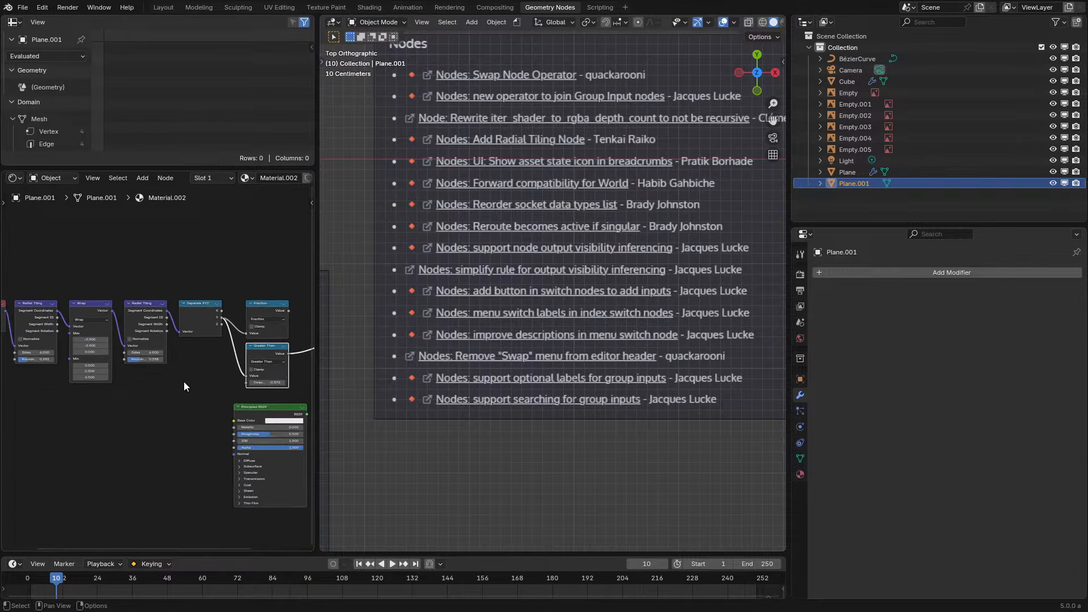
scroll(581, 282, down, 4)
scroll(553, 351, down, 4)
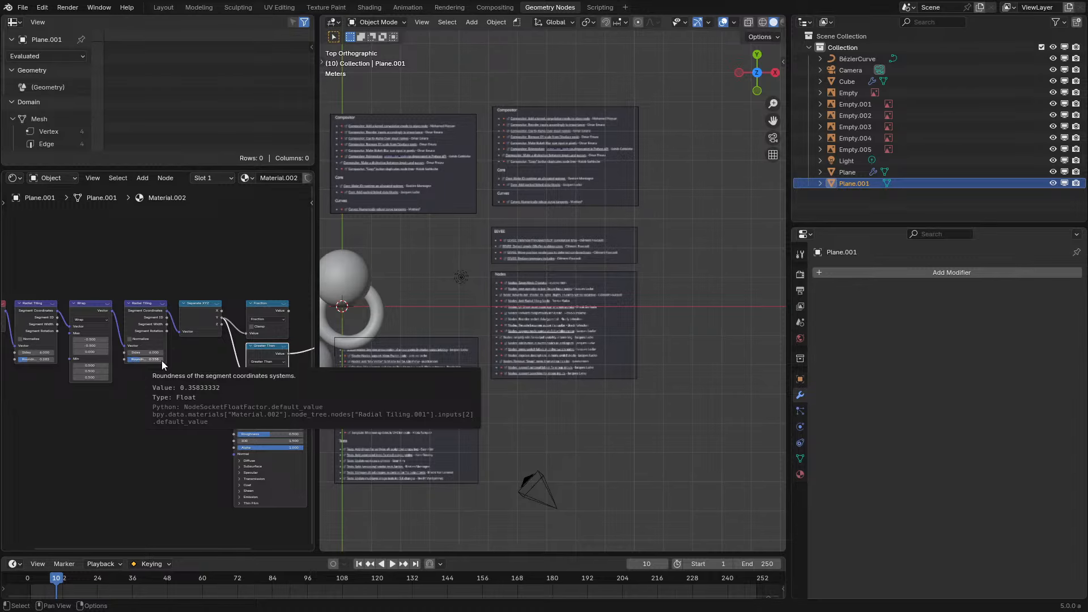
shift+middle_drag(524, 355, 582, 322)
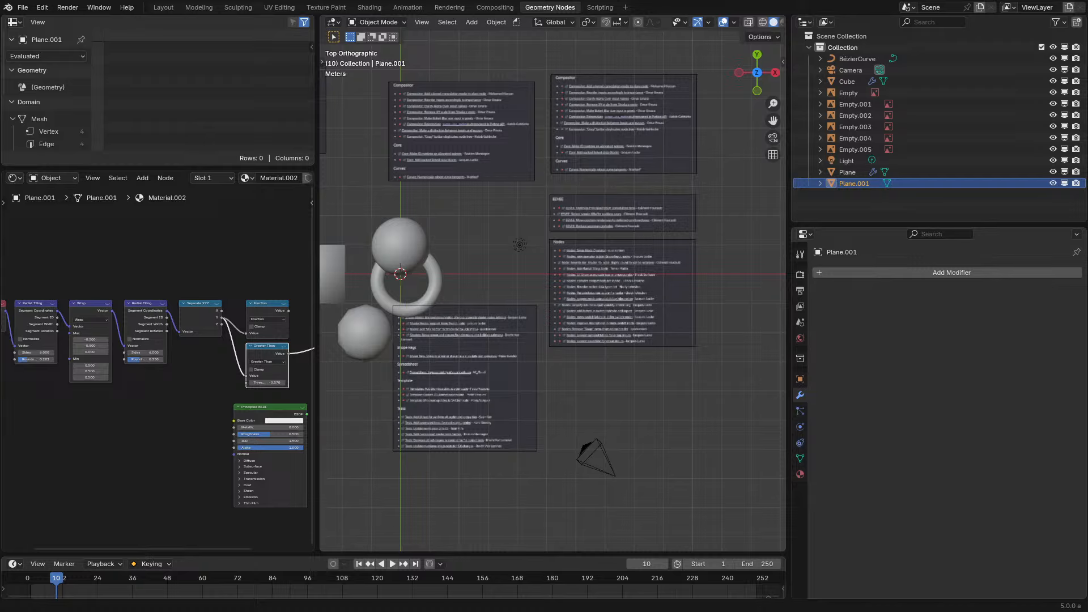
Add a Combine Bundle node above the node chain in the maximized shader editor
key(ctrl+space)
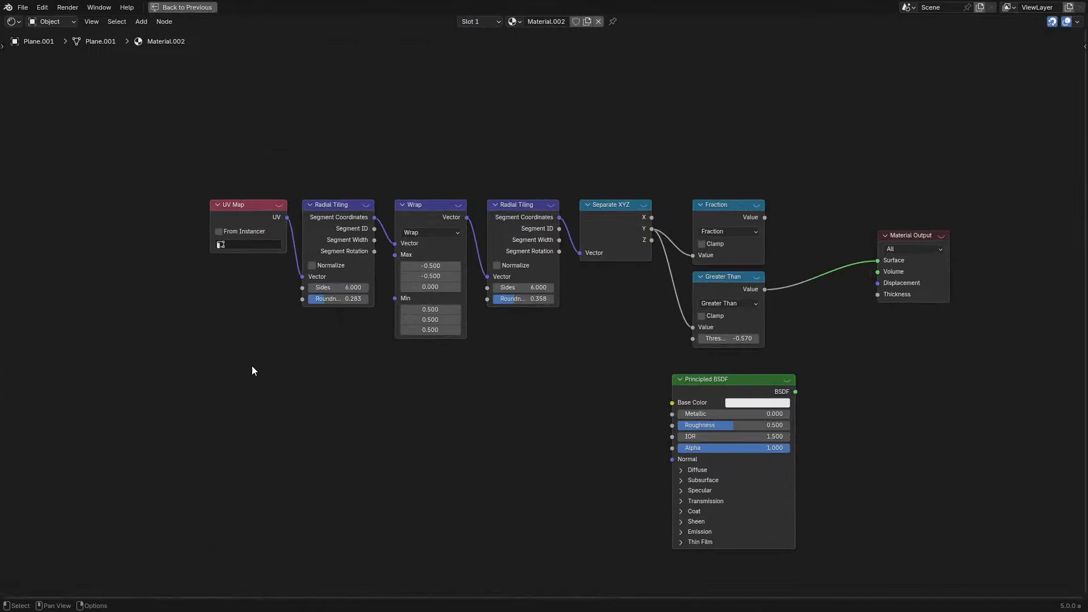
scroll(252, 366, up, 2)
middle_drag(251, 366, 423, 399)
scroll(423, 399, up, 1)
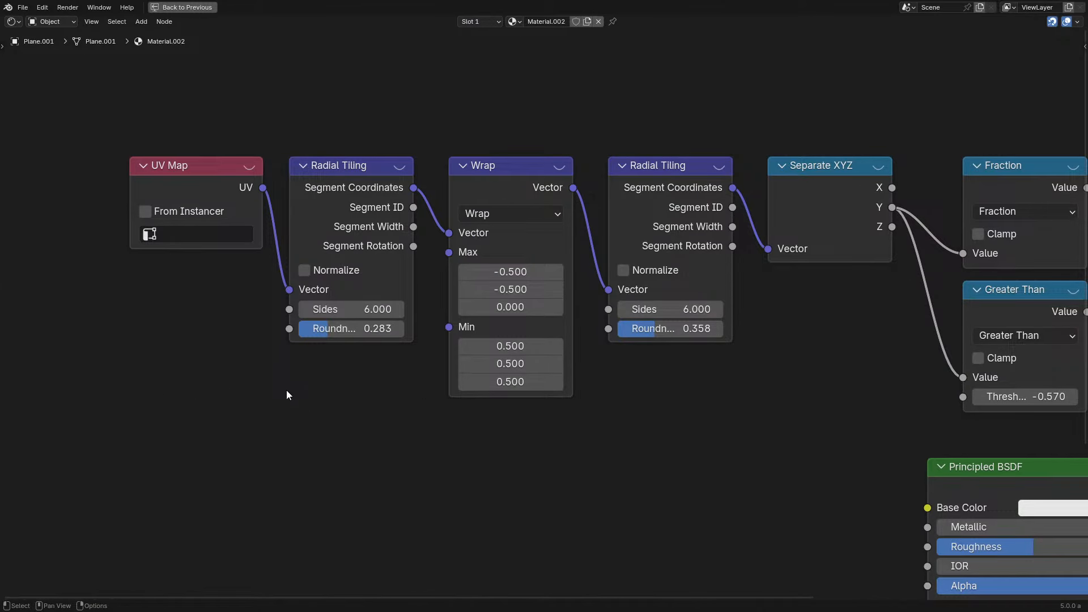
scroll(282, 375, down, 1)
middle_drag(373, 295, 291, 457)
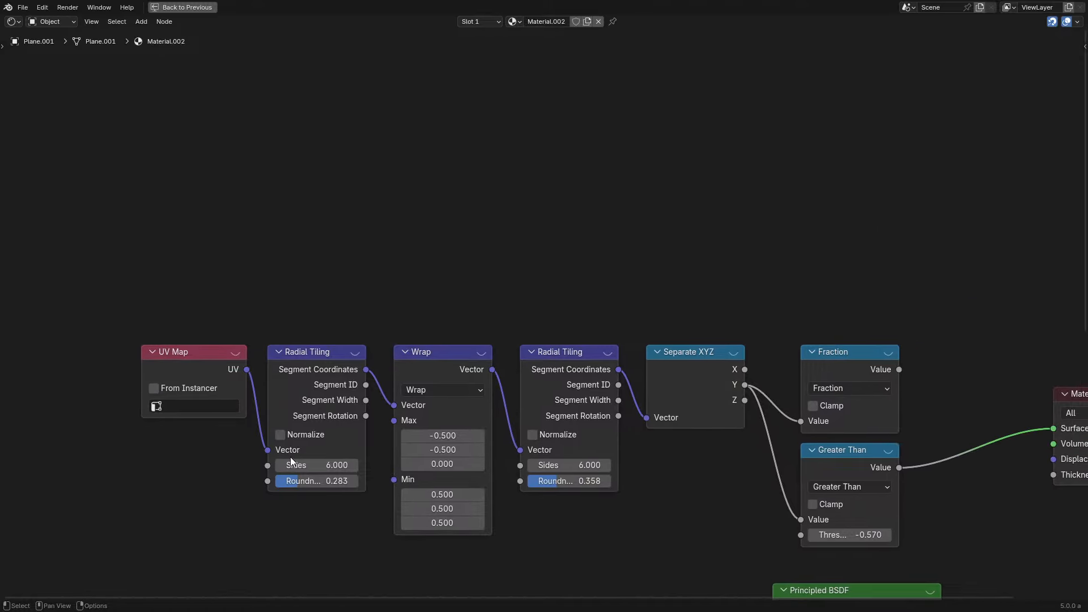
key(shift+a)
click(546, 115)
text(bundle)
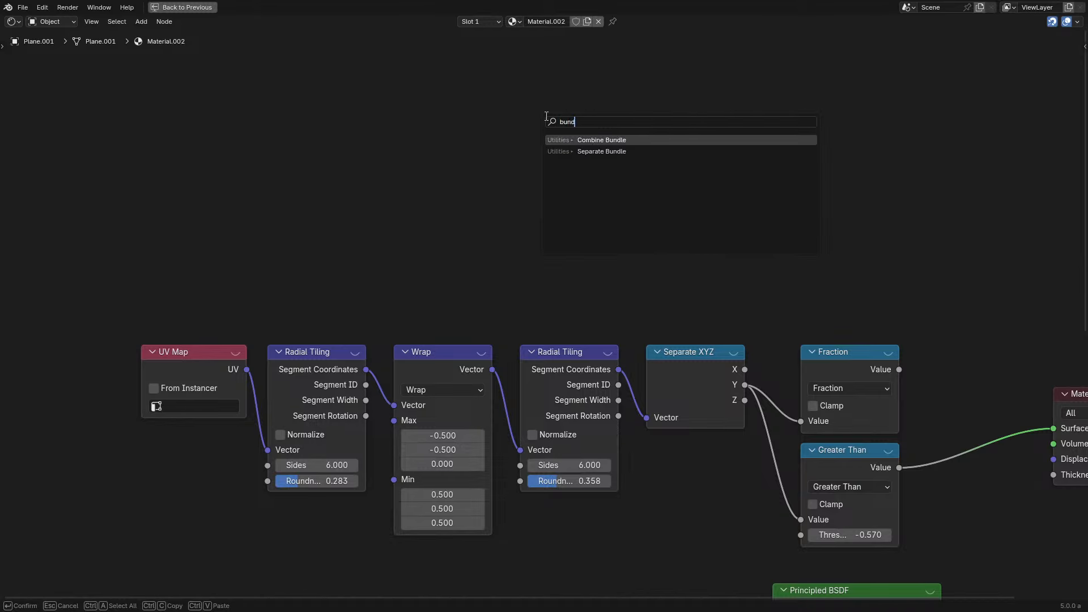
key(Return)
click(587, 157)
Connect Wrap's Vector, the second Radial Tiling's Segment Coordinates and Separate XYZ's X to Combine Bundle as inputs
click(491, 370)
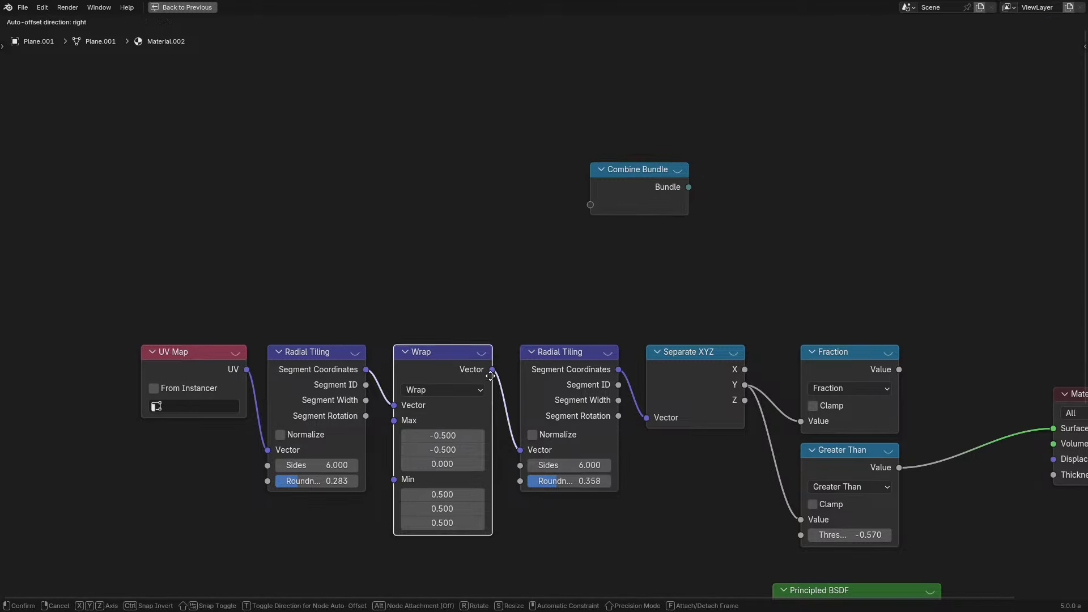
drag(492, 369, 590, 205)
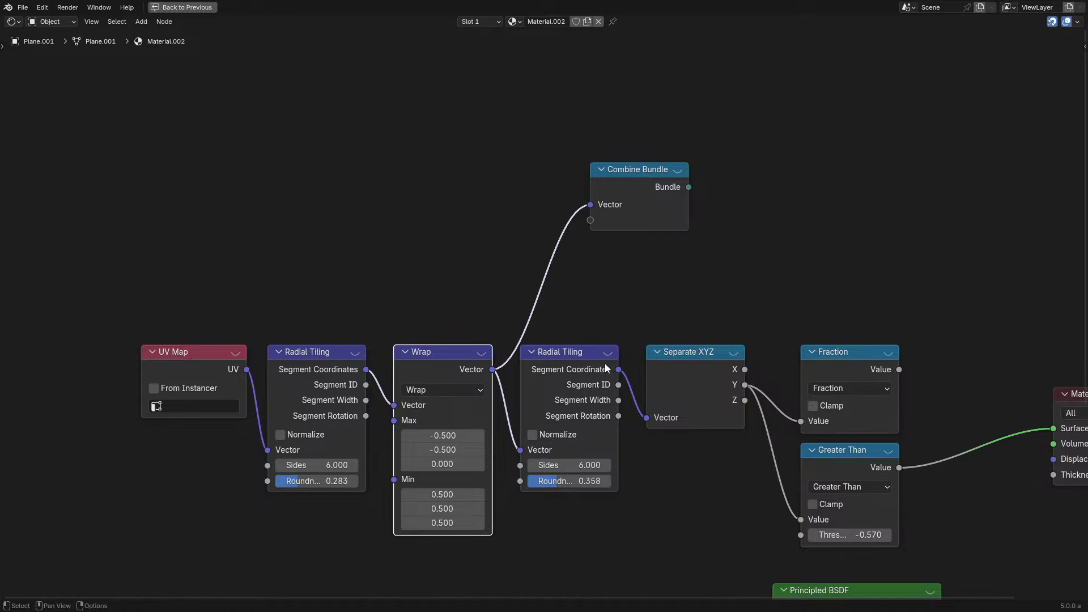
drag(619, 370, 591, 220)
drag(745, 370, 592, 237)
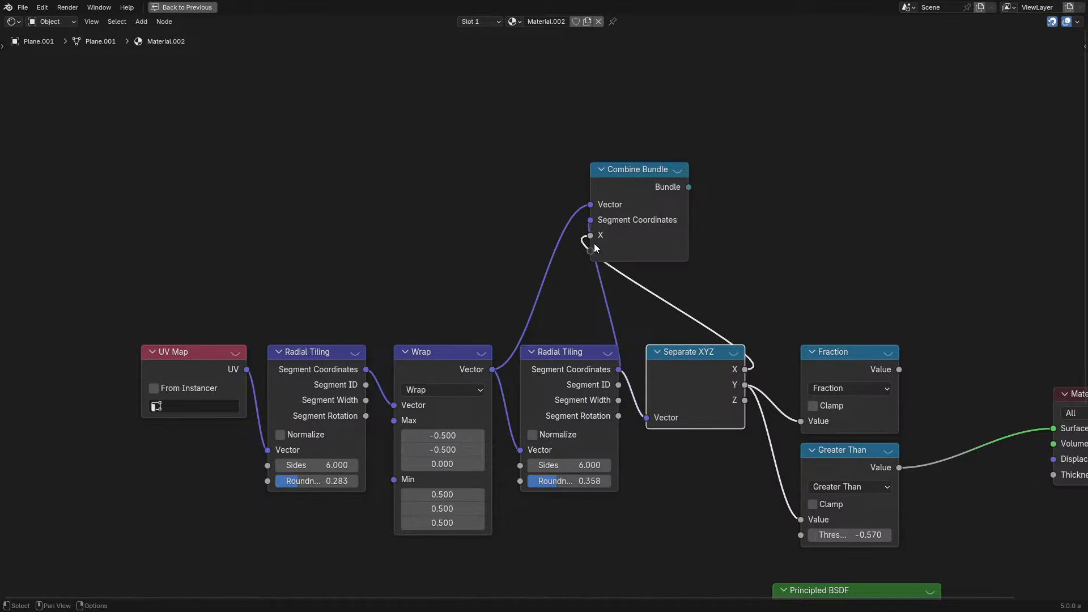
Add a Separate Bundle node fed by the Combine Bundle's Bundle output
drag(689, 187, 759, 191)
text(sepa)
key(Return)
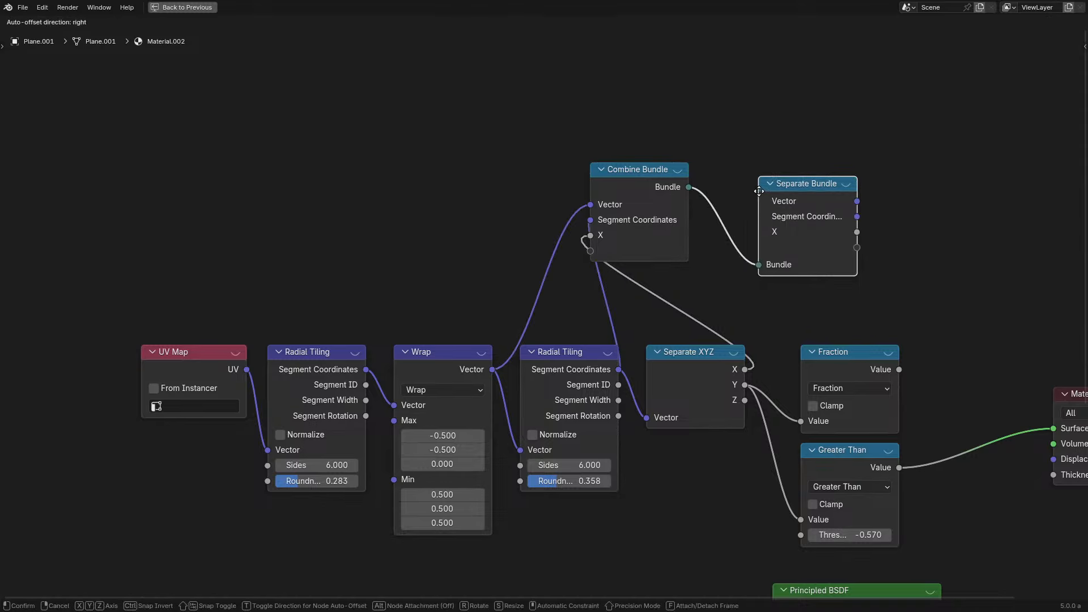
middle_drag(799, 204, 635, 204)
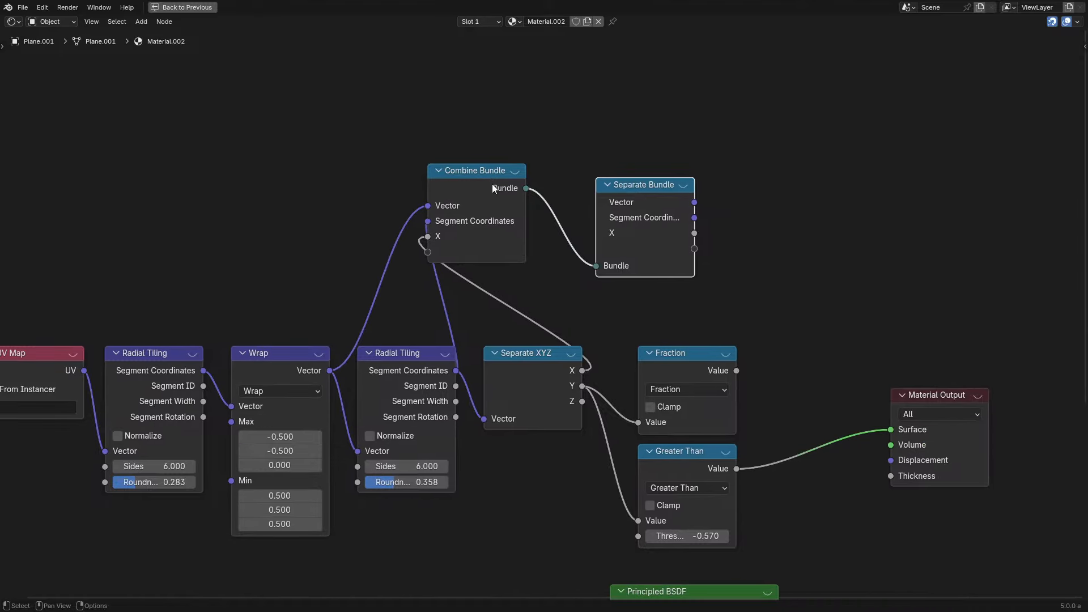
Duplicate the Combine Bundle node into the empty space above the UV Map and first Radial Tiling nodes
scroll(425, 192, up, 4)
click(465, 204)
middle_drag(464, 204, 757, 319)
key(shift+d)
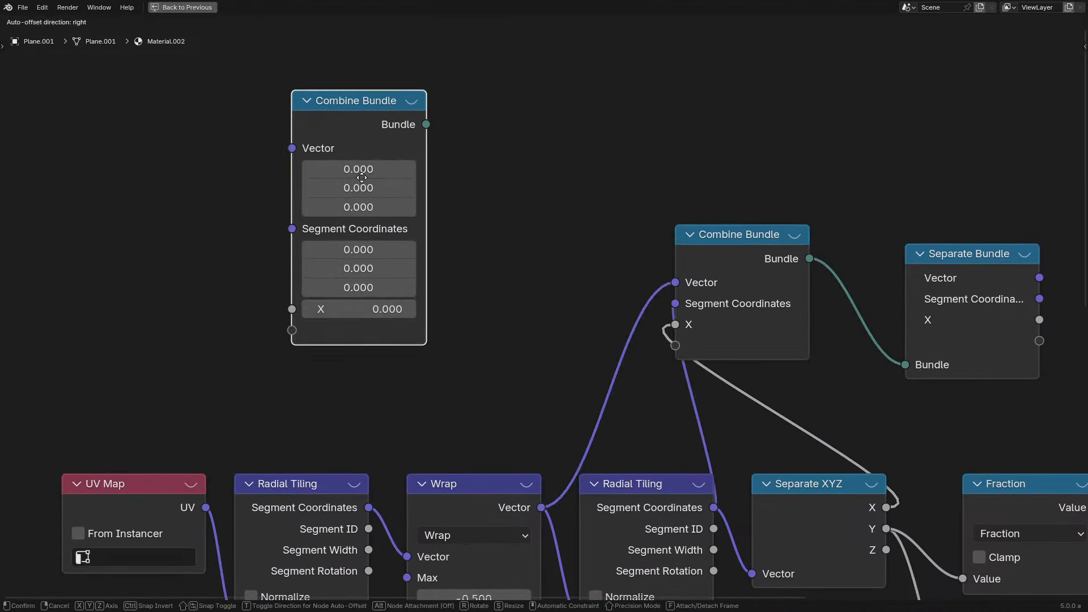
click(372, 183)
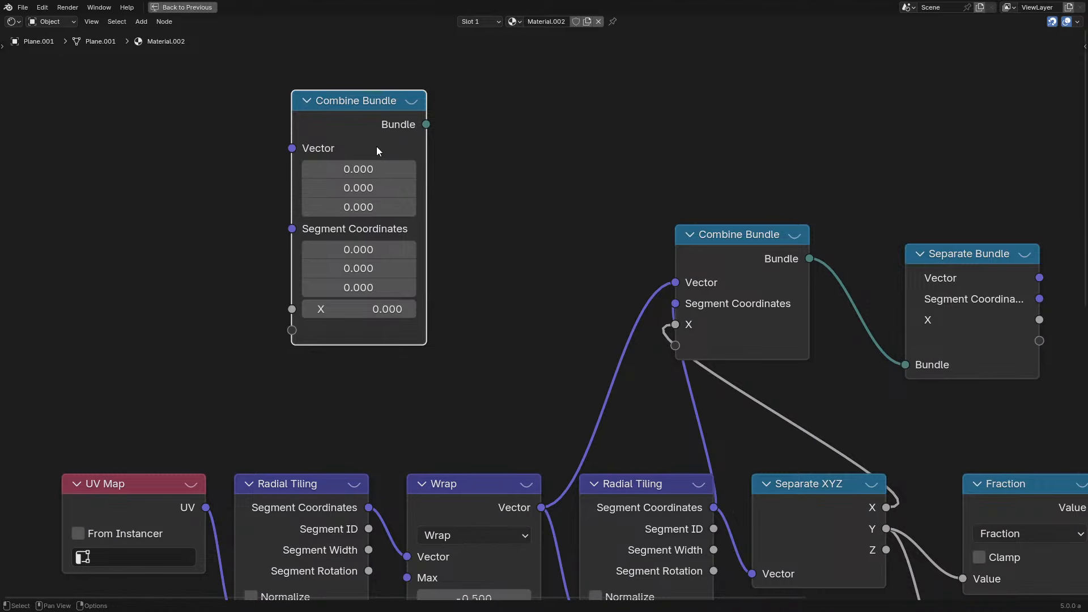
middle_drag(434, 264, 507, 203)
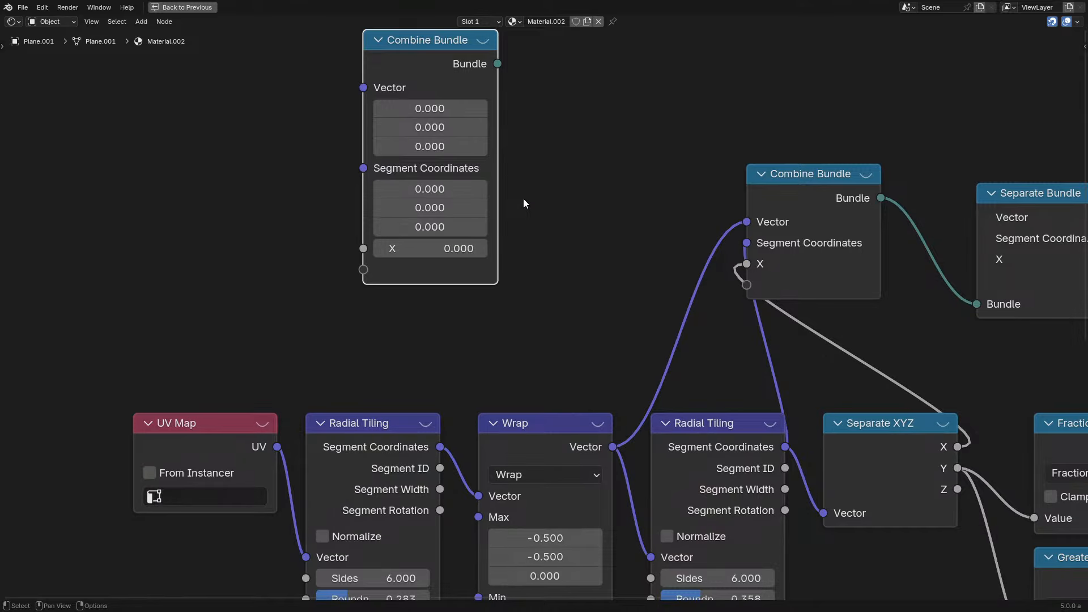
middle_drag(528, 173, 477, 233)
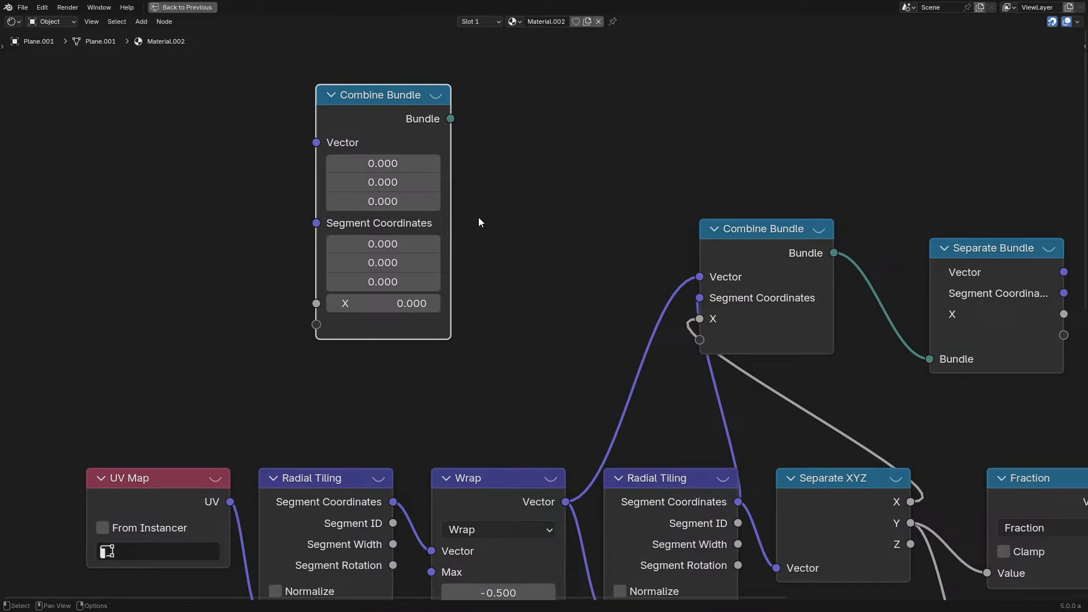
middle_drag(425, 136, 490, 289)
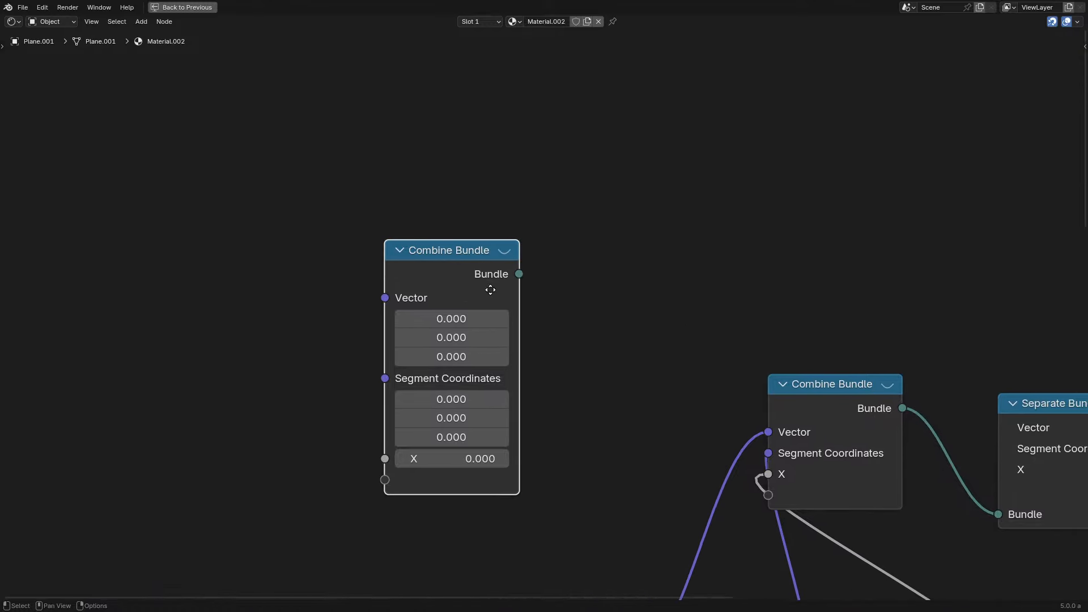
scroll(529, 264, up, 2)
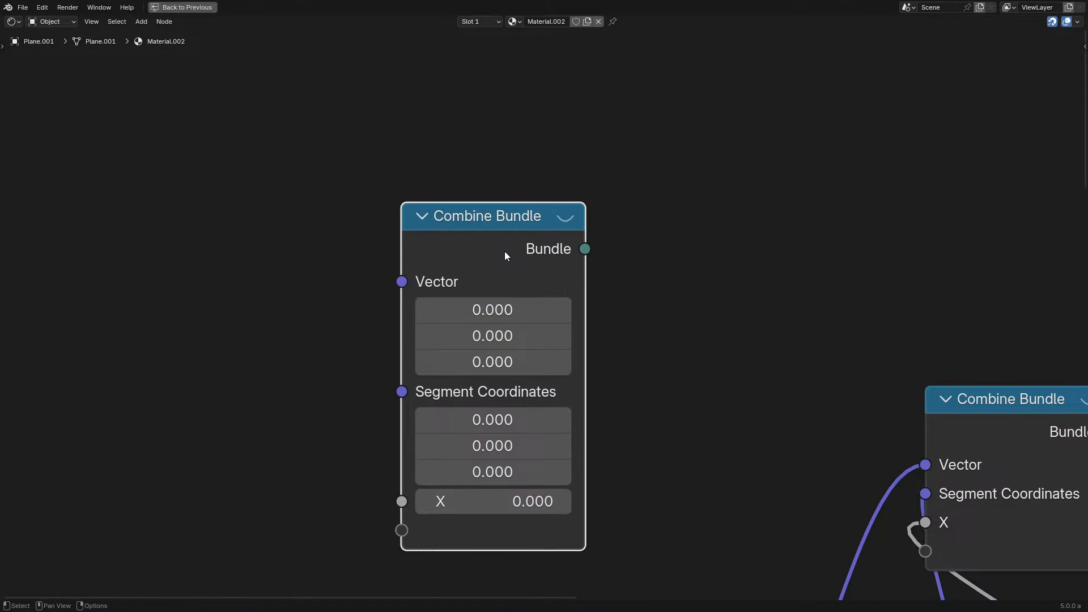
scroll(506, 256, down, 3)
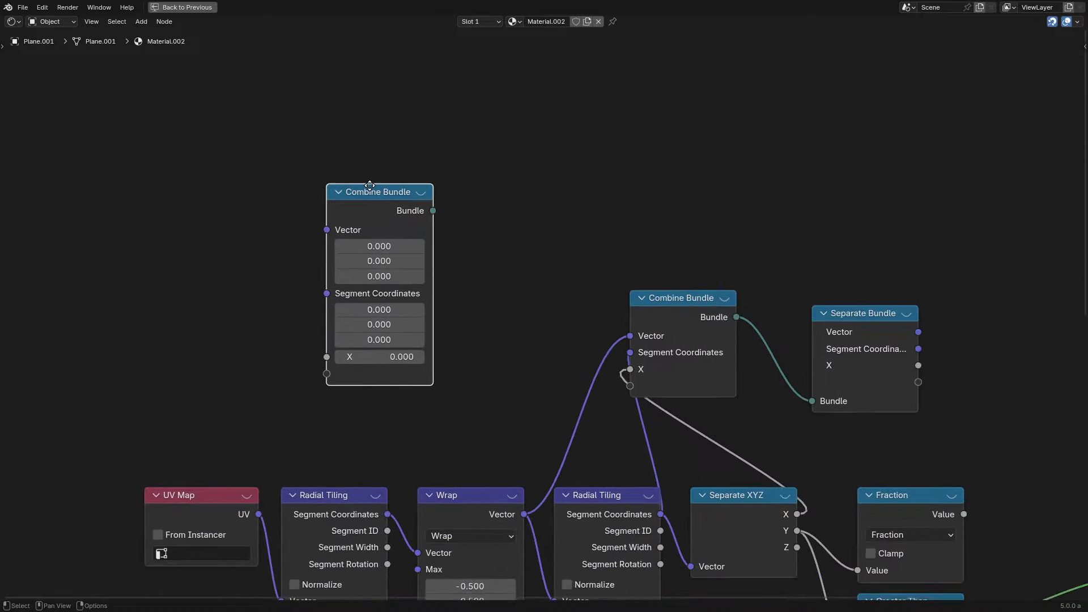
Delete both Combine Bundle nodes and the Separate Bundle node
middle_drag(337, 154, 311, 144)
drag(300, 130, 872, 420)
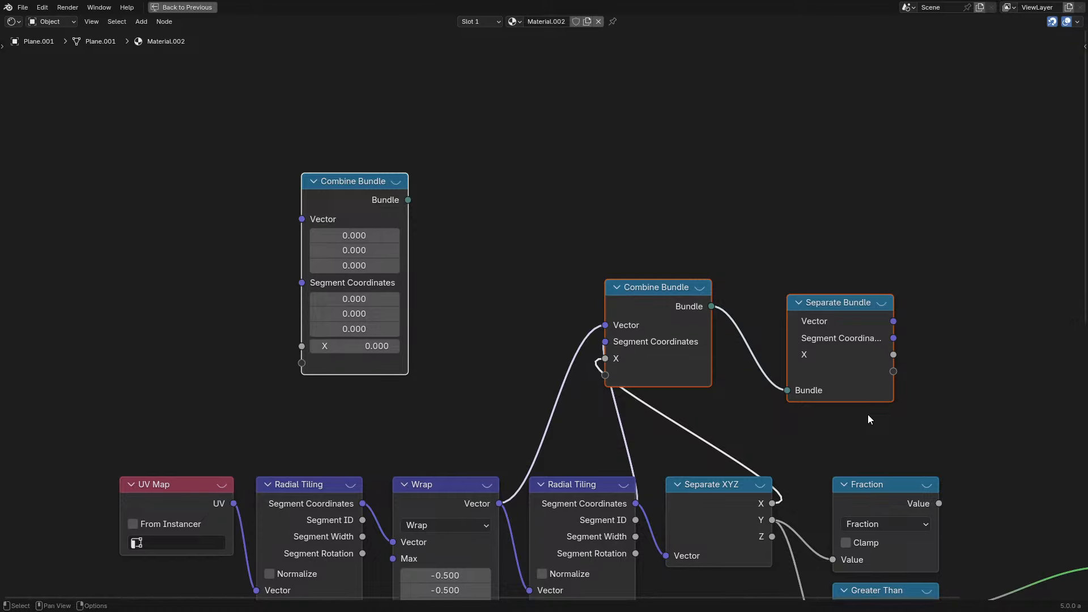
key(x)
Add a Closure zone above the node chain
middle_drag(575, 297, 515, 226)
key(shift+a)
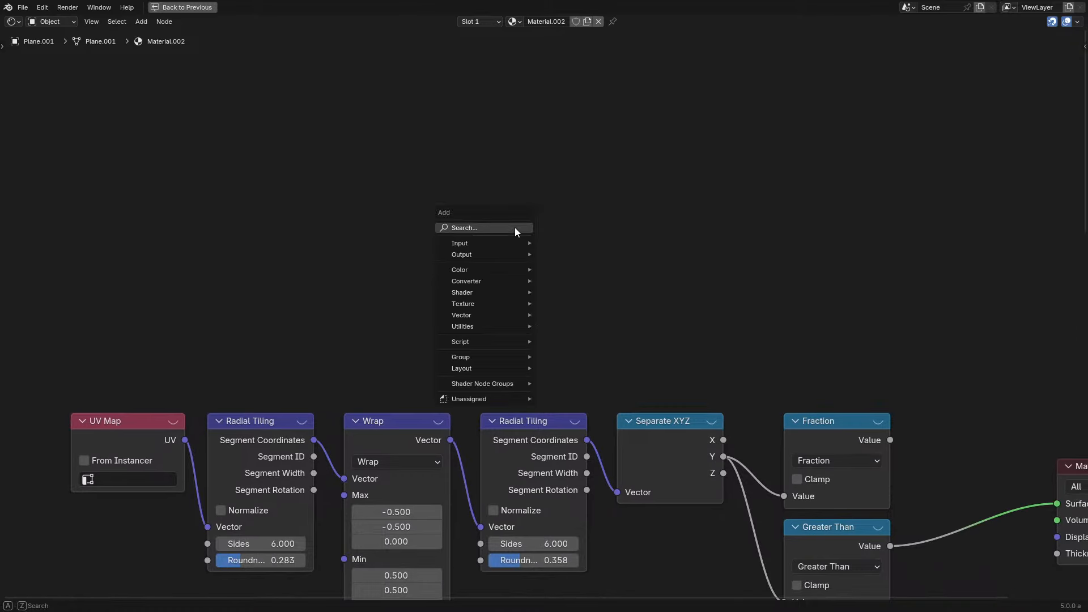
text(clos)
key(Return)
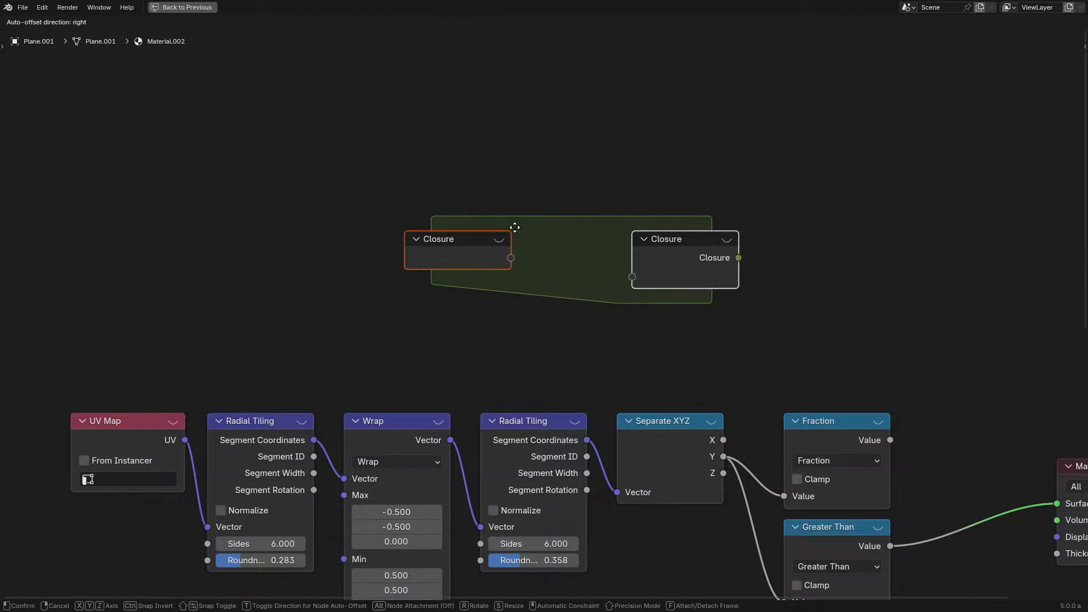
click(484, 182)
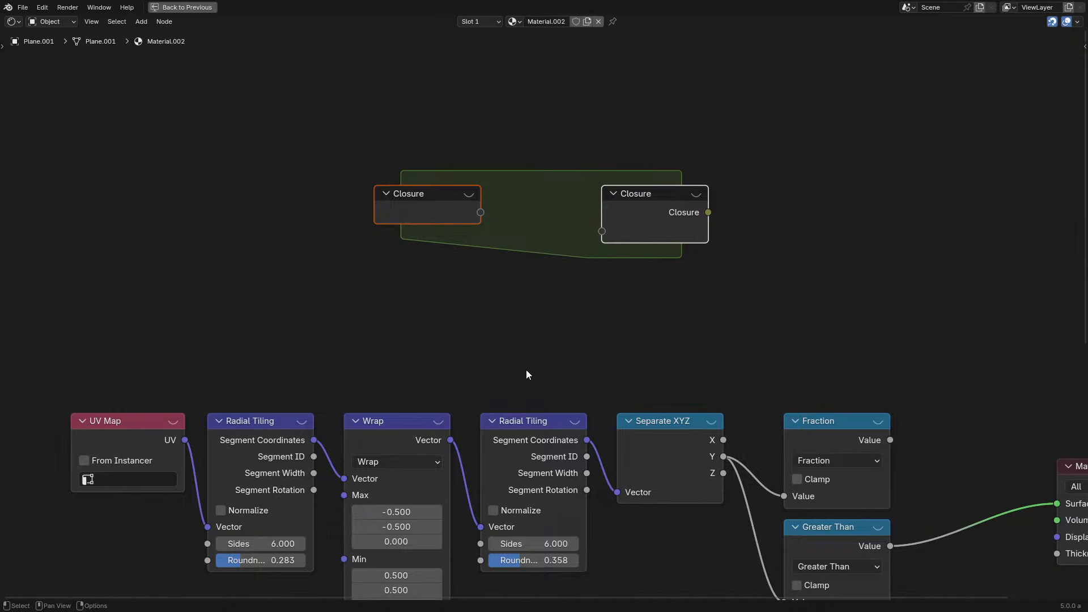
Duplicate the first Radial Tiling node into the Closure zone and link its Vector input and Segment Coordinates output to the zone's two nodes
click(278, 437)
key(shift+d)
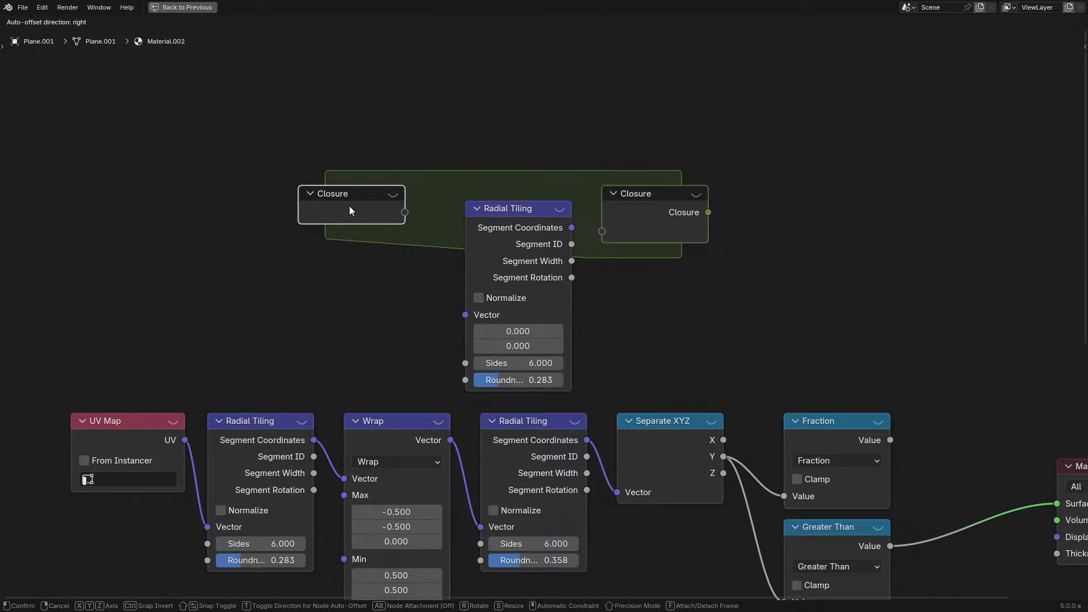
drag(405, 212, 464, 315)
drag(571, 227, 602, 232)
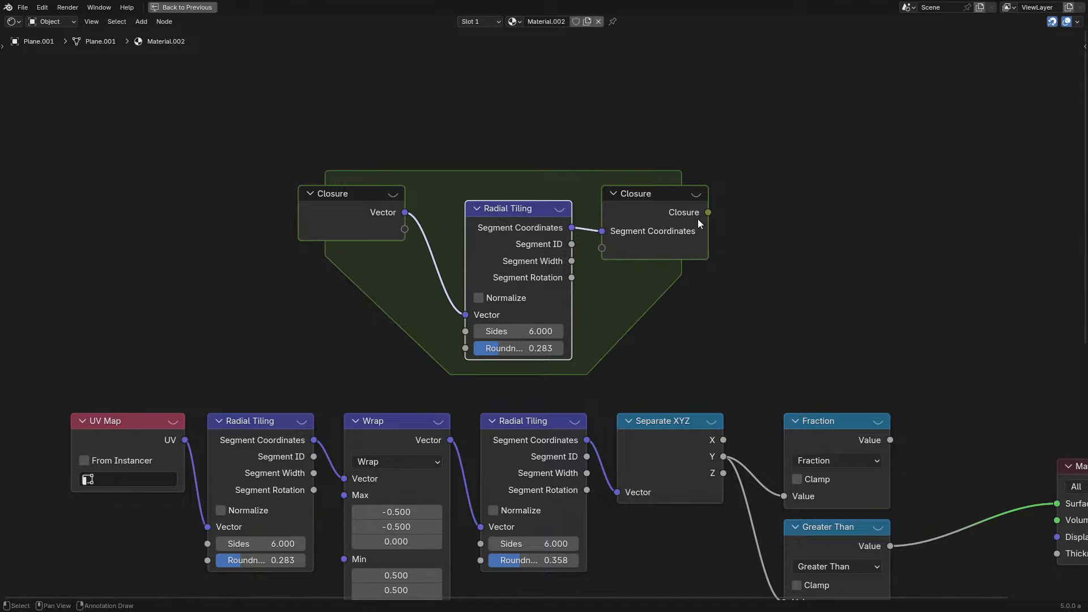
Add an Evaluate Closure node beside the zone and connect the zone's Closure output to it
scroll(703, 219, down, 2)
middle_drag(710, 219, 560, 279)
key(shift+a)
text(ev)
click(610, 300)
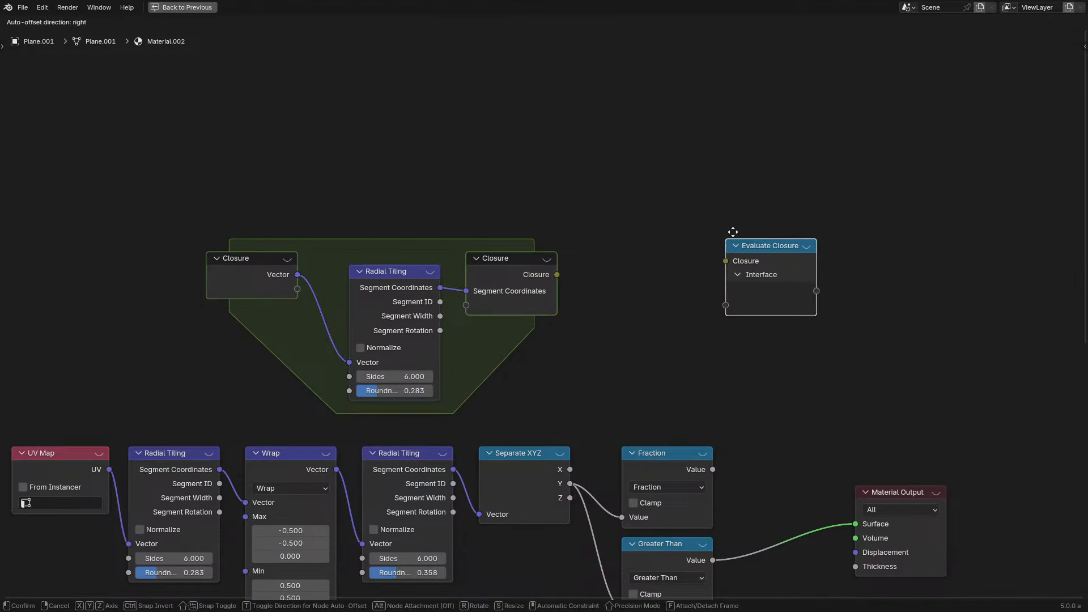
click(681, 219)
drag(557, 274, 674, 248)
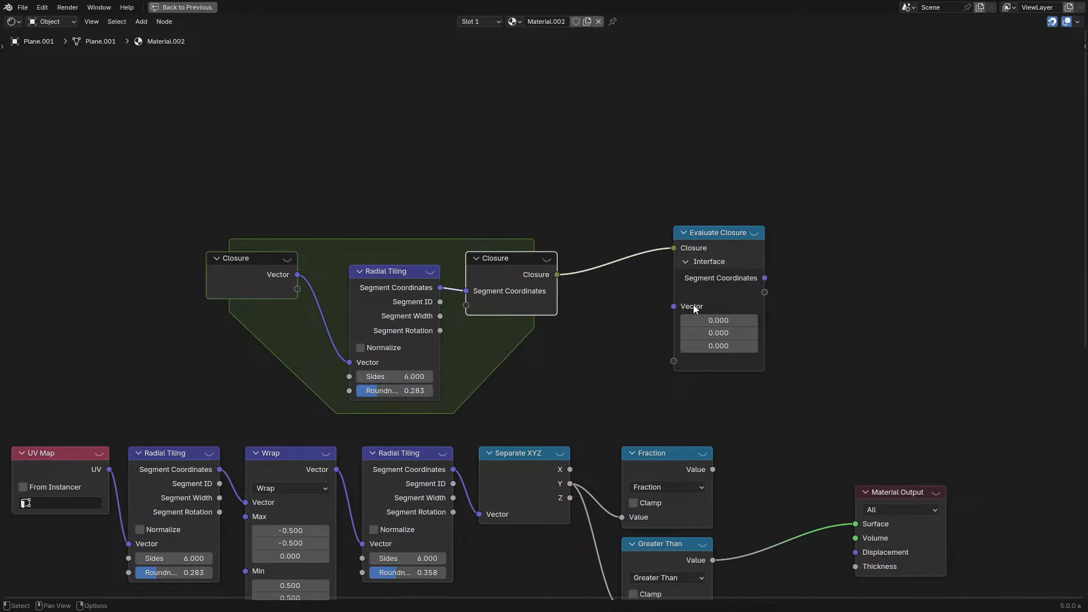
Move the whole Closure zone up and away from the chain, and shift Evaluate Closure slightly farther from it
drag(151, 160, 538, 346)
key(g)
click(428, 137)
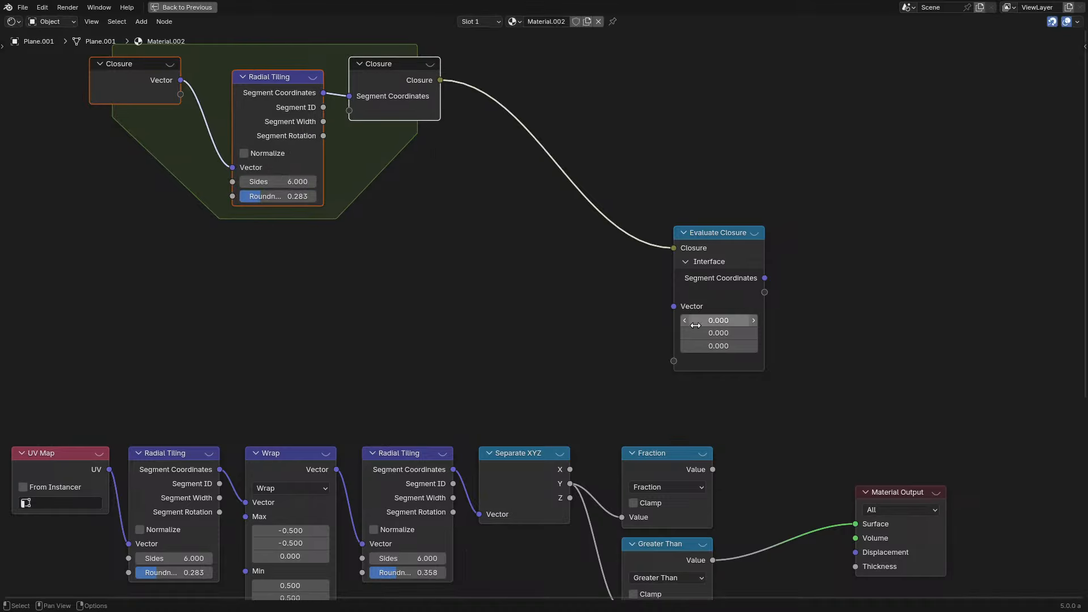
drag(757, 226, 796, 213)
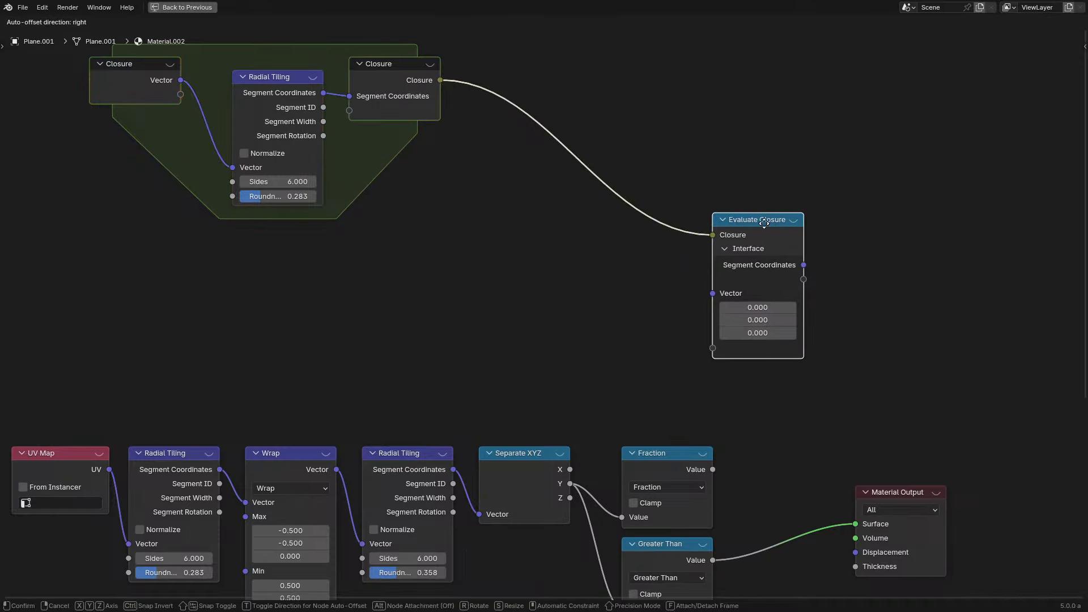
Cut the link between the zone's Closure output and Evaluate Closure, and undo the cut
ctrl+right_drag(654, 168, 549, 284)
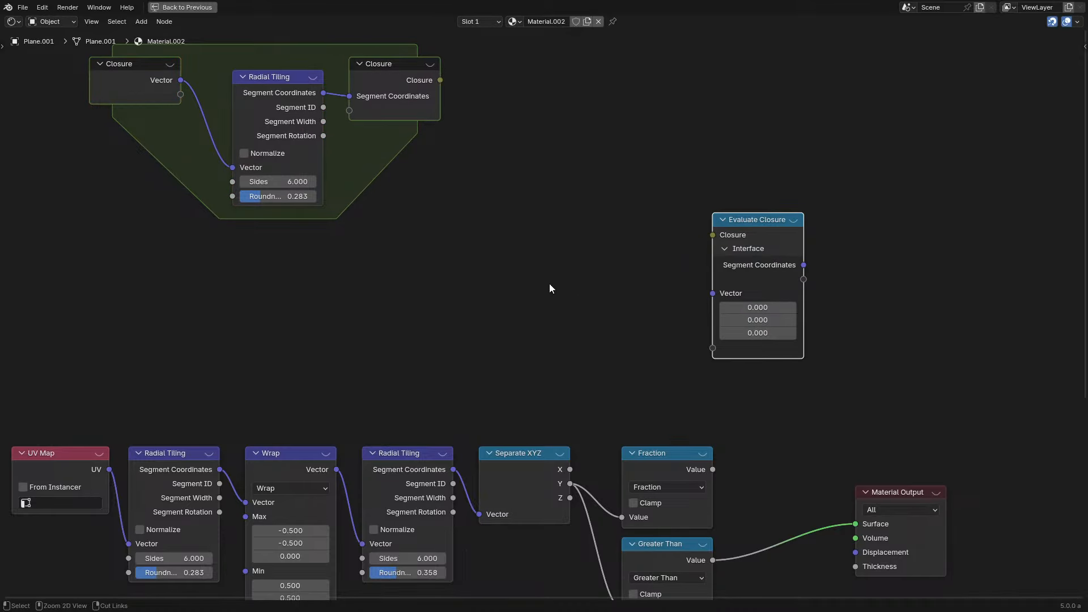
key(ctrl+z)
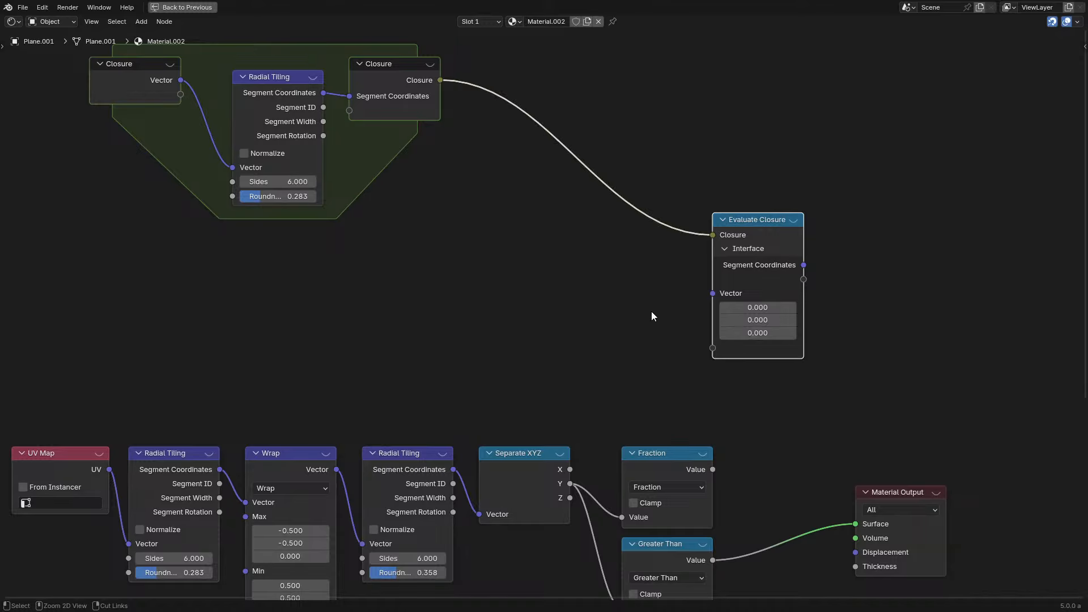
ctrl+scroll(624, 318, down, 1)
scroll(607, 327, down, 2)
Look over the Nodes, EEVEE and Compositor release-notes images in the maximized viewport, and return to the full workspace
key(ctrl+space)
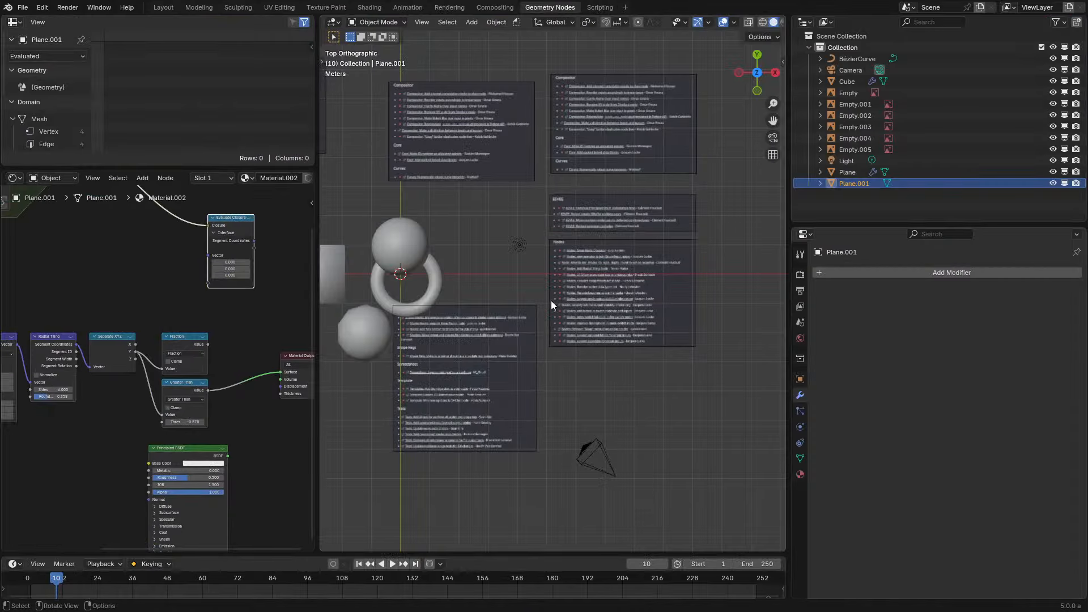
scroll(485, 261, up, 5)
key(ctrl+space)
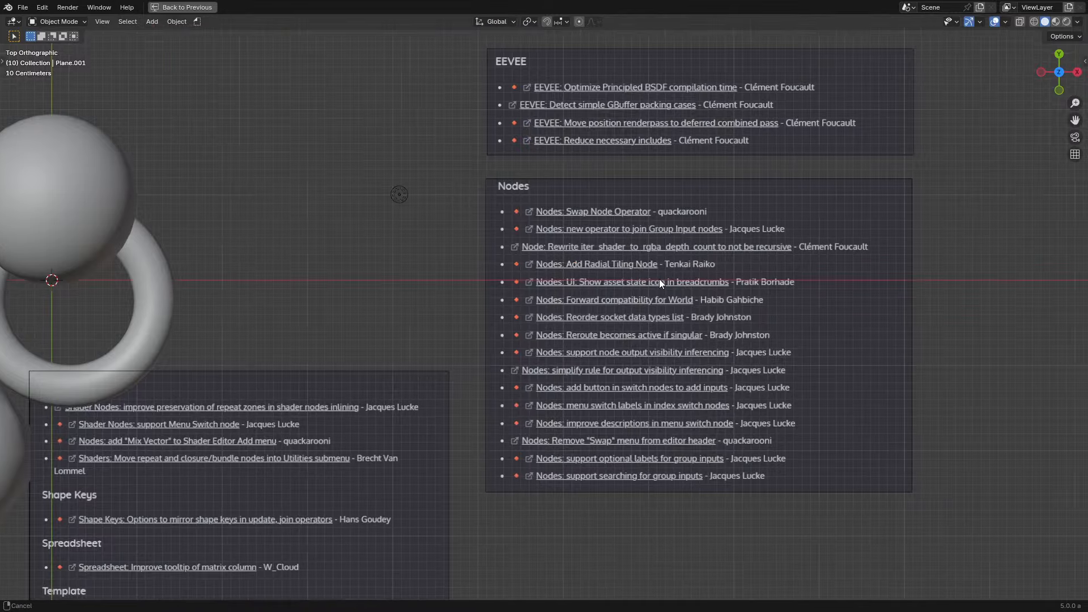
shift+middle_drag(662, 254, 595, 168)
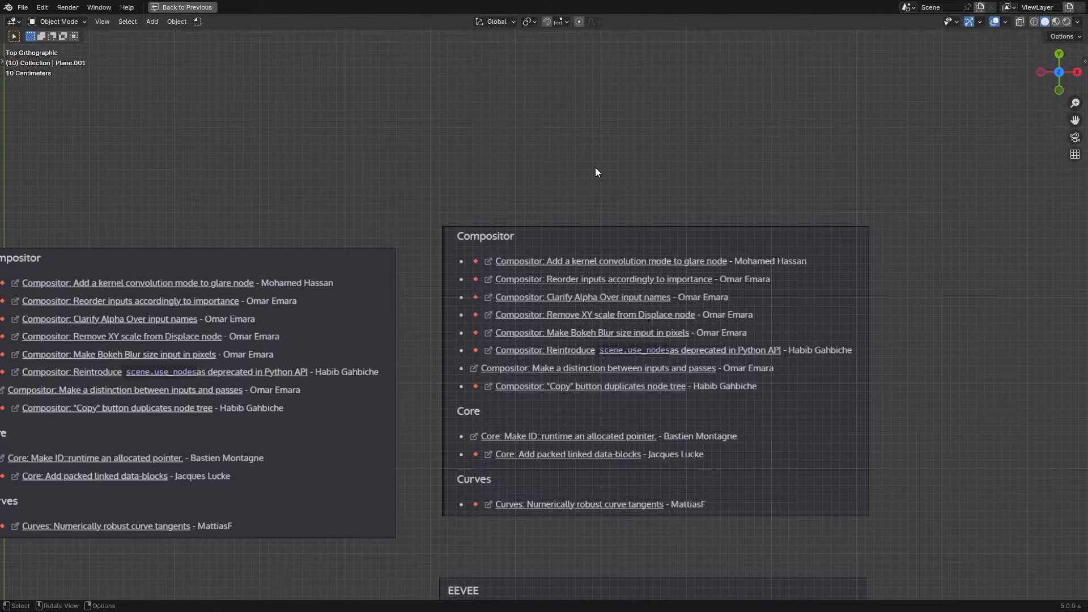
scroll(595, 168, up, 3)
shift+middle_drag(596, 277, 440, 250)
key(ctrl+space)
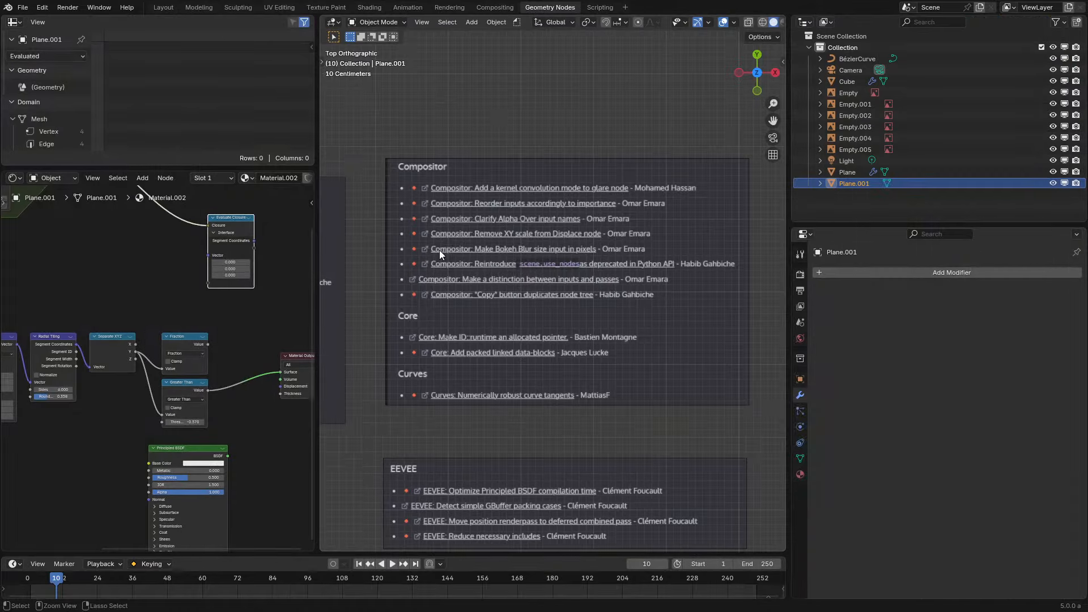
Switch to the Compositing workspace, create a new compositor node tree and hide the sidebar
click(491, 7)
click(443, 22)
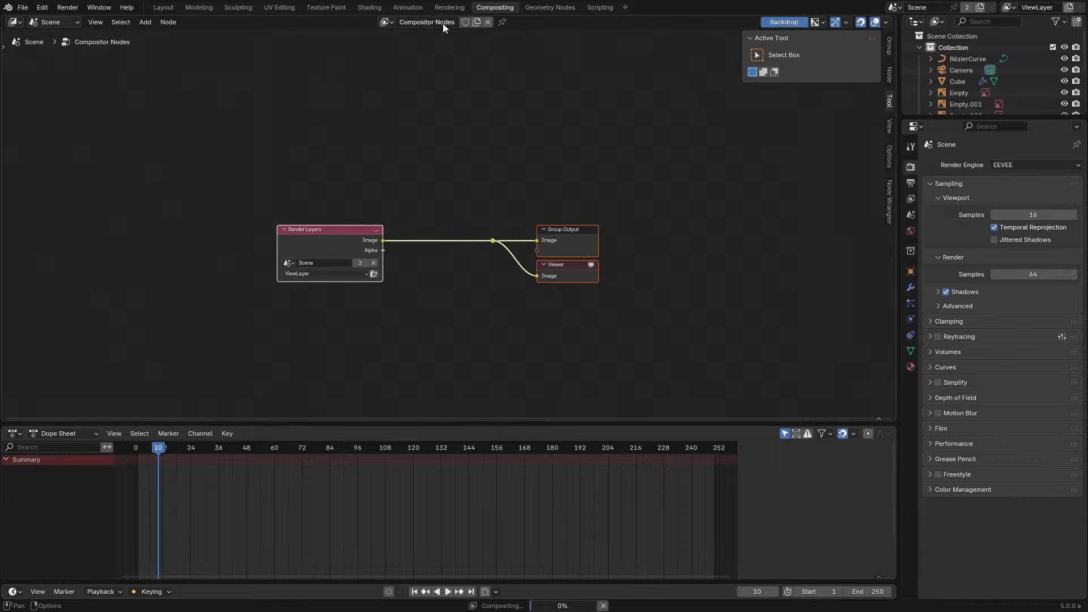
key(ctrl+z)
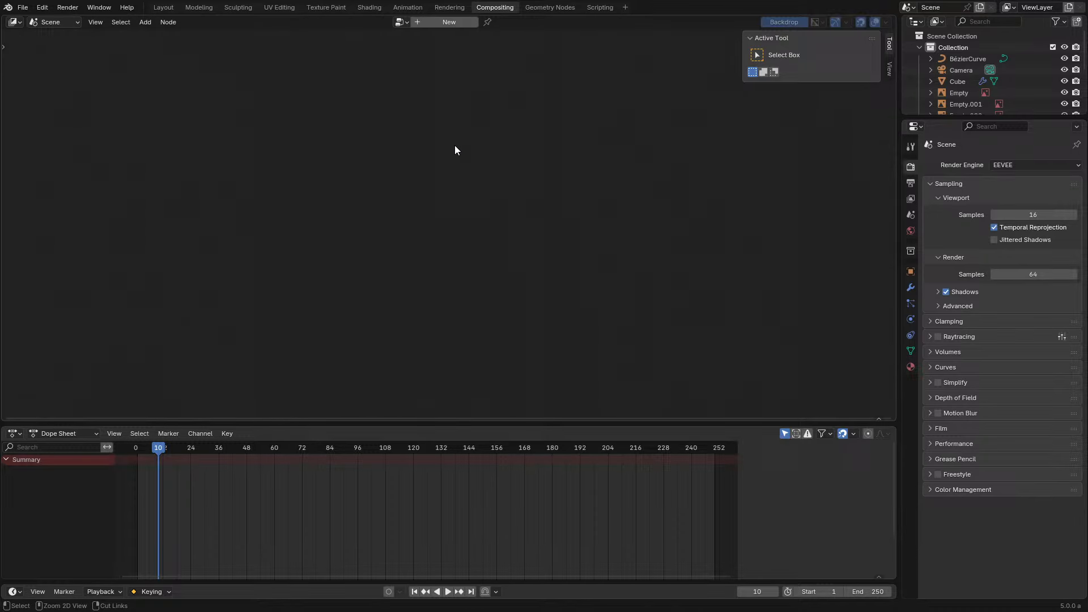
click(438, 23)
scroll(466, 207, up, 2)
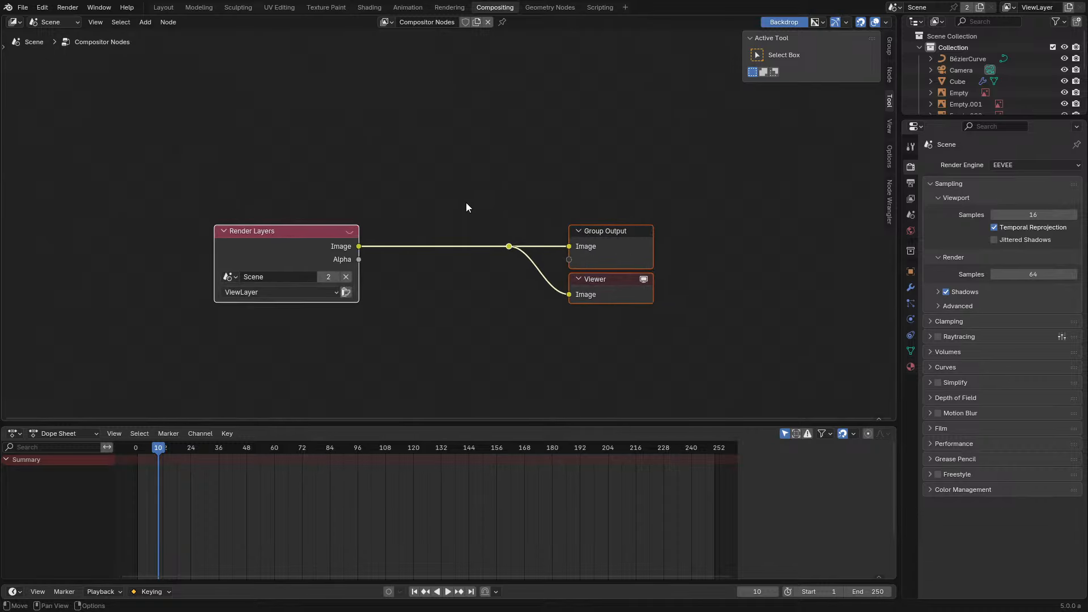
key(n)
scroll(494, 253, up, 2)
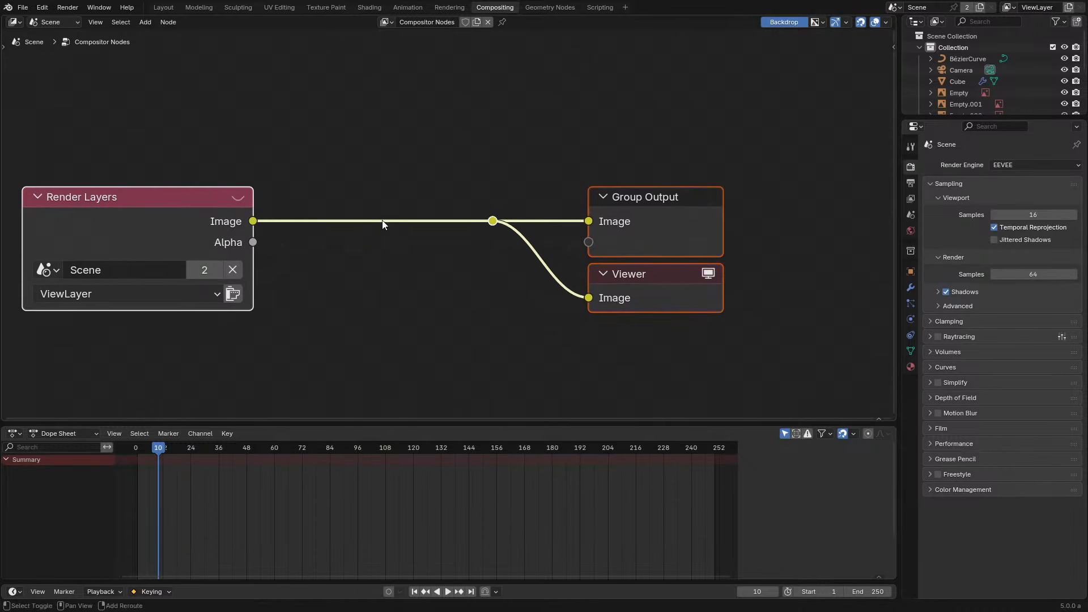
Insert a Glare node on the link after Render Layers and set its type to Kernel
key(shift+a)
click(386, 219)
text(glare)
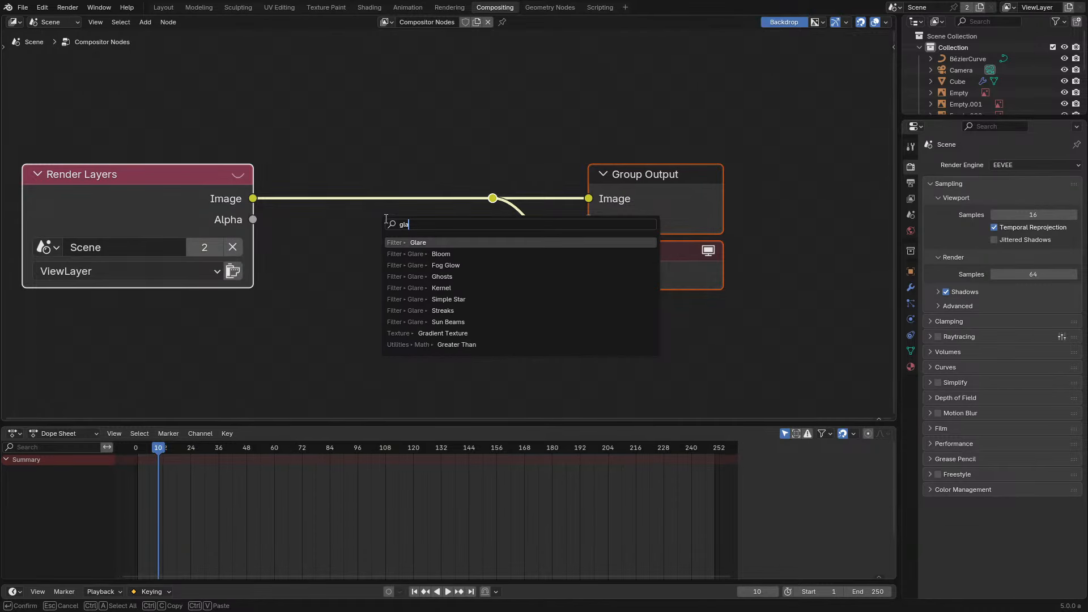
key(Return)
click(323, 154)
click(382, 282)
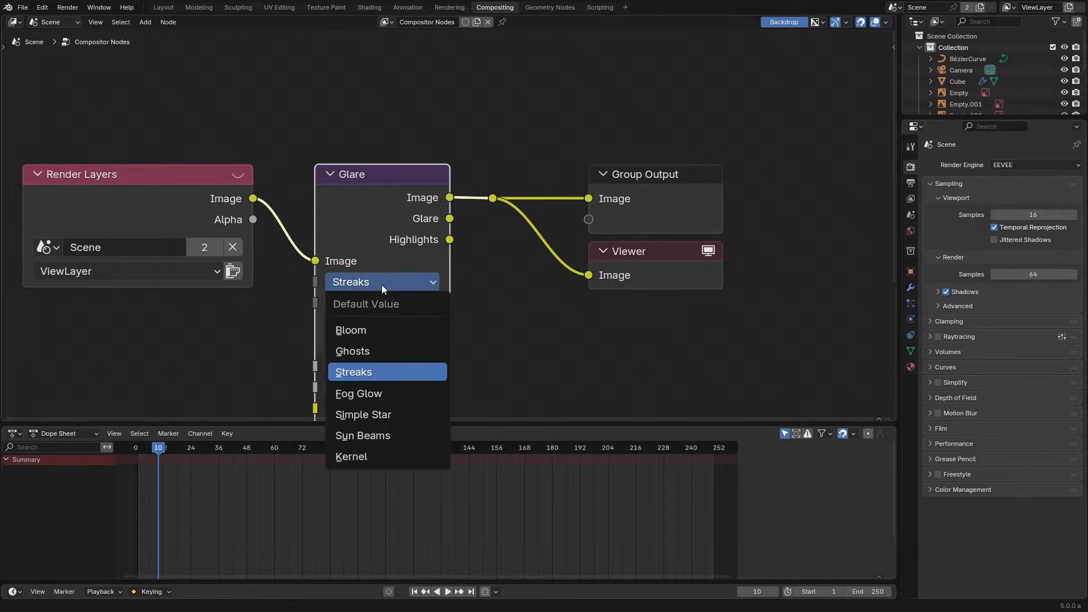
click(381, 455)
View the Glare node's quality options, and switch its kernel data type to Color and back to Float
middle_drag(523, 301, 572, 147)
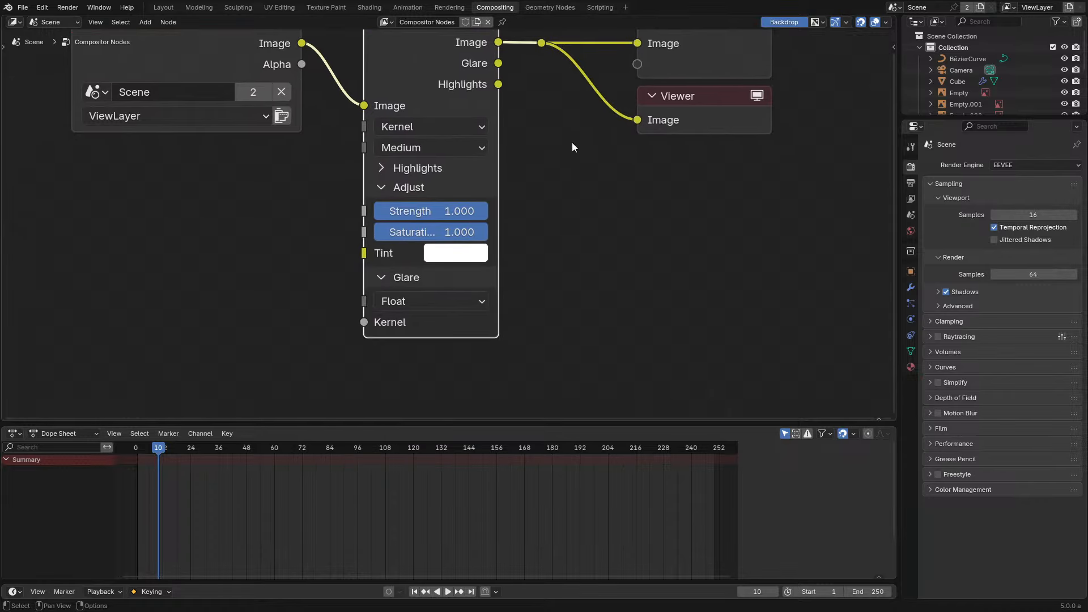
click(425, 146)
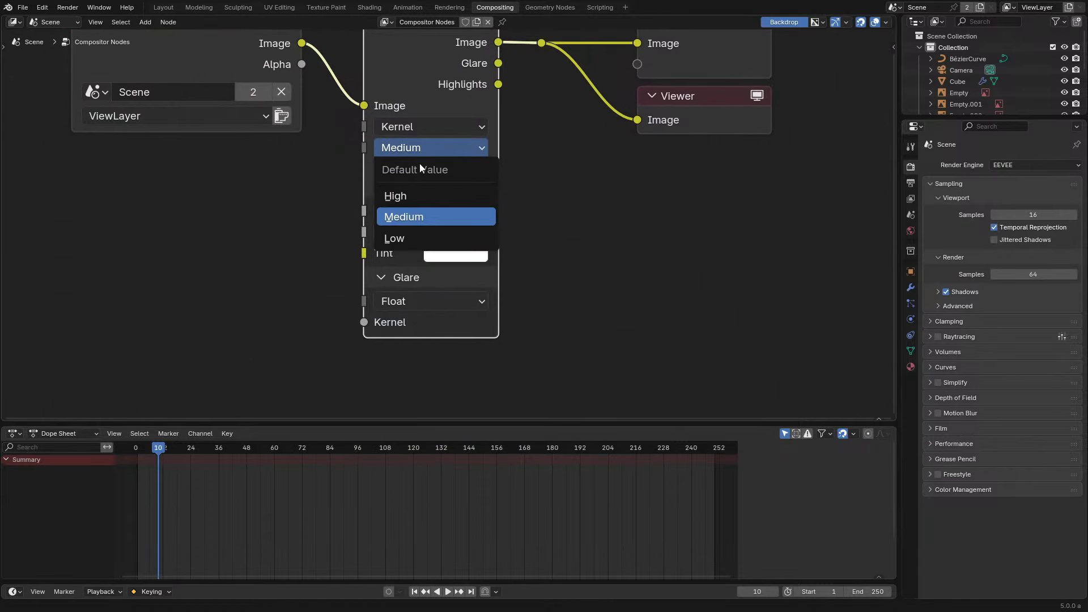
click(416, 300)
click(409, 372)
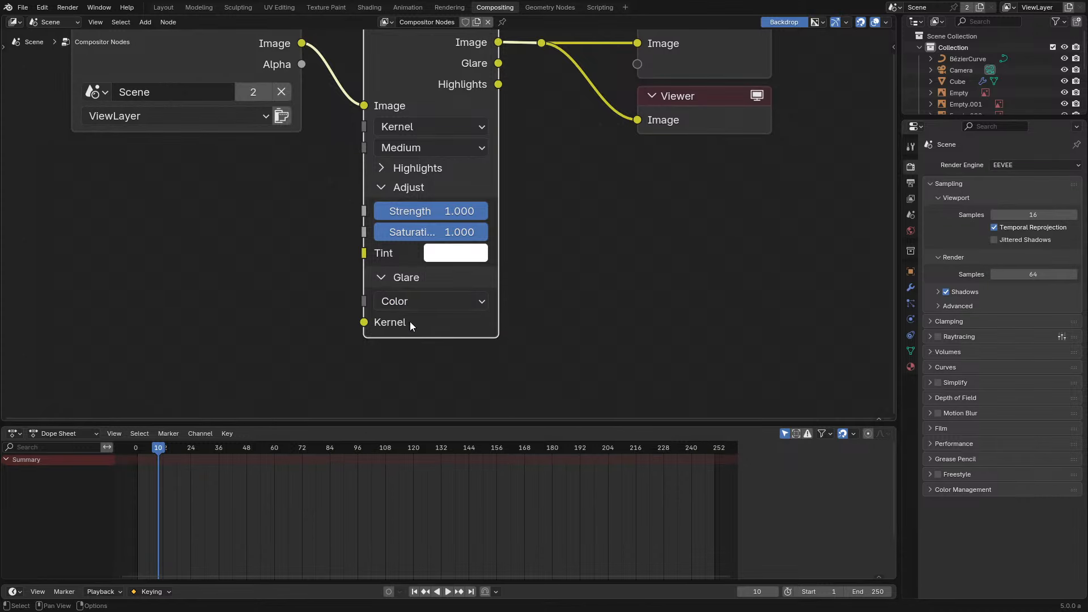
click(412, 305)
click(396, 349)
Review the Glare node's available types and set its kernel data type to Color
key(Home)
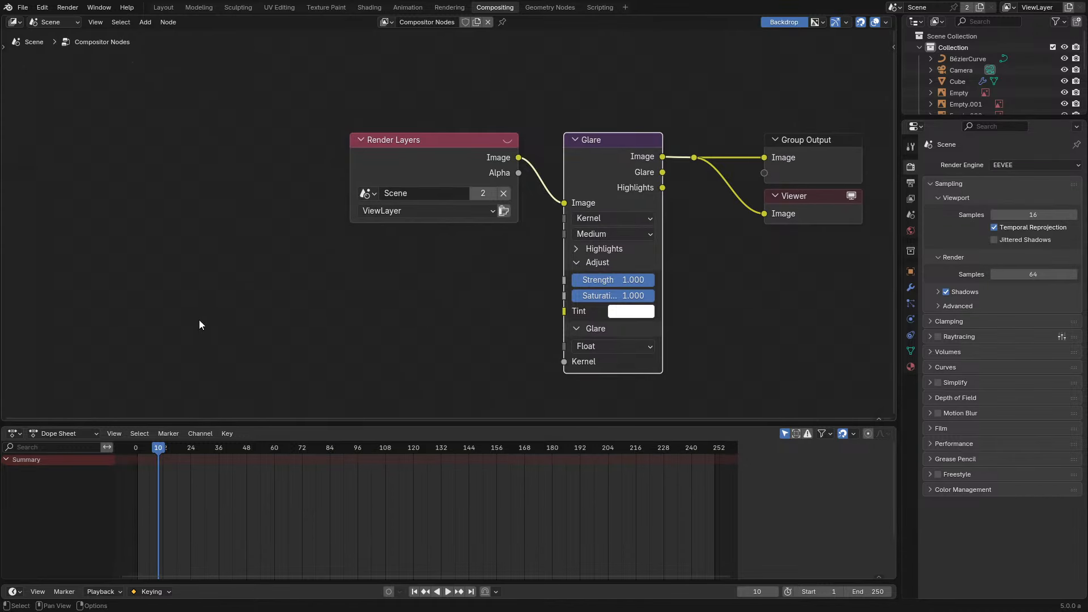
scroll(525, 226, up, 2)
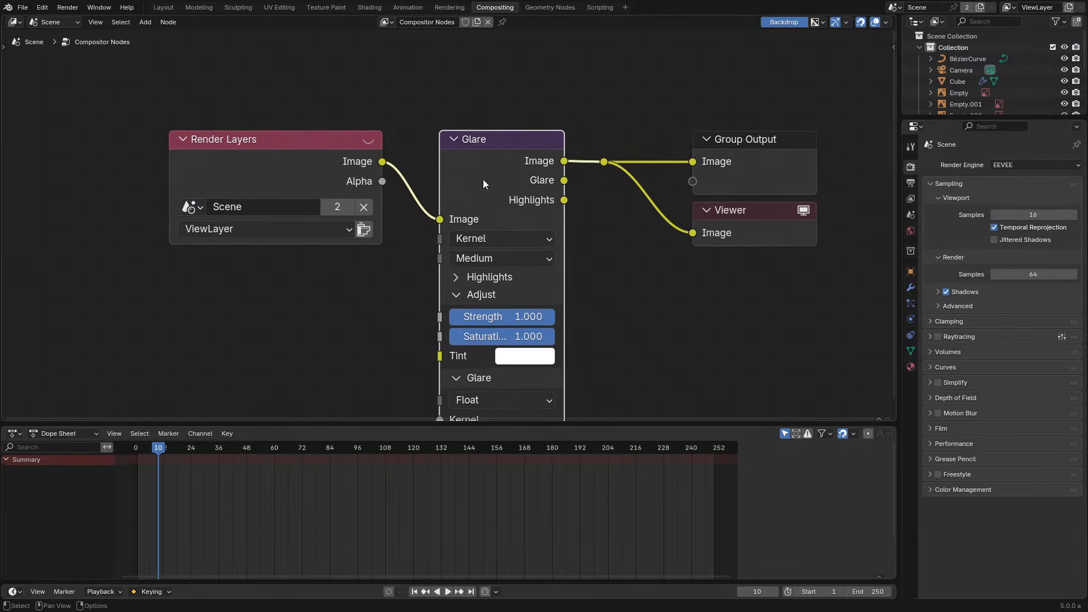
click(486, 239)
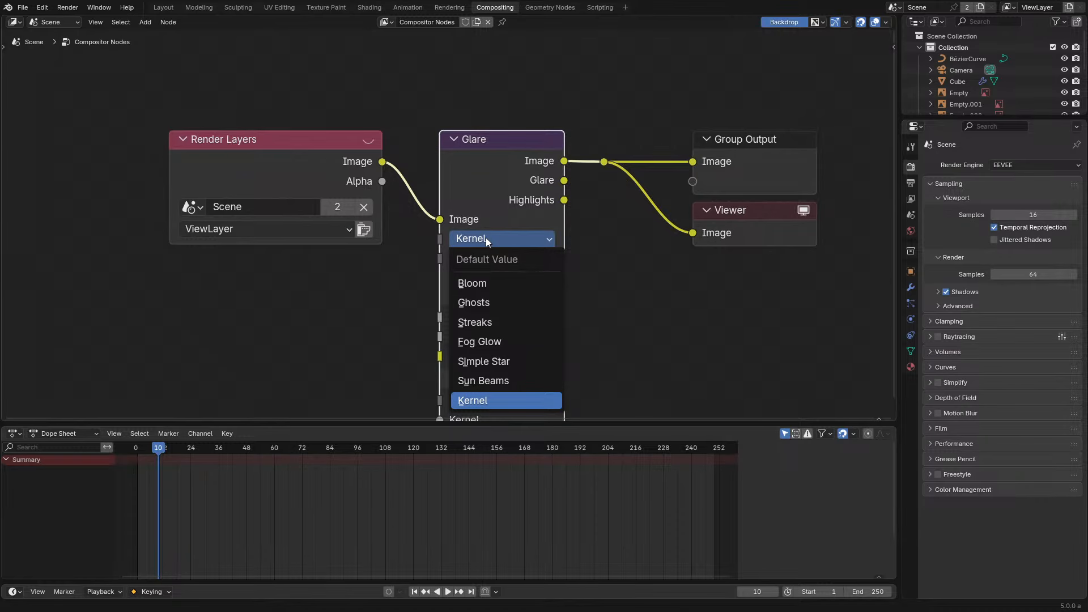
middle_drag(605, 339, 558, 234)
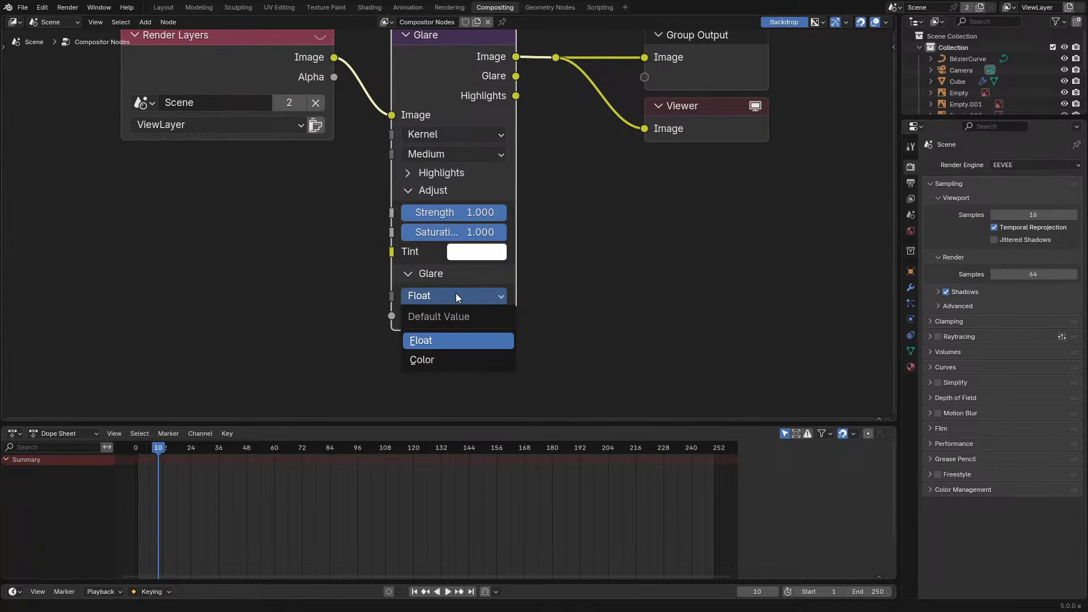
click(427, 361)
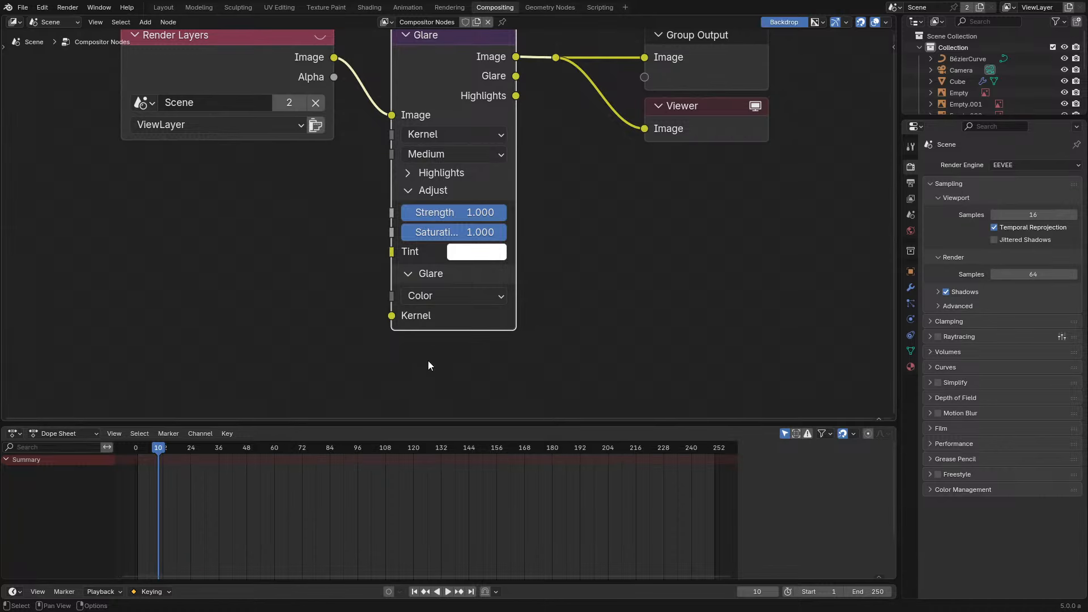
Enlarge the compositor node editor by shrinking the Dope Sheet area beneath it
scroll(239, 288, up, 1)
middle_drag(238, 289, 156, 306)
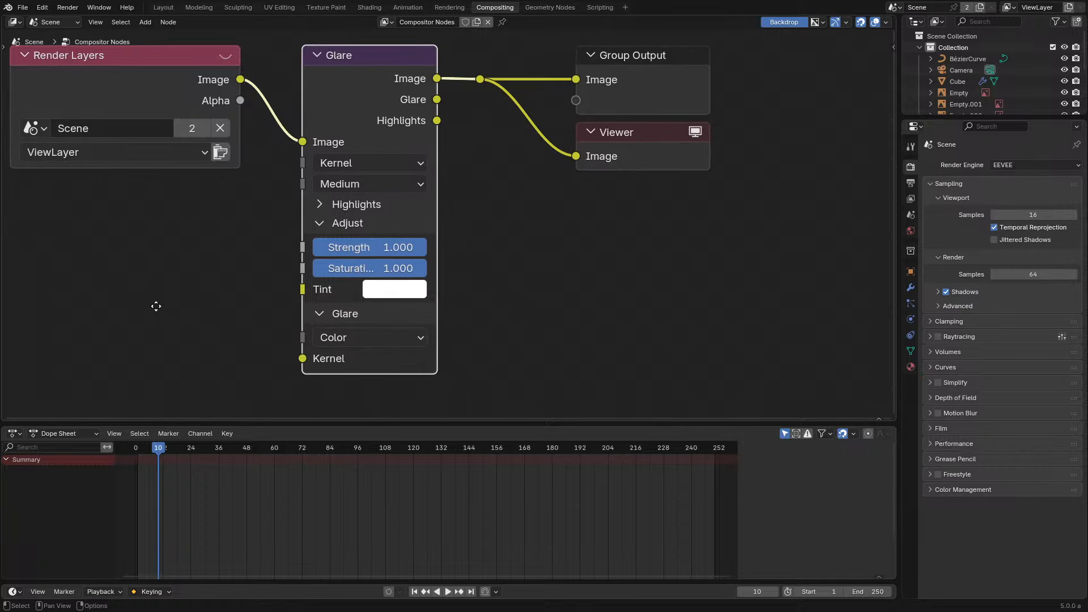
drag(306, 422, 305, 473)
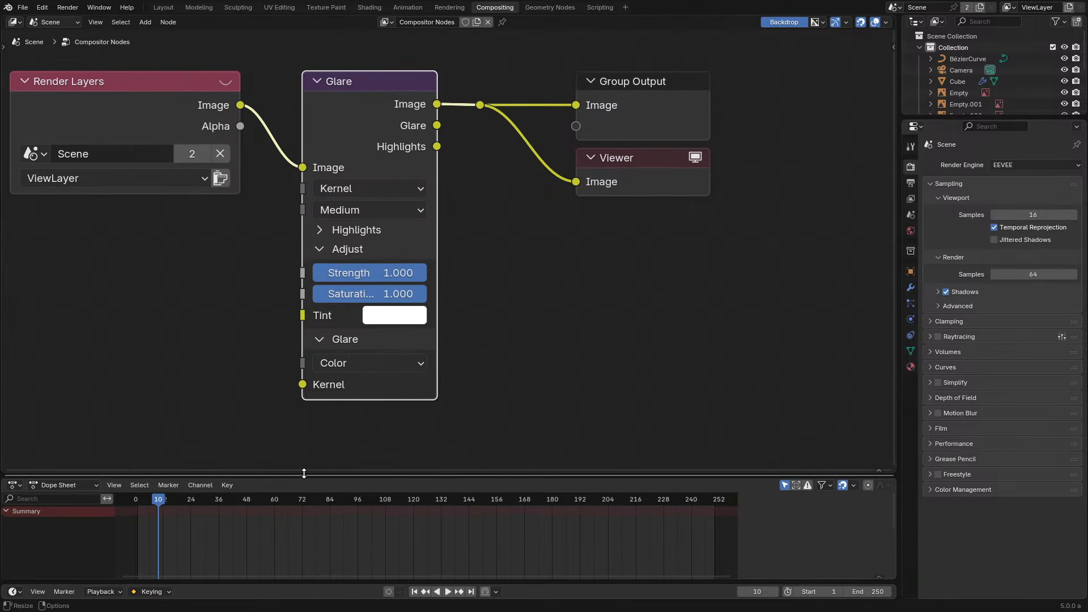
click(351, 365)
middle_drag(220, 333, 354, 338)
Space the nodes out along X by moving Render Layers and Glare away from the outputs, and shifting Glare partway back
drag(234, 71, 579, 287)
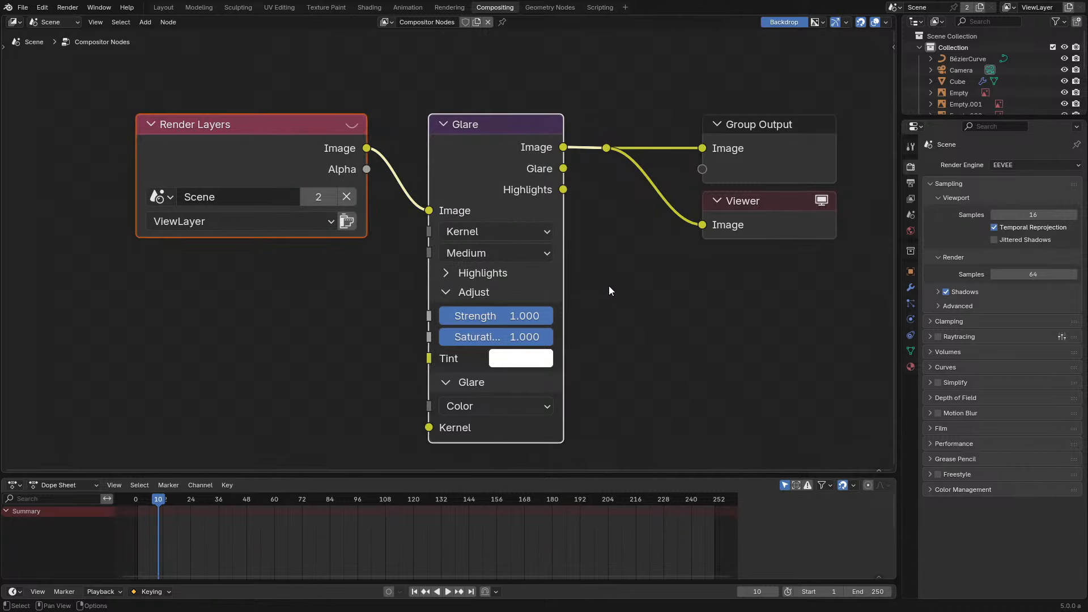
click(399, 211)
drag(301, 291, 518, 139)
key(g)
key(x)
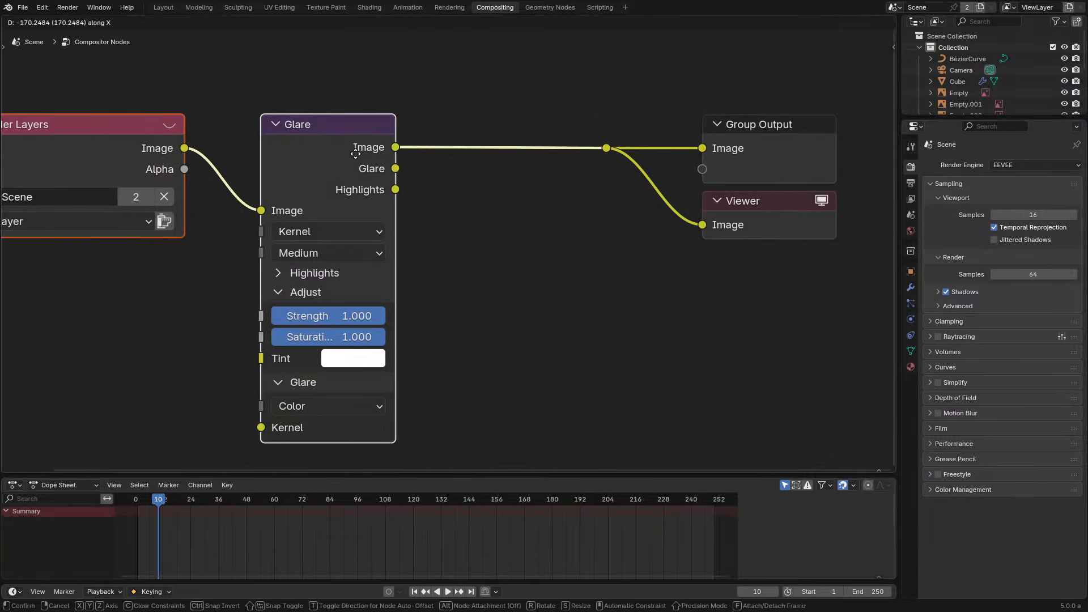
click(355, 154)
click(510, 216)
click(345, 180)
key(g)
key(x)
click(423, 173)
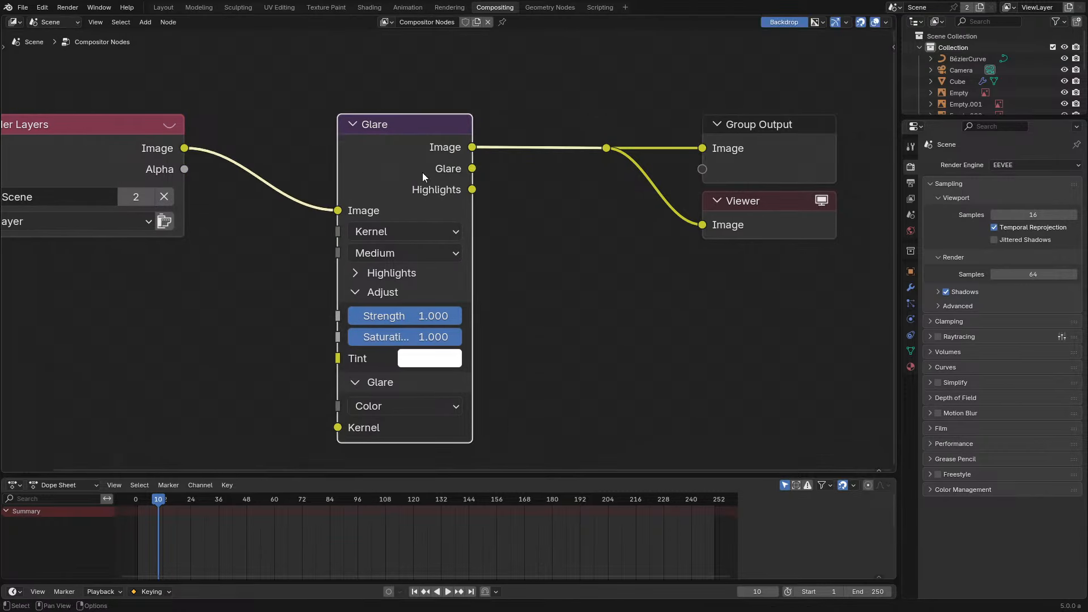
Add a Convolve node and place it below the Render Layers node
middle_drag(236, 323, 341, 285)
key(shift+a)
mouse_move(342, 301)
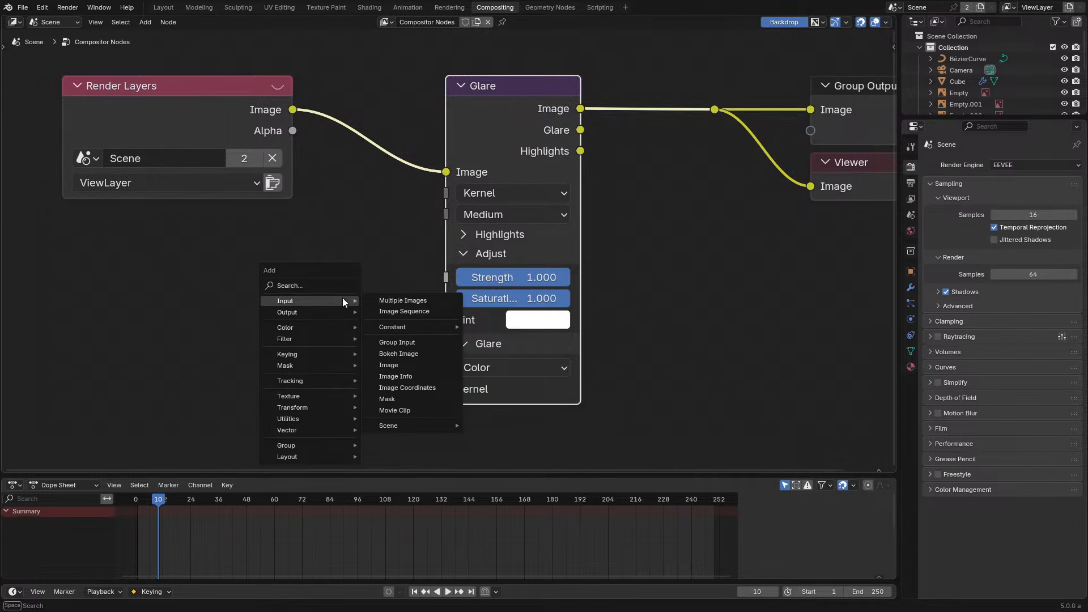
click(320, 285)
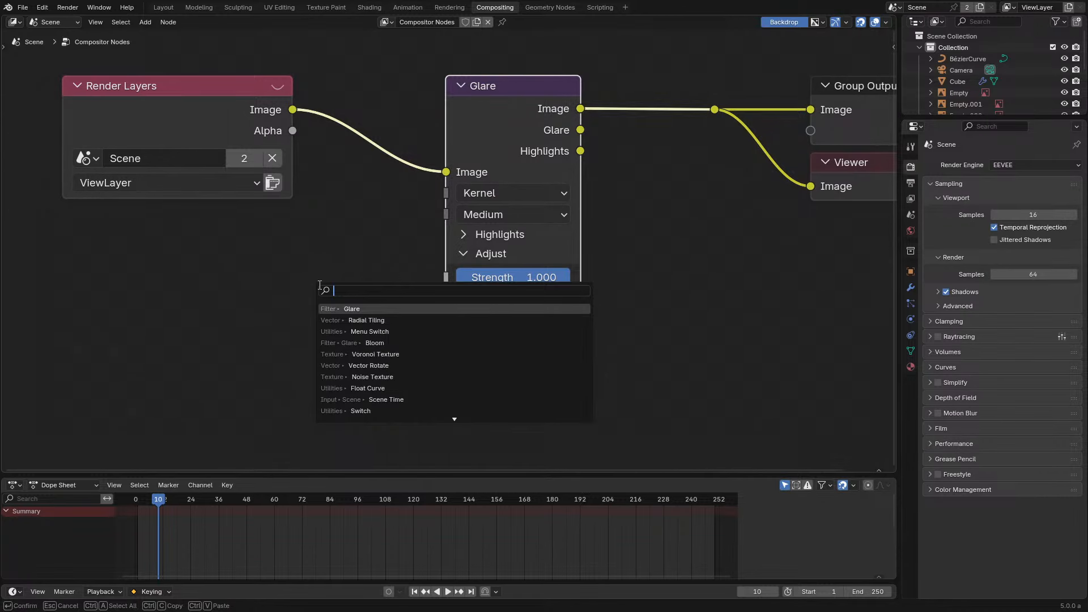
text(conv)
key(Return)
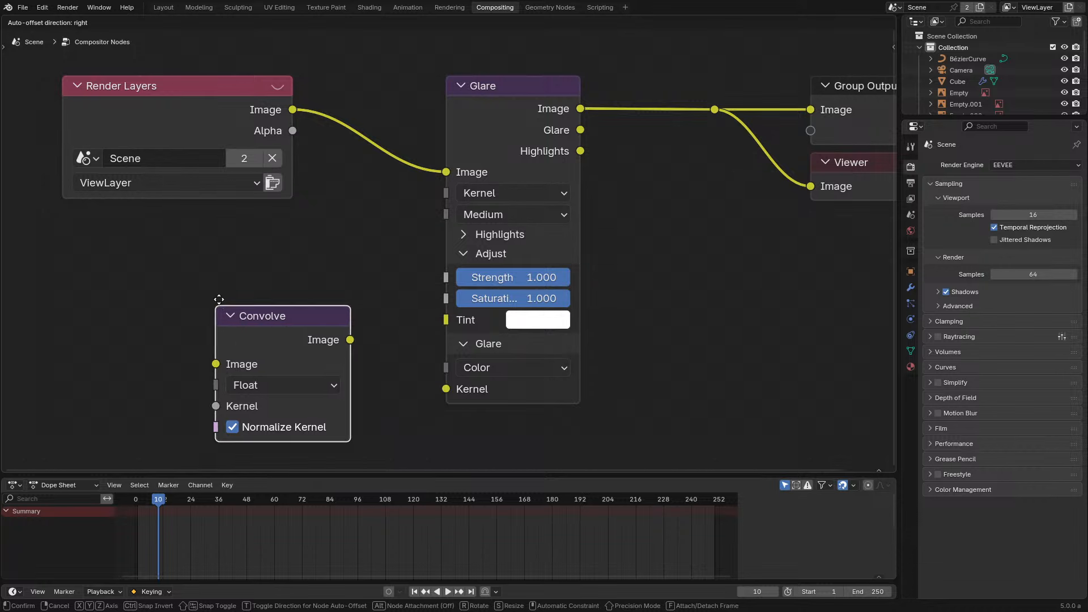
click(213, 278)
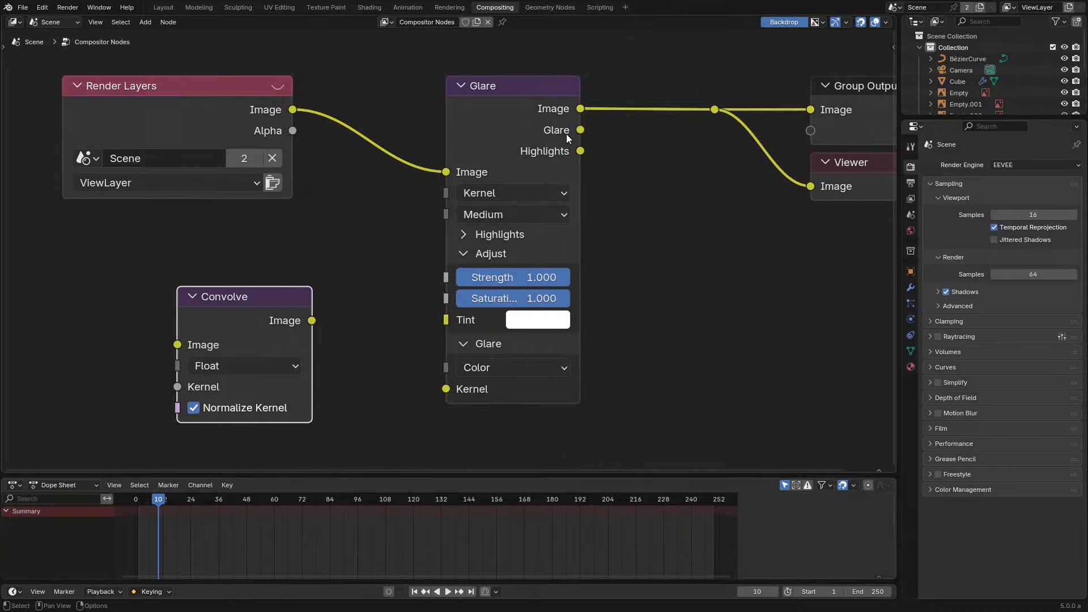
Set the Convolve node's kernel data type to Color and select it together with the Render Layers and Glare nodes
click(519, 193)
click(230, 366)
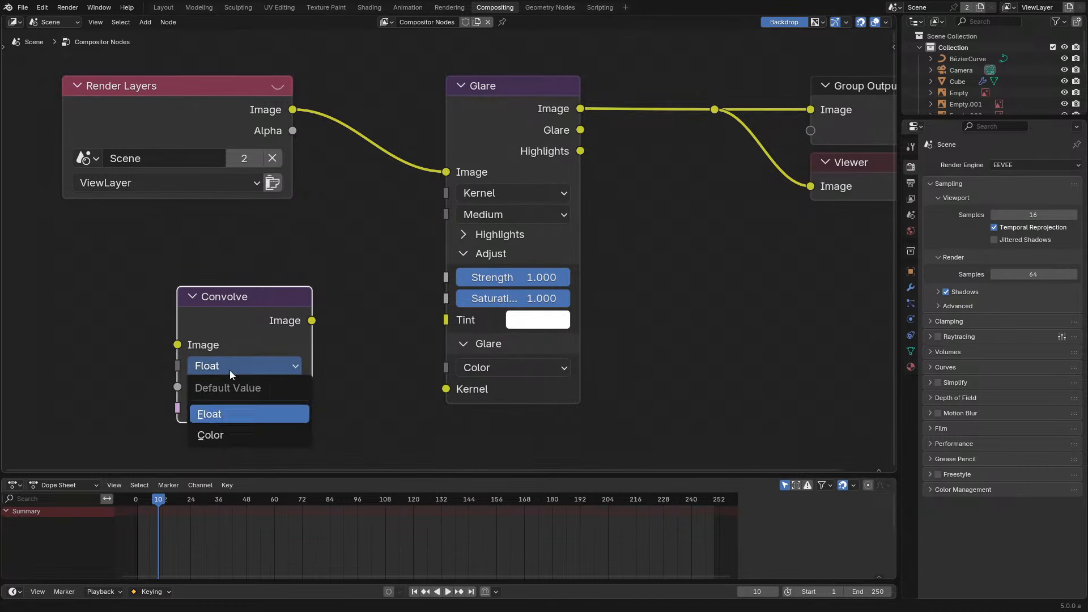
click(226, 434)
middle_drag(318, 288, 426, 303)
drag(294, 62, 692, 409)
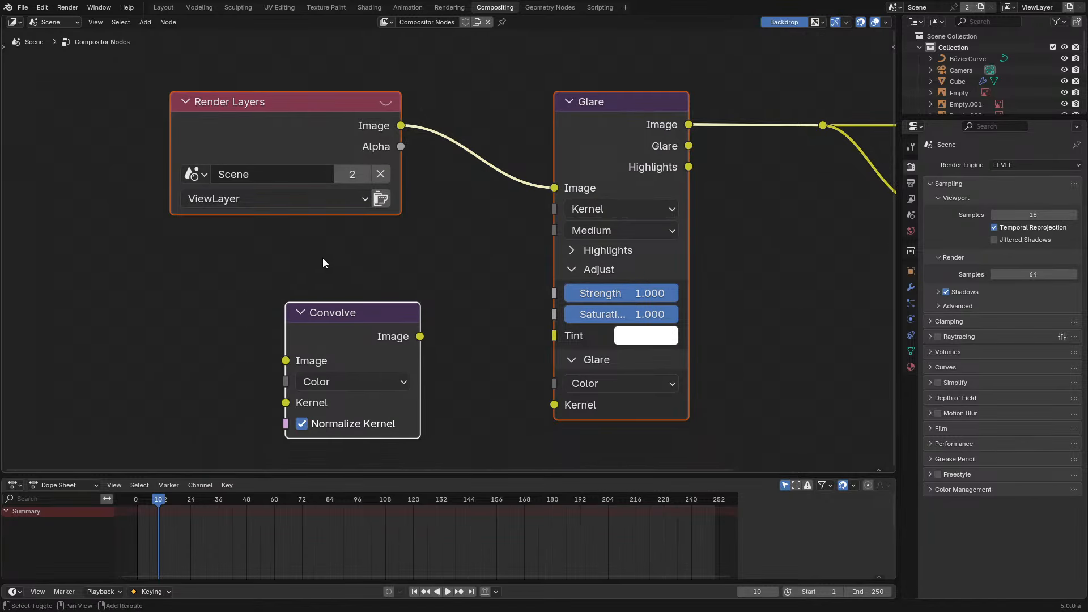
key(shift+a)
mouse_move(270, 335)
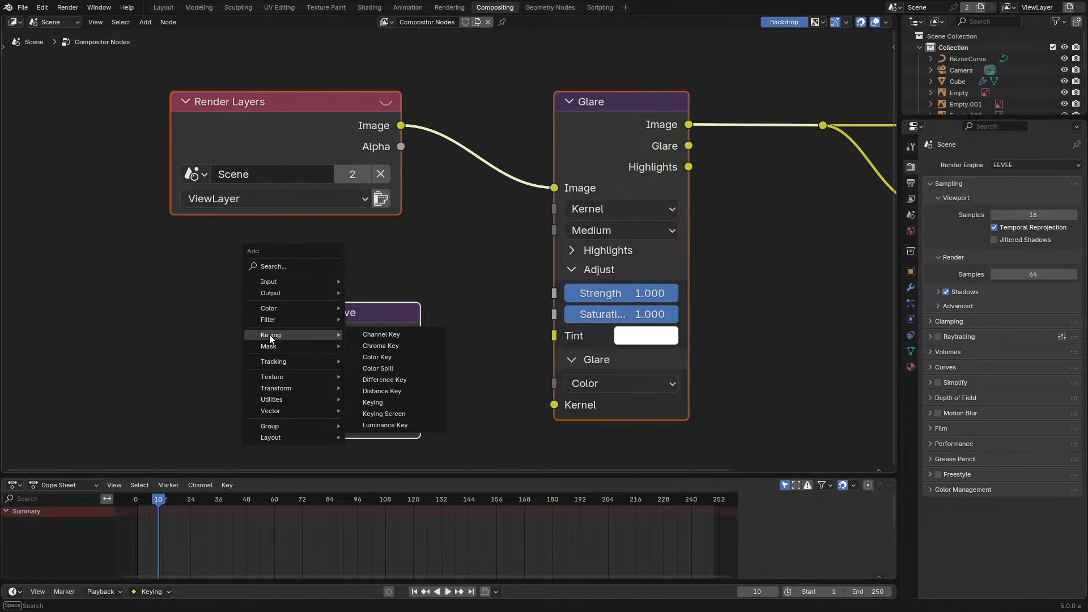
scroll(549, 284, down, 2)
key(ctrl+space)
key(ctrl+space)
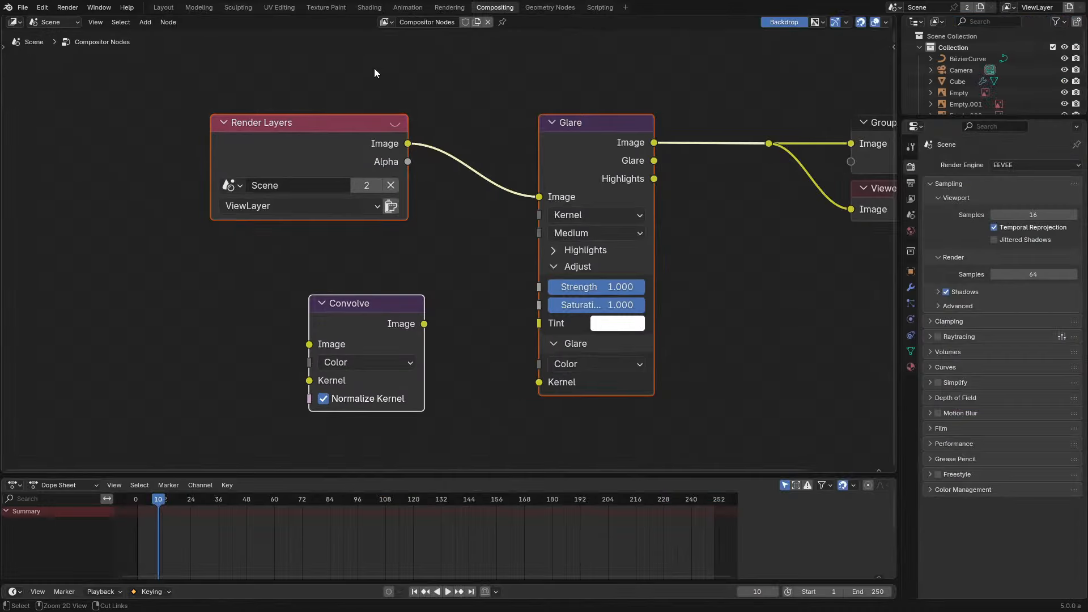
Check the Compositor release notes in the Geometry Nodes workspace and return to the Compositing workspace
click(560, 7)
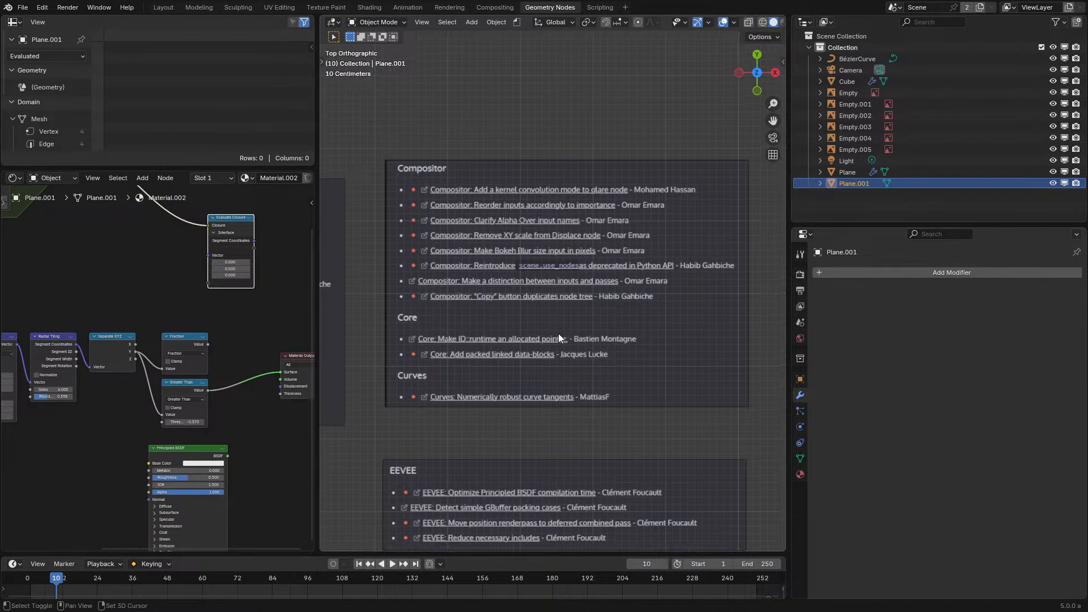
scroll(559, 334, up, 2)
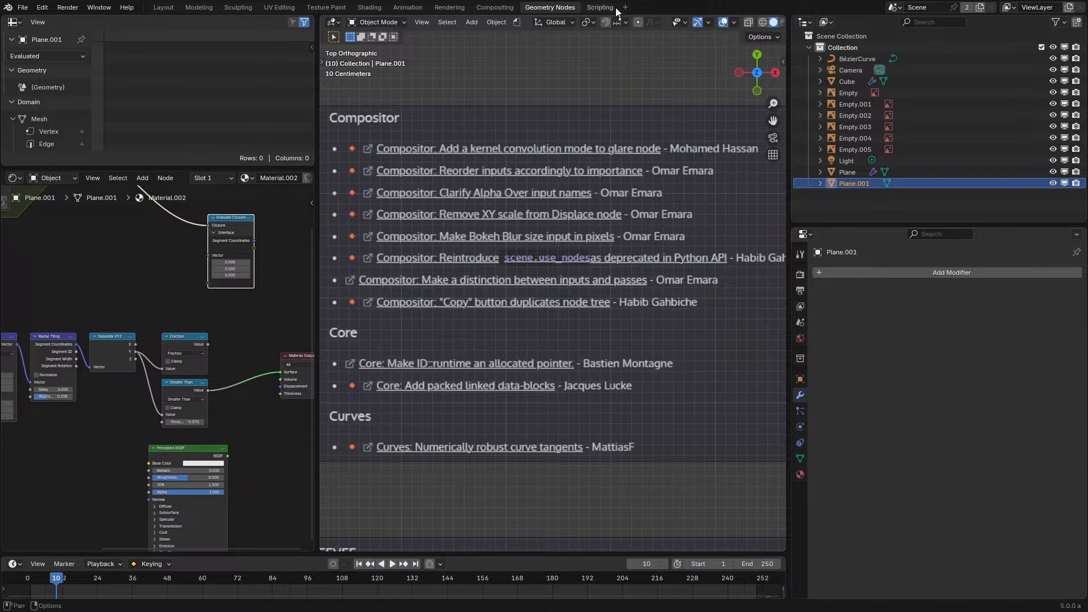
click(495, 7)
Add an Alpha Over node and place it to the left of the Convolve node
key(shift+a)
text(ao)
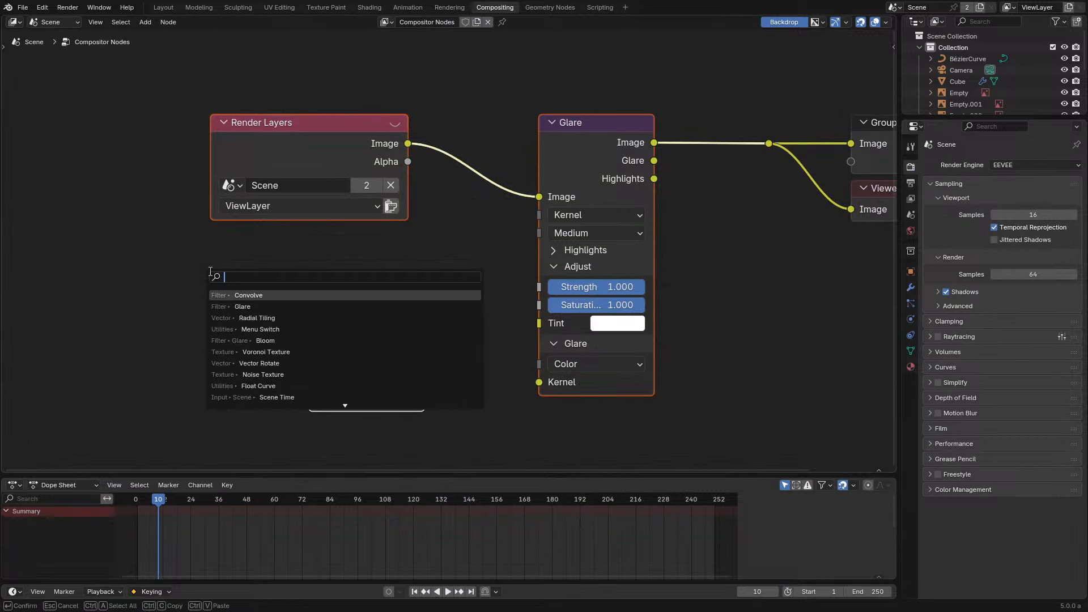
key(BackSpace)
text(lp)
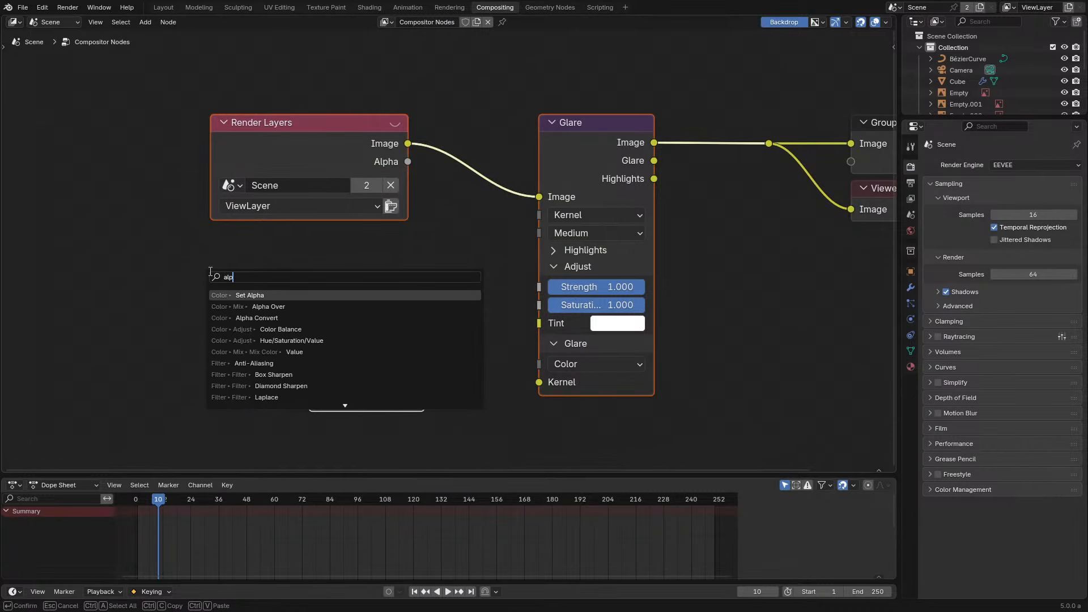
key(Down)
key(Return)
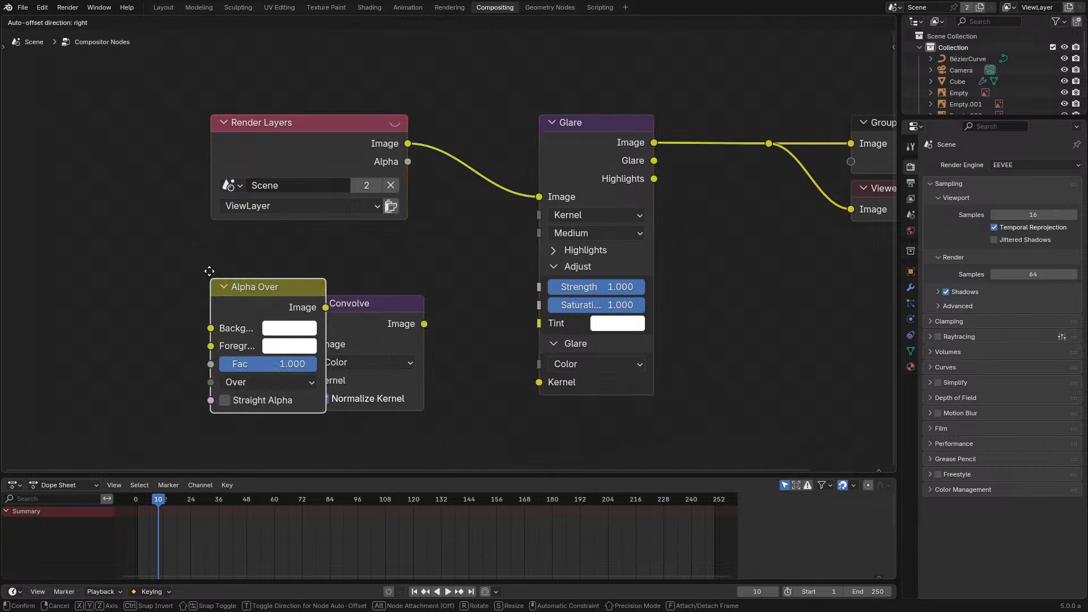
click(87, 260)
middle_drag(86, 260, 385, 246)
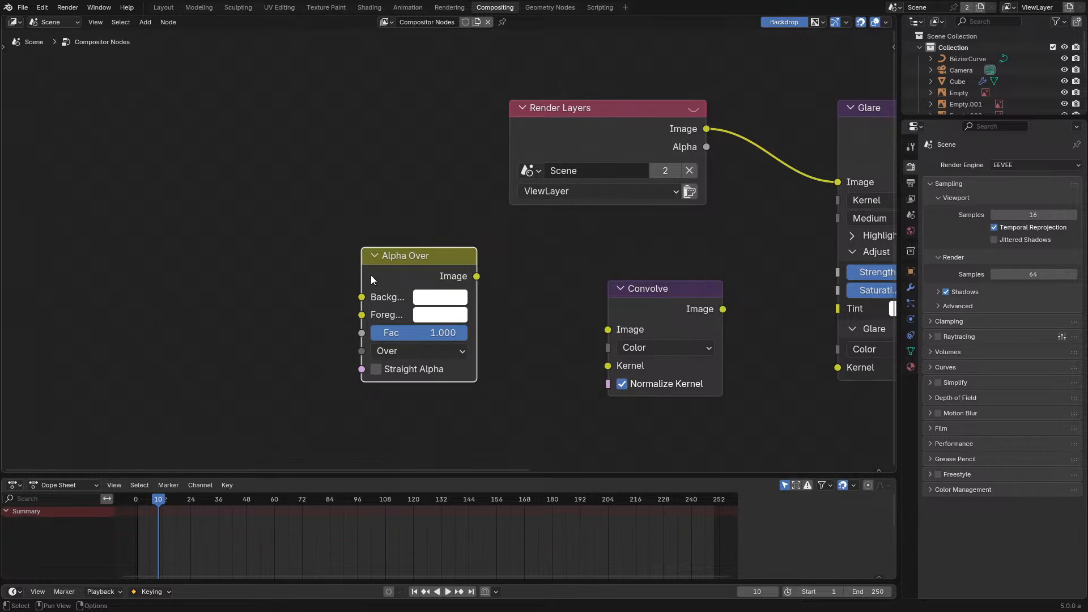
Examine the Alpha Over node's Background, Foreground and Fac inputs and its type options
scroll(457, 318, up, 2)
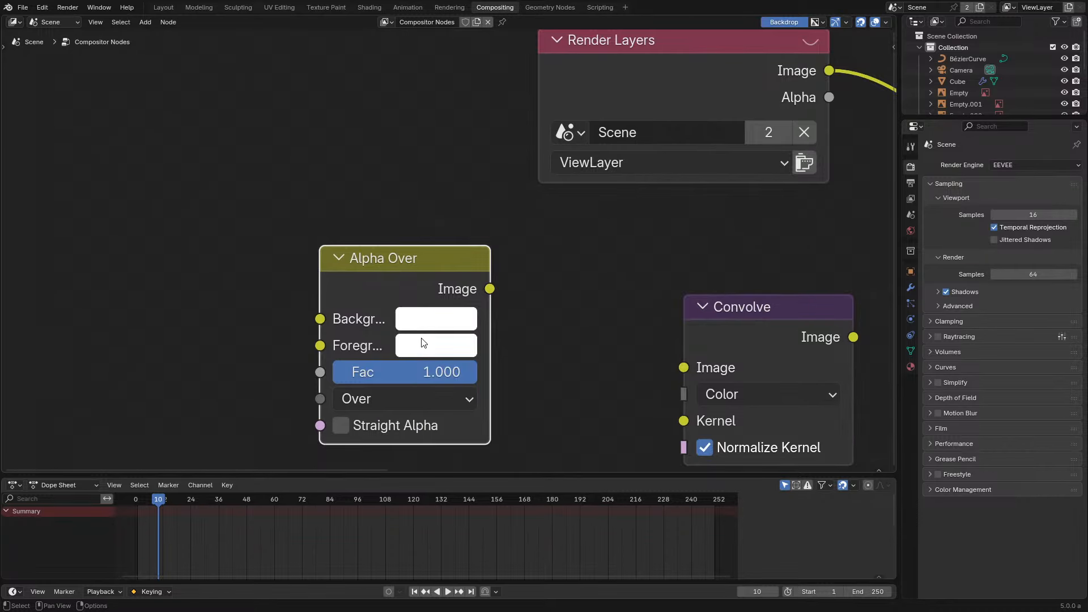
middle_drag(421, 342, 430, 287)
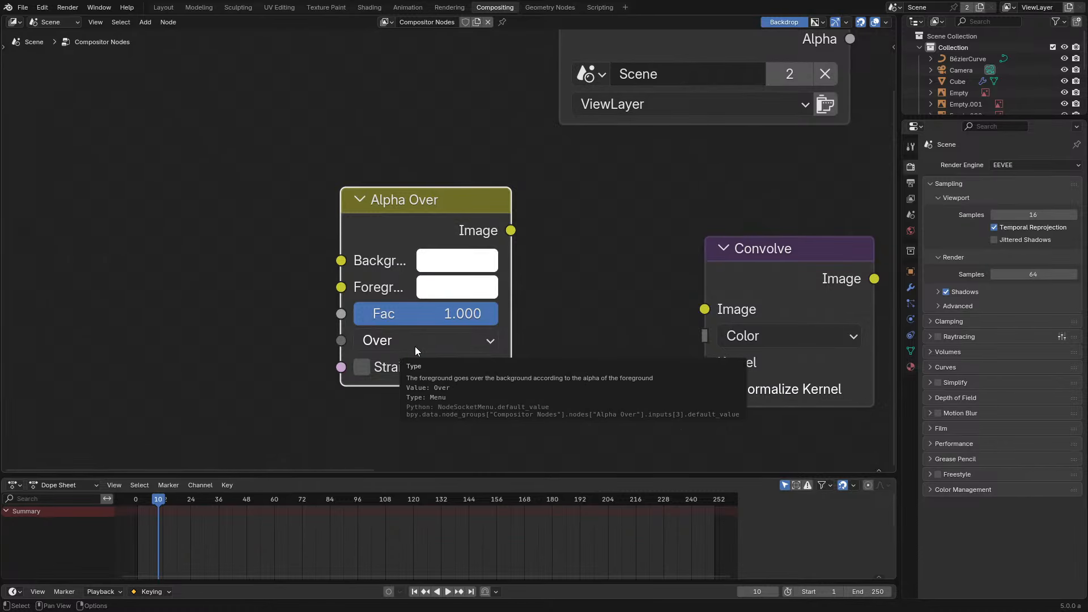
click(415, 346)
key(Escape)
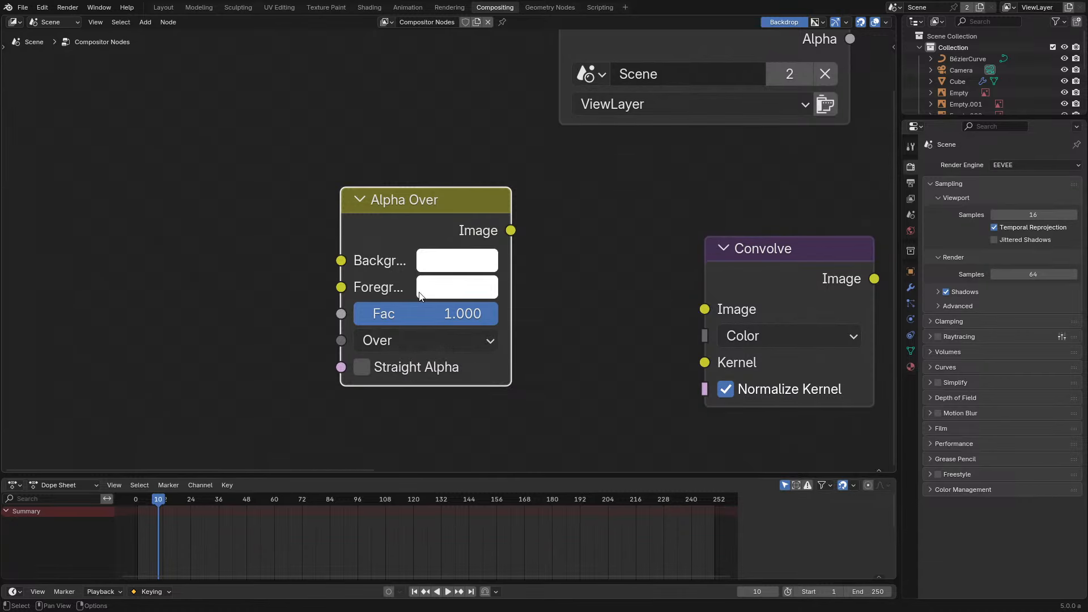
click(393, 342)
drag(340, 223, 353, 280)
scroll(517, 222, down, 1)
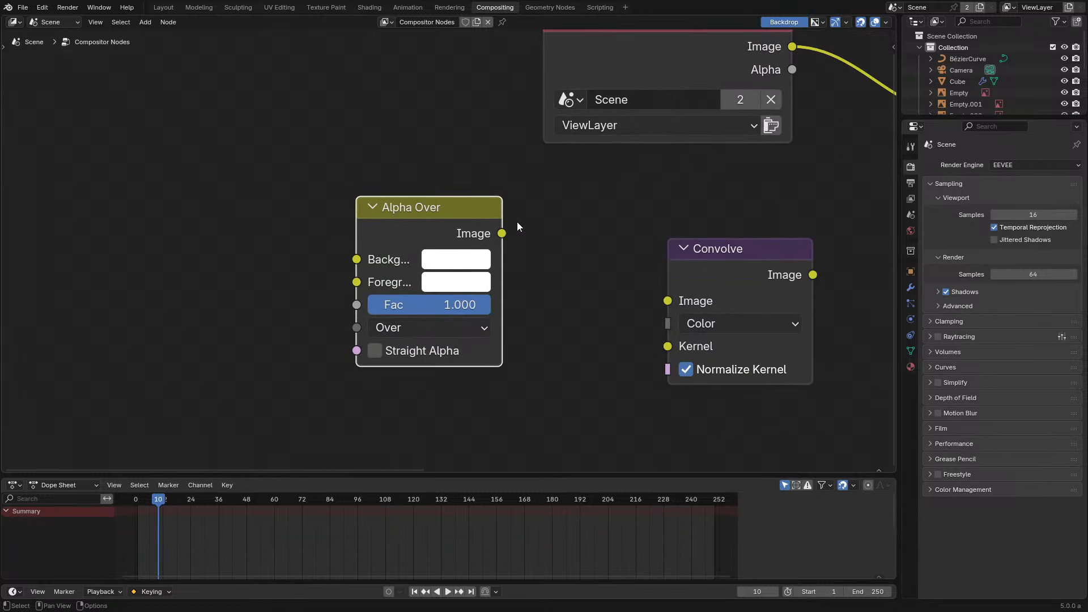
scroll(517, 222, up, 2)
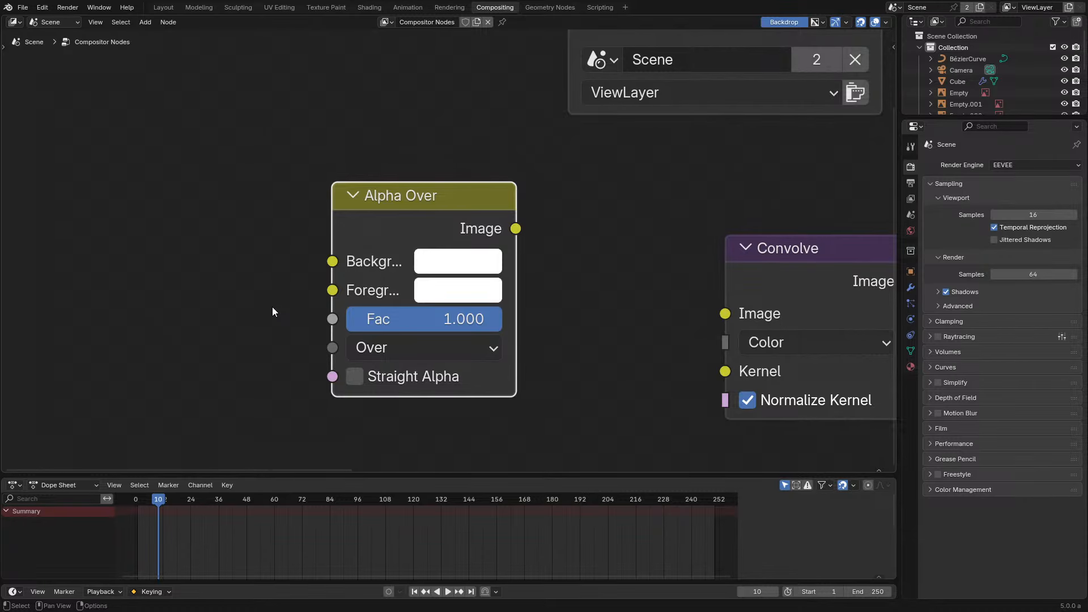
click(398, 346)
key(Escape)
click(398, 347)
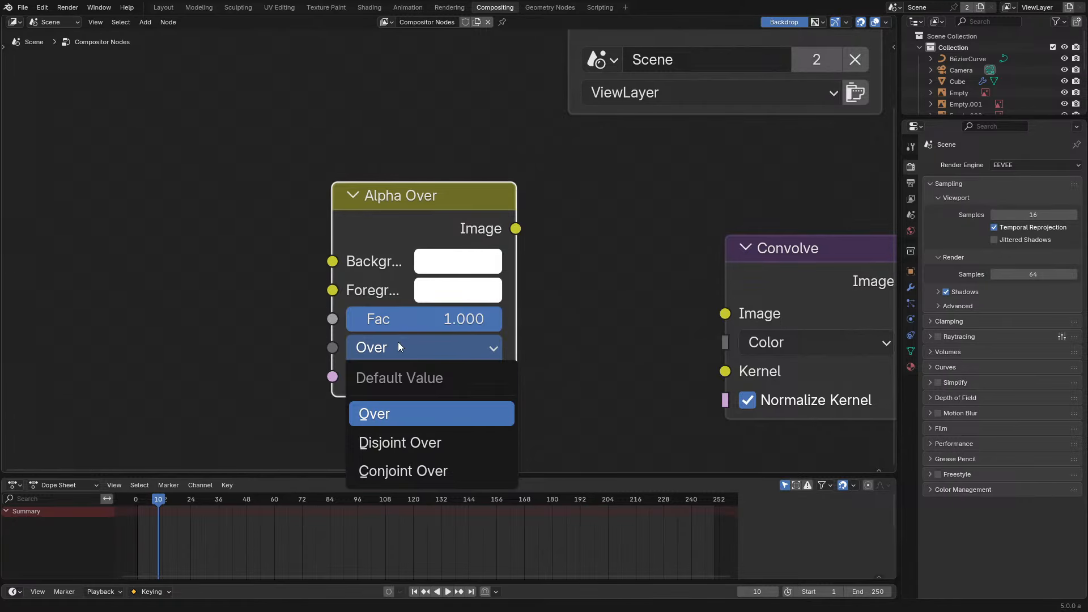
Move the Convolve node under the Glare node and from there to below the Render Layers node
scroll(652, 244, down, 6)
middle_drag(593, 248, 321, 273)
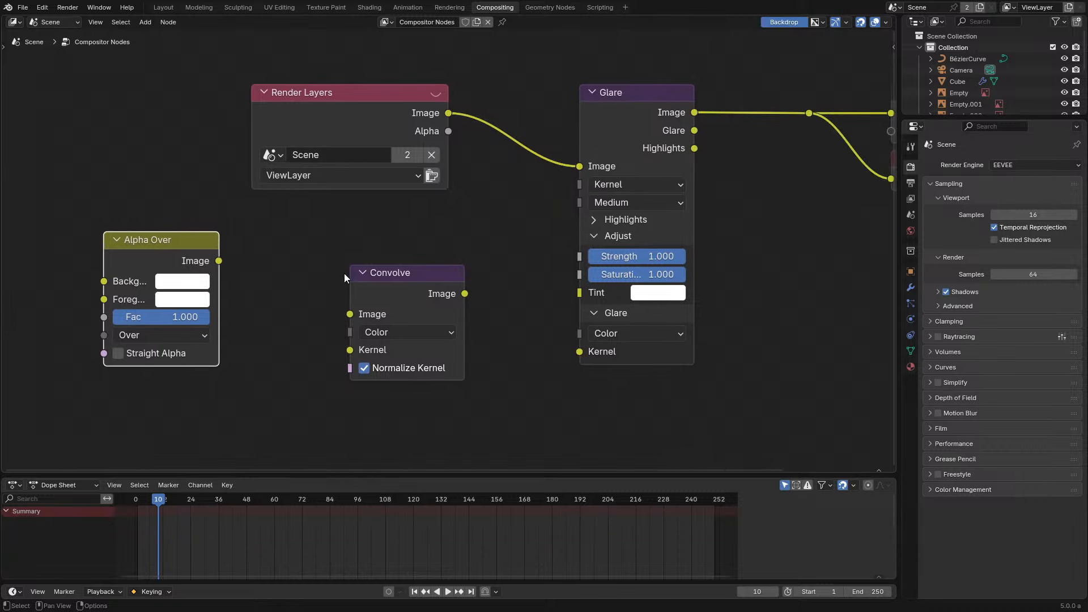
drag(344, 274, 569, 384)
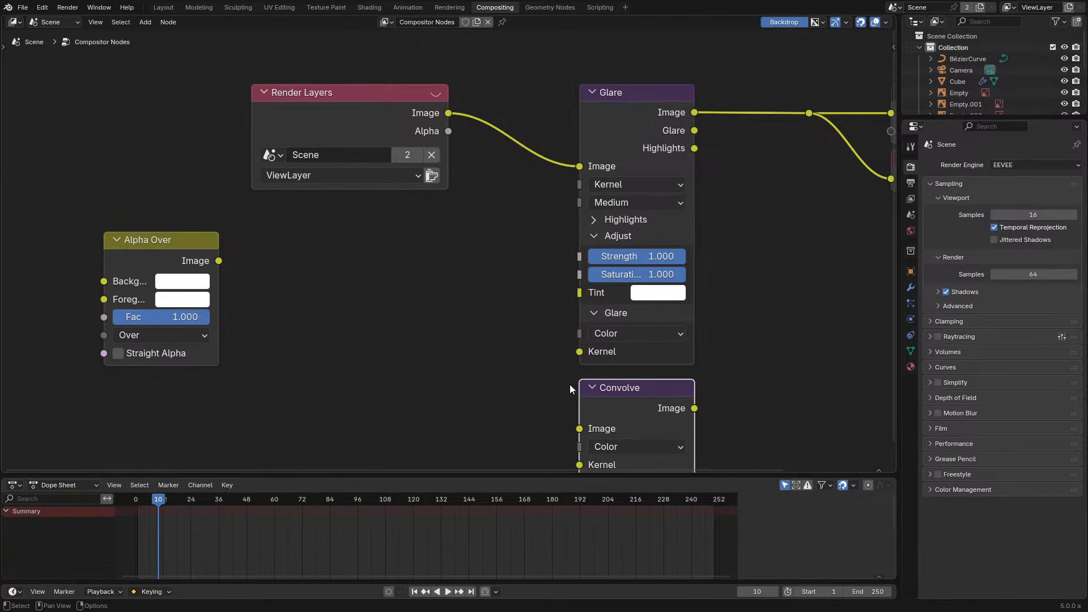
middle_drag(513, 363, 377, 247)
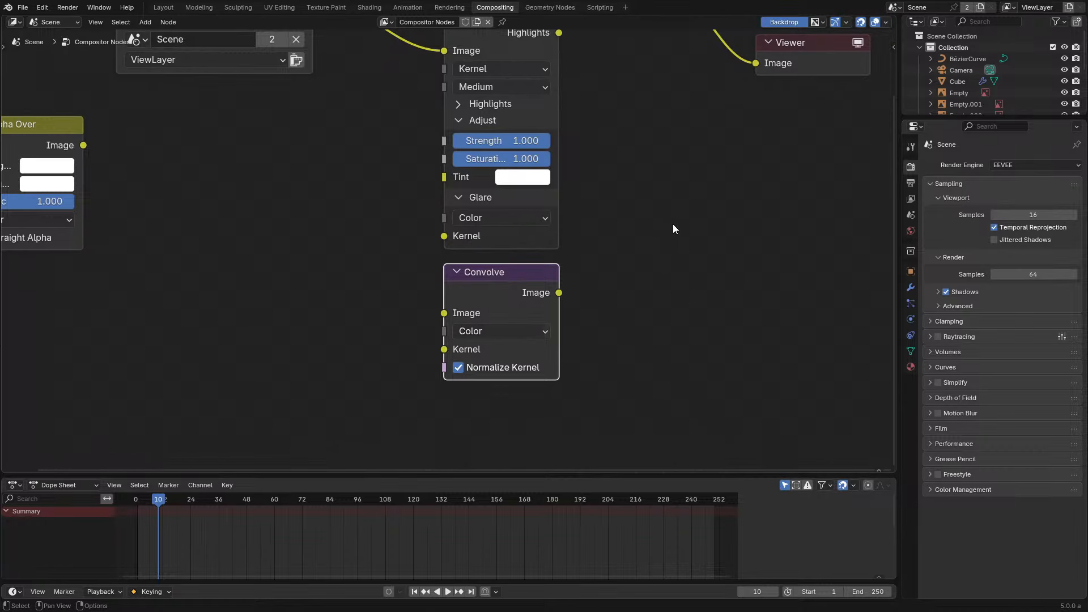
middle_drag(345, 184, 325, 230)
scroll(288, 295, down, 3)
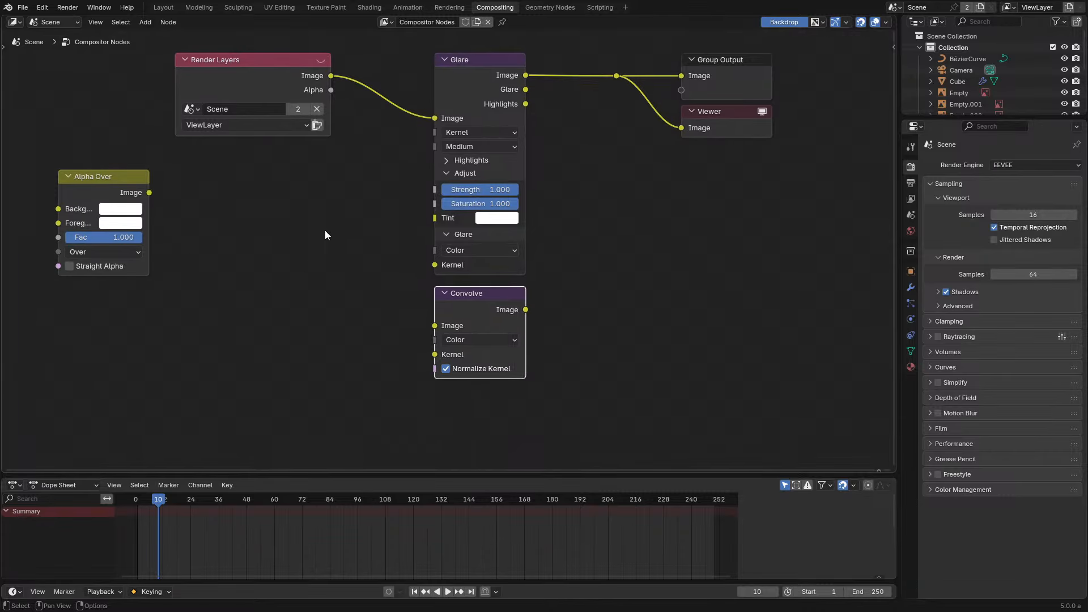
drag(469, 307, 263, 363)
middle_drag(299, 231, 198, 329)
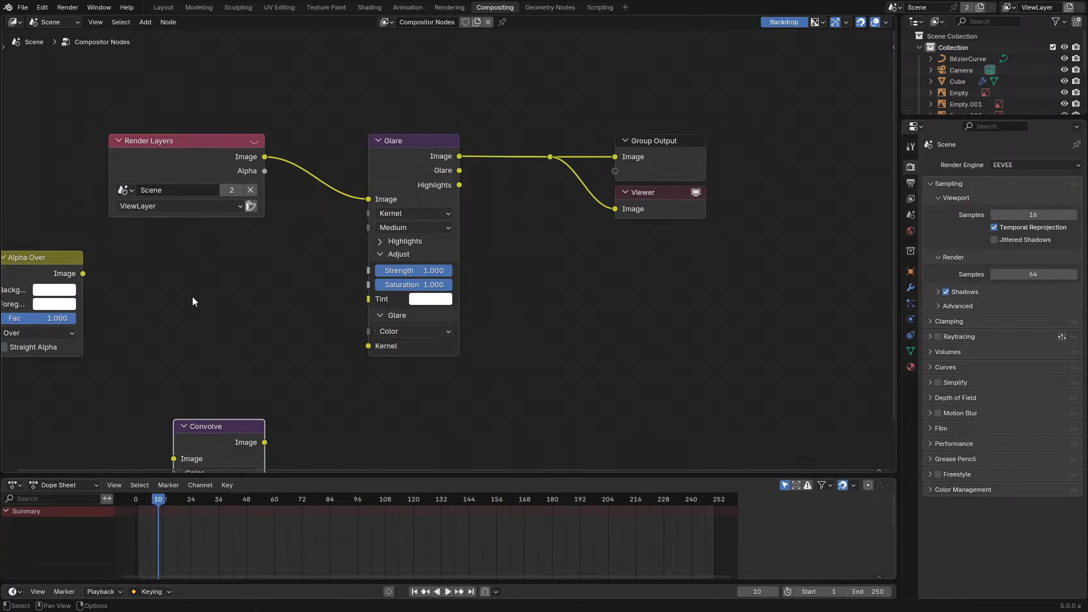
Add a Video Editing workspace and create a new sequencer scene in it
scroll(193, 290, up, 2)
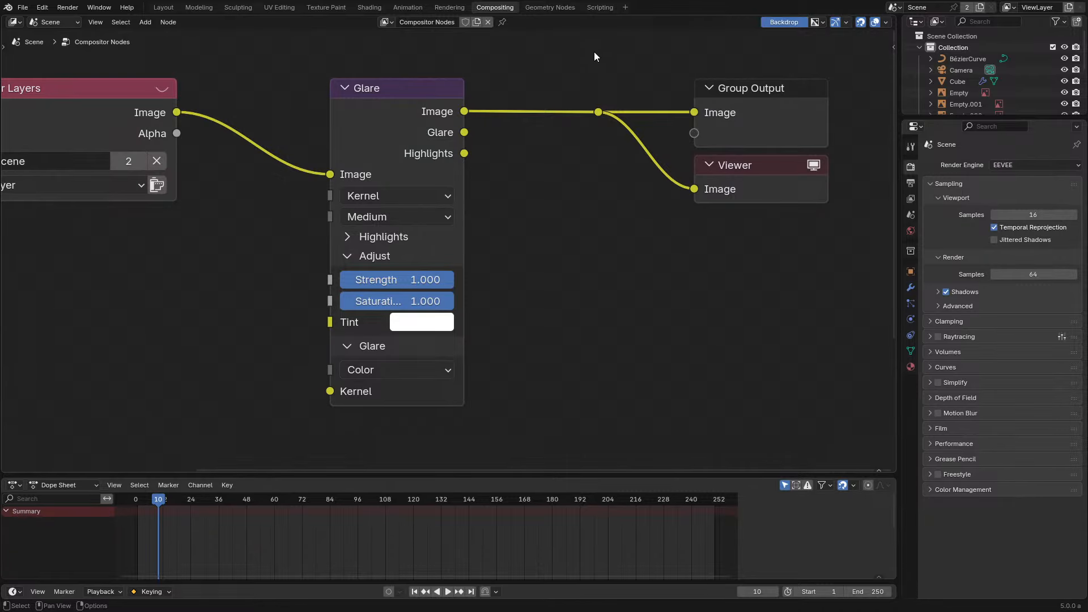
click(624, 7)
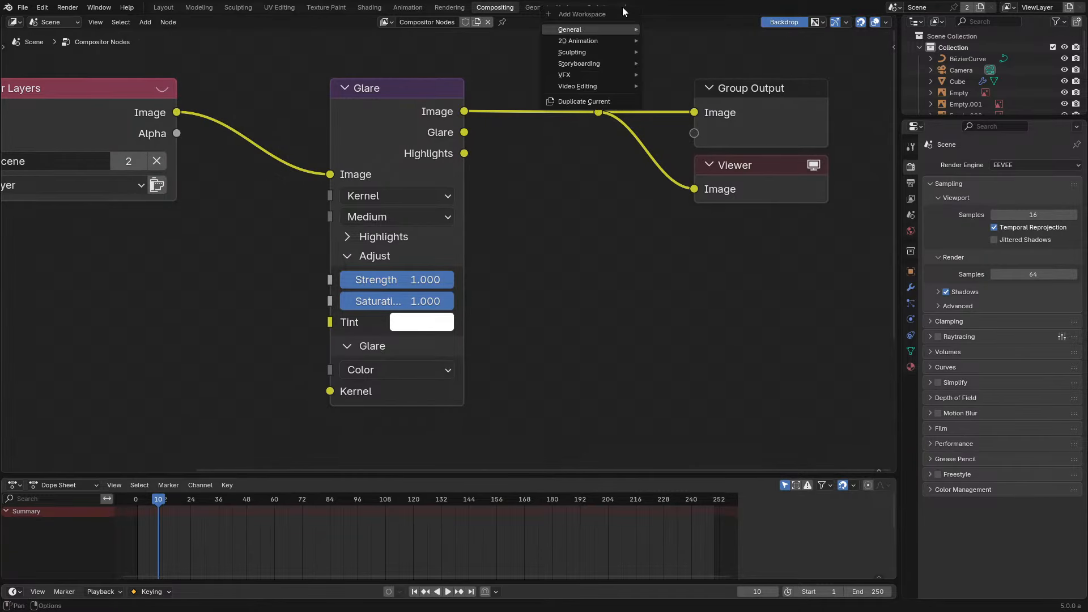
mouse_move(584, 31)
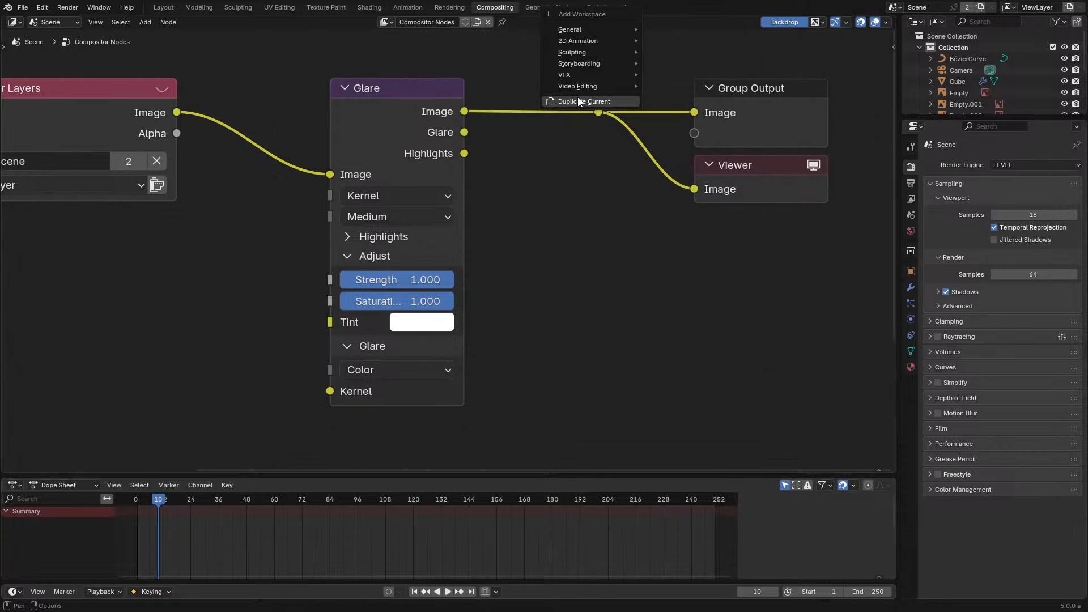
mouse_move(607, 86)
click(678, 97)
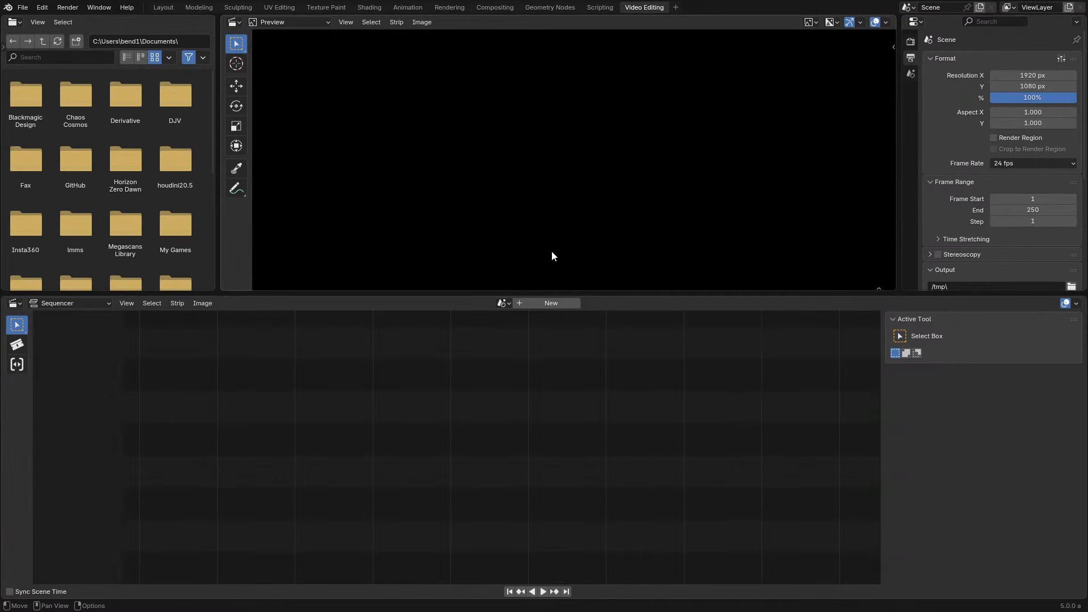
click(551, 303)
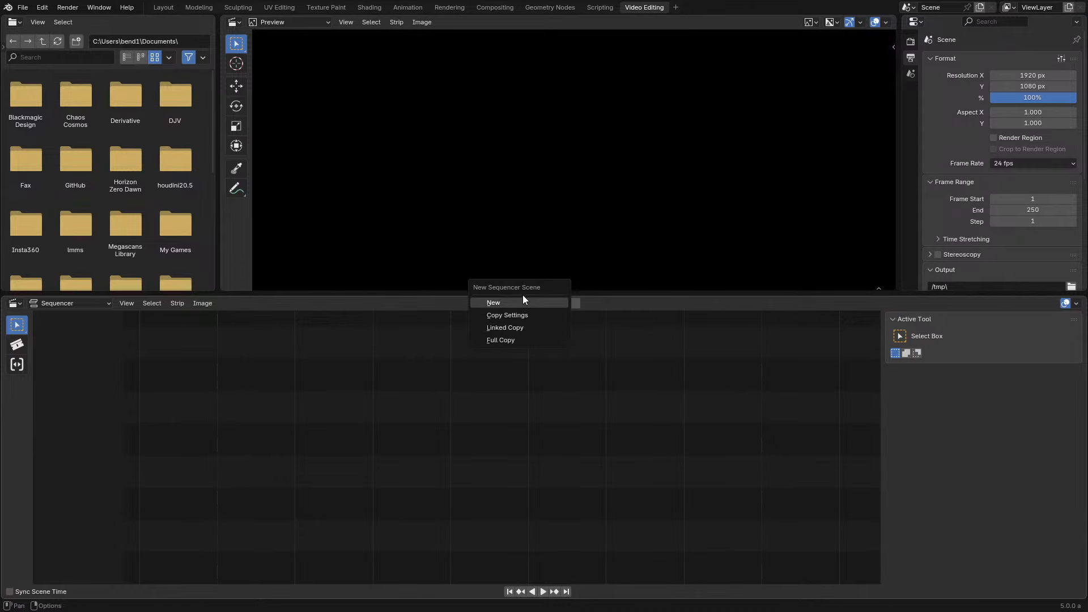
click(497, 305)
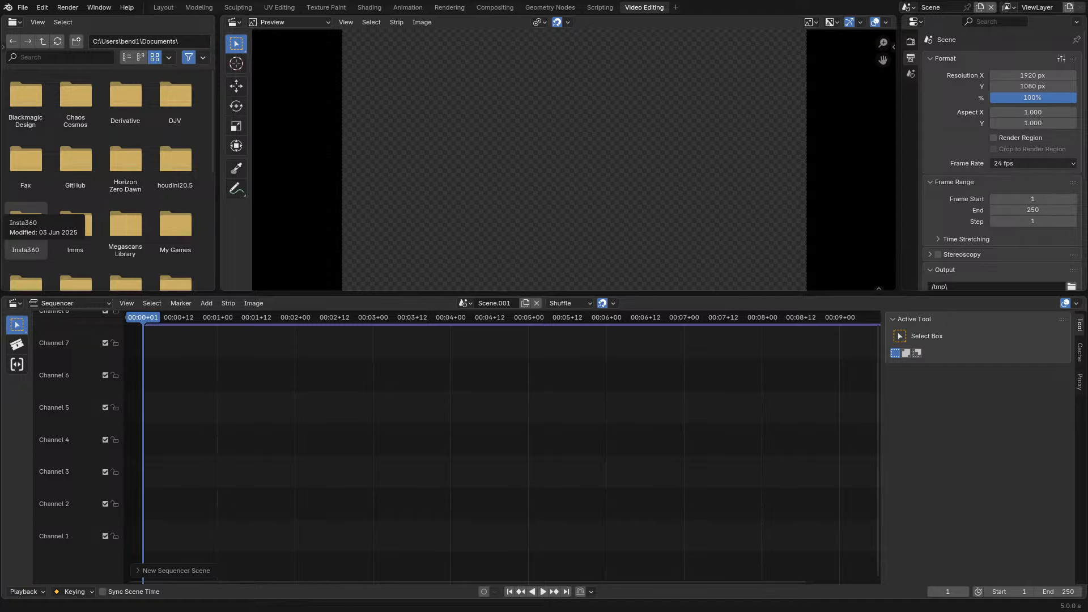
Add Bird.mp4 as a movie strip in Channel 5, preview it at frame 91 and slide the strip earlier on the timeline
drag(0, 227, 339, 407)
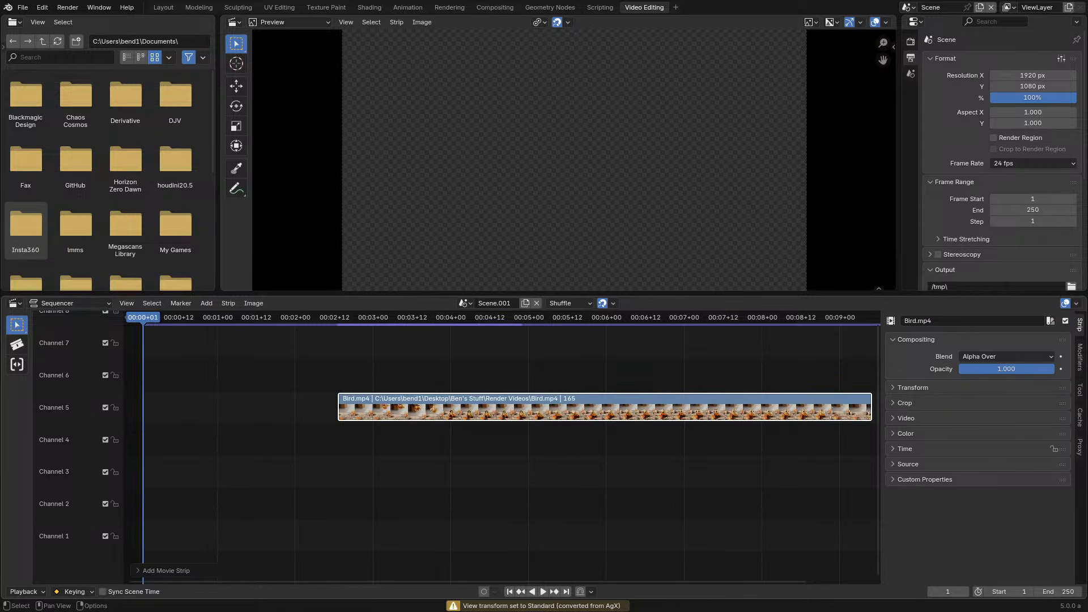
drag(421, 317, 437, 316)
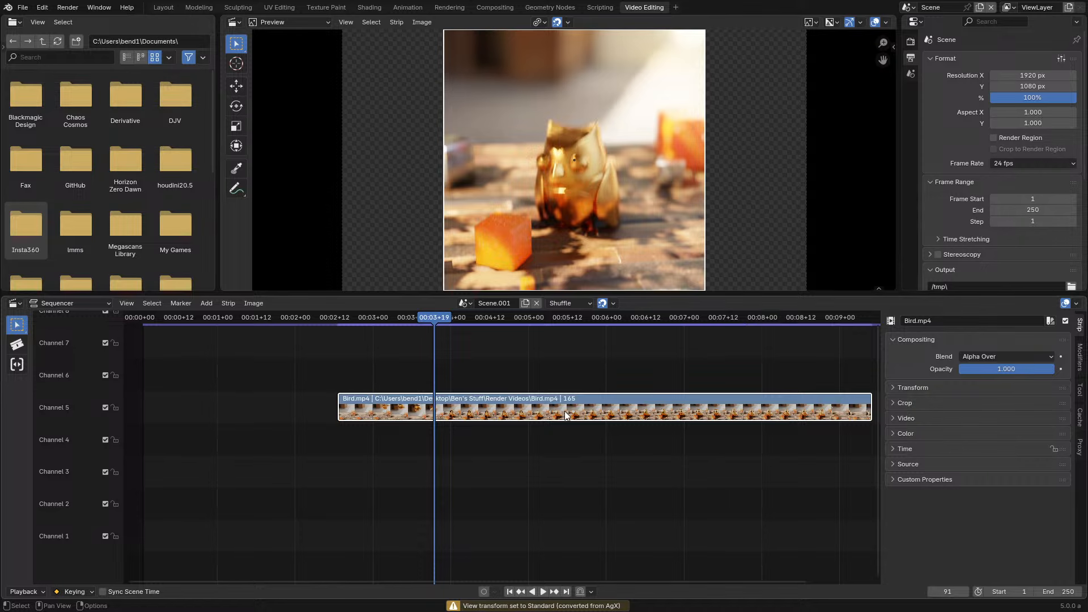
drag(560, 408, 473, 409)
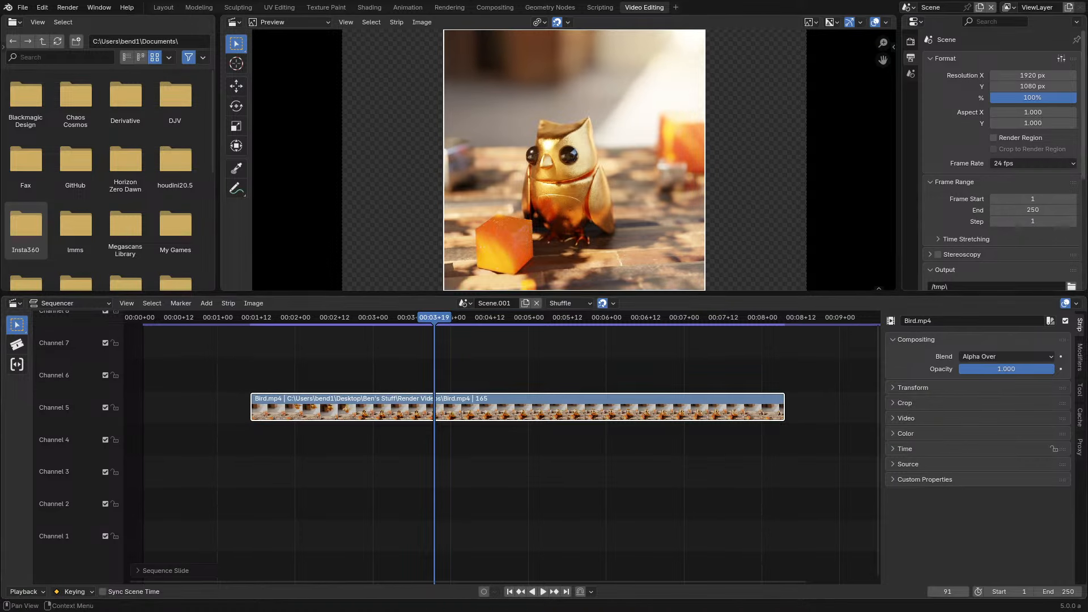
Examine the scene's output settings, including the Post Processing and Metadata options
scroll(1015, 221, down, 8)
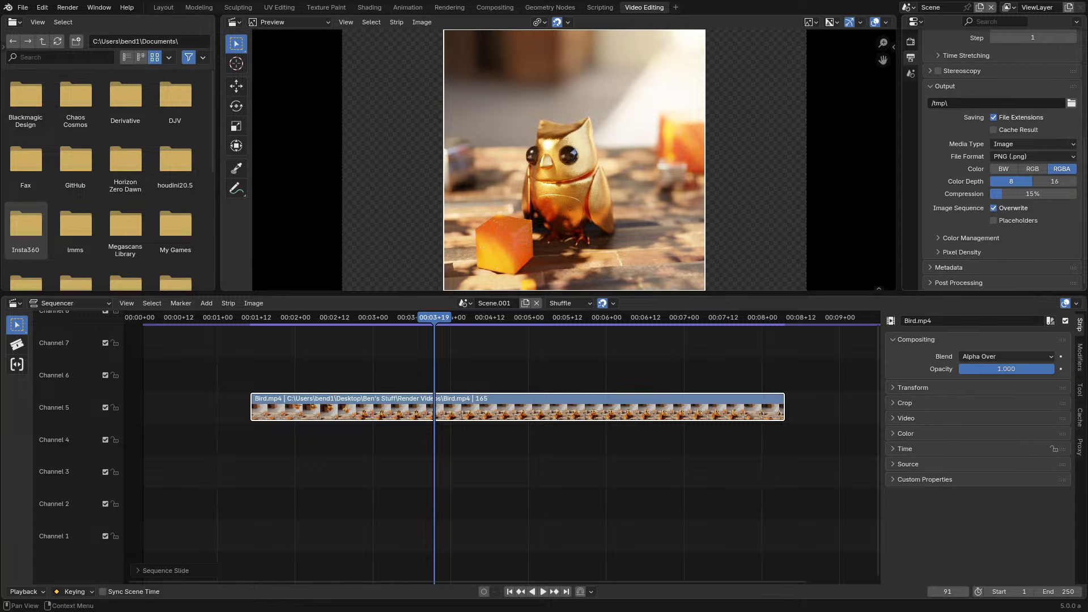
click(964, 282)
scroll(982, 219, down, 3)
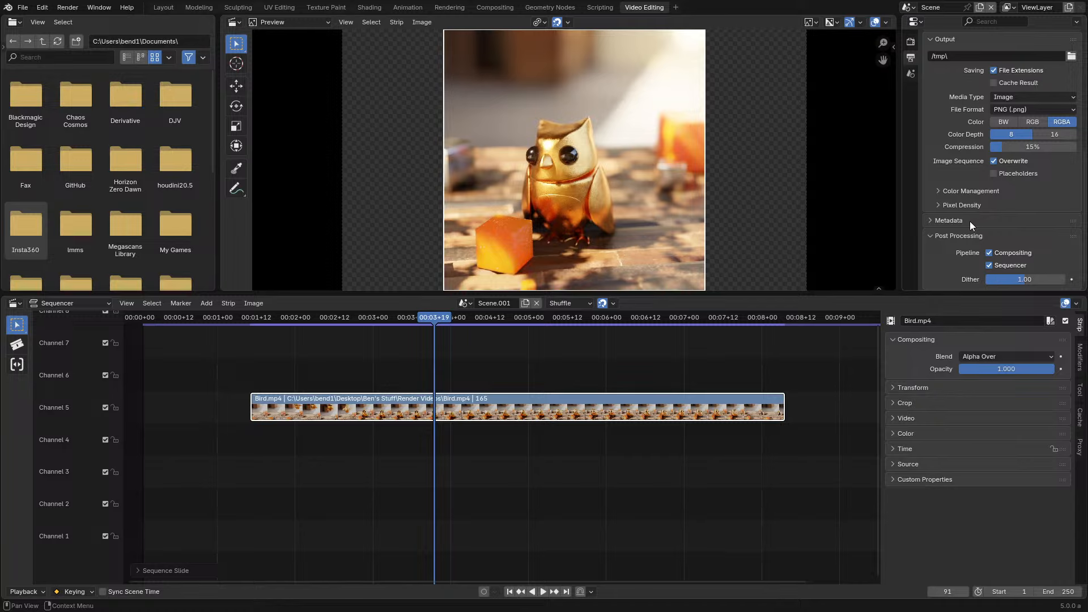
click(971, 221)
scroll(970, 221, down, 5)
scroll(971, 221, down, 5)
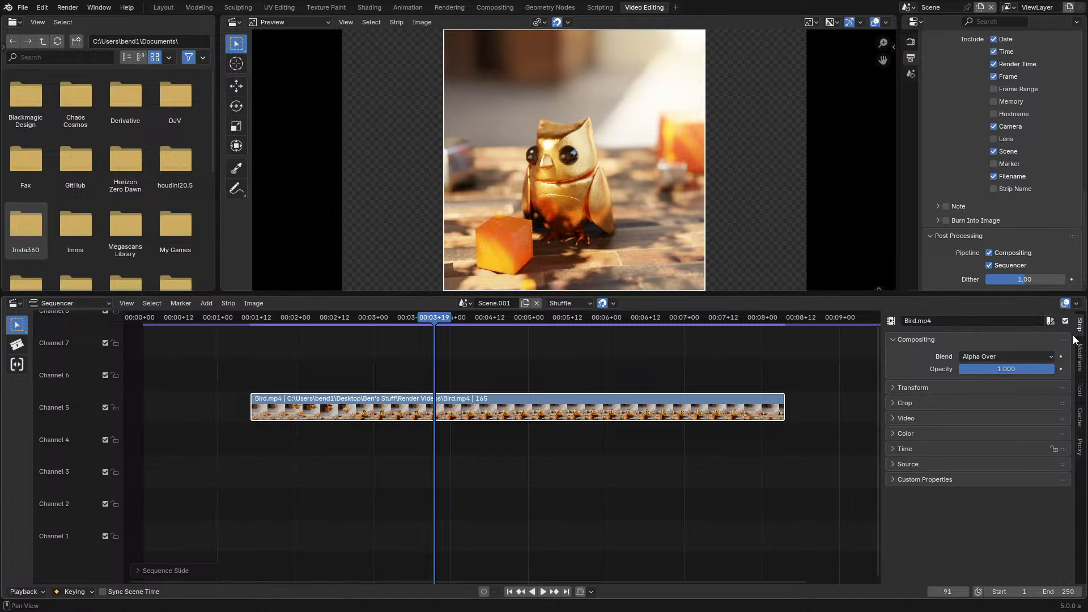
Add a Compositor modifier with a new node group to the Bird.mp4 strip and scrub the playhead to frame 109
click(1080, 356)
click(991, 339)
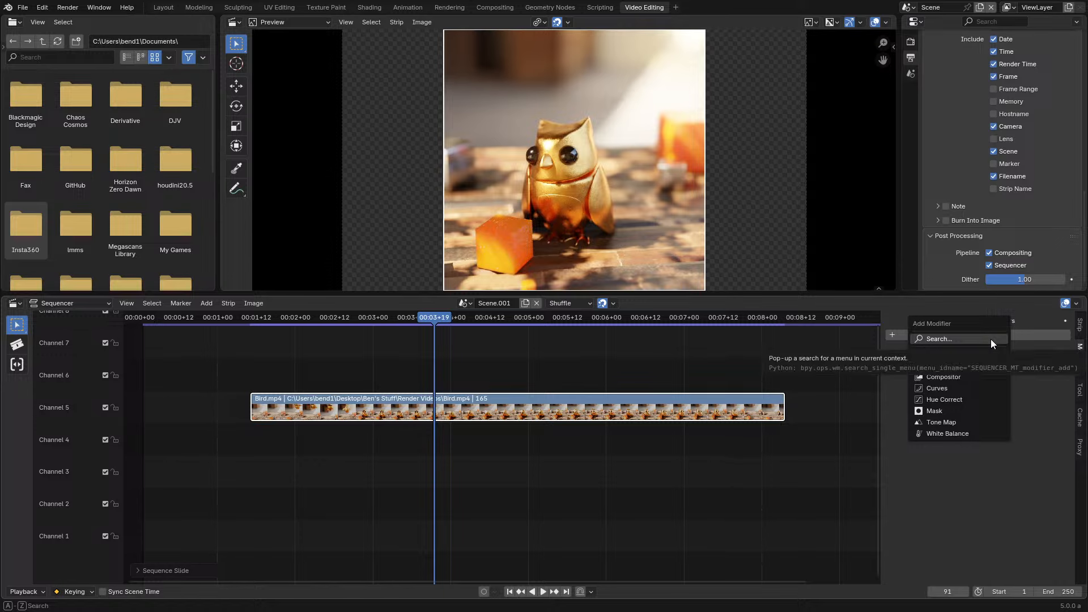
click(962, 376)
click(965, 371)
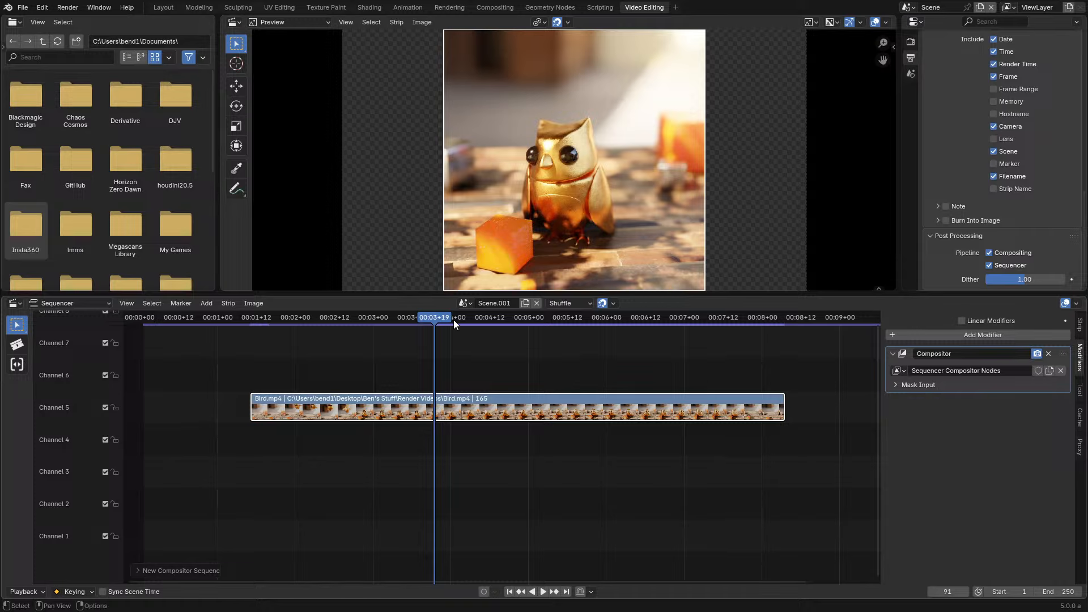
drag(391, 315, 493, 316)
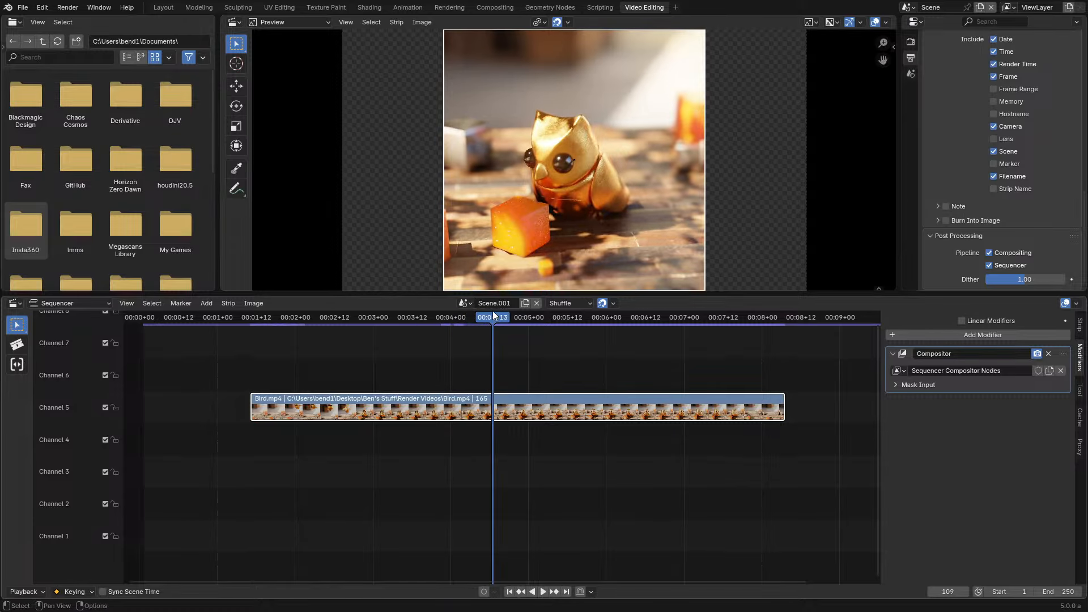
Turn the file browser area into a Compositor editor showing the Sequencer node tree
click(20, 23)
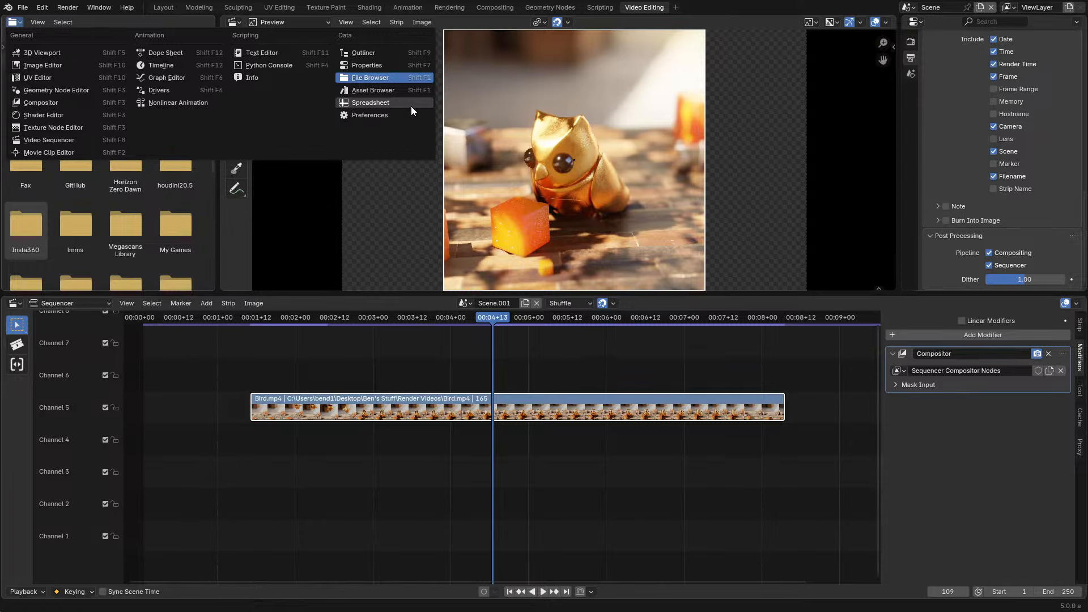
click(66, 100)
key(n)
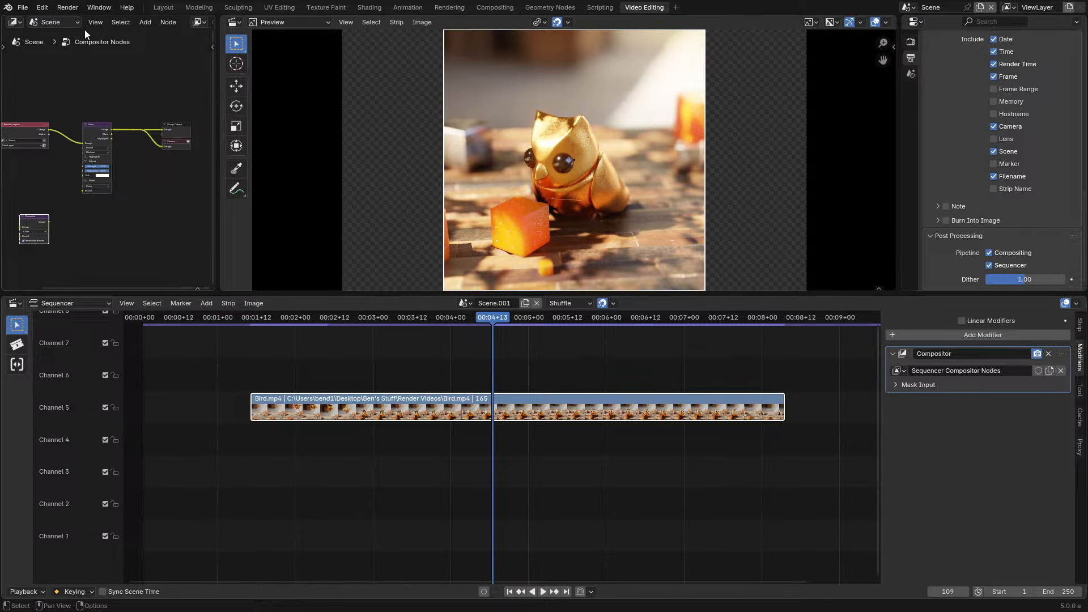
click(56, 21)
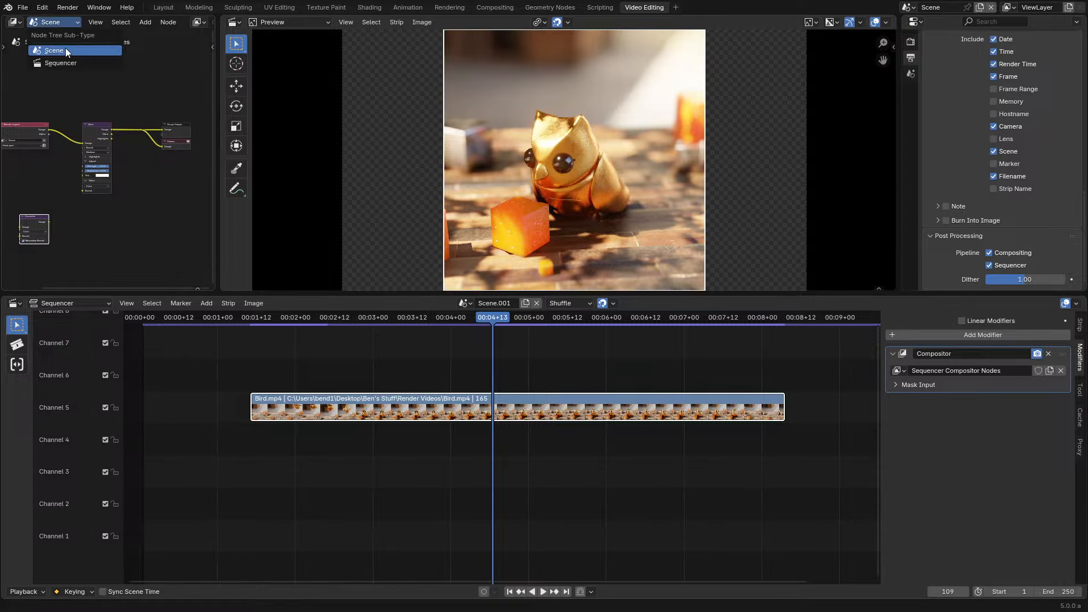
click(67, 63)
scroll(90, 128, up, 4)
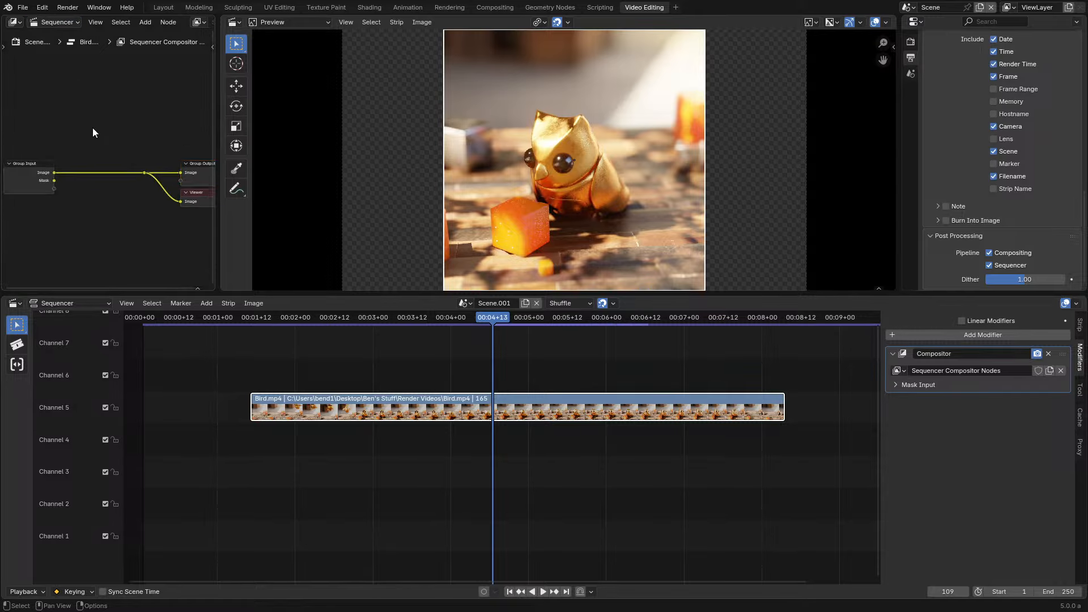
Maximize the node editor and move the Group Input node away from the output nodes along X
key(ctrl+space)
click(301, 357)
scroll(483, 235, down, 1)
key(g)
key(x)
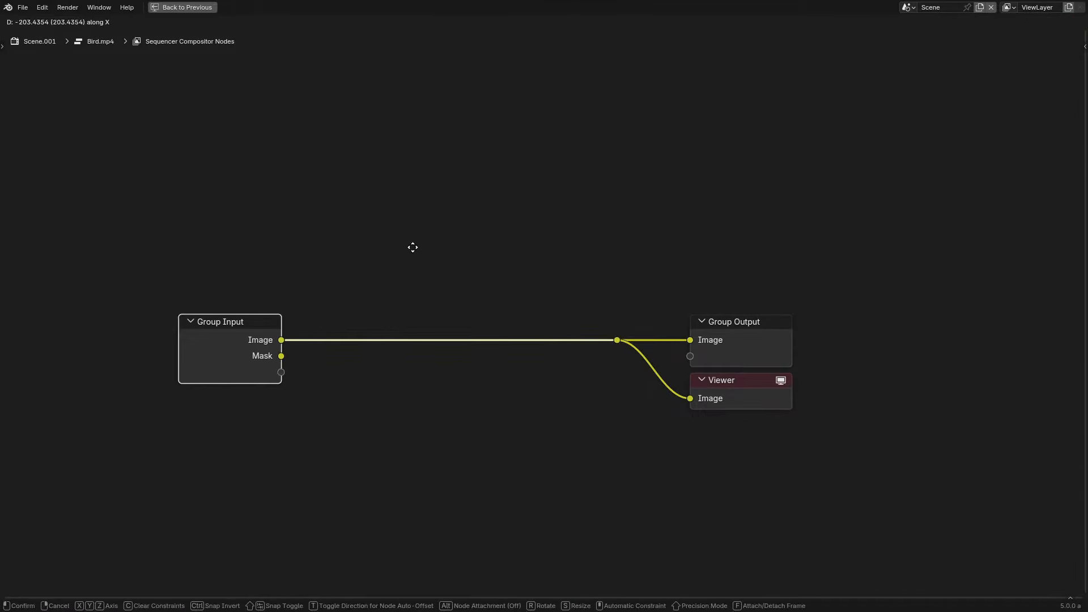
click(258, 244)
Insert a Bloom Glare node on the link after Group Input and restore the full workspace layout
scroll(291, 241, down, 4)
middle_drag(291, 239, 434, 204)
scroll(434, 204, up, 6)
key(shift+a)
text(b)
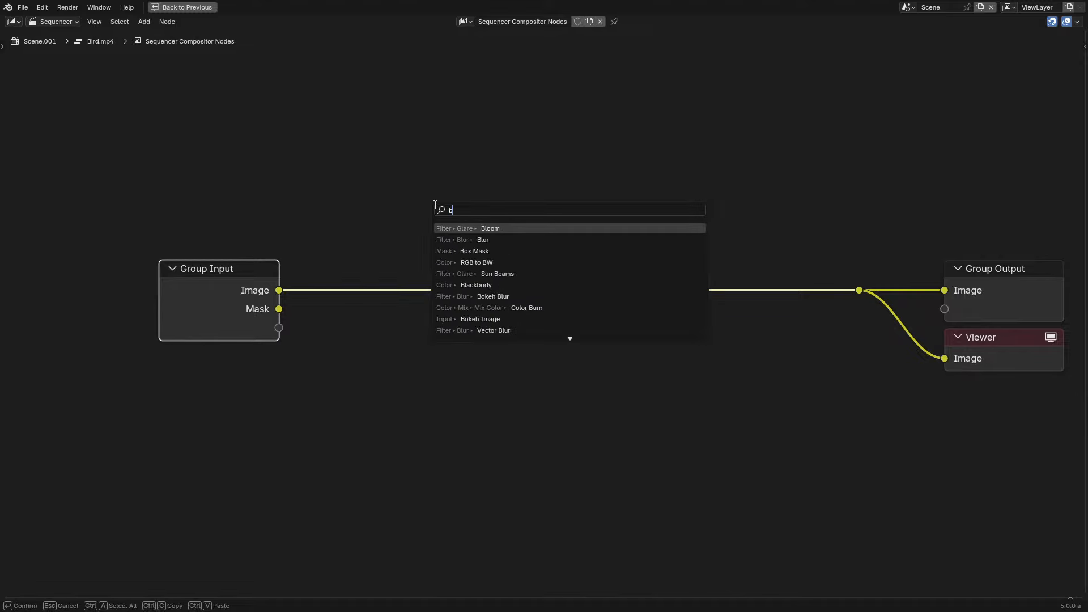
text(loo)
key(Return)
click(430, 234)
key(ctrl+space)
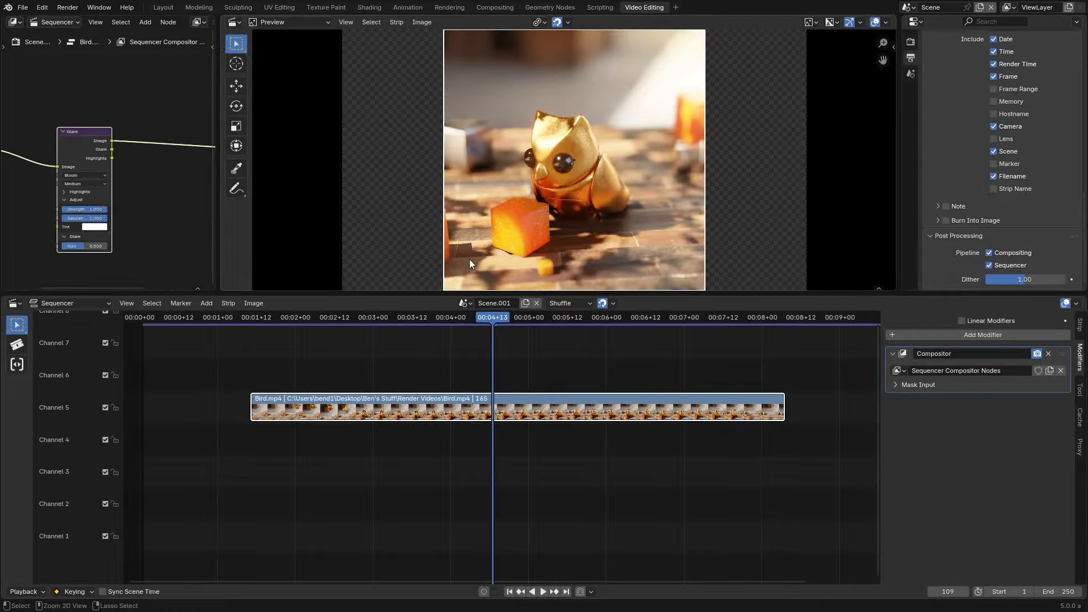
Look through the scene's render settings from Sampling down to Color Management
scroll(938, 106, up, 7)
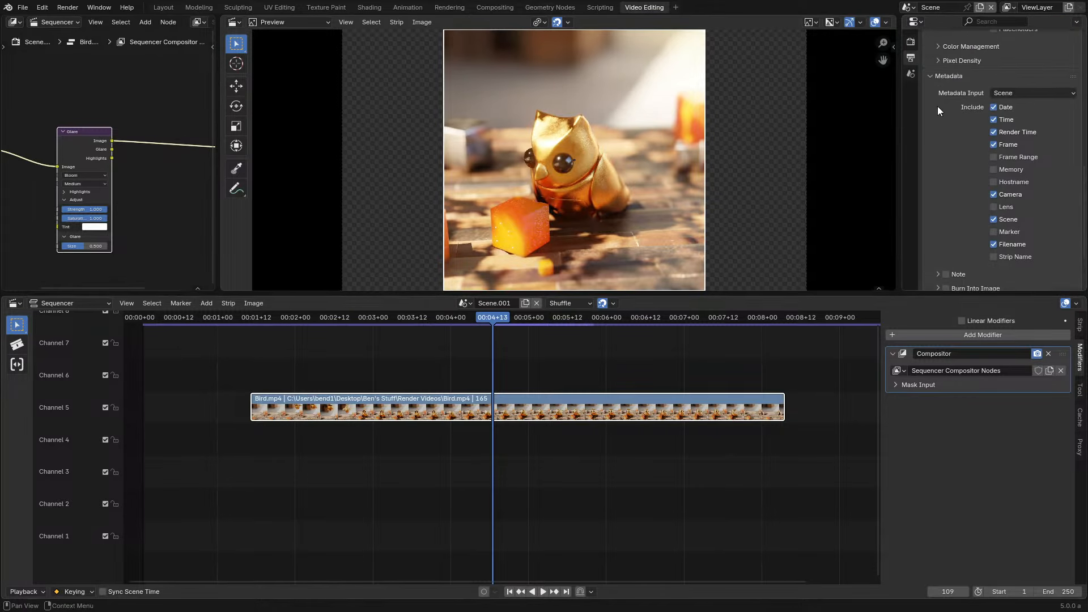
click(911, 44)
scroll(941, 102, up, 4)
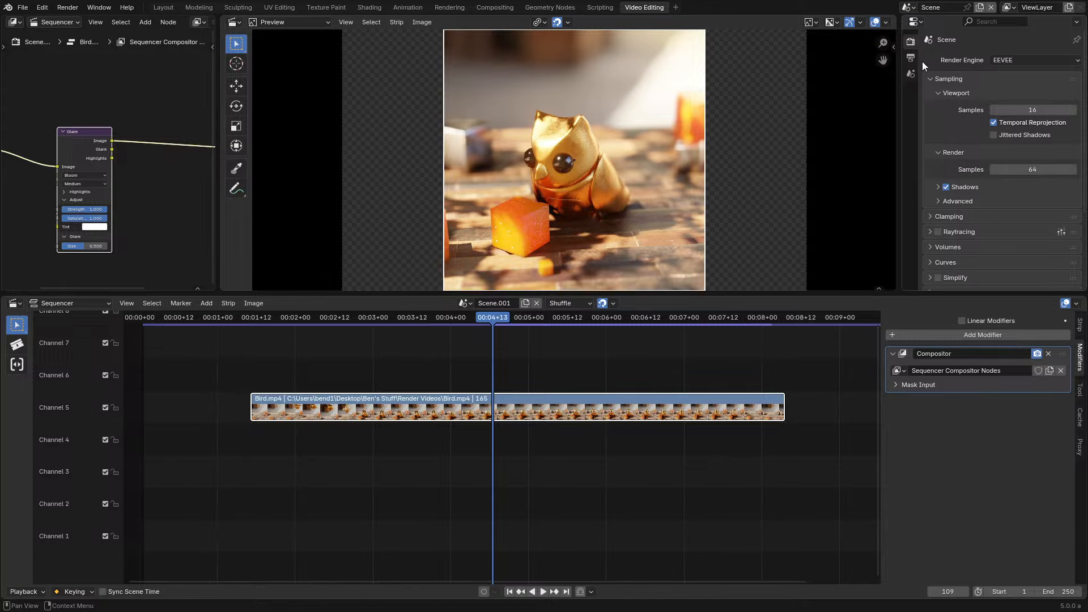
scroll(955, 186, down, 4)
scroll(849, 477, down, 1)
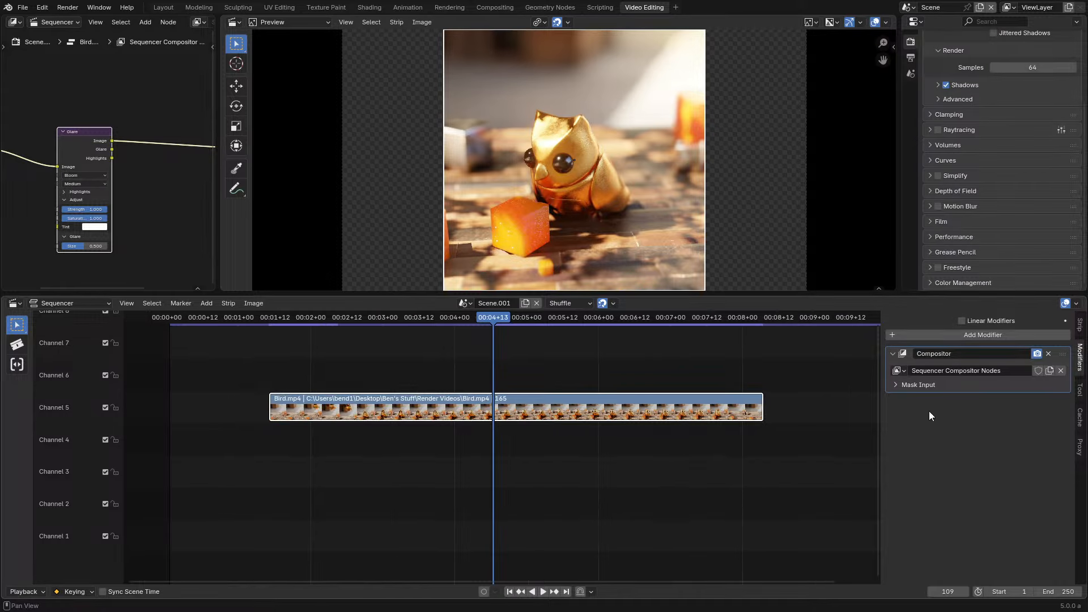
Set the Glare node's Highlights threshold to 0.000 and start playback of the strip
middle_drag(133, 195, 184, 179)
scroll(207, 176, up, 1)
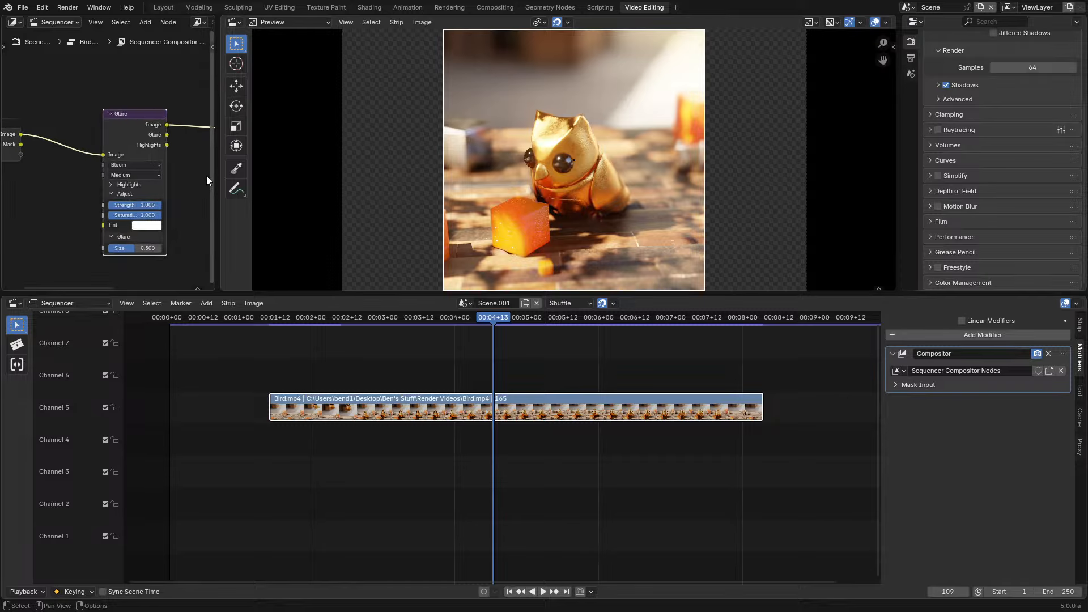
scroll(206, 177, up, 2)
middle_drag(150, 238, 118, 183)
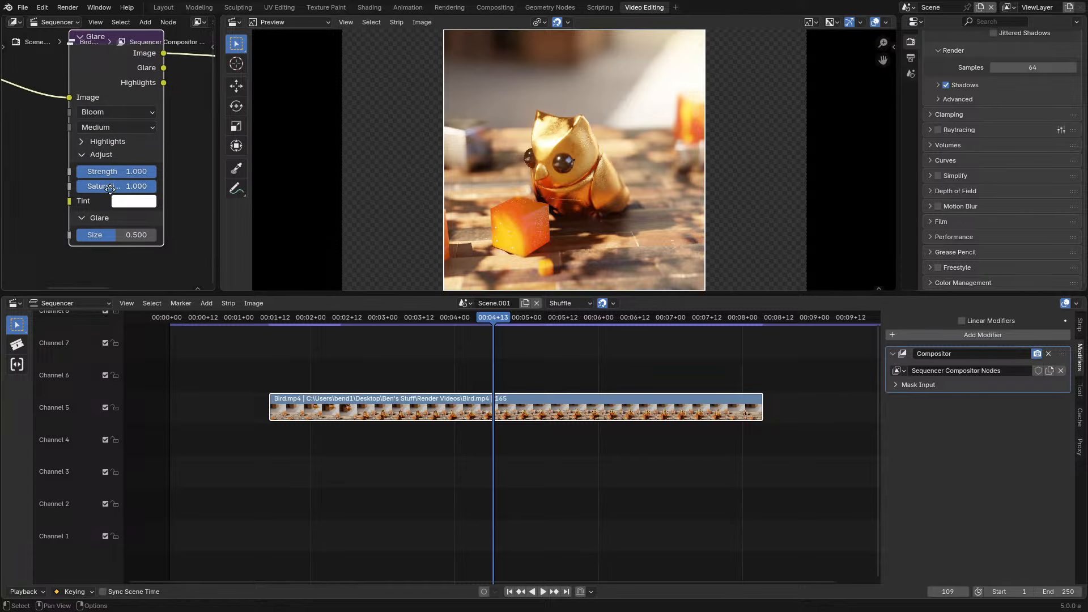
click(111, 137)
drag(119, 155, 131, 156)
key(space)
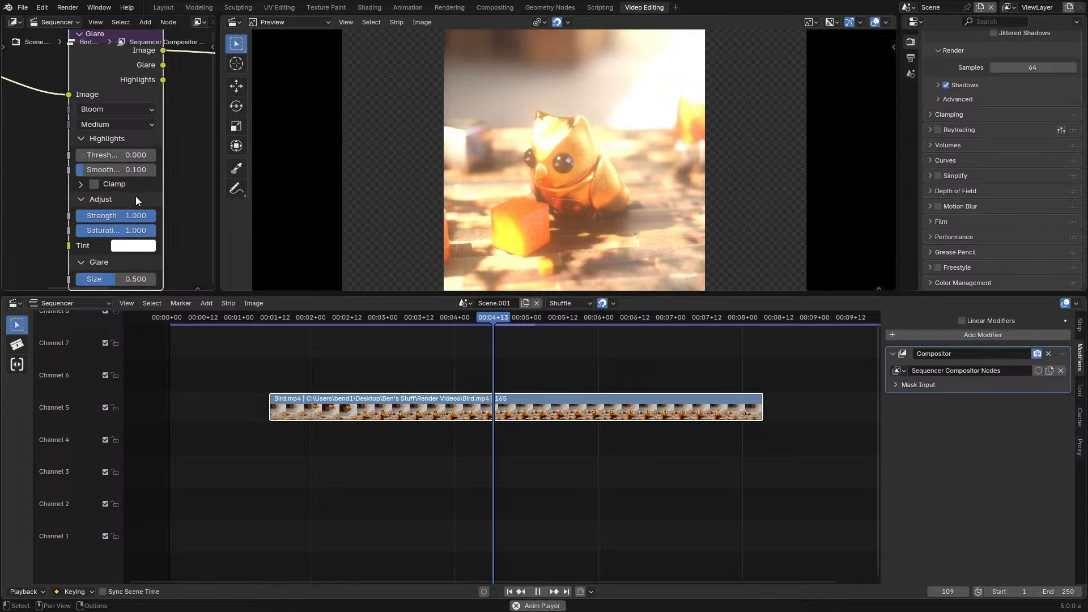
Scrub the playhead to frame 78 and check the node editor's sidebar for the compositor's Performance device option
drag(492, 318, 400, 318)
key(n)
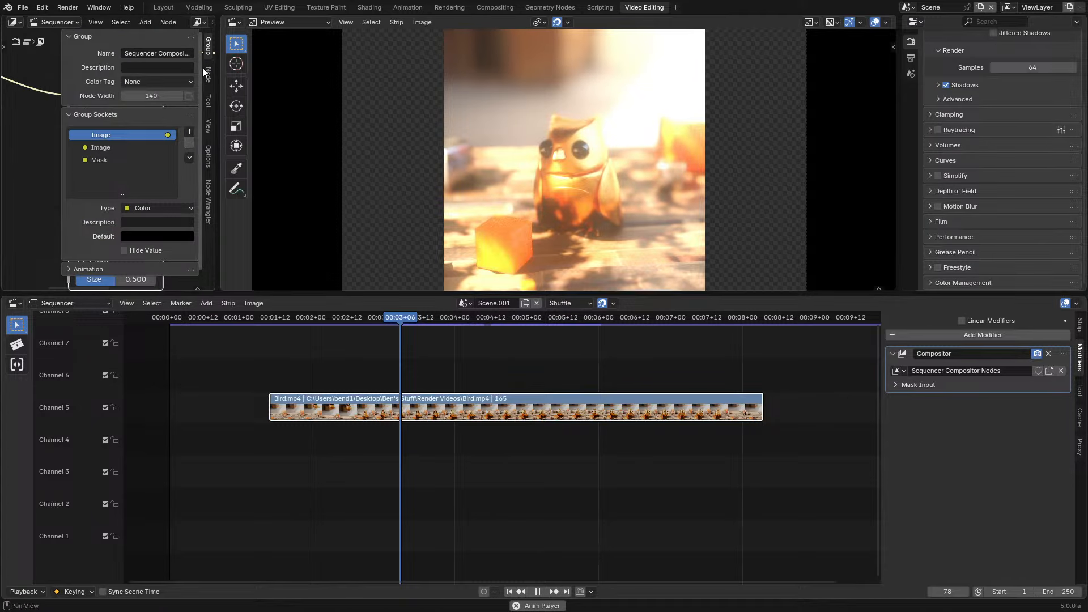
click(207, 74)
click(208, 100)
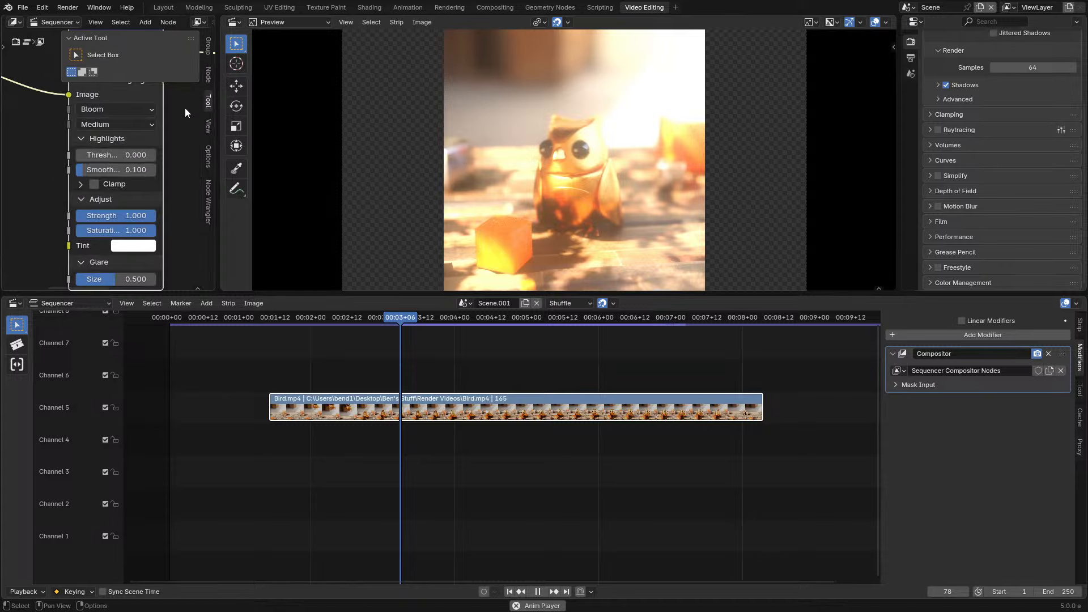
click(209, 127)
click(209, 152)
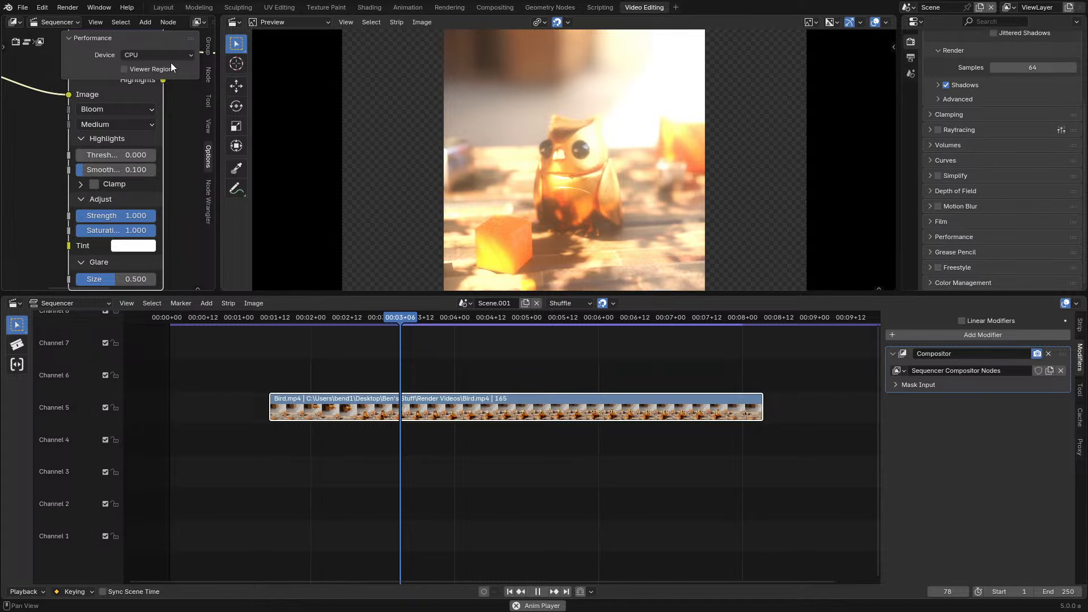
key(n)
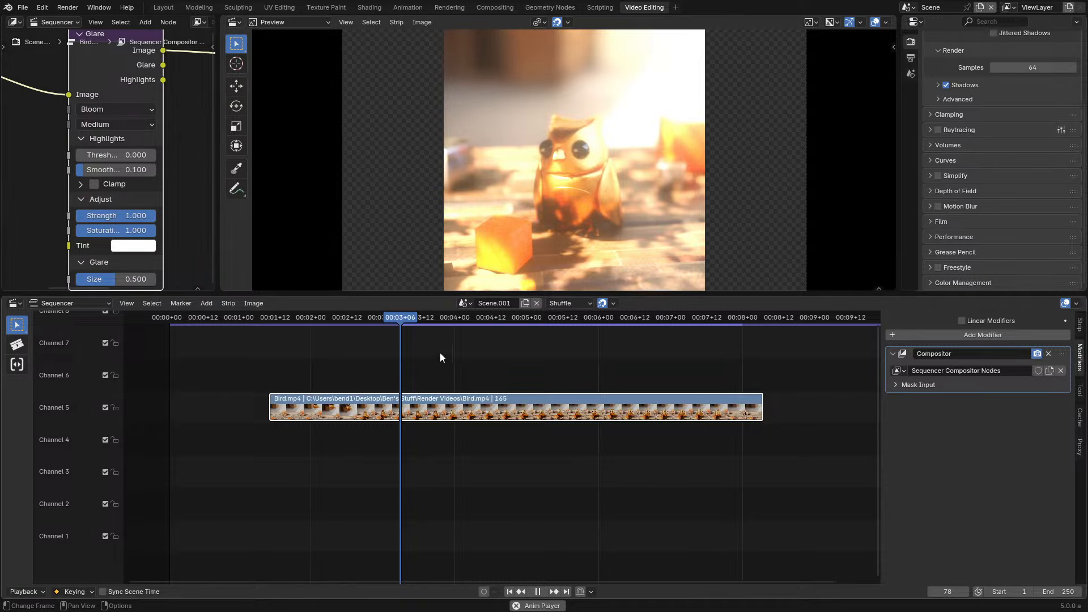
Show the sequencer's Cache Settings and replay the strip from about 00:02+00
click(1079, 387)
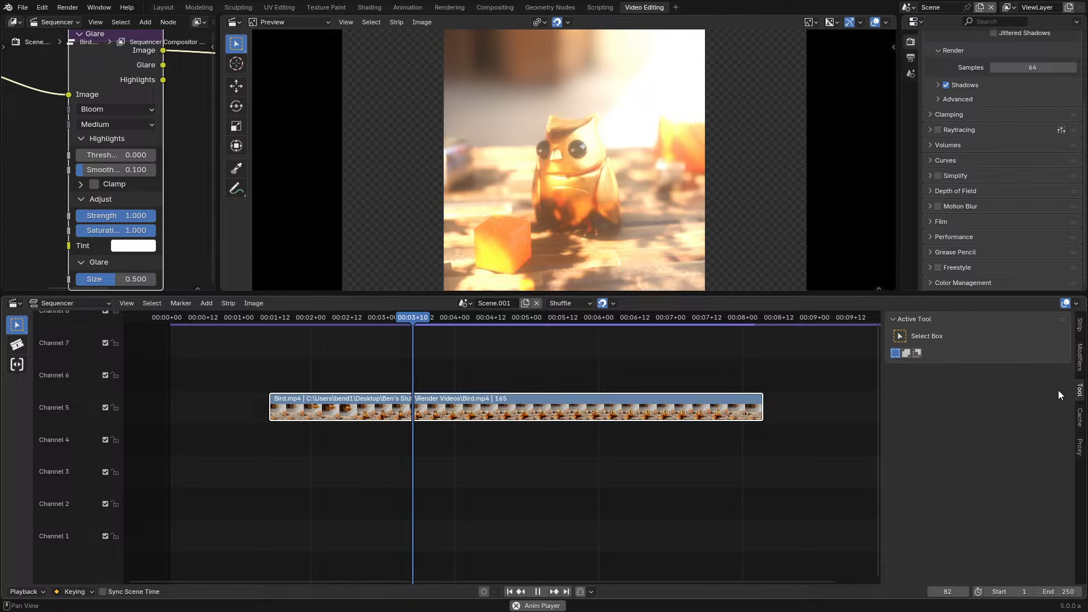
click(1079, 417)
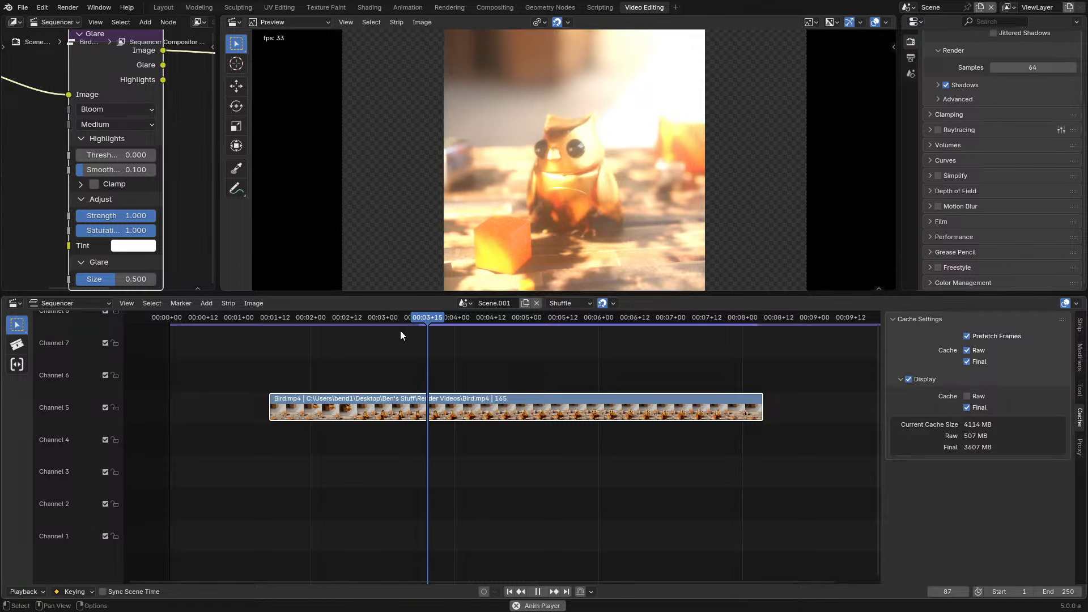
click(311, 318)
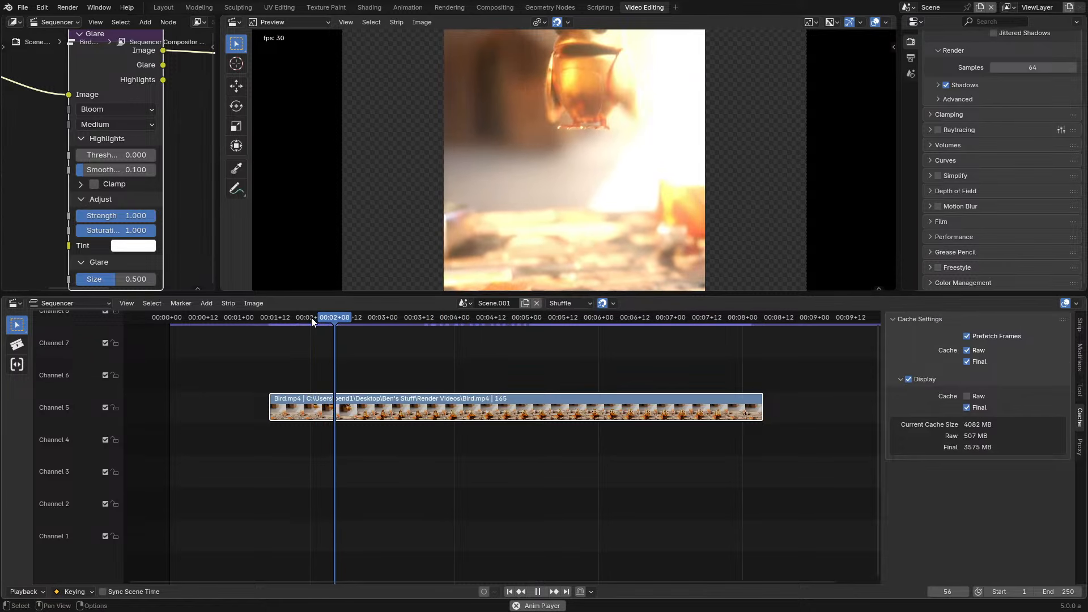
Stop playback, scrub the playhead to frame 77 and replay the strip up to about frame 138
key(space)
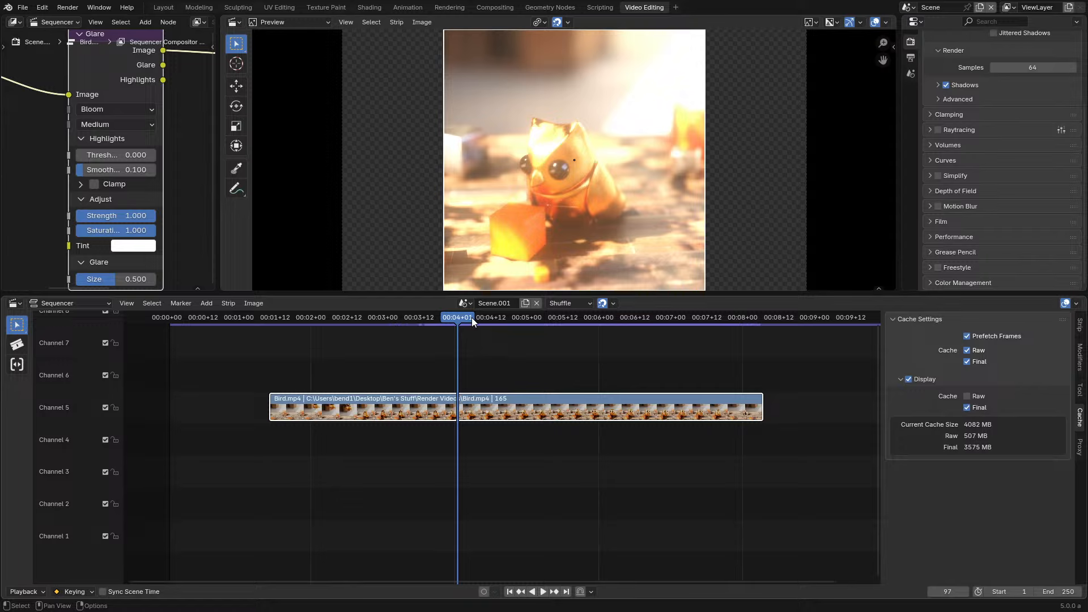
drag(471, 318, 396, 351)
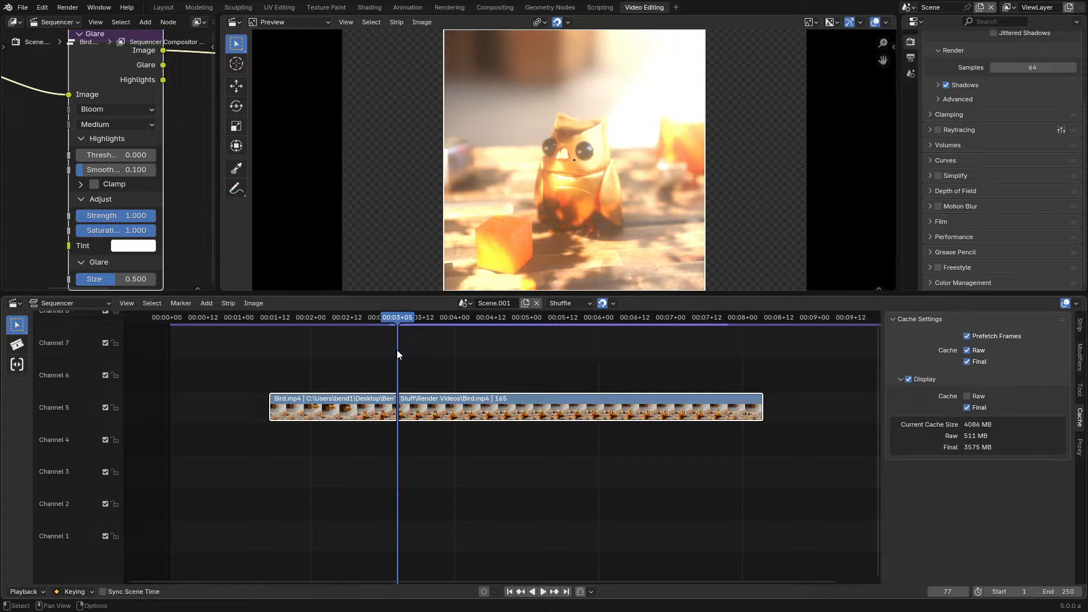
key(space)
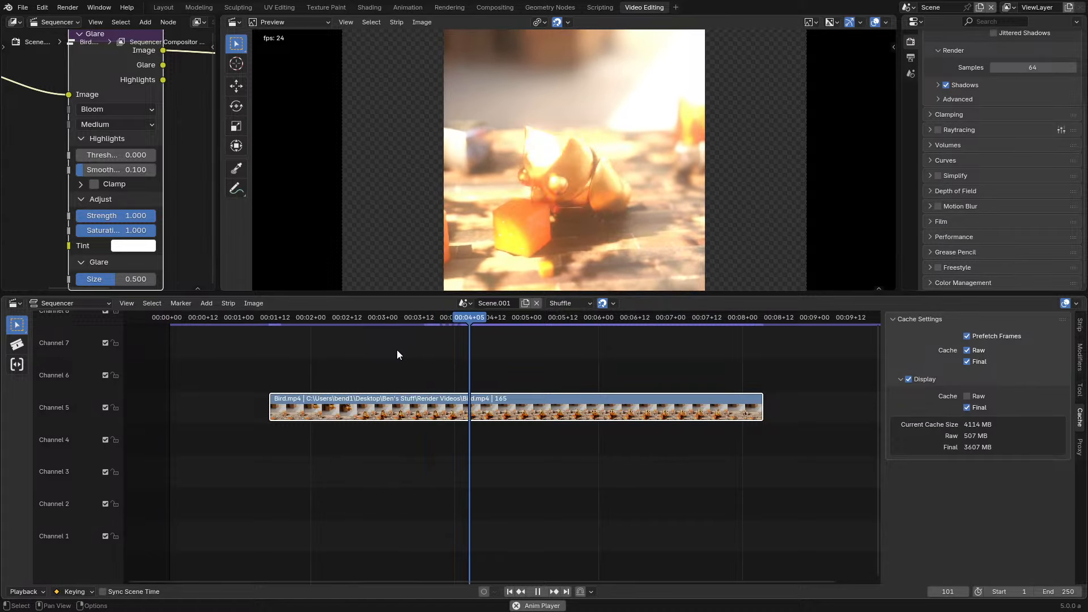
key(space)
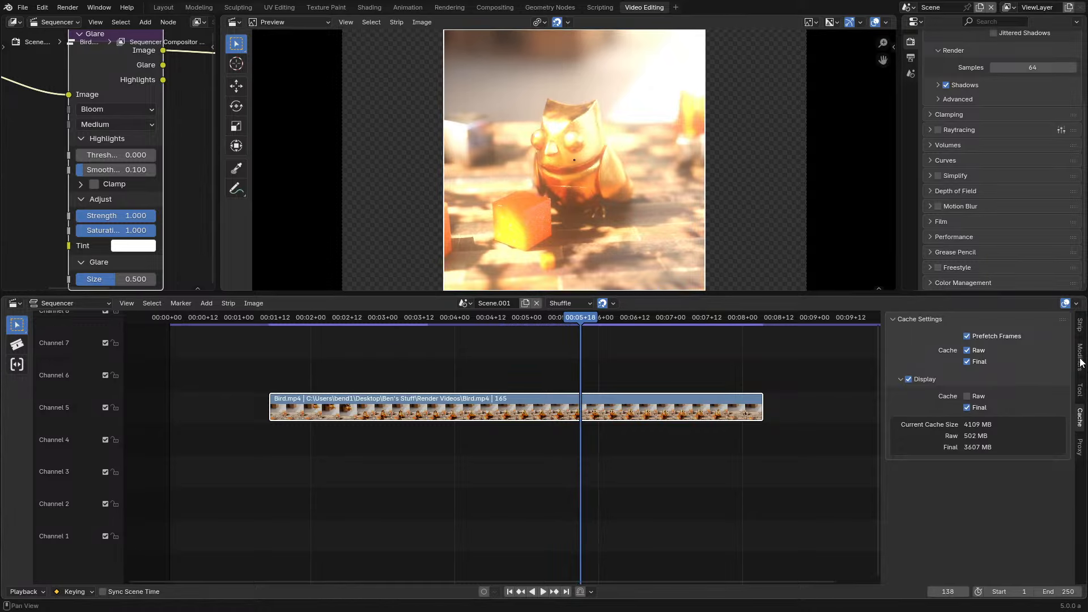
Check the Bird.mp4 strip's general properties and show its Compositor modifier settings
click(1081, 357)
click(1080, 390)
click(1080, 327)
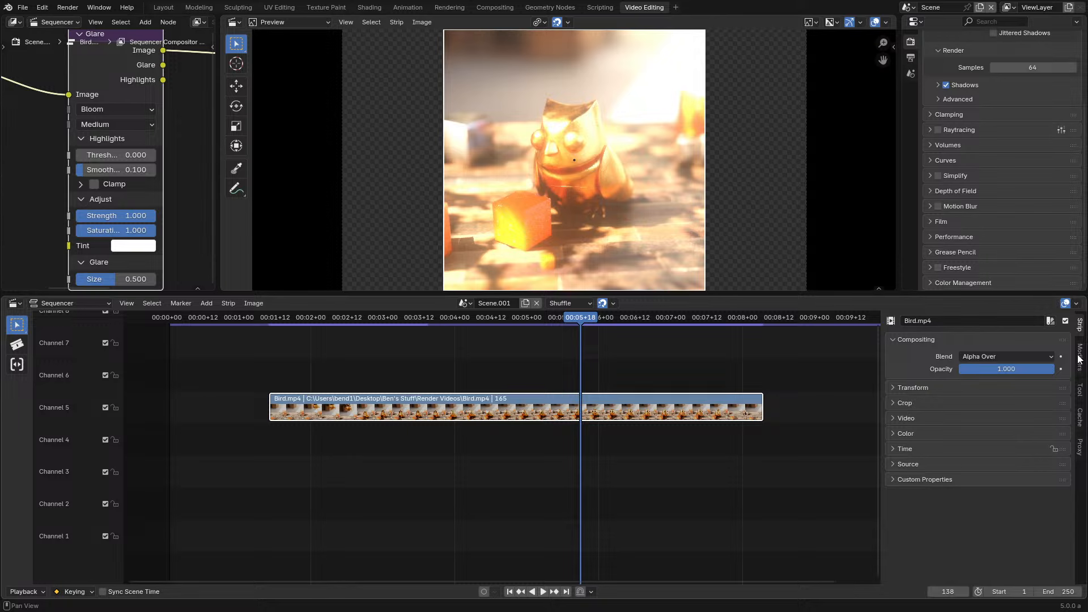
click(1079, 357)
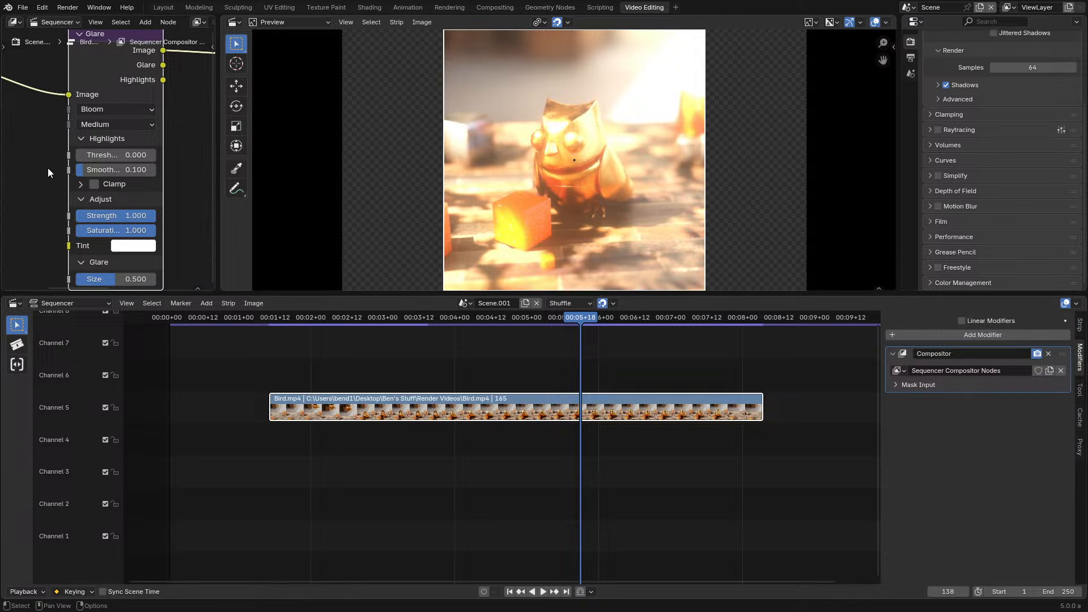
middle_drag(79, 82, 135, 150)
key(shift+a)
text(hu)
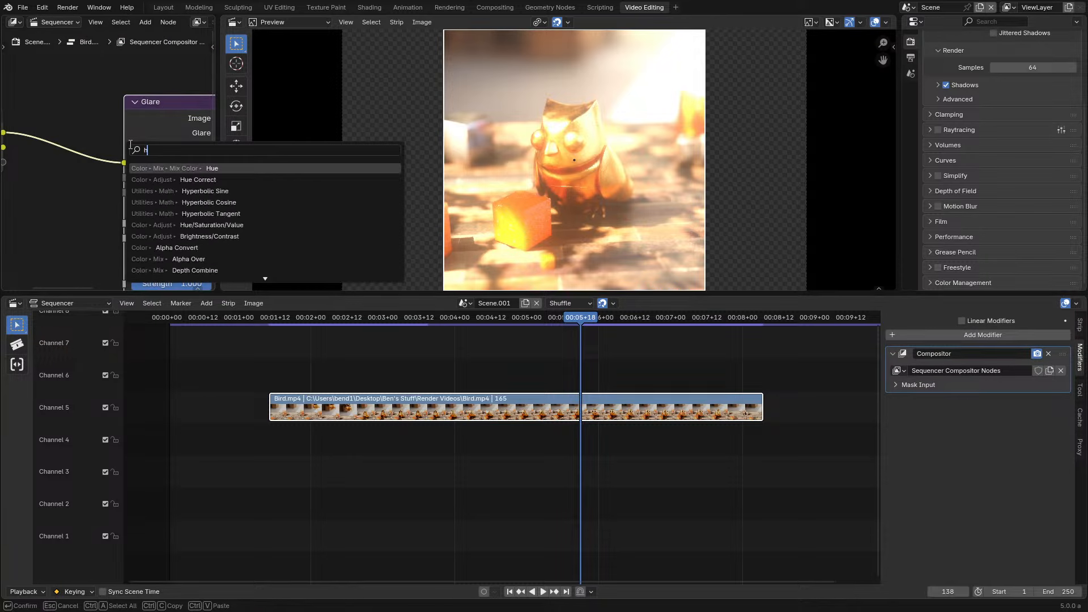
click(189, 168)
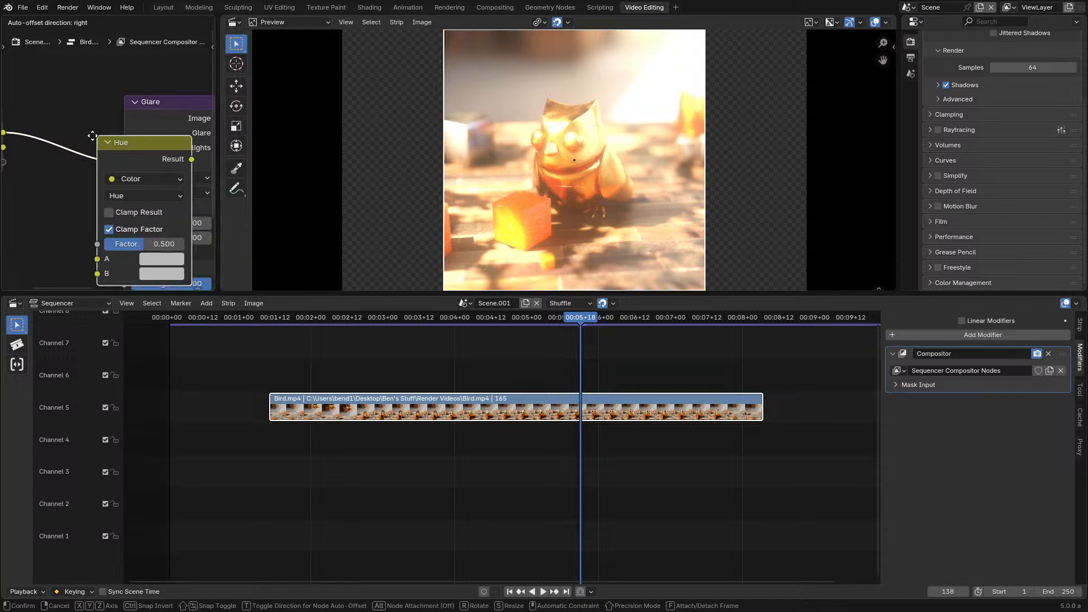
click(96, 165)
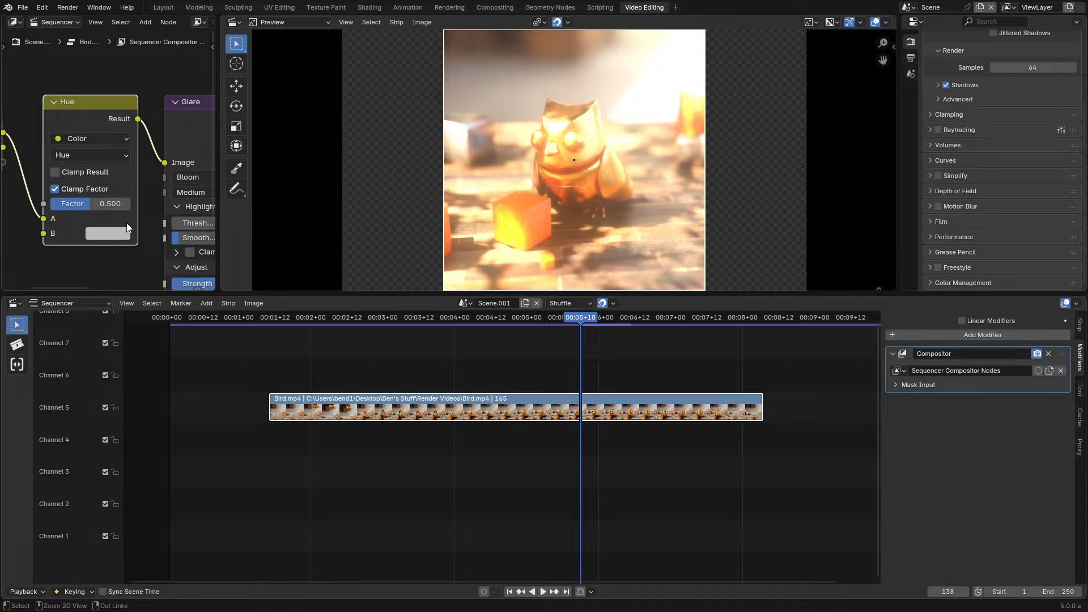
middle_drag(110, 225, 121, 164)
key(ctrl+x)
Insert a Hue/Saturation/Value node between the Group Input and Glare nodes
key(shift+a)
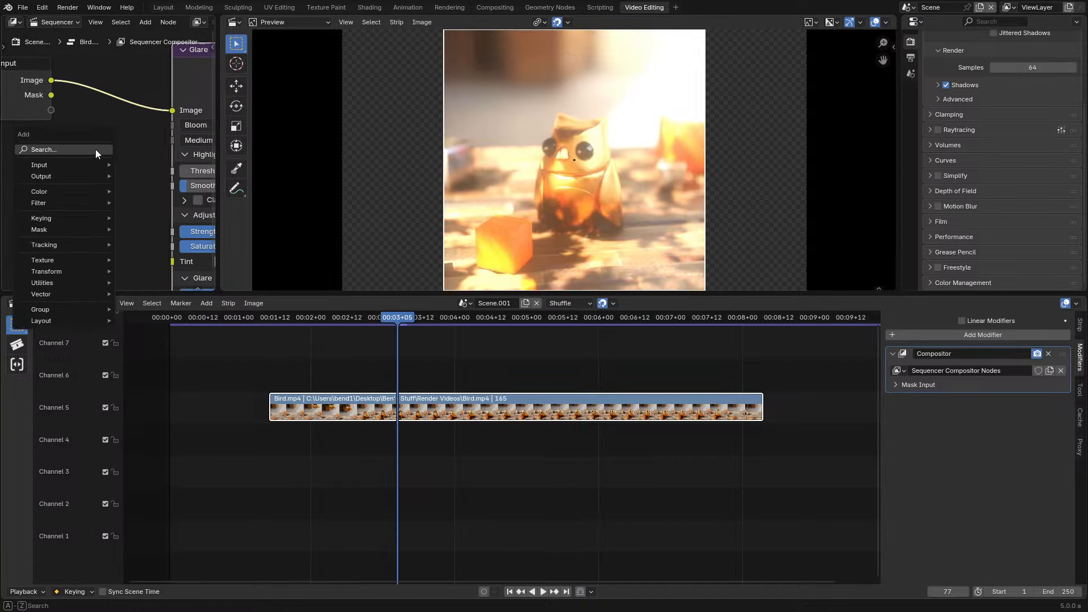
click(95, 148)
text(hs)
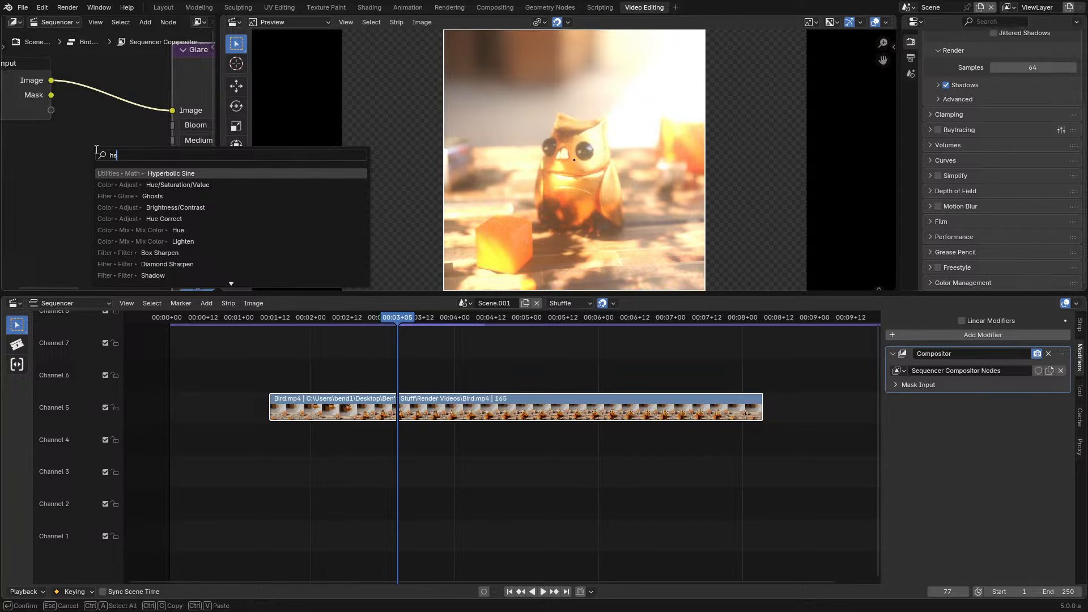
key(BackSpace)
text(ue)
key(Down)
key(Down)
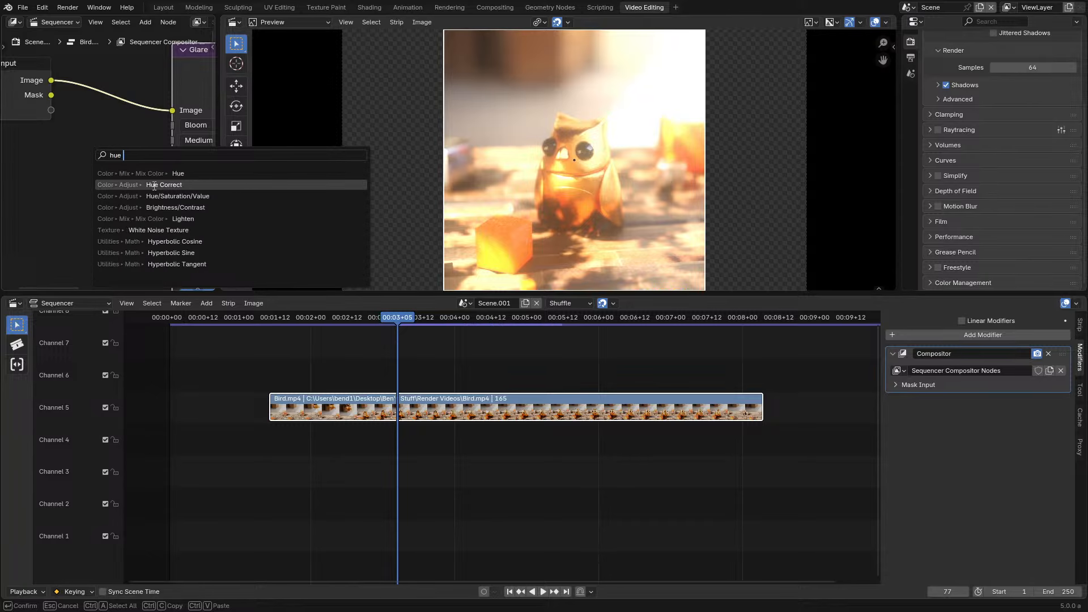
key(Return)
click(131, 123)
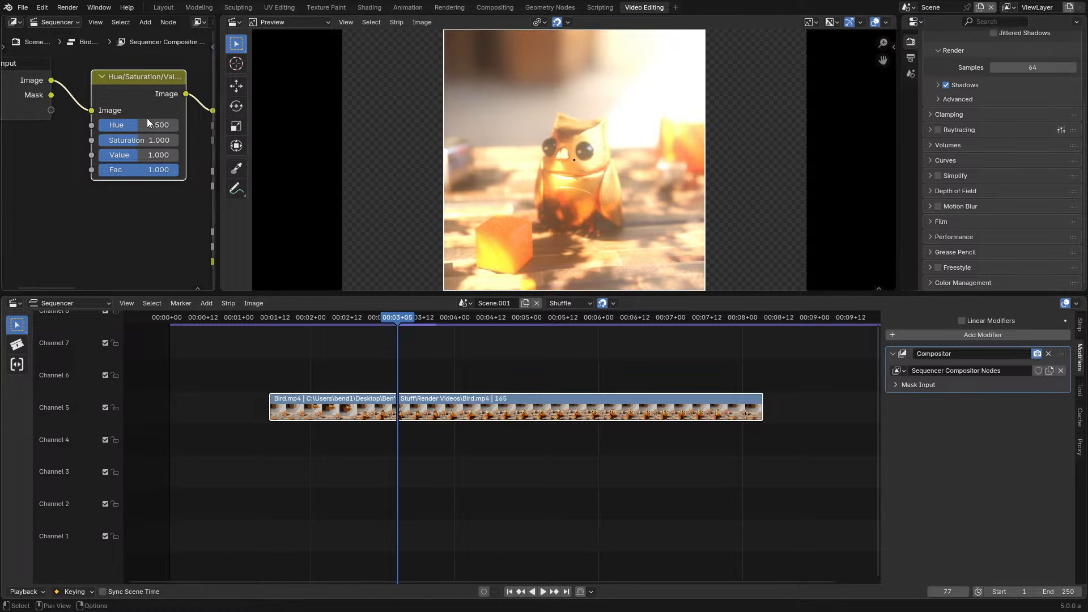
Try adjusting the hue and saturation of the Hue/Saturation/Value node
mouse_move(131, 123)
mouse_down()
mouse_move(110, 123)
mouse_move(126, 124)
mouse_move(129, 140)
mouse_up()
right_click(125, 124)
right_click(130, 140)
click(993, 335)
scroll(124, 110, down, 3)
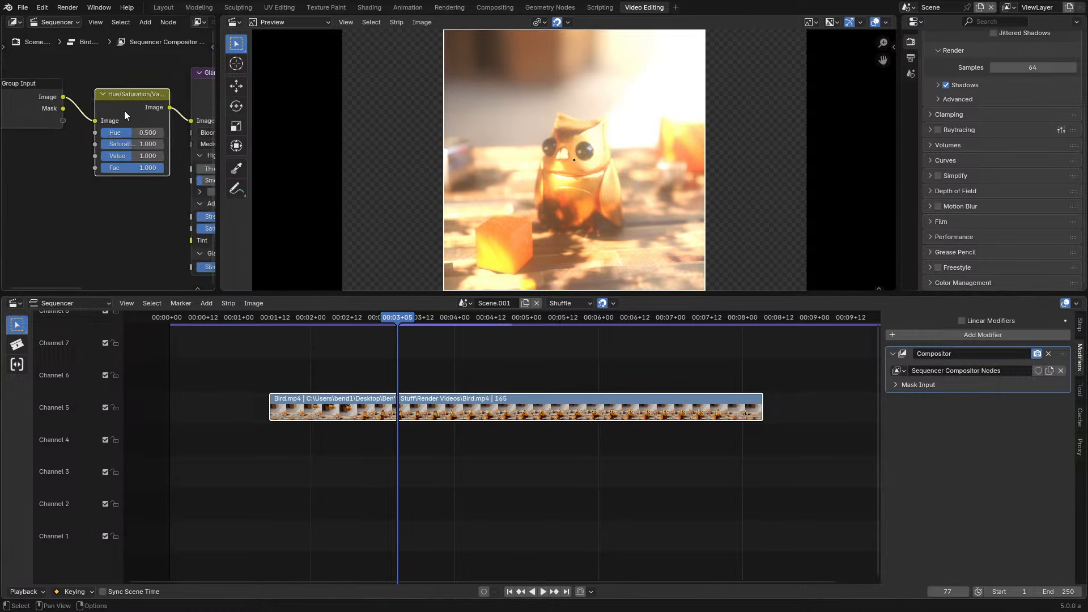
Try linking the Group Input's Image output straight to the Glare node in the enlarged node editor, and undo it
middle_drag(122, 142, 212, 177)
key(ctrl+space)
middle_drag(396, 221, 413, 138)
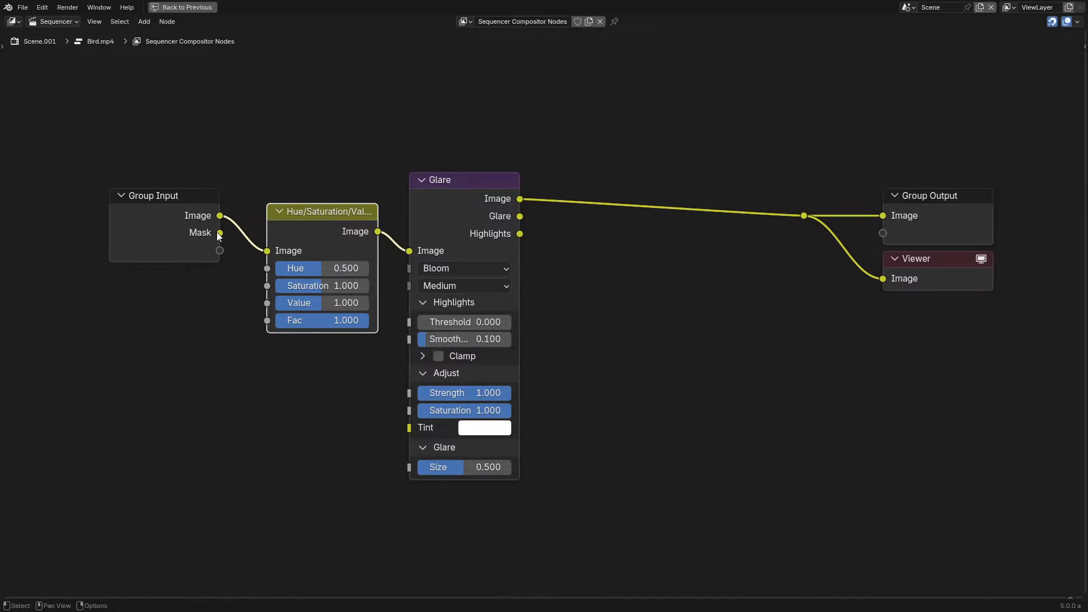
drag(220, 216, 411, 251)
key(ctrl+z)
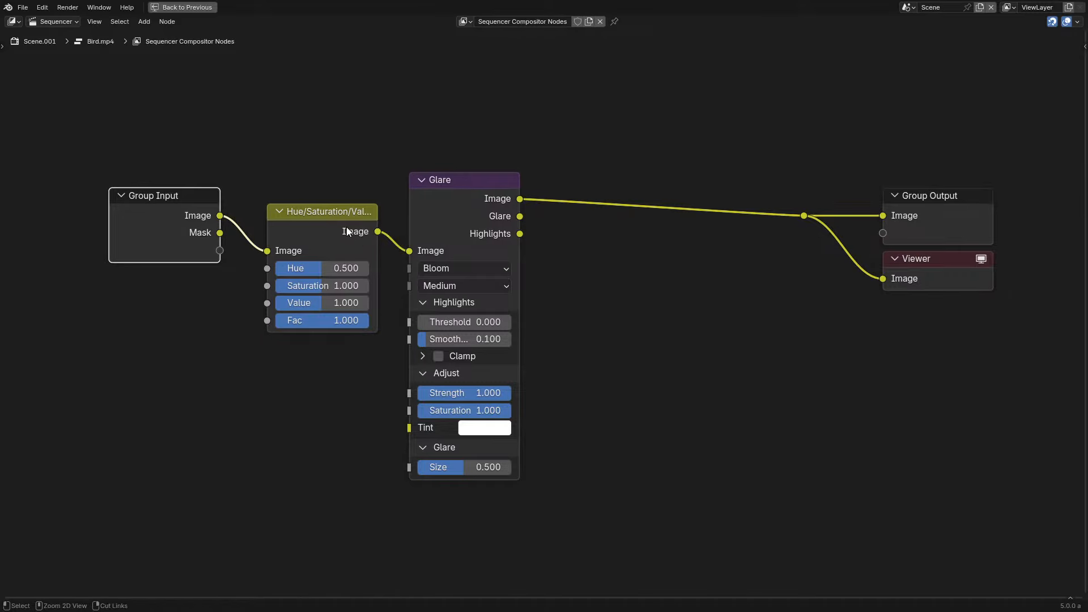
key(ctrl+space)
Try lowering the Glare node's strength and saturation together to 0.675
middle_drag(95, 209, 162, 203)
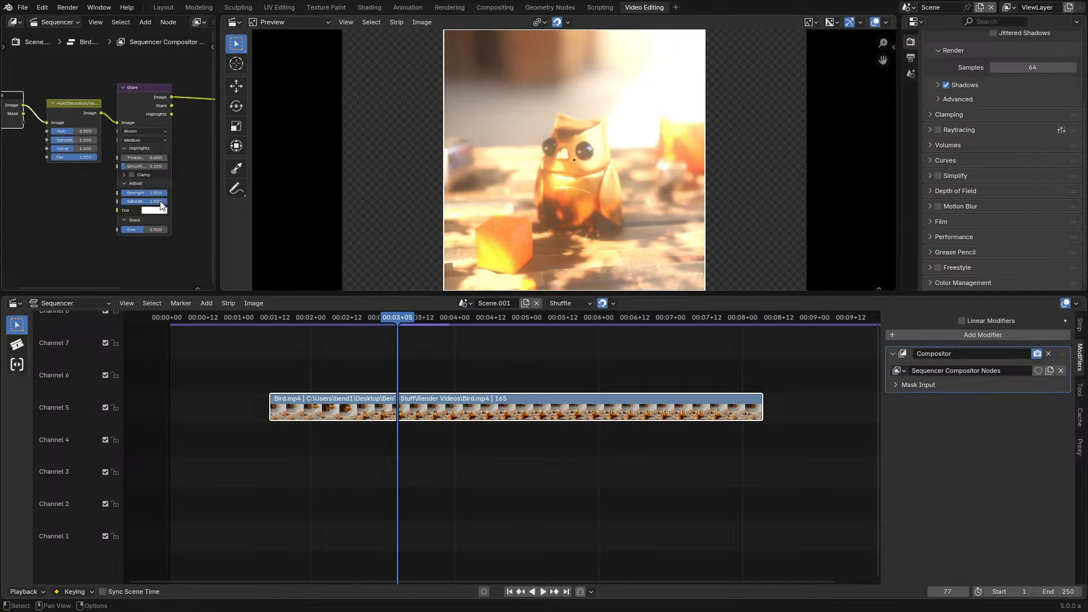
scroll(160, 203, up, 6)
drag(173, 212, 174, 212)
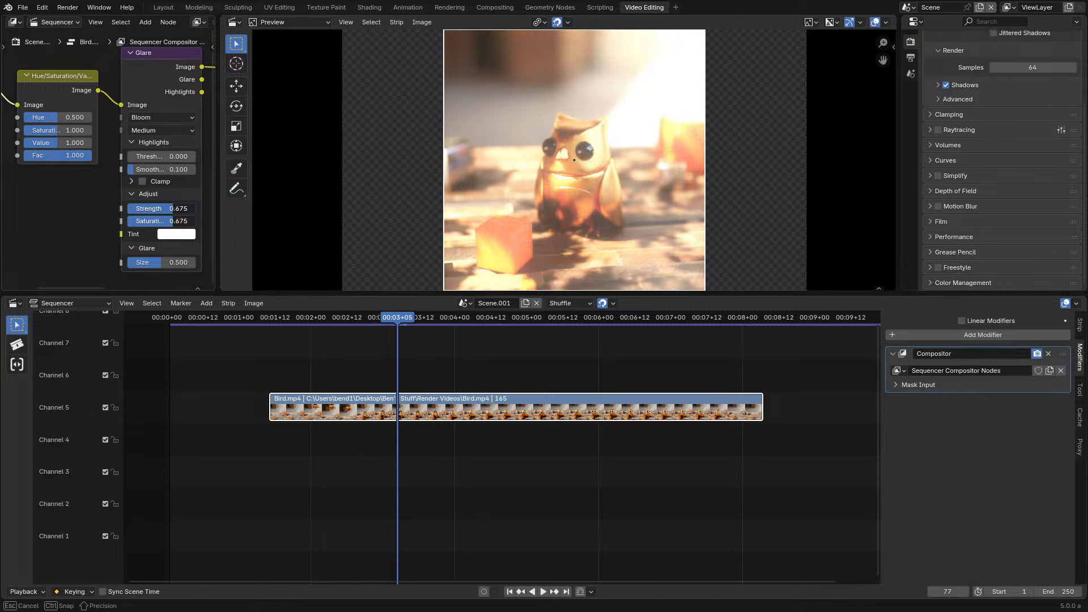
Set the glare type to Sun Beams and reroute the input image directly into the Glare node, bypassing Hue/Saturation/Value
click(148, 116)
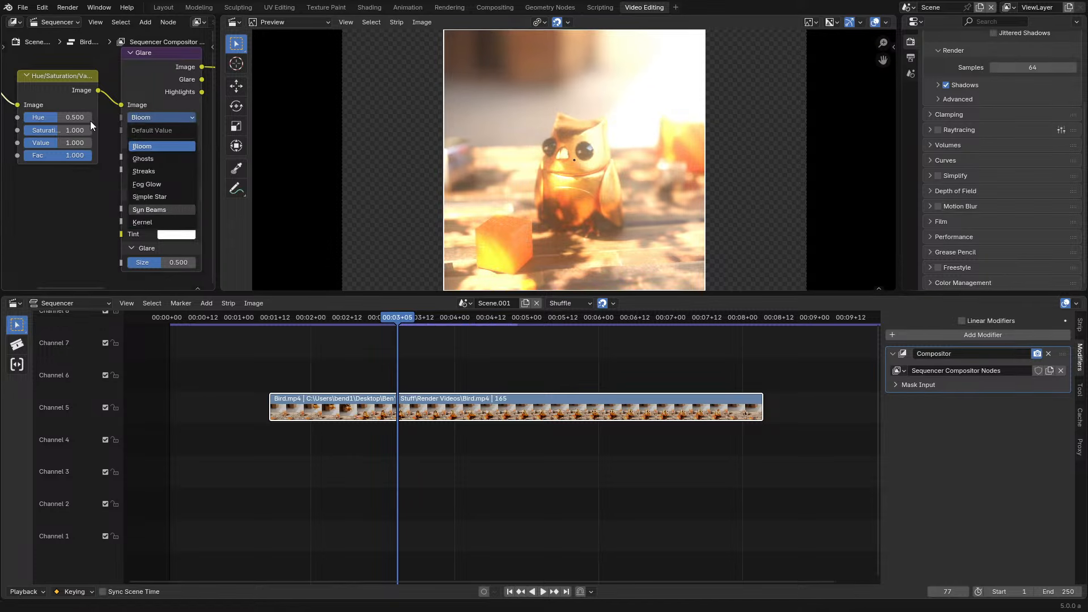
scroll(63, 114, down, 1)
drag(24, 109, 127, 110)
Play and scrub the clip back to frame 66 to examine the Sun Beams effect and its settings
drag(382, 320, 379, 314)
key(ctrl+shift+space)
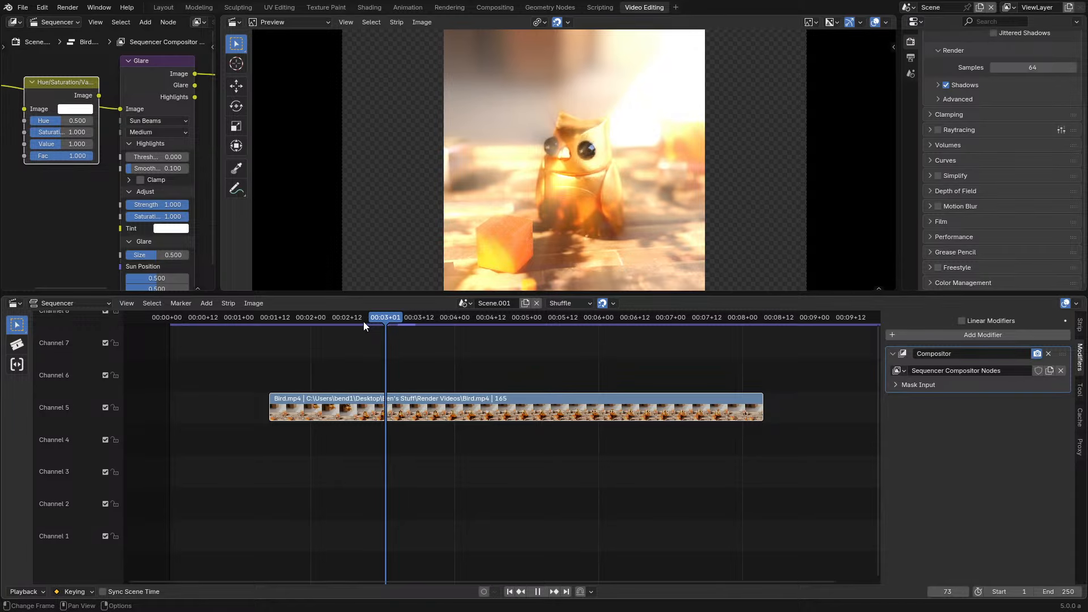
click(364, 322)
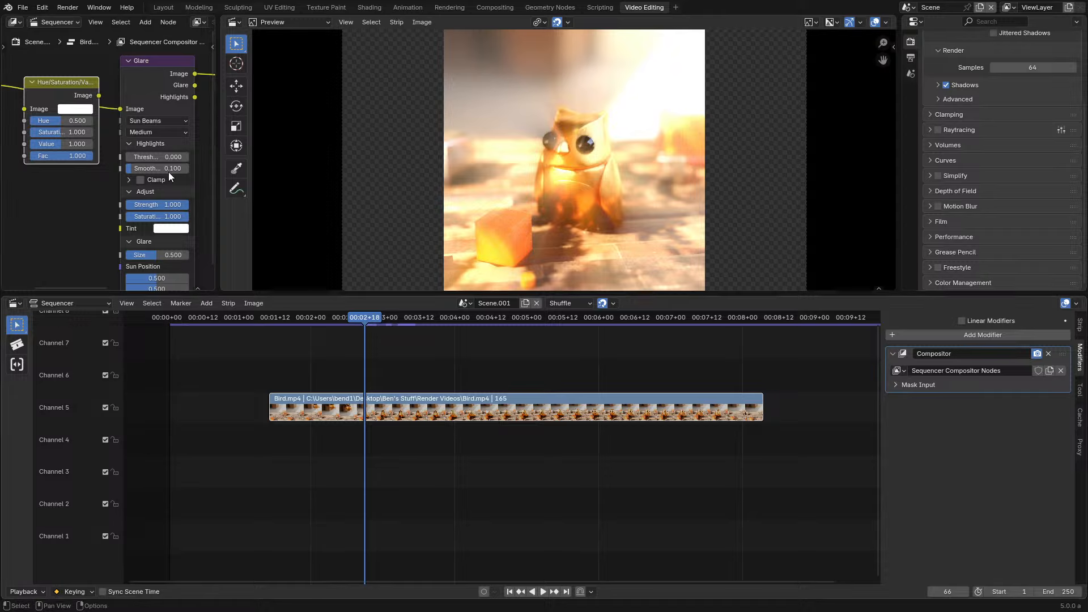
middle_drag(77, 225, 37, 181)
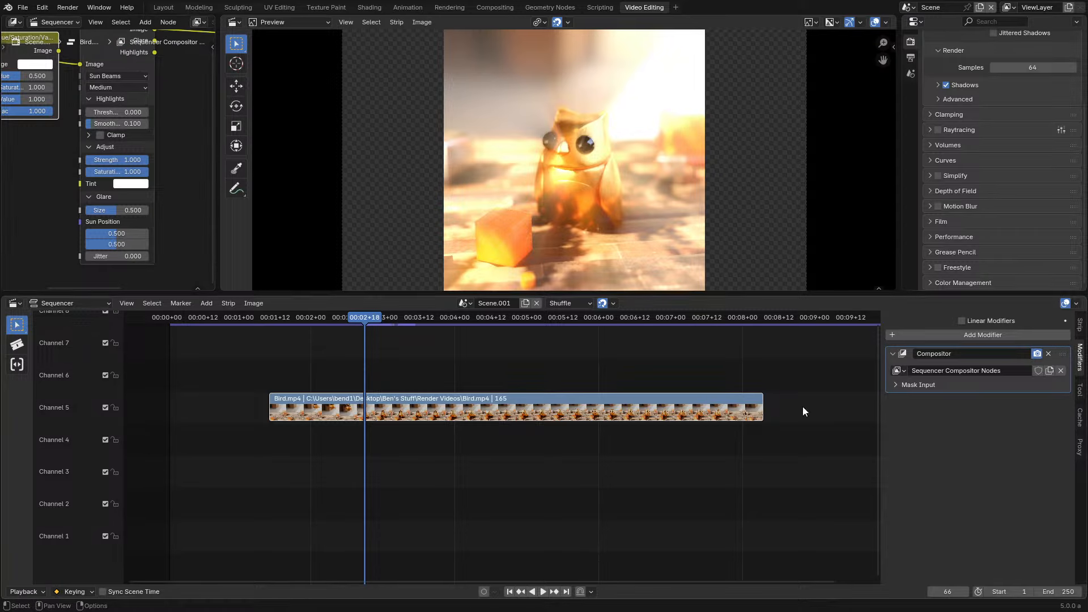
Examine the Bird.mp4 strip settings and the scene's color management, output and scene properties
click(1081, 390)
click(1079, 326)
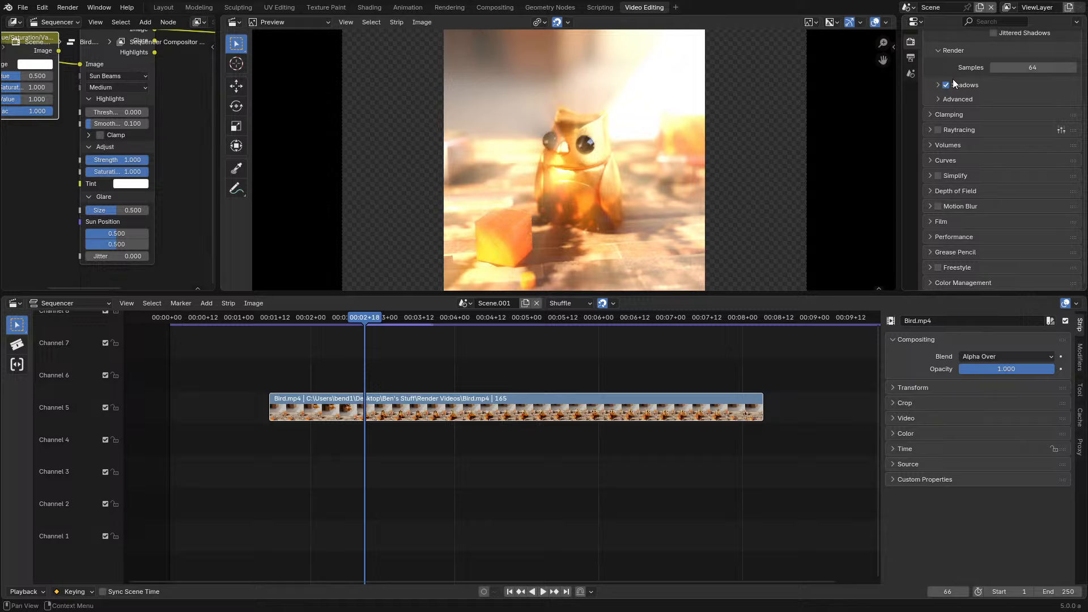
click(952, 283)
scroll(952, 261, down, 5)
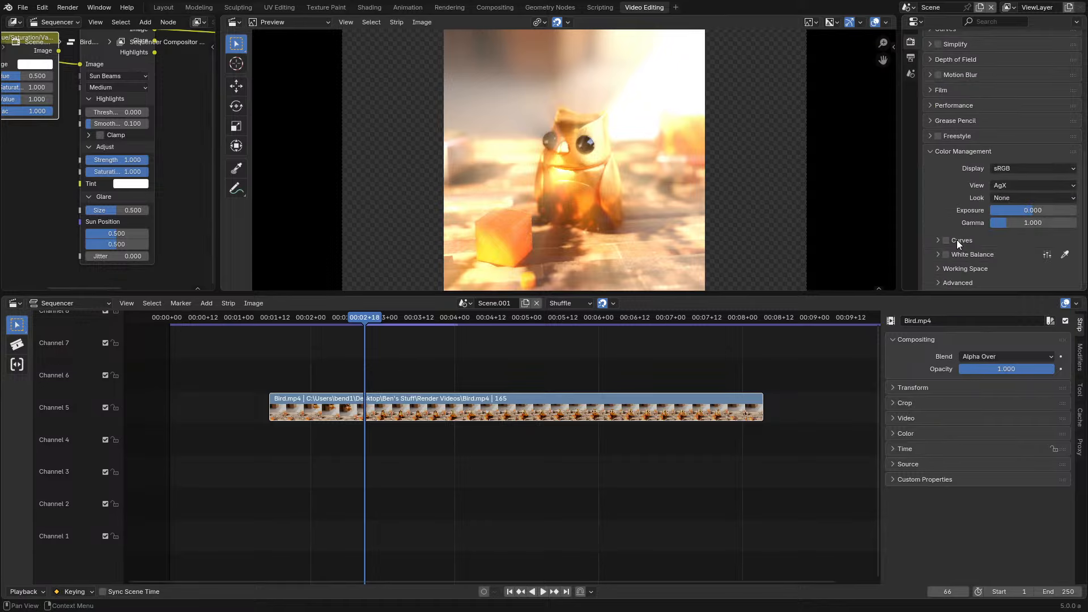
click(911, 57)
scroll(974, 219, down, 6)
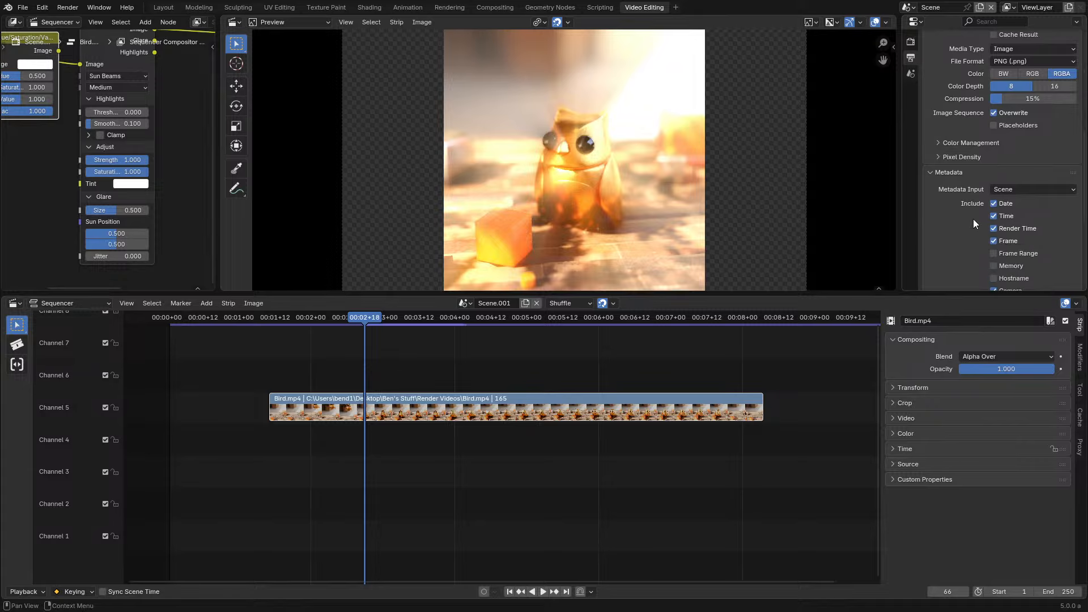
scroll(966, 264, down, 2)
scroll(948, 137, up, 6)
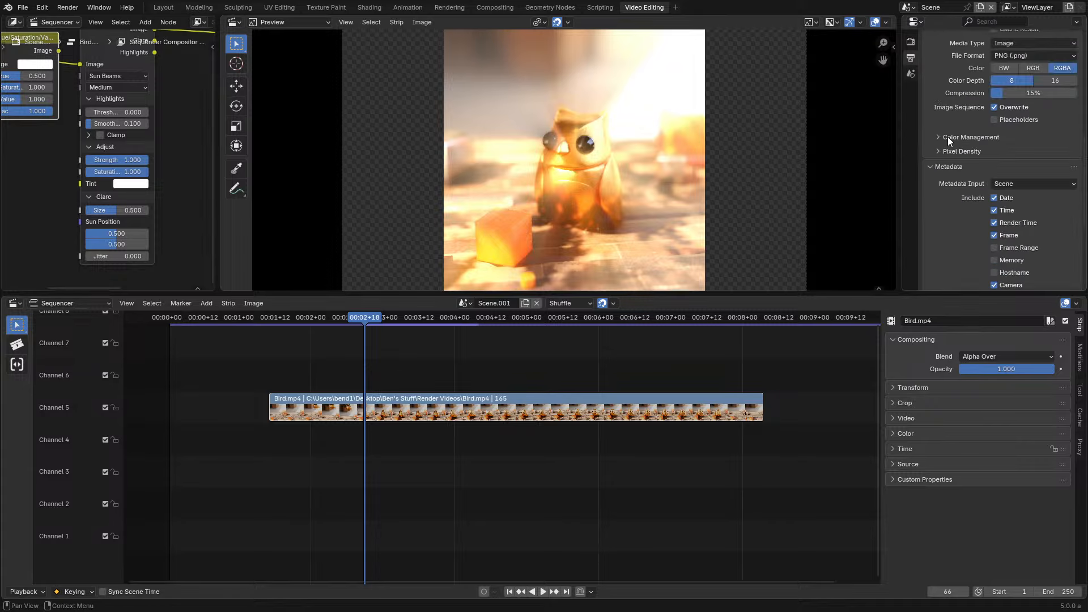
click(910, 73)
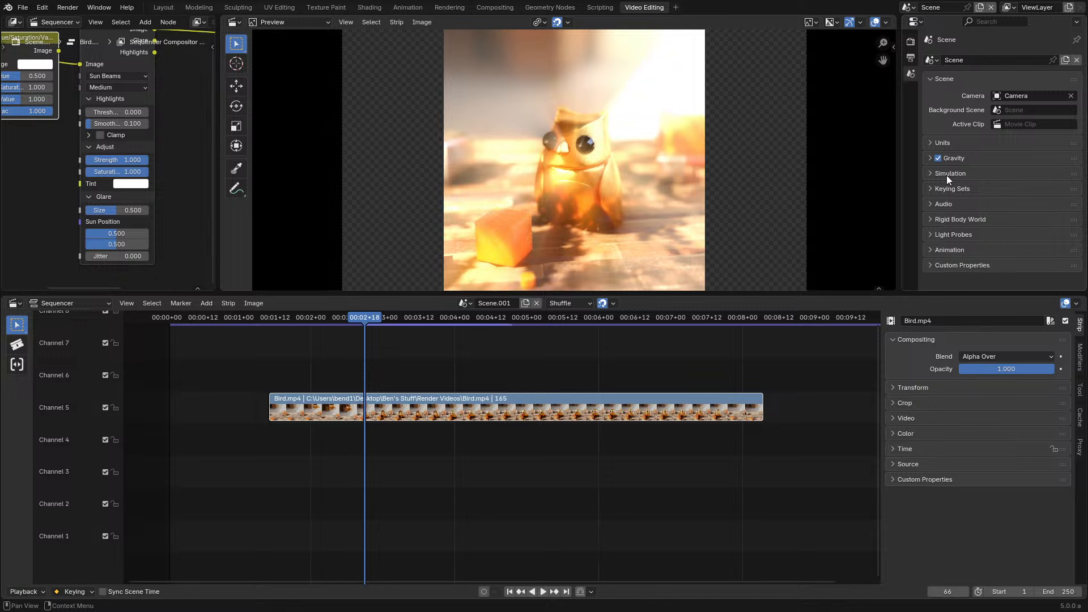
Try shifting the Sun Beams' sun position and reducing the glare size at frame 98
drag(357, 319, 461, 320)
scroll(119, 200, up, 1)
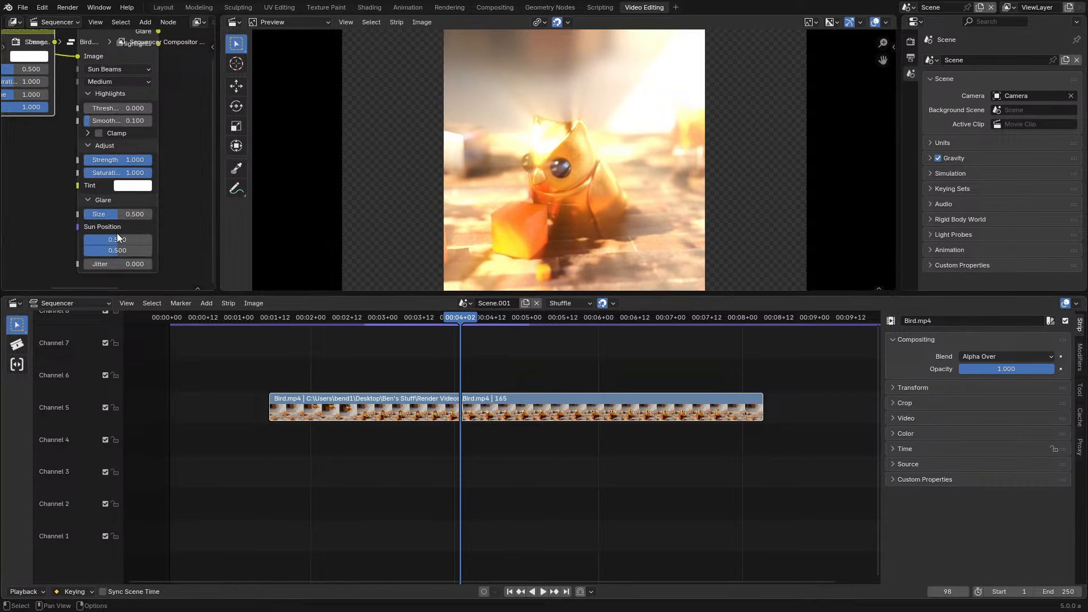
drag(118, 234, 101, 239)
key(Escape)
drag(137, 214, 81, 215)
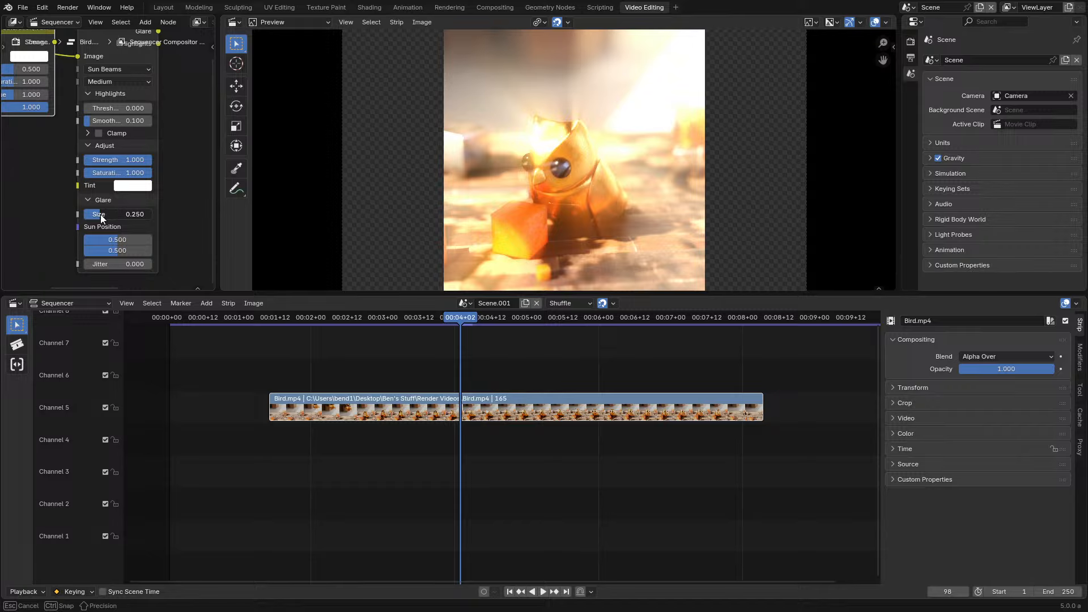
key(Escape)
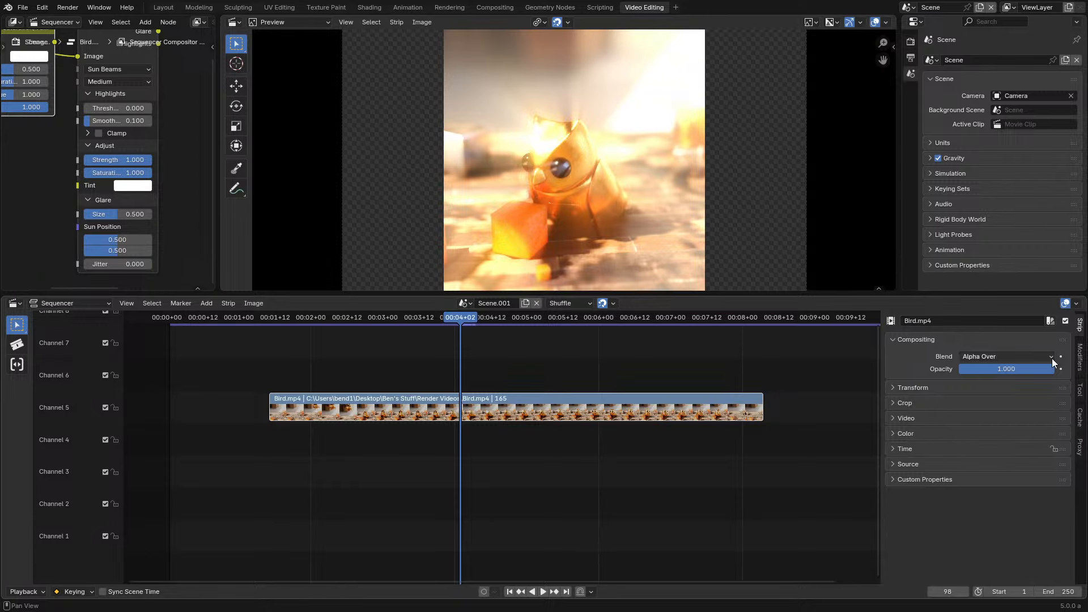
Disable the Compositor modifier on the Bird.mp4 strip and play the clip without it
click(1079, 357)
click(976, 337)
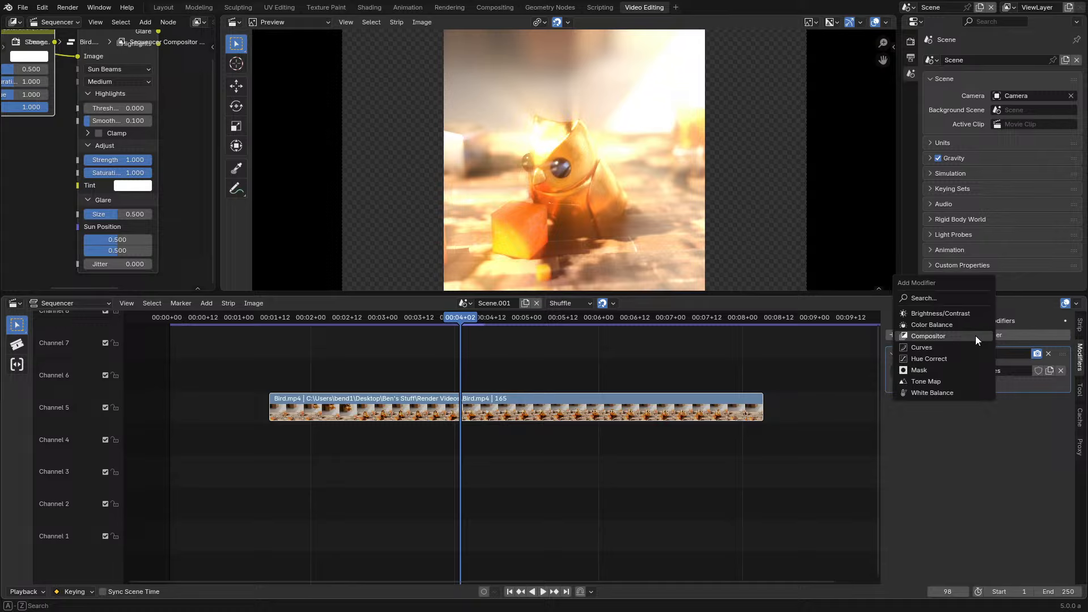
click(1038, 356)
key(space)
click(347, 319)
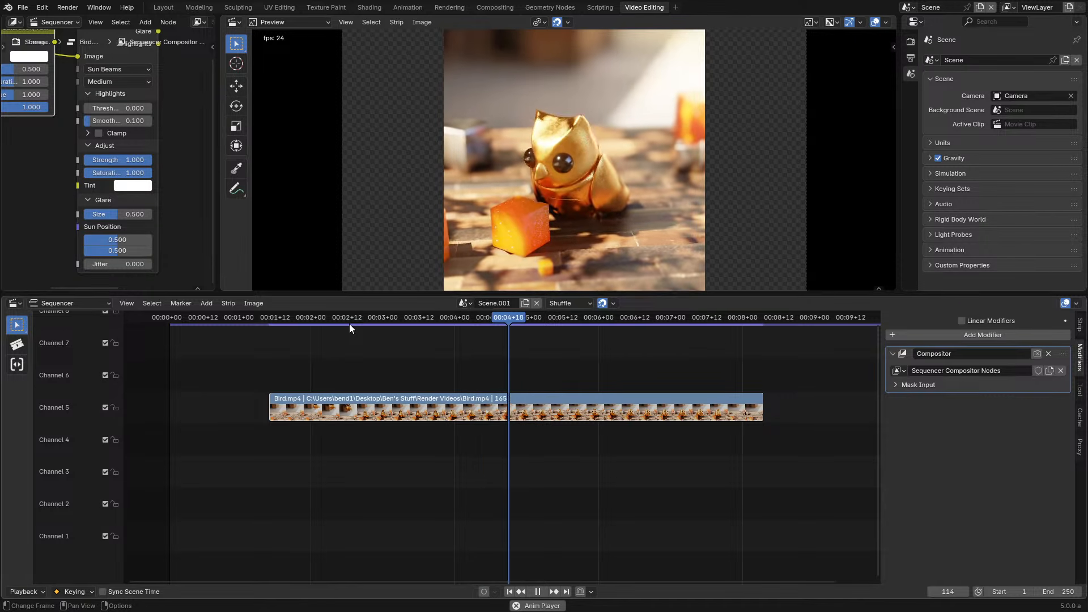
key(space)
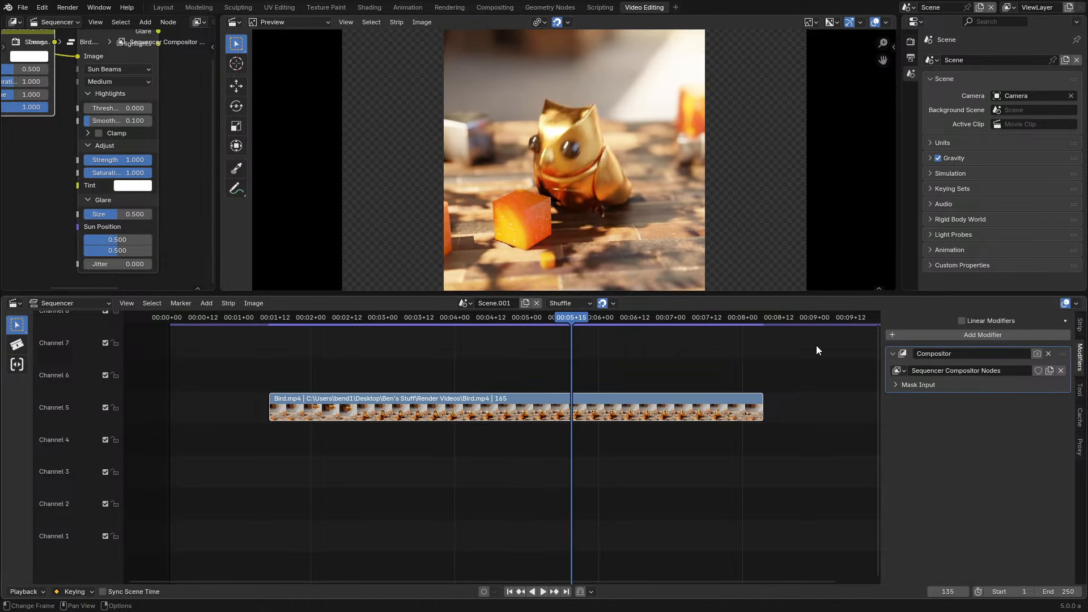
Toggle the Compositor modifier to compare the preview, leave it enabled, and inspect its mask input settings
click(1038, 354)
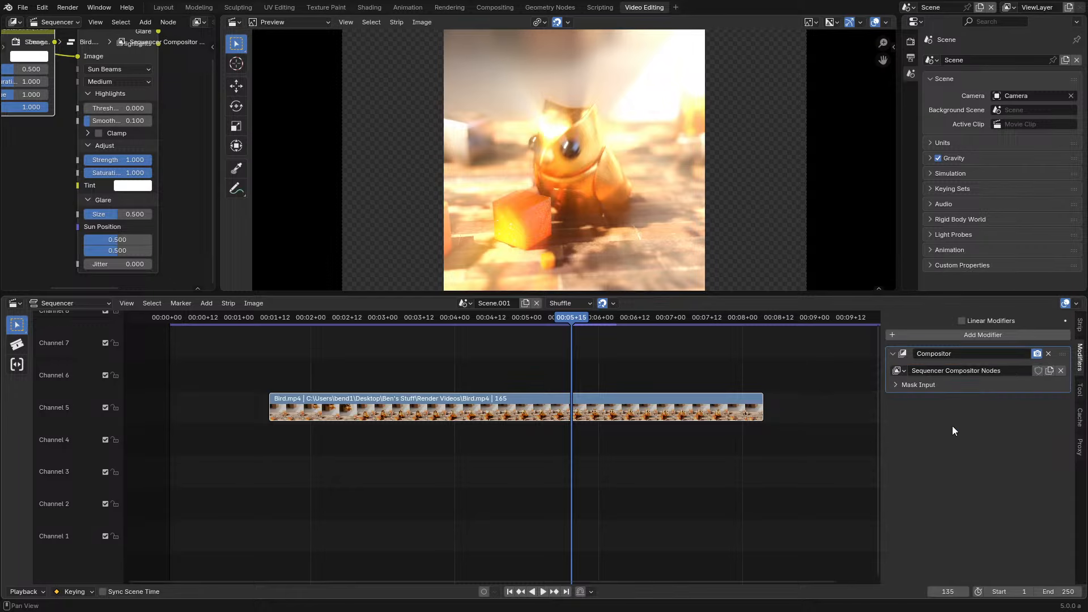
click(1037, 354)
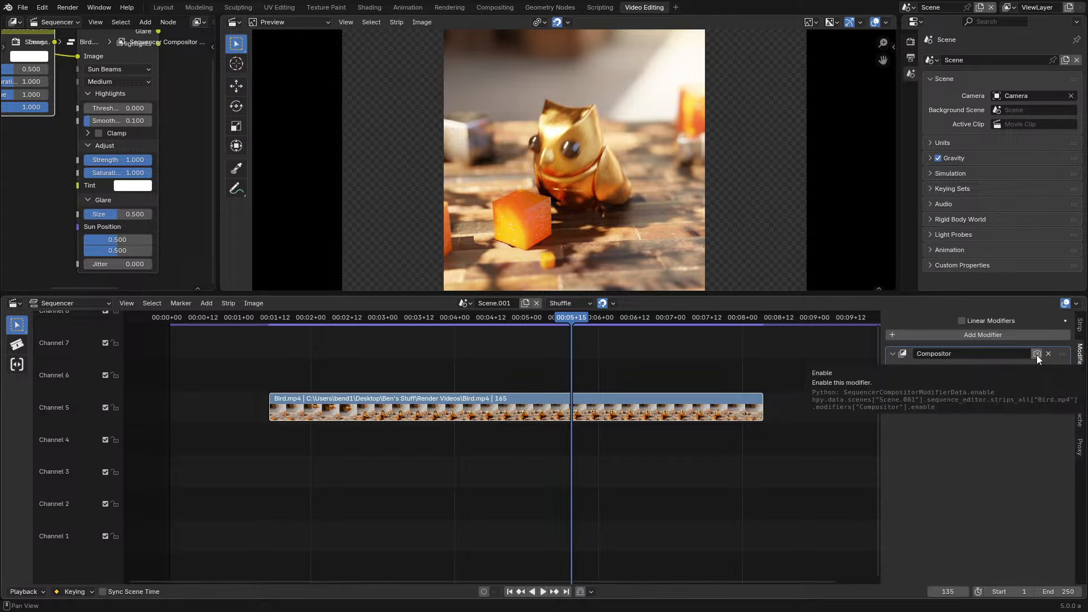
click(1037, 353)
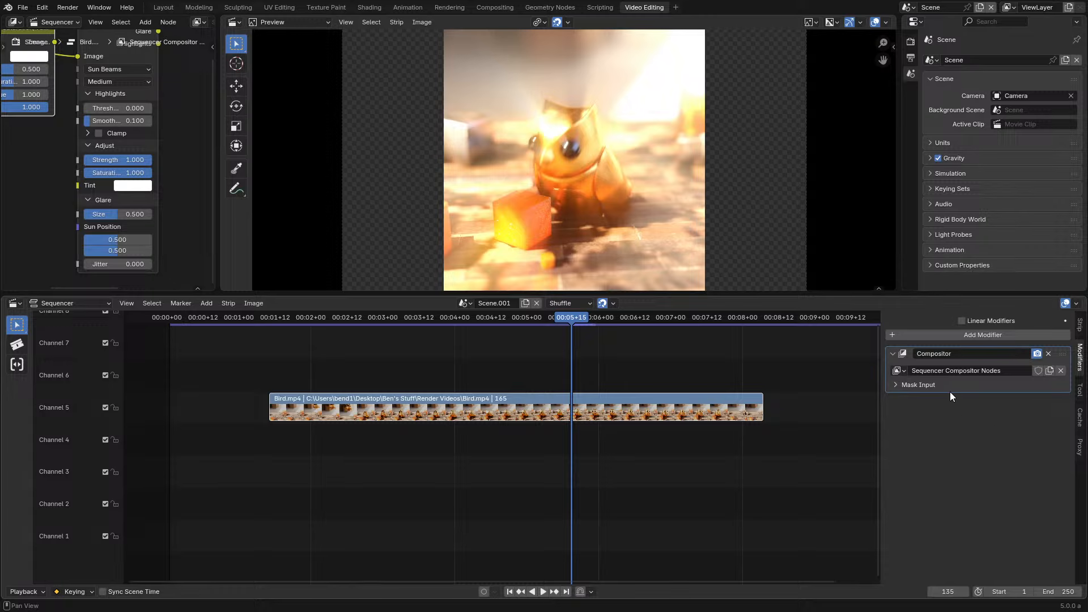
click(928, 383)
click(929, 384)
Scrub the clip back to frame 111 and step to frame 113 to examine the effect on single frames
drag(573, 318, 542, 321)
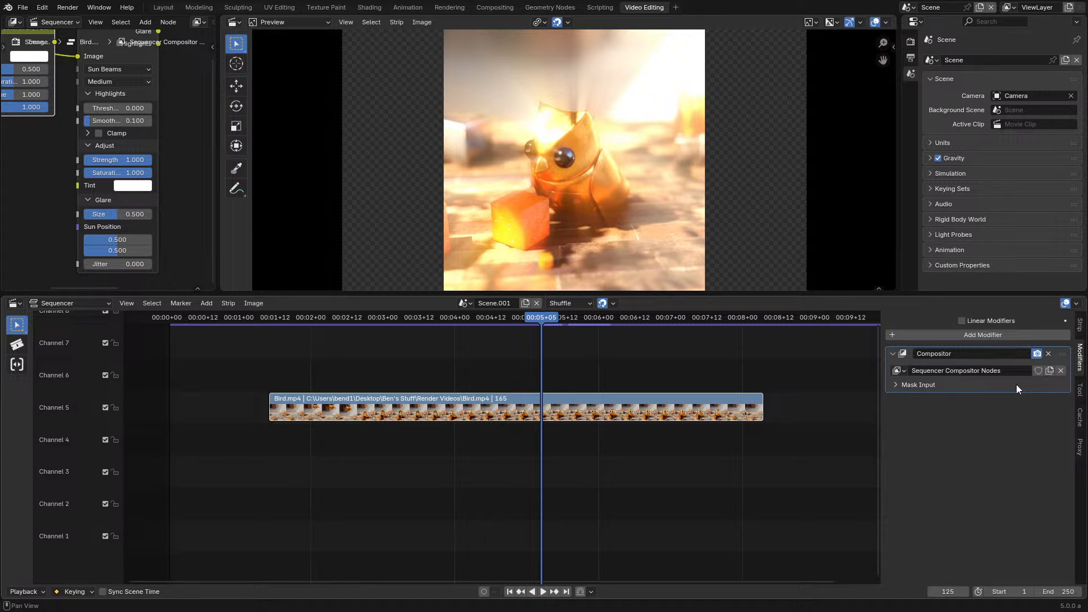
click(498, 321)
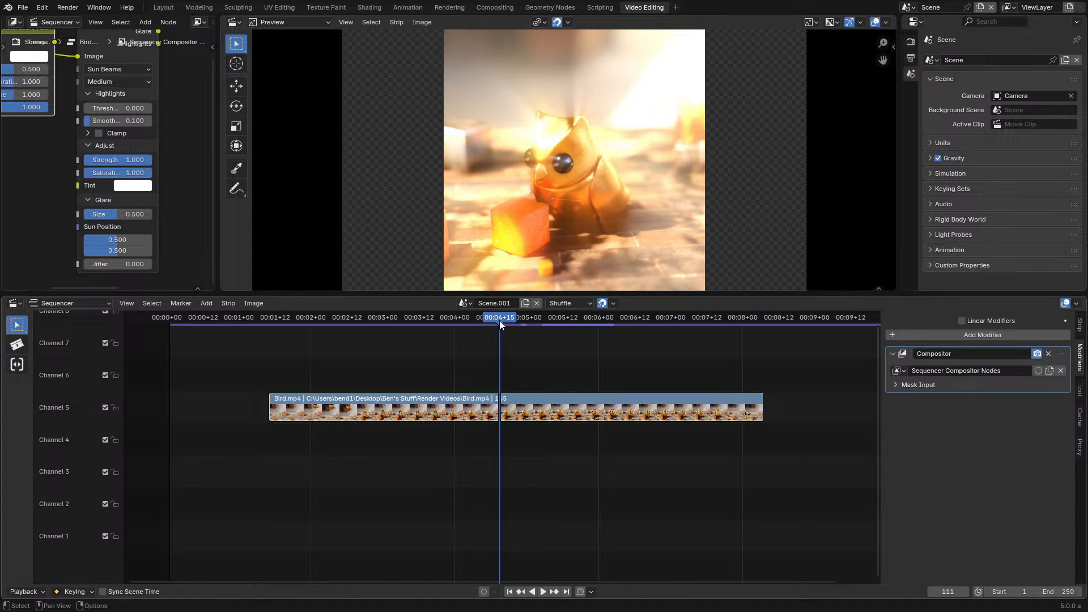
key(Right)
key(Right)
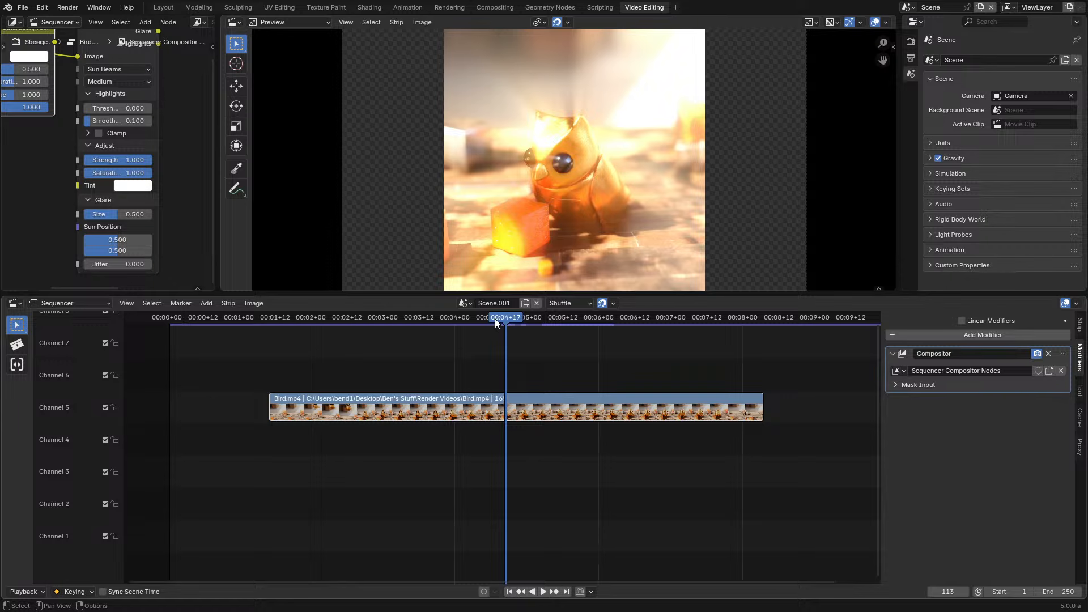
Switch to the Geometry Nodes workspace, select the cube, and maximize the shader node editor showing its material
click(542, 10)
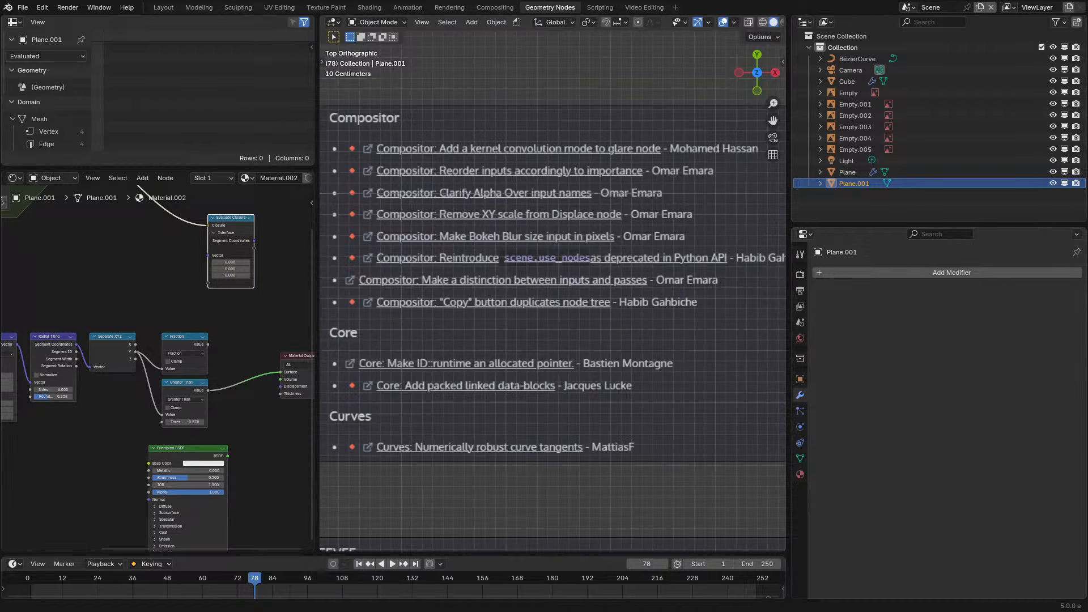
middle_drag(133, 317, 175, 349)
scroll(510, 324, down, 6)
shift+middle_drag(409, 335, 533, 343)
click(572, 332)
key(ctrl+space)
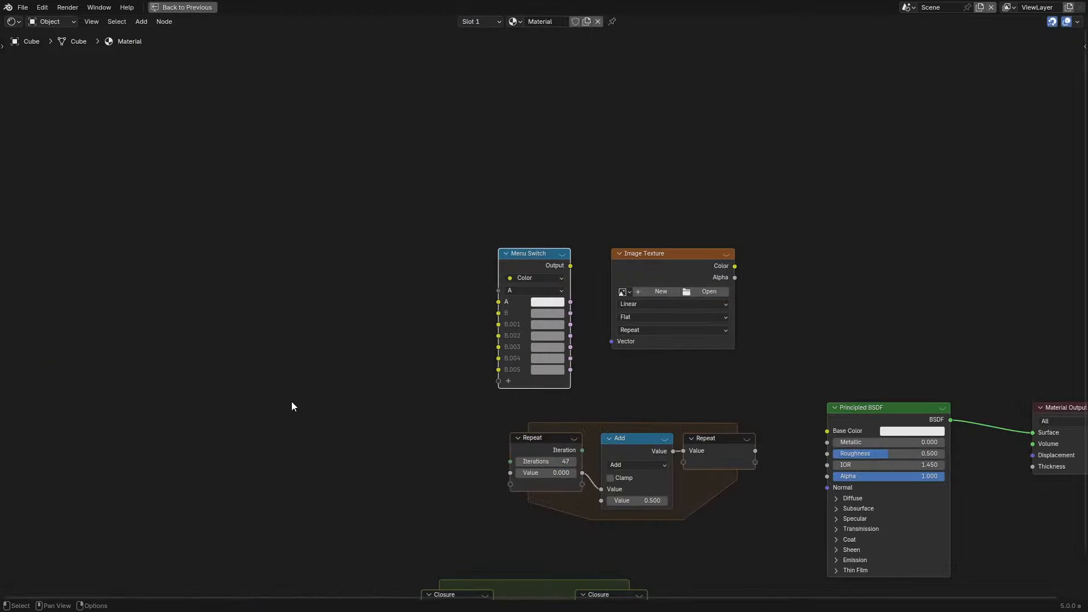
Switch the maximized node editor to the cube's Geometry Nodes tree and add a Grid mesh primitive beside the Named Attribute node
middle_drag(292, 402, 231, 312)
click(17, 25)
key(g)
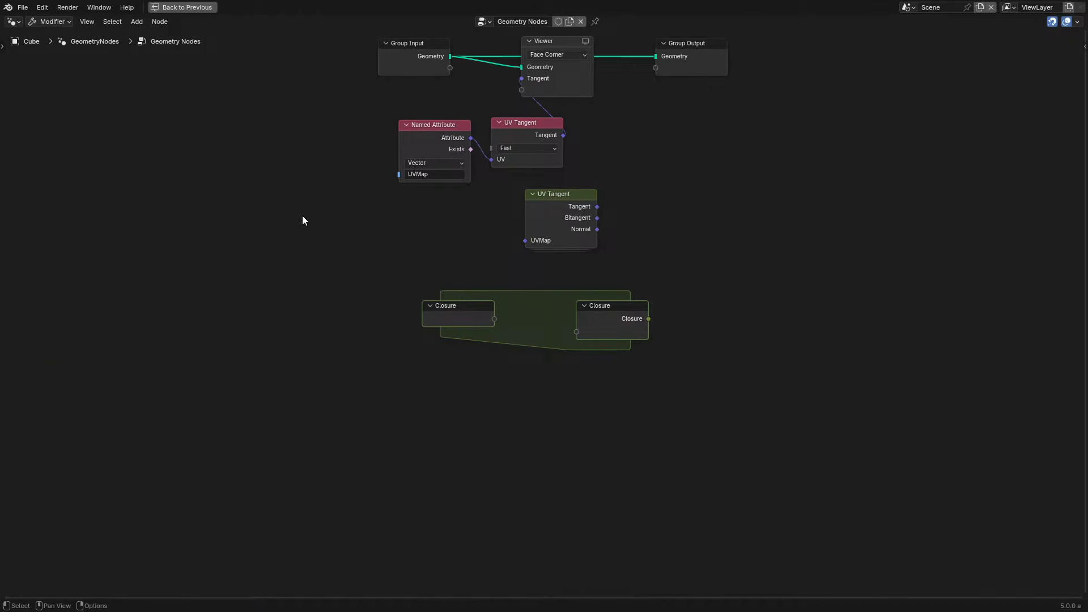
middle_drag(304, 221, 378, 365)
key(shift+a)
text(grid)
key(Return)
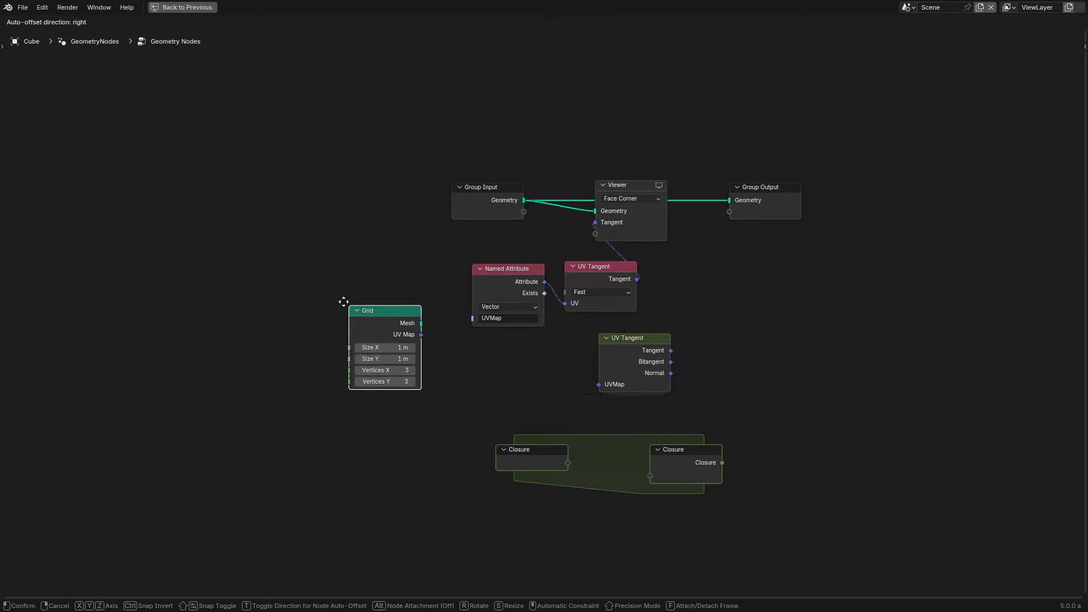
click(324, 291)
Add a Grid Info node below the Grid node
key(shift+a)
text(gr)
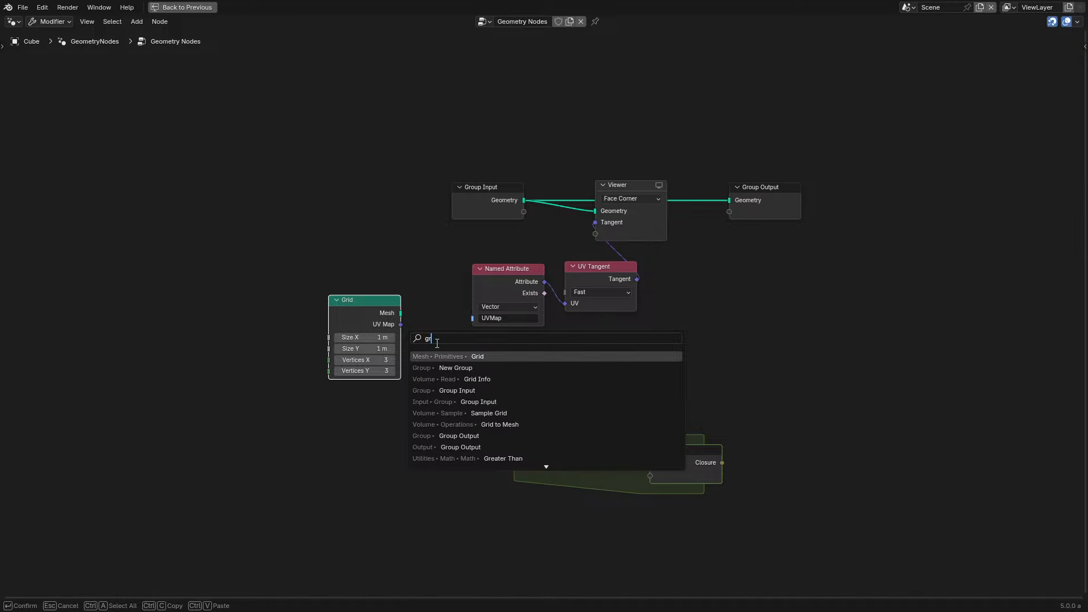
click(506, 382)
click(362, 418)
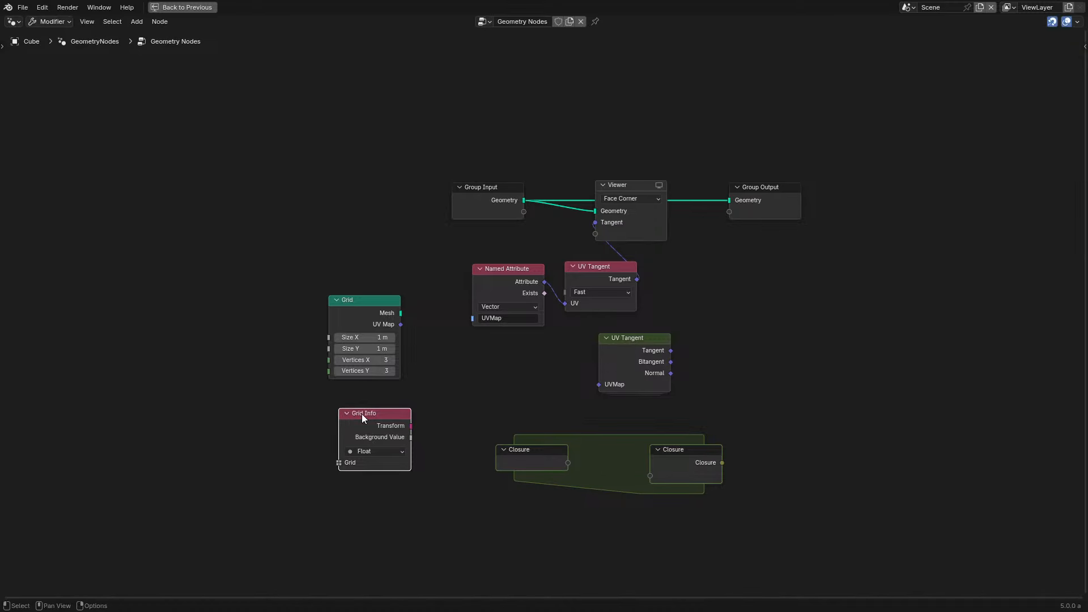
Browse the Volume node categories for reading and sampling grids, and add a Sample Grid node beside Grid Info
scroll(571, 280, up, 3)
key(shift+a)
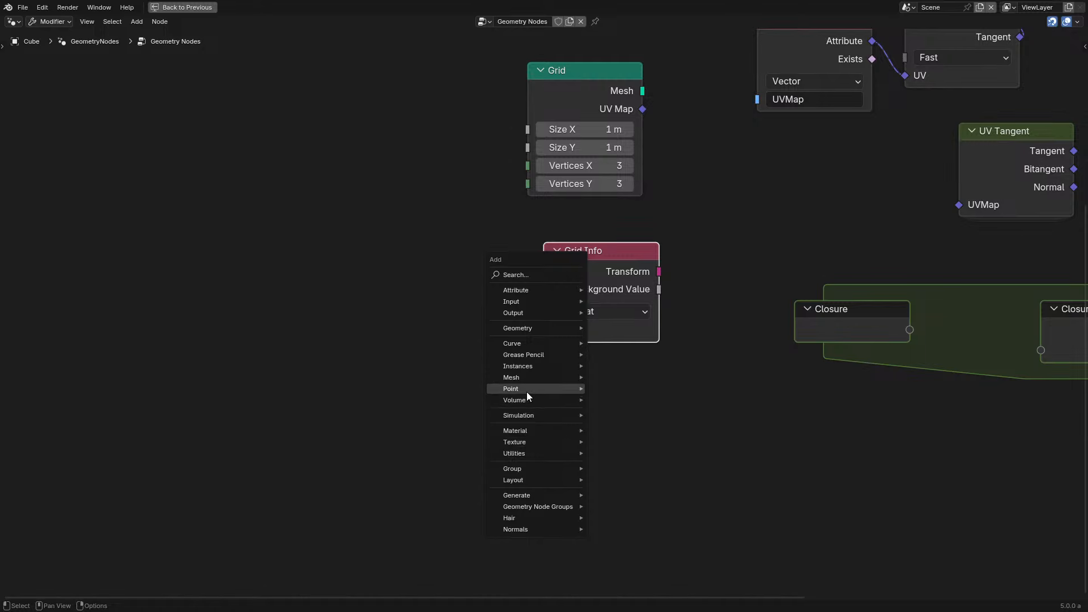
mouse_move(520, 399)
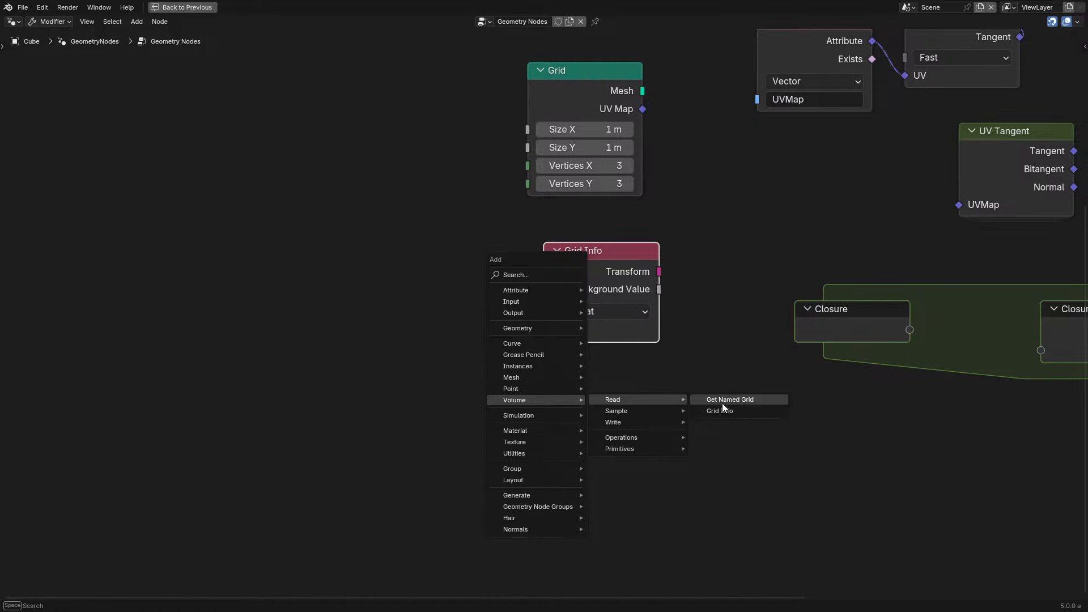
mouse_move(619, 441)
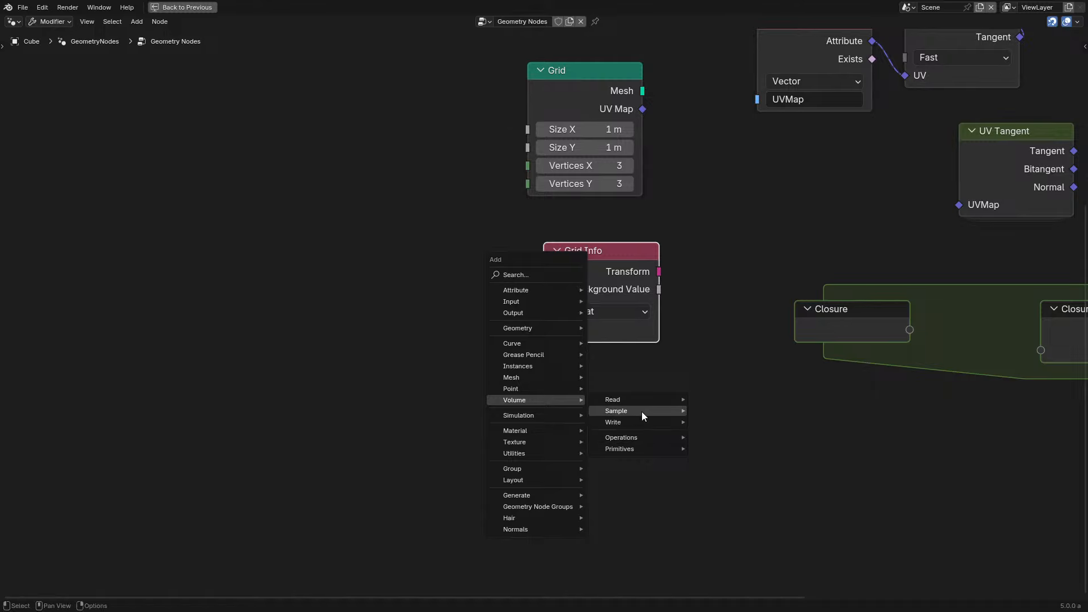
mouse_move(642, 411)
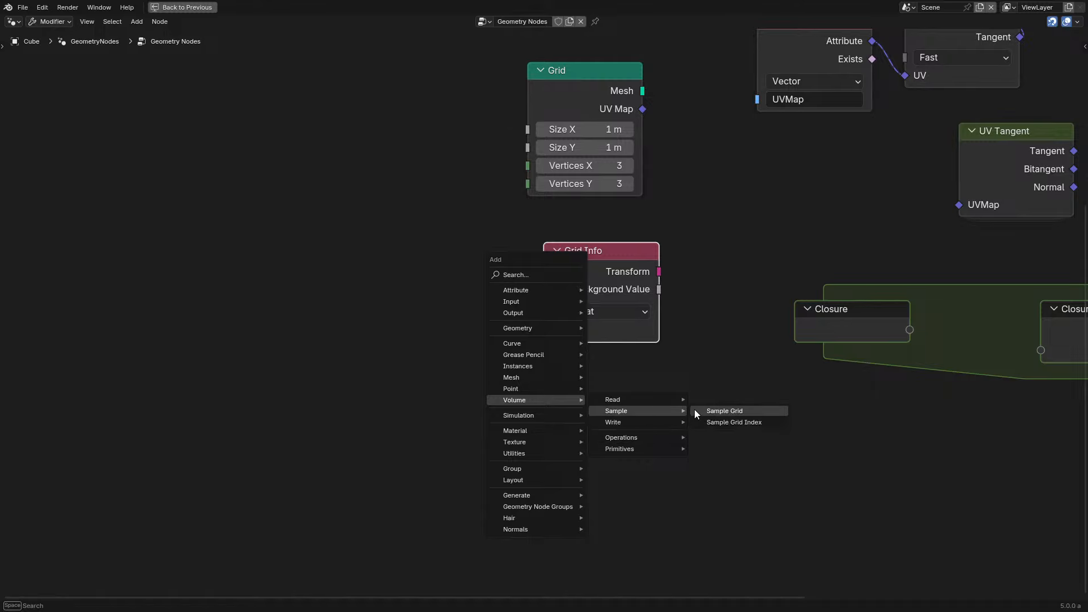
click(726, 410)
click(339, 318)
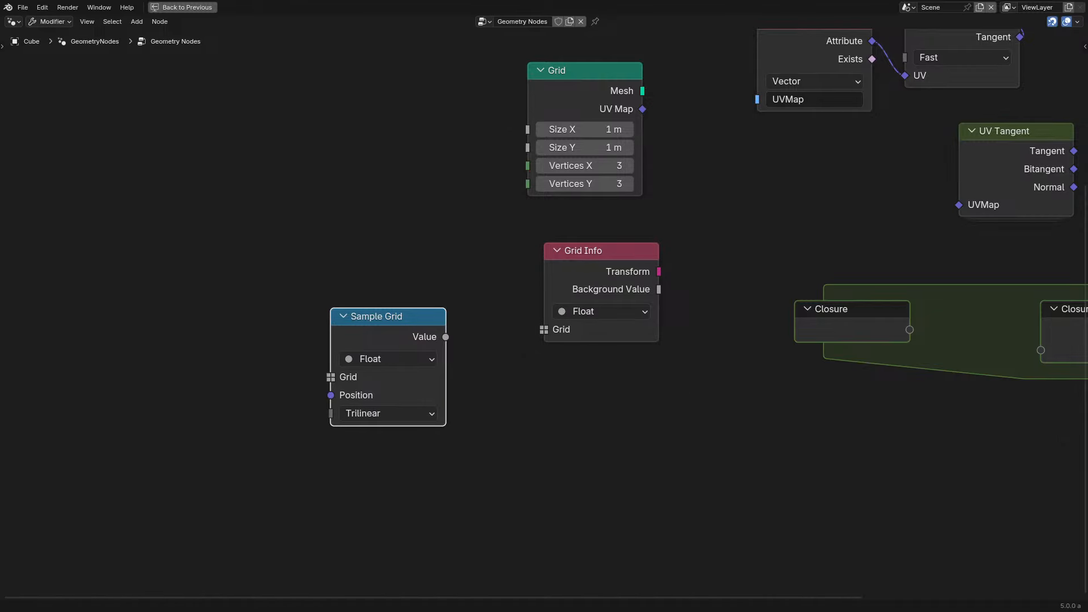
click(67, 7)
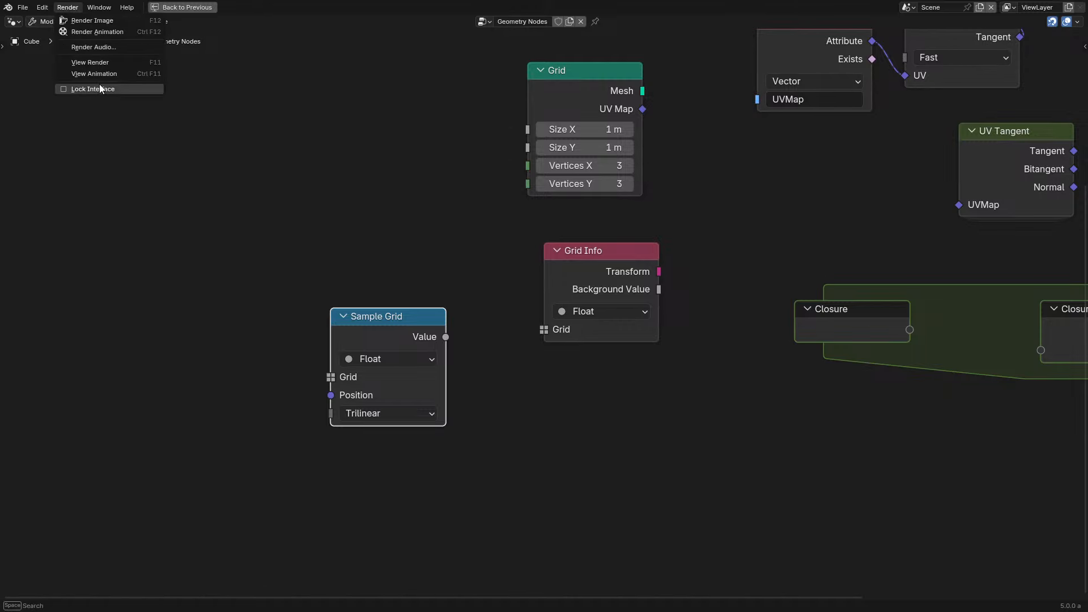
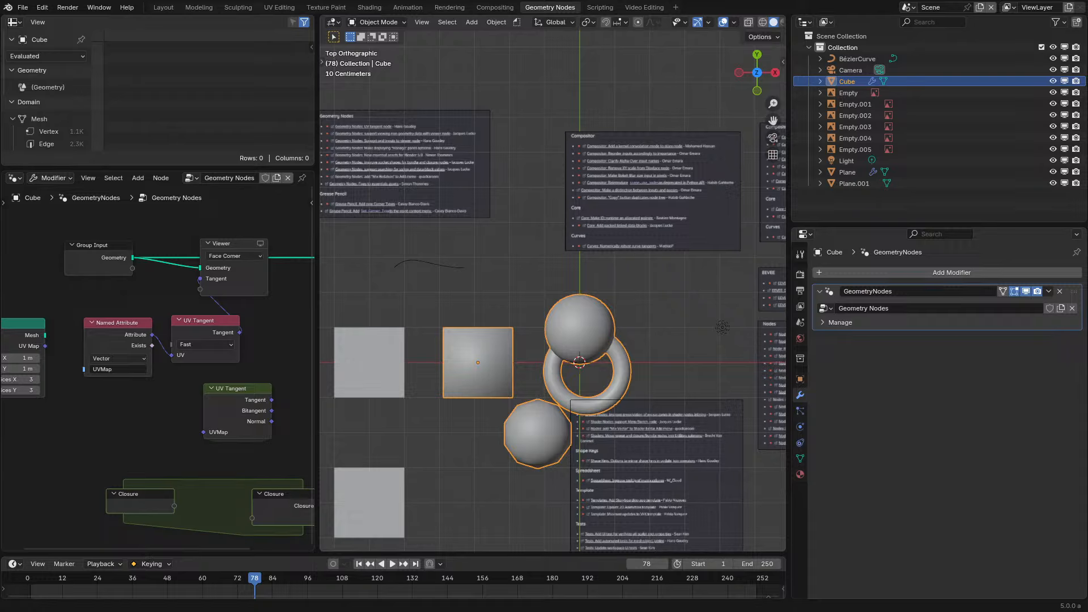
Add a String to Value node to the geometry node tree
middle_drag(193, 406, 195, 362)
key(shift+a)
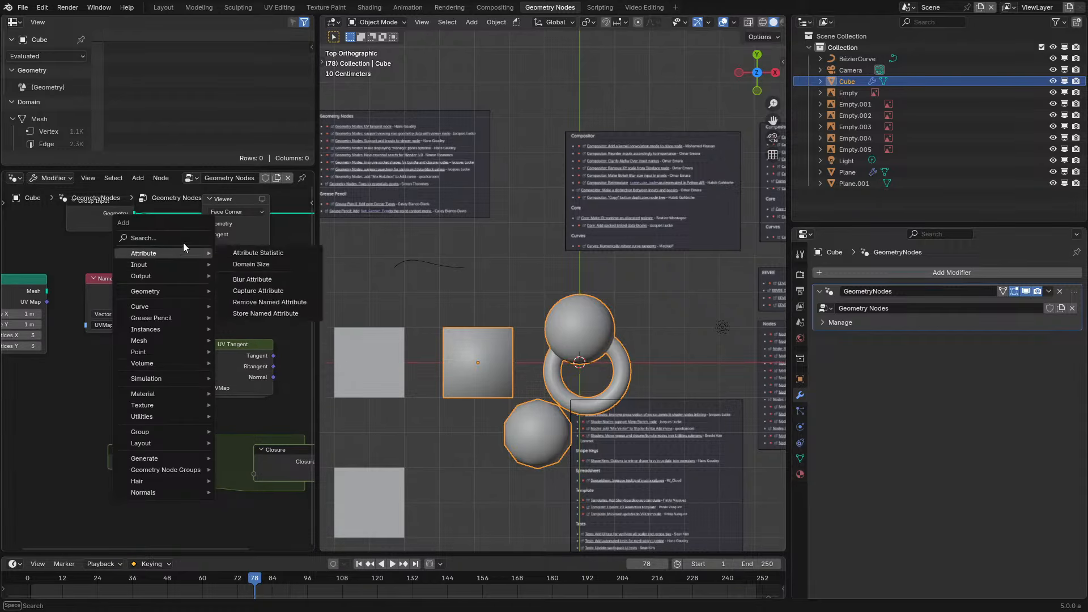
text(string to)
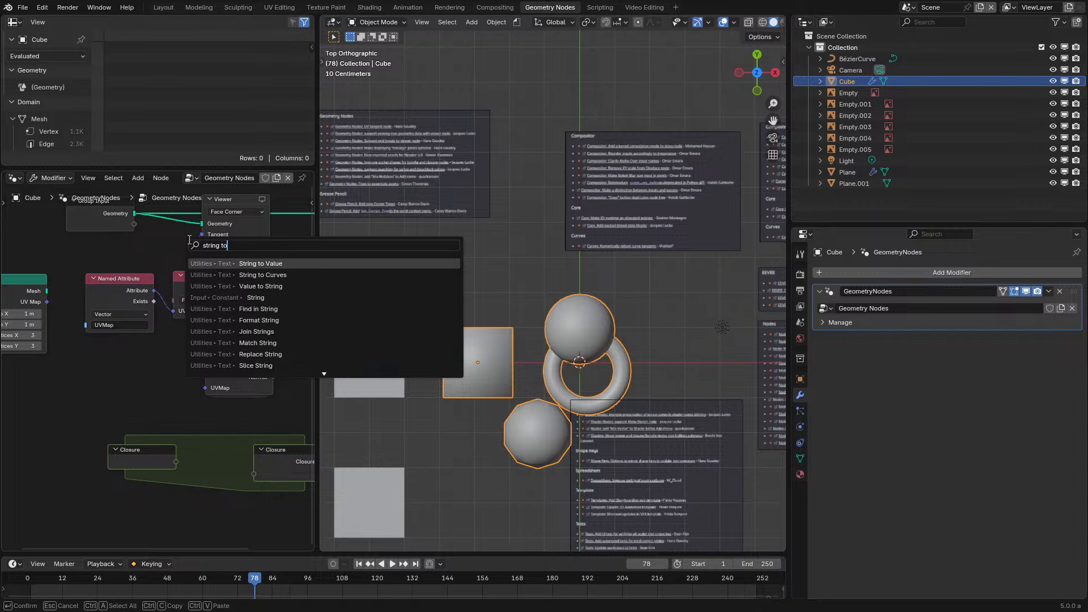
key(Return)
click(33, 413)
Maximize the node editor, enter 2346357 as the String to Value node's string, and move the node below the Grid node
key(ctrl+space)
middle_drag(414, 466, 515, 405)
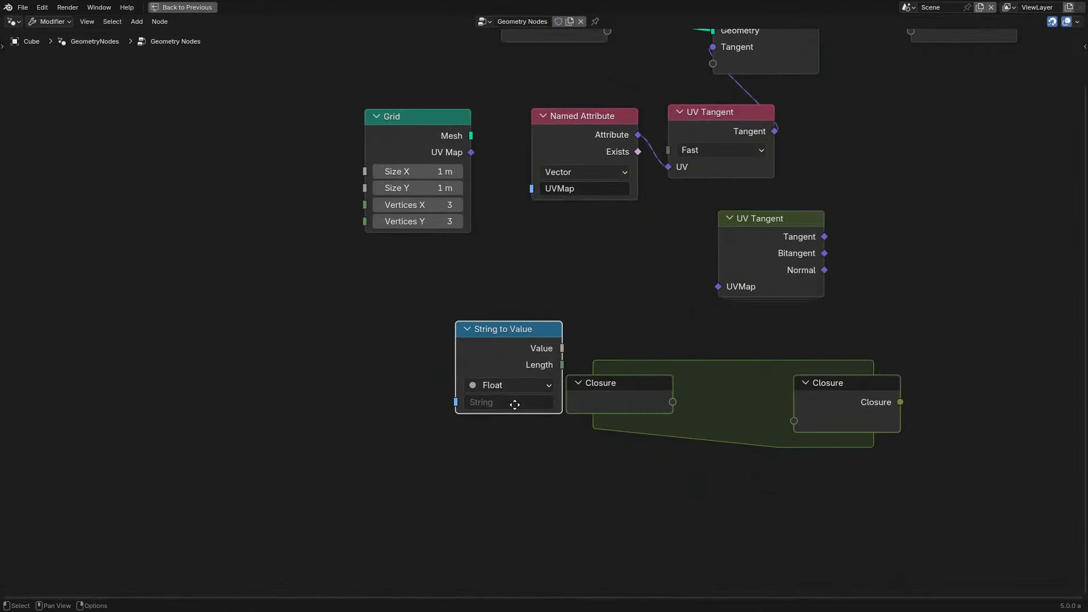
scroll(515, 404, up, 2)
click(543, 414)
text(2346357)
key(Return)
drag(552, 363, 428, 341)
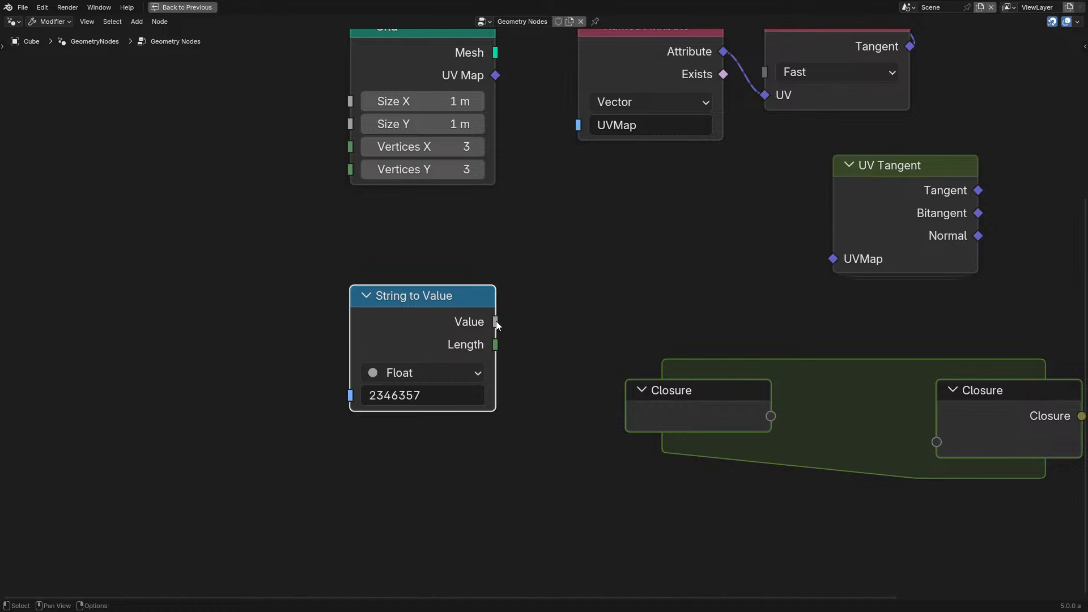
Delete the existing Viewer node, connect a new Viewer to String to Value's Value output, and restore the full workspace layout
scroll(497, 321, down, 2)
drag(468, 362, 566, 301)
click(520, 103)
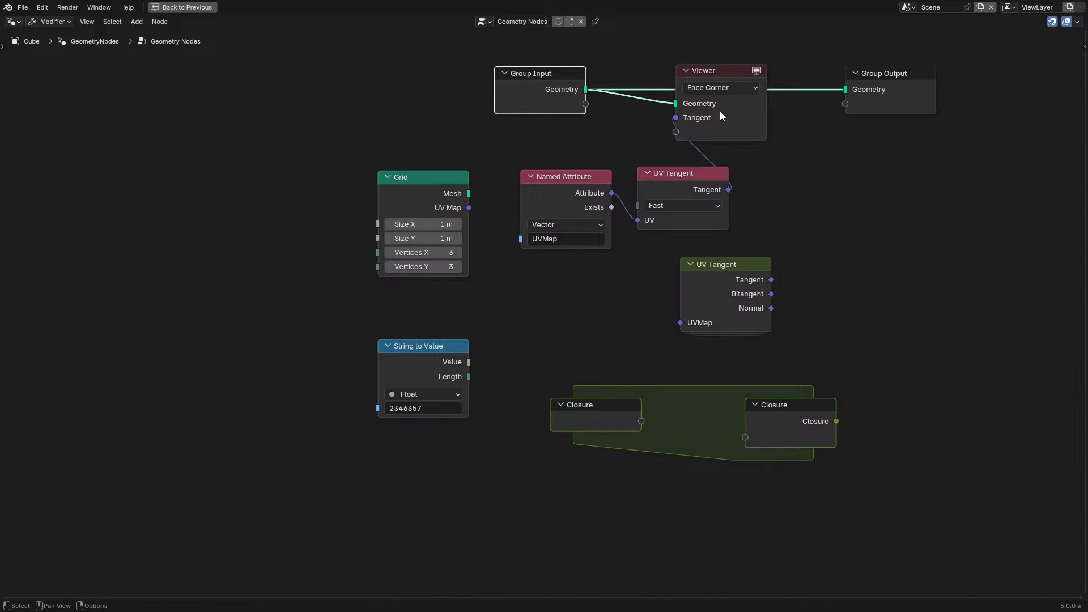
click(720, 111)
key(x)
ctrl+shift+click(463, 359)
key(ctrl+space)
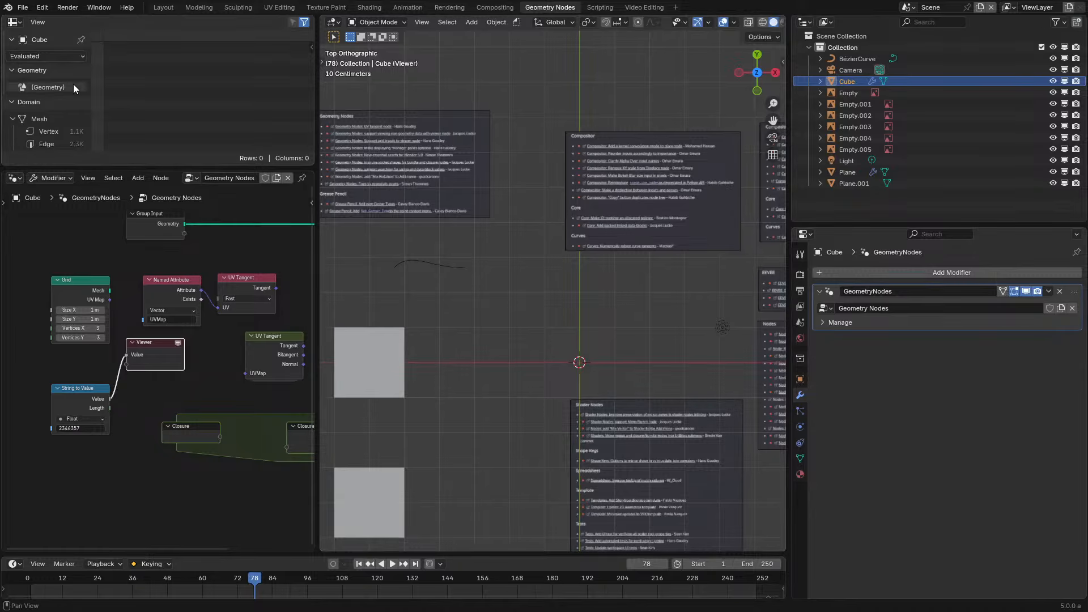
Set the enlarged spreadsheet to show Viewer Node data and display the Value entry, moving String to Value away from the Viewer
click(47, 56)
click(49, 107)
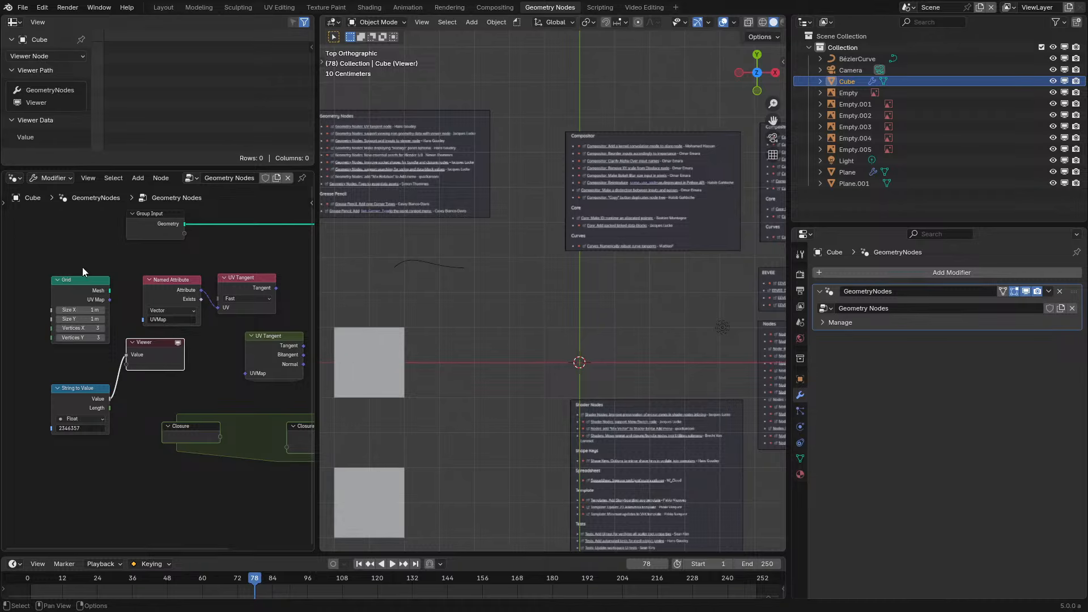
drag(143, 169, 143, 231)
drag(62, 423, 14, 406)
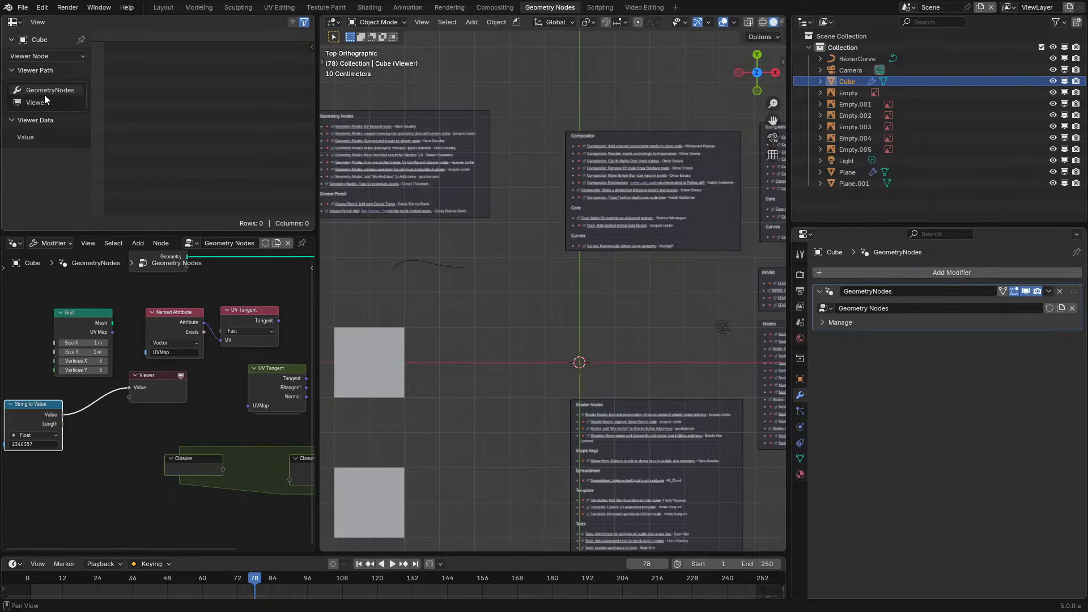
scroll(128, 342, down, 2)
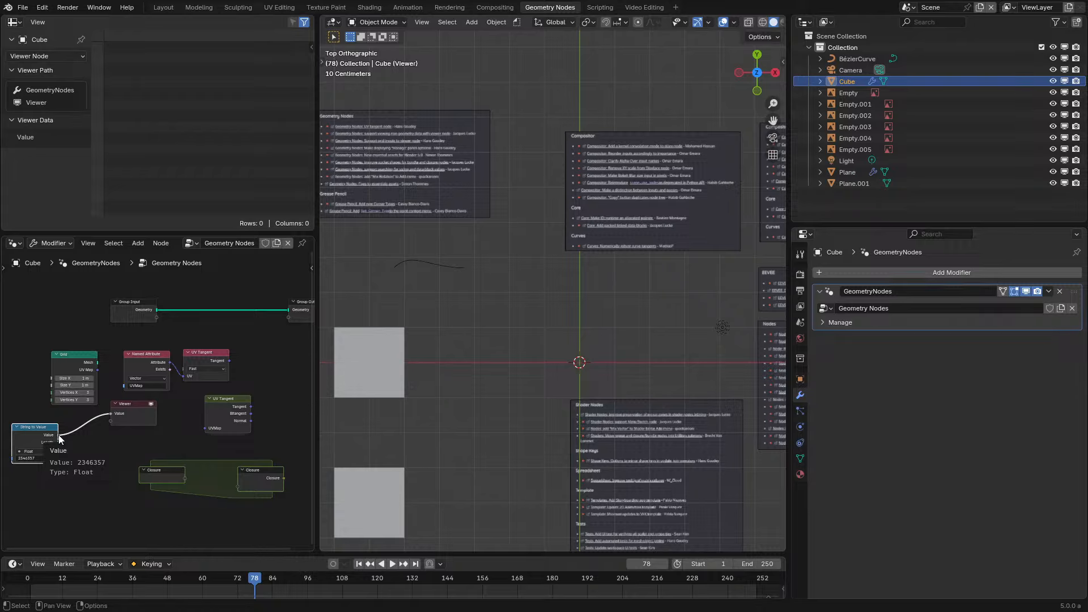
middle_drag(59, 435, 137, 401)
scroll(200, 374, up, 6)
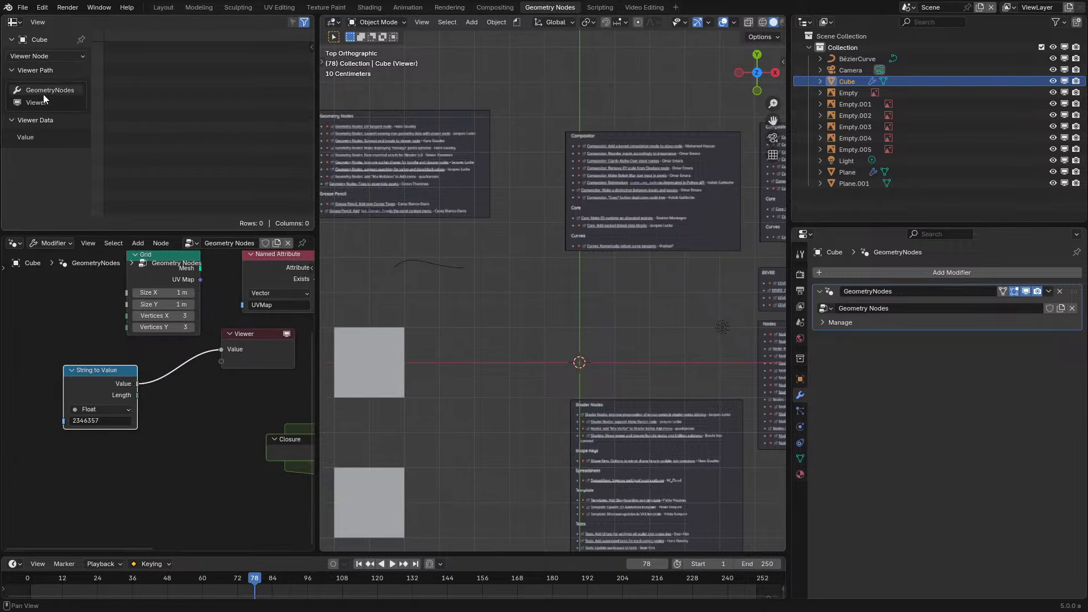
click(63, 141)
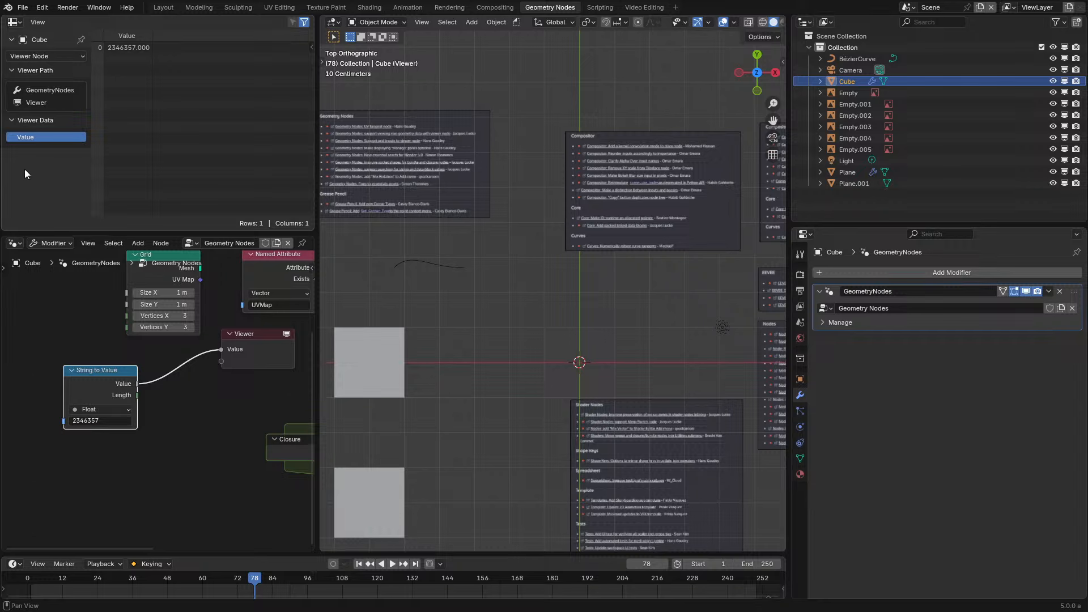
Alternate the Viewer between String to Value's Length and Value outputs to compare them in the spreadsheet, ending on Value
scroll(154, 397, up, 1)
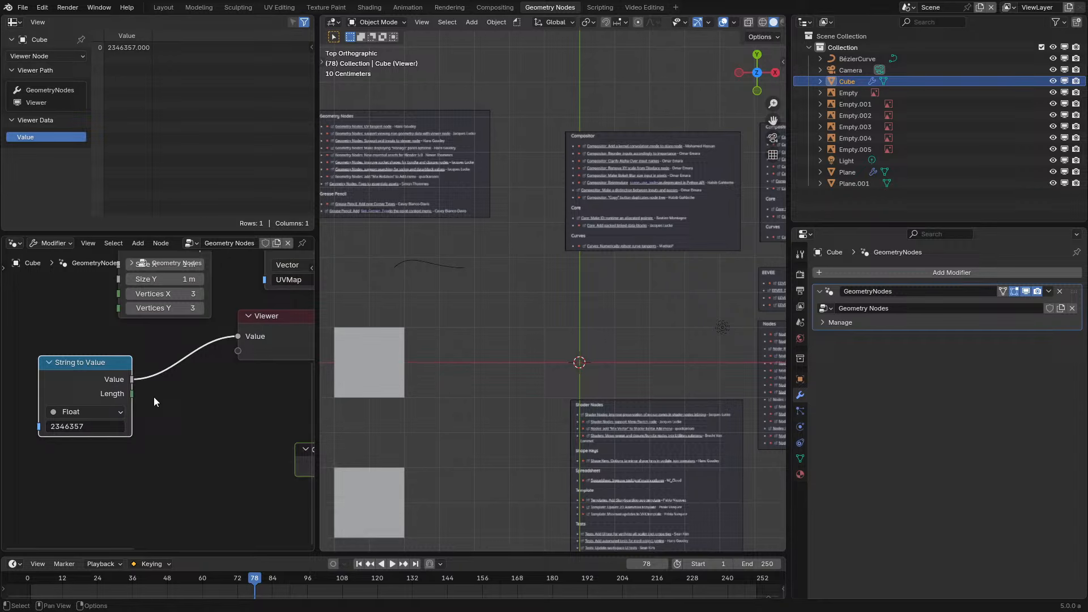
ctrl+shift+click(123, 393)
ctrl+shift+click(124, 380)
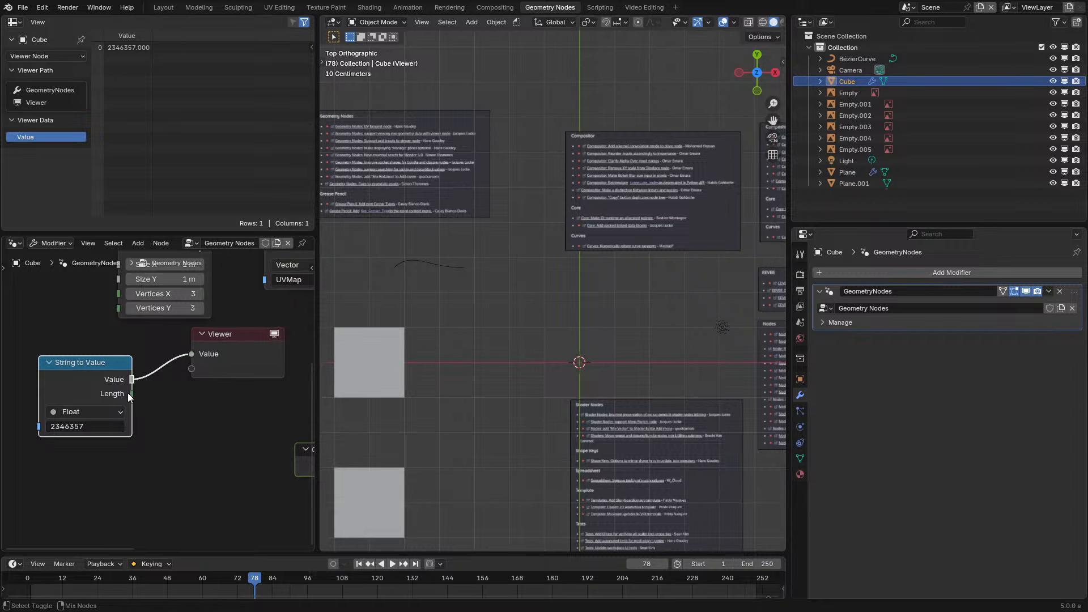
ctrl+shift+click(131, 395)
ctrl+shift+click(131, 379)
ctrl+shift+click(131, 395)
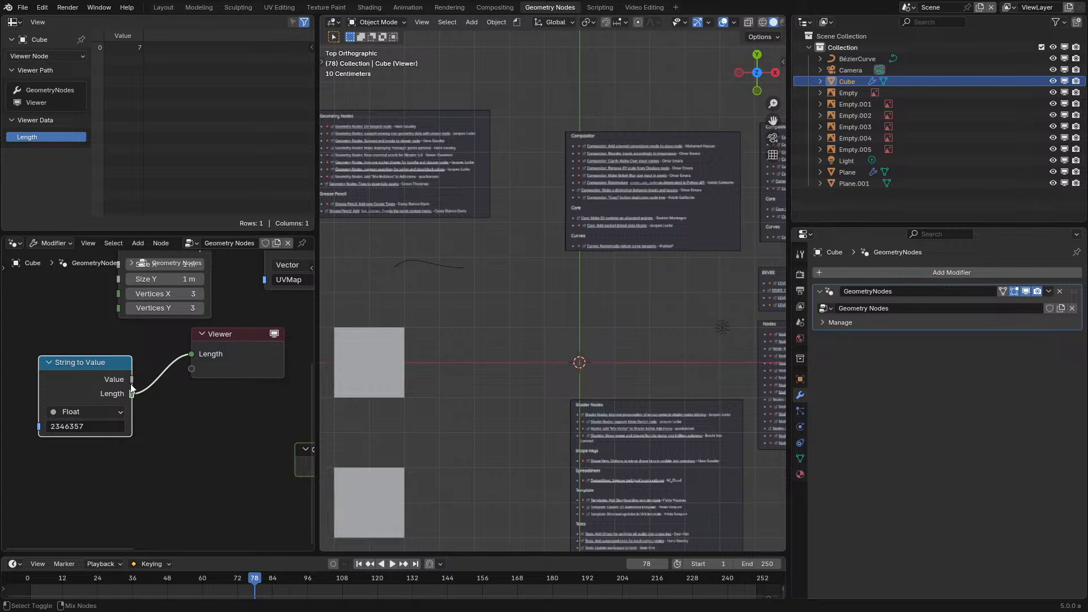
ctrl+shift+click(131, 383)
ctrl+shift+click(131, 391)
ctrl+shift+click(131, 379)
Change the String to Value type to Integer and check its Length and Value outputs through the Viewer
click(101, 412)
click(81, 462)
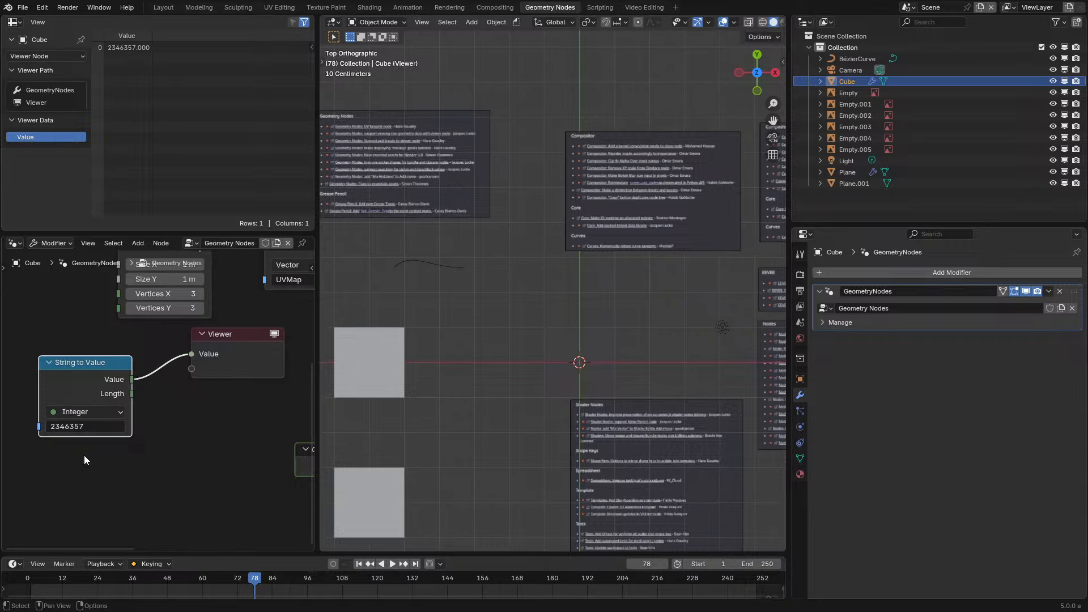
ctrl+shift+click(131, 393)
ctrl+shift+click(131, 380)
scroll(149, 407, down, 2)
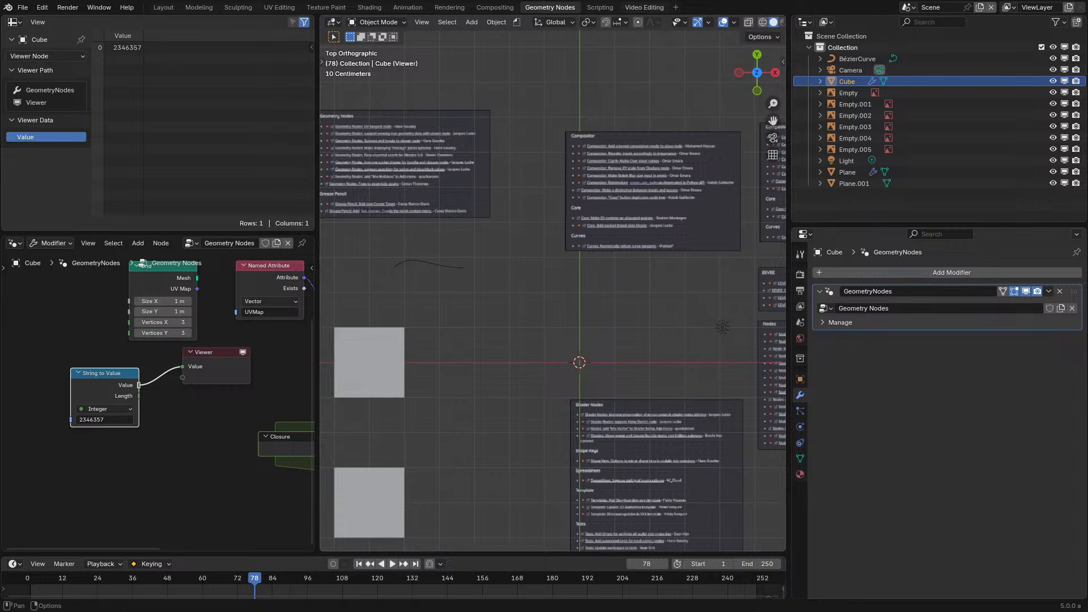
Switch to the Compositing workspace and add a Split node below Render Layers
click(495, 7)
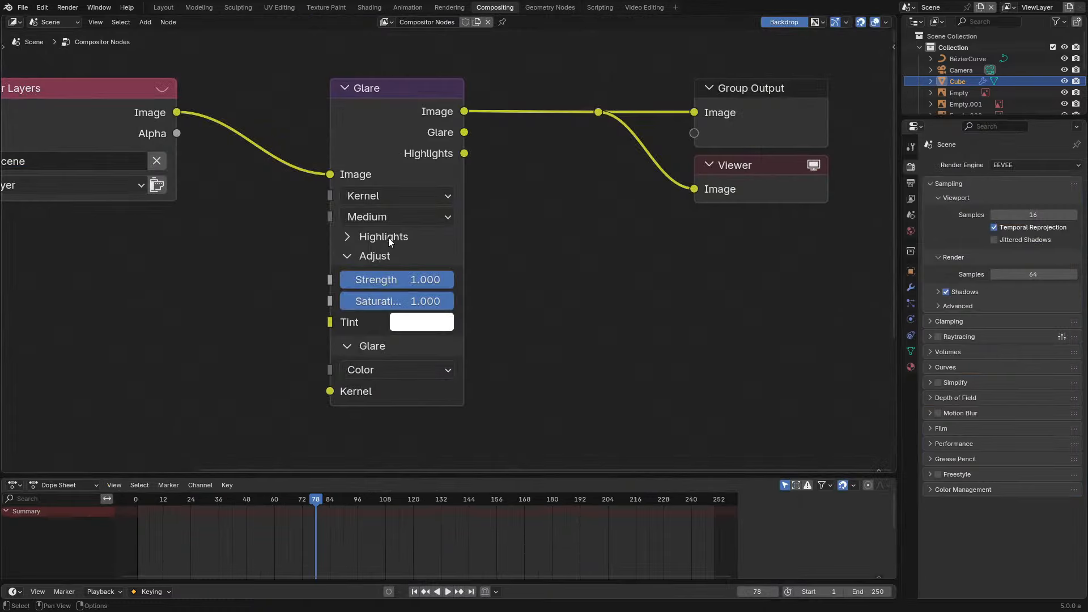
scroll(389, 237, down, 2)
key(shift+a)
click(217, 229)
text(split)
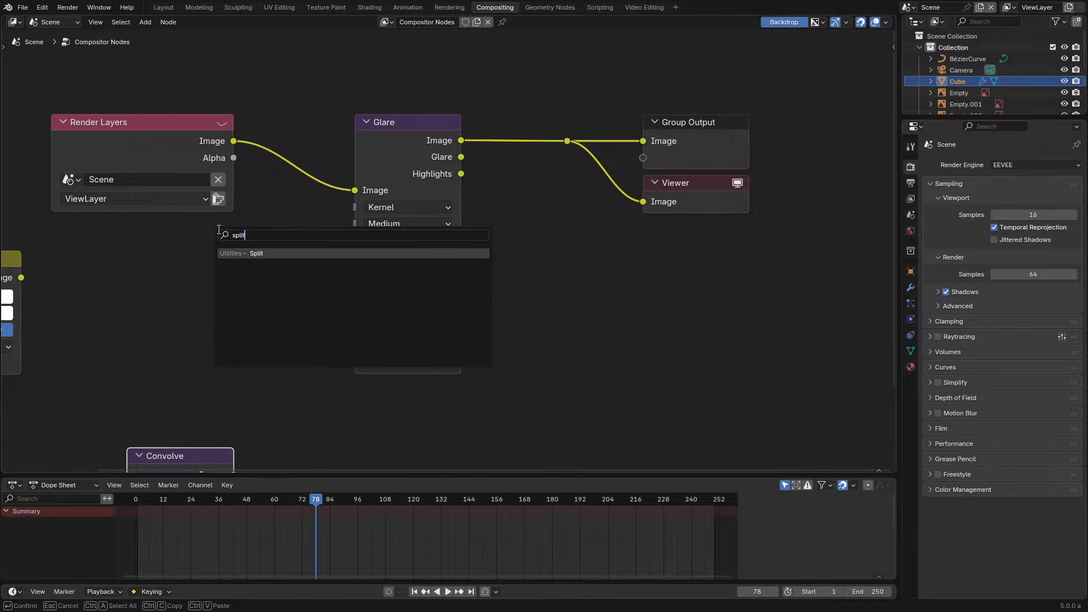
key(Return)
click(148, 271)
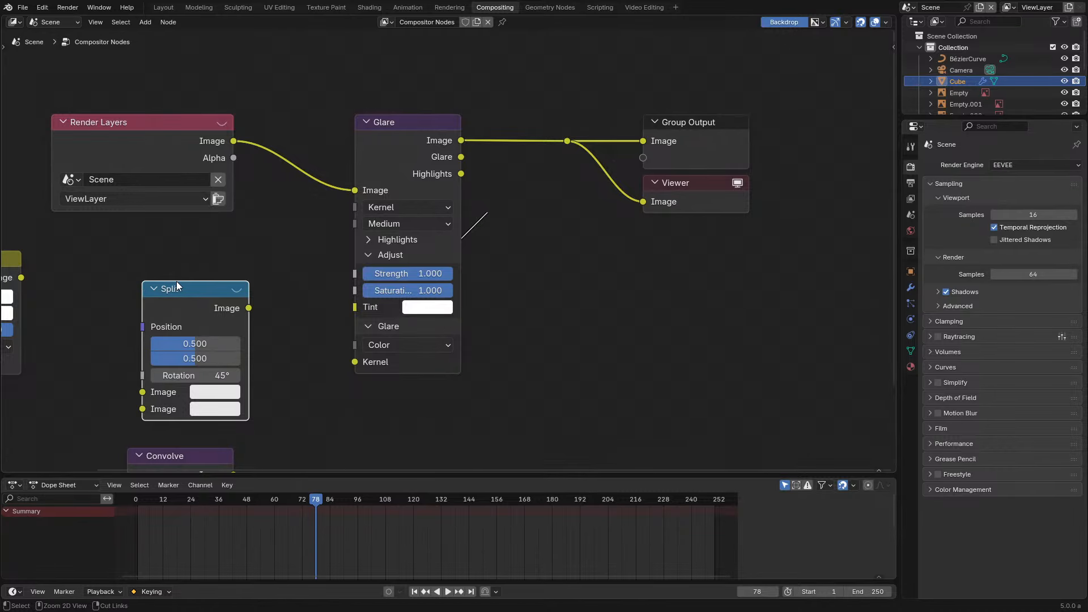
Copy the Split node into the Bird.mp4 strip's compositor tree in Video Editing, inserting it after Glare, and restore the full layout
click(63, 23)
click(641, 8)
key(ctrl+space)
key(g)
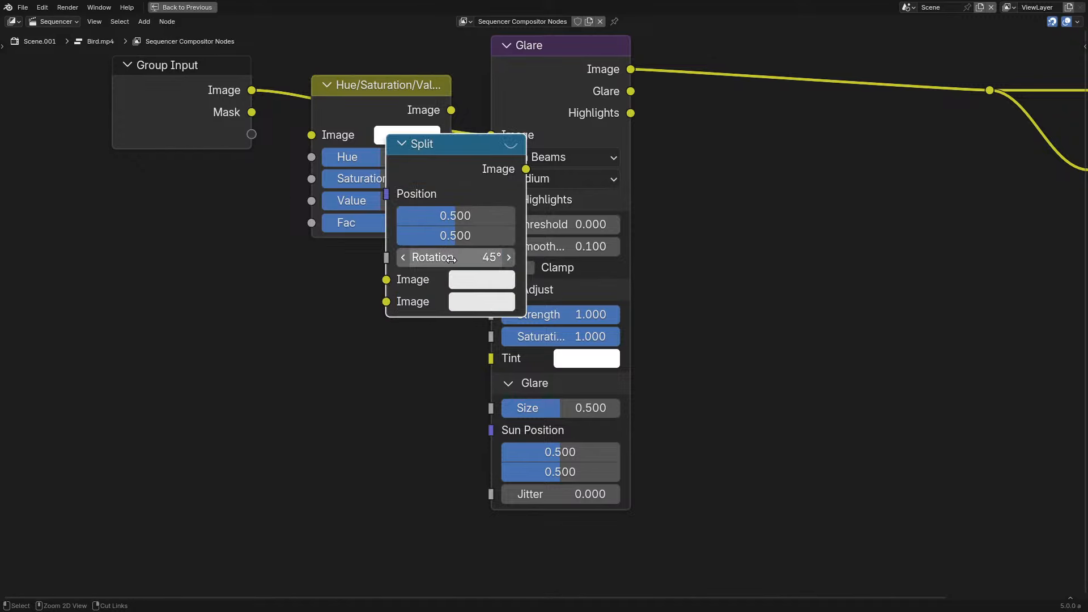
click(765, 150)
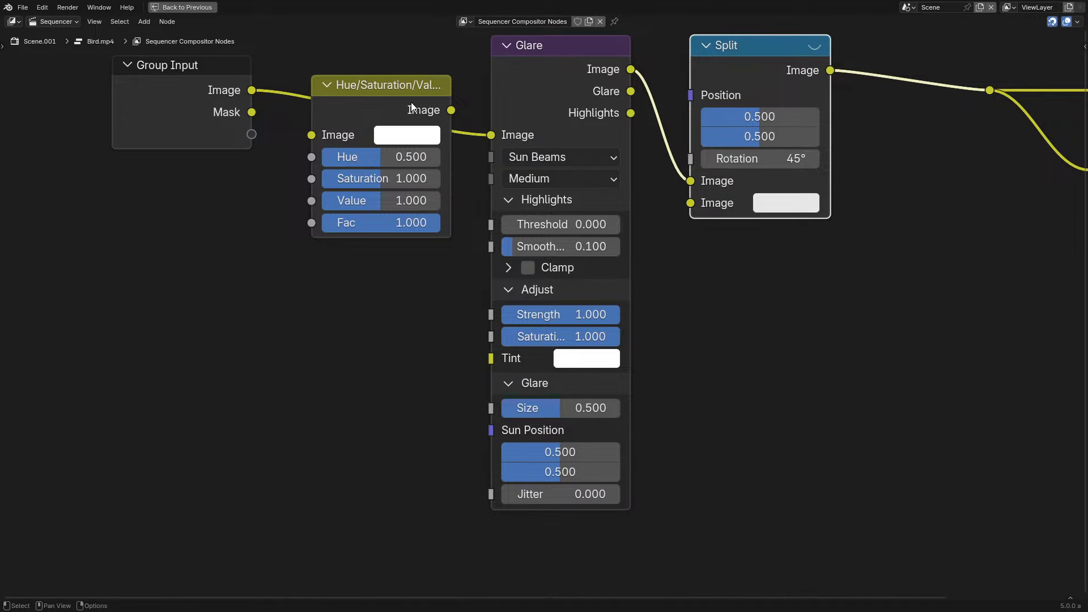
key(ctrl+x)
middle_drag(631, 207, 273, 284)
key(ctrl+space)
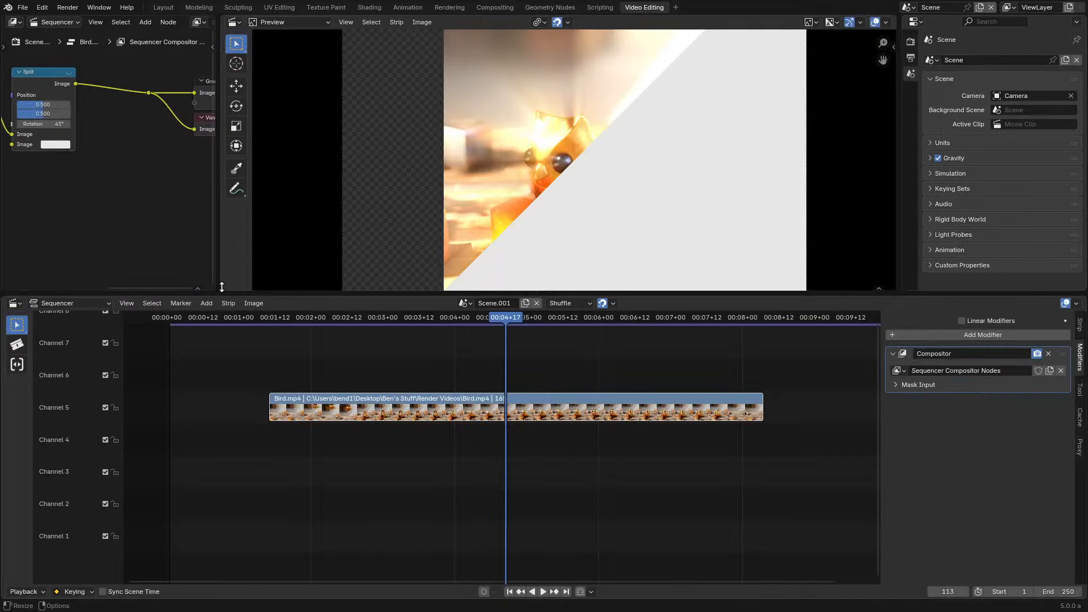
Try rotating the Split node's dividing line to about 33.7° on the strip preview, and cancel the change
drag(109, 179, 85, 177)
key(ctrl+z)
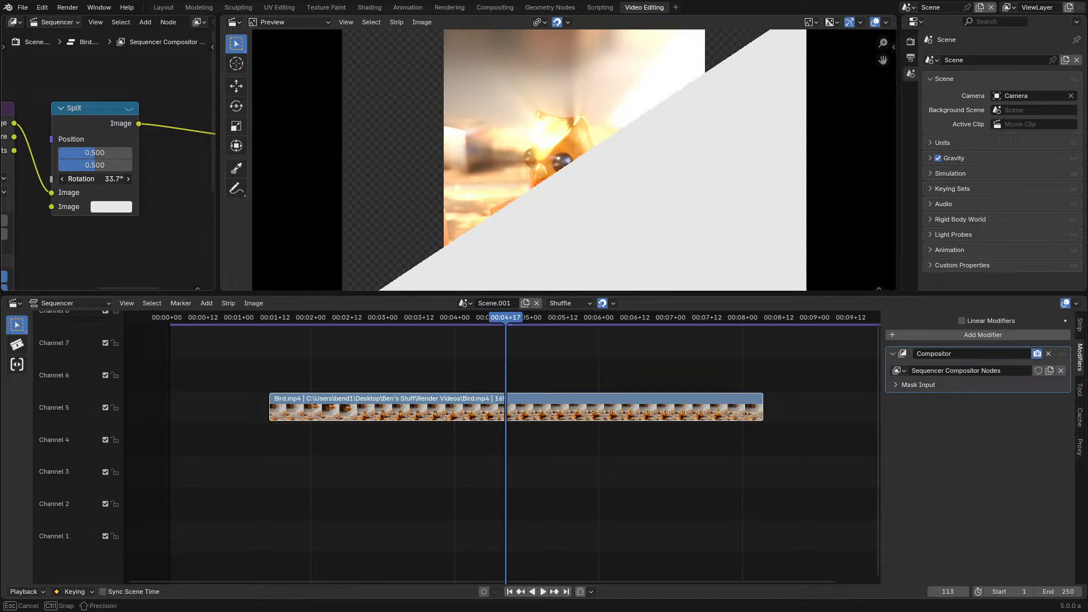
key(Escape)
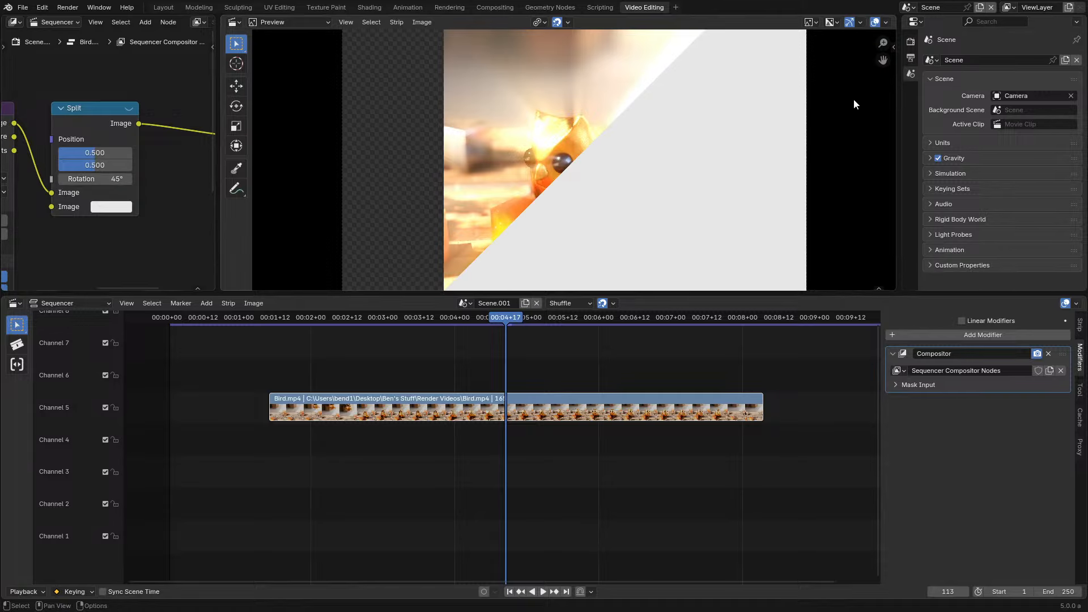
Set the scene's output resolution to 1024 × 1024 px
click(910, 60)
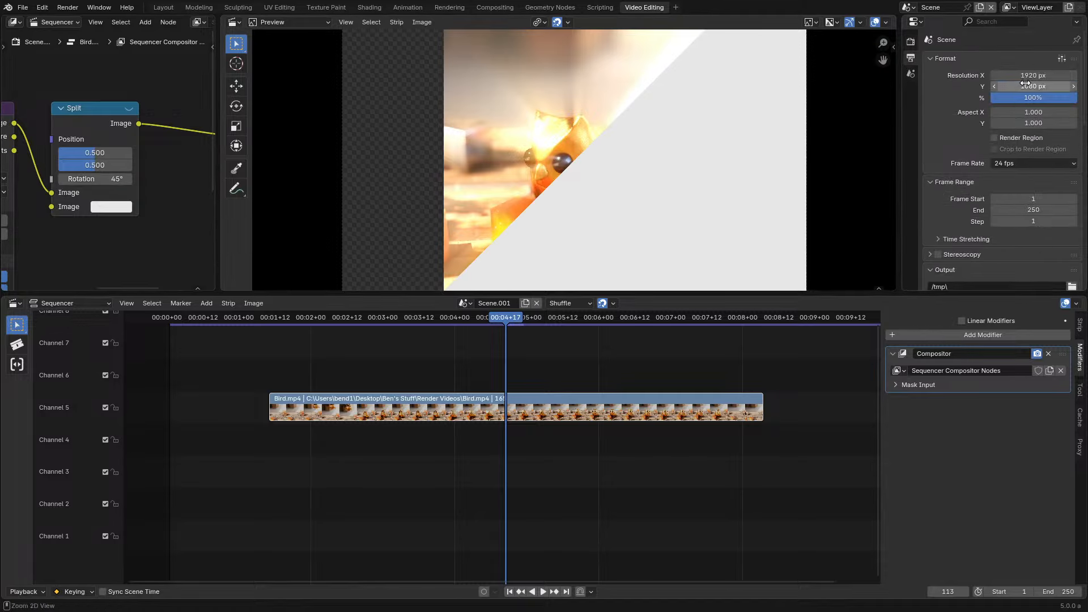
drag(1024, 78, 1024, 86)
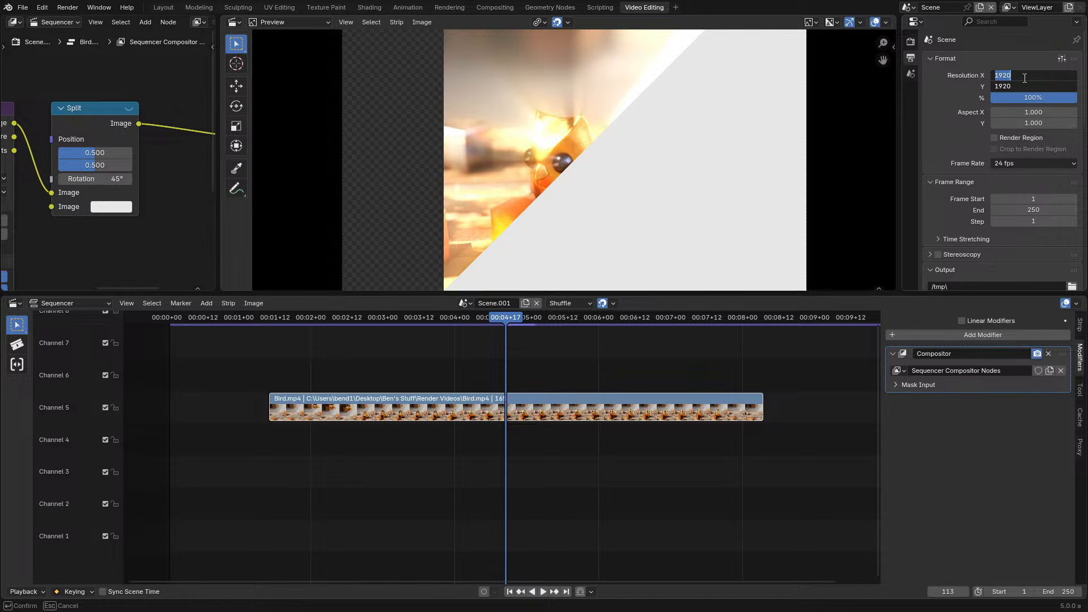
text(1024)
key(Return)
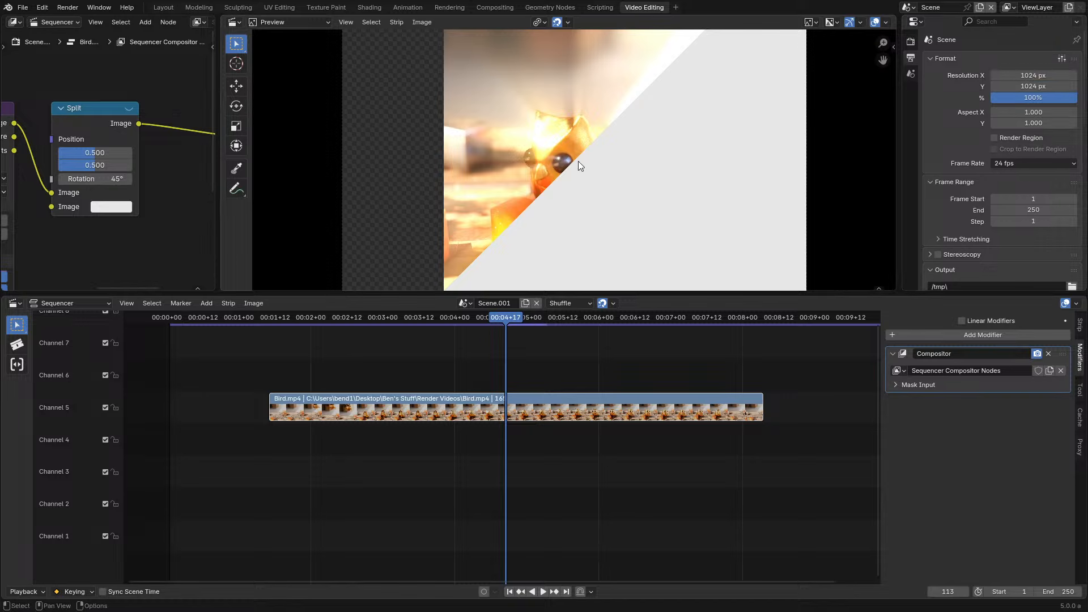
scroll(581, 161, down, 6)
scroll(591, 159, up, 2)
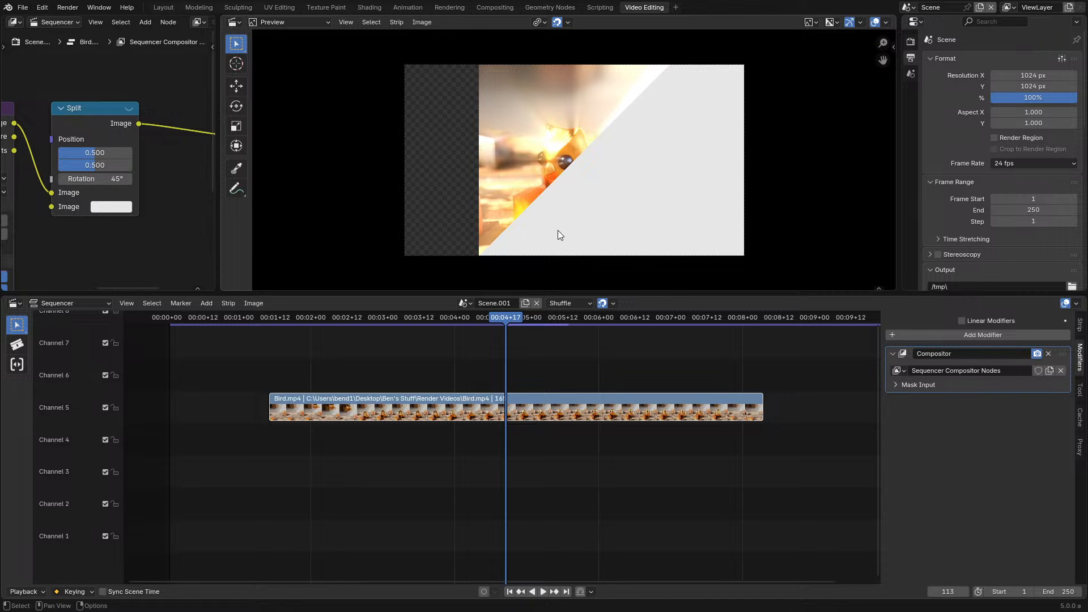
scroll(558, 230, down, 2)
Select the Bird.mp4 strip in the preview and move the playhead to frame 88
click(554, 199)
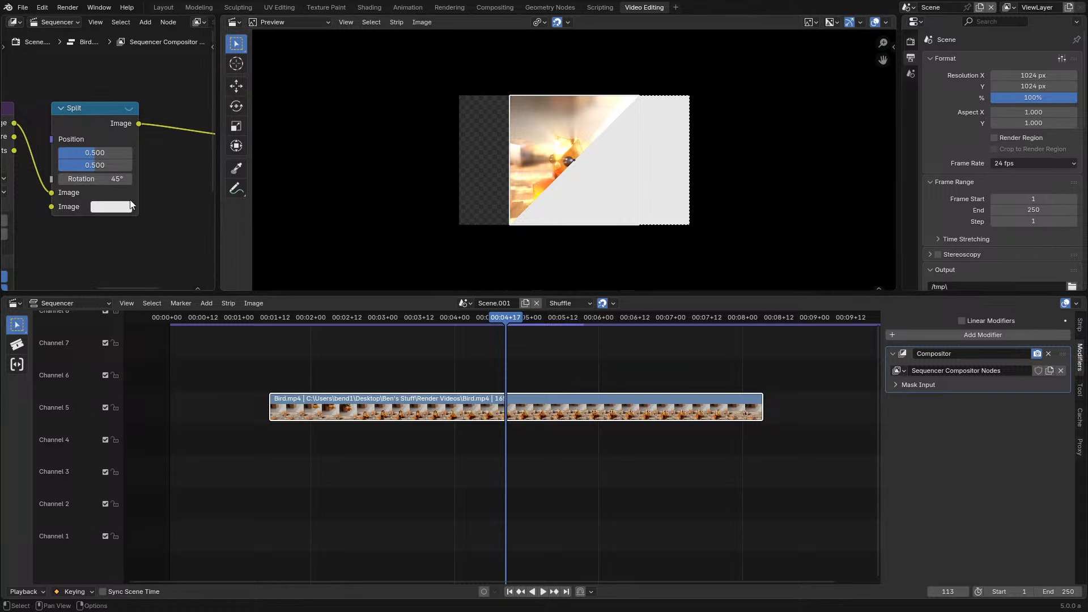
scroll(131, 200, down, 2)
middle_drag(130, 199, 254, 185)
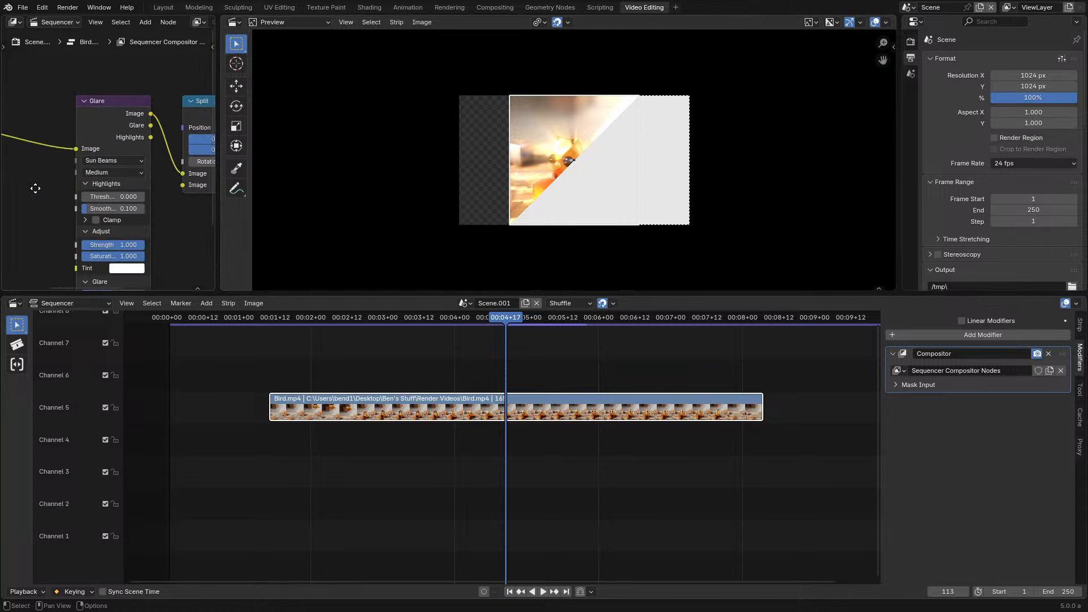
key(ctrl+shift+space)
click(431, 321)
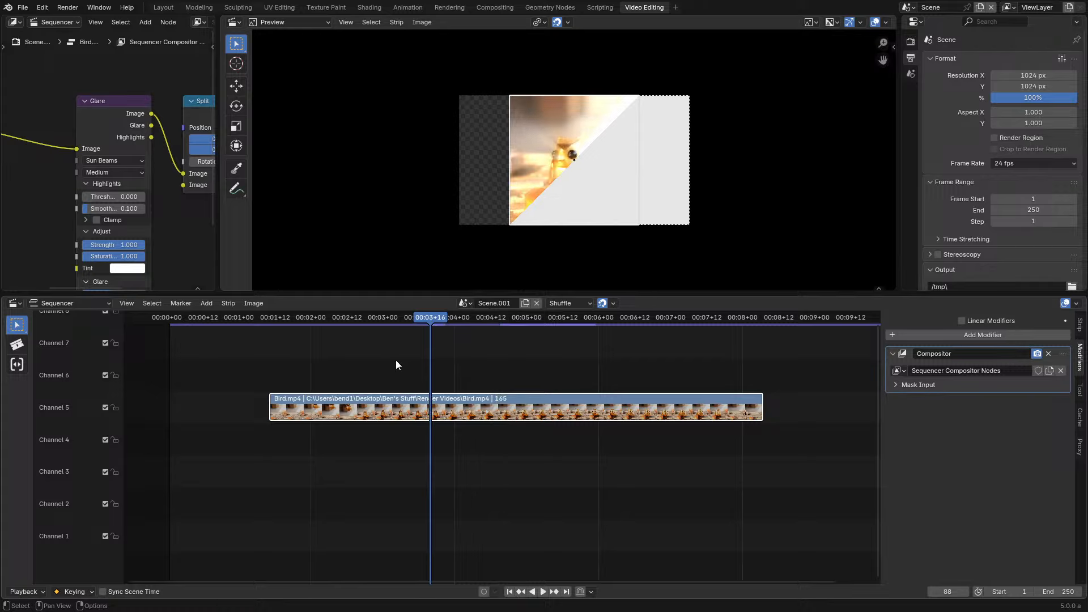
middle_drag(117, 233, 52, 228)
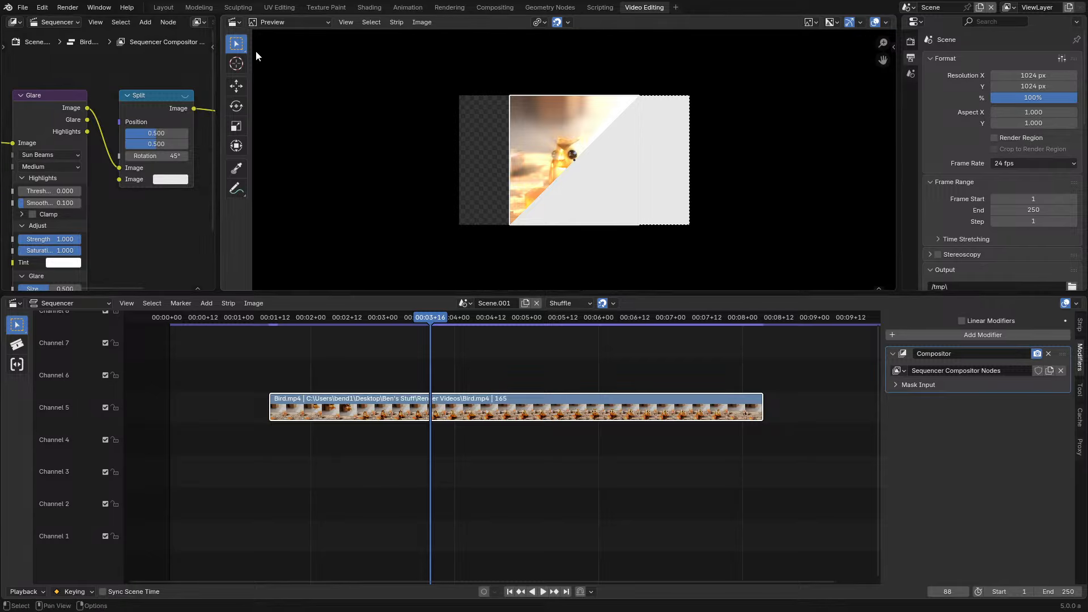
Switch to the Compositing workspace and add an unconnected File Output node below the Viewer node
click(495, 7)
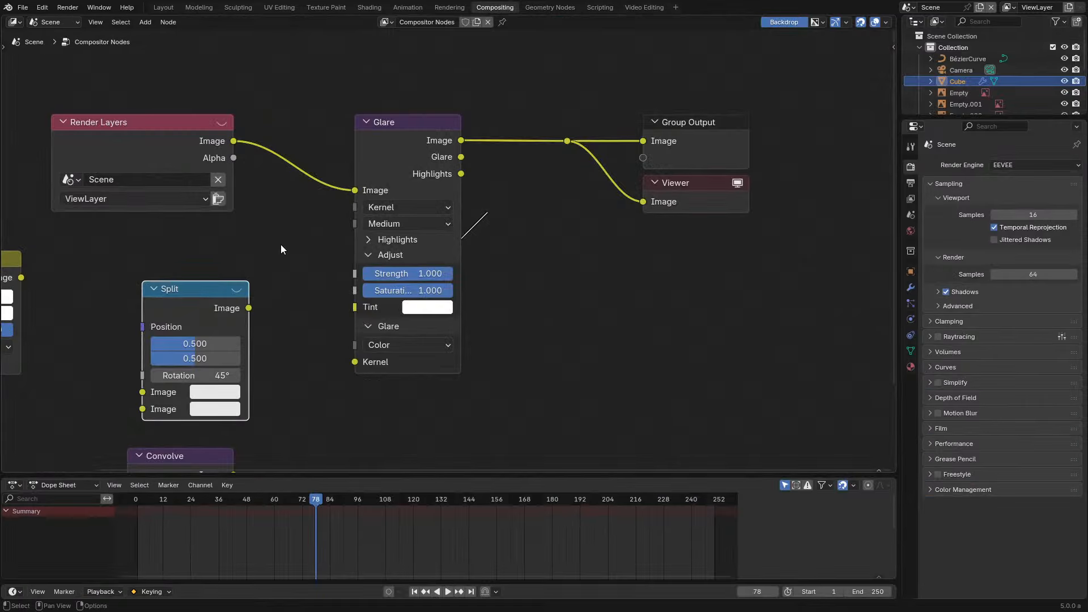
scroll(237, 266, down, 3)
key(shift+a)
click(515, 280)
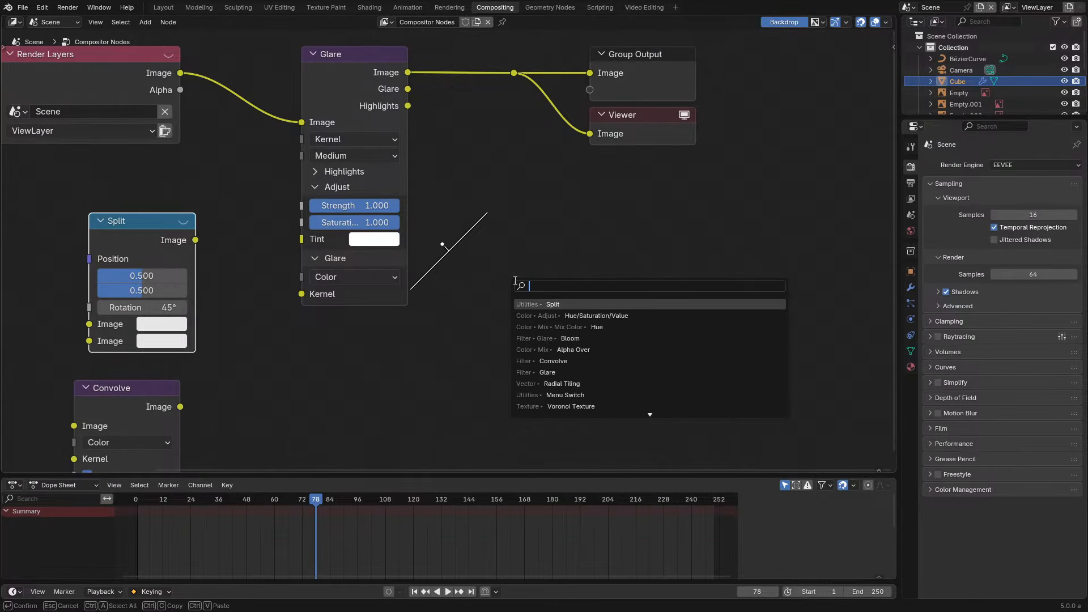
text(file o)
key(Return)
click(515, 280)
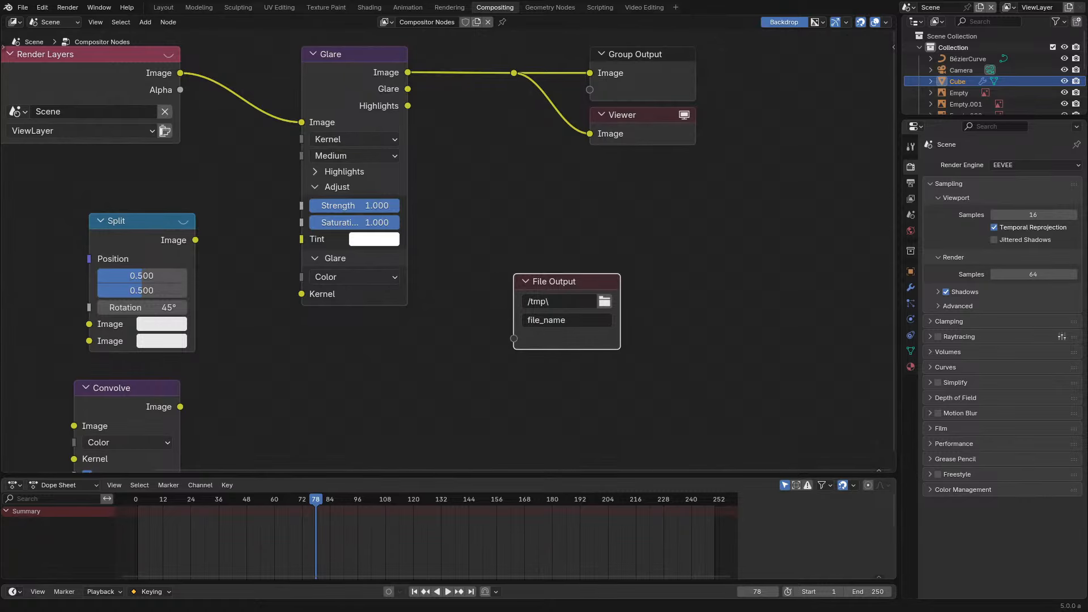
scroll(450, 249, up, 1)
middle_drag(451, 248, 406, 320)
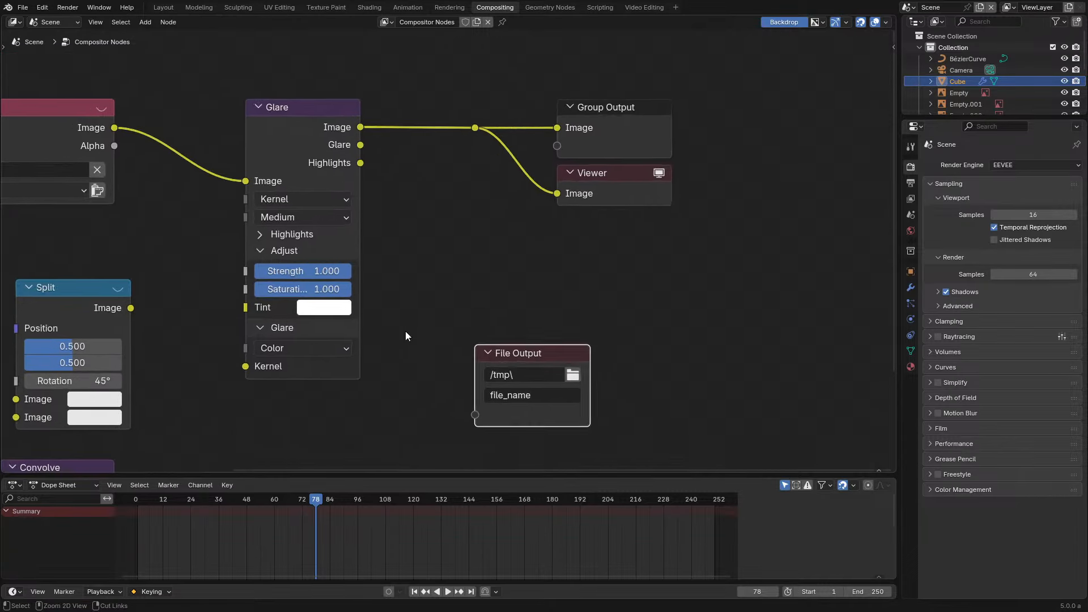
key(ctrl+space)
key(ctrl+space)
middle_drag(475, 195, 551, 241)
key(ctrl+space)
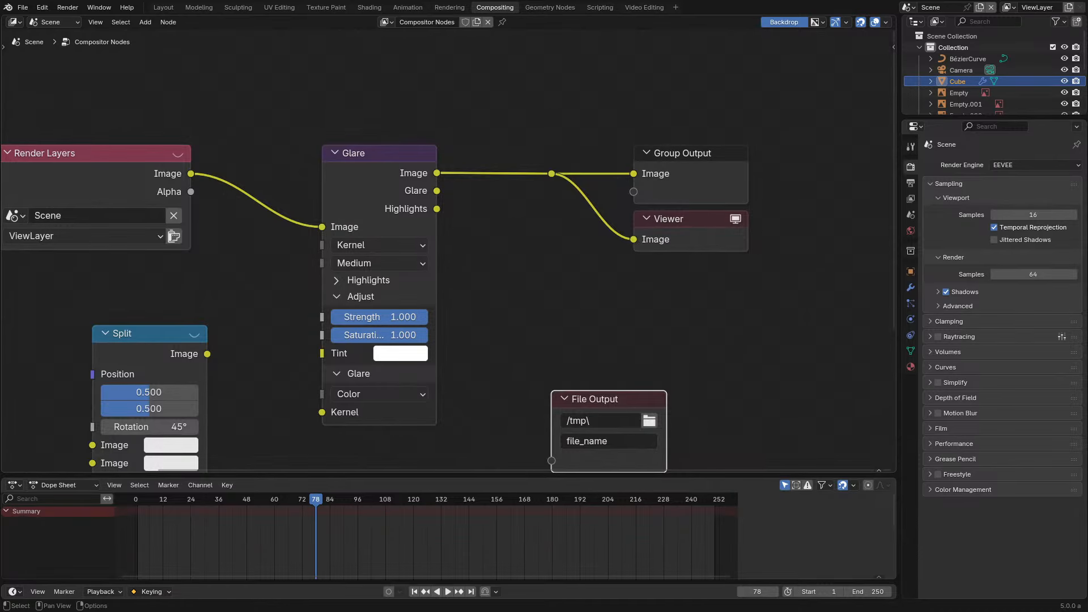
scroll(496, 259, down, 2)
click(496, 259)
key(ctrl+space)
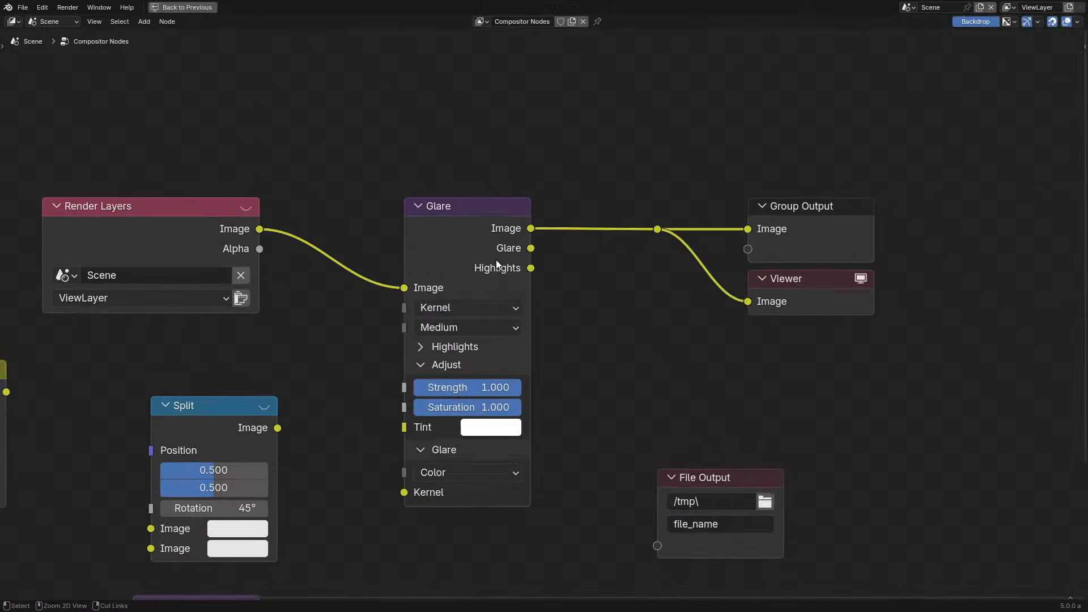
key(ctrl+space)
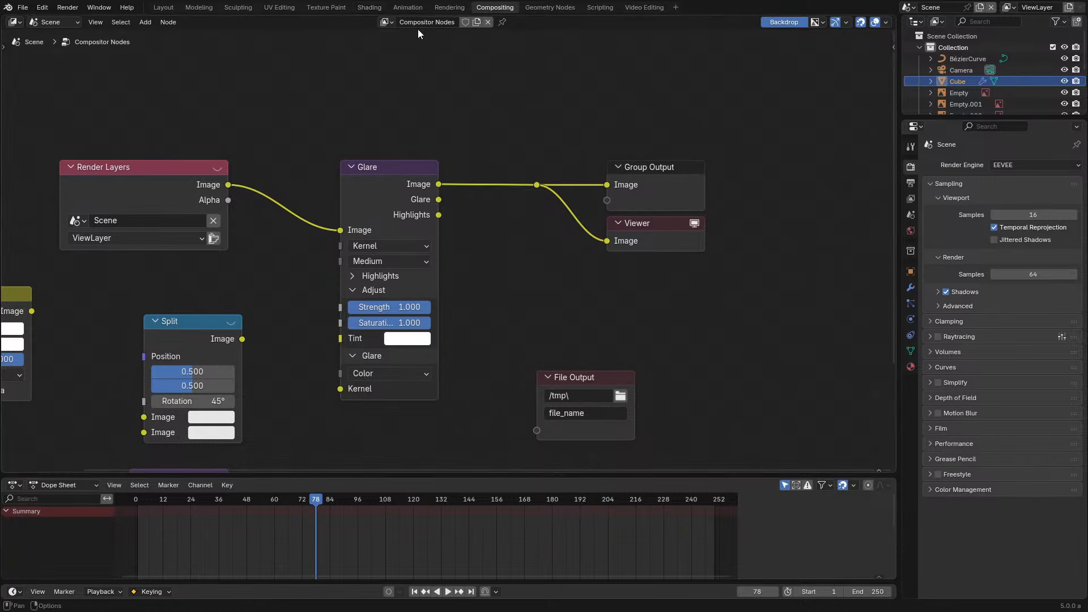
Switch to the Geometry Nodes workspace
click(550, 8)
middle_drag(522, 310, 533, 253)
key(shift+a)
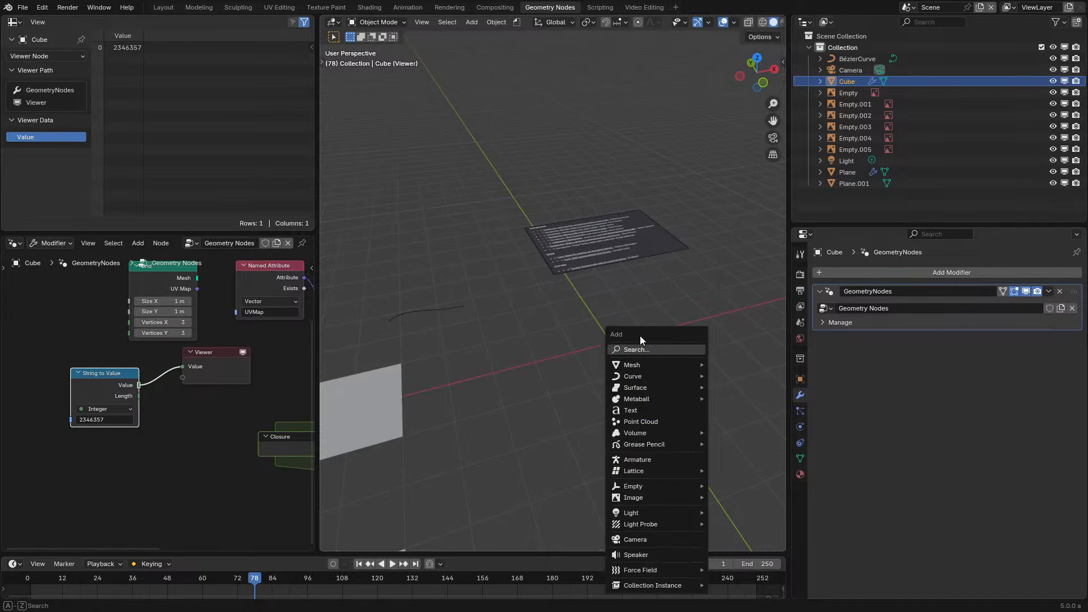
mouse_move(640, 359)
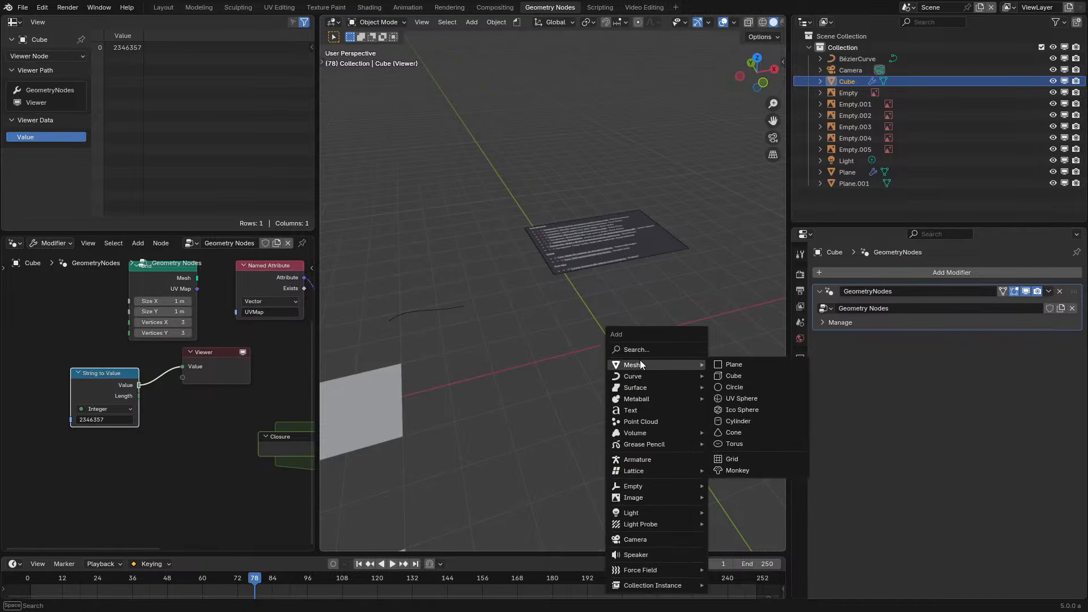
click(727, 375)
middle_drag(665, 345, 587, 345)
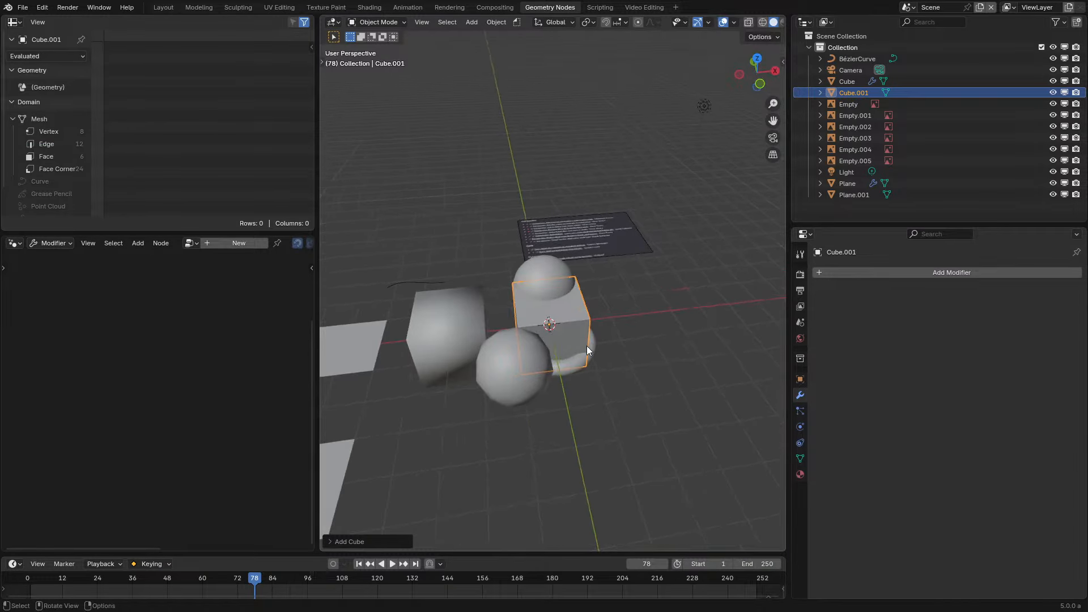
key(ctrl+z)
Add a mesh cube at the 3D cursor among the existing objects
scroll(512, 352, up, 3)
mouse_move(512, 351)
middle_down()
mouse_move(523, 325)
mouse_move(531, 355)
middle_up()
key(shift+a)
mouse_move(532, 354)
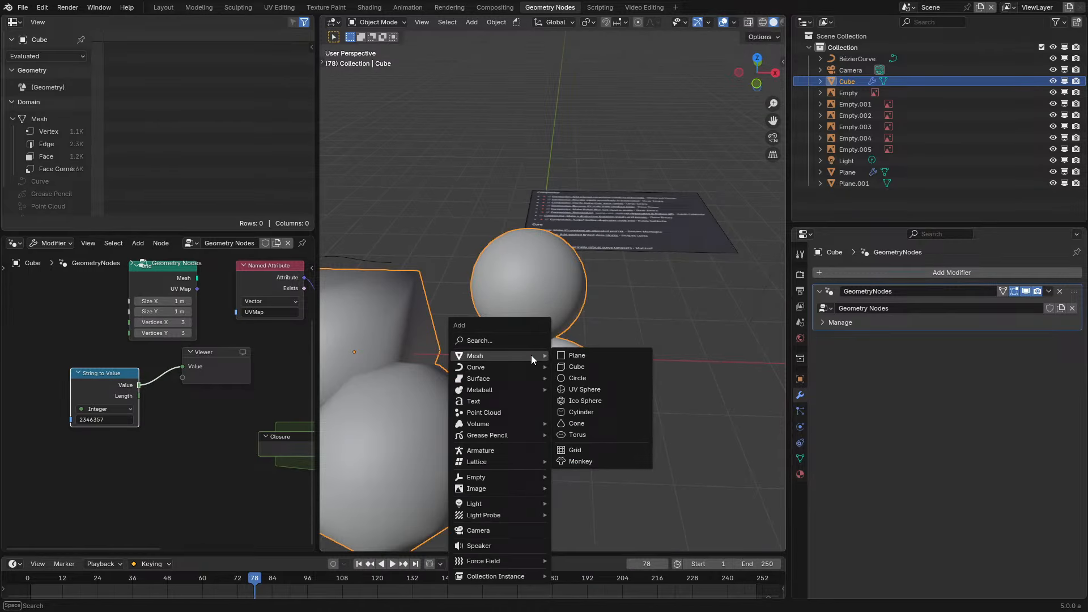
click(584, 366)
scroll(584, 366, down, 3)
Select the original Cube and delete the Viewer node attached to String to Value in its node tree
click(442, 352)
click(228, 366)
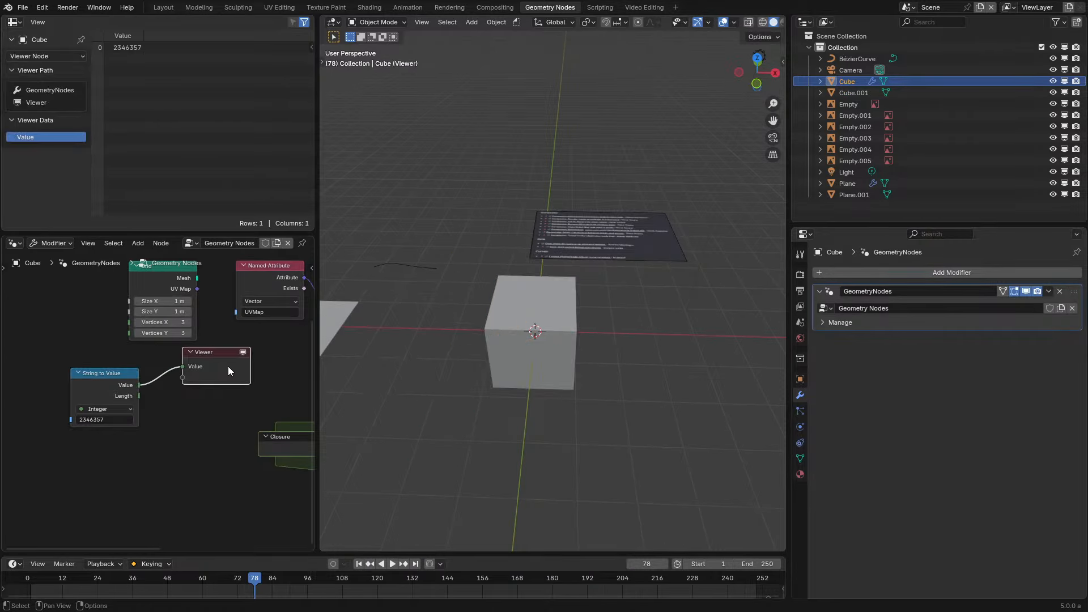
key(x)
scroll(228, 366, down, 4)
middle_drag(273, 356, 99, 480)
scroll(138, 421, down, 1)
scroll(137, 421, up, 1)
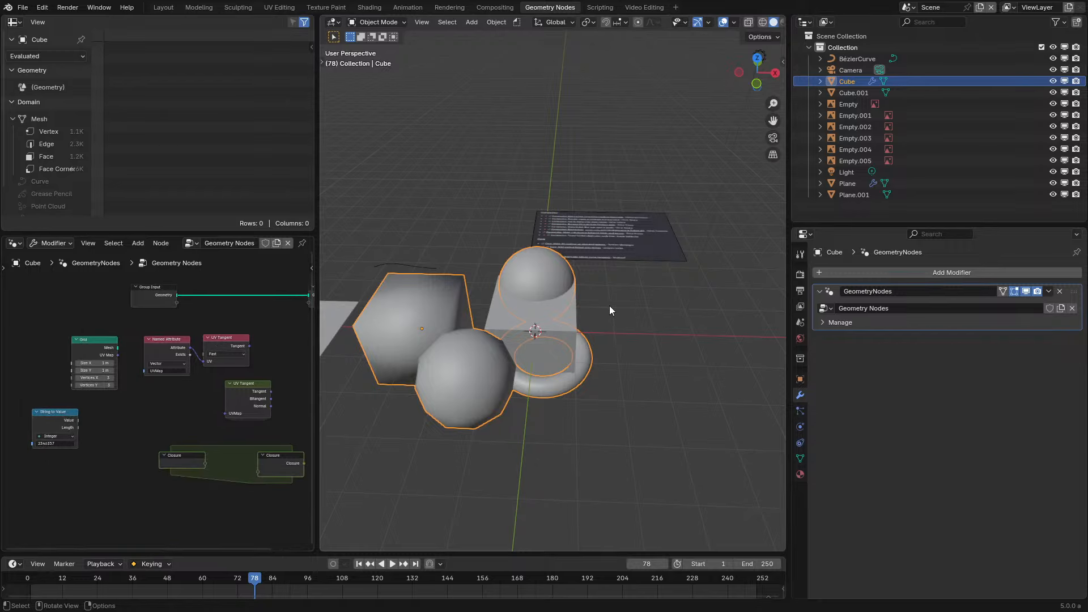
Move Cube.001 clear of the sphere and ring, into the open space beside them
click(576, 331)
key(g)
click(720, 339)
Add a Fur curves object to the surface of Cube.001
key(shift+a)
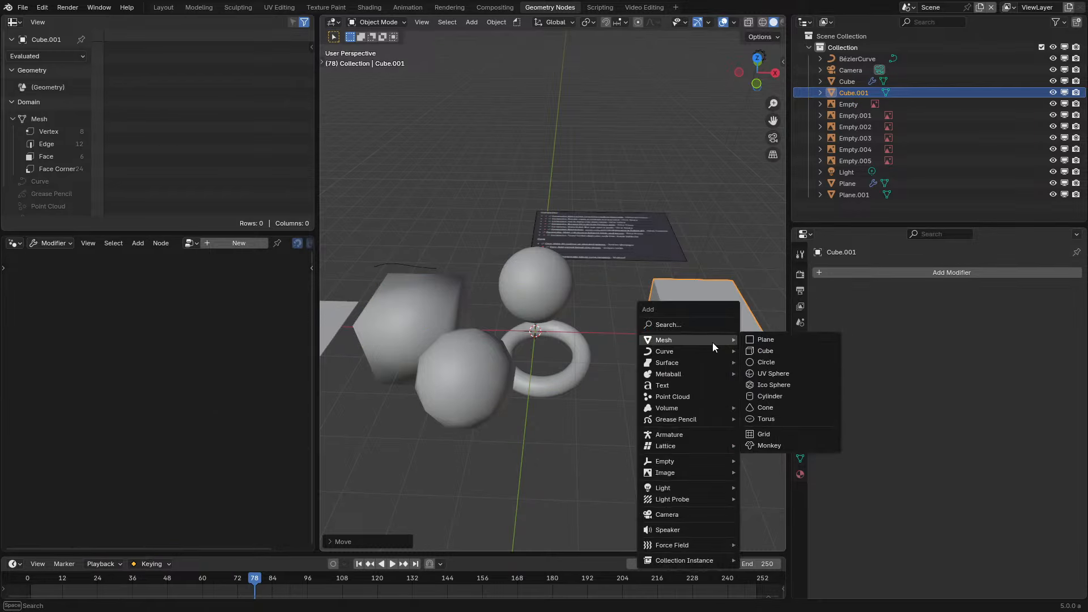
mouse_move(684, 351)
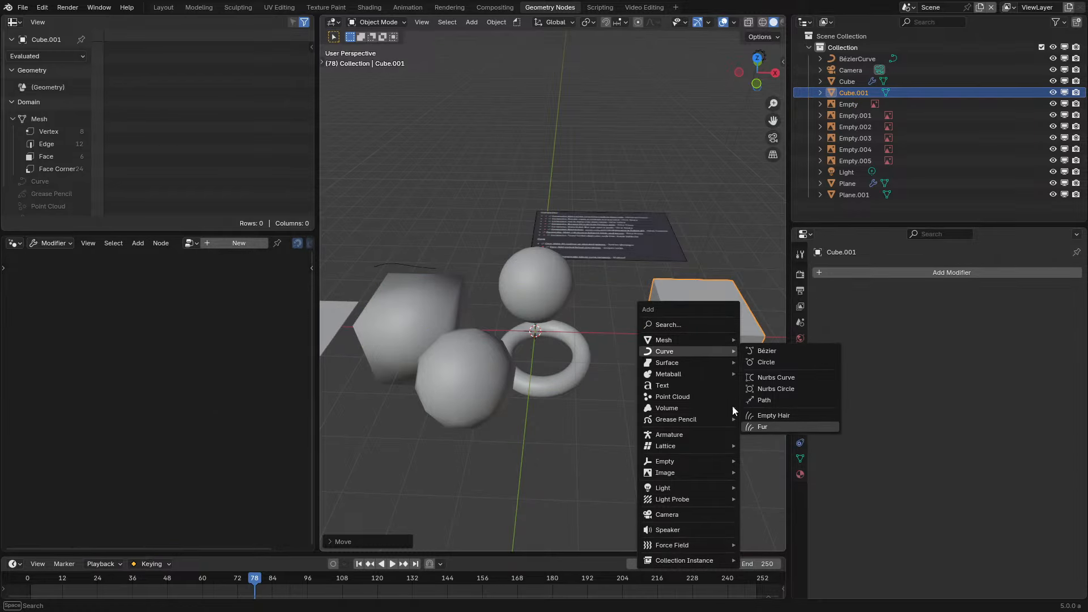
shift+middle_drag(724, 378, 686, 320)
key(alt+a)
scroll(548, 356, up, 6)
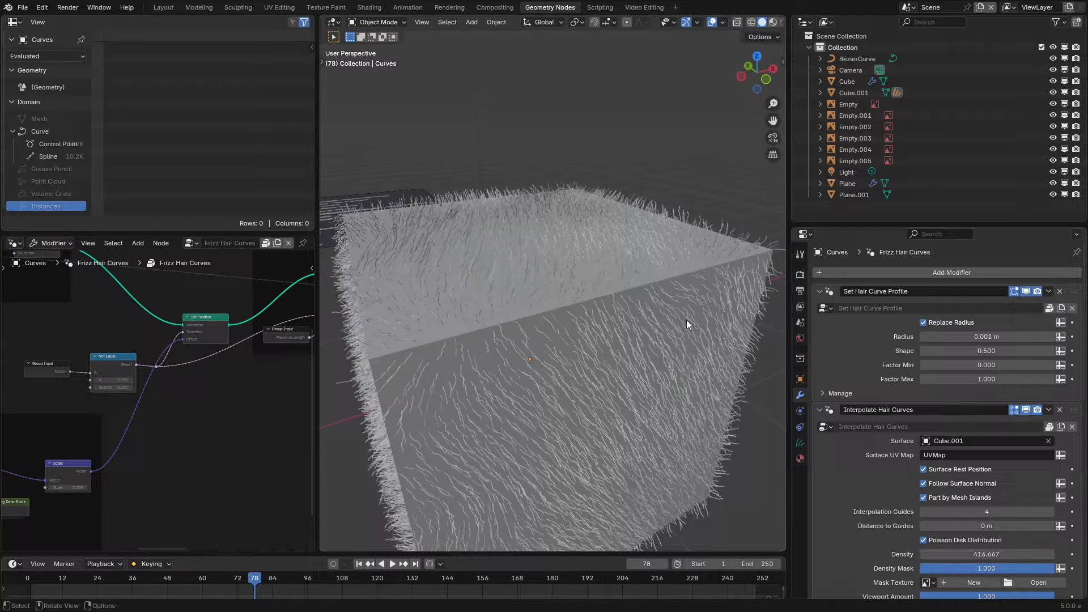
Compare the Strip and Cylinder curve shapes in the EEVEE render settings, ending with the shape set to Cylinder
click(800, 274)
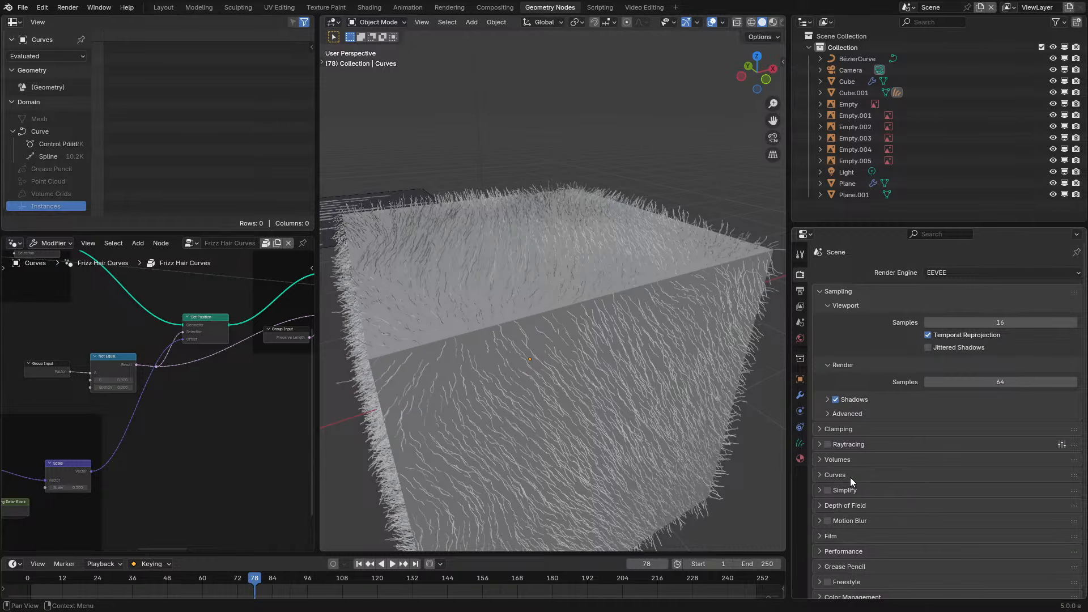
click(848, 475)
scroll(971, 481, down, 2)
click(1009, 448)
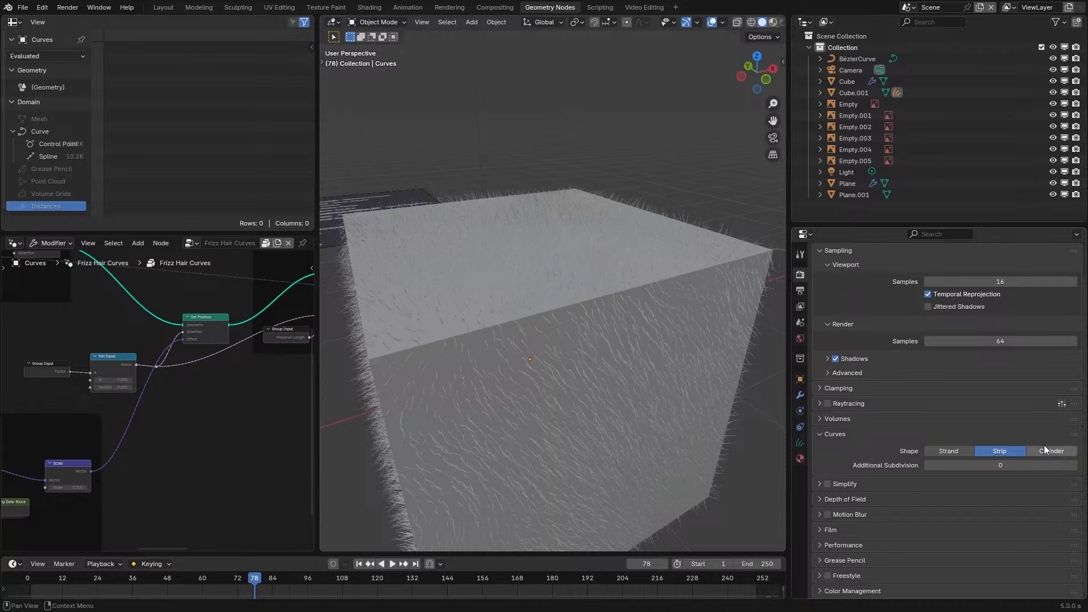
click(1035, 448)
click(997, 448)
click(1040, 450)
click(987, 448)
click(1039, 448)
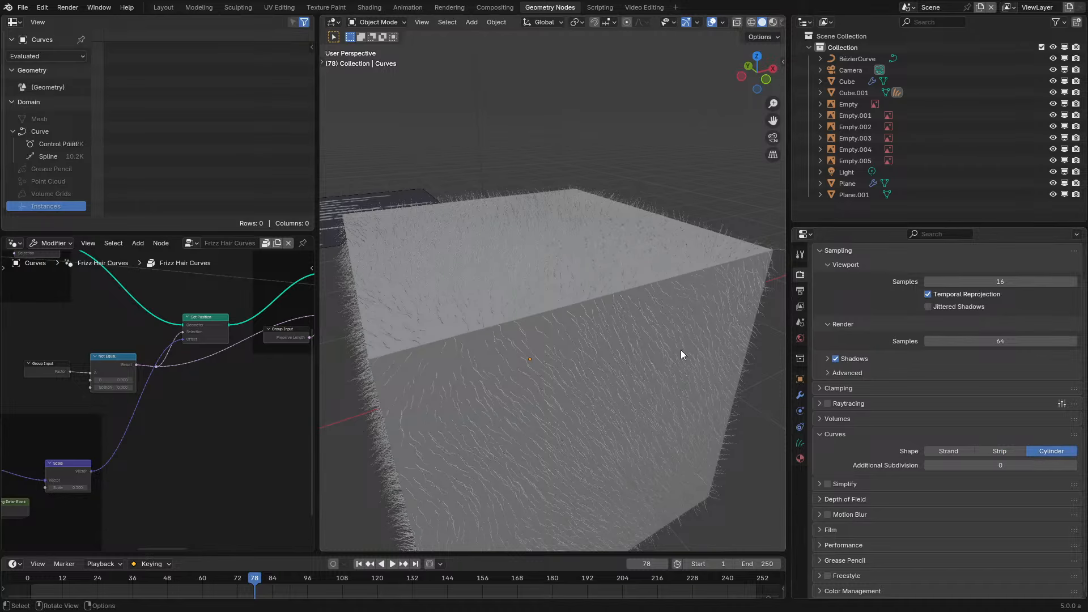
Set the Set Hair Curve Profile radius to 0.021 m and inspect the fur on the cube
scroll(618, 329, up, 4)
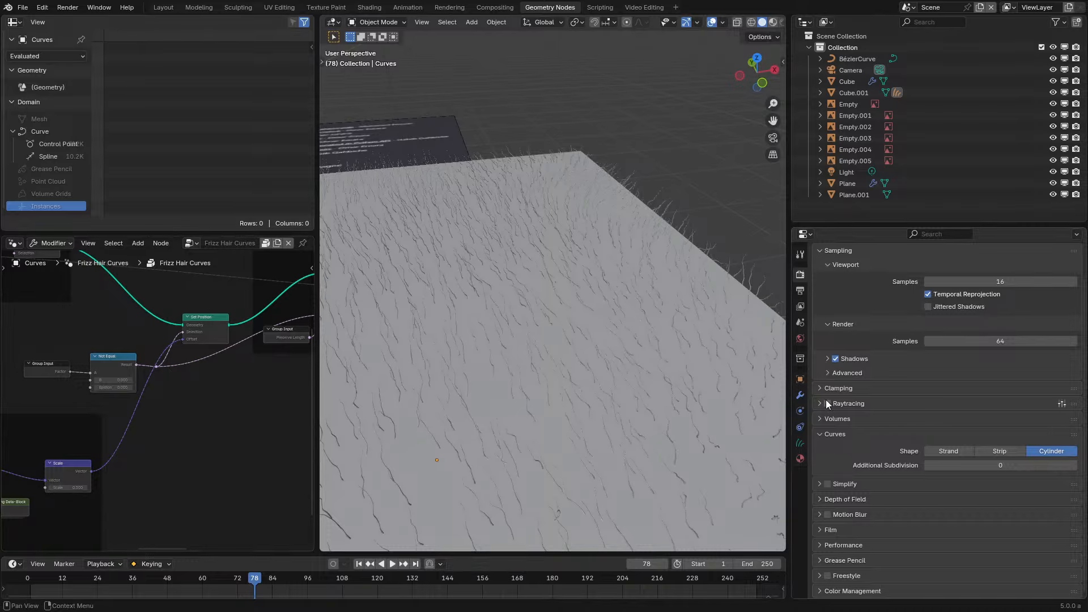
click(800, 394)
drag(1015, 296, 979, 296)
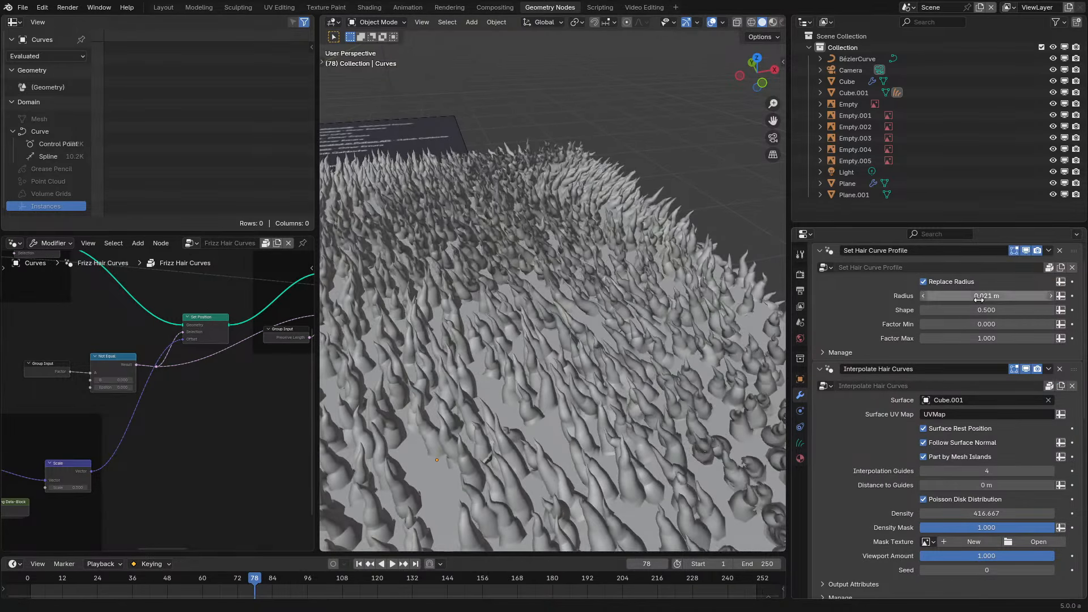
scroll(482, 334, down, 4)
middle_drag(483, 334, 525, 342)
scroll(537, 333, down, 1)
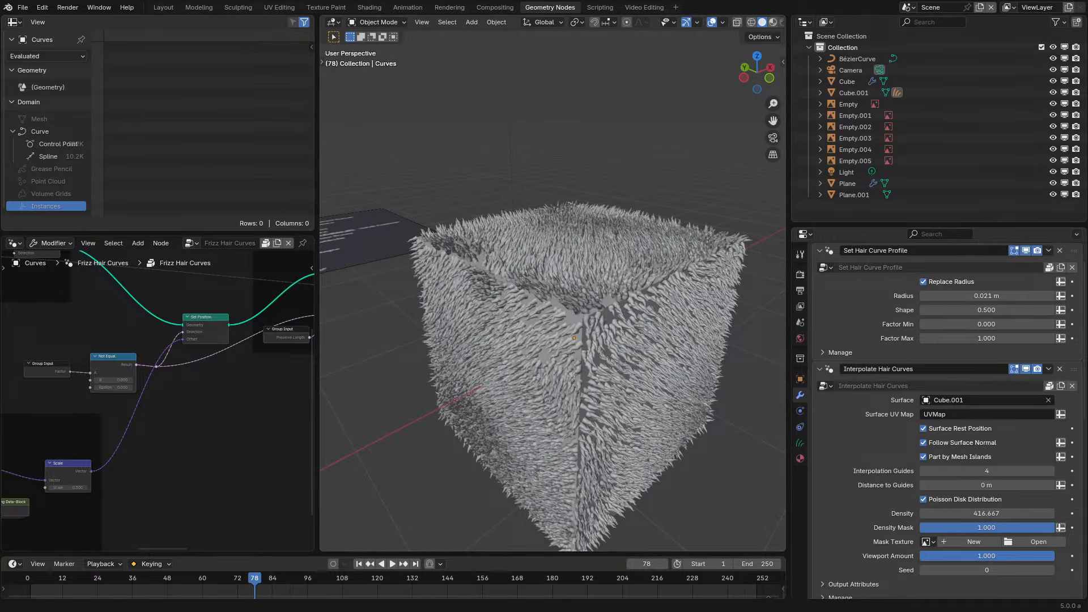
middle_drag(584, 193, 637, 266)
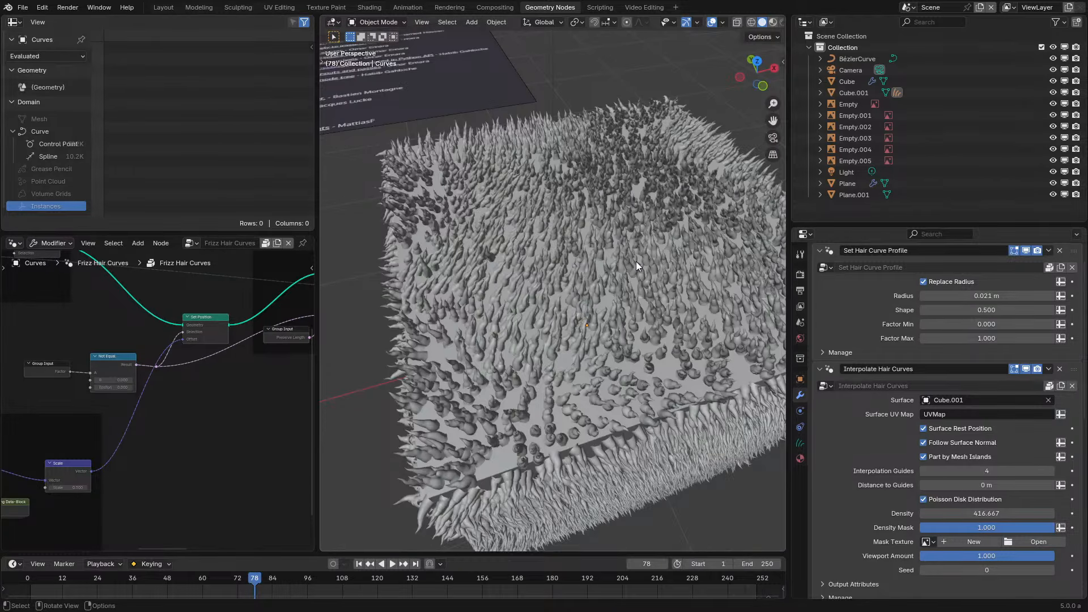
scroll(637, 261, down, 3)
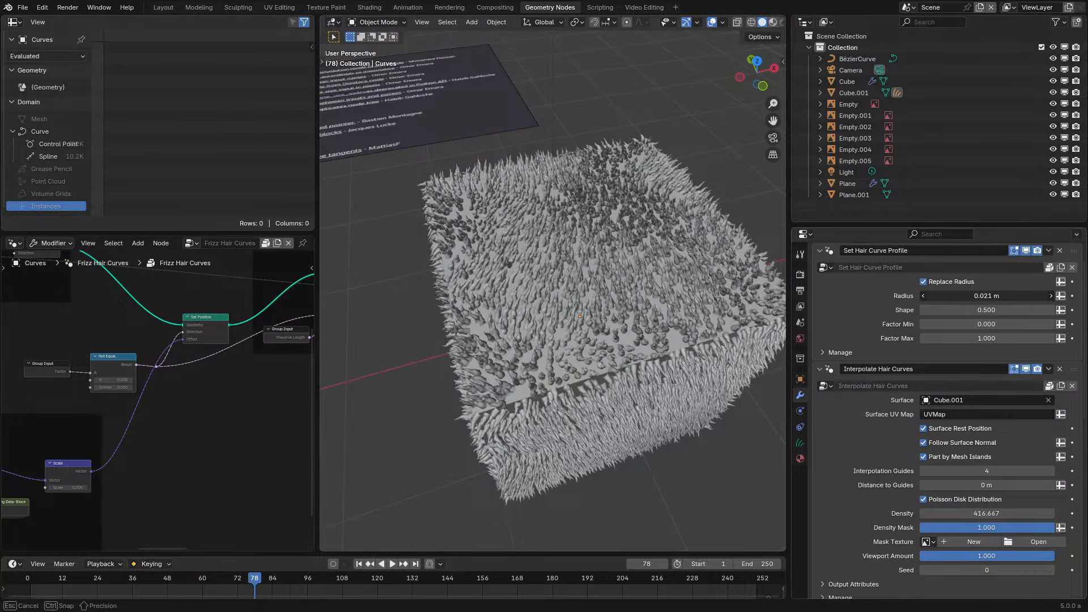
Set the Set Hair Curve Profile radius to 0.009 m and inspect the fur from closer and farther away
mouse_move(986, 296)
mouse_down()
mouse_move(958, 295)
mouse_move(969, 295)
mouse_up()
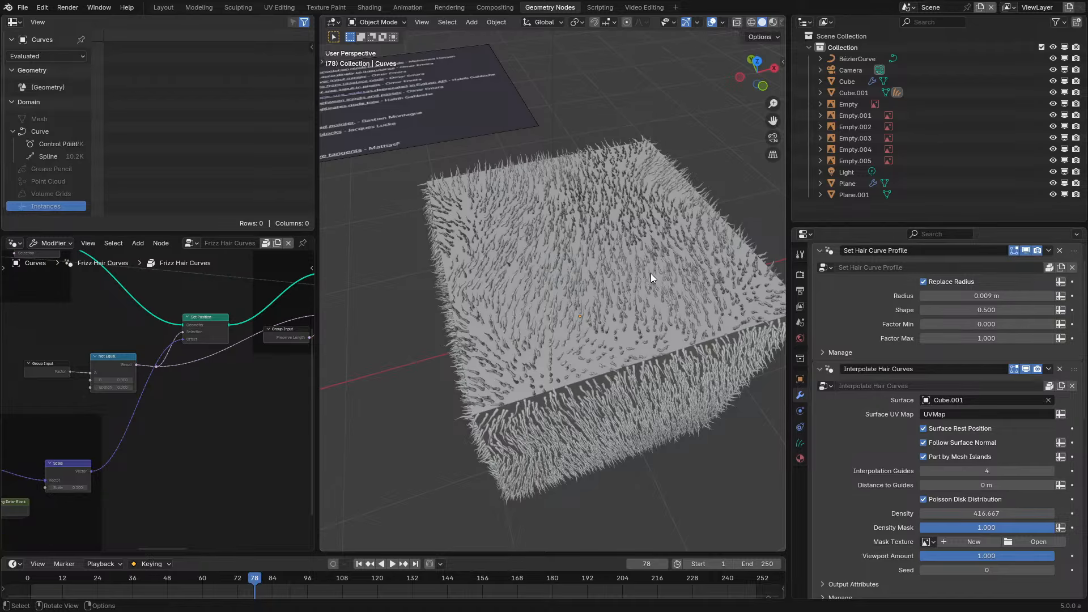
middle_drag(651, 274, 611, 314)
scroll(623, 266, up, 3)
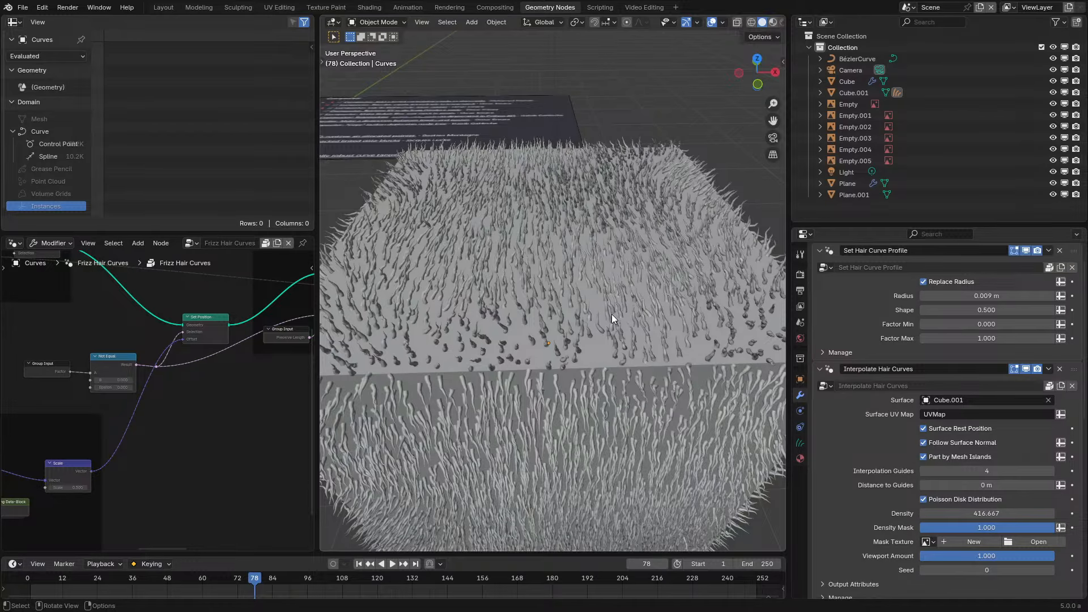
scroll(611, 314, down, 5)
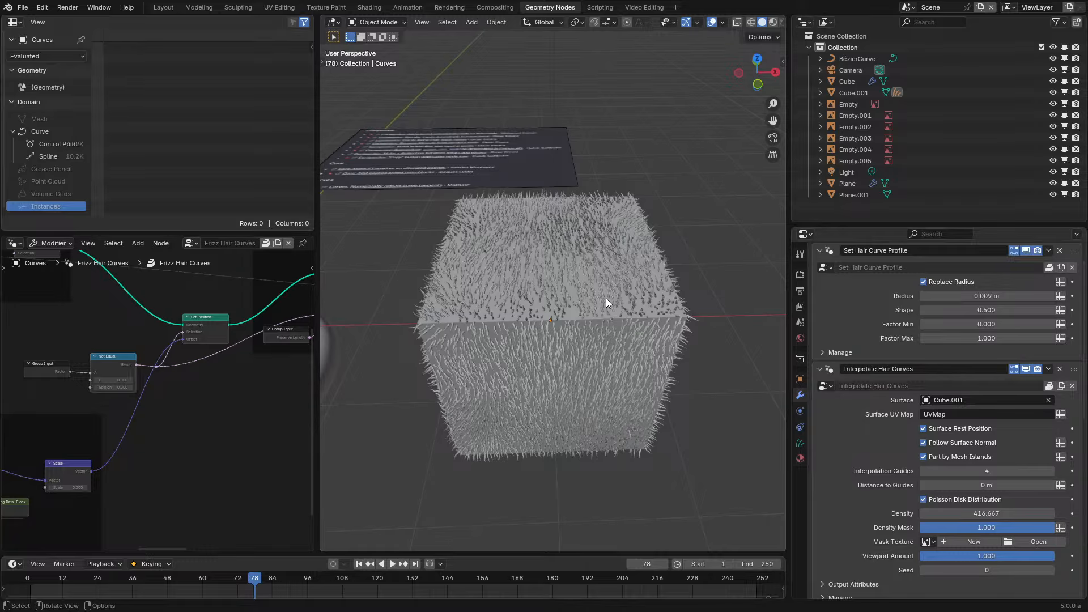
Inspect the fur on the cube up close, from above and from the opposite side
scroll(607, 298, up, 2)
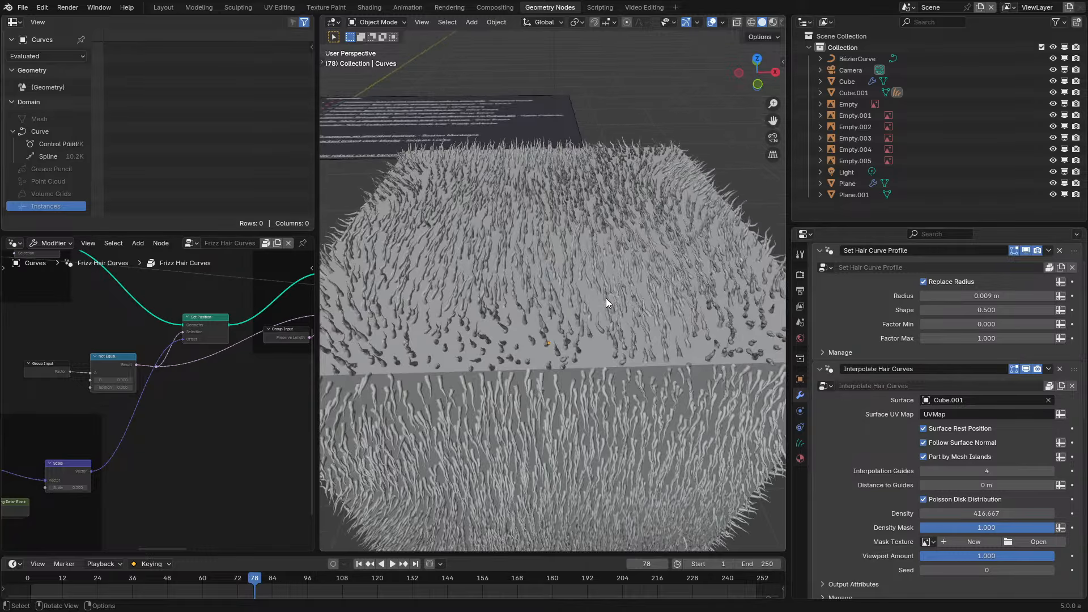
middle_drag(607, 298, 639, 358)
scroll(638, 358, down, 4)
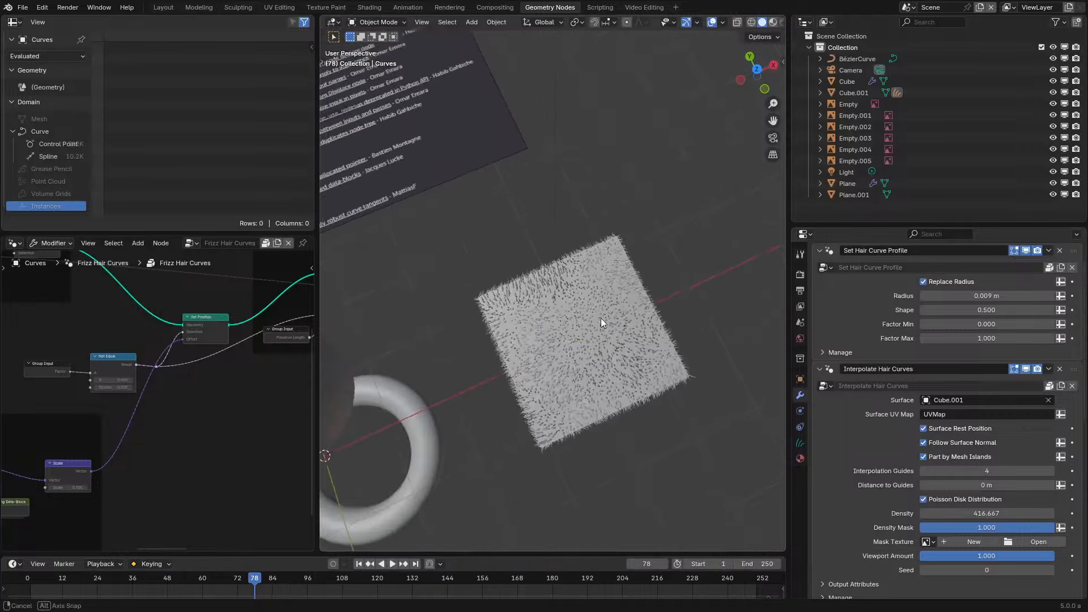
middle_drag(601, 318, 577, 263)
scroll(577, 263, up, 4)
middle_drag(654, 321, 557, 341)
Switch the node editor to the Shader Editor for Fur Material and show that material's properties
click(13, 243)
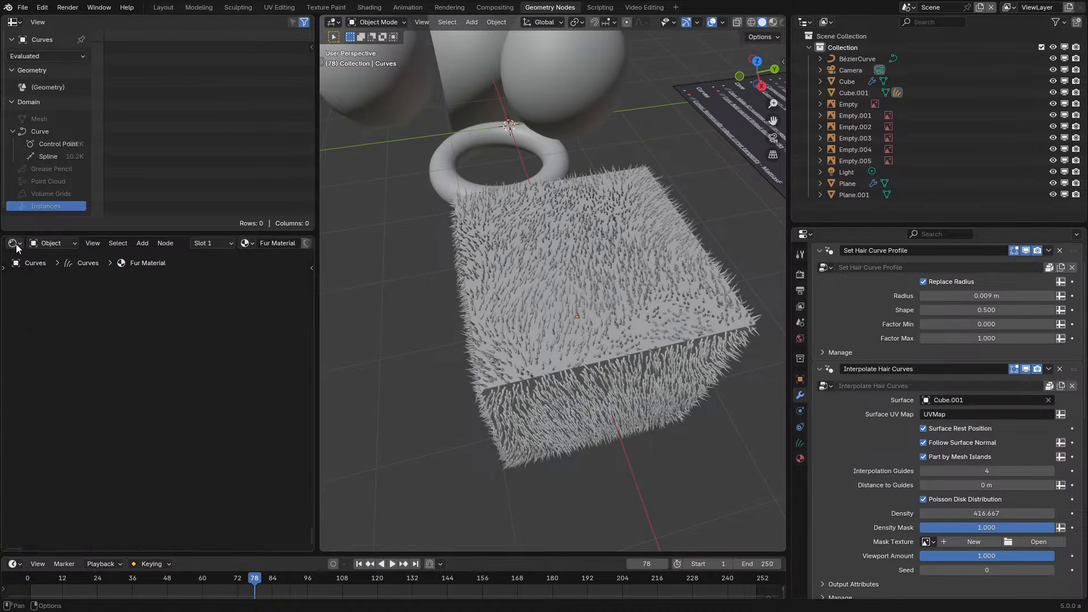
click(51, 312)
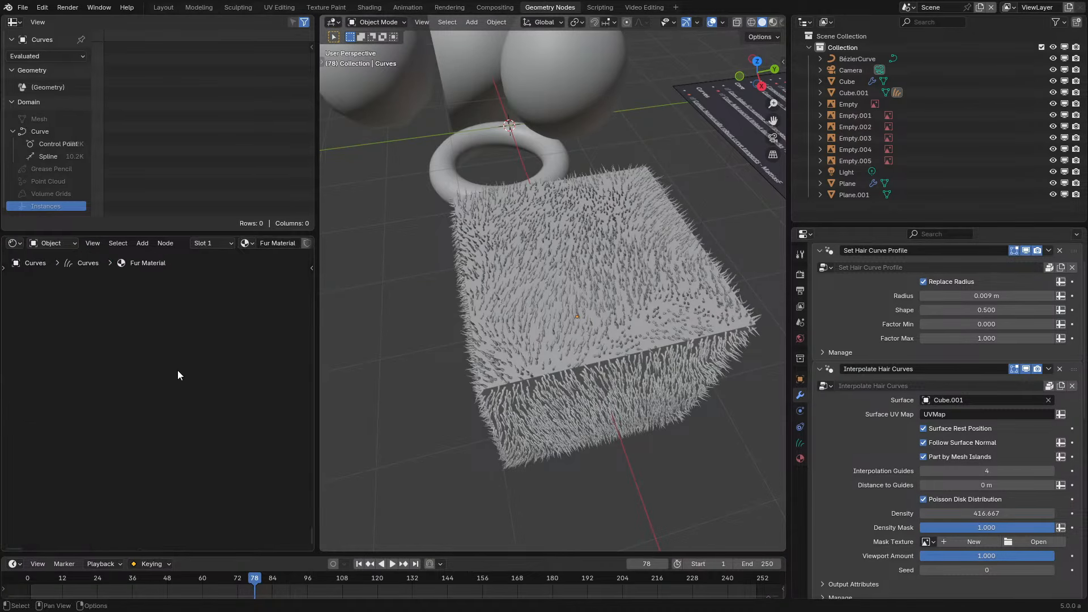
click(800, 458)
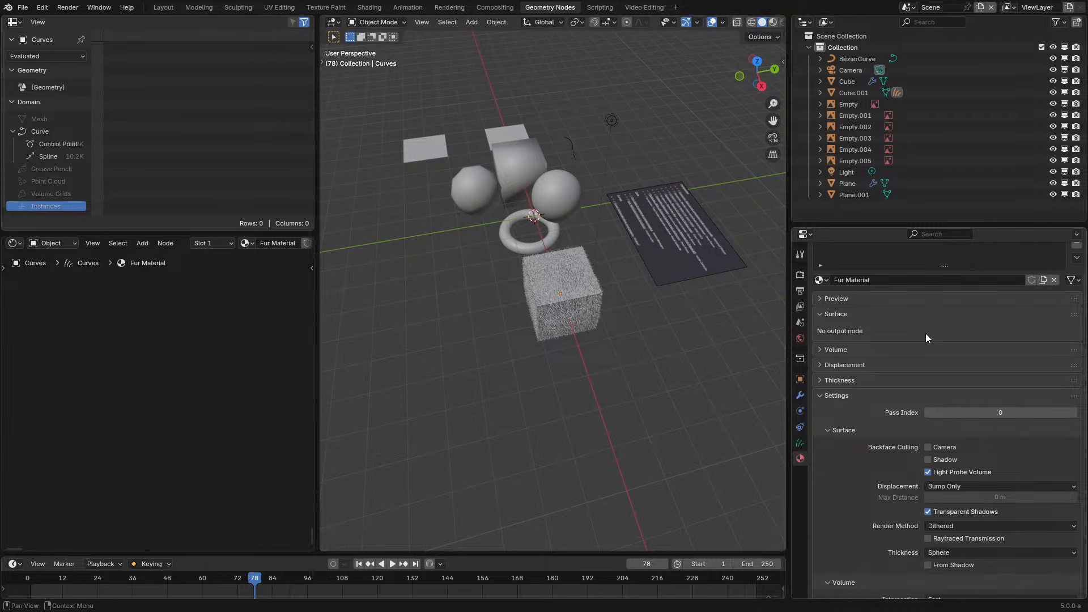
scroll(927, 333, up, 2)
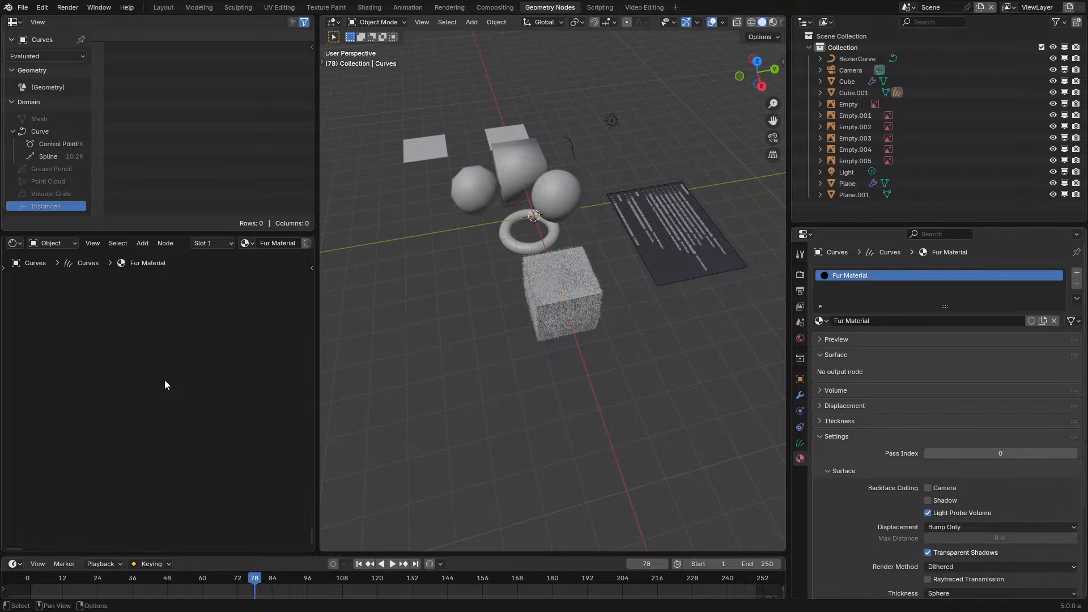
scroll(586, 327, up, 3)
Select the fur curves and add a Material Output node to the empty Fur Material node tree
click(603, 355)
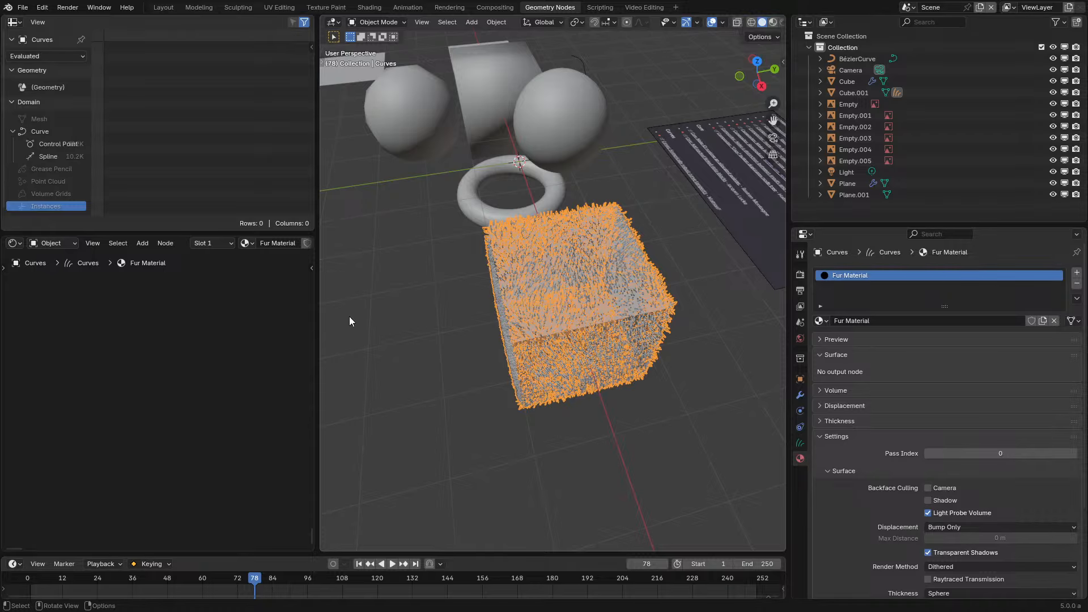
key(shift+a)
mouse_move(161, 376)
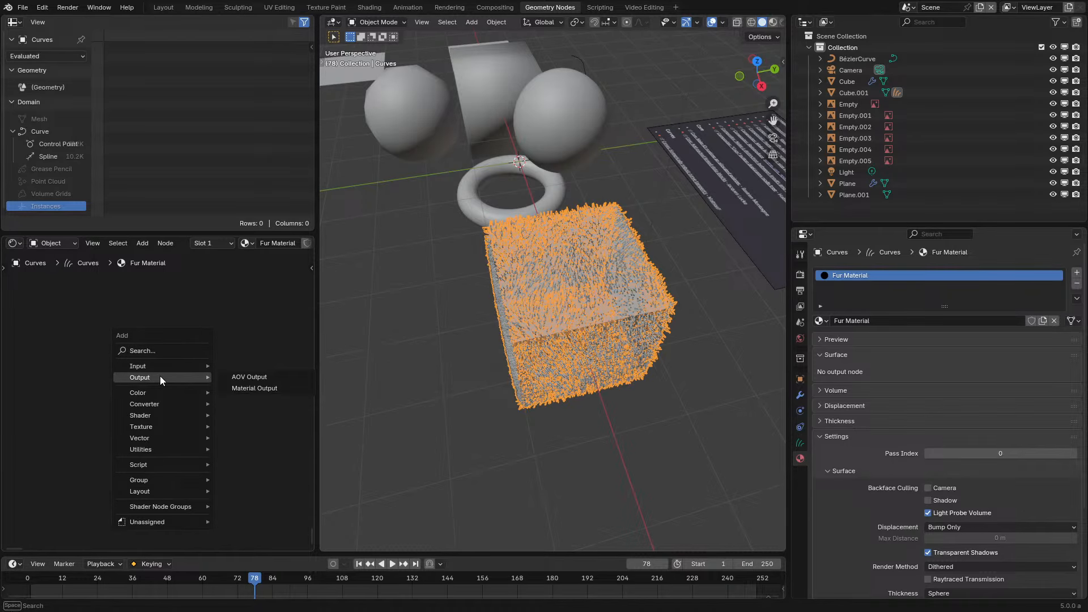
click(256, 389)
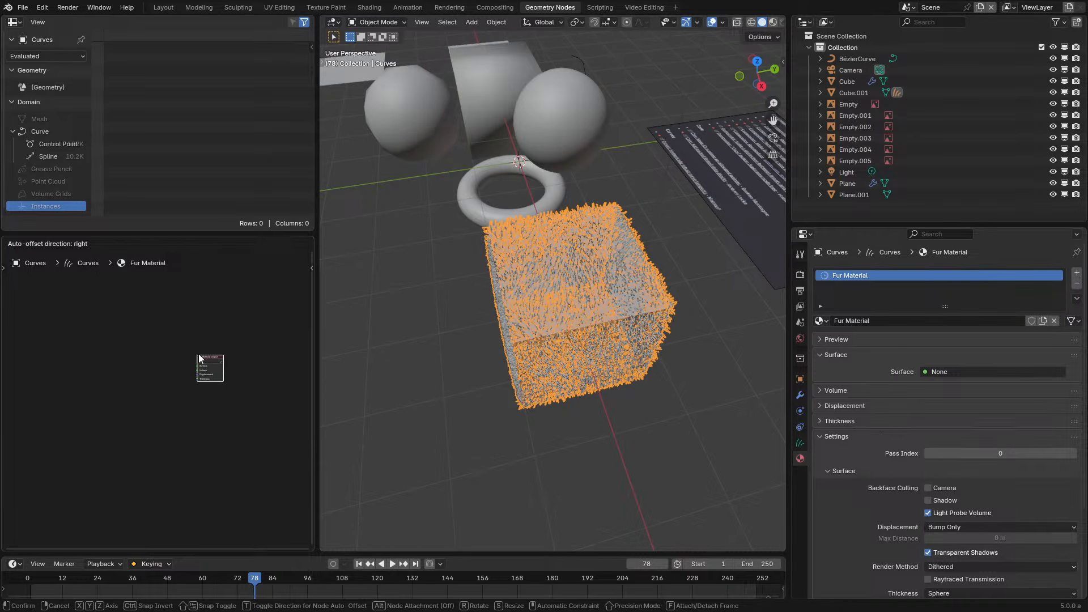
click(199, 353)
scroll(199, 353, up, 5)
Add a Curves Info node before Material Output and connect its Is Strand output to Surface
key(shift+a)
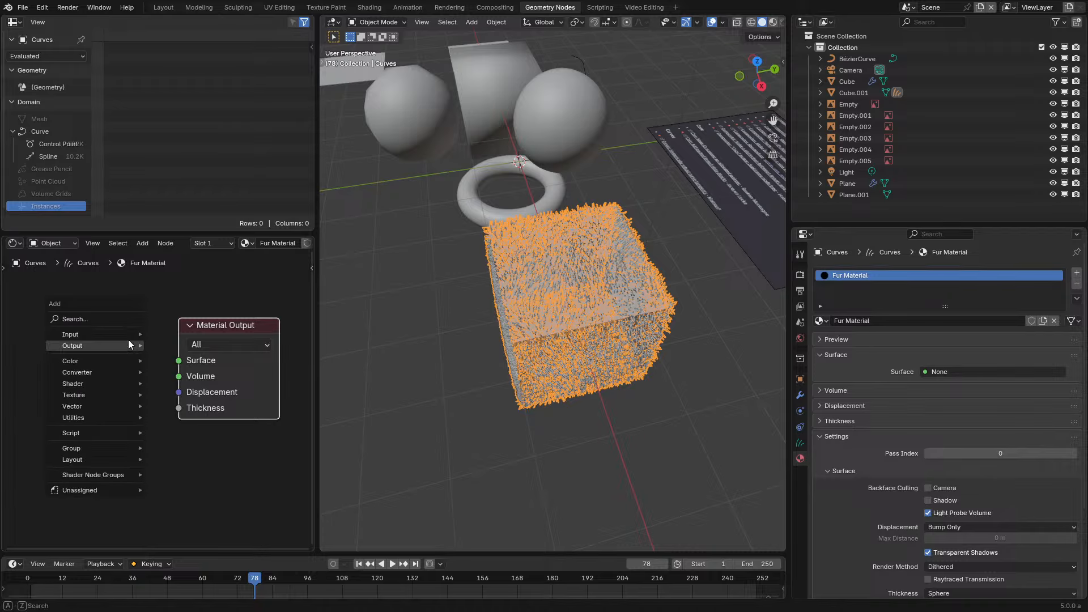
mouse_move(134, 341)
click(103, 322)
text(curve t)
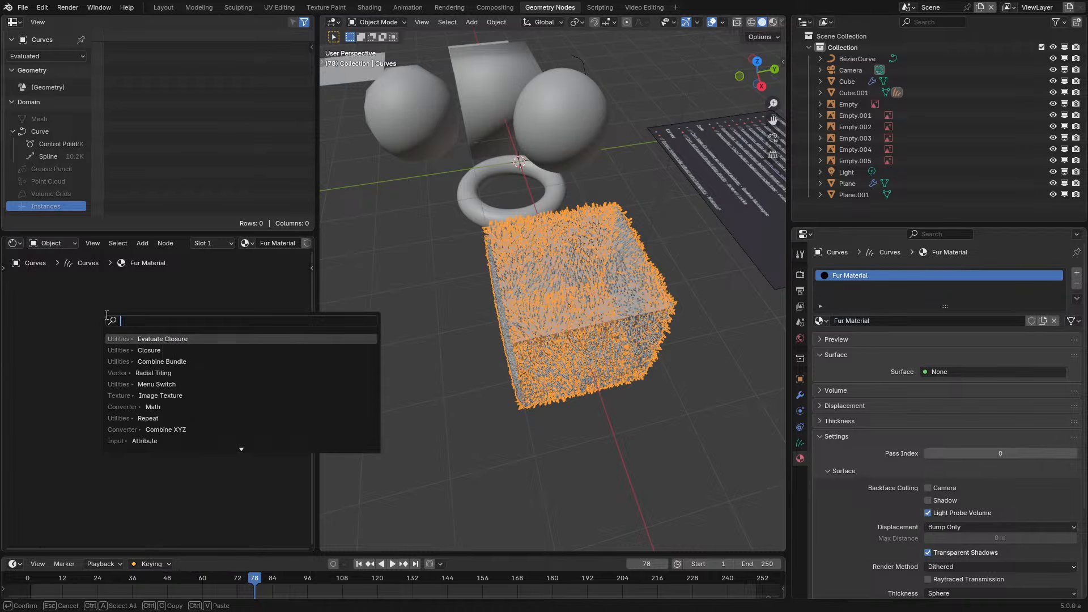
key(BackSpace)
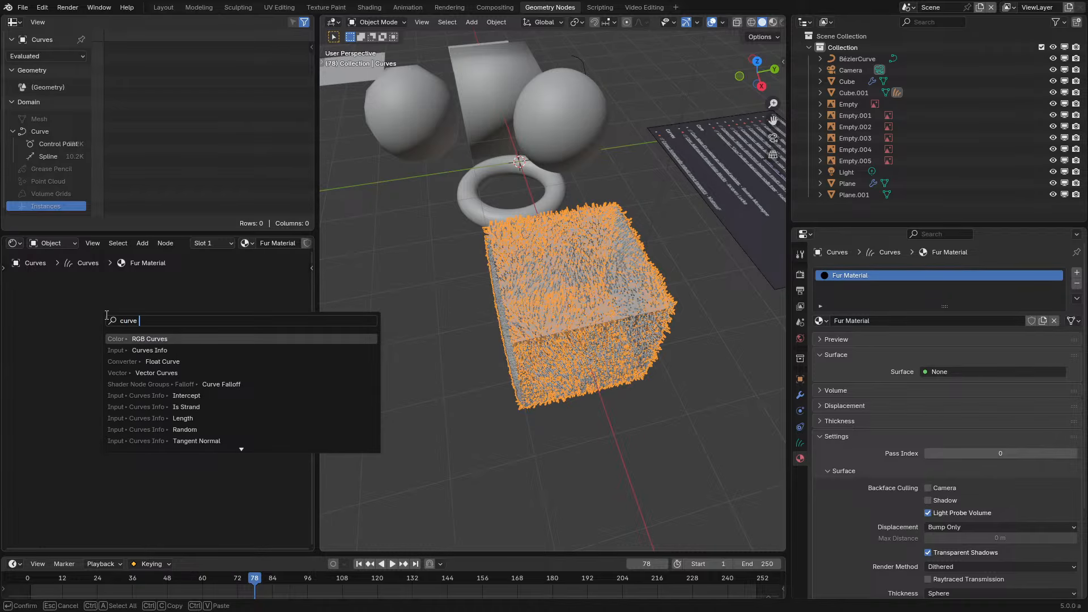
key(Down)
key(Return)
click(76, 328)
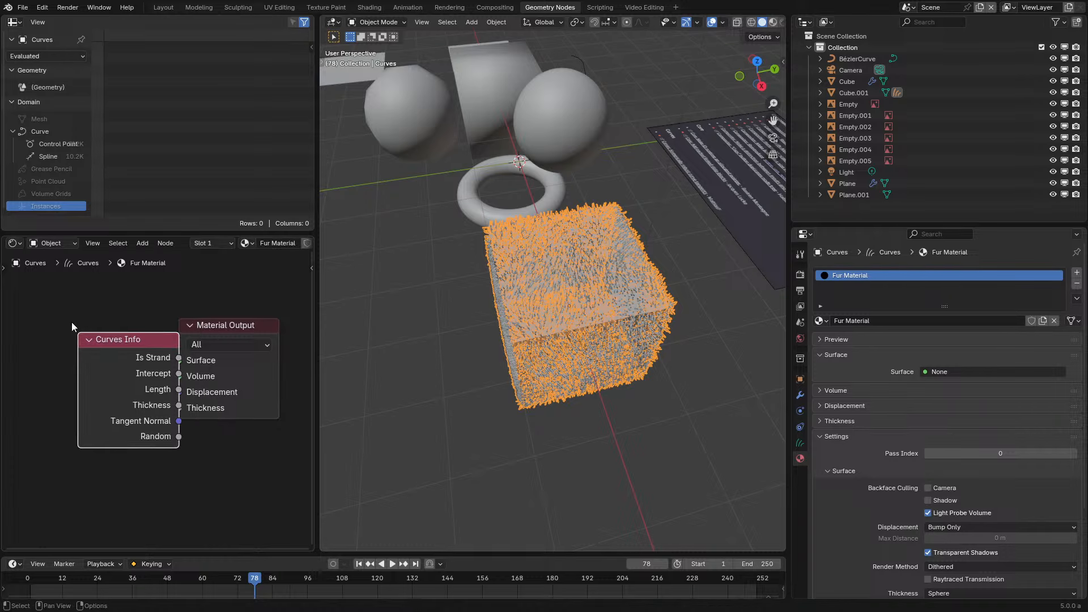
ctrl+shift+click(141, 405)
drag(141, 404, 57, 381)
Switch the viewport to Rendered shading and turn off the viewport overlays
key(z)
click(657, 334)
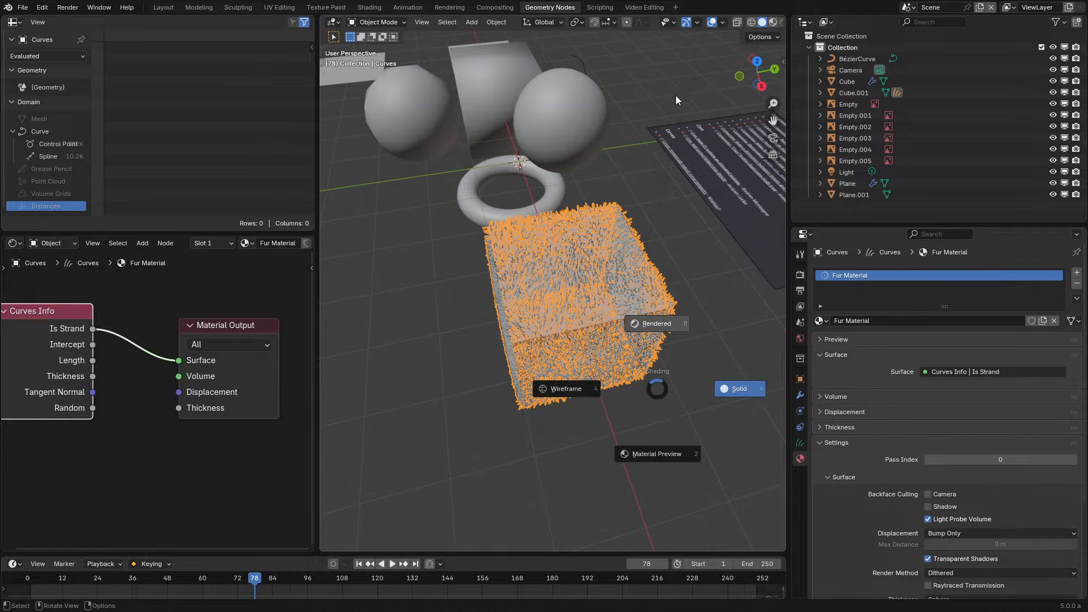
click(719, 24)
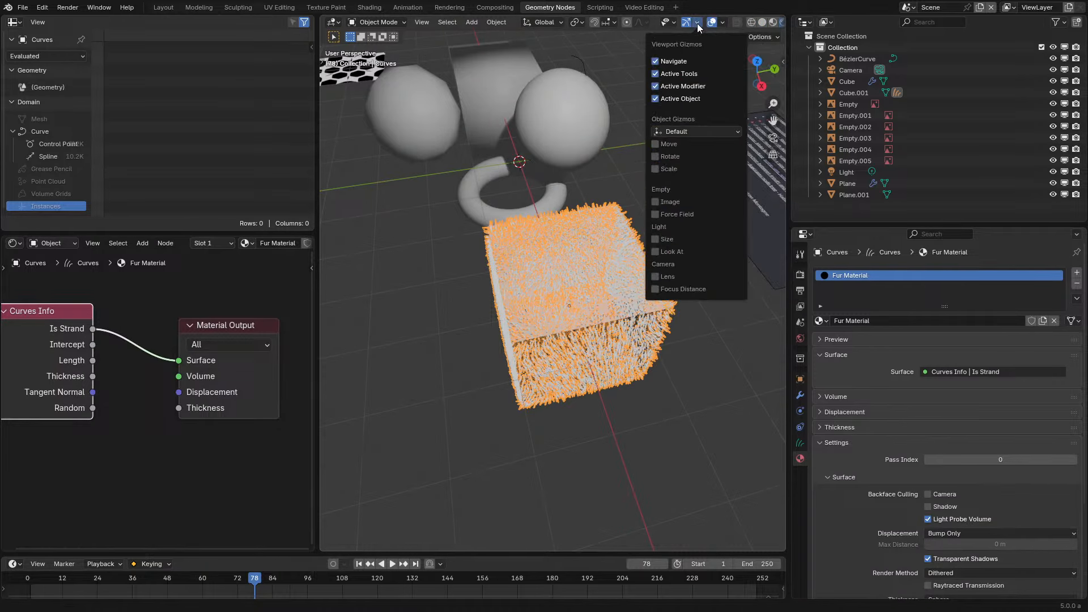
click(713, 23)
scroll(572, 148, up, 3)
Preview the Length, Thickness, Tangent Normal and Random outputs of Curves Info on the fur
ctrl+shift+click(80, 365)
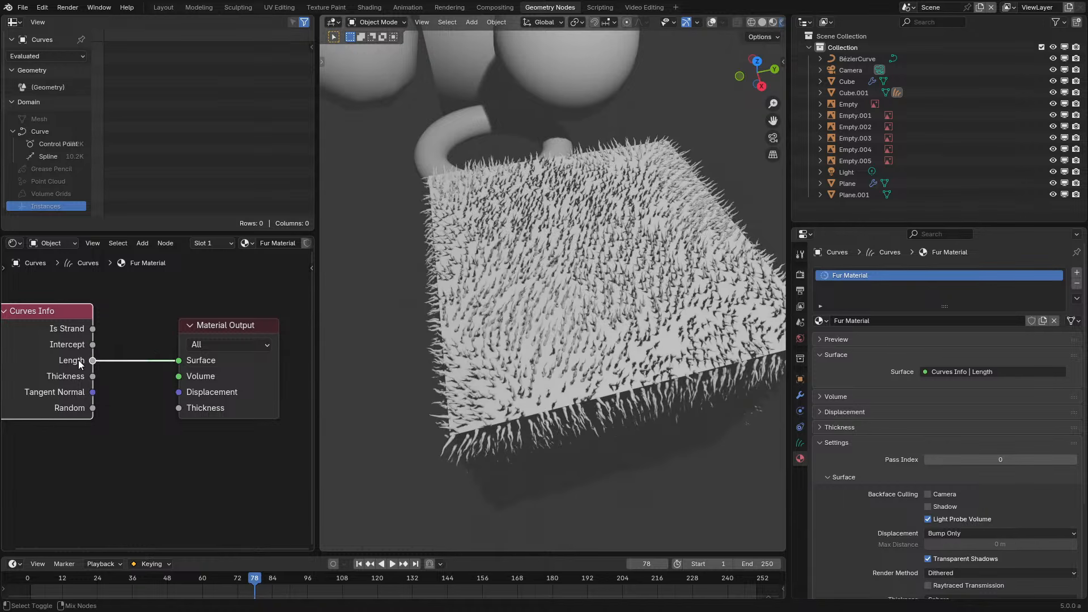
ctrl+shift+click(93, 369)
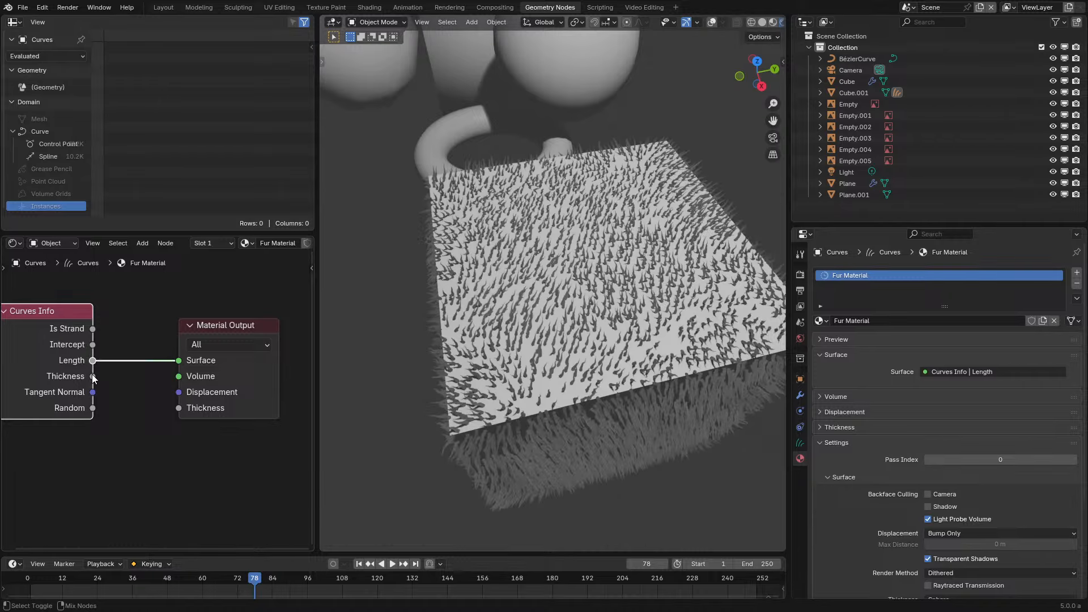
ctrl+shift+click(91, 380)
ctrl+shift+click(90, 394)
ctrl+shift+click(93, 407)
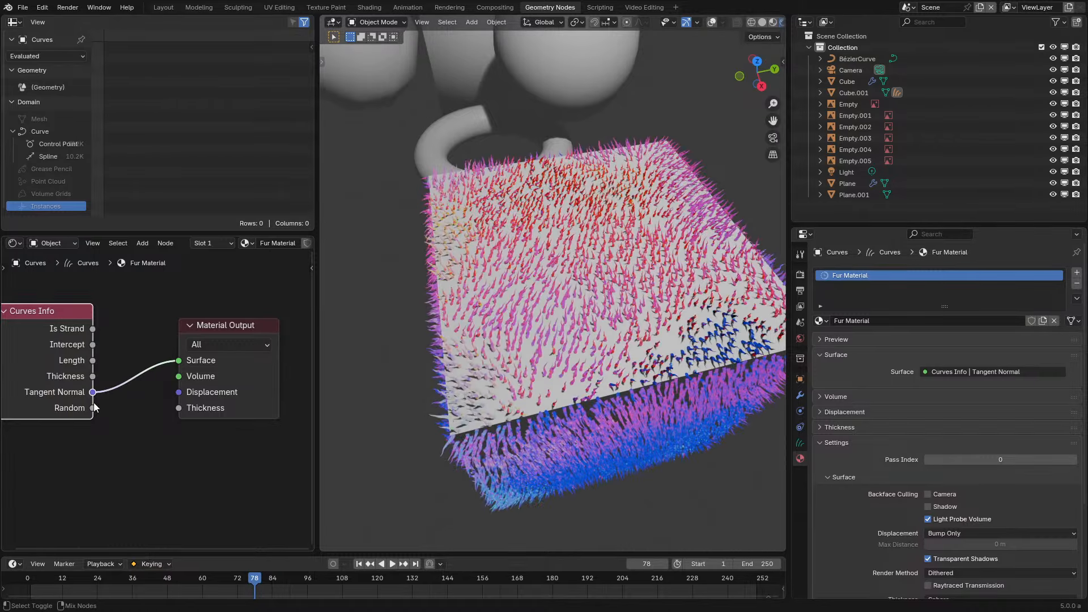
Add a UV Map node below Curves Info and connect its UV output to the Material Output's Surface
scroll(161, 315, down, 5)
scroll(161, 315, left, 2)
key(shift+a)
text(uv)
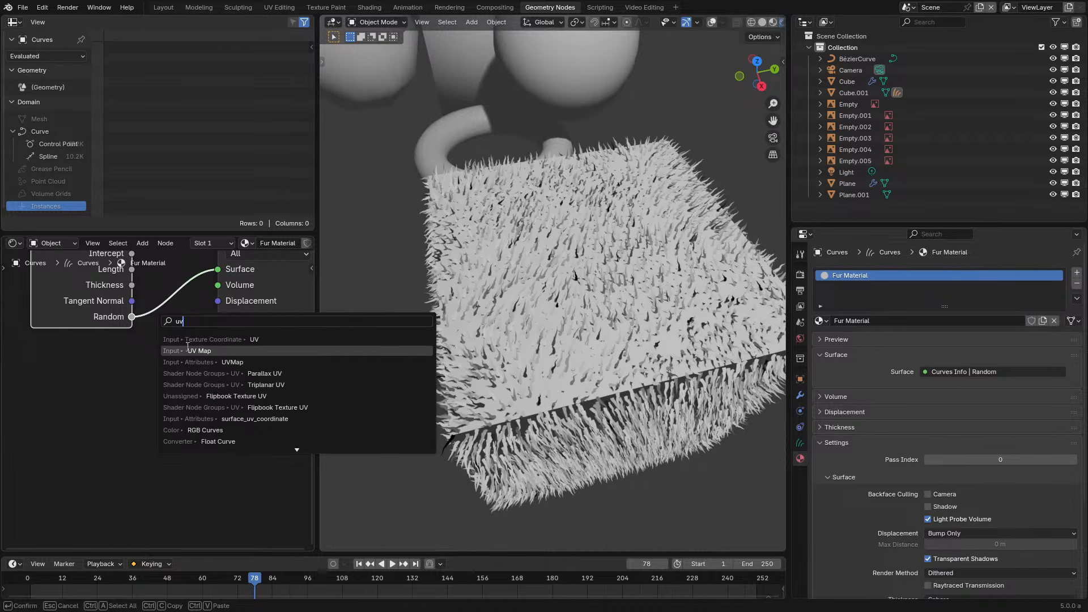
click(199, 350)
click(125, 397)
ctrl+shift+click(128, 396)
drag(159, 392, 115, 392)
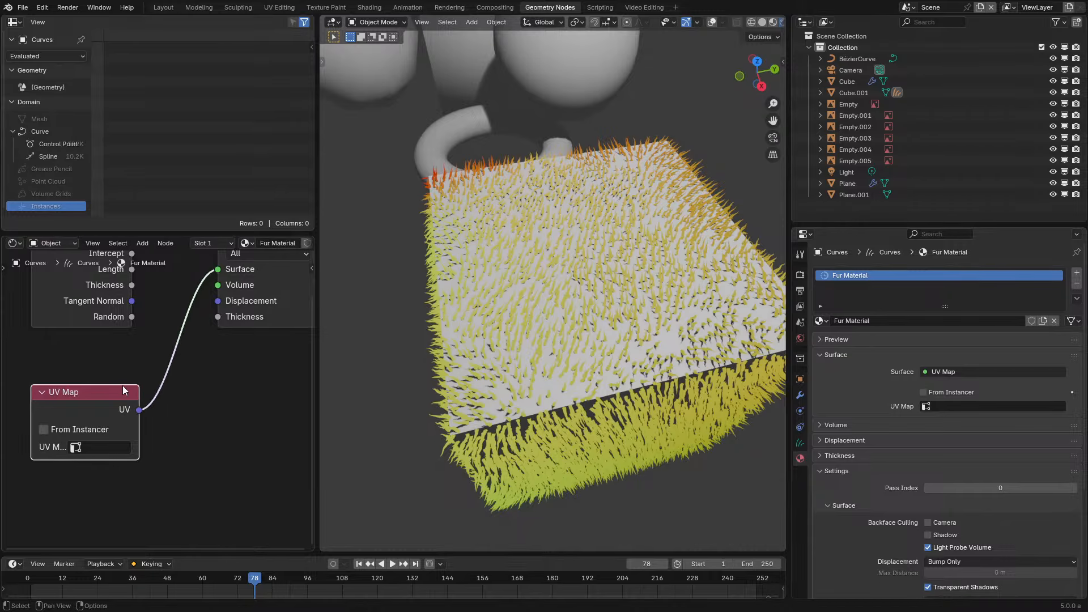
Examine the UV colouring on the fur strands and the attribute list in the curves' data properties
middle_drag(552, 366, 587, 366)
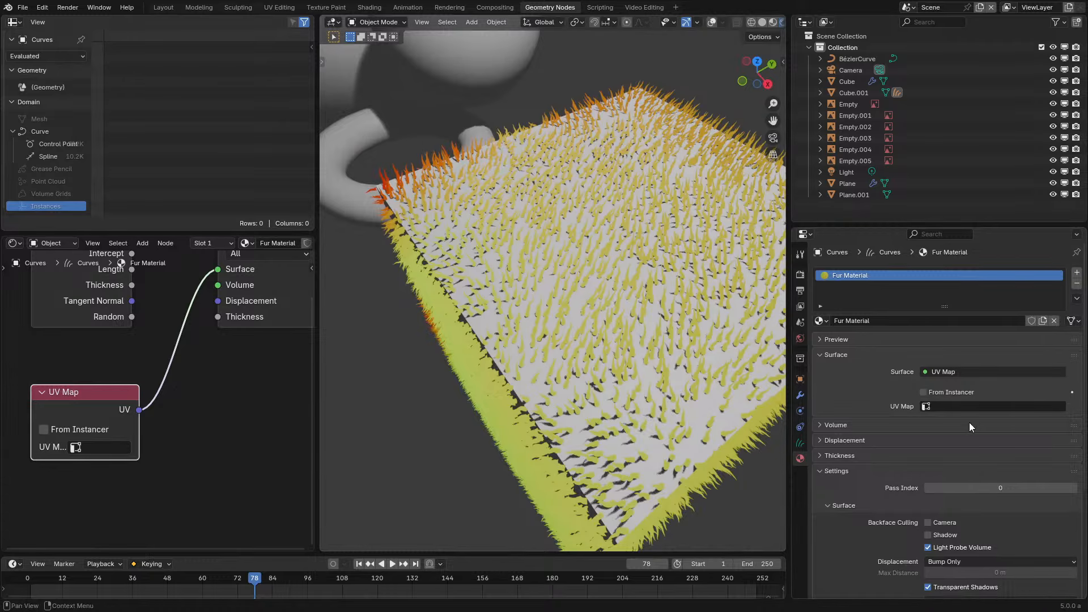
click(802, 445)
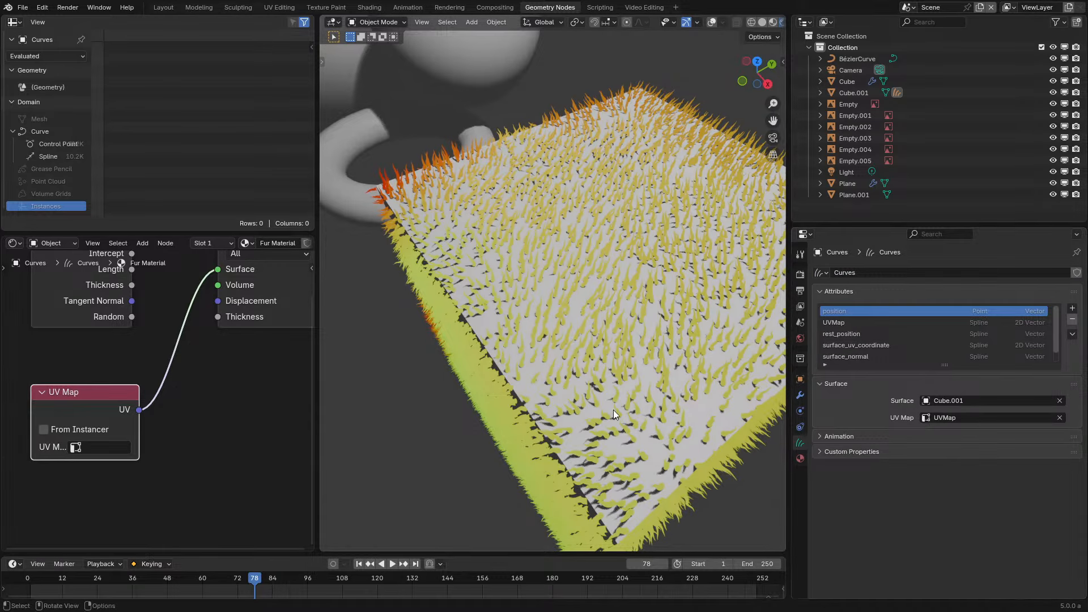
scroll(529, 382, up, 2)
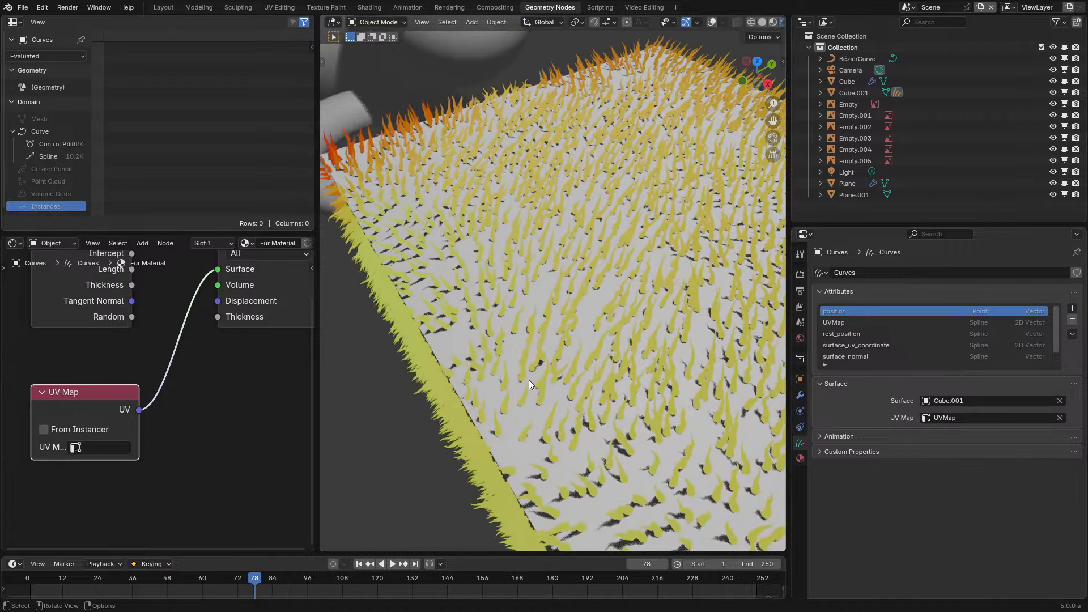
middle_drag(529, 380, 515, 355)
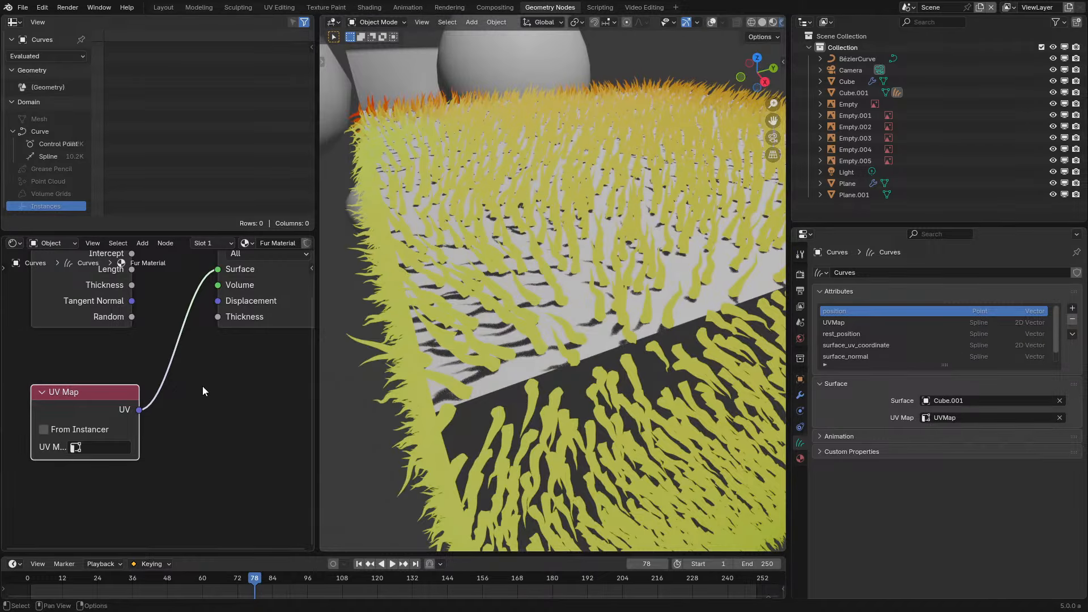
Add a Geometry node beside the UV Map node in Fur Material
middle_drag(202, 386, 242, 318)
key(shift+a)
text(g)
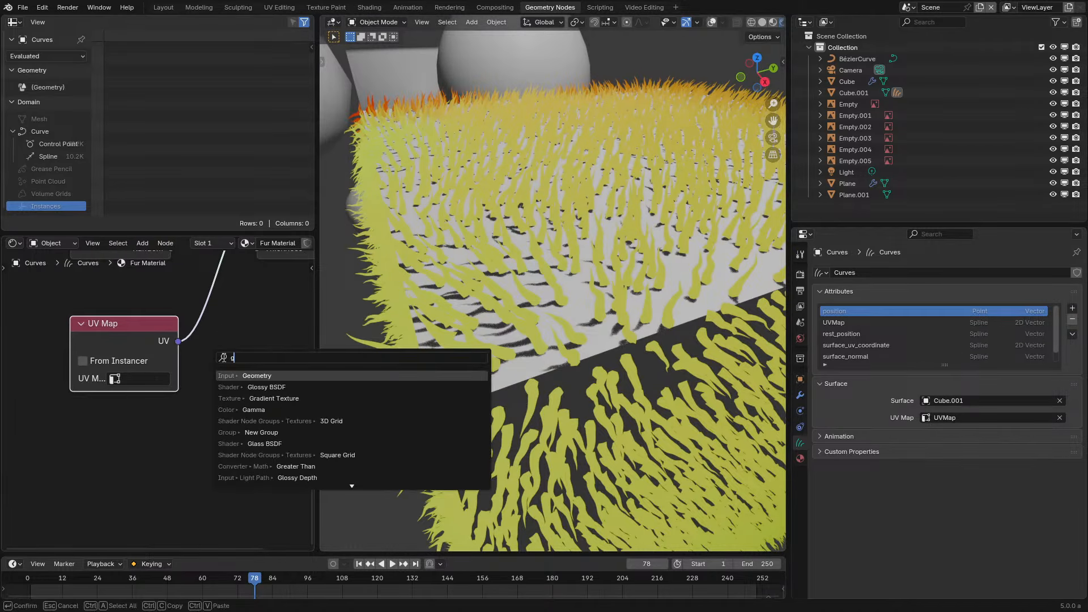
click(243, 371)
click(269, 416)
Preview the Geometry node's outputs on the fur one after another
ctrl+shift+click(268, 416)
ctrl+shift+click(269, 416)
ctrl+shift+click(269, 416)
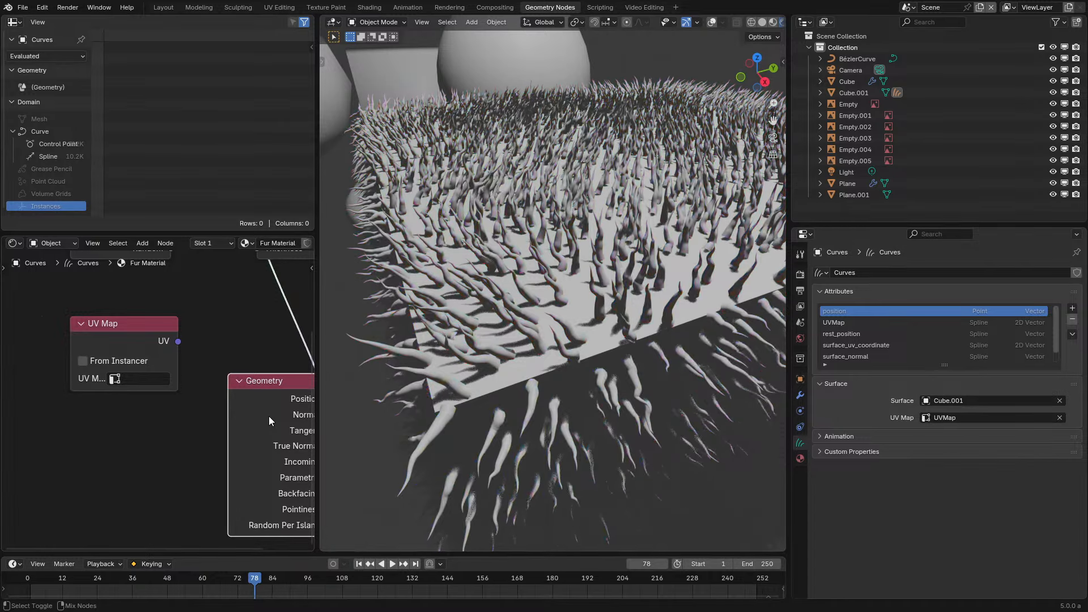
ctrl+shift+click(269, 416)
ctrl+shift+click(268, 416)
ctrl+shift+click(269, 416)
ctrl+shift+click(268, 416)
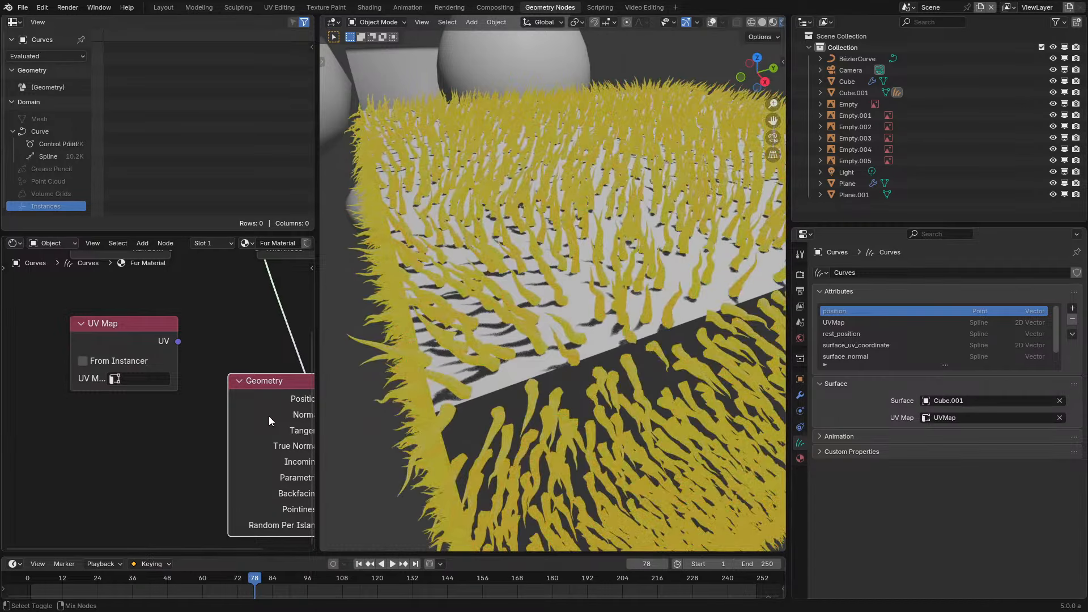
ctrl+shift+click(269, 416)
ctrl+shift+click(269, 417)
ctrl+shift+click(269, 416)
Delete the UV Map and Geometry nodes and connect the Is Strand output of Curves Info back to Surface
scroll(182, 433, down, 2)
drag(95, 456, 266, 364)
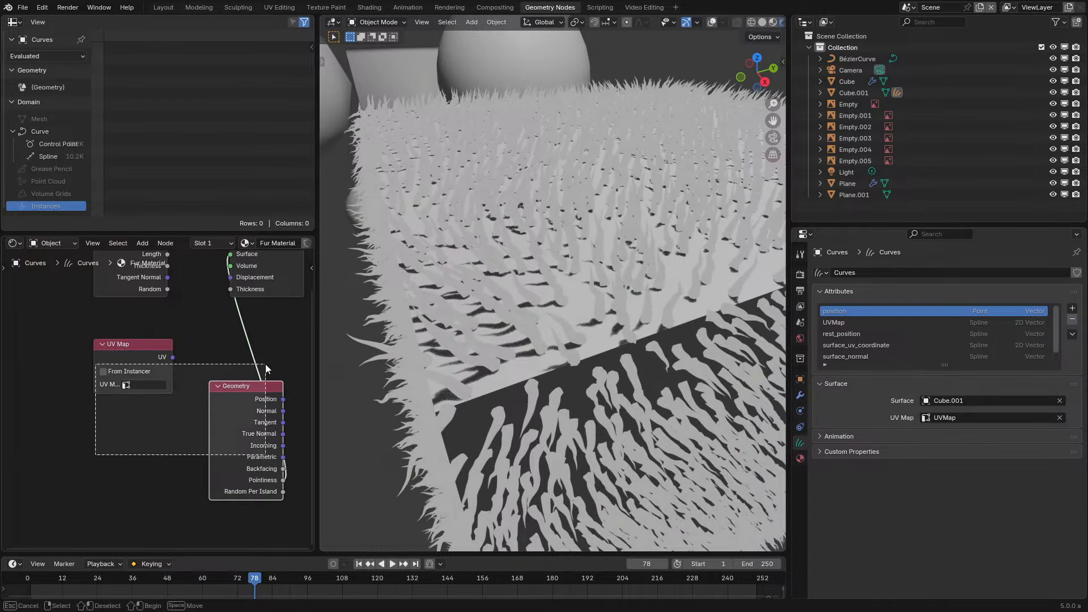
key(Delete)
key(Home)
ctrl+shift+click(116, 378)
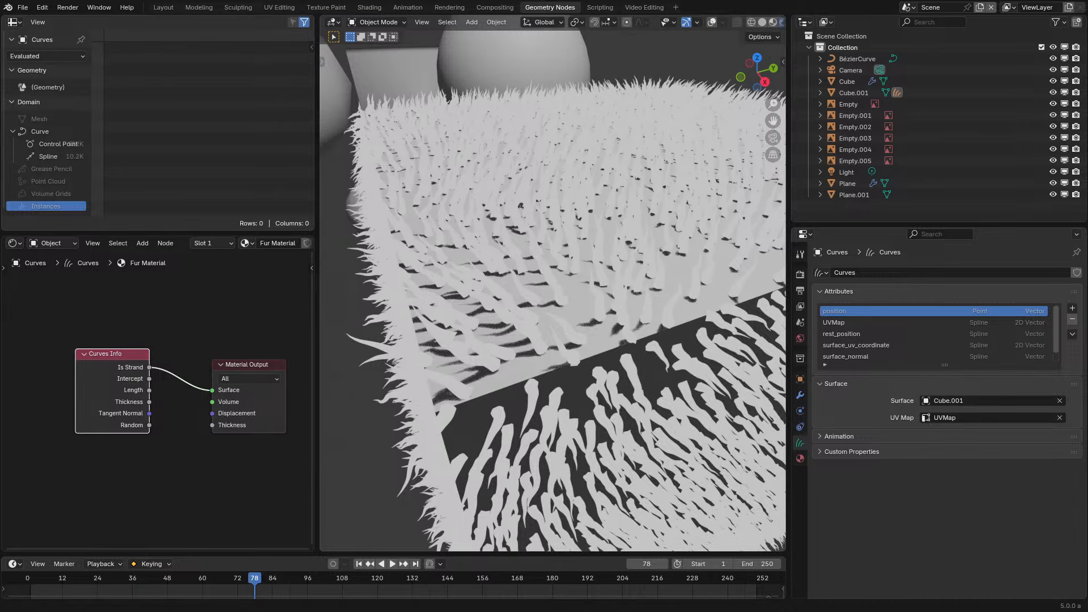
Show the whole furry cube and switch the shader editor from the object material to the World node tree
scroll(158, 401, down, 3)
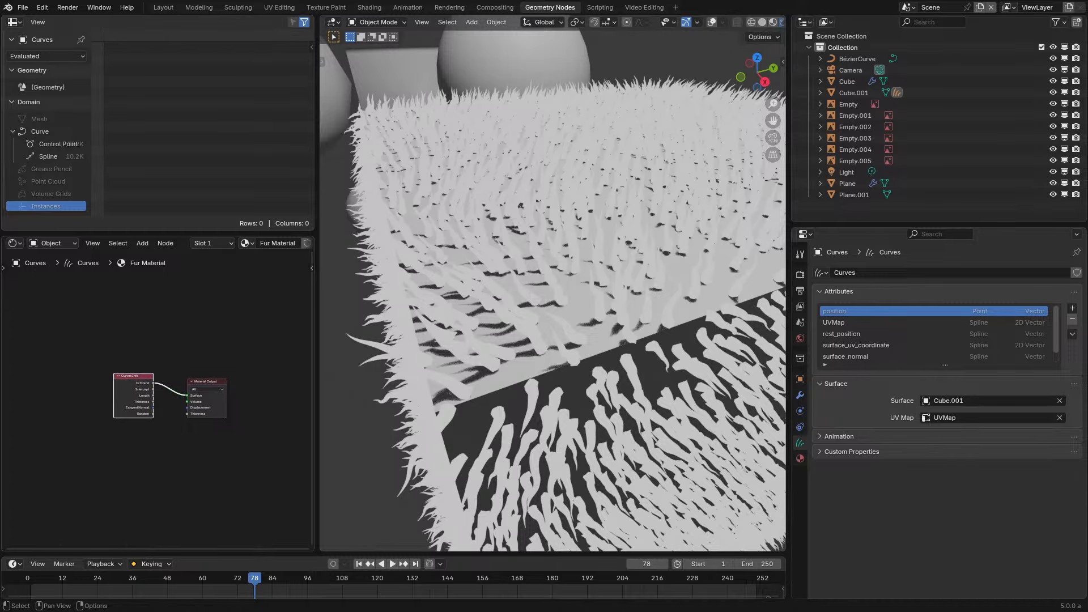
scroll(611, 298, down, 6)
key(shift+a)
mouse_move(583, 302)
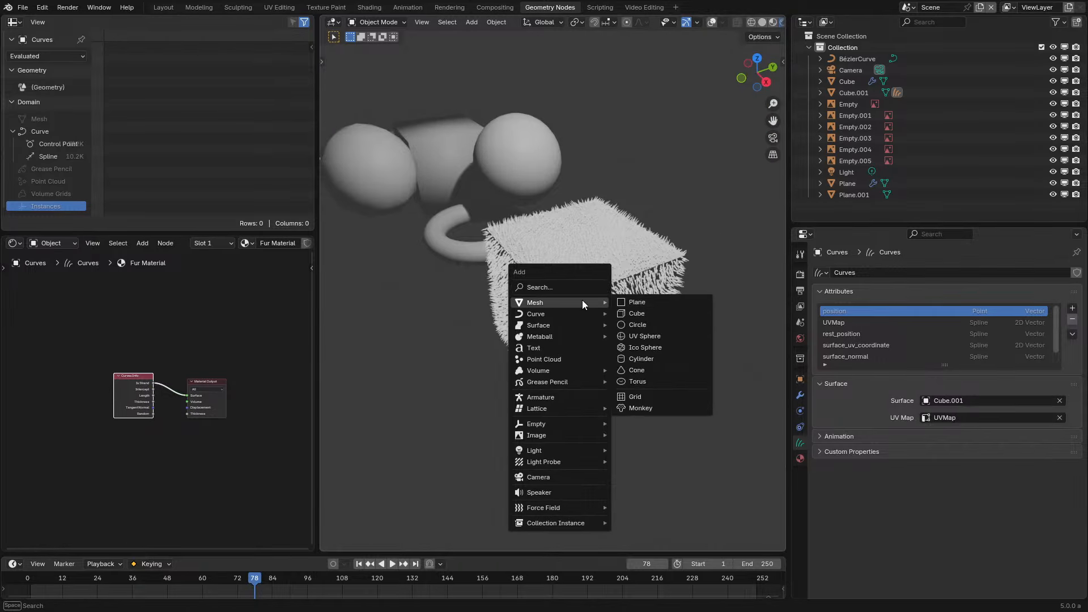
click(51, 243)
click(64, 284)
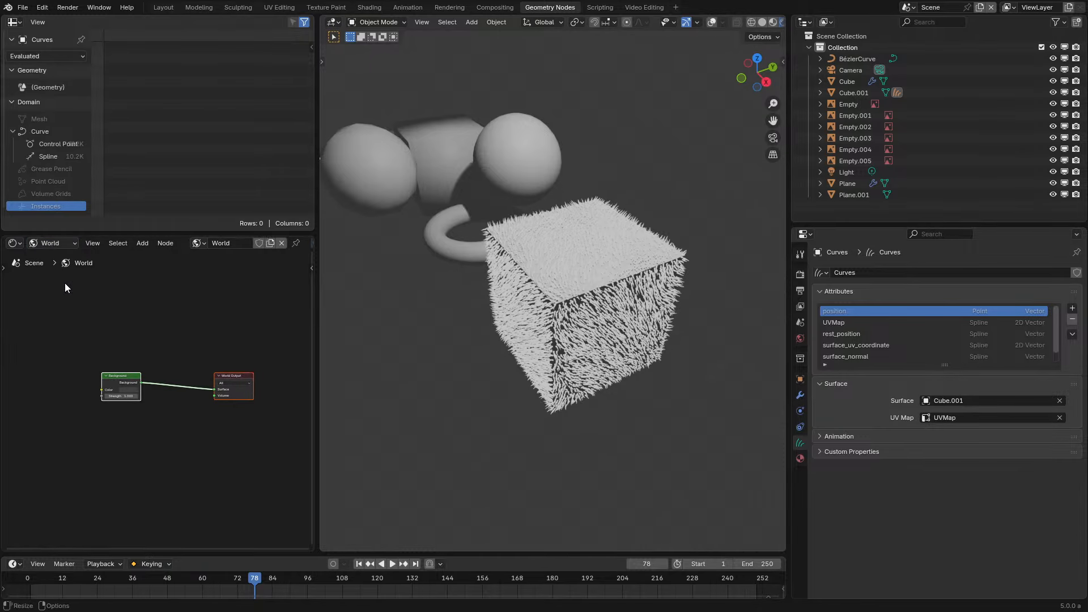
Add a Sky Texture node in front of the Background node in the World node tree
key(shift+a)
text(sky)
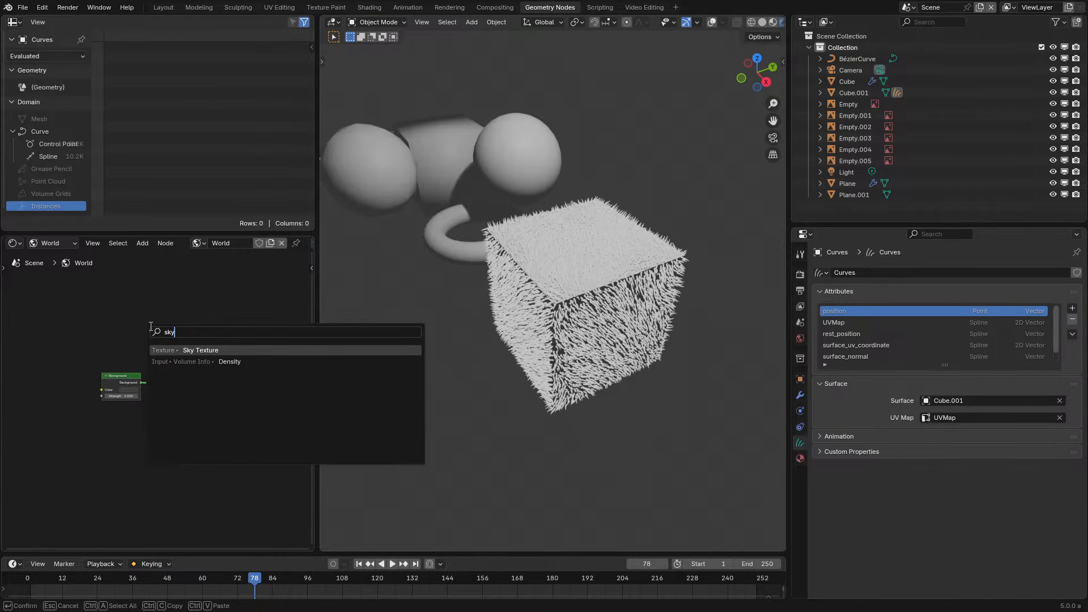
key(Return)
click(28, 348)
middle_drag(97, 340, 241, 339)
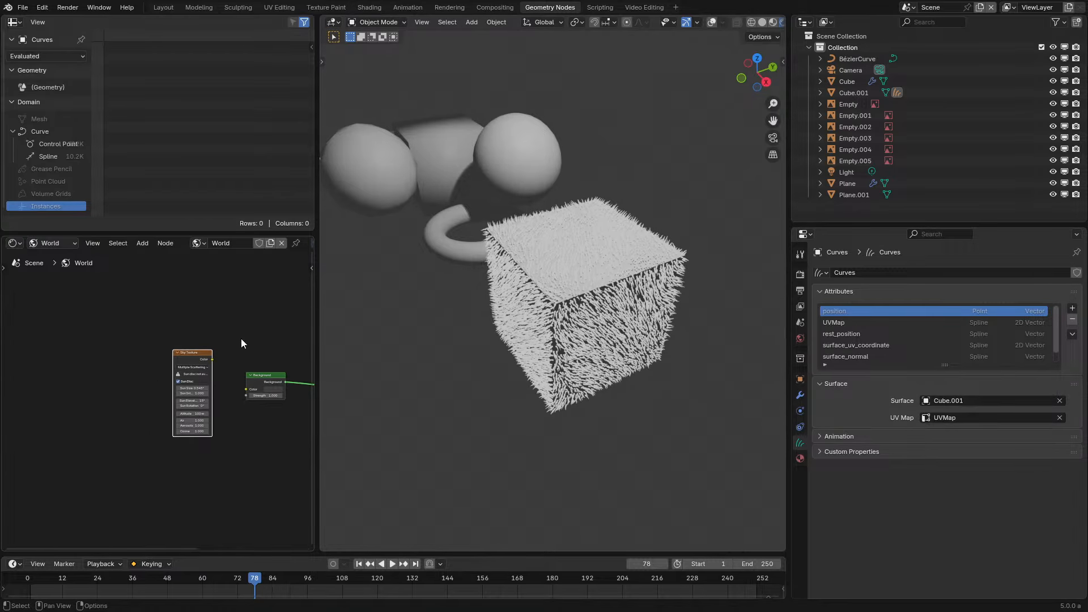
scroll(240, 339, up, 4)
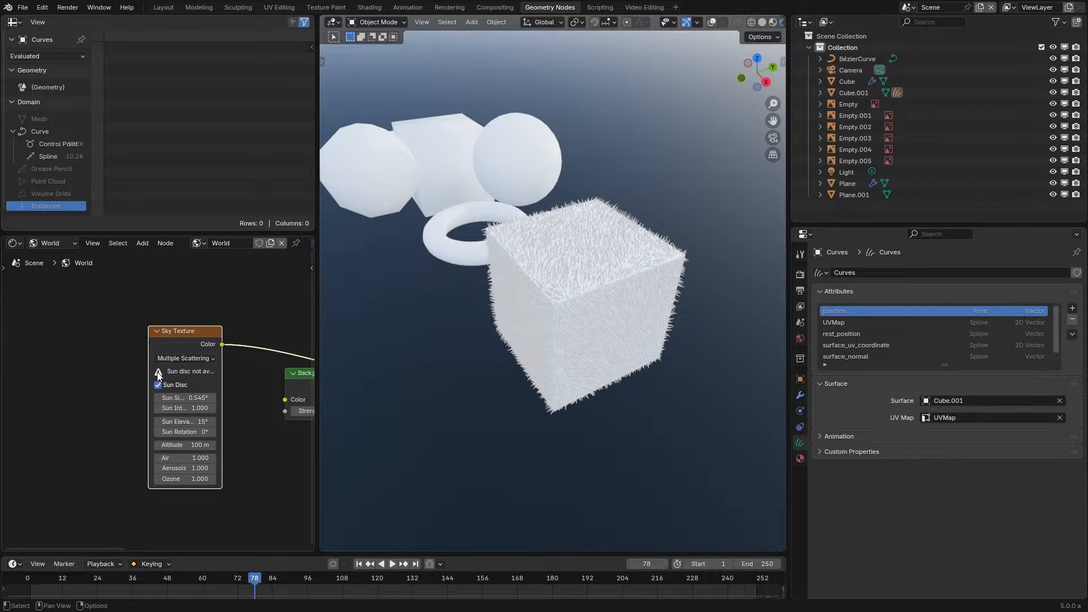
Examine the Sky Texture node's settings and the sky's appearance around the furry cube from different angles
drag(149, 369, 105, 368)
middle_drag(543, 291, 539, 257)
key(ctrl+space)
key(ctrl+space)
scroll(145, 389, up, 2)
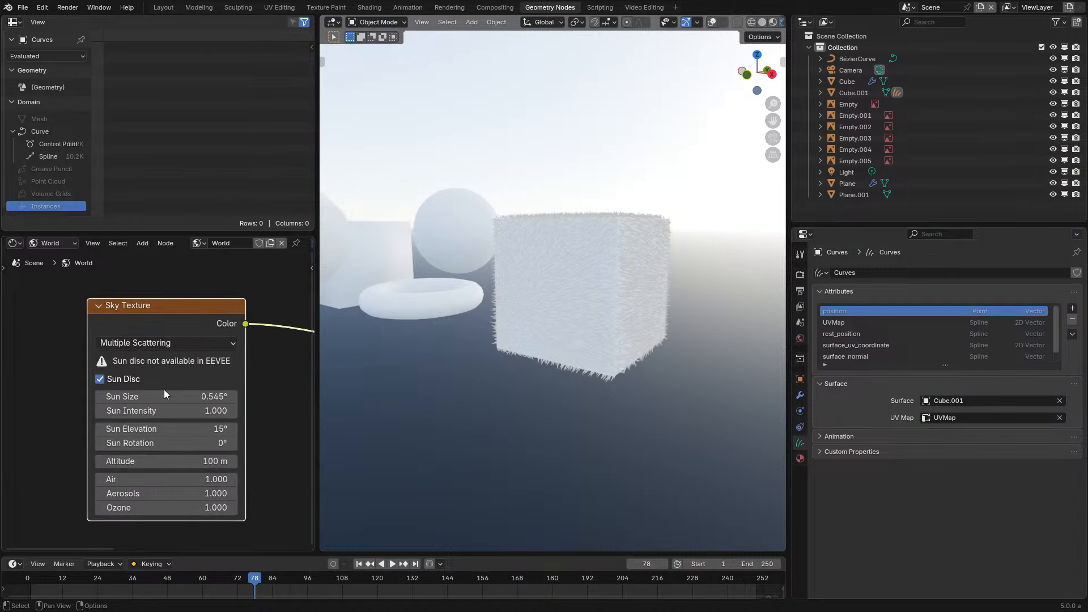
middle_drag(493, 320, 456, 405)
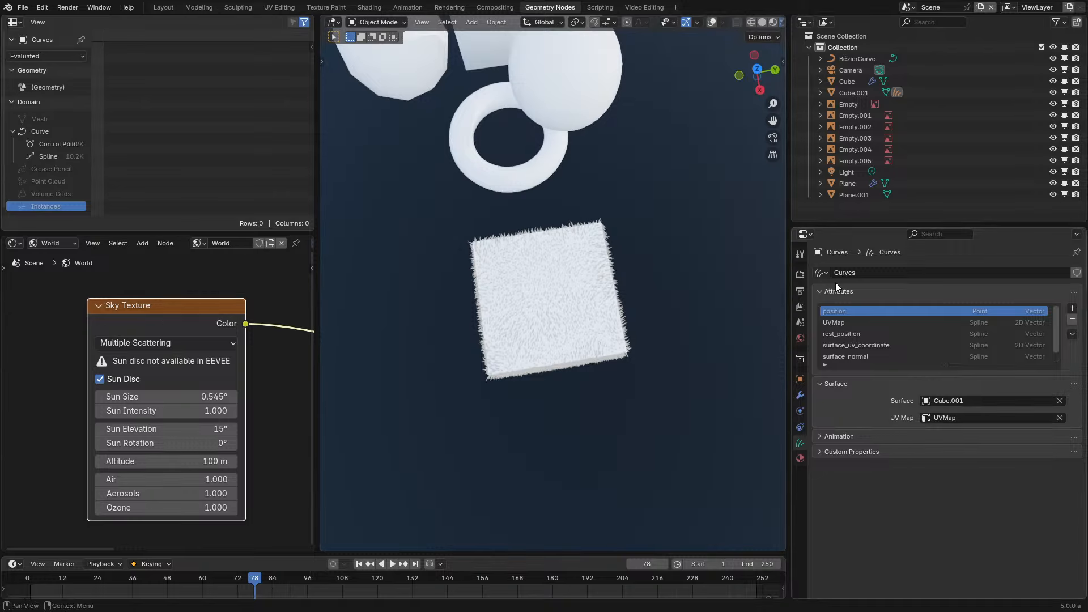
Show the render settings and inspect the cylinder-shaped fur under the sky lighting up close
click(800, 275)
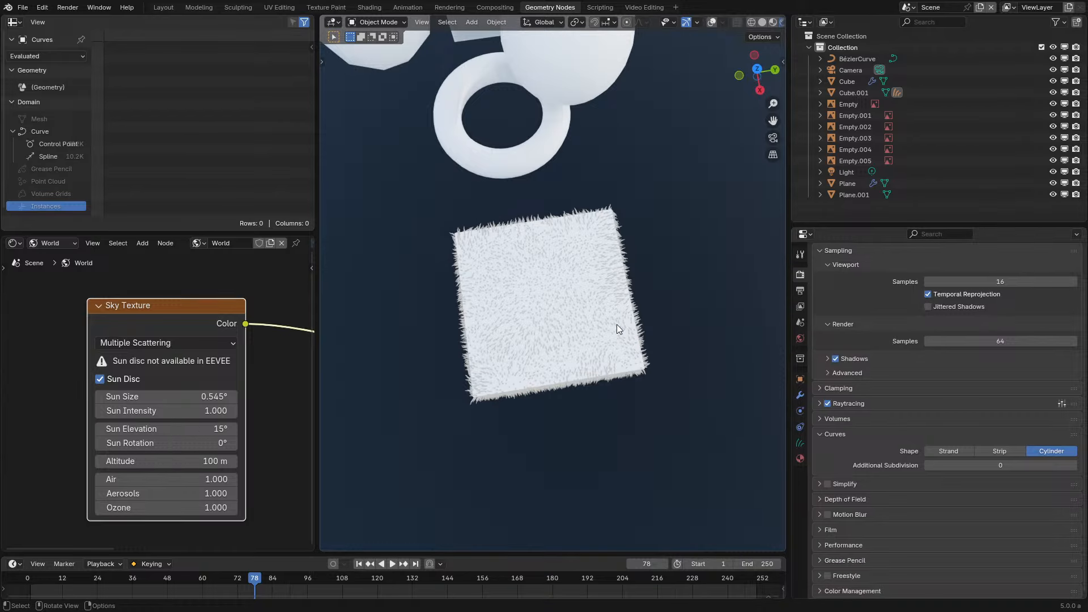
scroll(614, 324, up, 4)
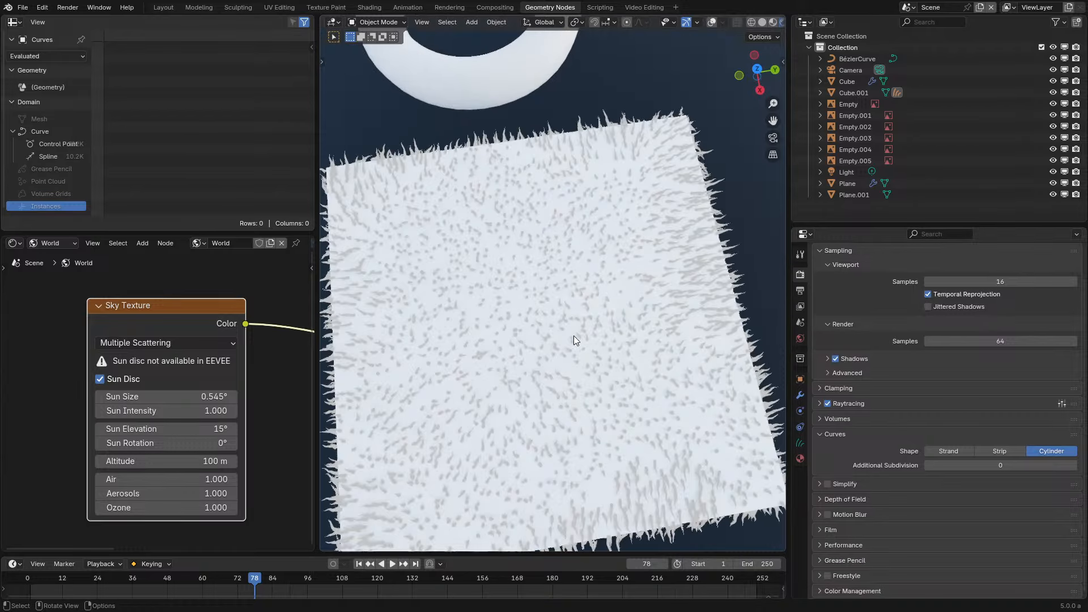
middle_drag(574, 335, 502, 281)
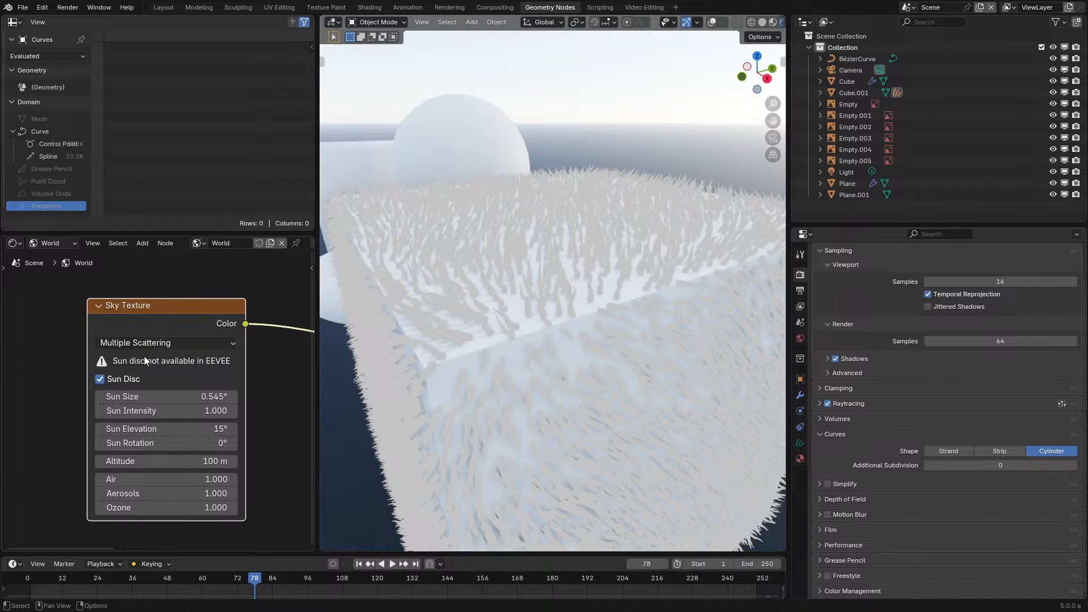
scroll(529, 397, down, 3)
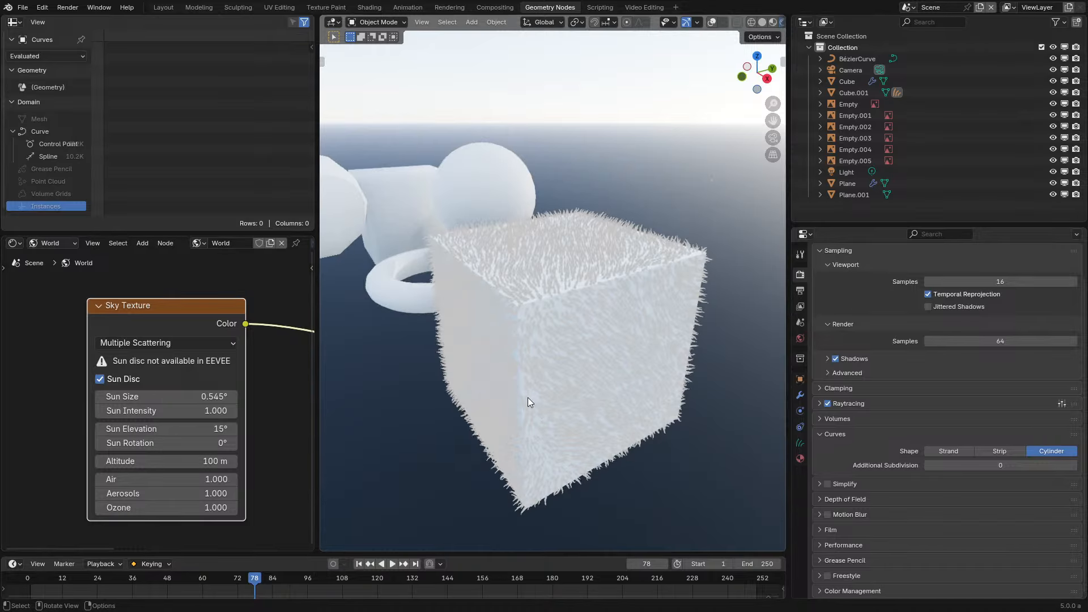
middle_drag(528, 397, 550, 455)
scroll(540, 315, up, 1)
middle_drag(539, 315, 518, 347)
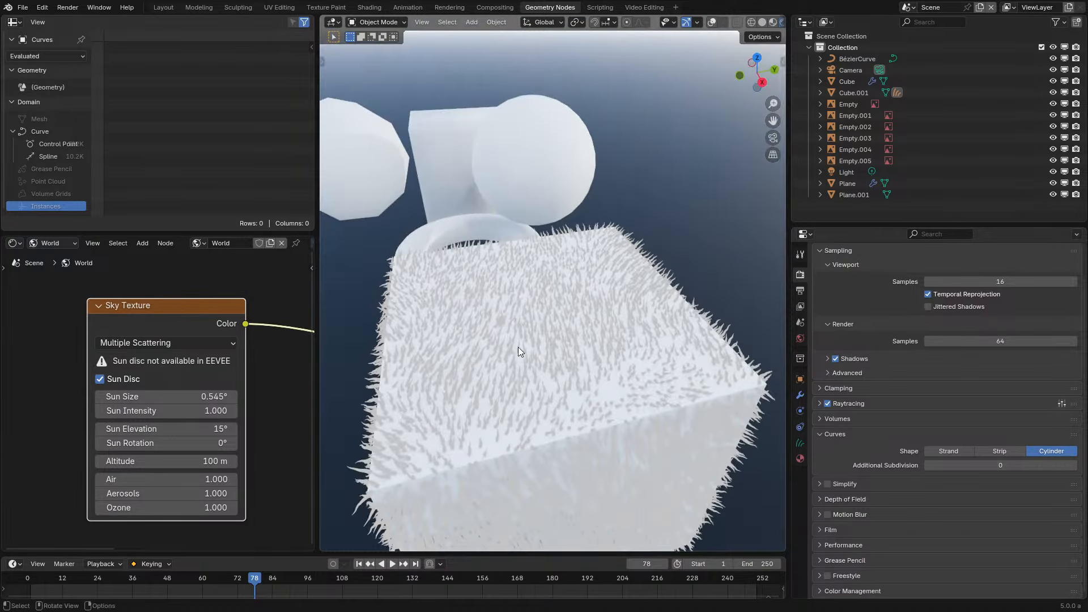
Return to the object's Fur Material and add a Principled BSDF connected to the Material Output's Surface
click(57, 245)
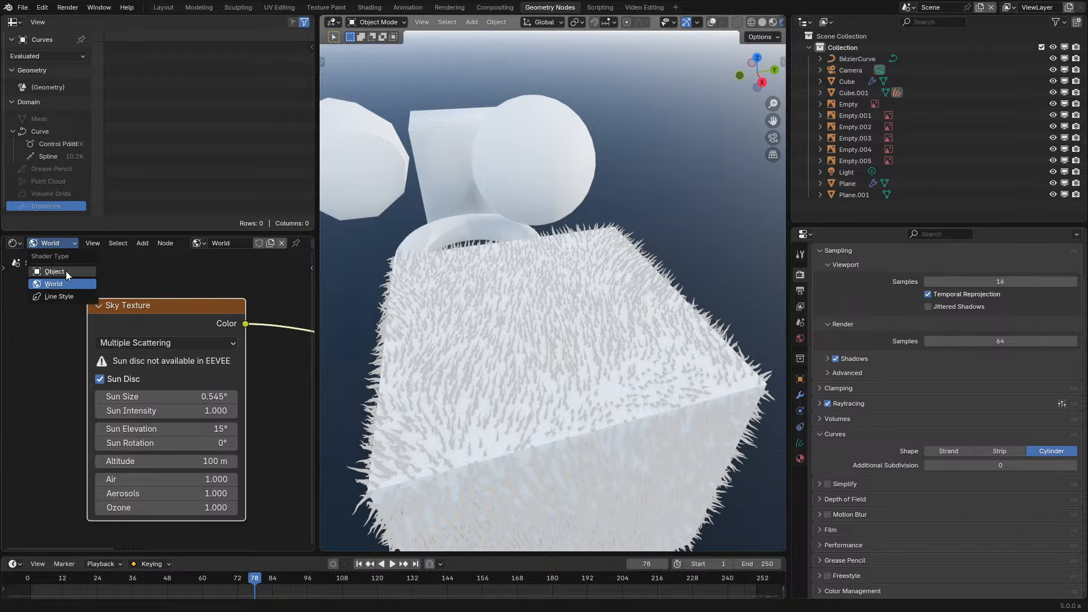
click(66, 271)
middle_drag(177, 374, 229, 325)
key(shift+a)
text(prin)
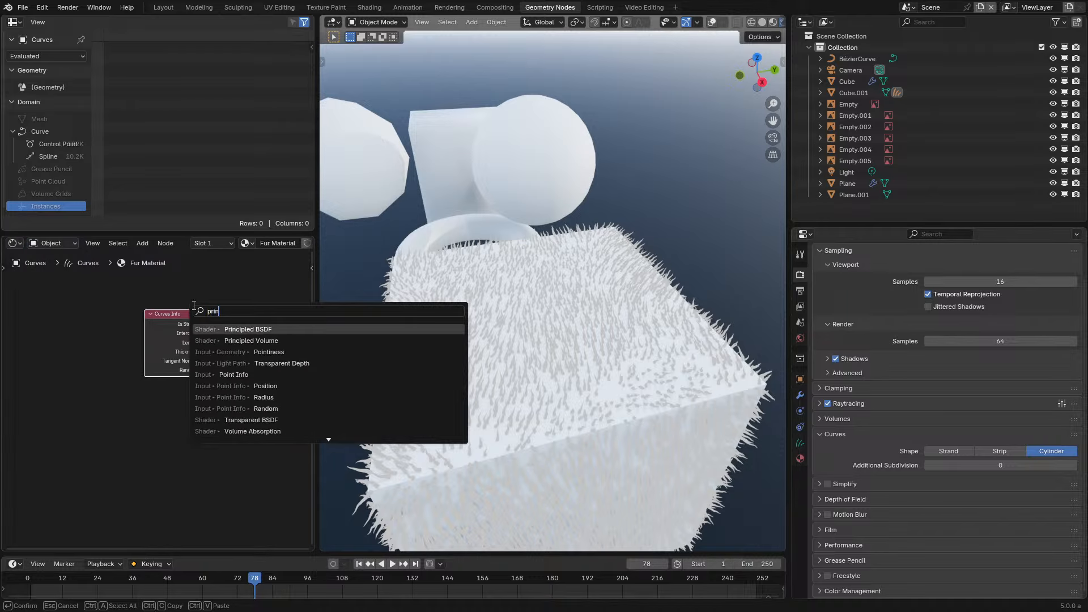
key(Return)
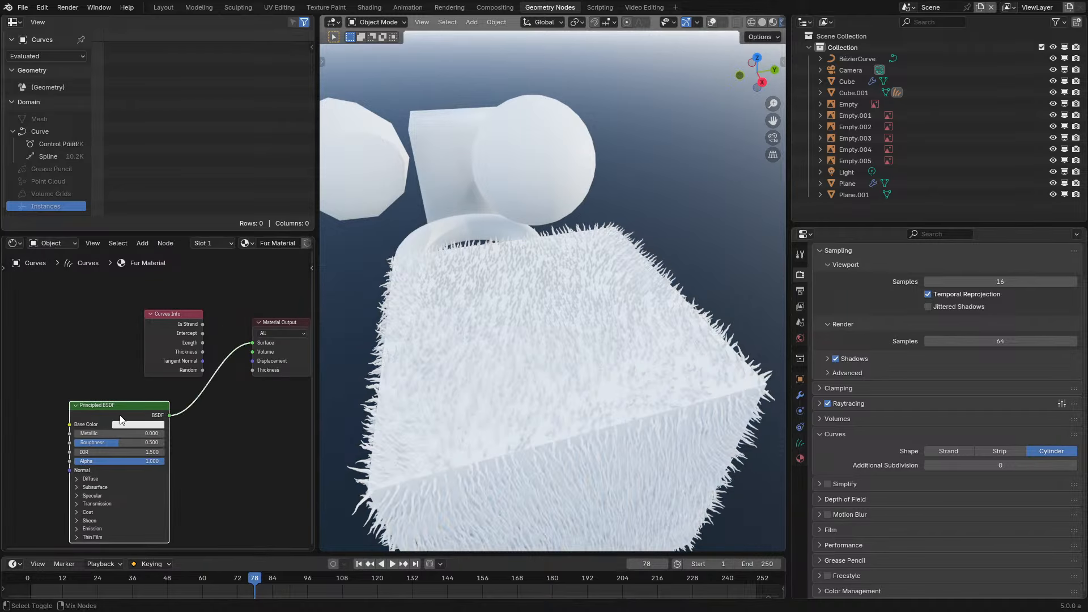
click(71, 406)
Show the fur curves' modifiers and review the Set Hair Curve Profile and Interpolate Hair Curves settings
click(800, 395)
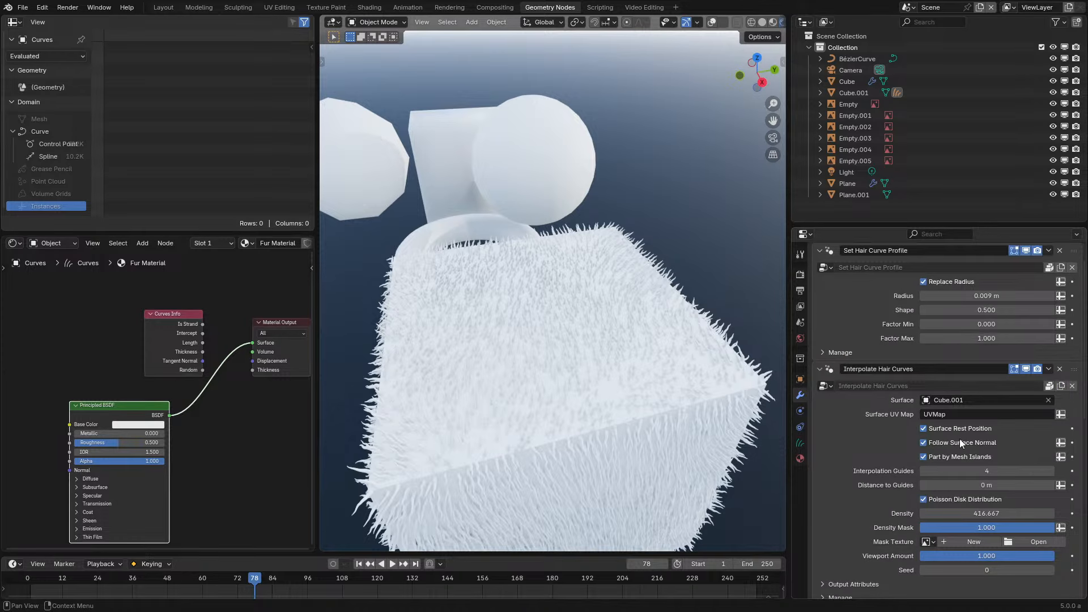
scroll(971, 455, down, 2)
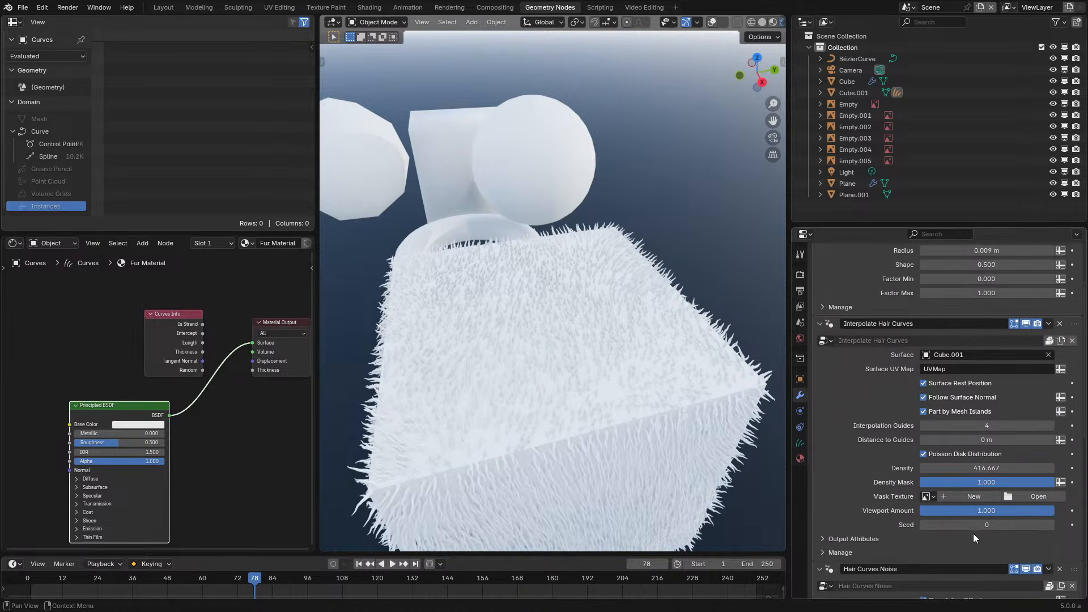
scroll(974, 533, down, 2)
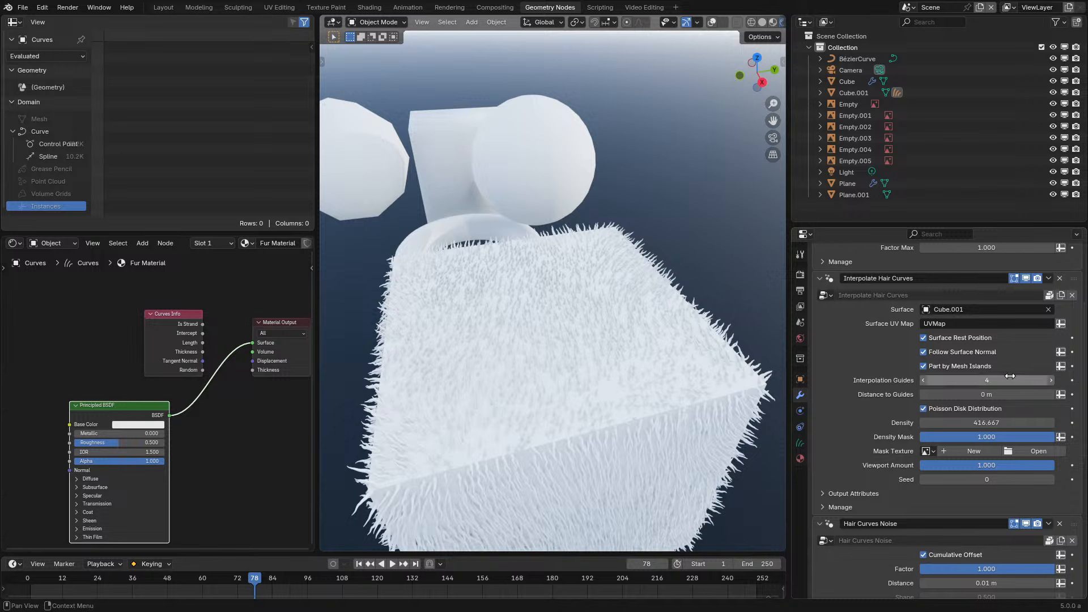
scroll(993, 380, up, 5)
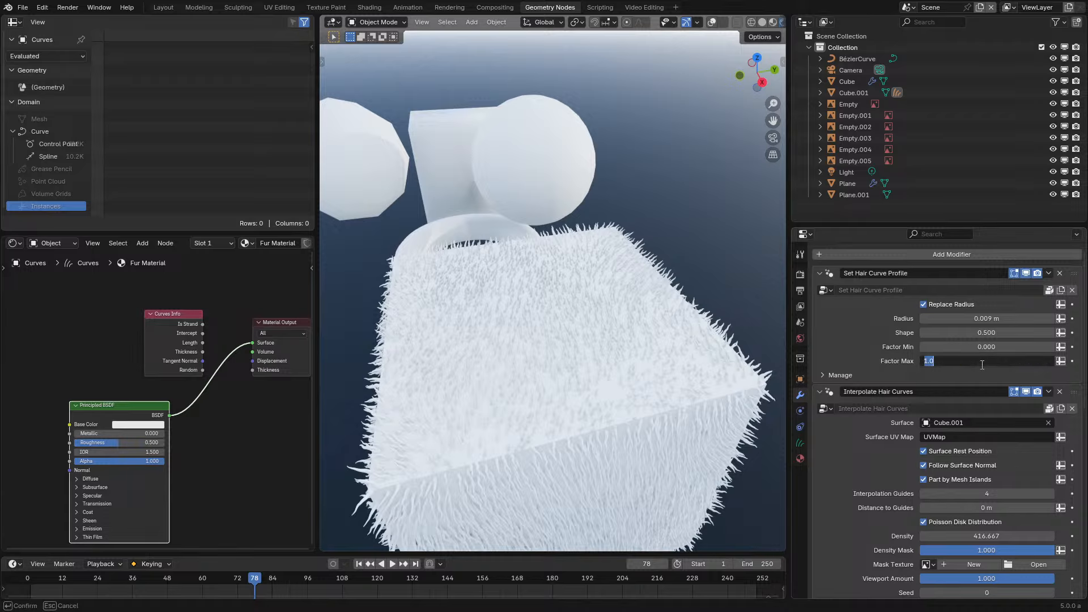
scroll(973, 390, down, 12)
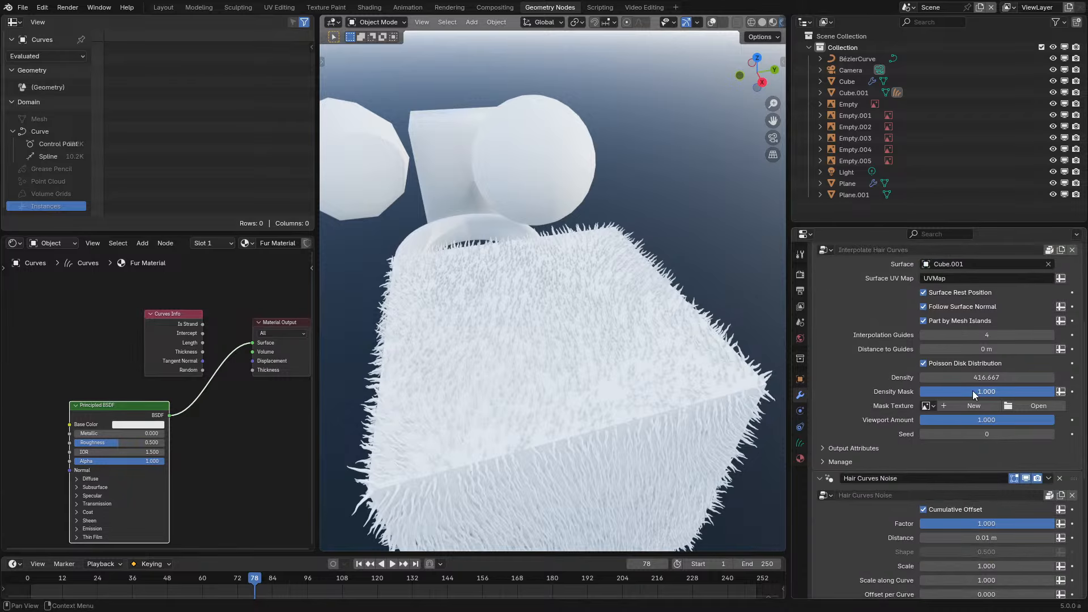
Try a Scale of 5 in the Hair Curves Noise modifier and undo the change
click(989, 452)
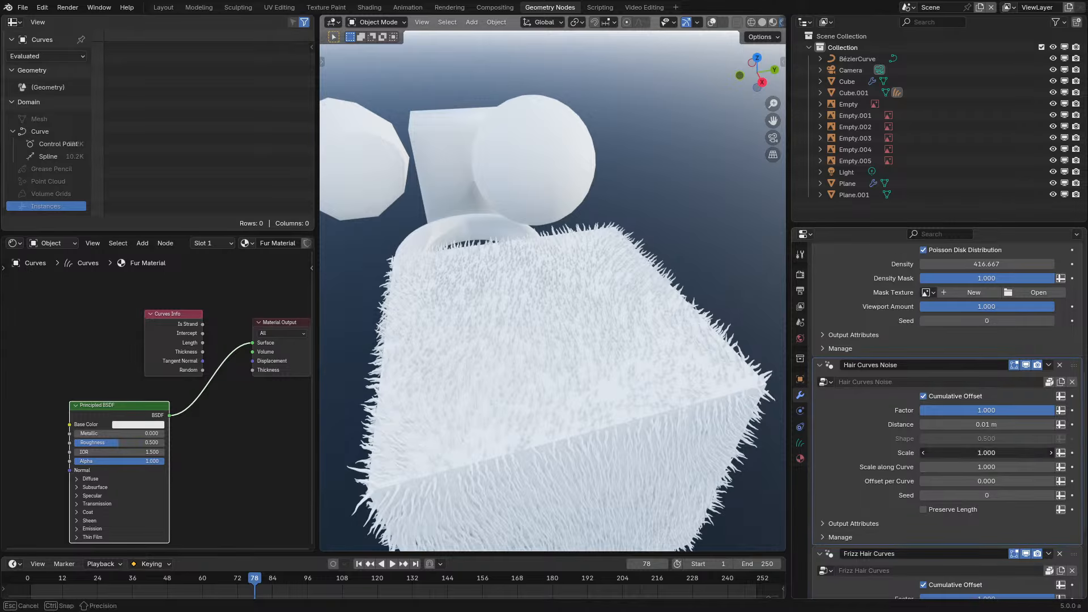
text(5)
key(Return)
key(ctrl+z)
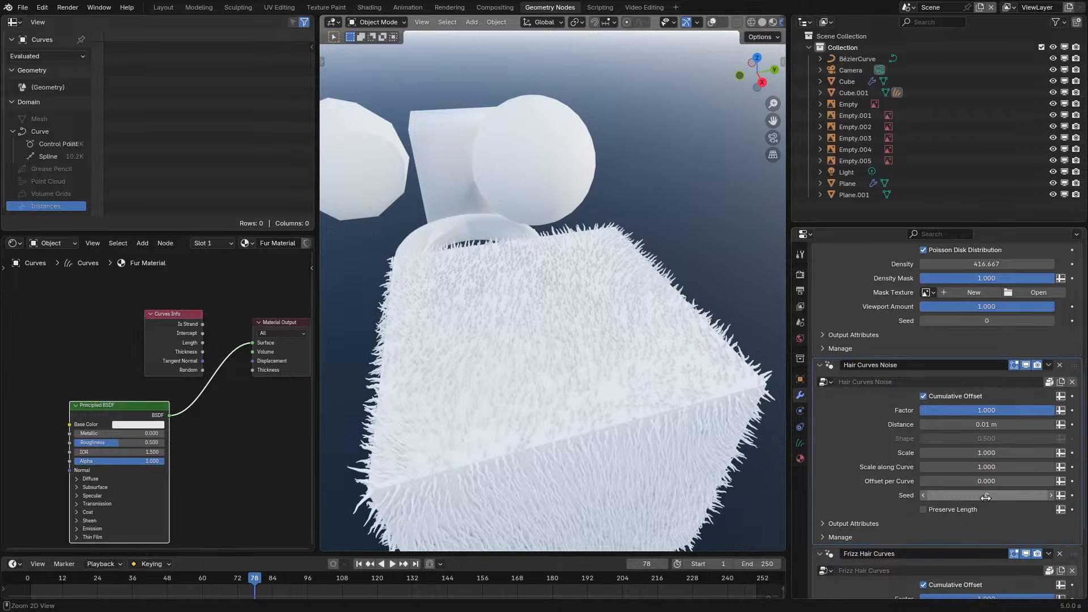
Increase the Frizz Hair Curves modifier's Distance to 0.182 m to make the cube's fur long and tangled
scroll(989, 480, down, 6)
drag(988, 478, 1029, 472)
middle_drag(550, 396, 481, 402)
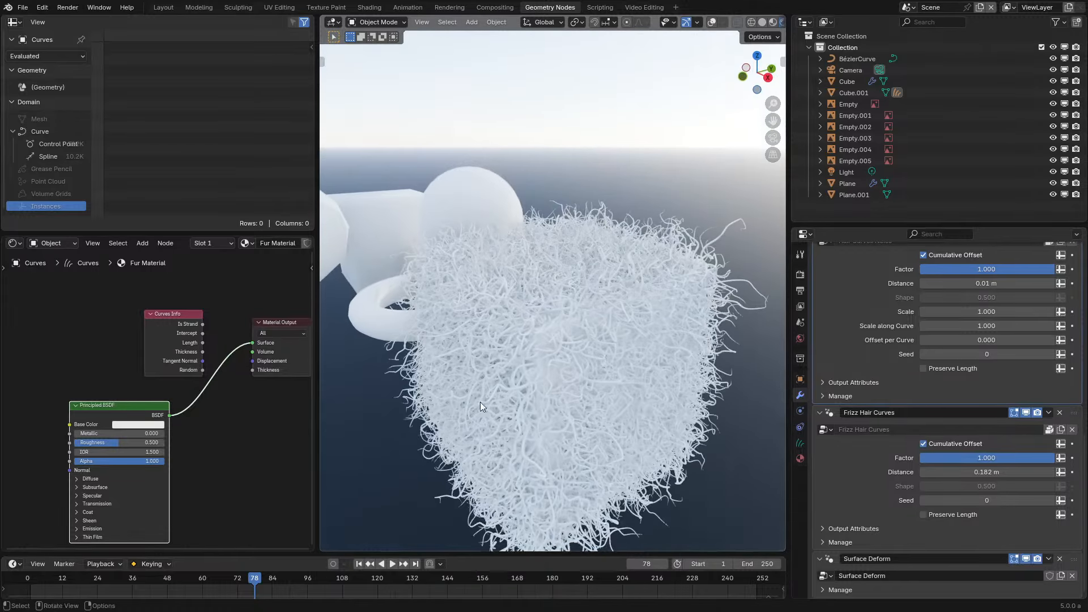
Try a different Base Color on the Principled BSDF and undo the change
scroll(156, 406, up, 1)
click(149, 430)
drag(148, 306, 125, 291)
key(ctrl+z)
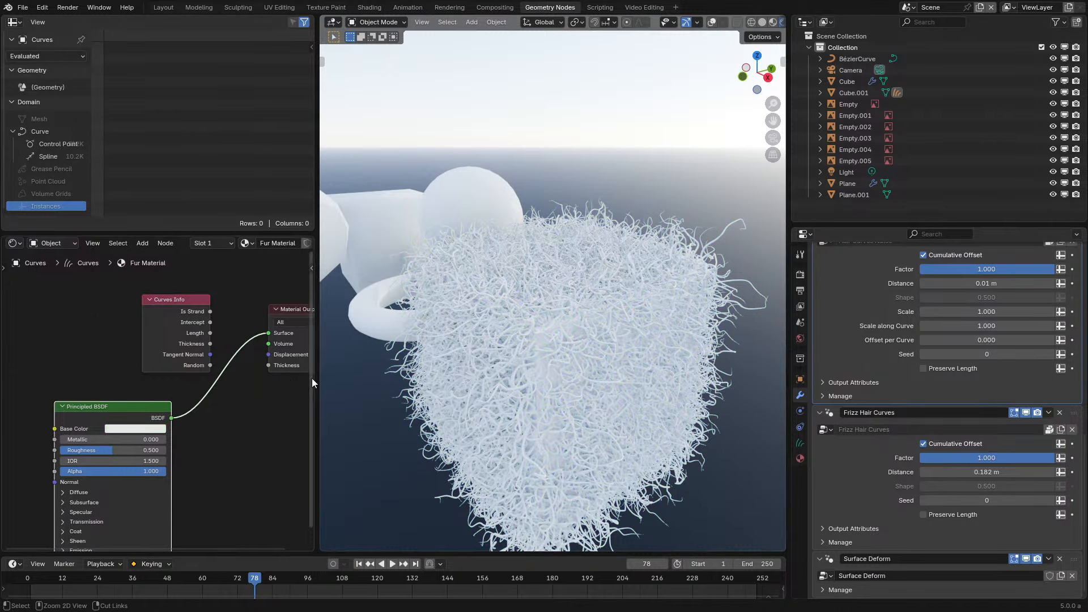
middle_drag(351, 377, 648, 336)
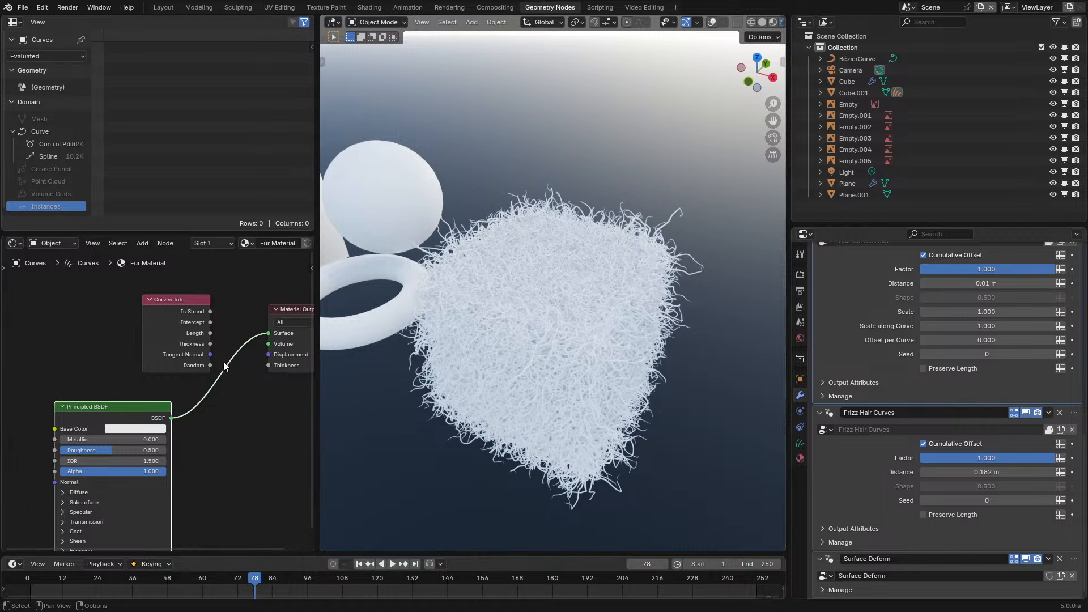
Switch the shader editor back to the World node tree with the Sky Texture node and the horizon in view
click(52, 243)
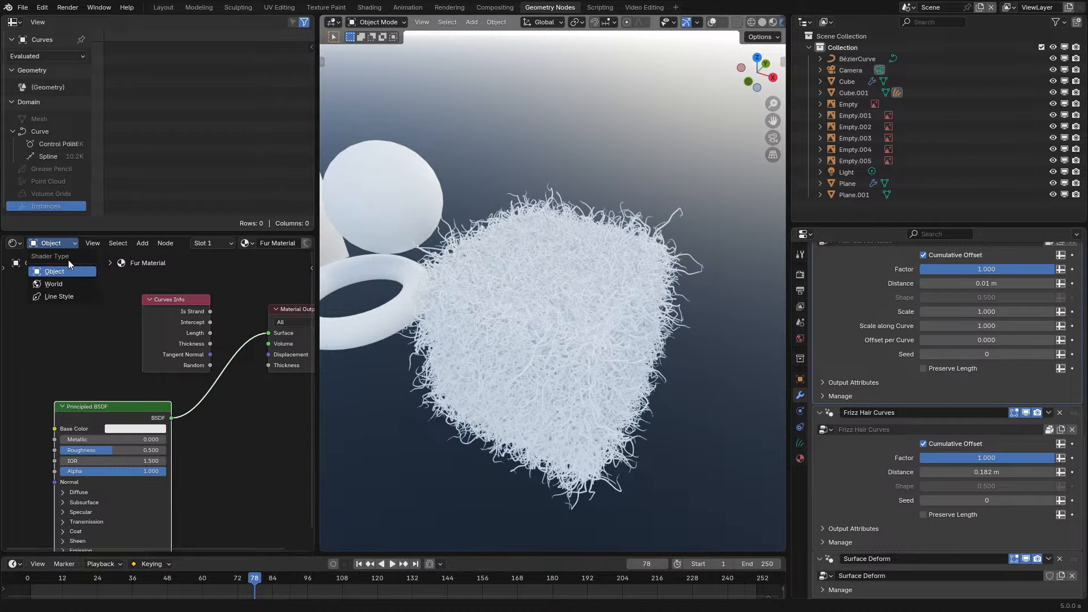
click(63, 283)
scroll(566, 300, down, 4)
middle_drag(582, 295, 588, 227)
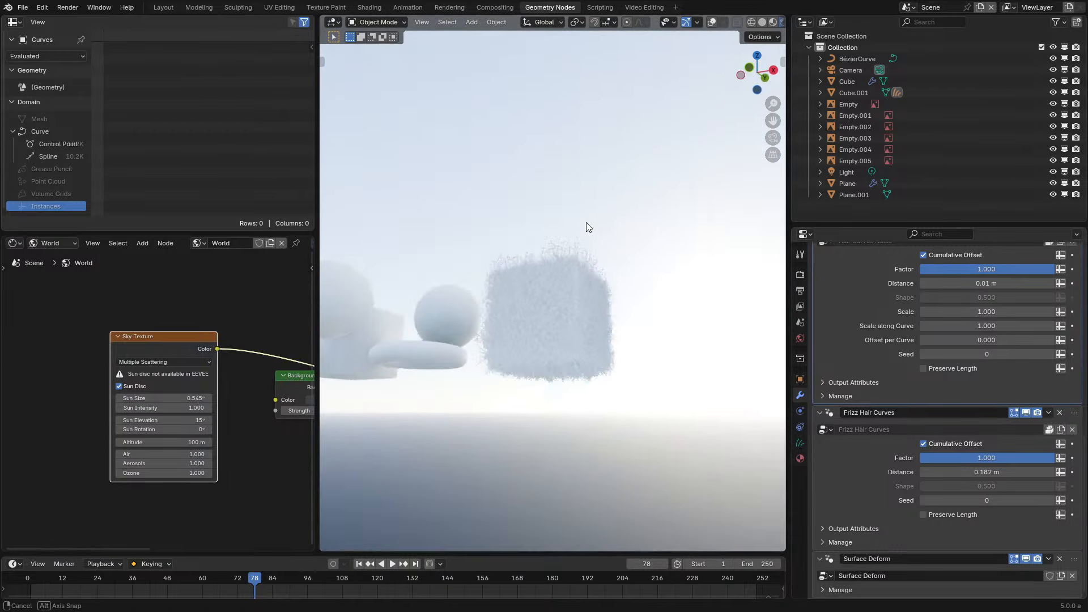
scroll(161, 369, up, 3)
Compare the Single Scattering sky type with Multiple Scattering, leaving the Sky Texture on Multiple Scattering
click(146, 329)
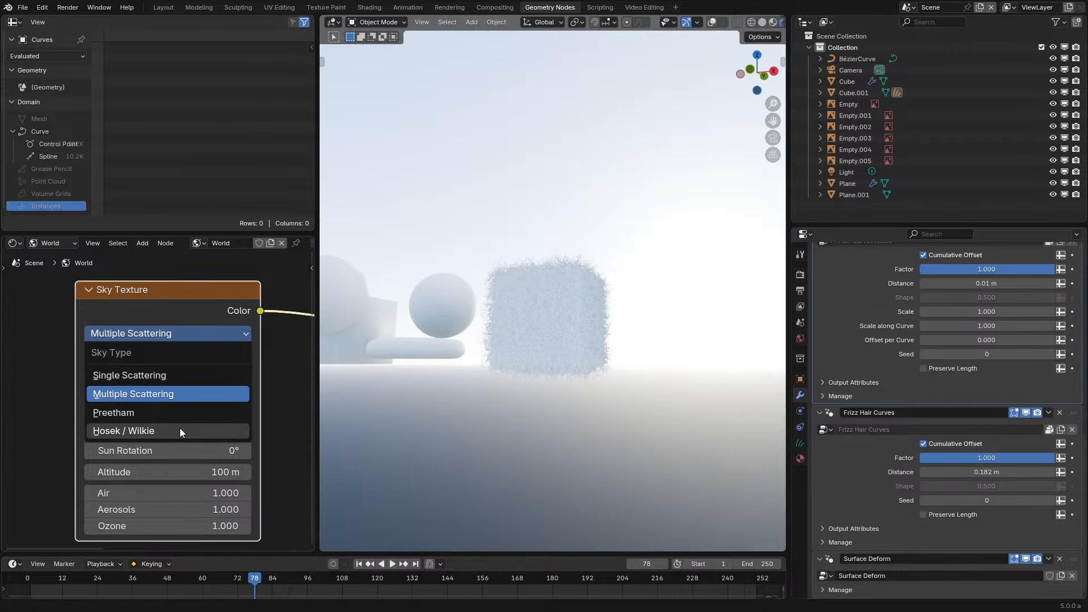
click(158, 335)
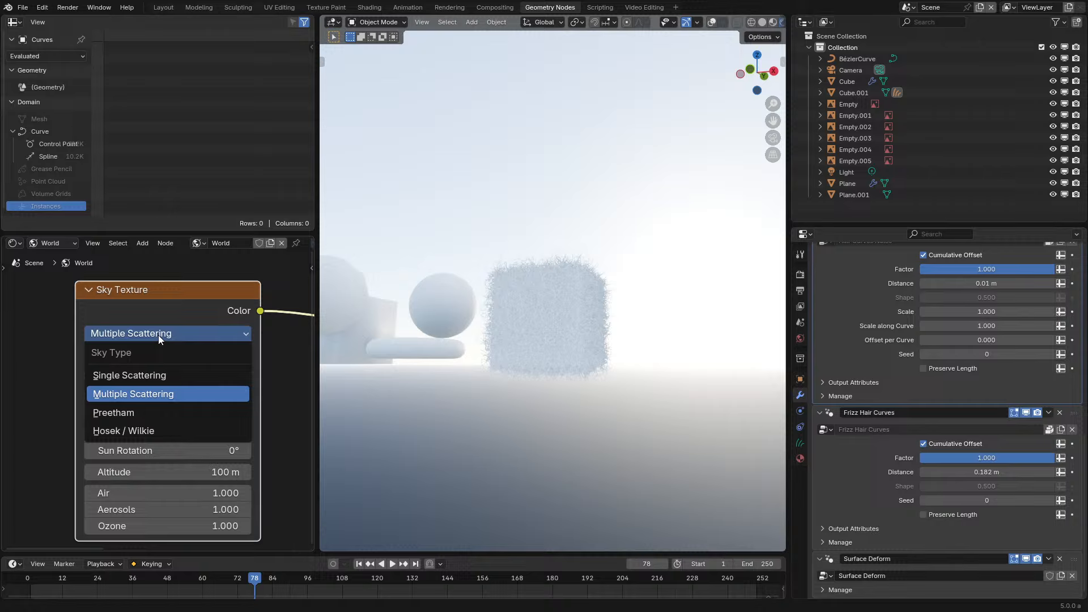
click(154, 374)
middle_drag(578, 291, 603, 316)
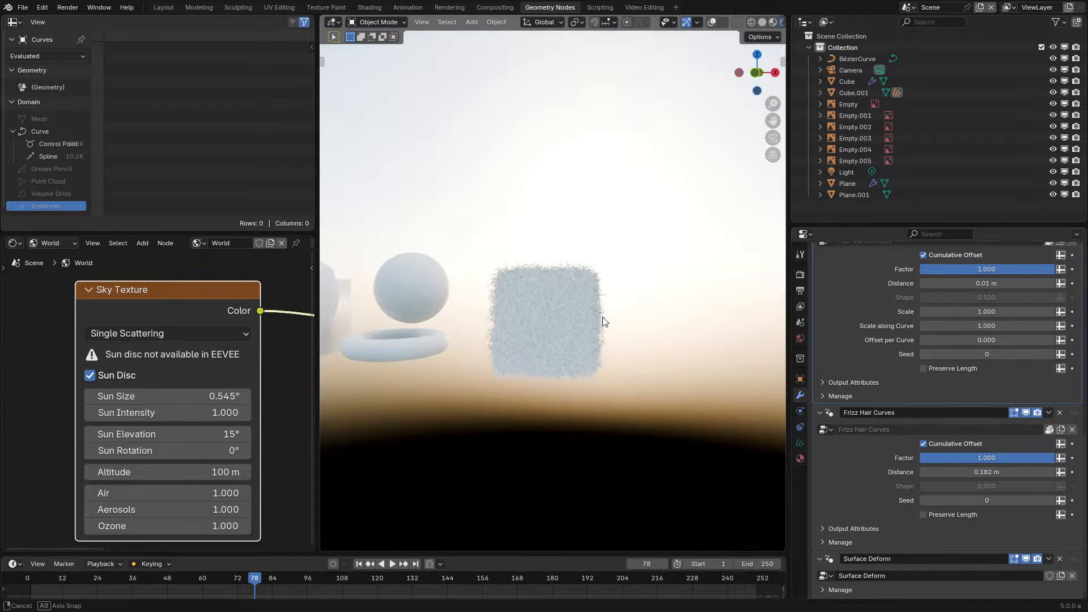
click(148, 335)
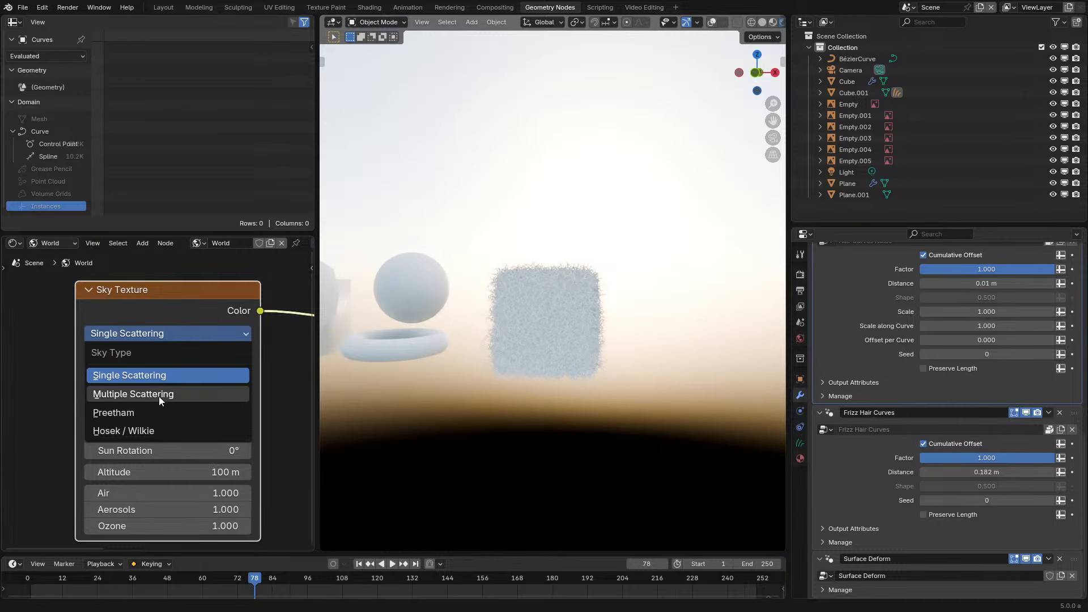
click(158, 395)
middle_drag(489, 346, 390, 328)
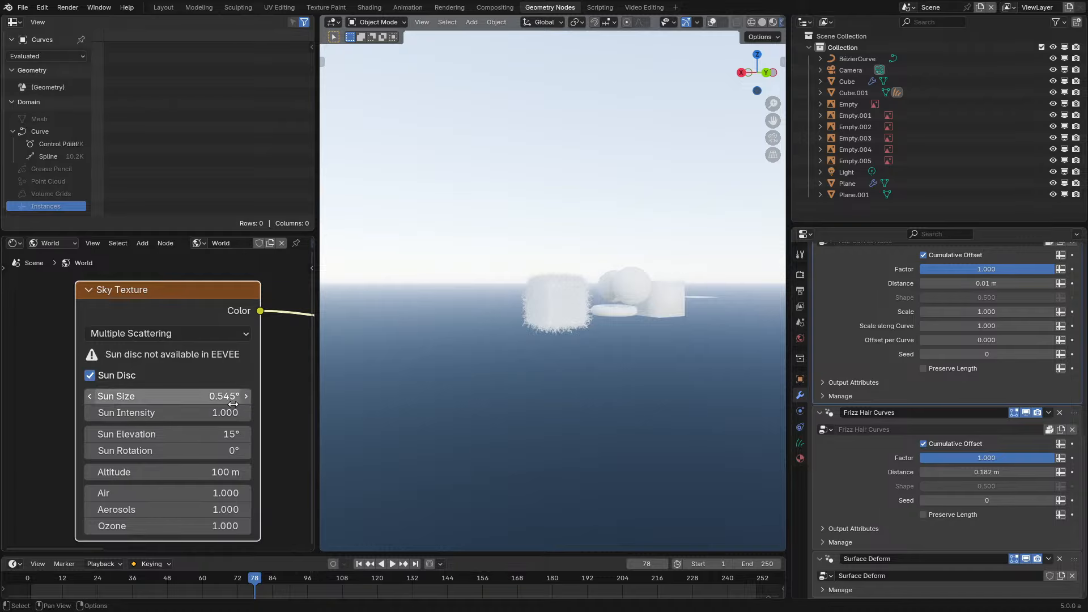
Lower the Sky Texture's Sun Elevation to 5.2° and bring the bright side of the sky into view
drag(170, 434, 144, 434)
scroll(730, 367, up, 8)
middle_drag(731, 367, 559, 349)
Try Single Scattering with the lowered sun and undo the sky type change
click(127, 336)
click(138, 374)
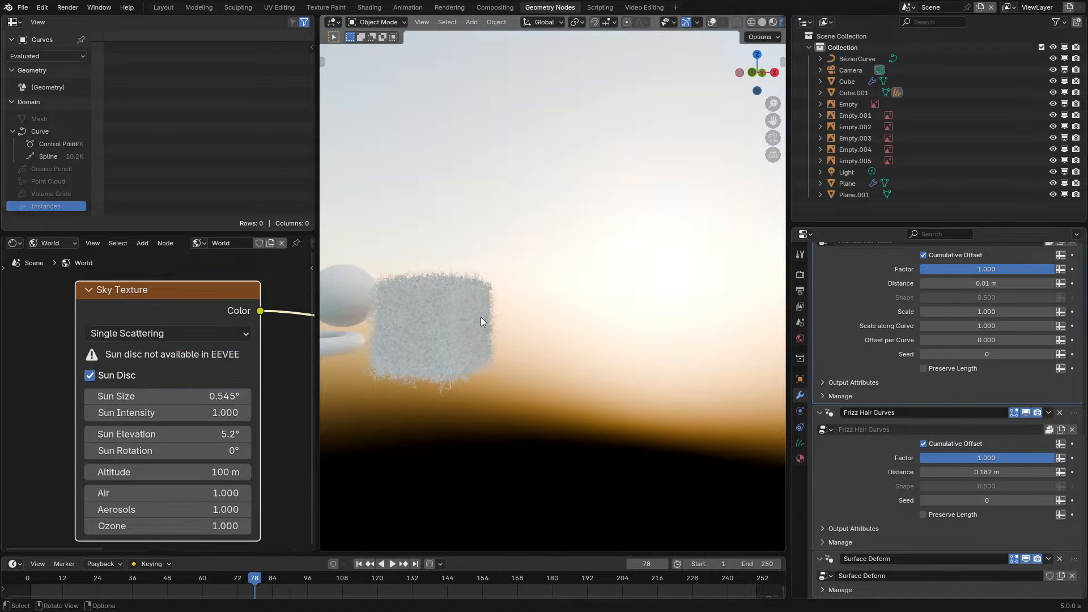
key(ctrl+z)
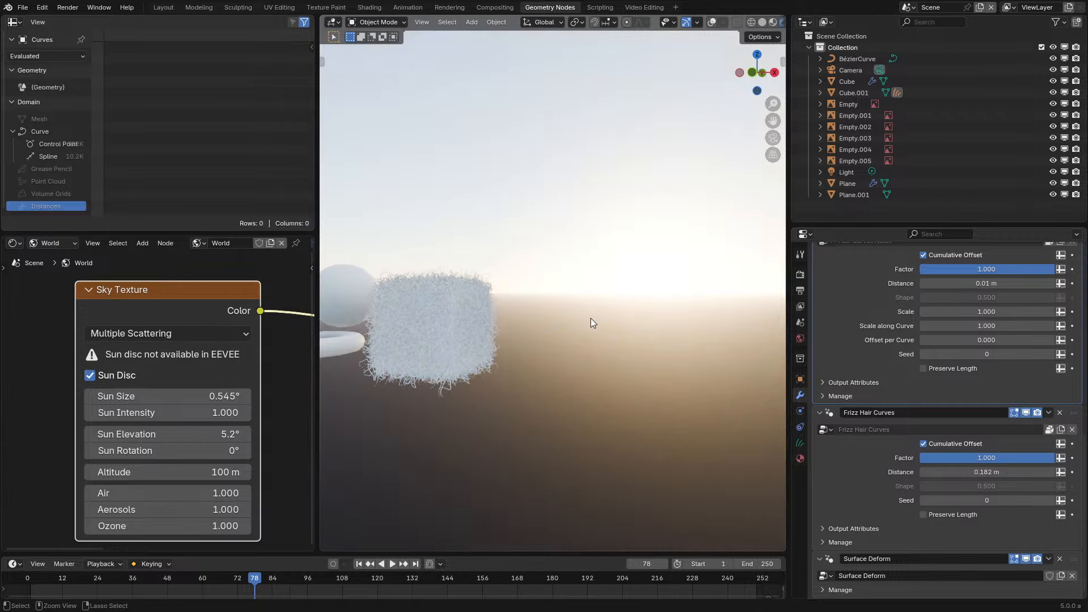
middle_drag(591, 321, 534, 326)
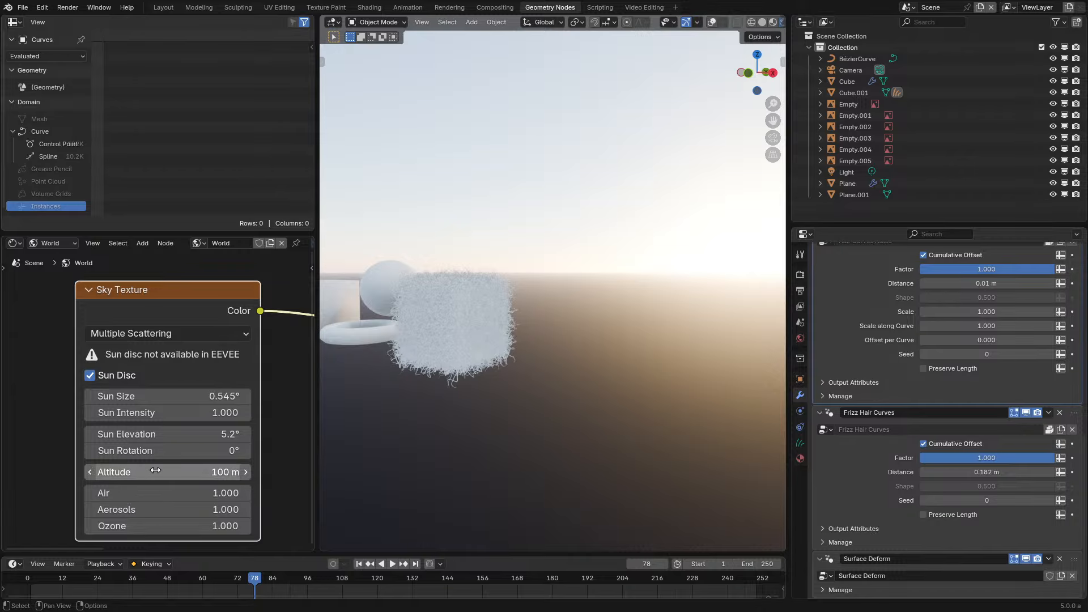
Set the Sky Texture's Altitude to 10000 m
click(125, 475)
click(103, 474)
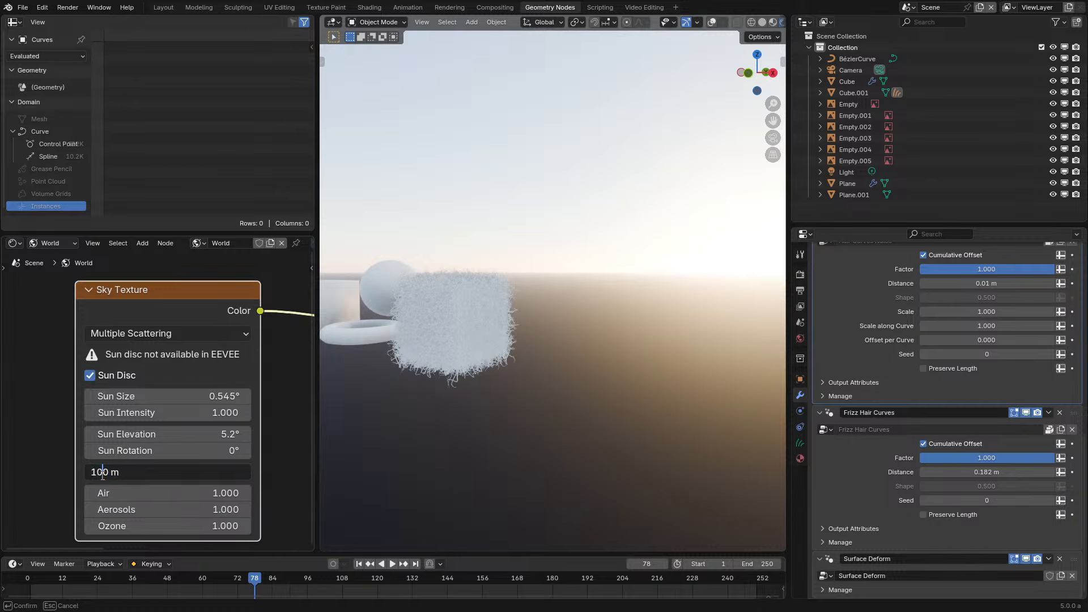
text(00)
key(Return)
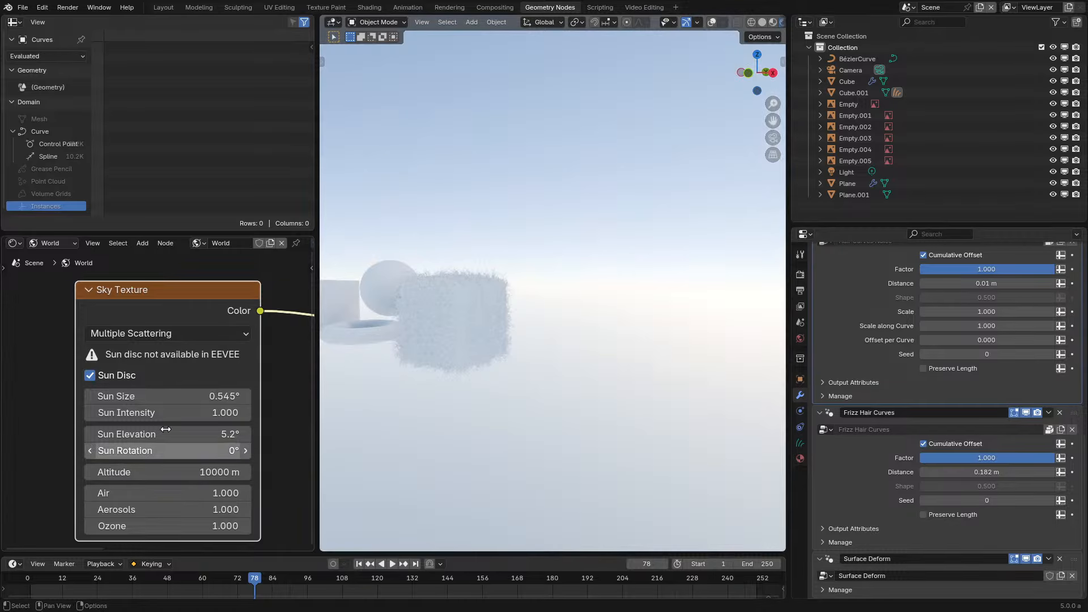
Inspect the high-altitude sky around all the scene's objects in a maximized 3D view and restore the layout
middle_drag(539, 306, 590, 328)
scroll(467, 292, up, 5)
key(ctrl+space)
scroll(590, 327, down, 5)
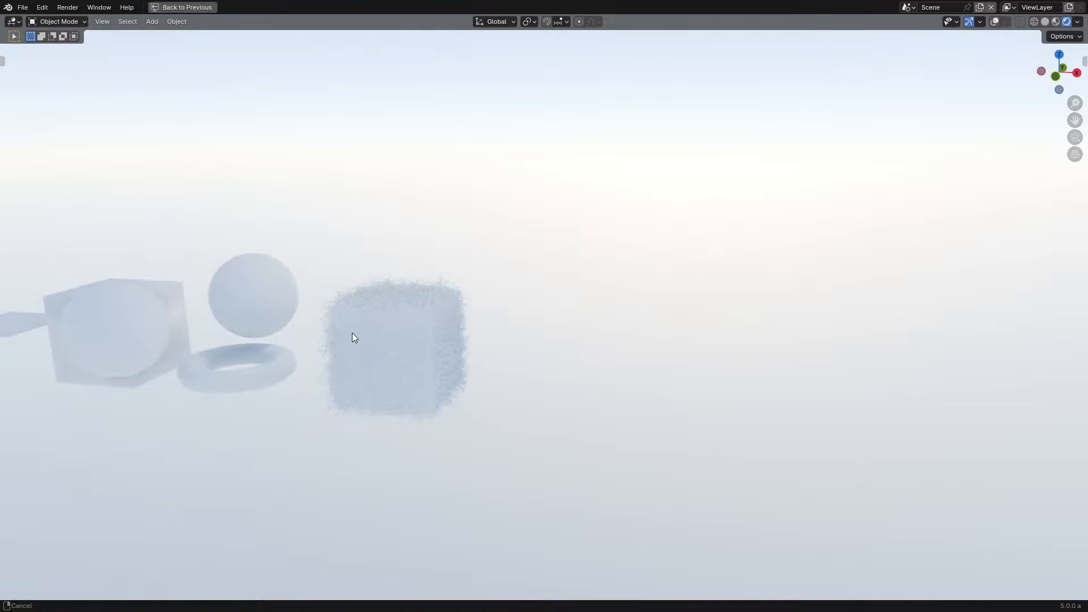
shift+middle_drag(352, 332, 531, 352)
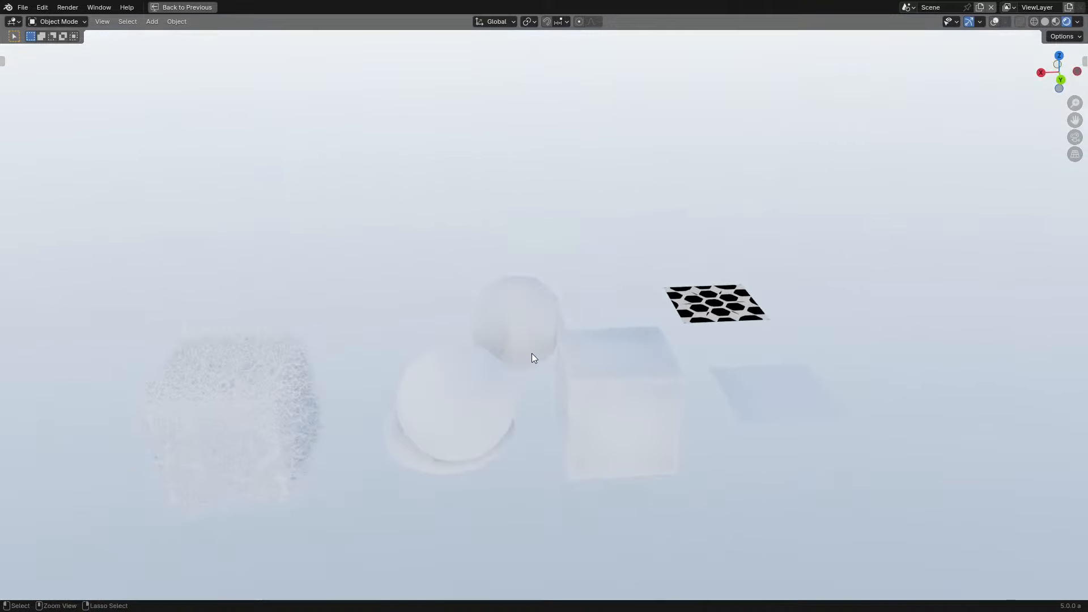
key(ctrl+space)
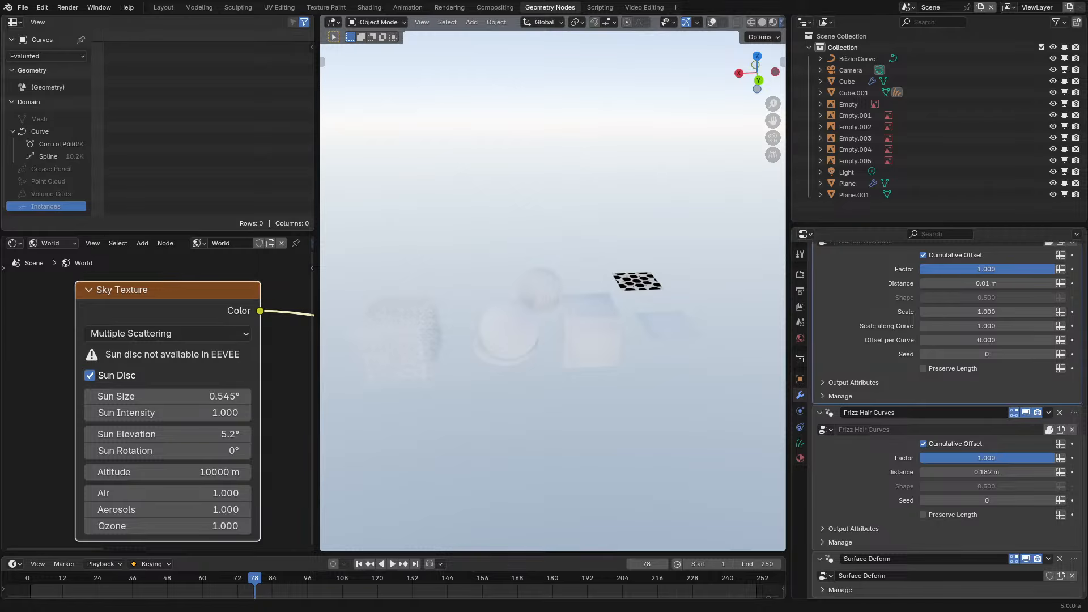
Examine the cube, spheres, torus and fur cube under the high-altitude sky close up and from several sides
scroll(553, 340, up, 2)
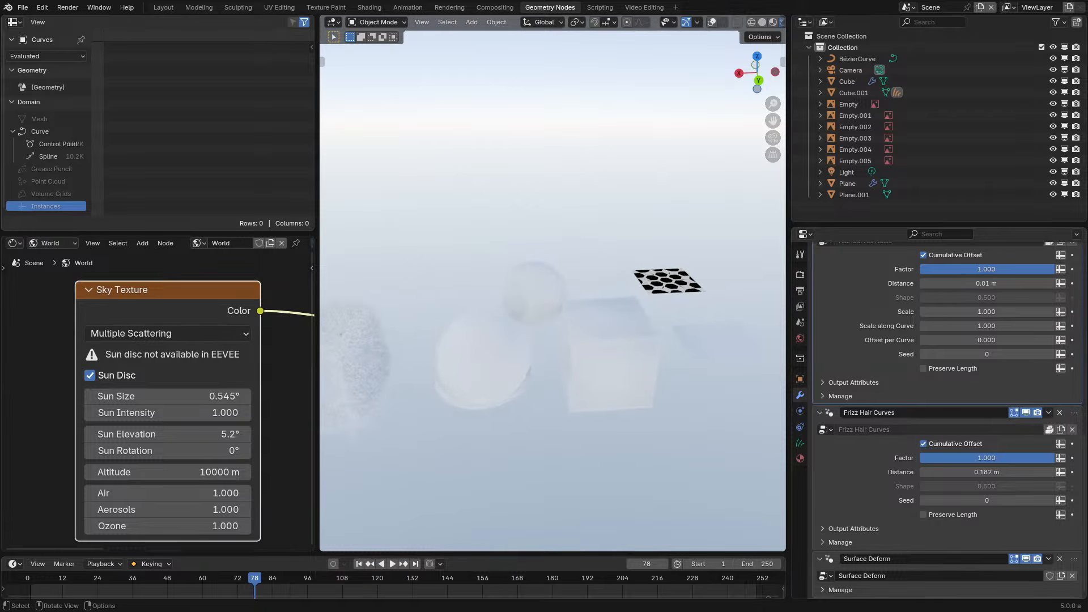
middle_drag(567, 346, 544, 313)
scroll(600, 373, up, 5)
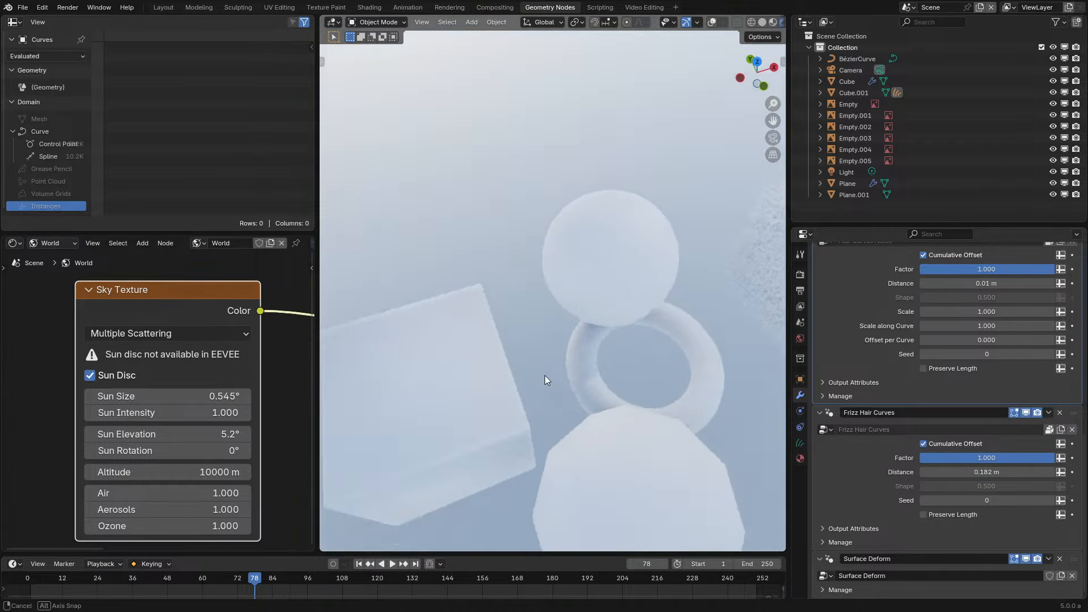
middle_drag(576, 364, 656, 349)
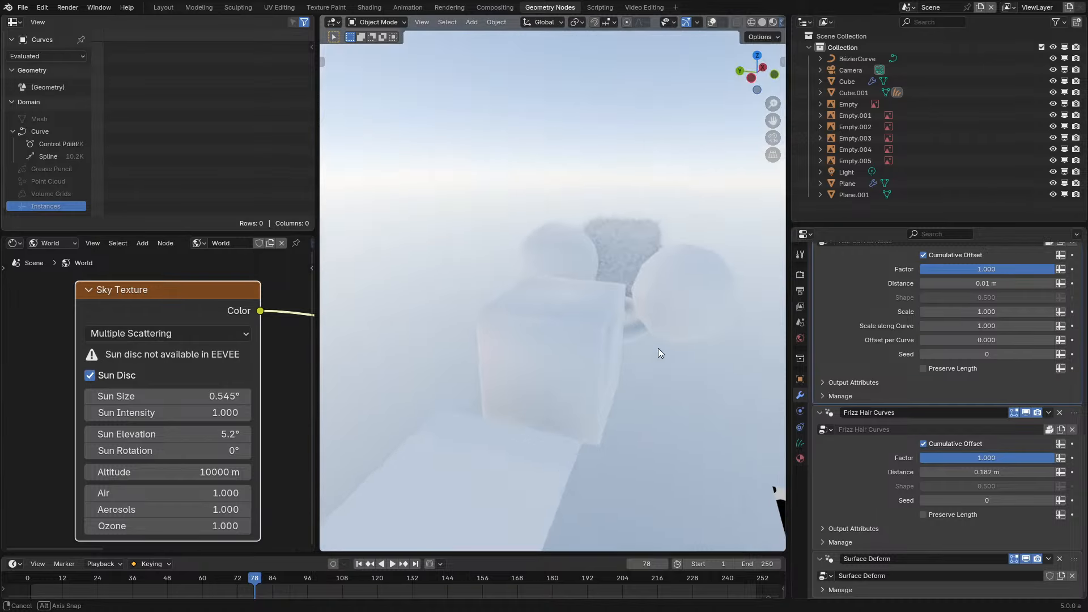
scroll(656, 349, up, 3)
middle_drag(413, 296, 564, 314)
Switch the 3D view to Solid shading and back to Rendered shading, looking down on the objects
key(z)
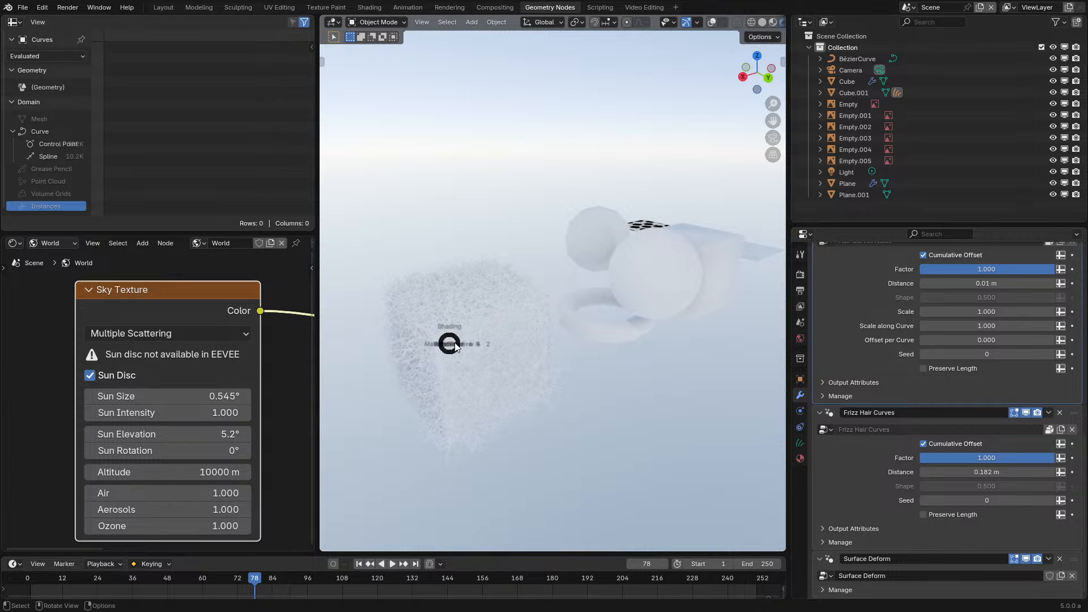
click(604, 351)
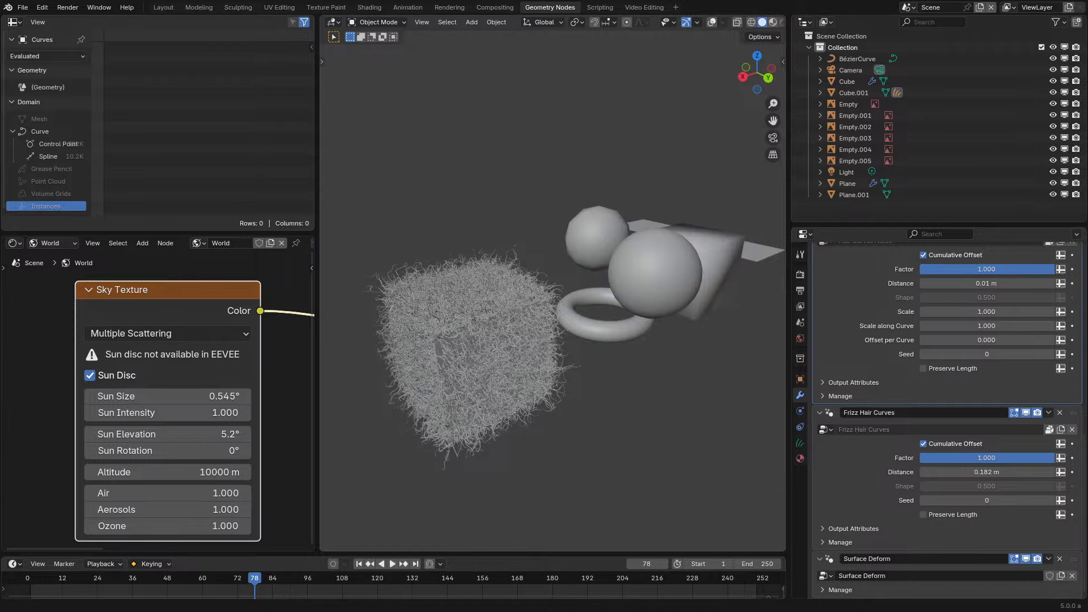
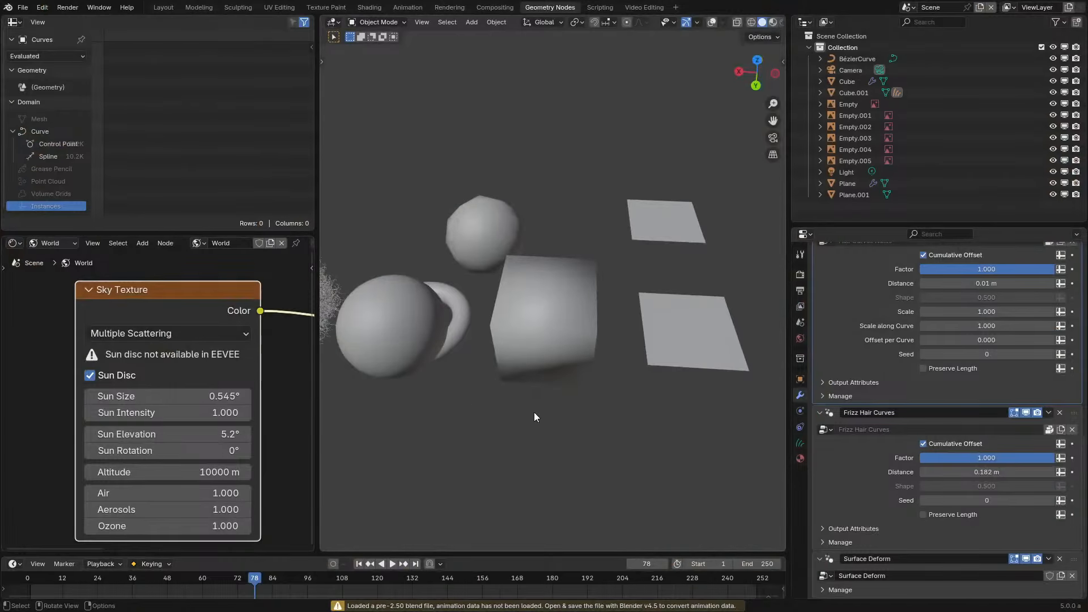
key(z)
click(557, 305)
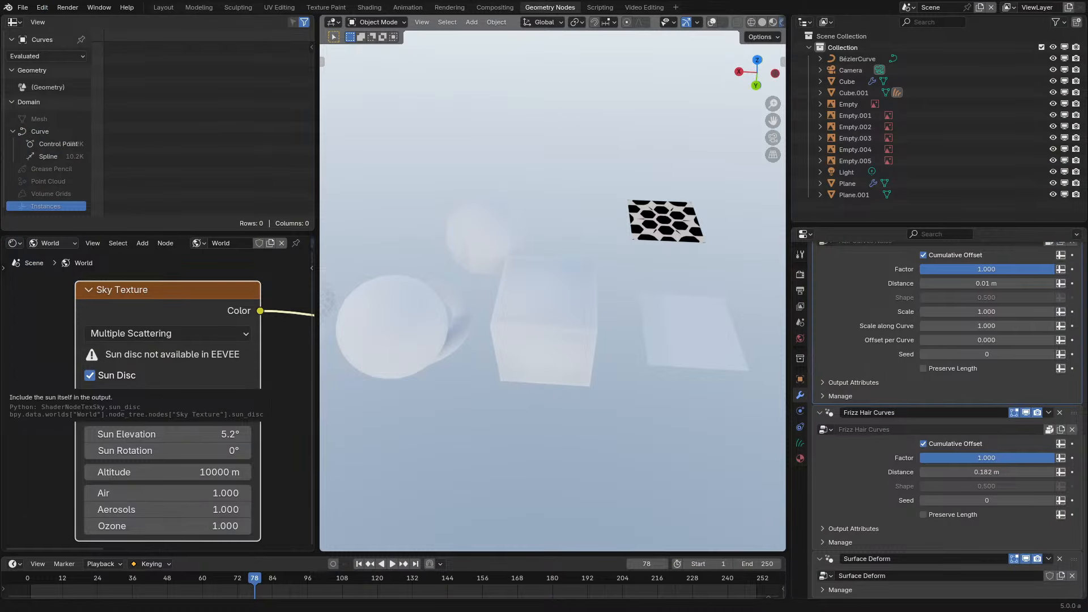
middle_drag(406, 258, 373, 275)
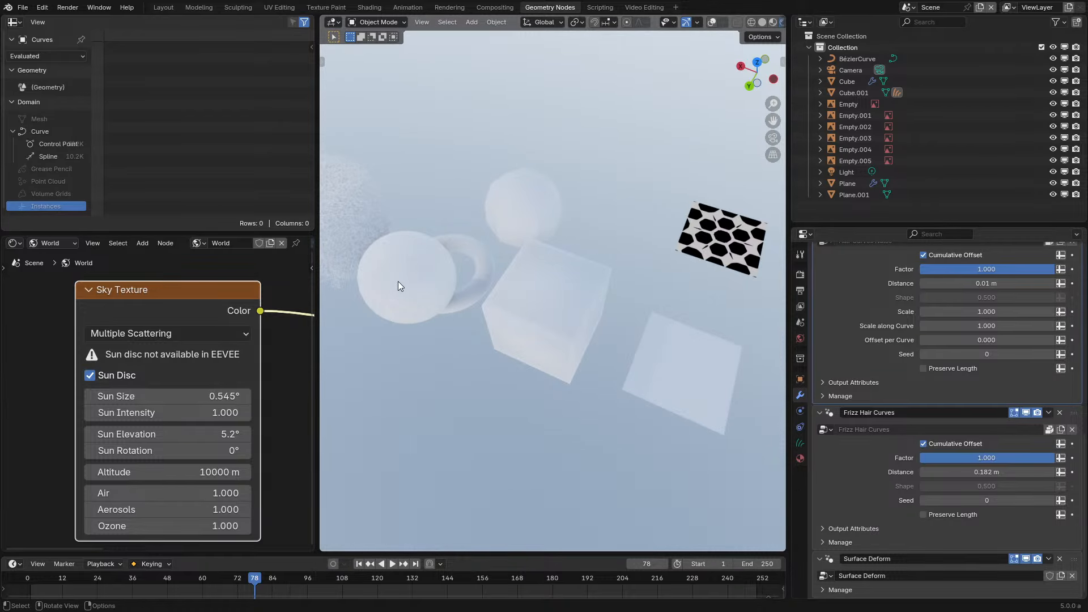
middle_drag(397, 281, 483, 297)
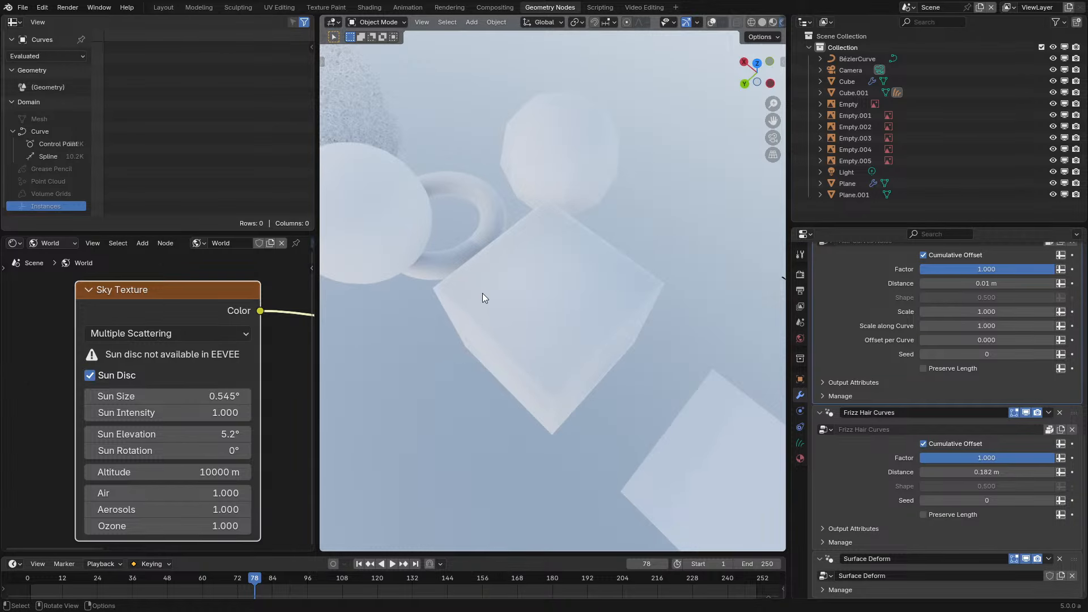
Select the Cube object and try a free trackball rotation on it
click(532, 286)
key(r)
key(r)
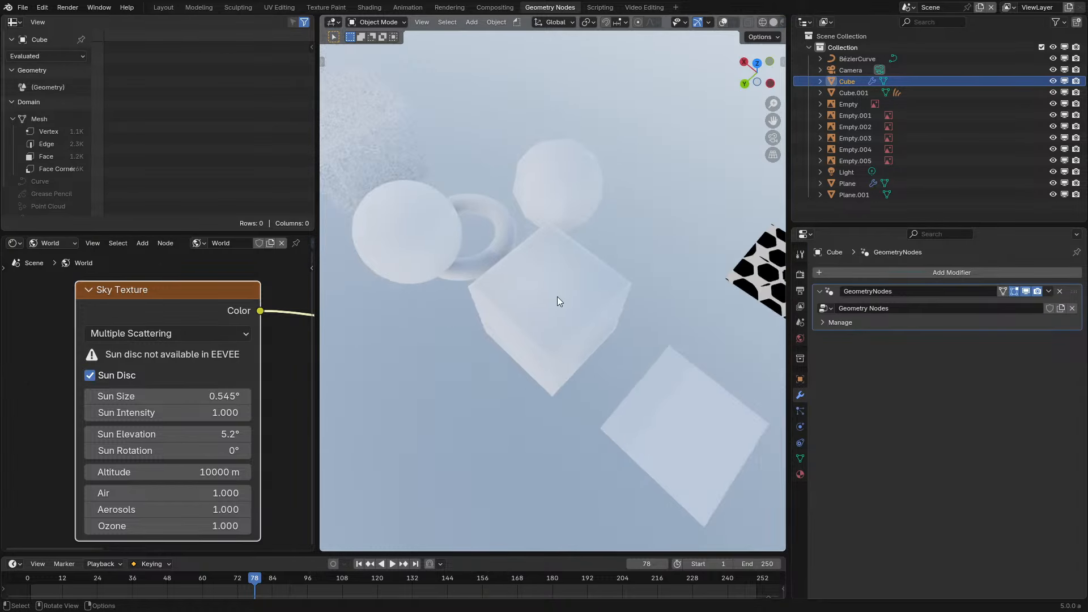
right_click(518, 361)
Turn on the 3D view's overlays and look at the selected Cube object from above and from the side
click(723, 22)
middle_drag(662, 150, 500, 212)
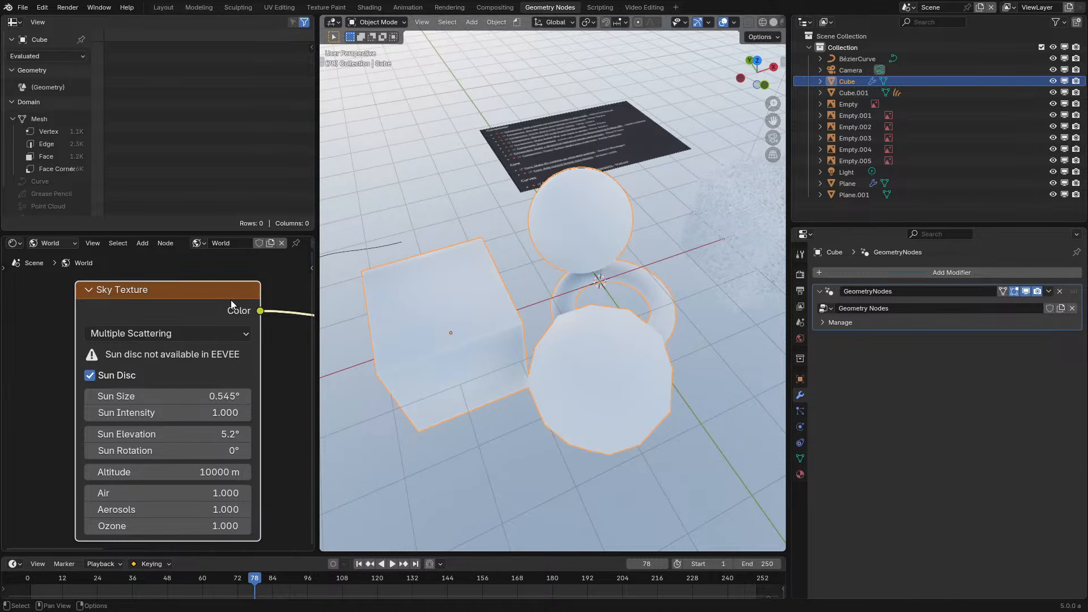
middle_drag(533, 276, 579, 348)
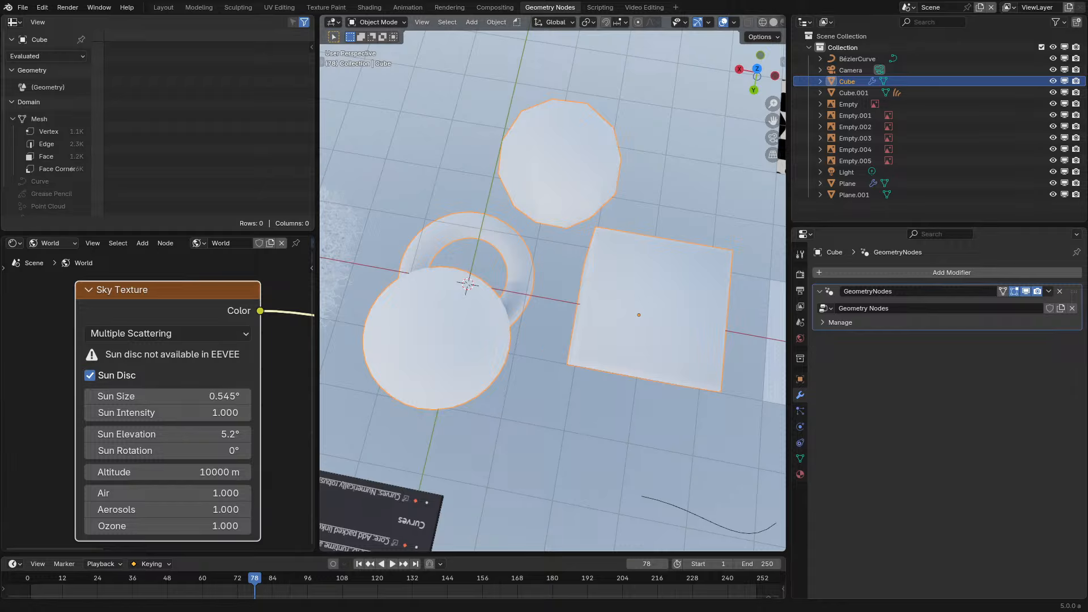
click(552, 299)
click(474, 353)
middle_drag(474, 354, 567, 318)
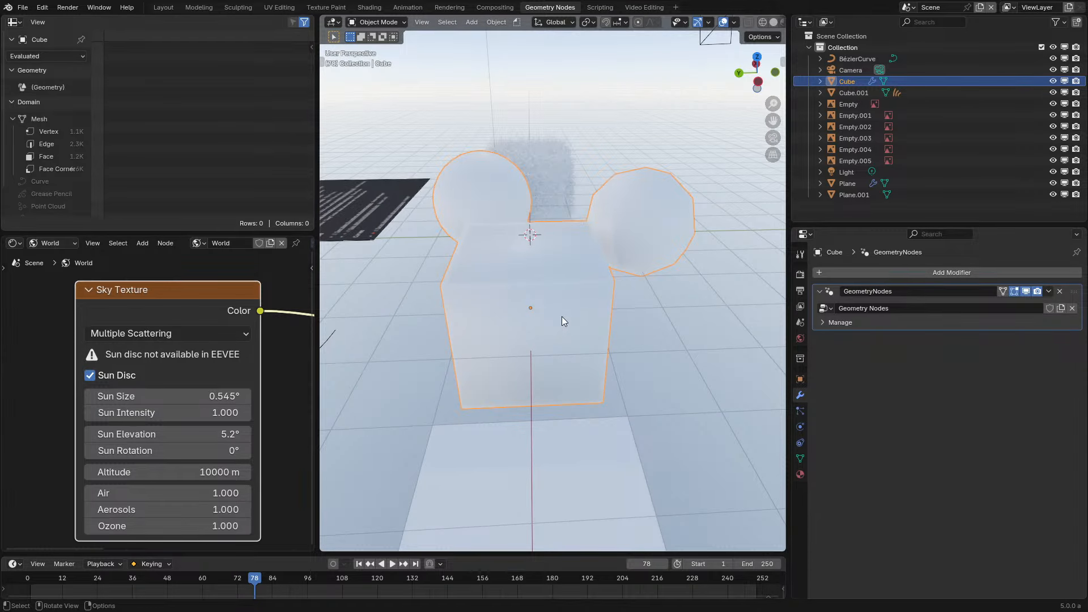
Look through the Cube object's constraint, physics, mesh data and modifier properties
click(800, 443)
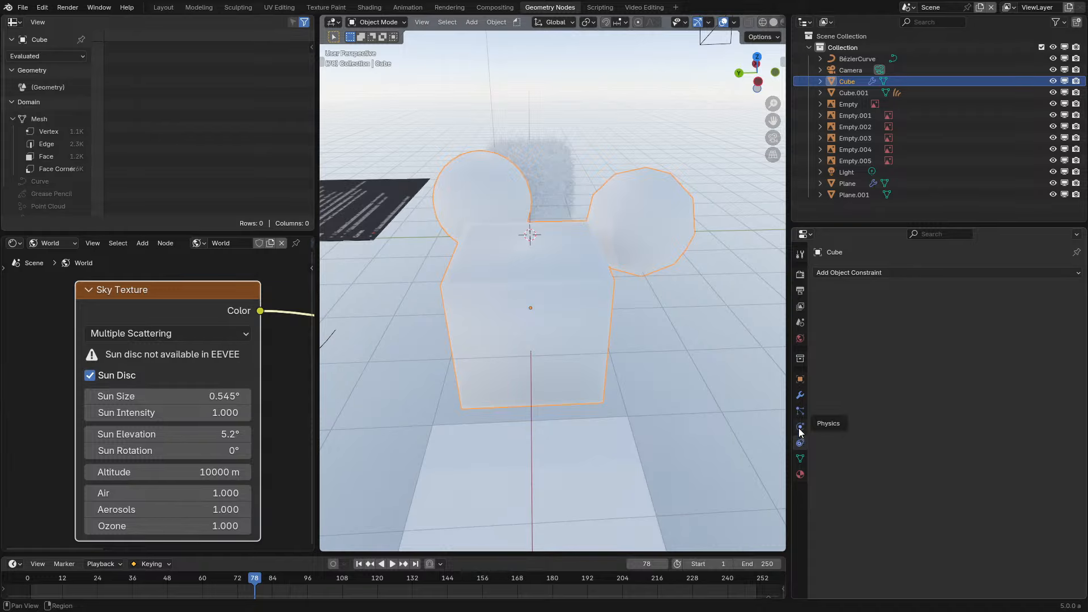
click(958, 272)
click(966, 272)
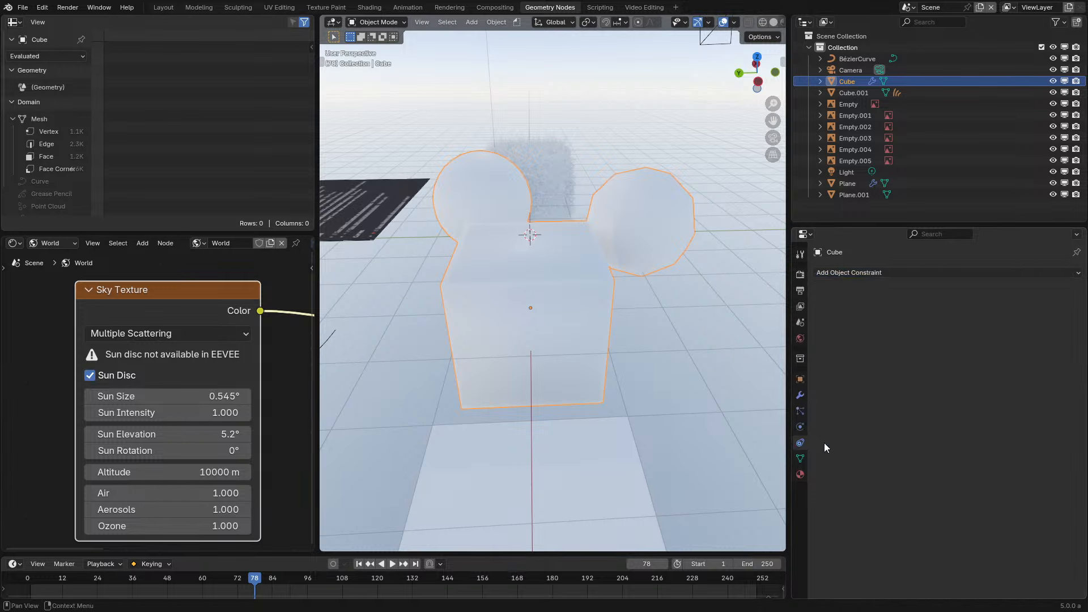
click(801, 427)
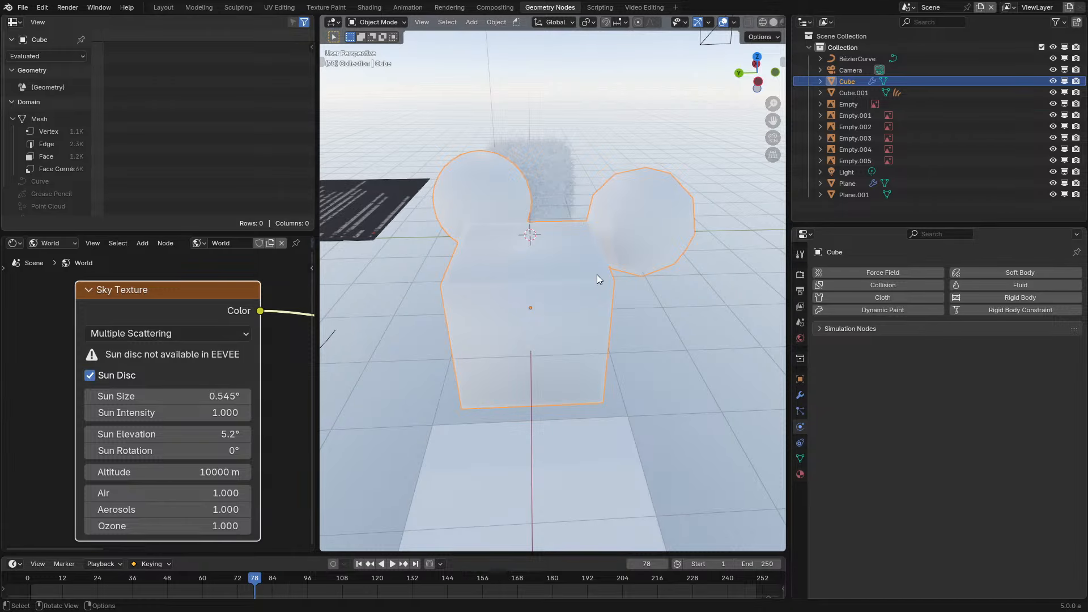
middle_drag(597, 274, 587, 319)
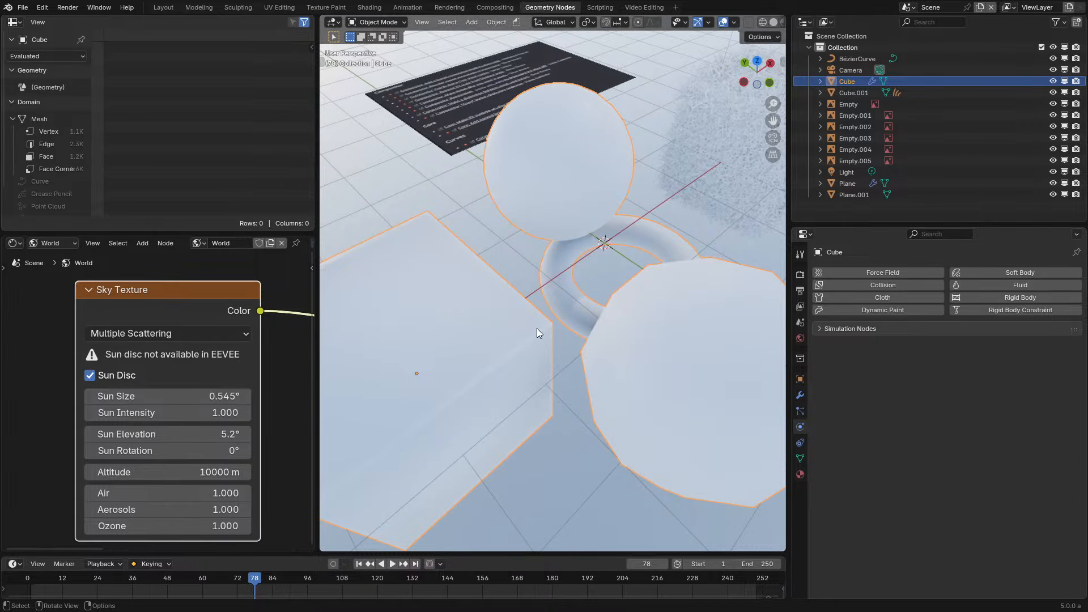
mouse_move(470, 321)
middle_down()
mouse_move(674, 272)
mouse_move(661, 300)
middle_up()
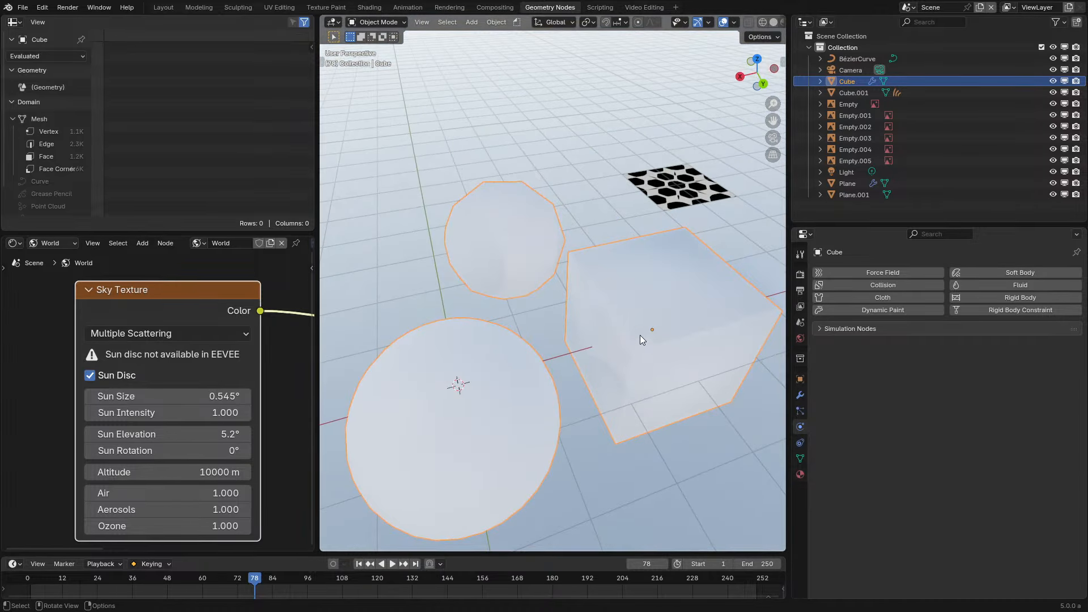
shift+middle_drag(621, 360, 612, 304)
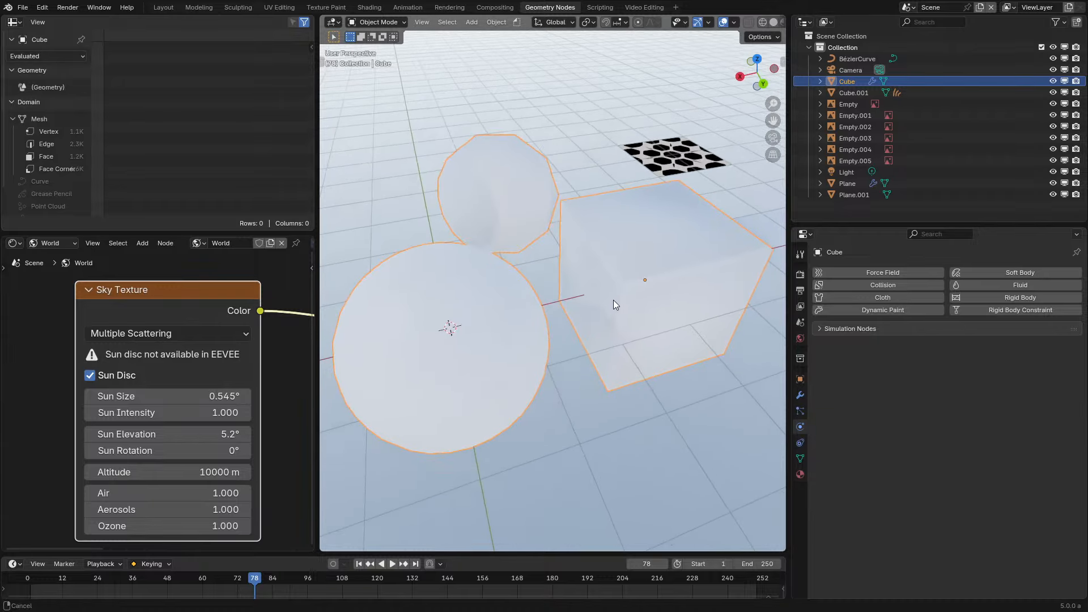
click(803, 443)
click(801, 459)
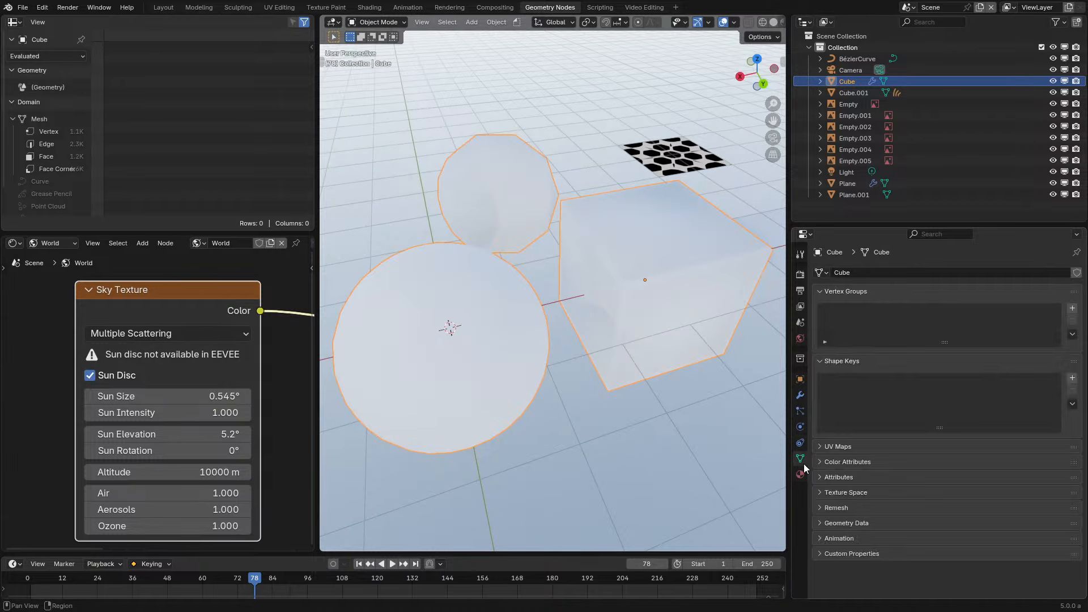
click(801, 394)
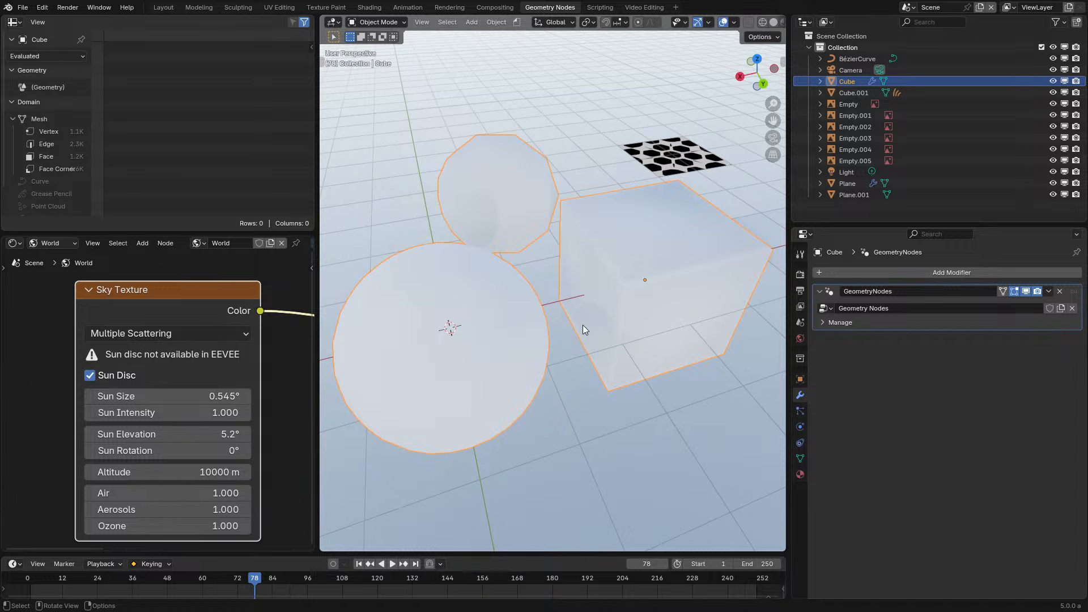
Examine the Cube object's box, spheres and torus in a maximized 3D view and restore the layout
mouse_move(583, 324)
middle_down()
mouse_move(591, 278)
mouse_move(535, 305)
mouse_move(569, 331)
middle_up()
middle_drag(539, 243, 363, 240)
key(ctrl+space)
scroll(522, 320, down, 4)
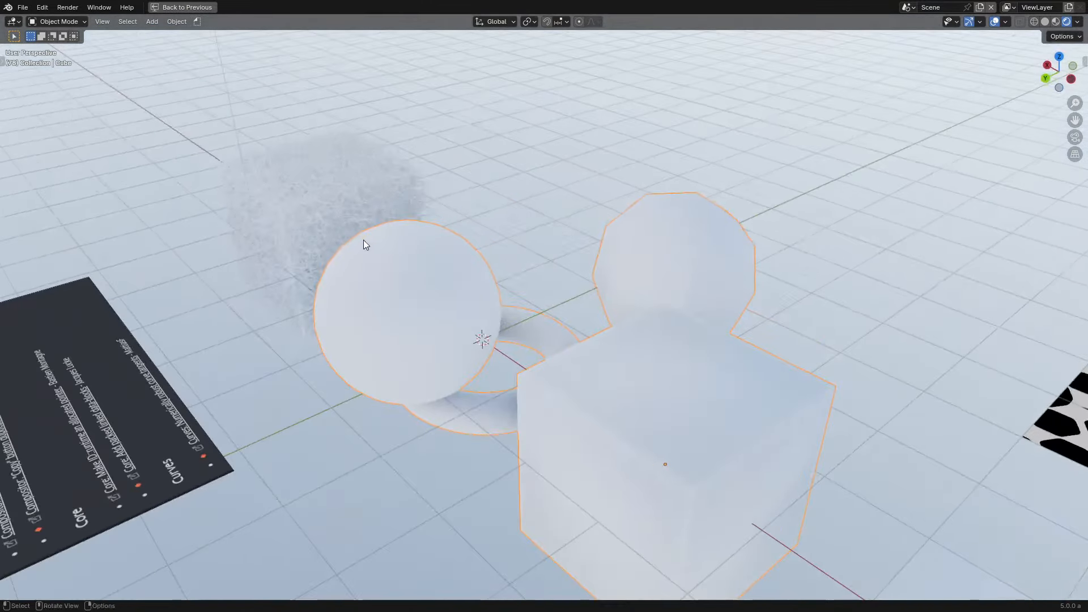
key(ctrl+space)
middle_drag(481, 276, 535, 305)
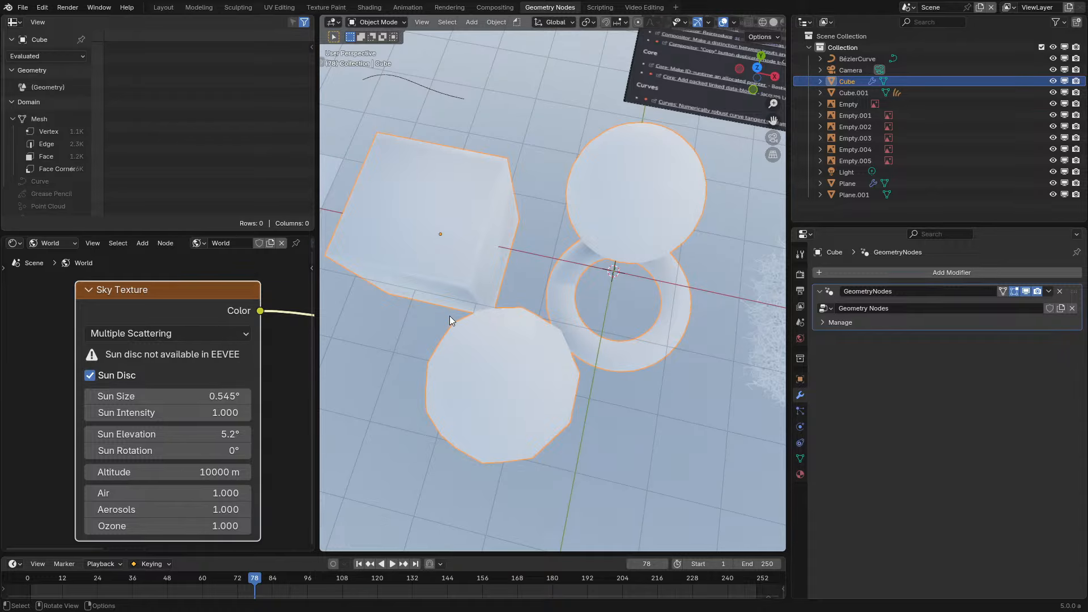
Examine how the Sky Texture and Background nodes are arranged in the world shader
scroll(158, 312, down, 2)
drag(165, 325, 194, 317)
middle_drag(207, 318, 177, 328)
middle_drag(530, 336, 515, 334)
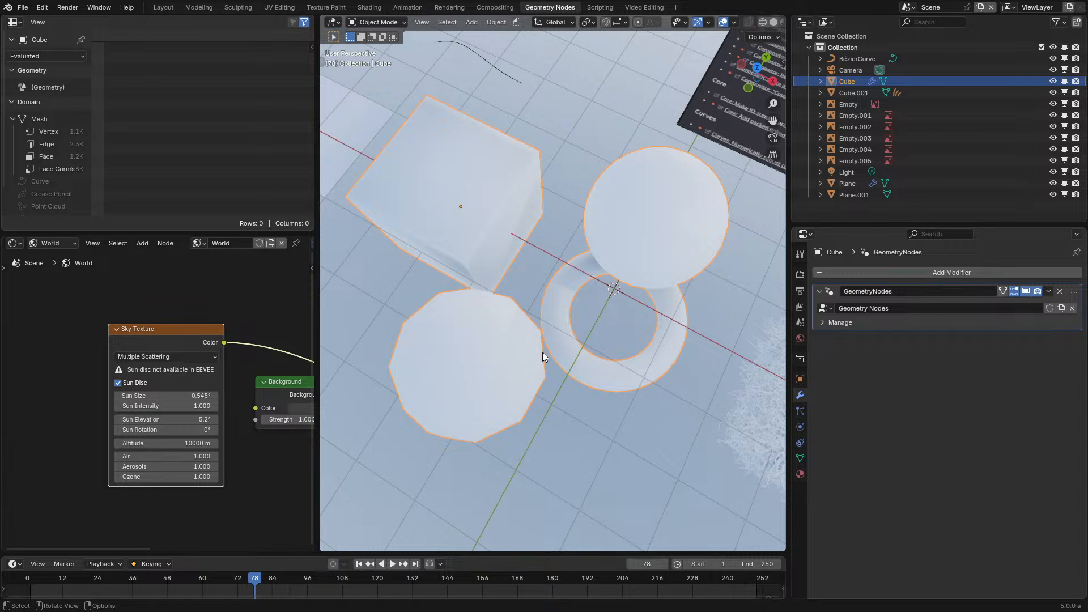
middle_drag(543, 352, 574, 276)
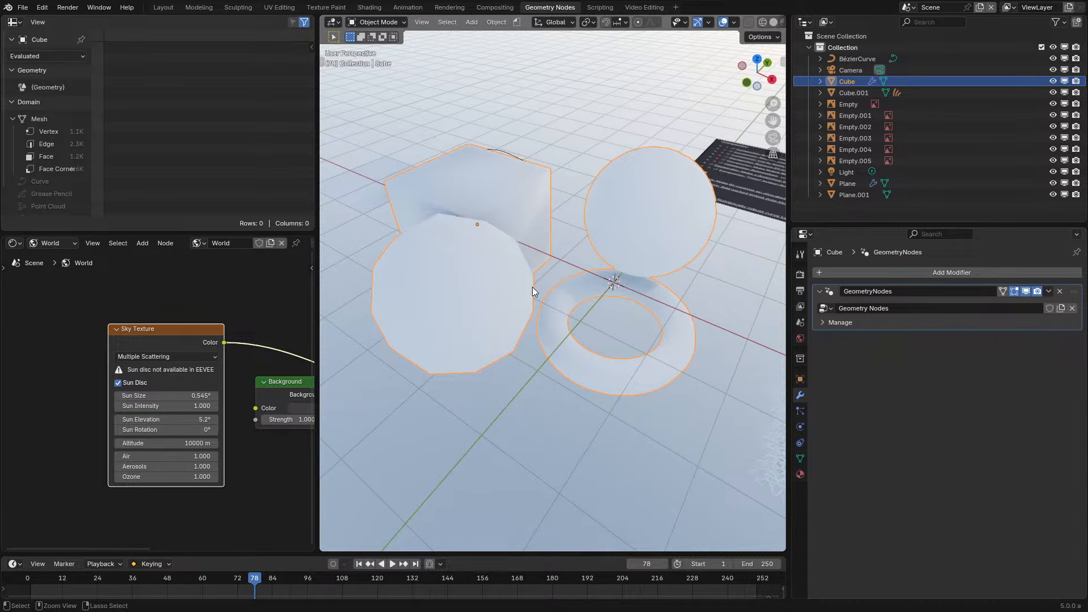
scroll(187, 309, down, 2)
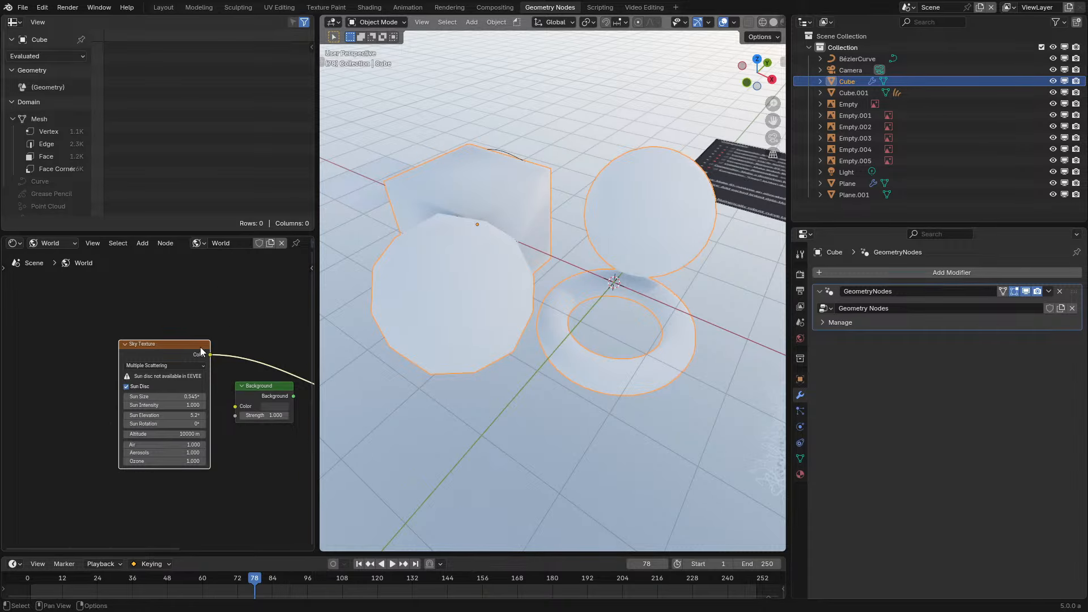
middle_drag(201, 351, 108, 351)
scroll(113, 351, up, 2)
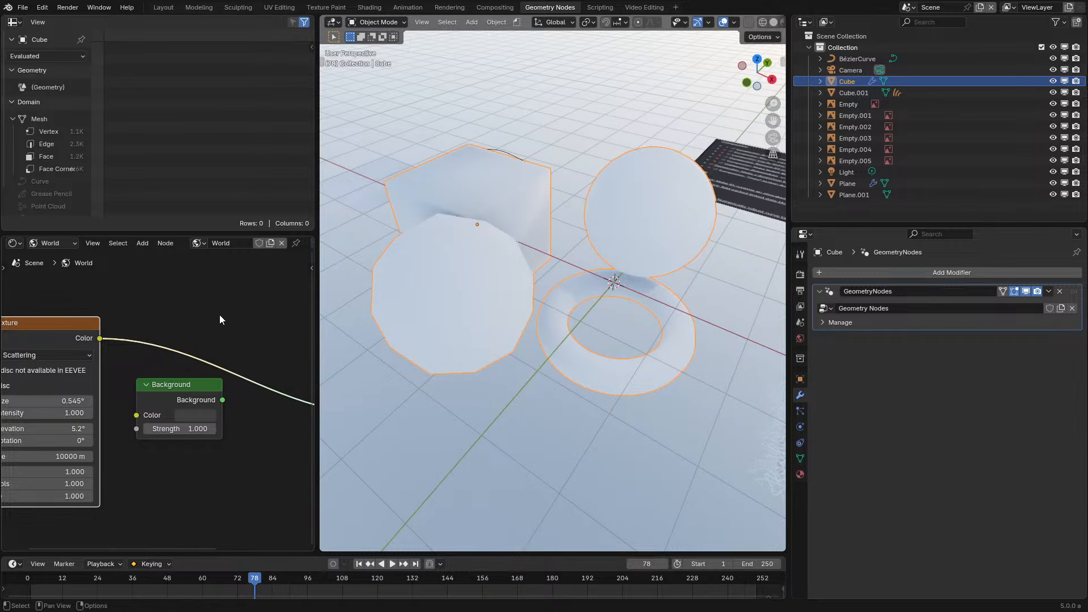
Select the release-notes image empty behind the sphere and look down on the surrounding objects
middle_drag(363, 272, 593, 212)
click(606, 156)
shift+middle_drag(439, 349, 509, 353)
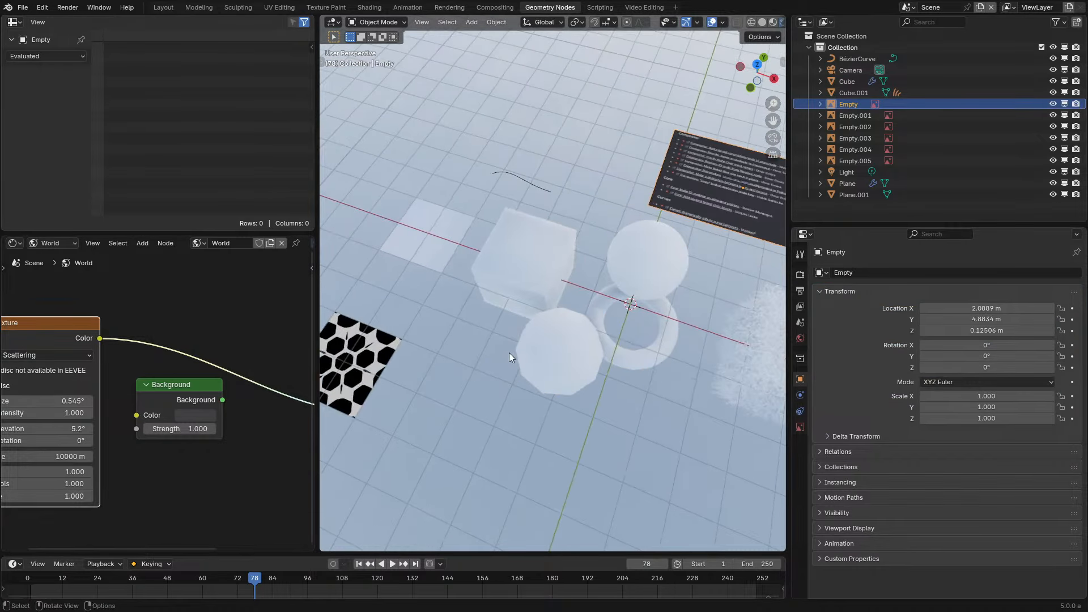
scroll(509, 353, up, 1)
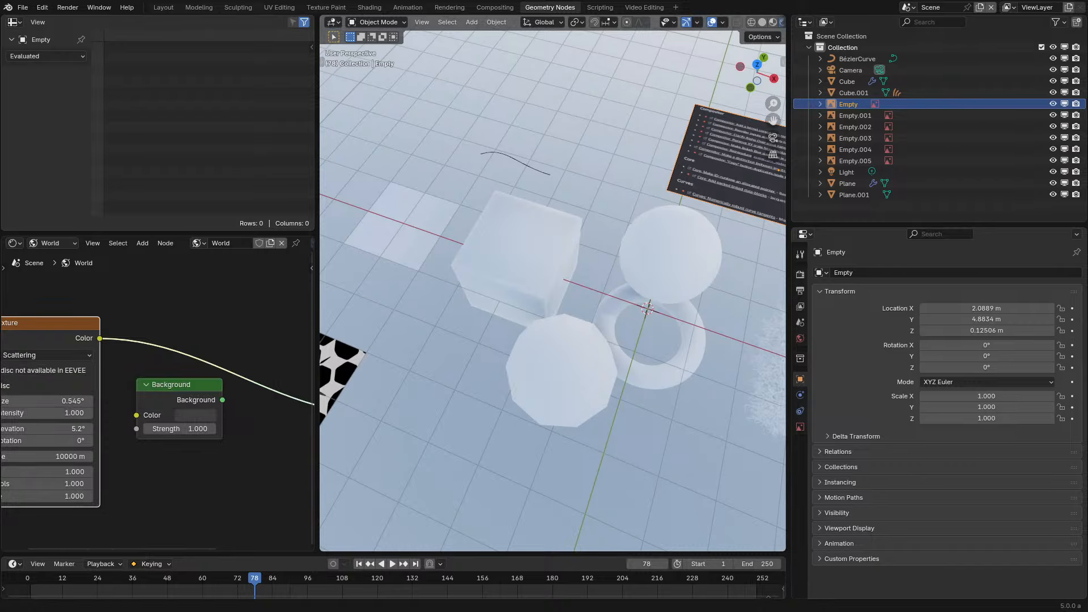
middle_drag(510, 306, 532, 307)
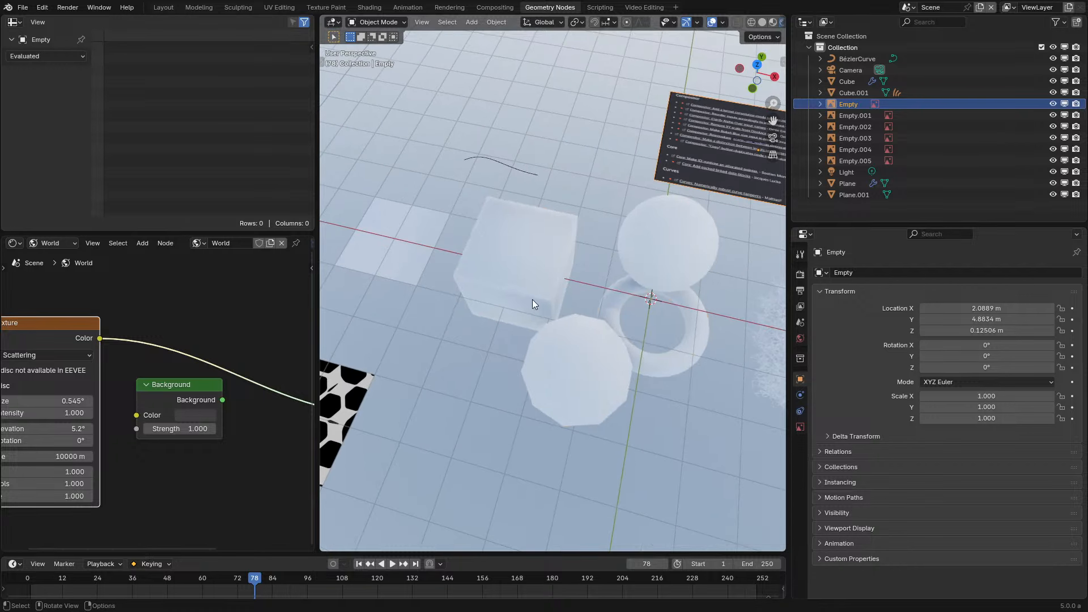
Reselect the Cube object and look closely at the area between it and the Bézier curve
click(539, 302)
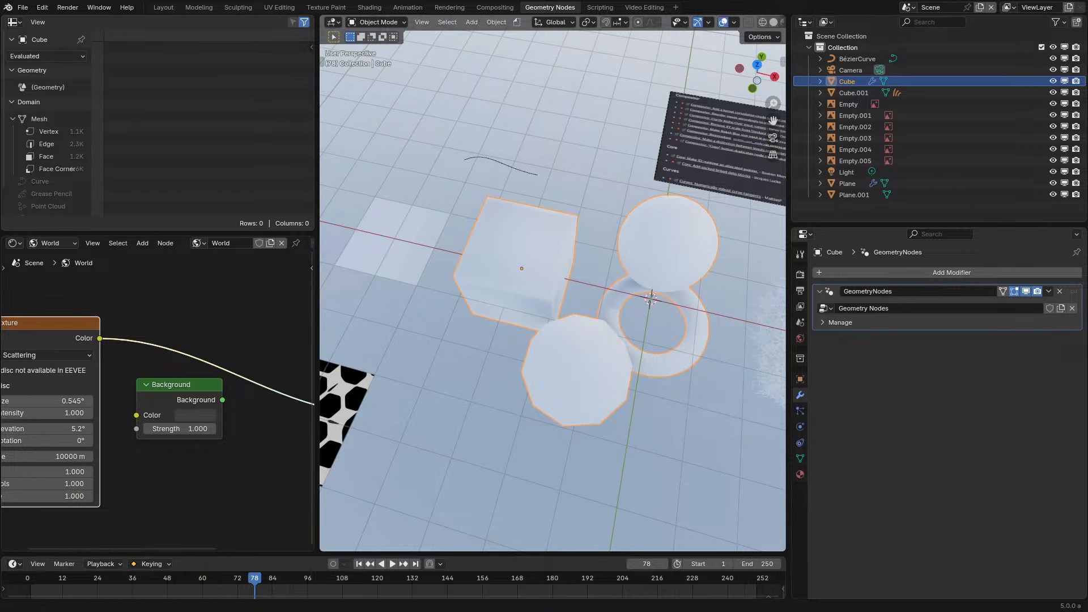
middle_drag(565, 218, 553, 206)
key(z)
mouse_move(500, 327)
shift+middle_down()
mouse_move(583, 281)
mouse_move(277, 337)
shift+middle_up()
key(z)
shift+middle_drag(437, 209, 685, 283)
scroll(545, 197, up, 3)
Add a Curve to Tube modifier to the Bézier curve near the cube
click(569, 178)
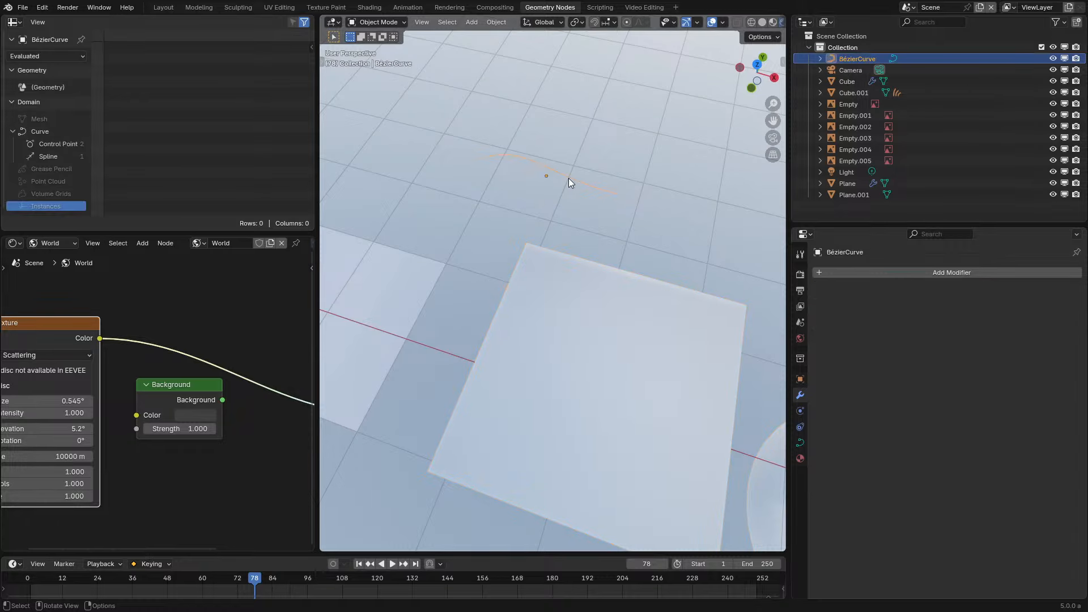
key(KP_0)
key(KP_Decimal)
middle_drag(569, 182, 567, 295)
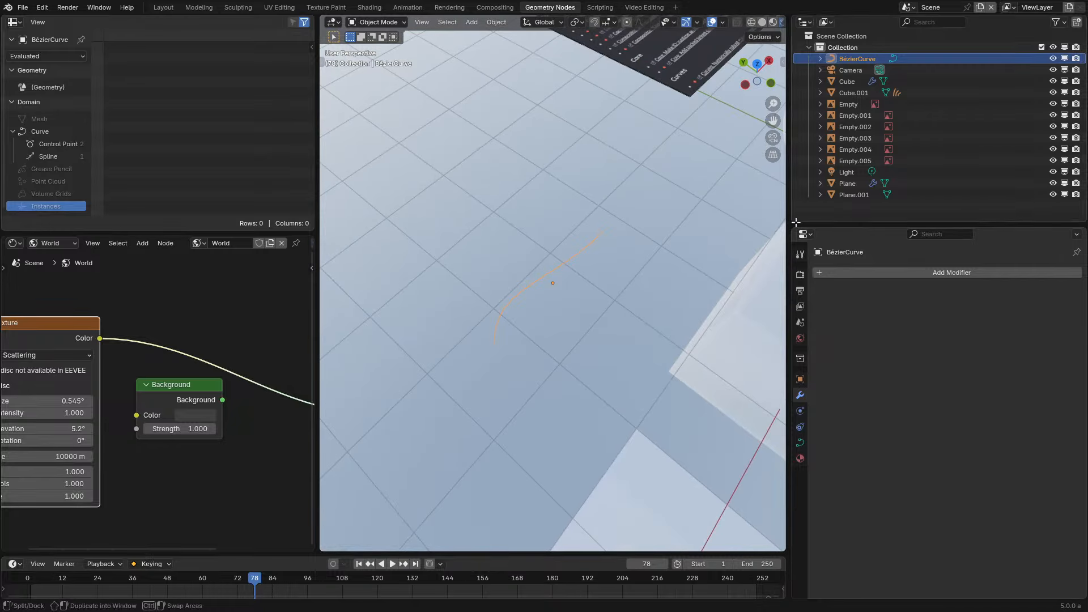
click(1020, 267)
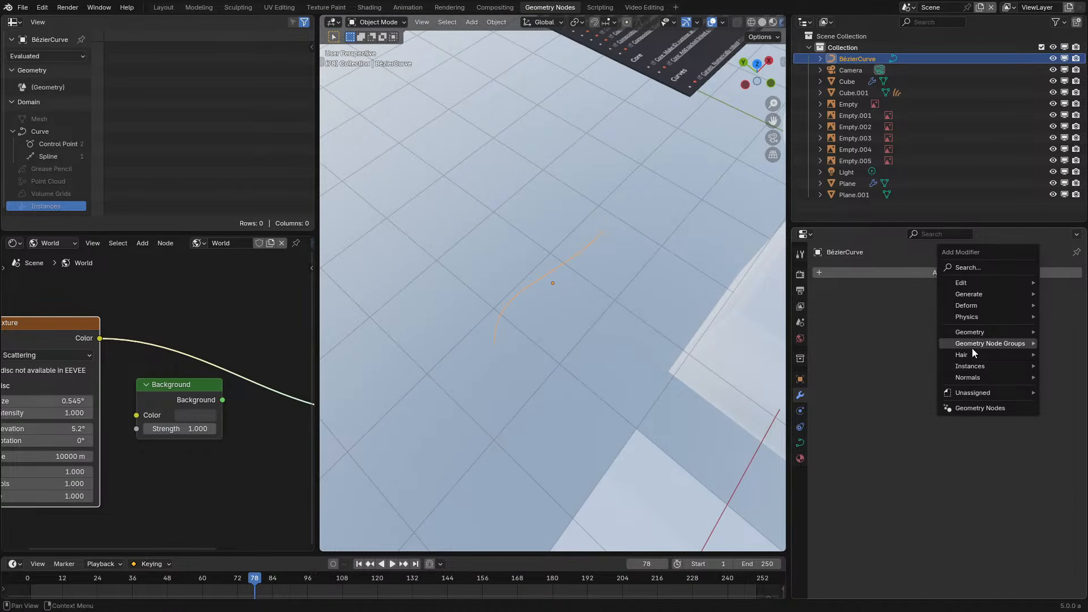
mouse_move(962, 331)
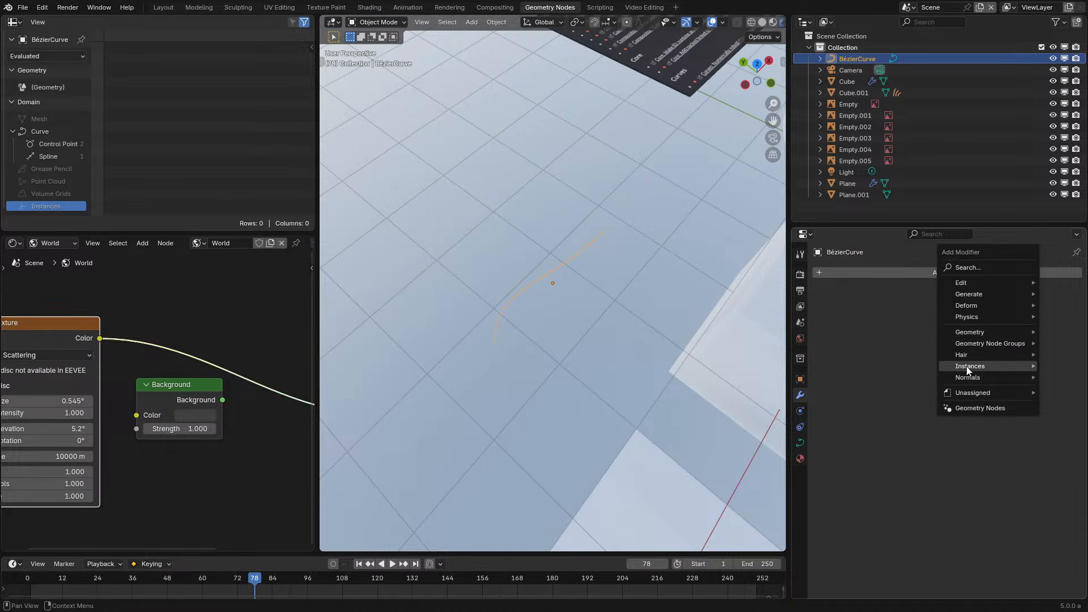
mouse_move(967, 366)
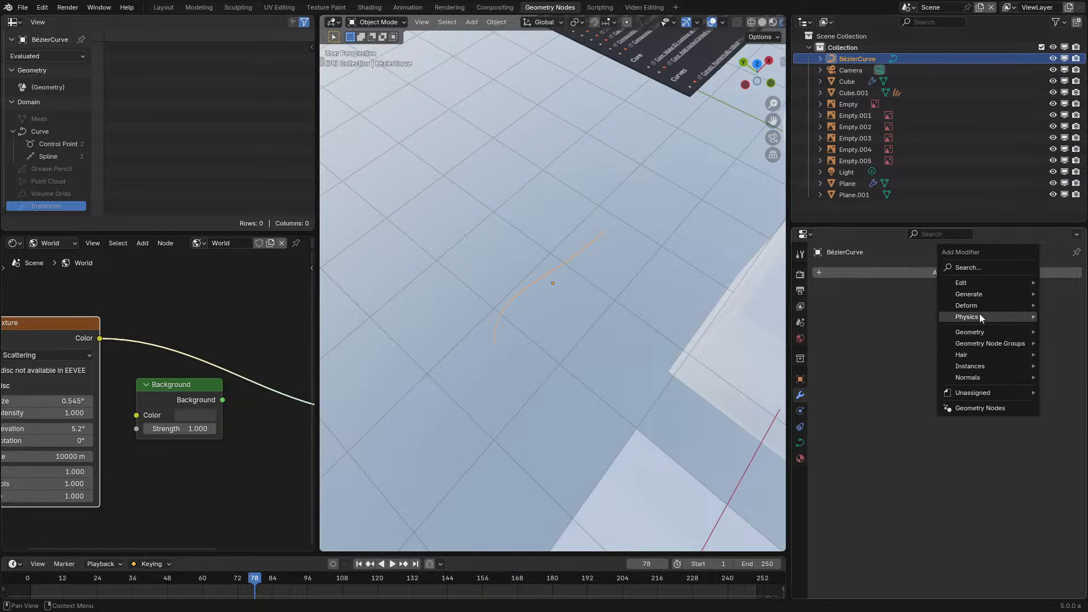
mouse_move(964, 295)
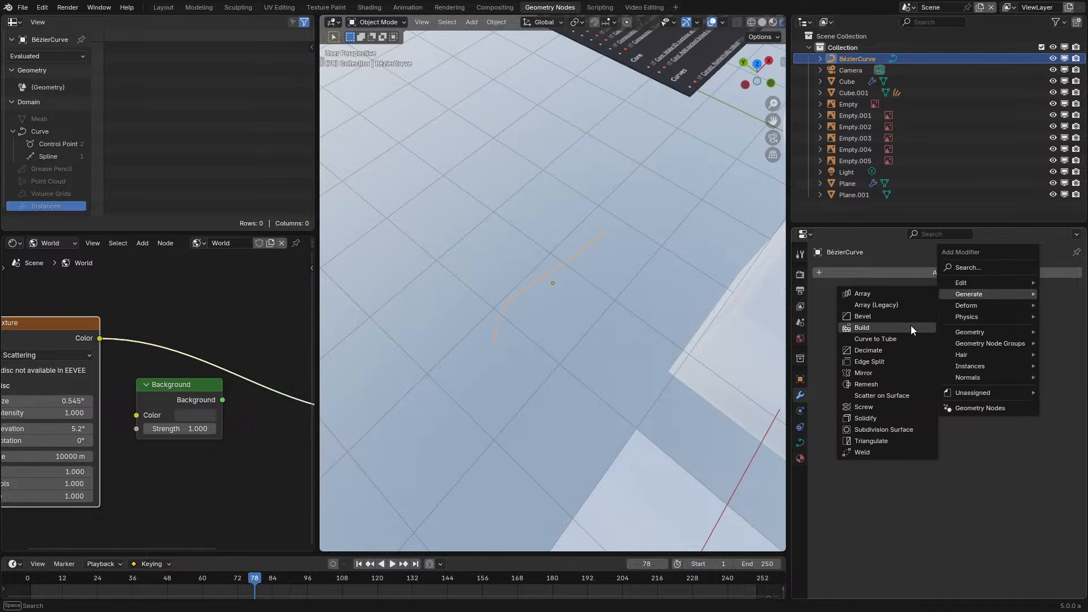
click(895, 338)
Compare the tube's end with Caps off and on, and expand the modifier's Caps settings
scroll(608, 231, up, 6)
middle_drag(575, 252, 669, 233)
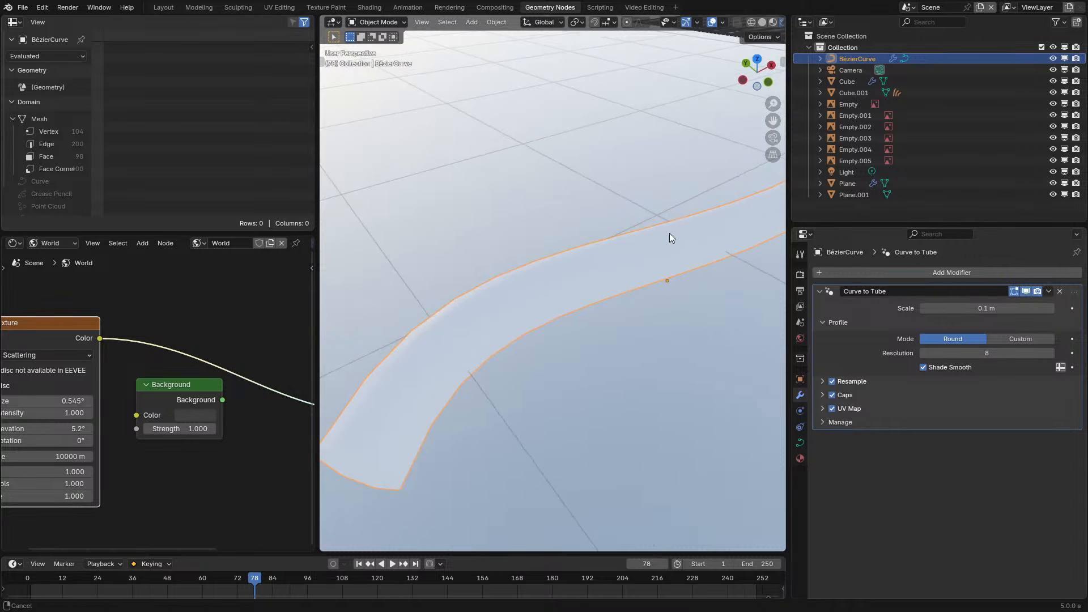
scroll(669, 233, down, 2)
click(833, 395)
click(832, 395)
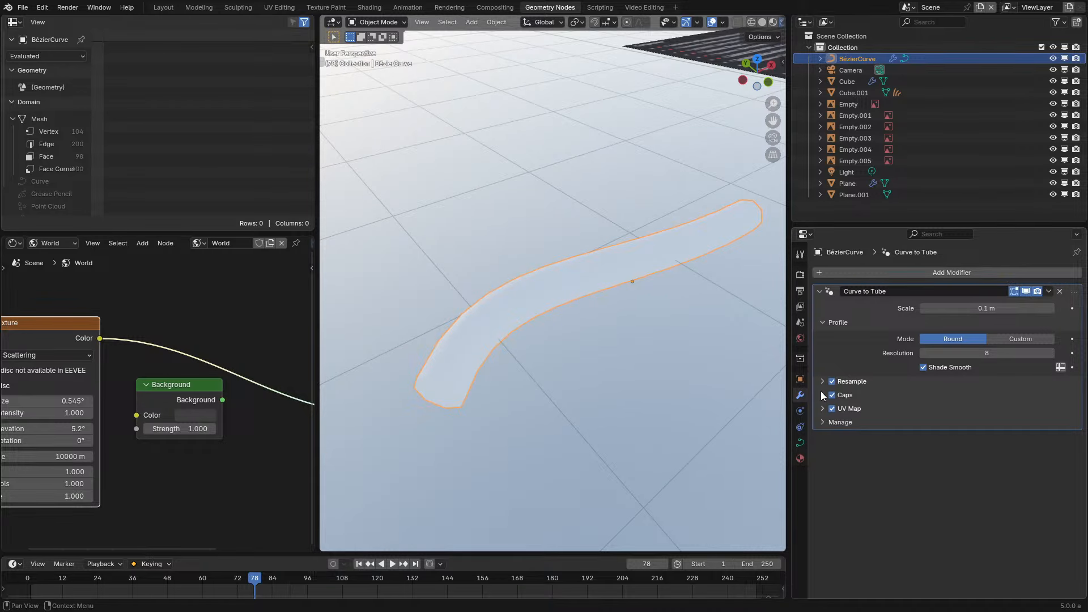
click(822, 395)
Enlarge the radius of the curve's near end control point with the Radius tool and return to Object Mode
key(Tab)
click(452, 390)
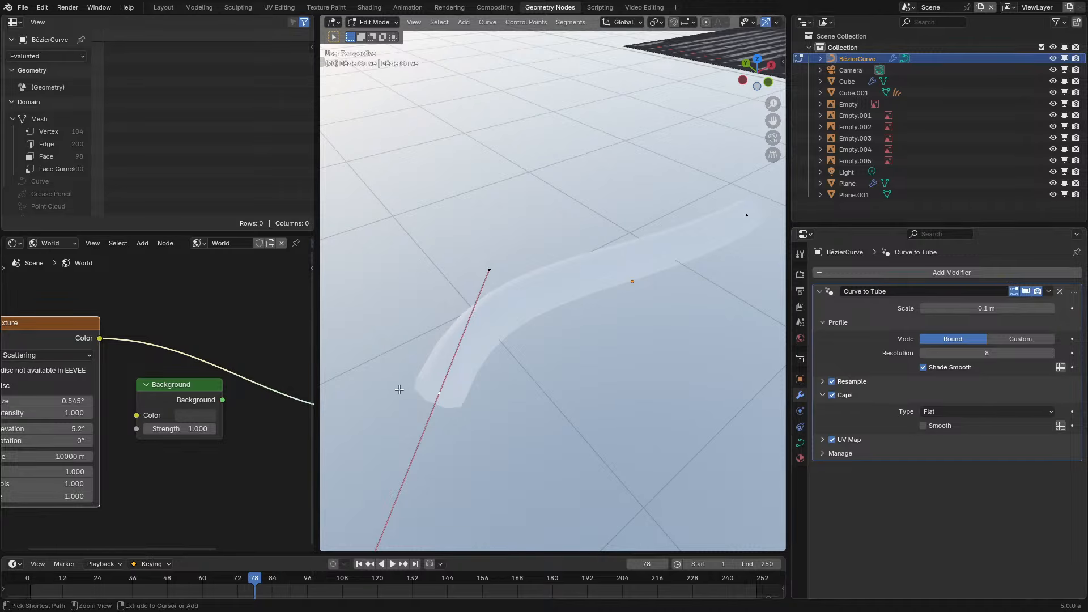
key(t)
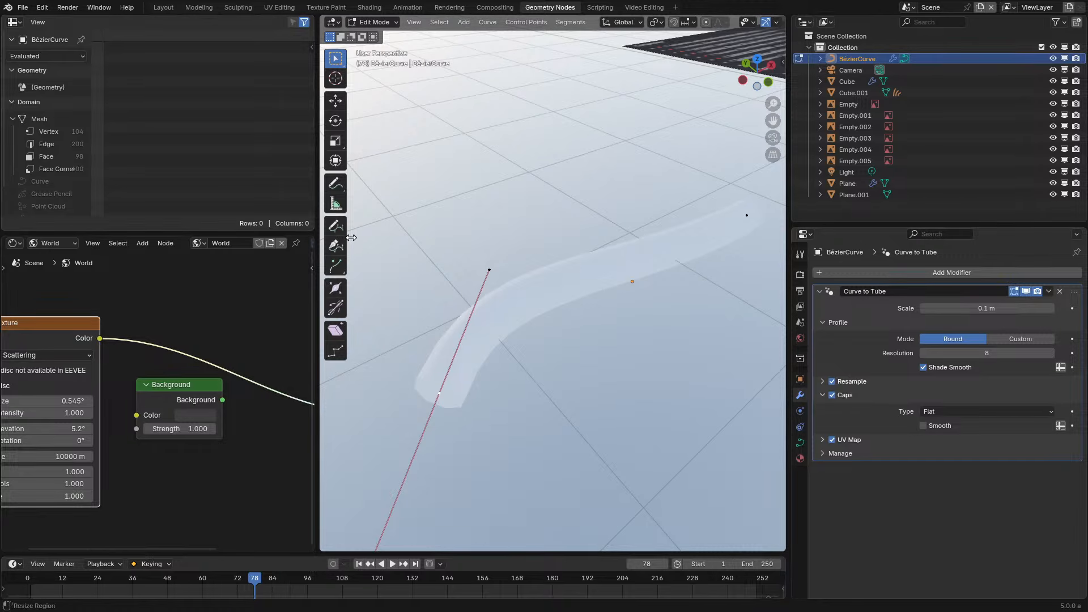
click(335, 288)
drag(450, 384, 527, 338)
key(Tab)
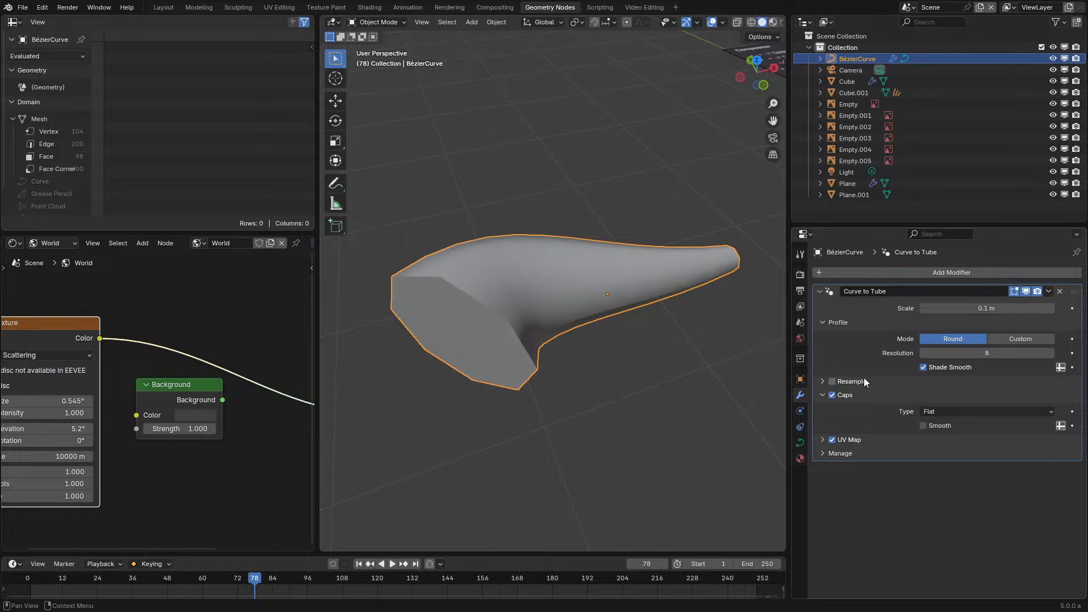
Expand the modifier's Resample settings and set the cap type to Round
click(820, 382)
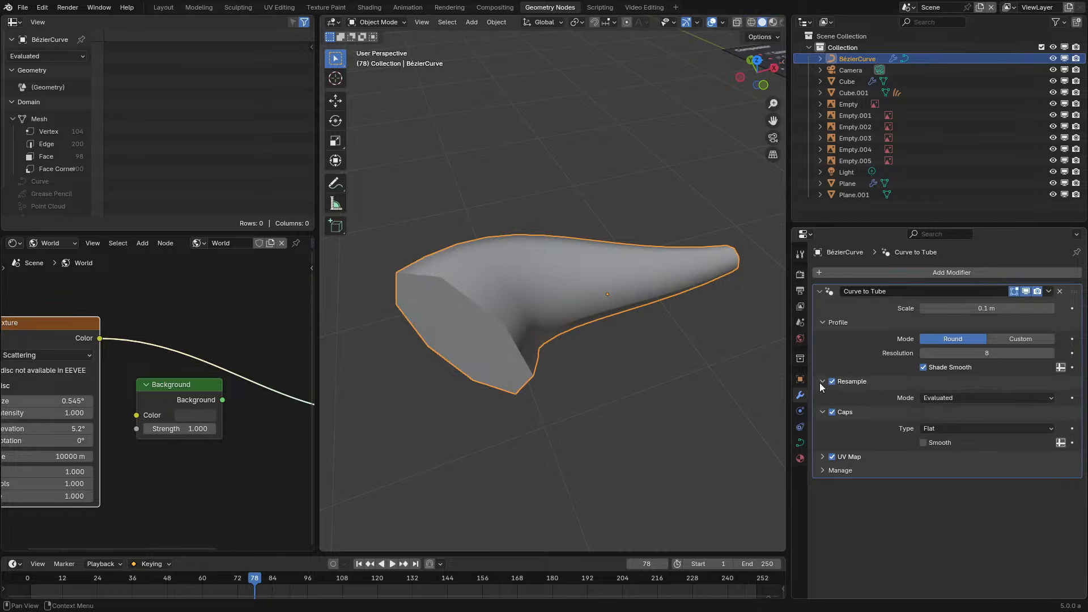
click(952, 429)
click(947, 455)
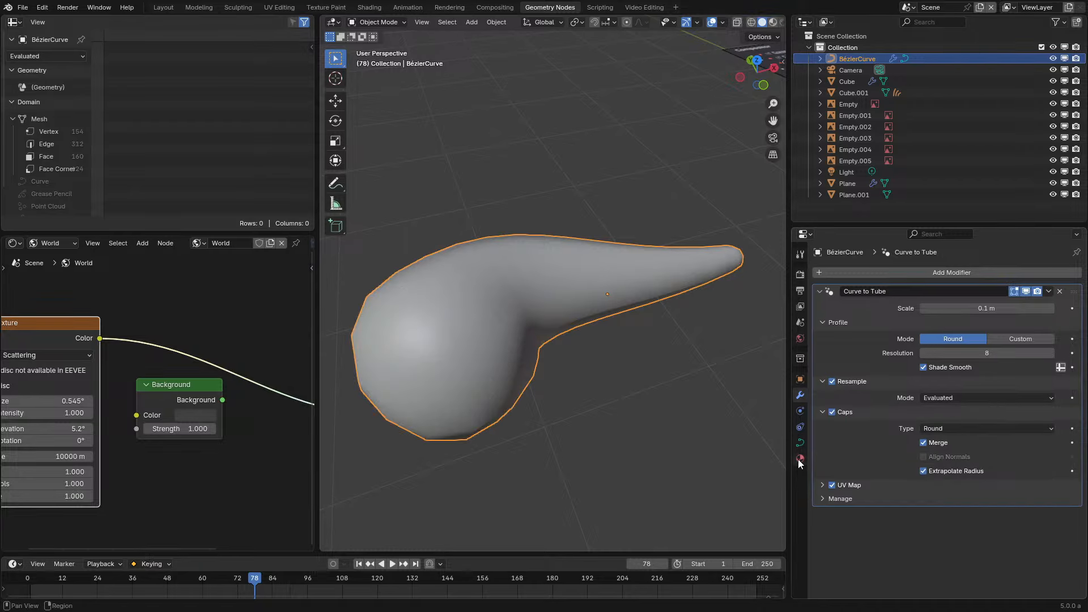
click(876, 273)
text(ma)
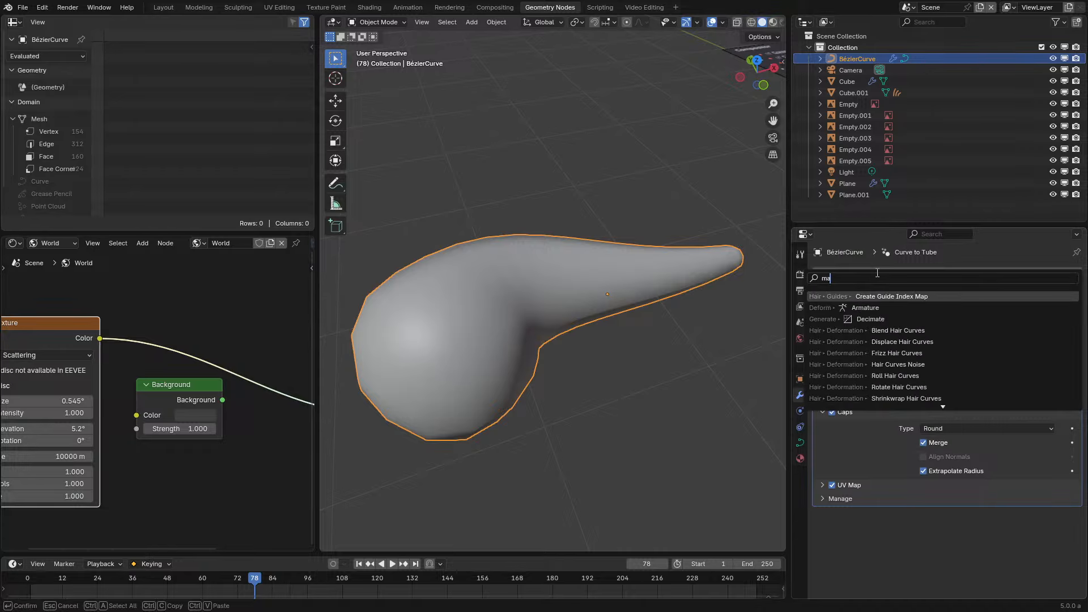
text(ter)
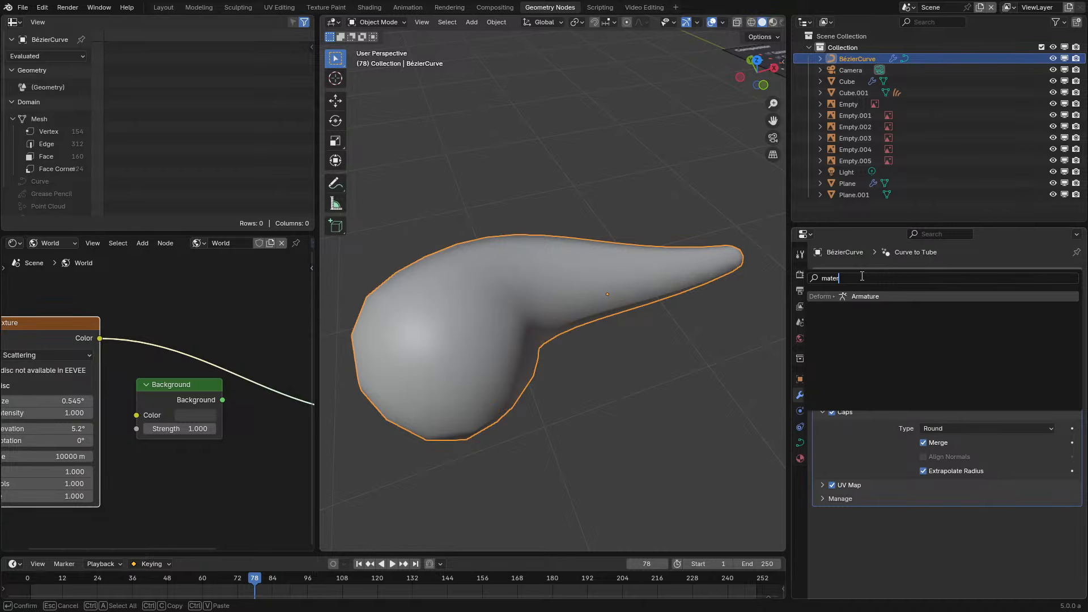
key(Escape)
Create a new material on the curve with a red-orange base color, viewed in rendered shading
click(800, 459)
key(z)
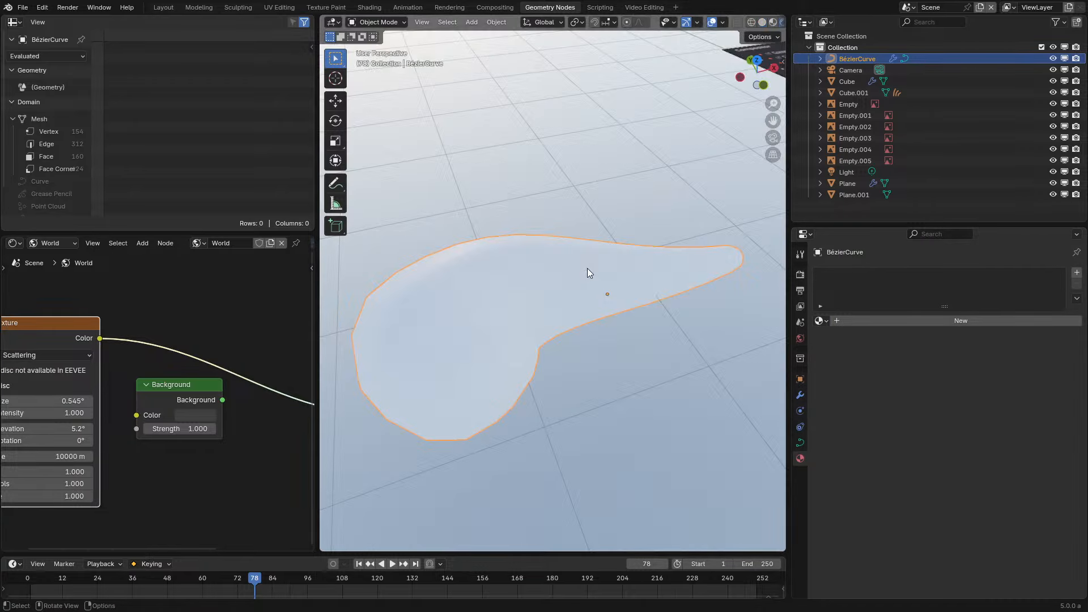
click(892, 320)
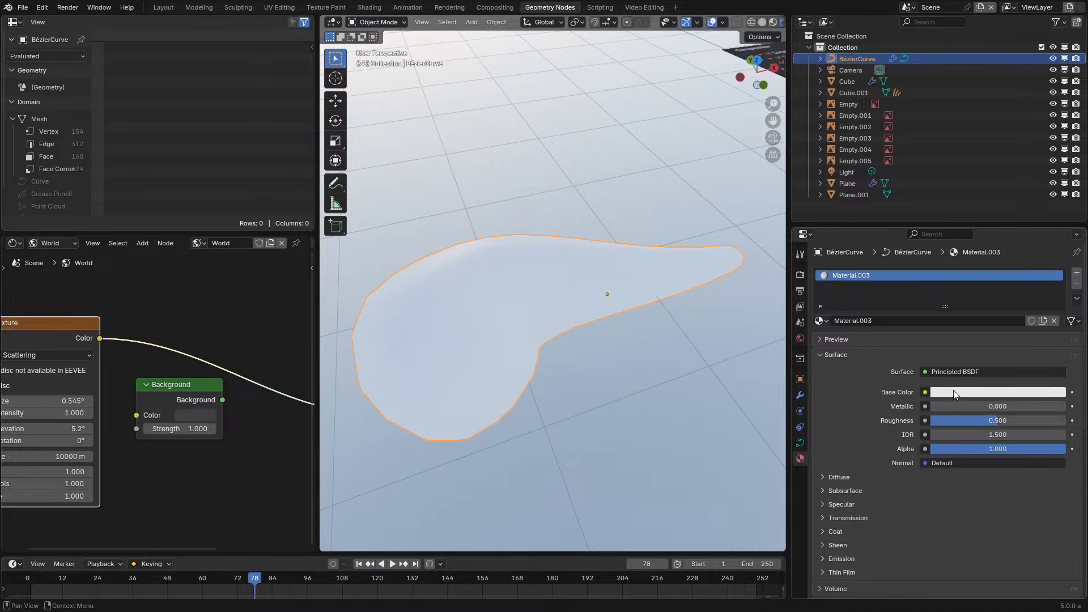
click(954, 391)
drag(1001, 244, 994, 283)
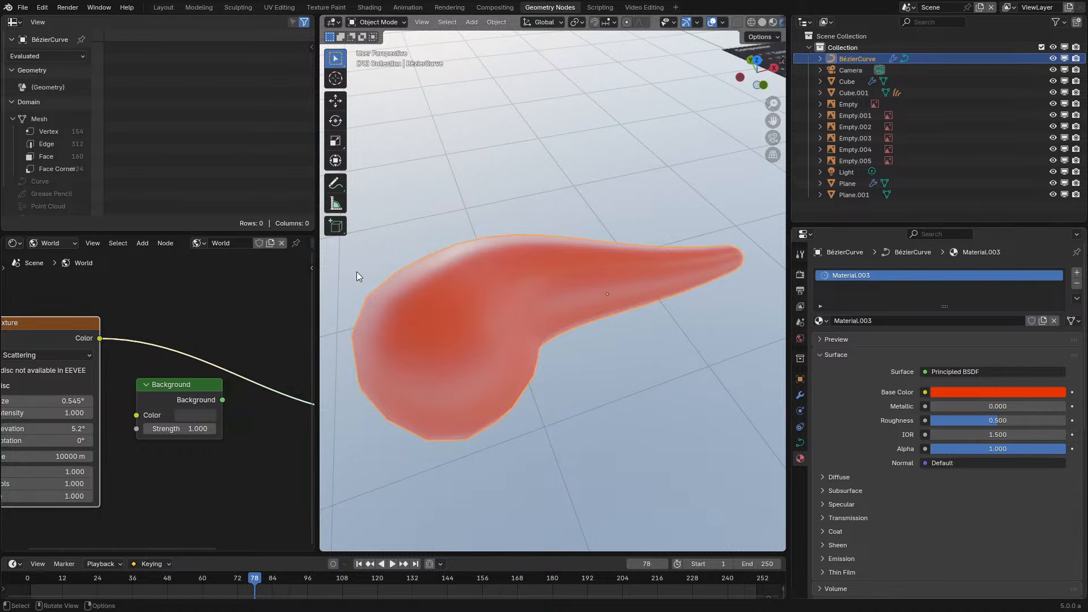
Switch the shader editor from the World to the Object shader and bring the curve's Principled BSDF into view
click(17, 245)
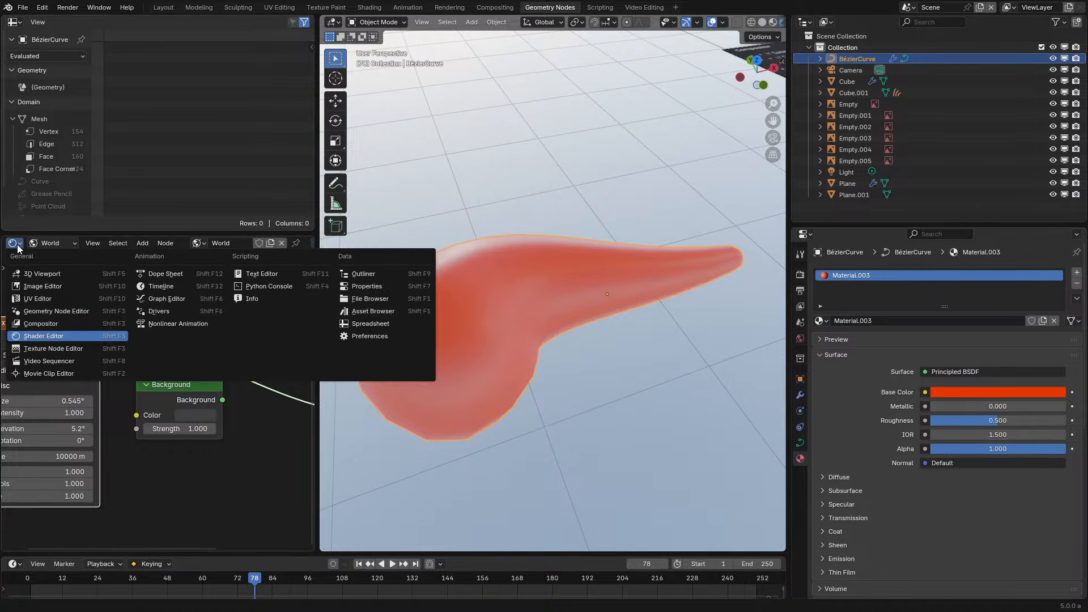
click(51, 243)
click(57, 272)
scroll(76, 309, down, 6)
middle_drag(95, 344, 150, 336)
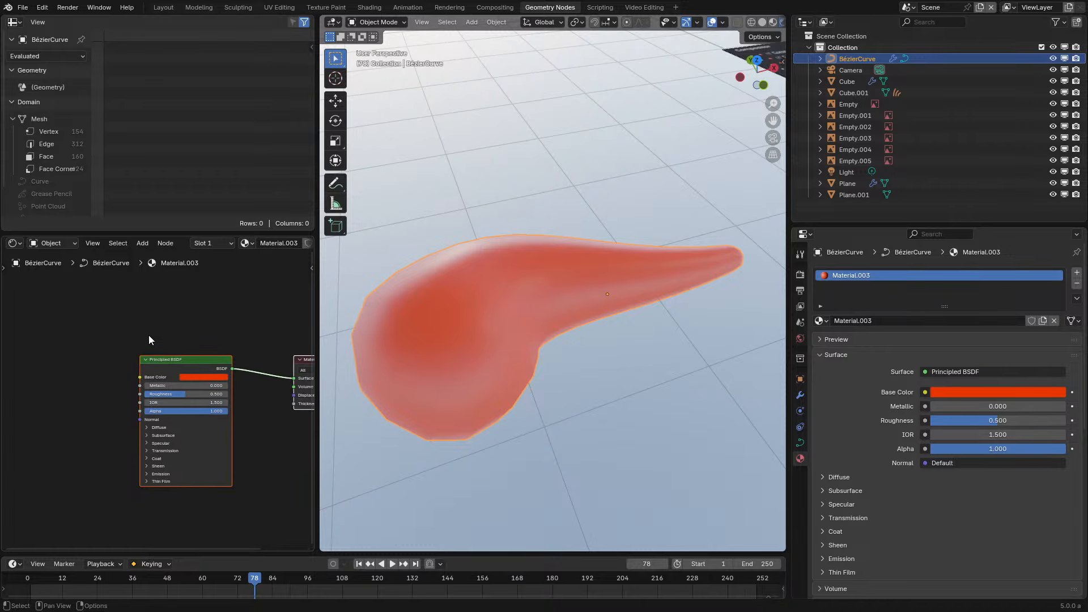
Add a UV Map node and connect it to the material's surface to preview the UVs on the tube's rounded cap
key(shift+a)
text(uv)
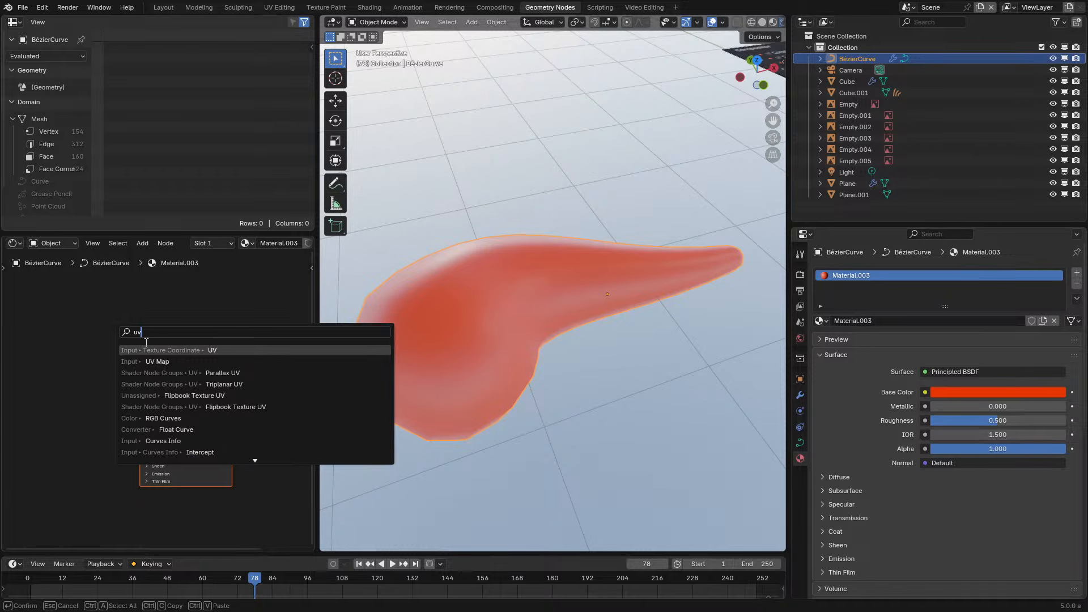
click(157, 361)
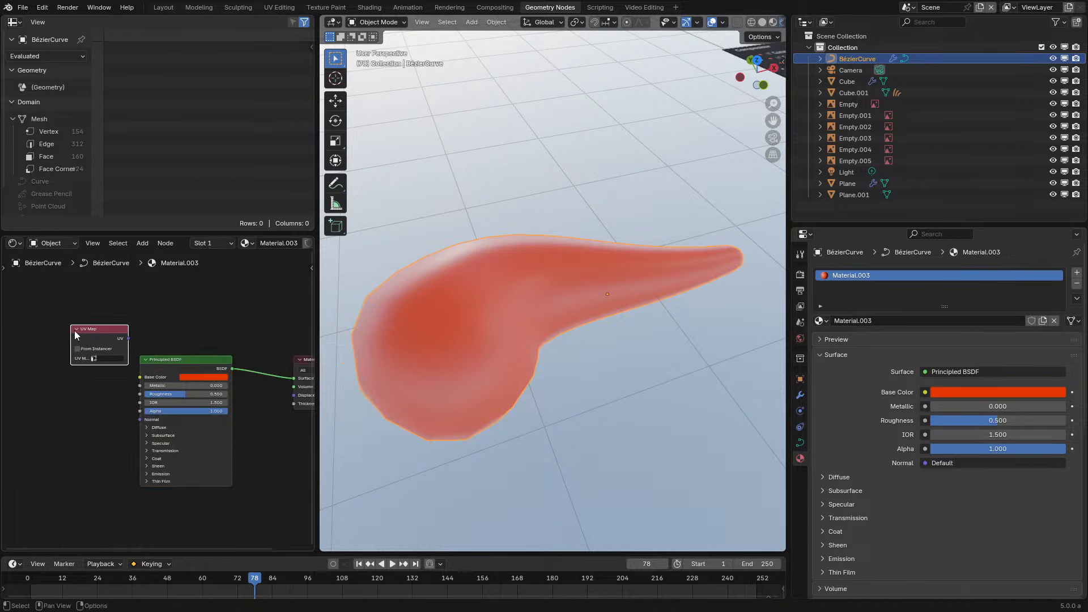
click(85, 368)
middle_drag(613, 371, 665, 318)
scroll(470, 318, up, 1)
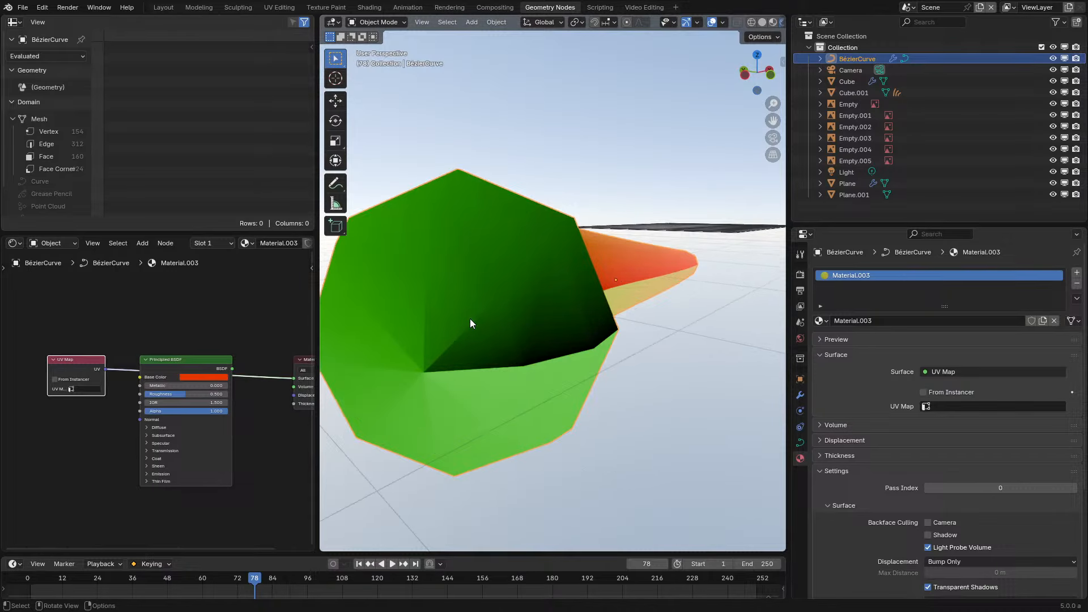
scroll(470, 319, down, 1)
scroll(489, 315, up, 2)
scroll(528, 325, down, 2)
scroll(522, 333, up, 1)
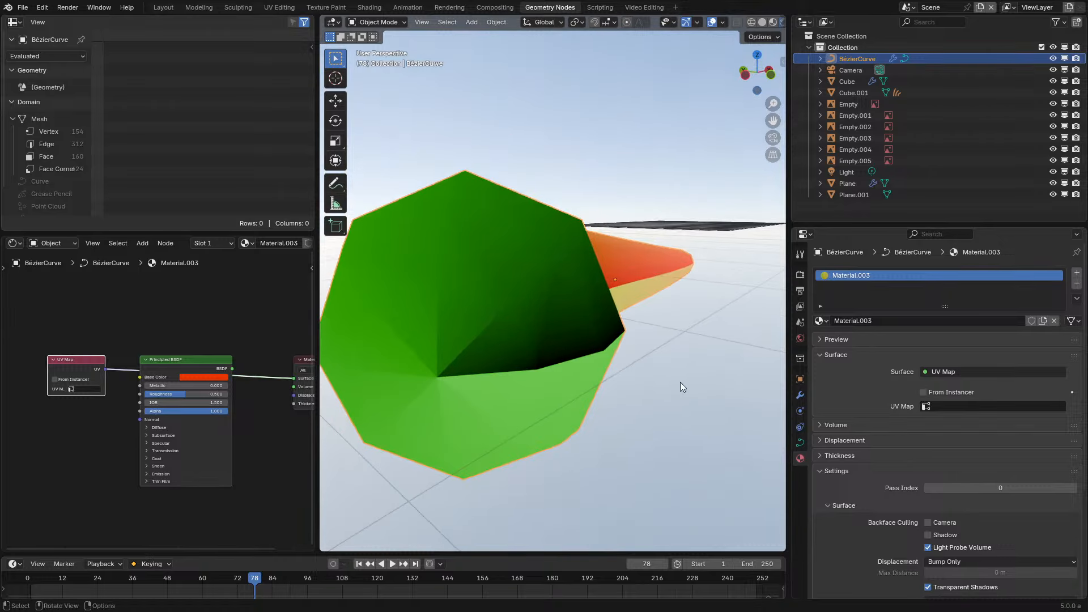
Examine the rounded cap's mesh topology in wireframe and solid shading alongside the Curve to Tube settings
click(800, 395)
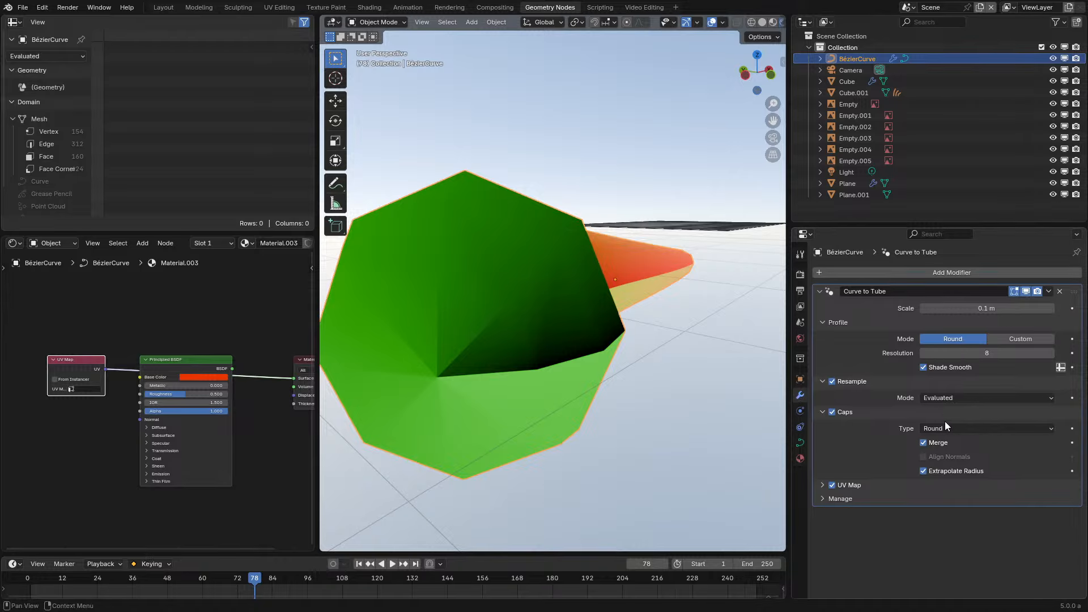
mouse_move(627, 356)
middle_down()
mouse_move(553, 393)
mouse_move(682, 382)
middle_up()
key(z)
click(573, 374)
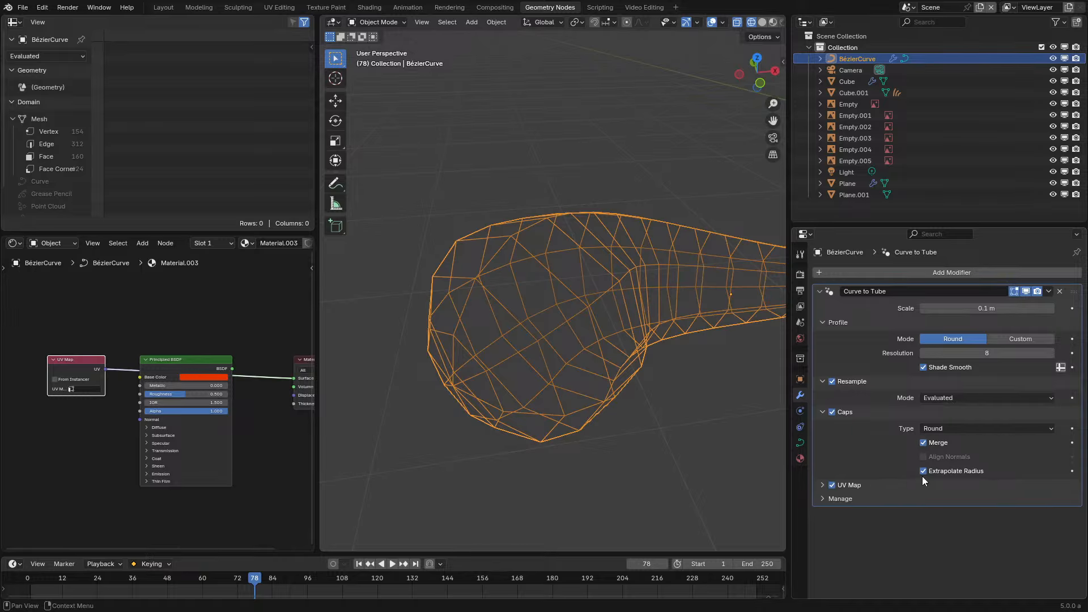
key(z)
click(644, 353)
mouse_move(644, 353)
middle_down()
mouse_move(644, 315)
mouse_move(437, 335)
mouse_move(416, 365)
mouse_move(426, 379)
middle_up()
key(shift+z)
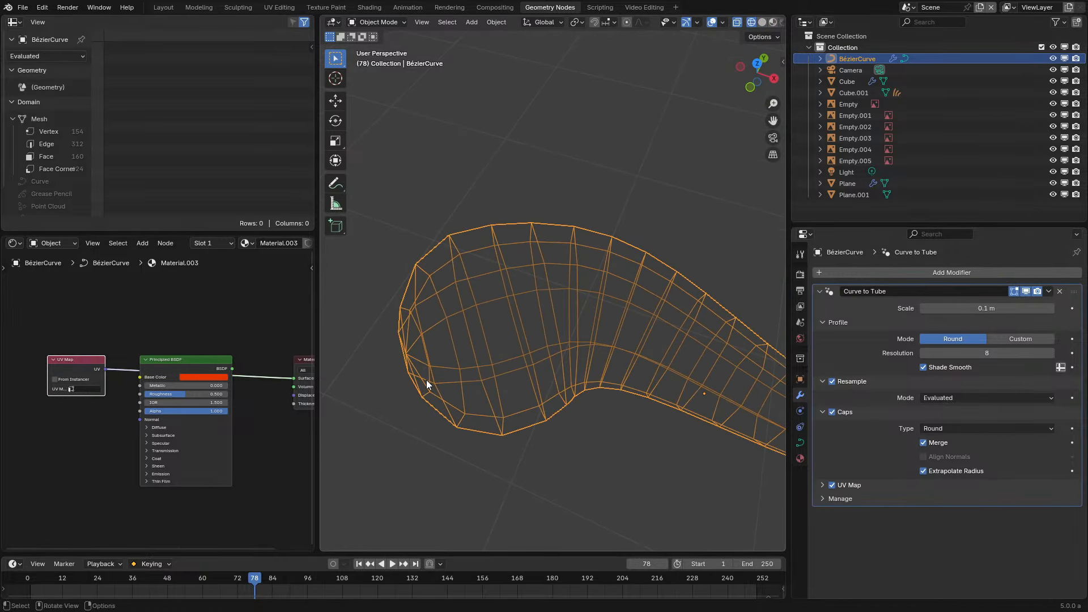
key(shift+z)
Disable Extrapolate Radius for the tube's caps and set the profile resolution to 50
click(923, 471)
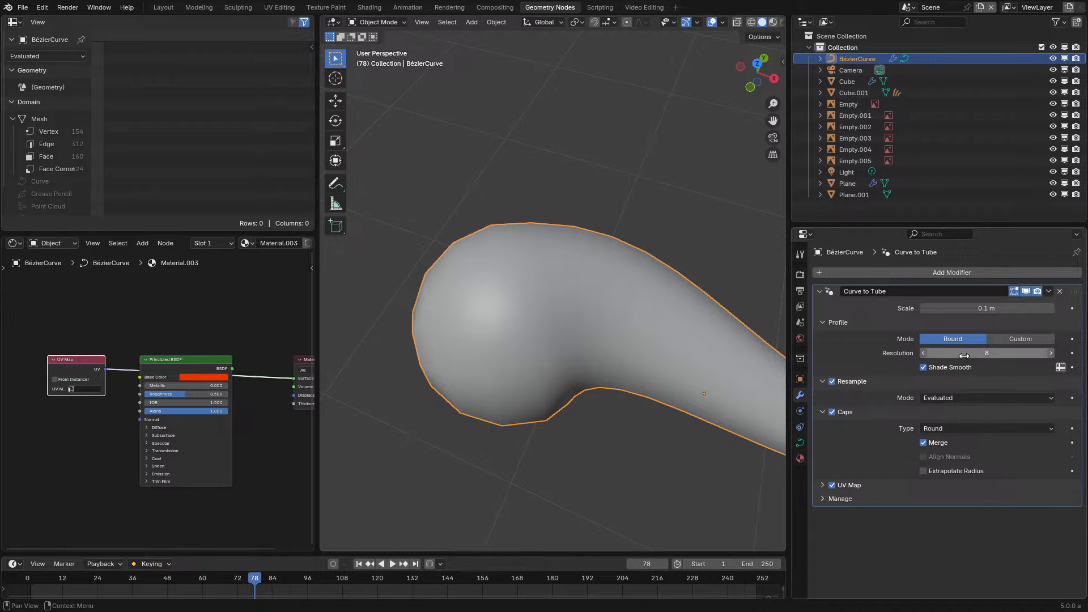
drag(964, 355, 1086, 355)
key(shift+z)
mouse_move(595, 388)
middle_down()
mouse_move(702, 297)
mouse_move(576, 350)
mouse_move(560, 262)
mouse_move(545, 292)
middle_up()
key(z)
click(661, 326)
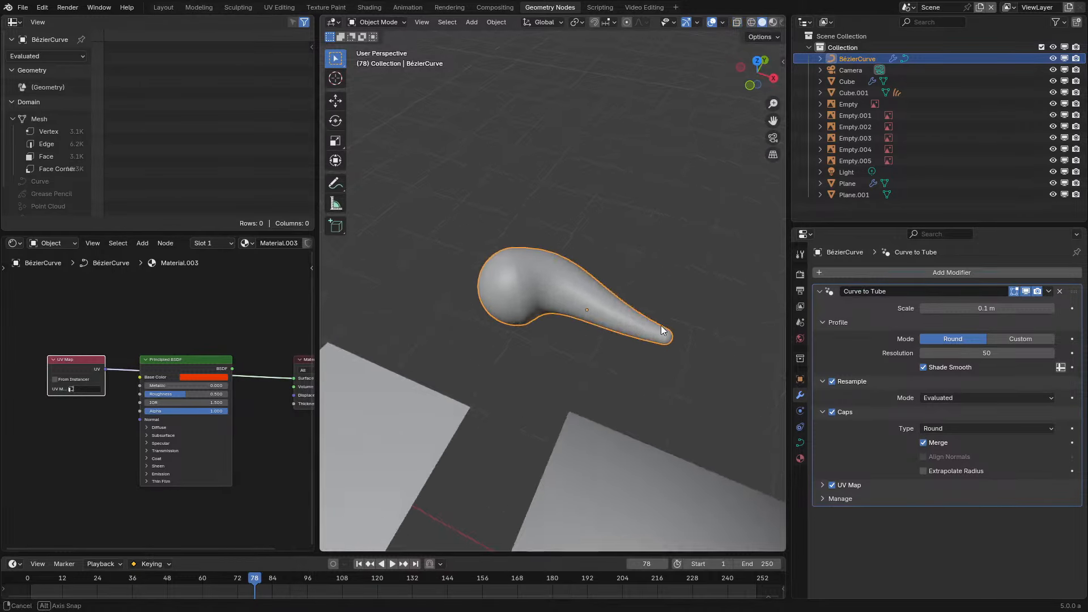
Inspect the UV gradient around the rounded end in Material Preview, trying a profile resolution of 61
mouse_move(661, 326)
middle_down()
mouse_move(701, 309)
mouse_move(671, 315)
middle_up()
key(z)
click(646, 389)
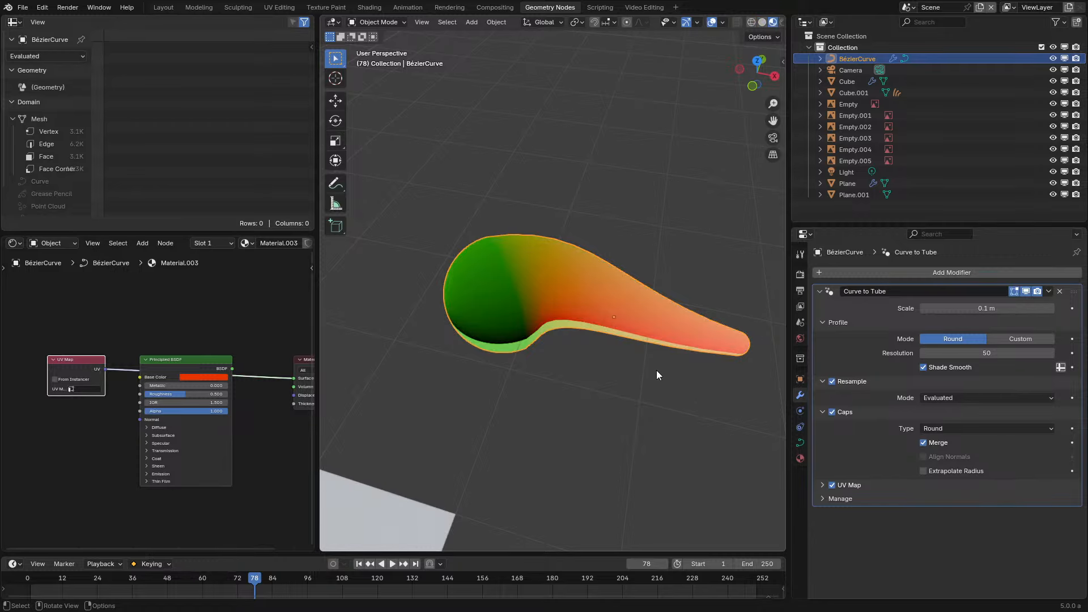
scroll(554, 347, up, 5)
middle_drag(553, 347, 573, 307)
mouse_move(986, 352)
mouse_down()
mouse_move(958, 353)
mouse_move(998, 353)
mouse_up()
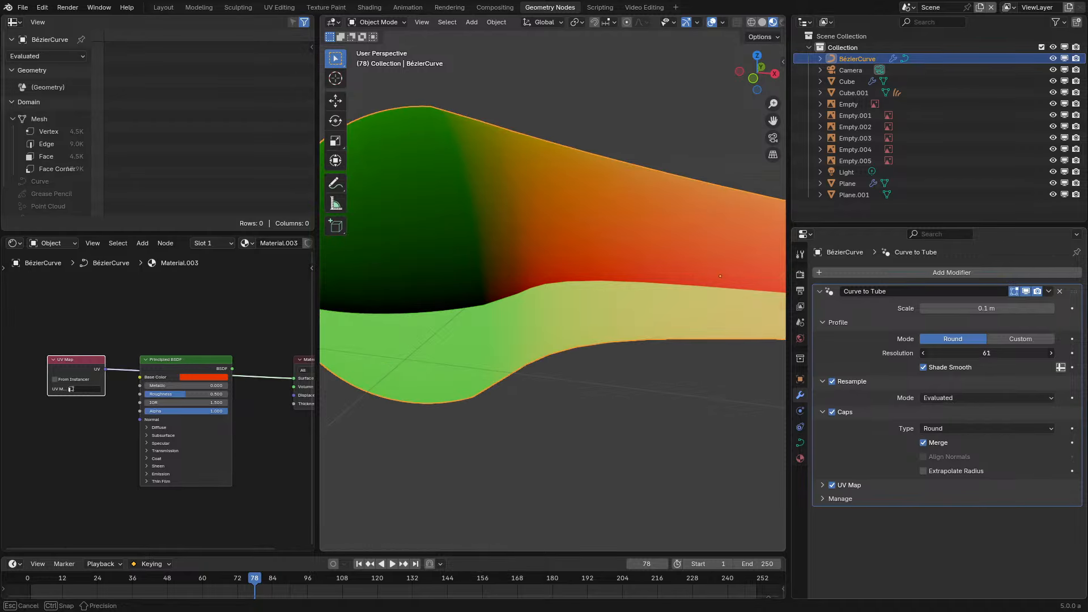
key(Escape)
Select both of the curve's control points in Edit Mode and make the spline cyclic
scroll(642, 321, down, 8)
key(Tab)
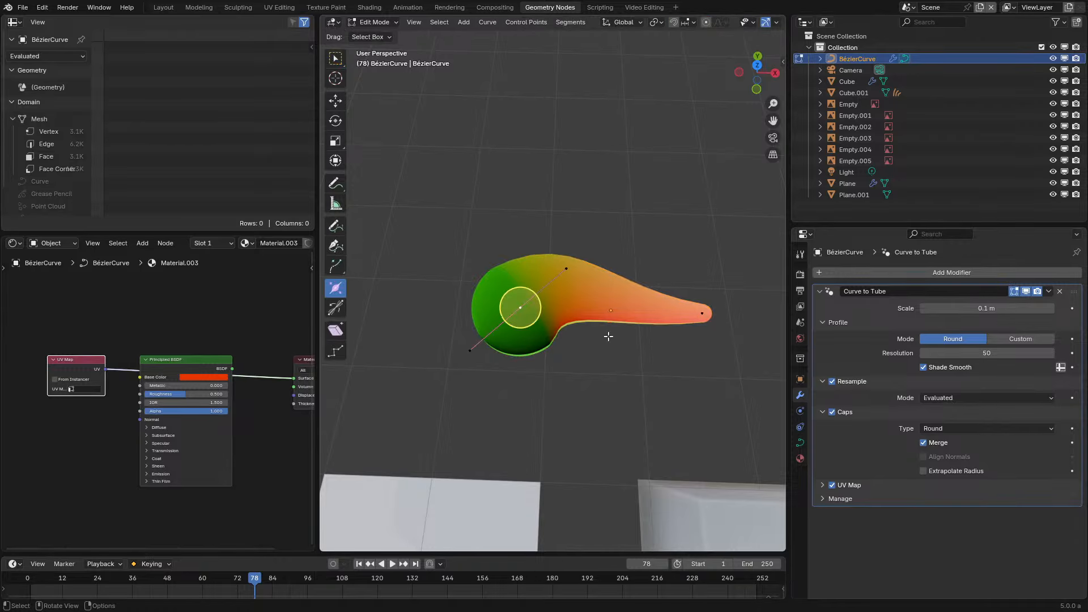
shift+click(702, 313)
key(n)
key(alt+c)
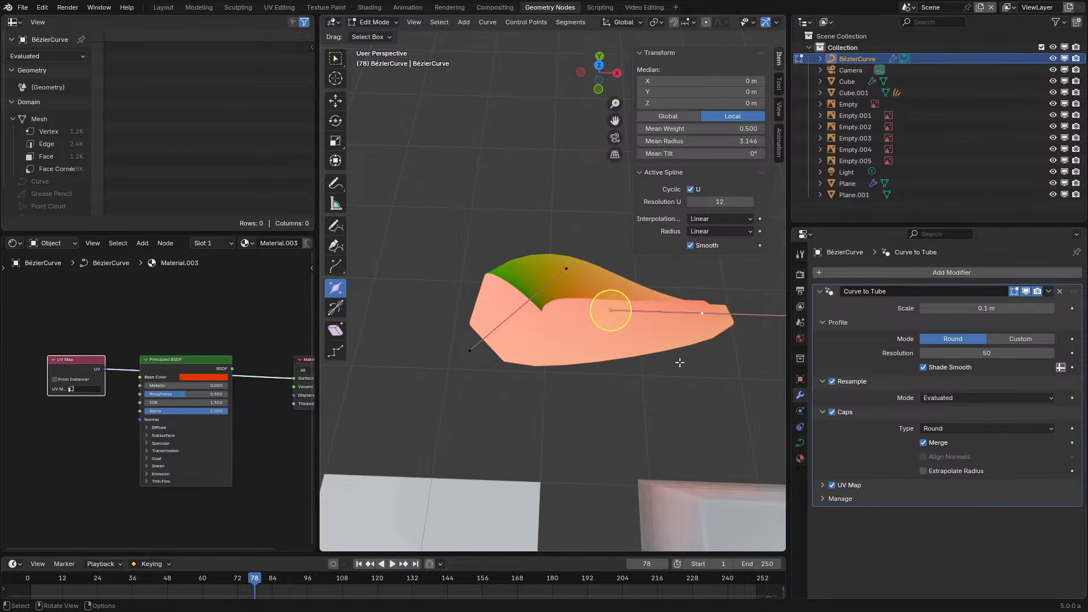
Rotate the tube's end control point around Z, enlarge its handles to open the cyclic loop, and return to Object Mode
middle_drag(663, 362, 719, 346)
key(n)
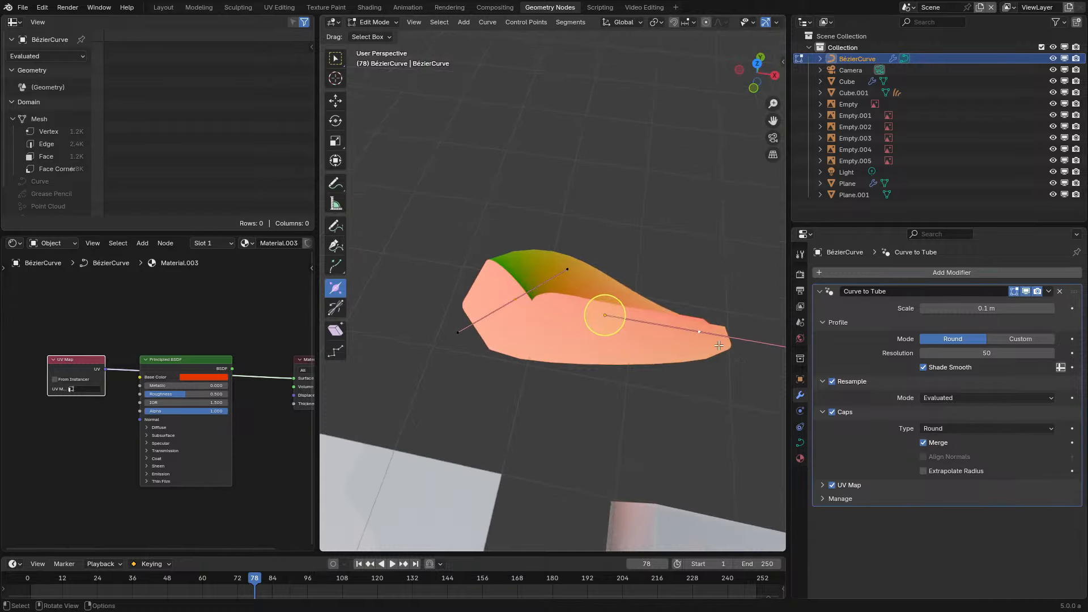
key(r)
key(z)
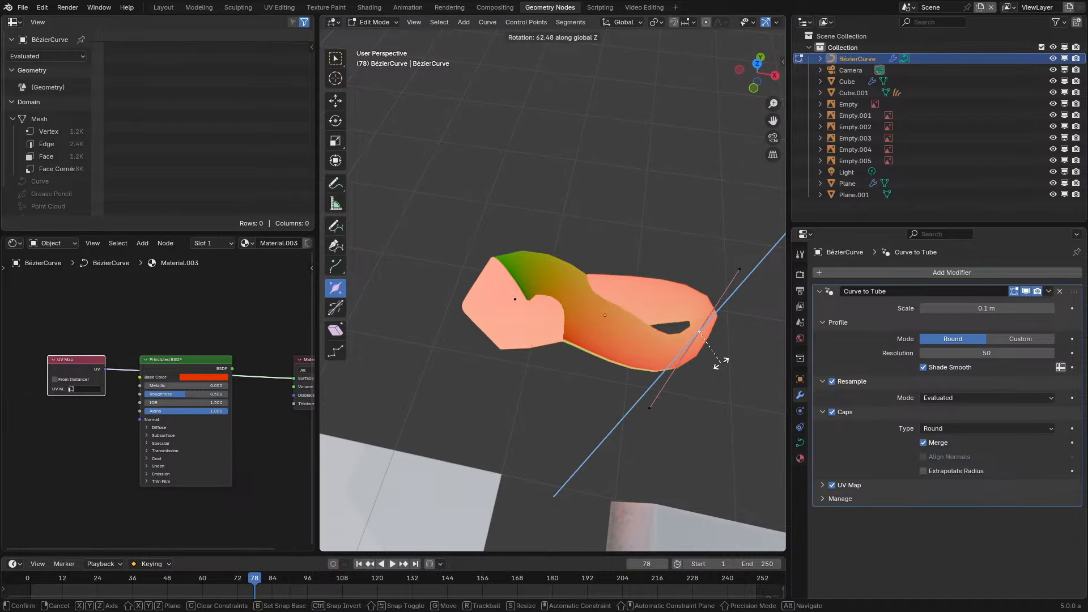
click(727, 343)
key(s)
click(701, 394)
key(r)
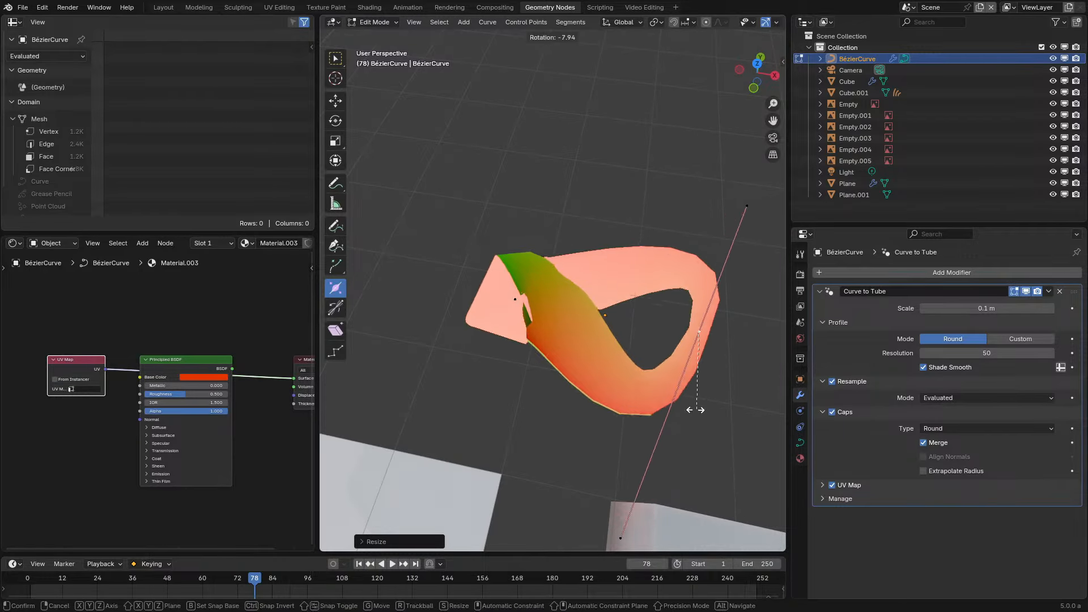
click(705, 327)
middle_drag(704, 327, 535, 243)
key(Tab)
scroll(534, 246, up, 1)
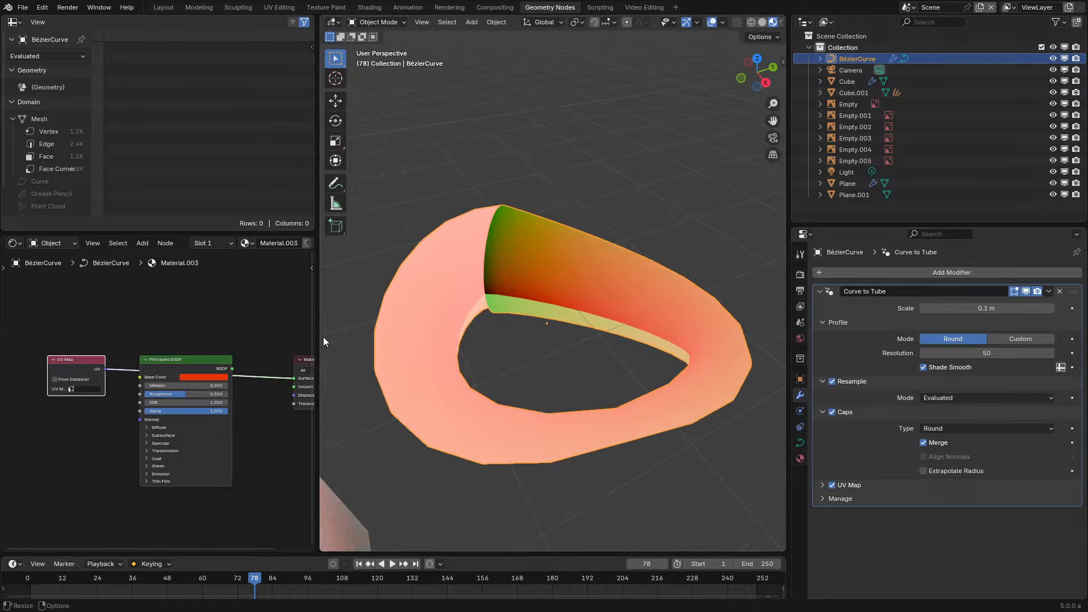
Add a Vector Math Fraction node after the UV Map node and preview its output as the material surface
key(shift+a)
text(fra)
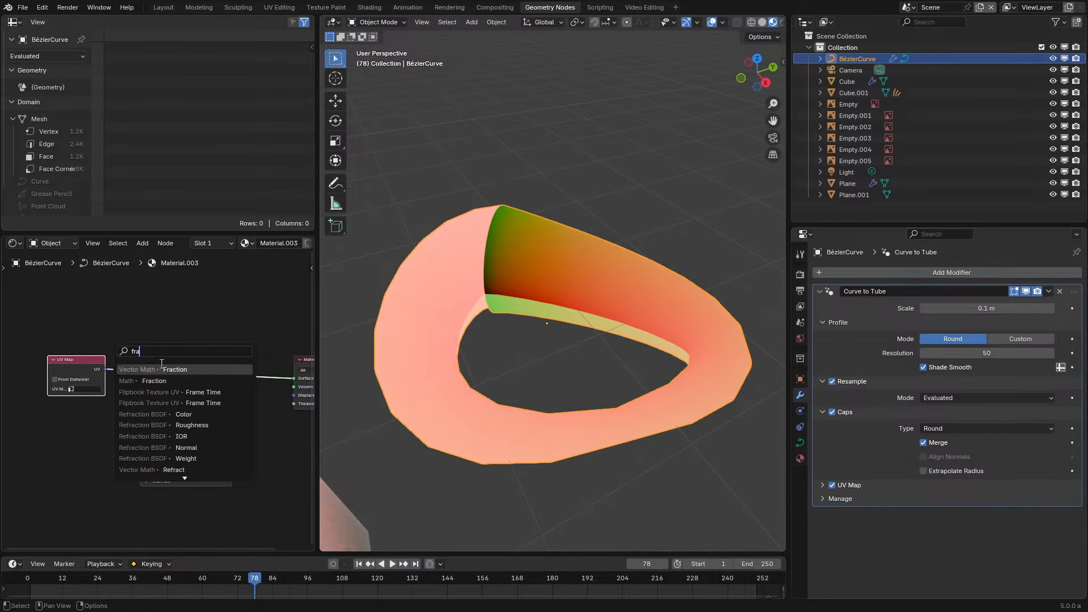
key(Return)
click(135, 270)
ctrl+shift+click(145, 277)
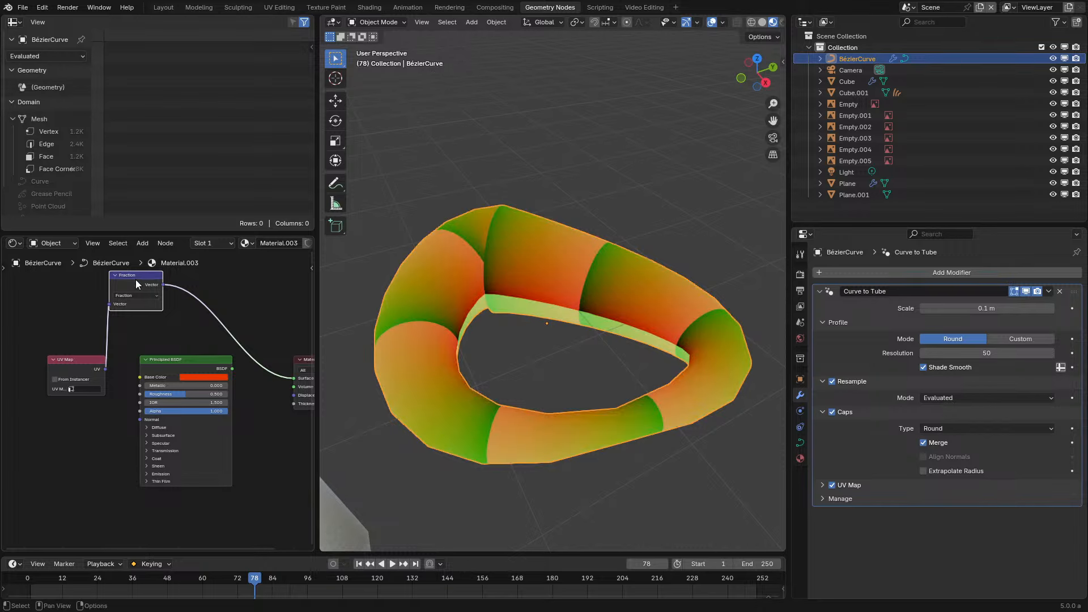
drag(135, 280, 158, 288)
Toggle the modifier's UV Map off and on, expand its settings, and set Parameter U to Factor
click(868, 485)
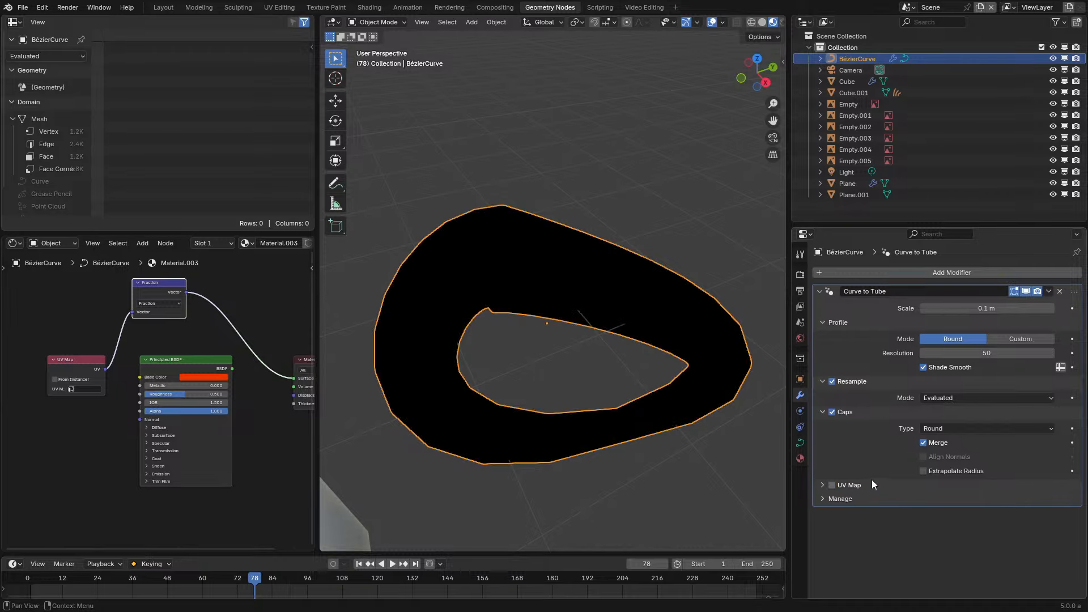
click(844, 485)
click(823, 486)
click(954, 519)
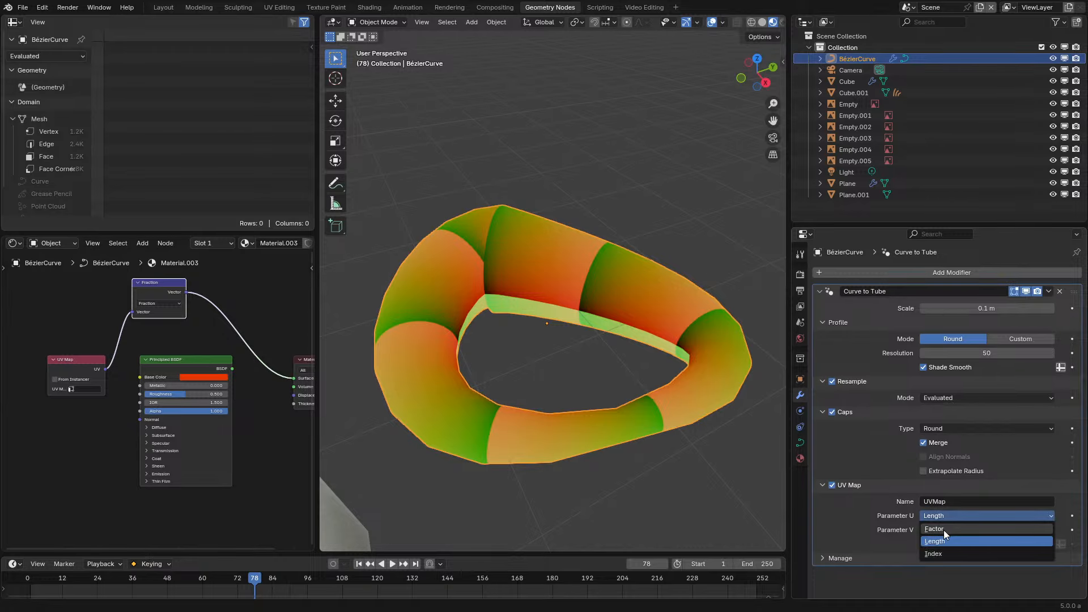
click(944, 530)
middle_drag(747, 415, 644, 368)
Try Index as the UV map's Parameter U and return it to Factor
click(955, 514)
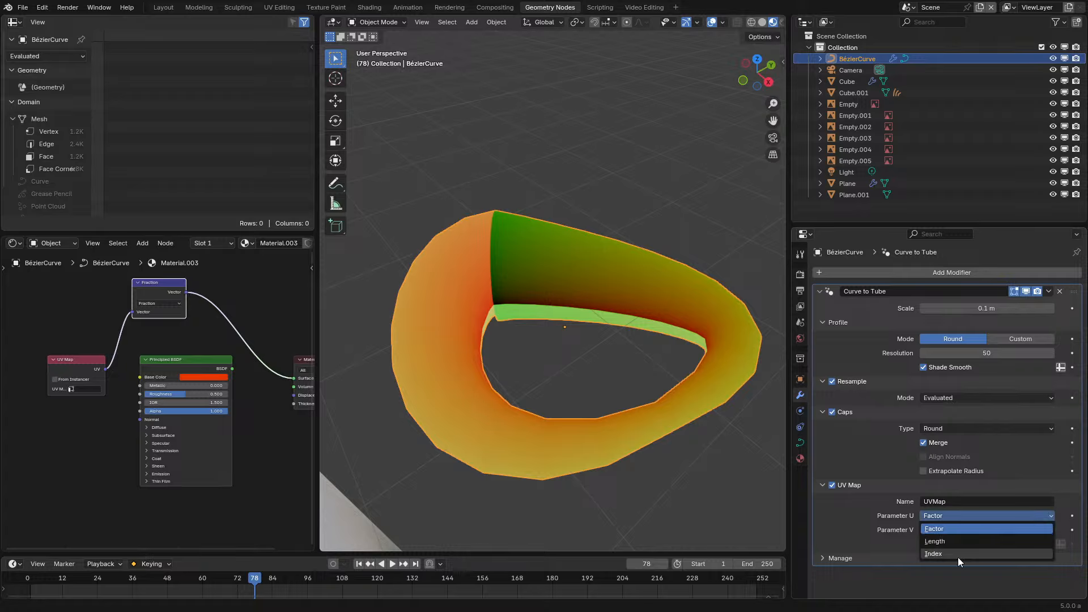
click(958, 550)
click(946, 515)
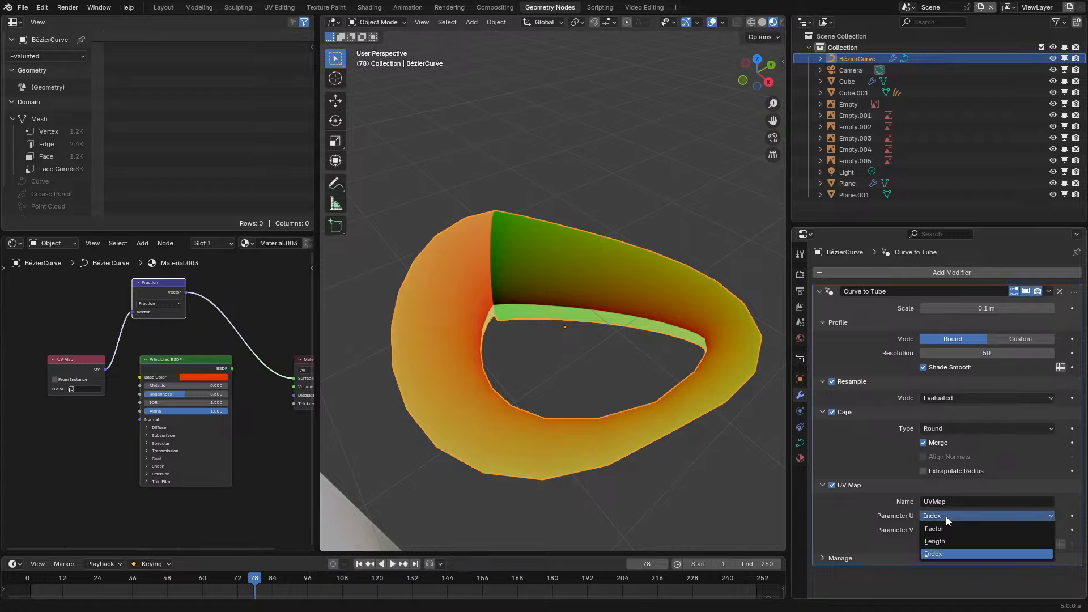
click(931, 530)
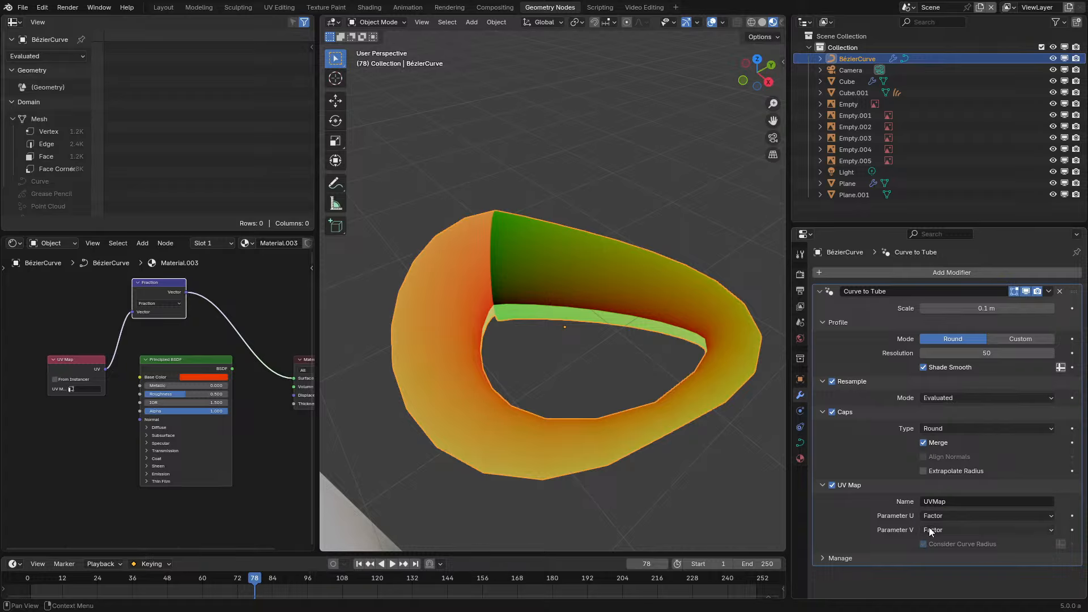
Check the options for Resample Mode and Parameter U, and try the Custom profile mode before returning to Round
click(944, 397)
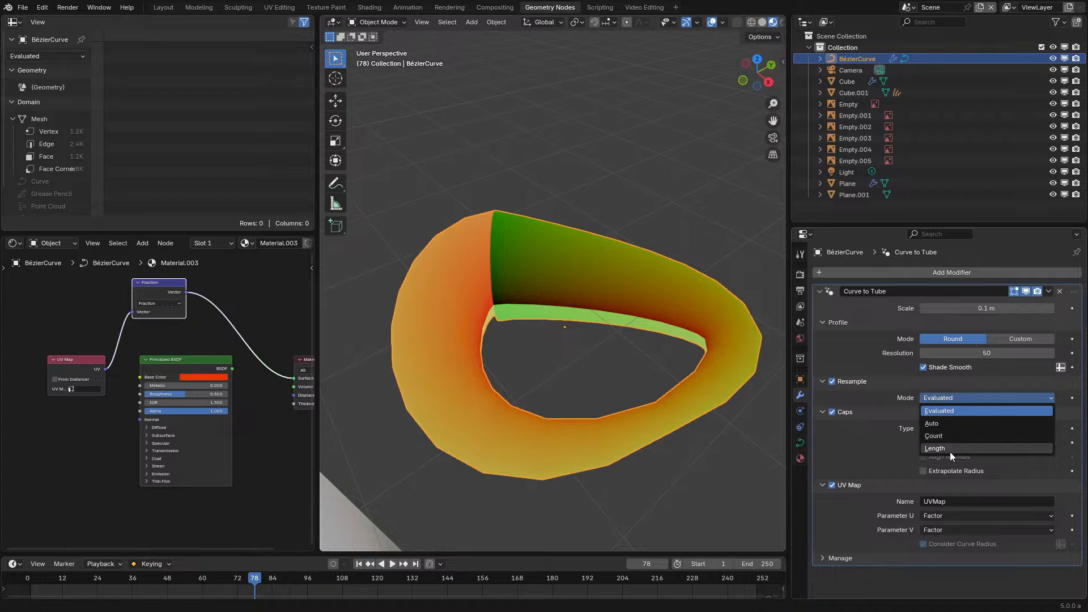
click(943, 515)
click(942, 514)
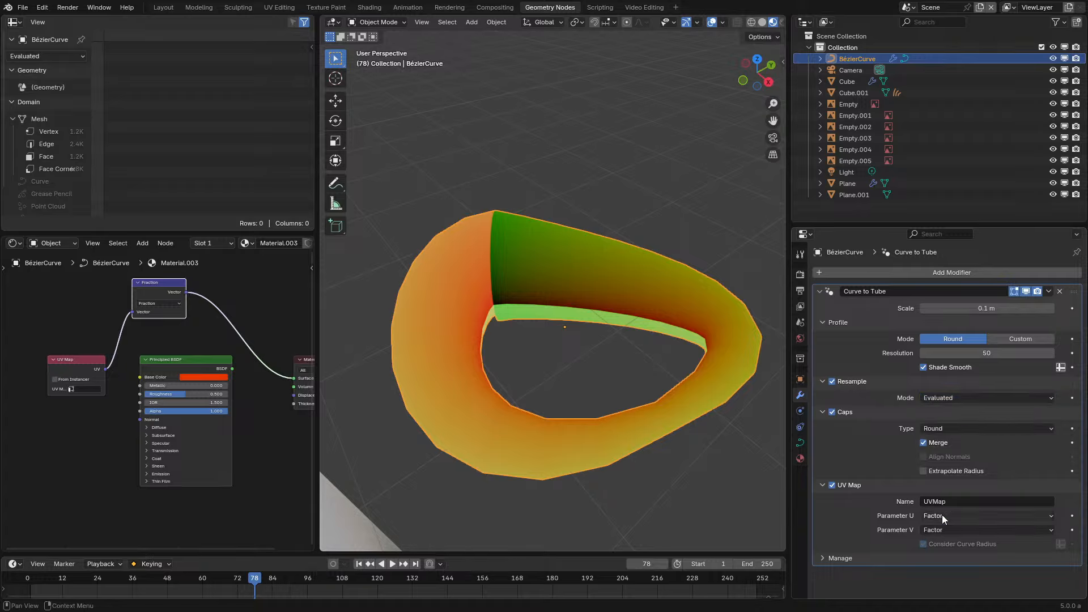
click(942, 514)
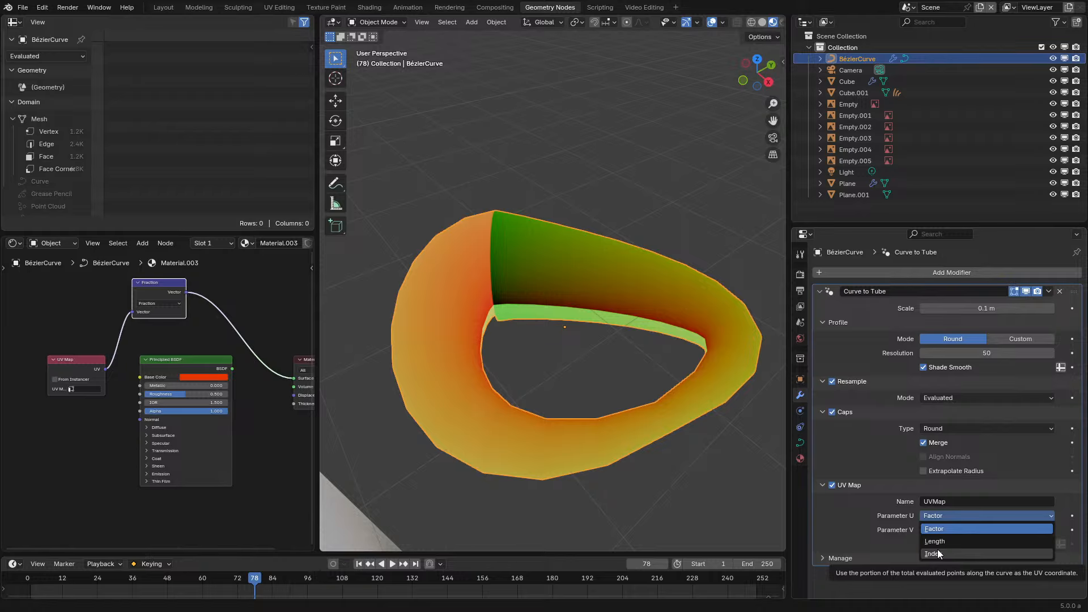
click(1019, 338)
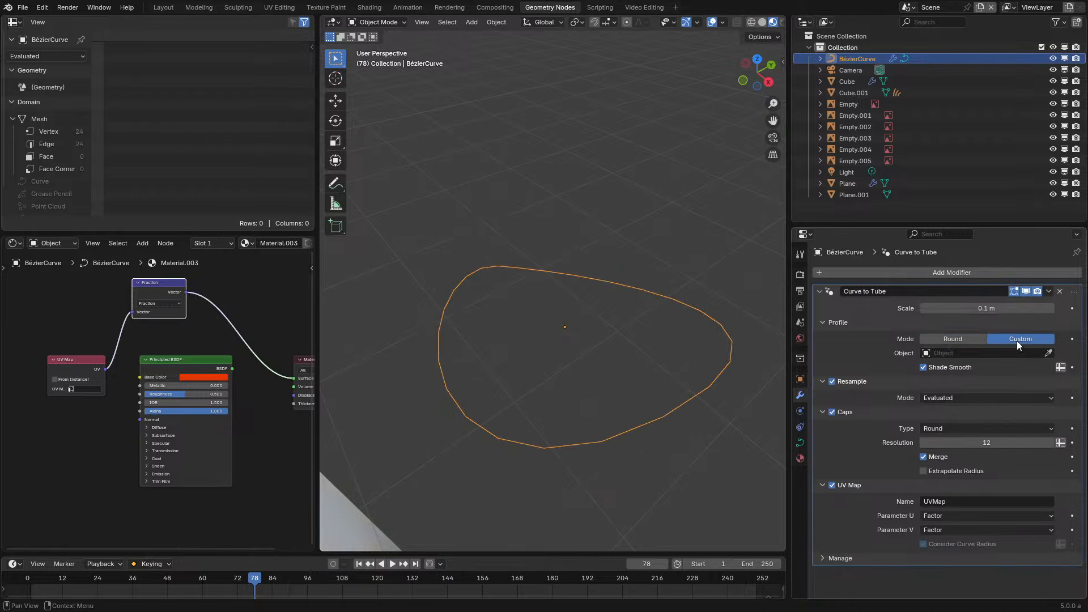
click(953, 340)
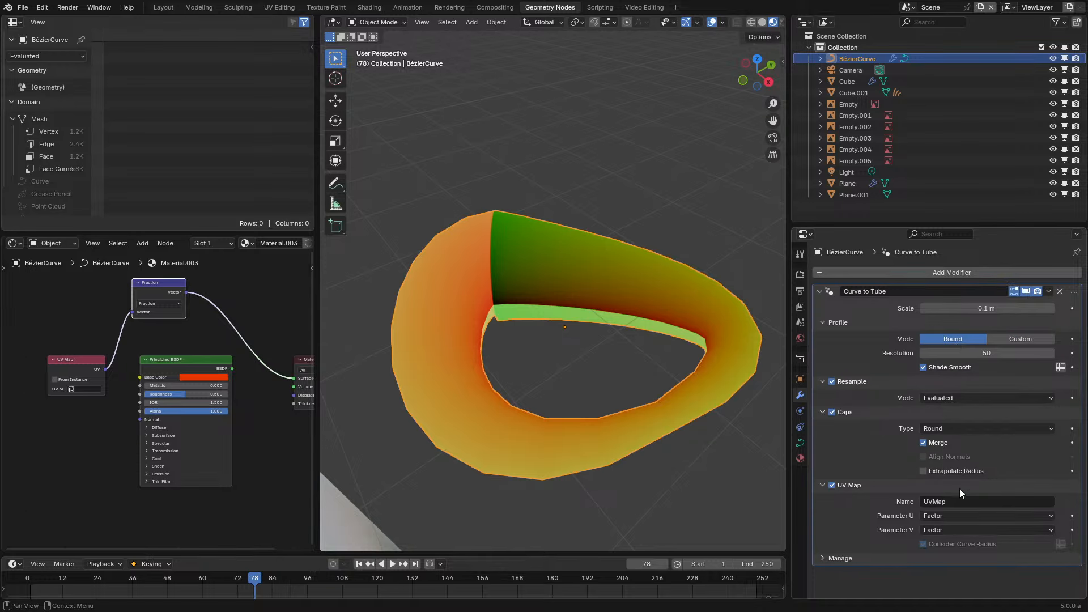
Set both Parameter V and Parameter U of the tube's UV map to Length
click(951, 529)
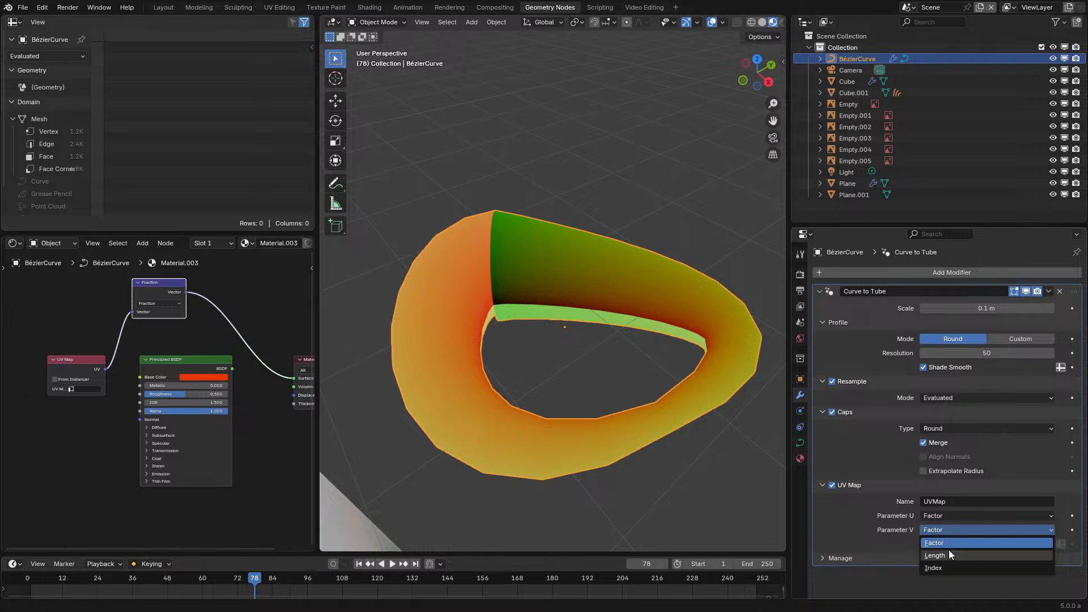
click(949, 554)
click(951, 516)
click(944, 553)
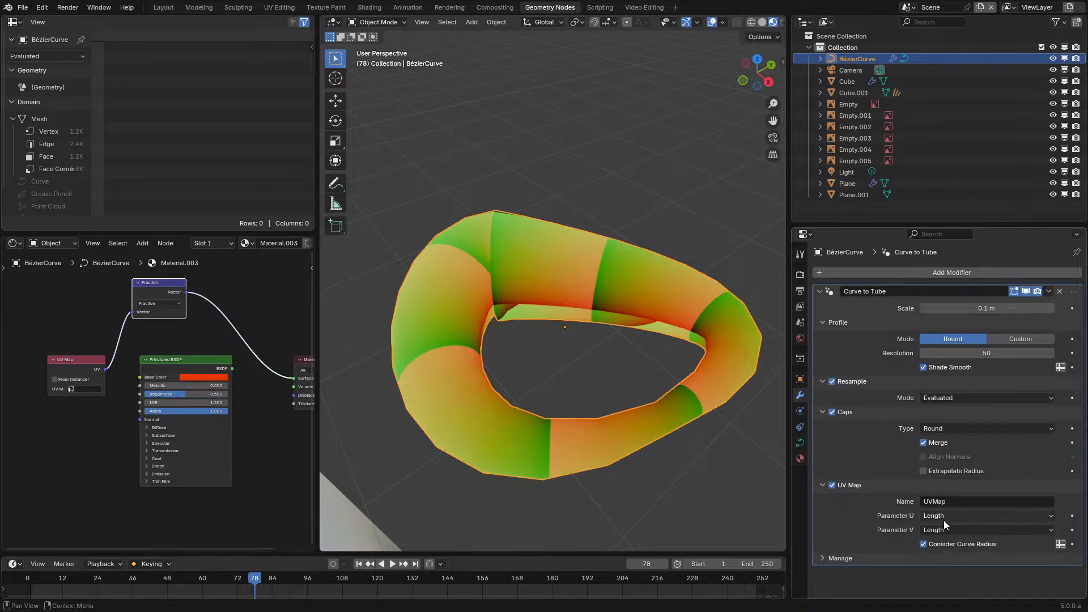
Compare the tube's UV gradient with Parameter U on Index, and return Parameter U to Length
click(945, 514)
click(944, 557)
click(944, 516)
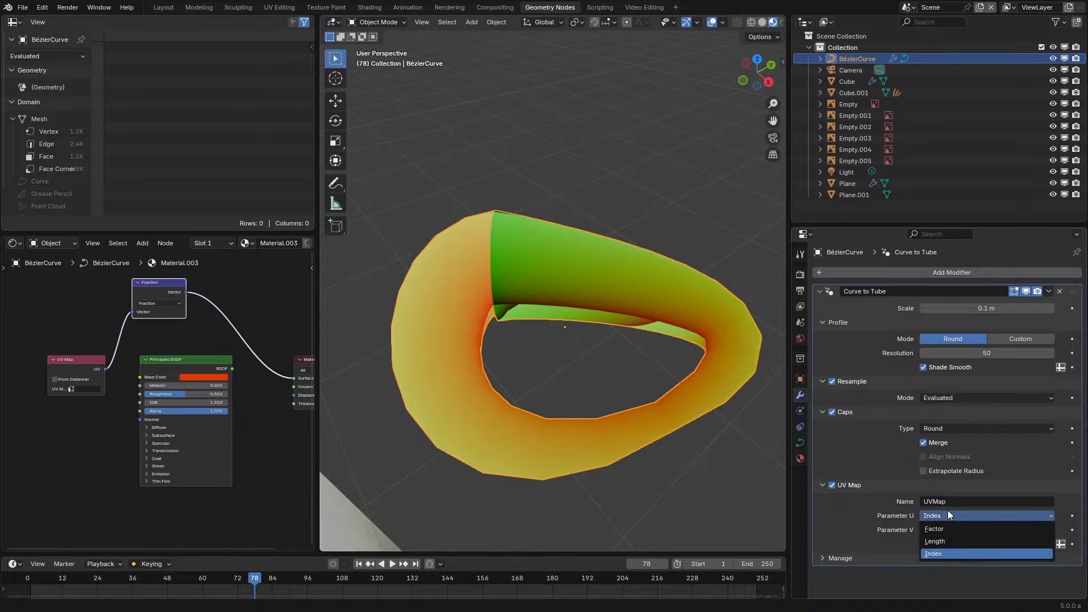
click(928, 539)
Switch the shader editor to the Geometry Node Editor and view the Curve to Tube modifier's node tree
scroll(281, 339, down, 1)
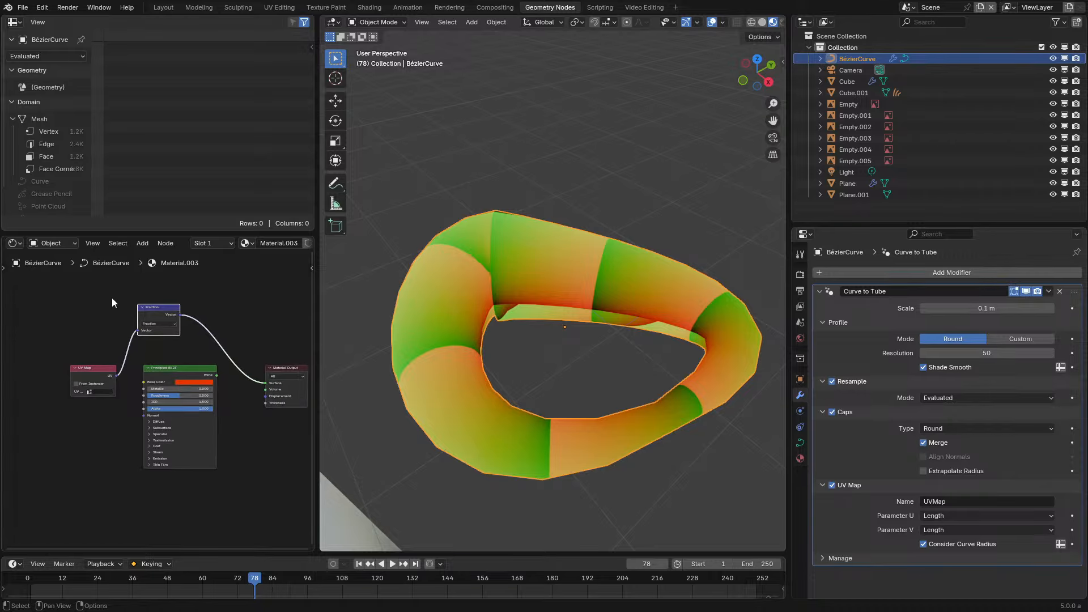
click(14, 242)
click(48, 314)
middle_drag(192, 405, 171, 365)
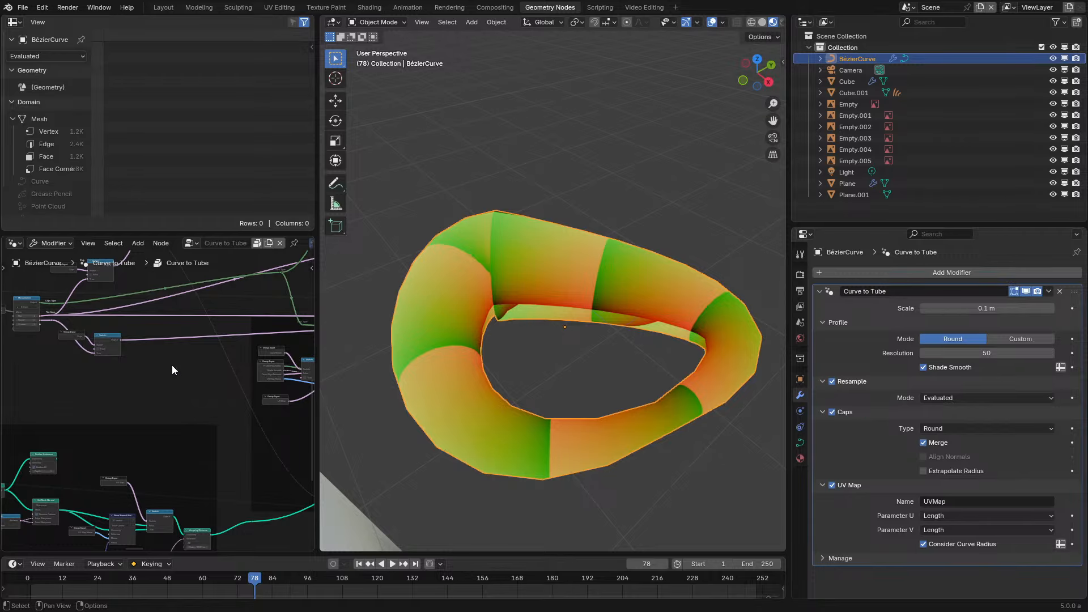
Replace the Curve to Tube modifier with a Geometry Nodes modifier containing a new node tree
click(1059, 291)
click(958, 273)
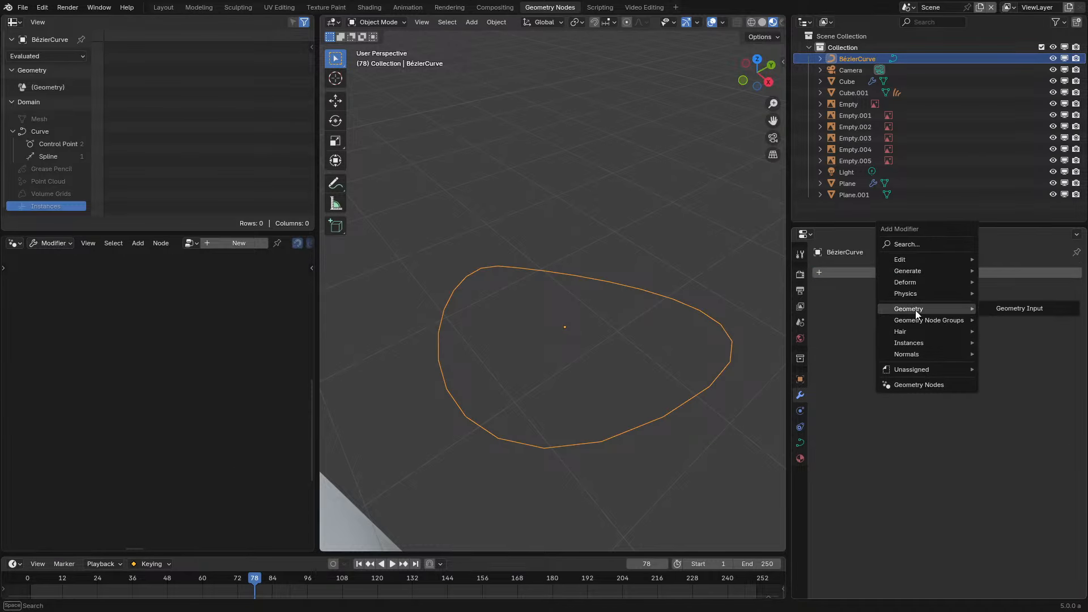
click(905, 384)
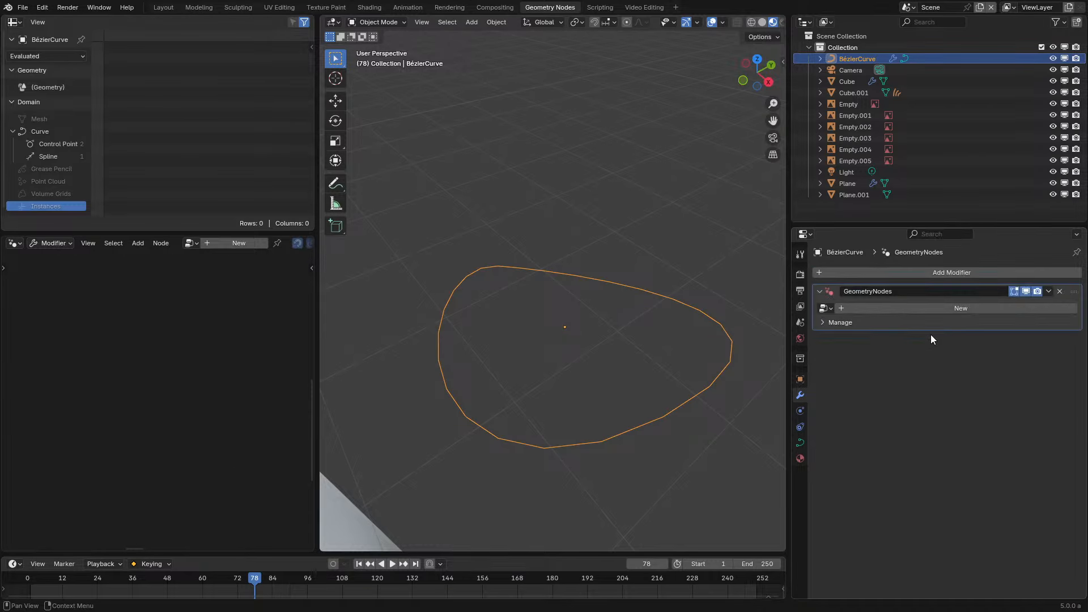
key(shift+a)
text(tube)
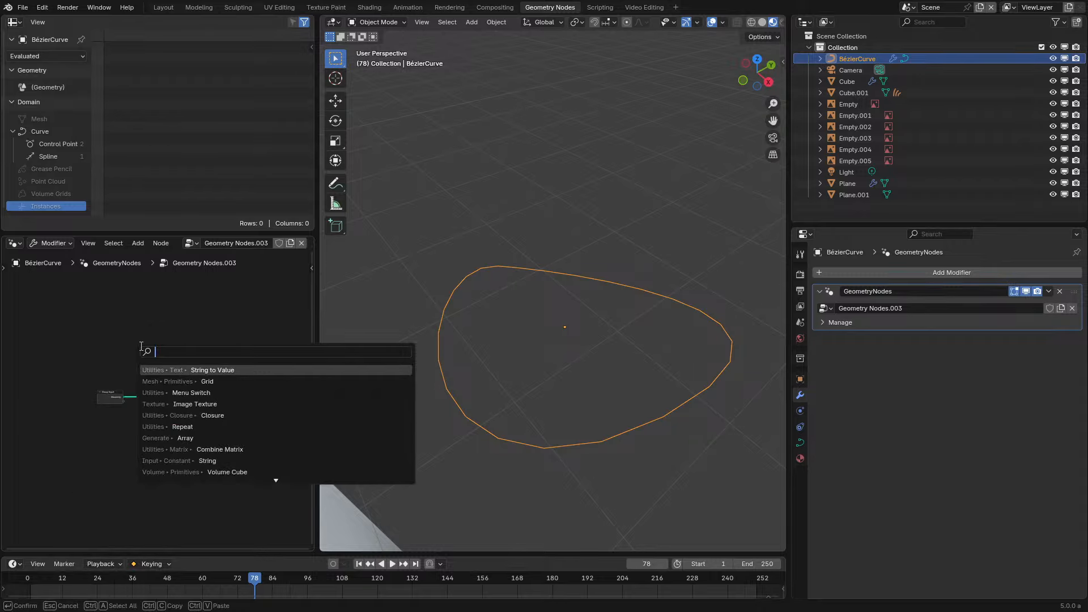
key(Return)
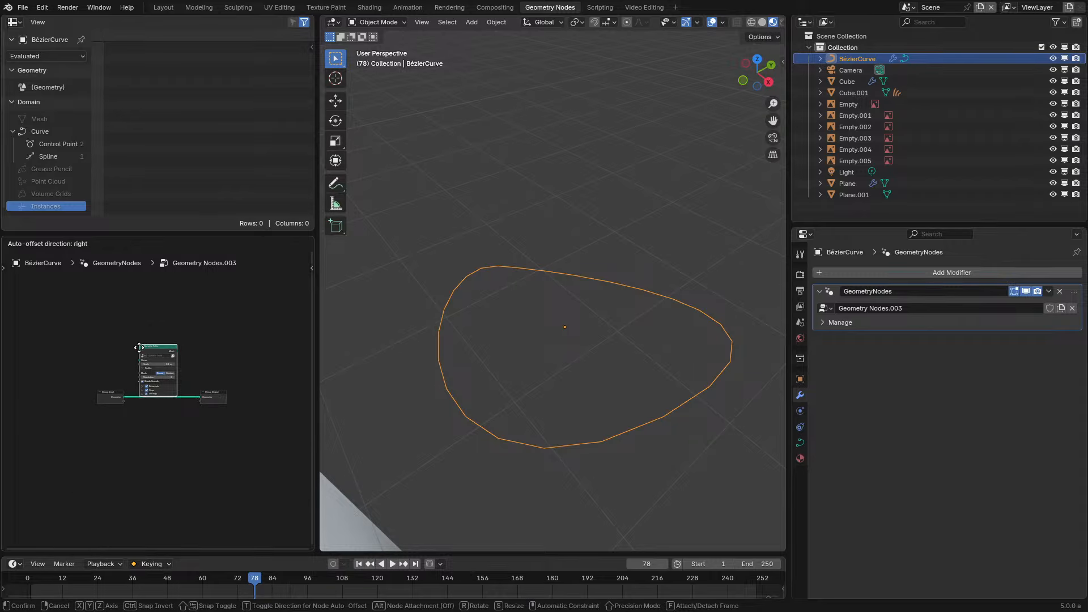
key(Escape)
Add the Curve to Tube node from the Generate category between Group Input and Group Output
key(shift+a)
text(cub)
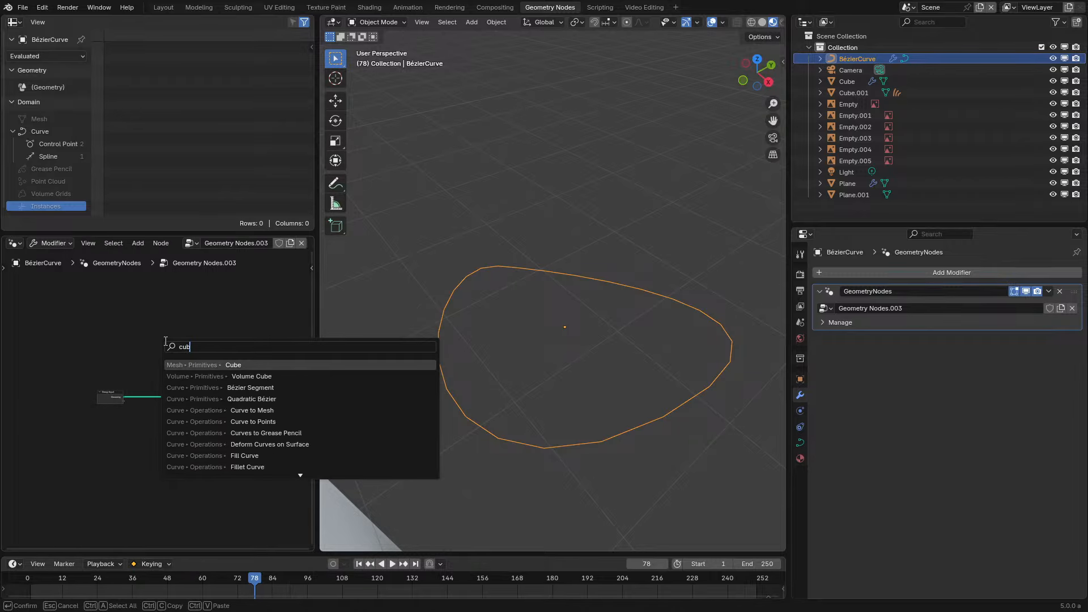
key(BackSpace)
key(BackSpace)
key(BackSpace)
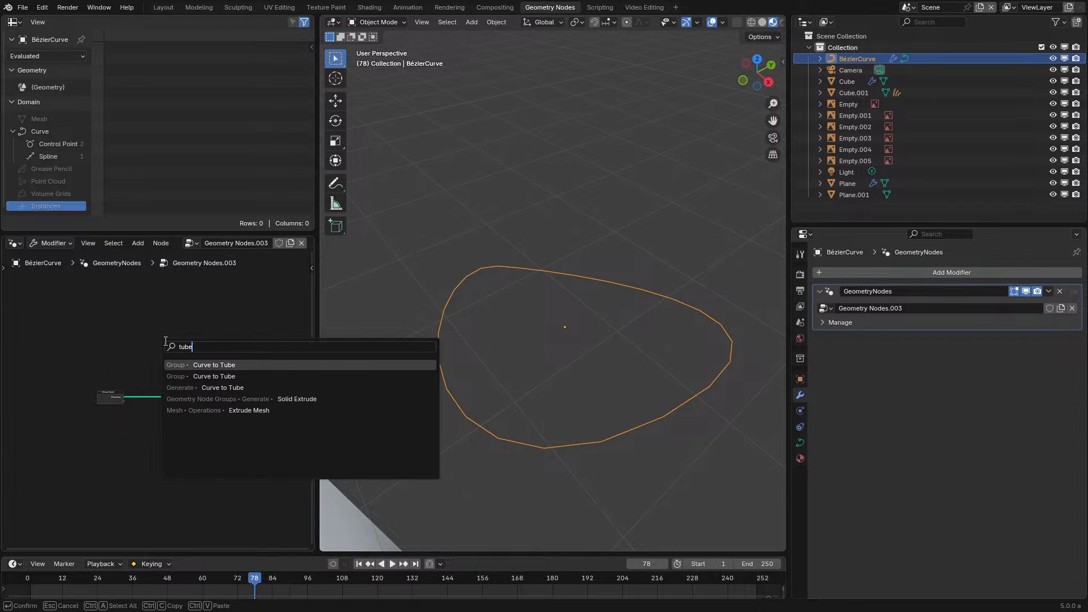
text(tube)
key(Down)
key(Down)
key(Return)
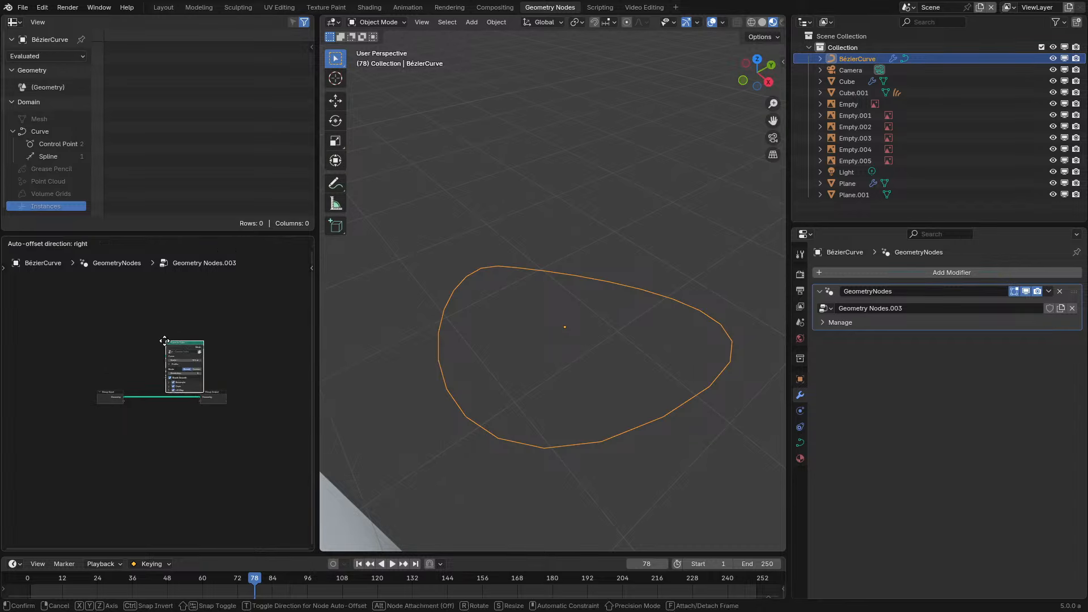
click(166, 392)
Maximize the node editor and set the Curve to Tube node's profile mode to Custom with Geometry as its input
key(ctrl+space)
scroll(669, 414, up, 4)
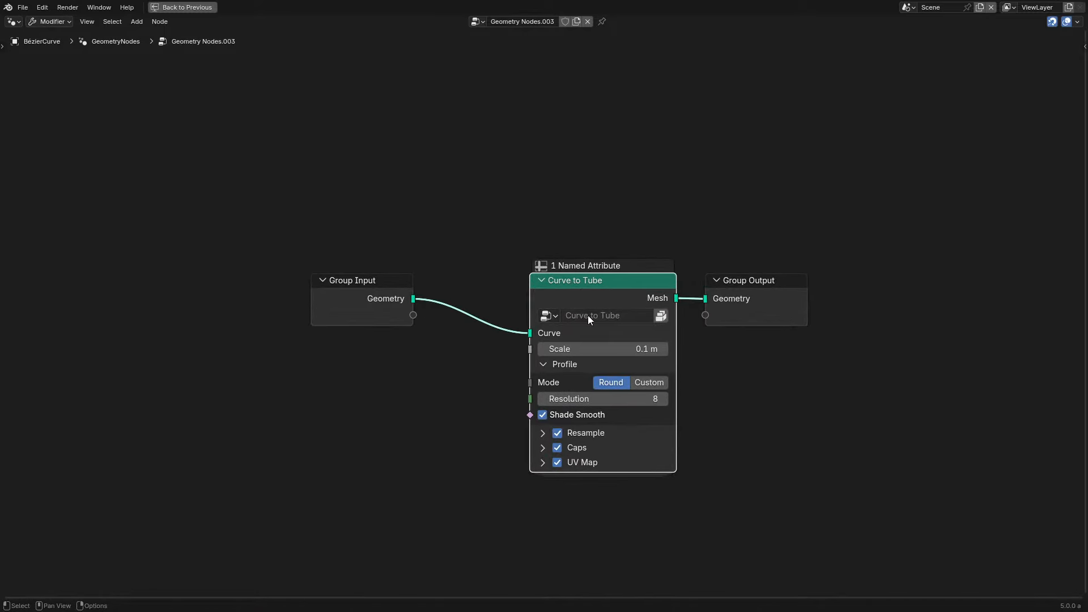
click(609, 280)
click(586, 280)
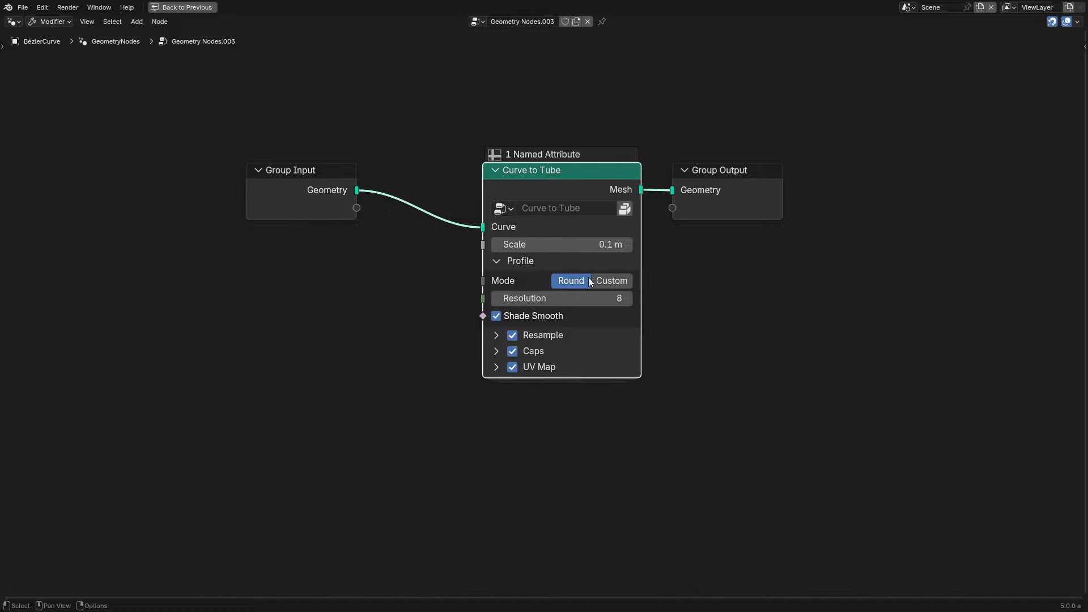
click(614, 280)
click(612, 298)
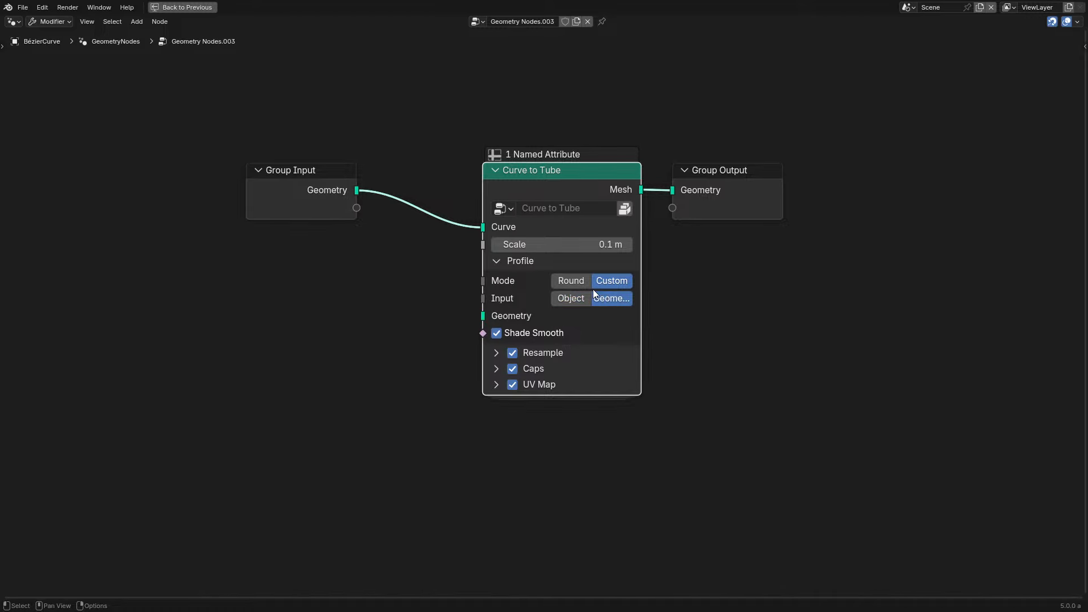
Restore the editor layout and undo the node setup until the original Curve to Tube modifier is back
key(ctrl+space)
key(ctrl+z)
key(ctrl+z)
key(ctrl+z)
key(ctrl+z)
key(ctrl+z)
key(ctrl+z)
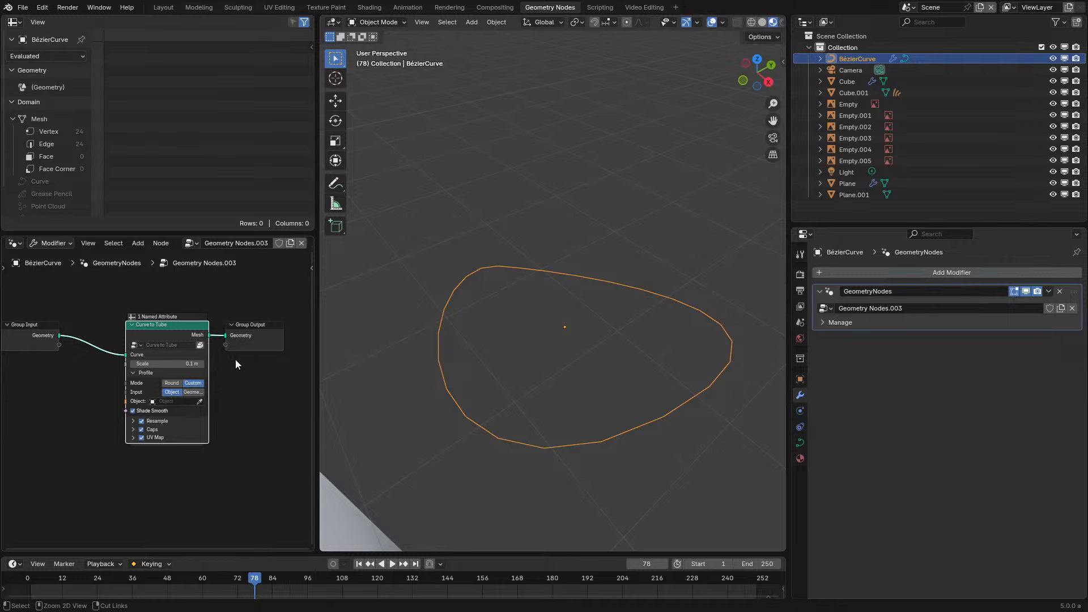
key(ctrl+z)
key(ctrl+z)
key(ctrl+z)
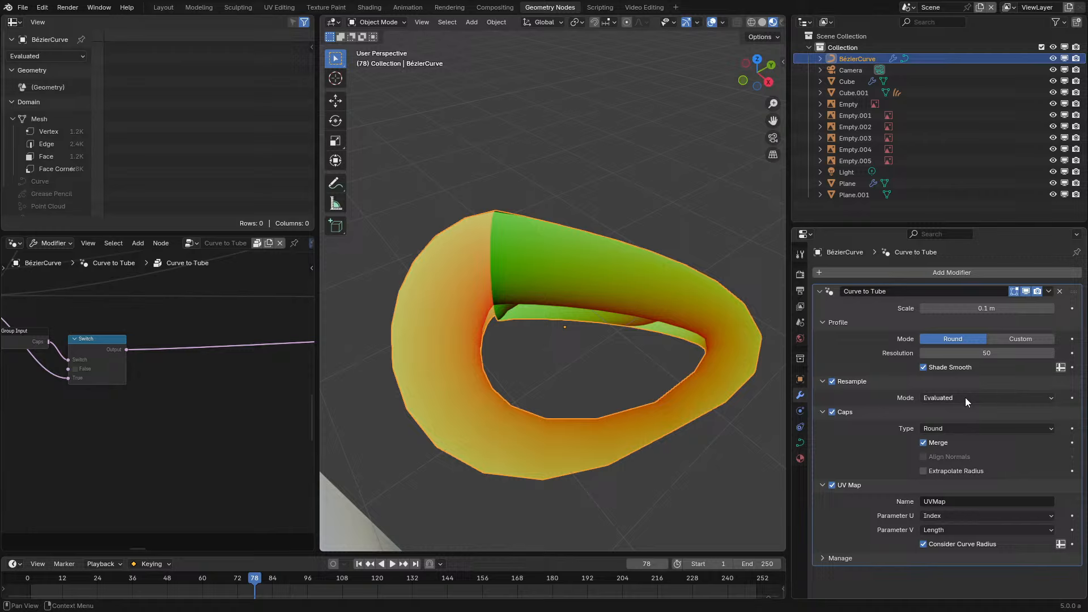
Try the Custom profile mode on the modifier, return it to Round, and inspect the tube from below
click(1021, 339)
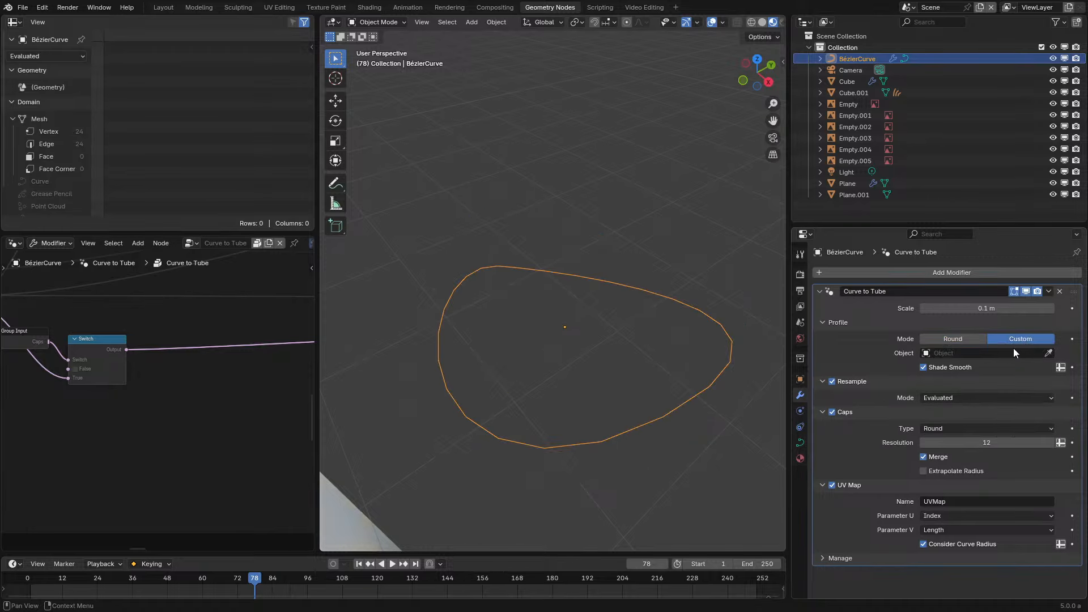
click(952, 338)
middle_drag(539, 376, 506, 267)
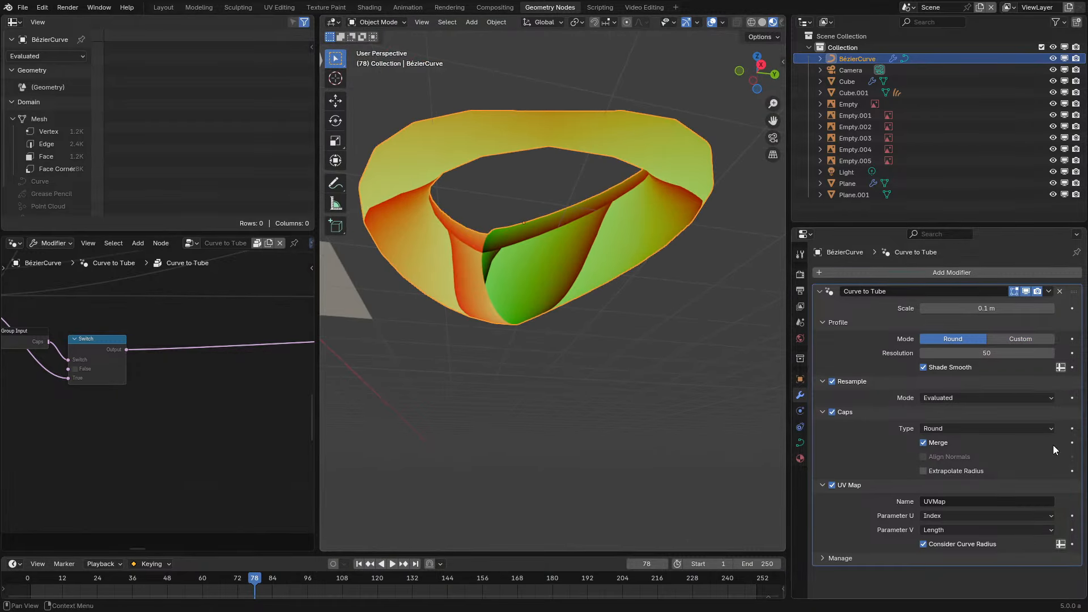
Set the UV map's Parameter U to Factor, then try Index for Parameter V and return it to Length
click(954, 516)
click(953, 528)
click(952, 529)
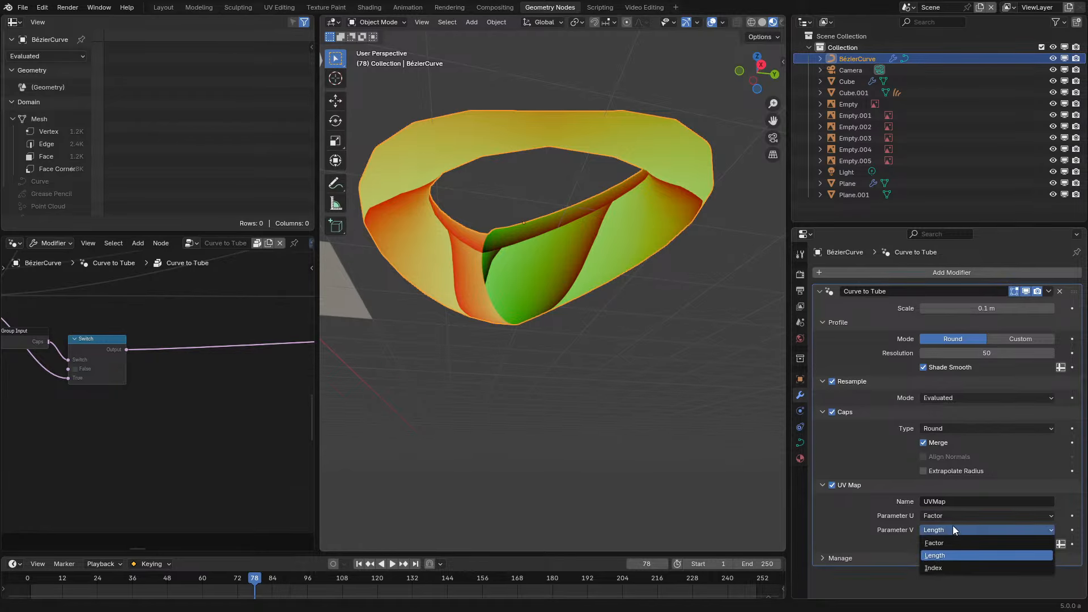
click(948, 568)
click(945, 530)
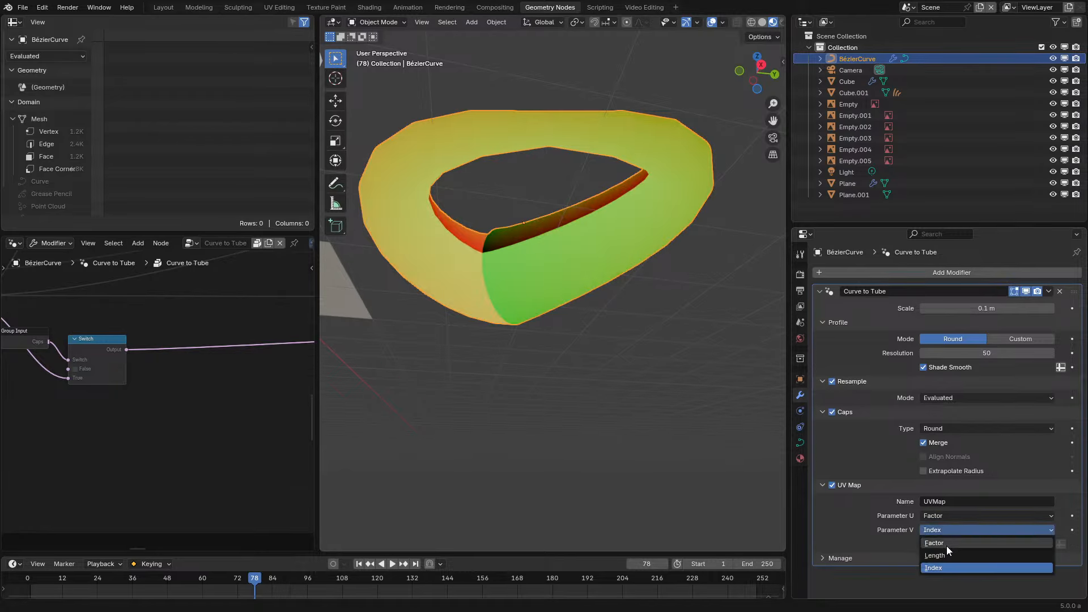
click(948, 532)
click(948, 532)
click(952, 556)
middle_drag(747, 468, 555, 261)
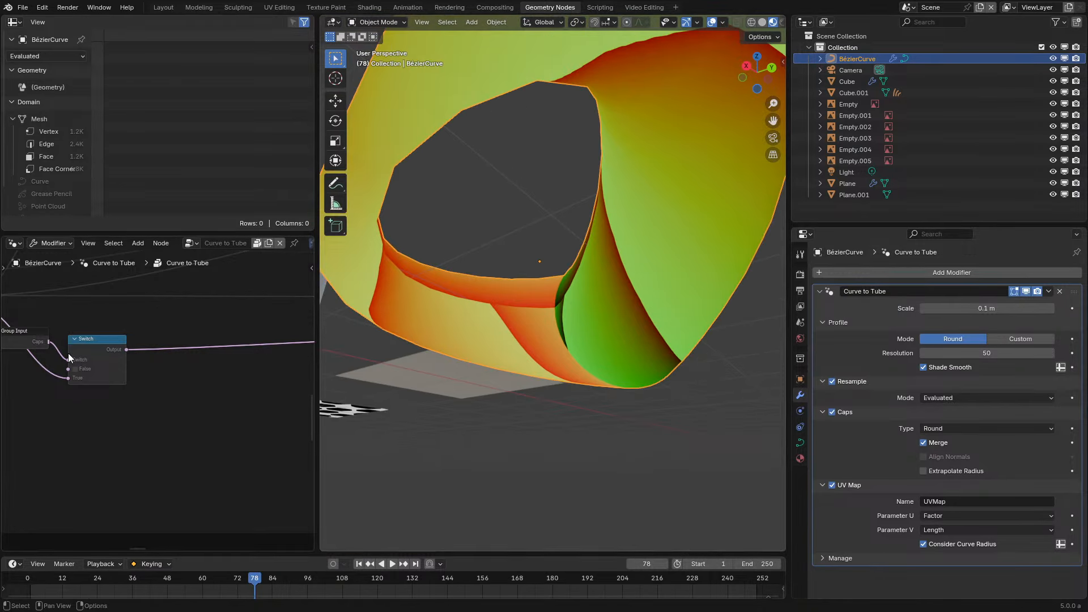
Maximize the node editor and examine the Curve to Tube node tree through to the Adjust UVs - V frame
scroll(178, 369, down, 5)
key(ctrl+space)
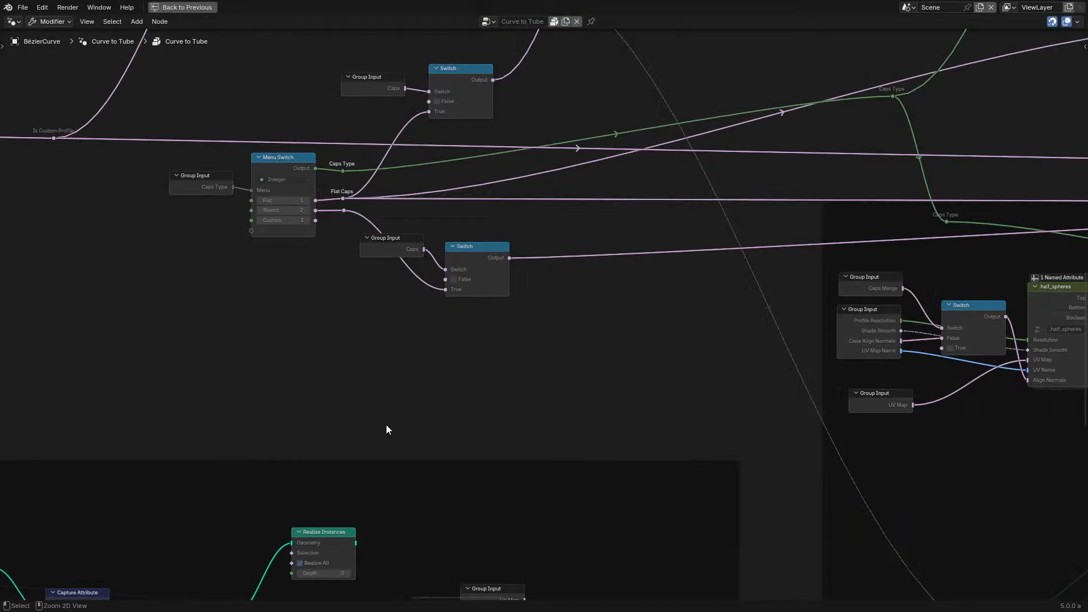
scroll(386, 424, down, 6)
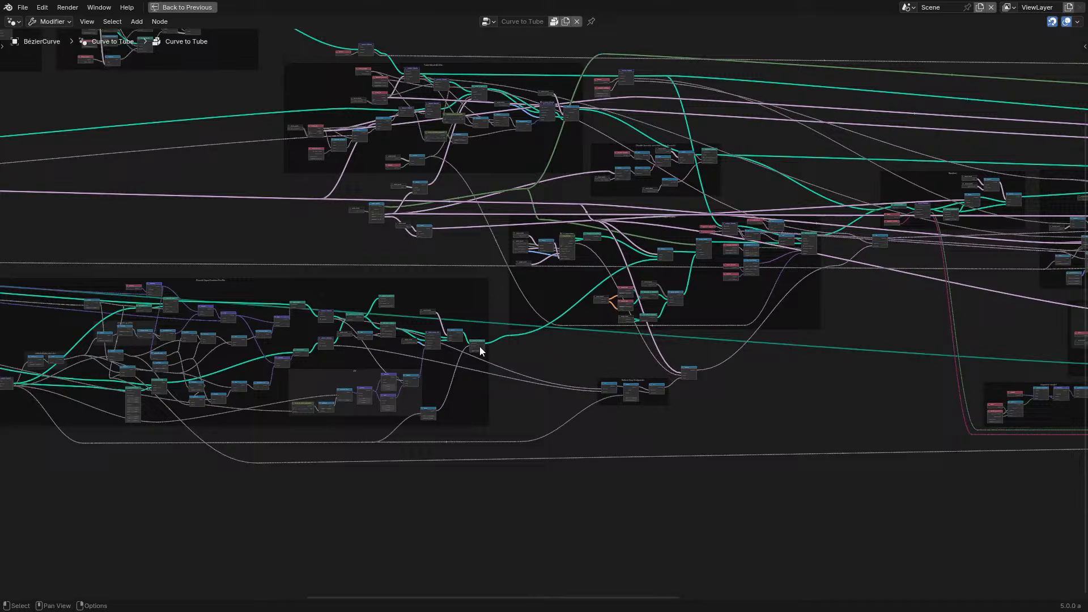
scroll(480, 347, down, 5)
middle_drag(479, 348, 318, 348)
middle_drag(636, 363, 301, 377)
scroll(613, 324, up, 8)
middle_drag(613, 324, 398, 362)
scroll(488, 329, up, 8)
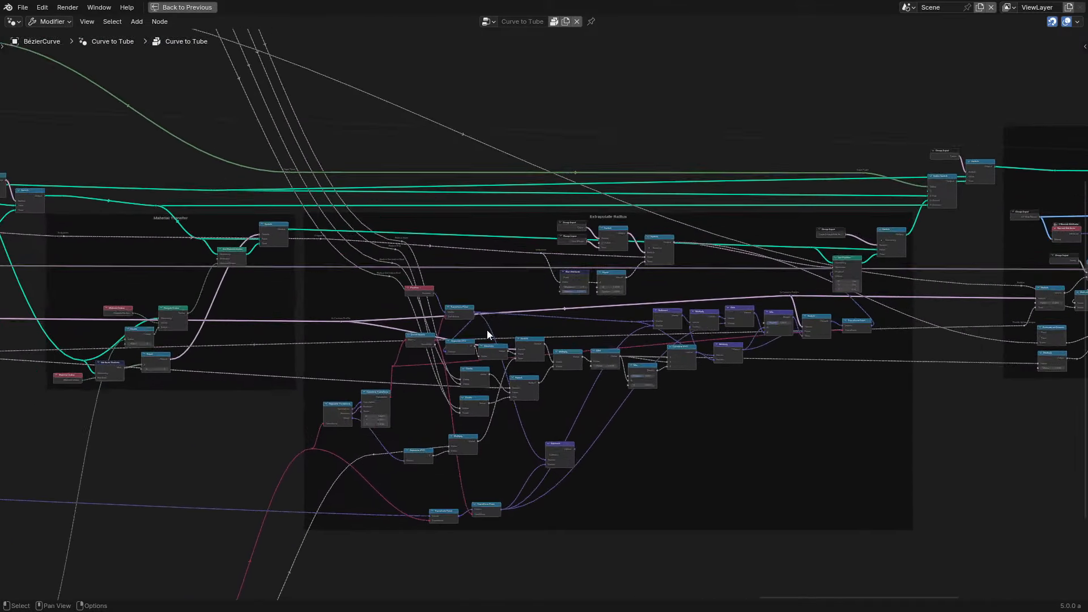
middle_drag(573, 334, 0, 383)
middle_drag(1087, 383, 960, 379)
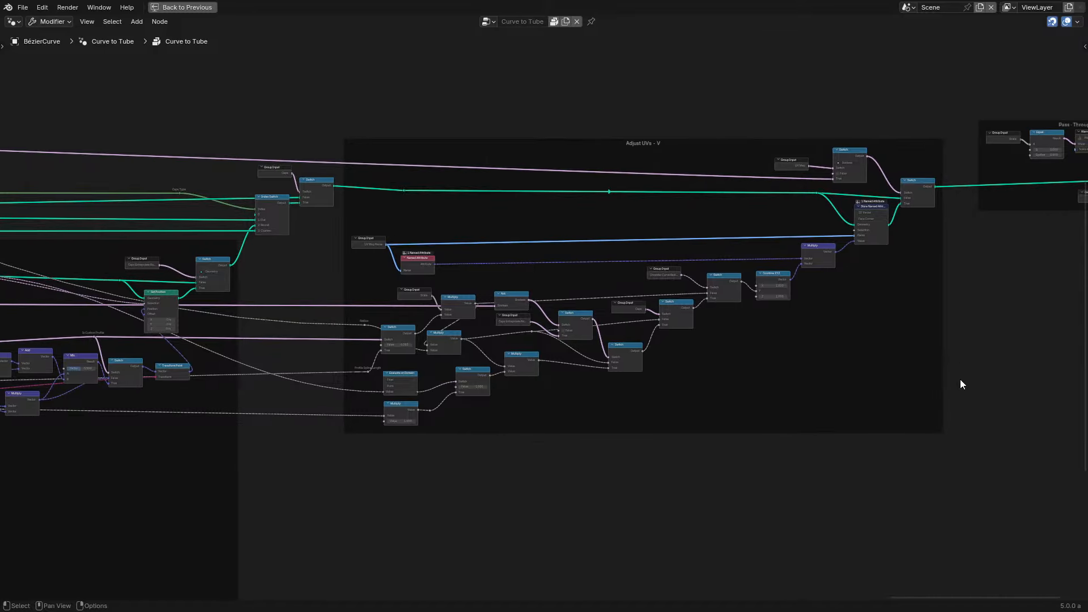
scroll(897, 363, up, 3)
middle_drag(883, 366, 431, 482)
scroll(474, 420, up, 3)
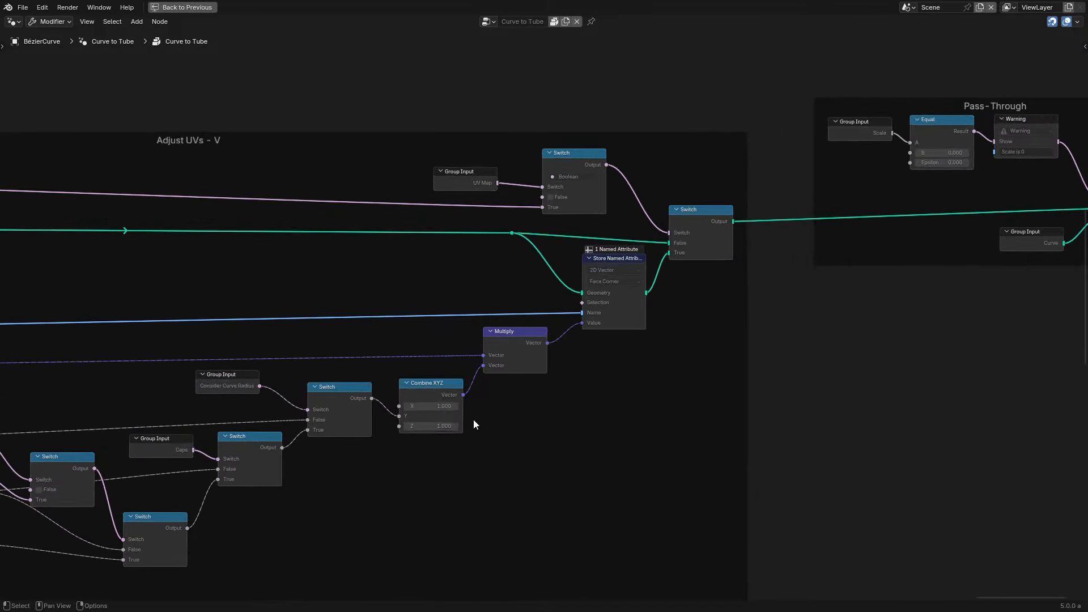
Examine the Extrapolate Radius and Material Transfer frames of the node group, then restore the editor layout
scroll(474, 420, down, 6)
middle_drag(376, 399, 854, 342)
middle_drag(340, 364, 471, 335)
middle_drag(862, 392, 808, 400)
scroll(364, 399, down, 2)
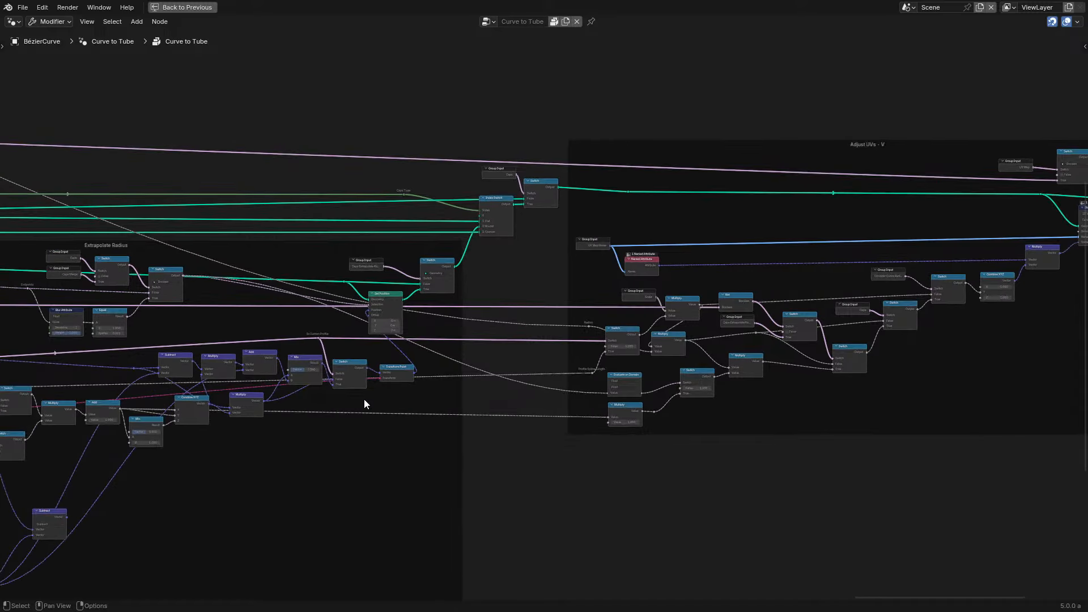
middle_drag(364, 399, 515, 378)
scroll(514, 379, up, 9)
scroll(515, 378, down, 7)
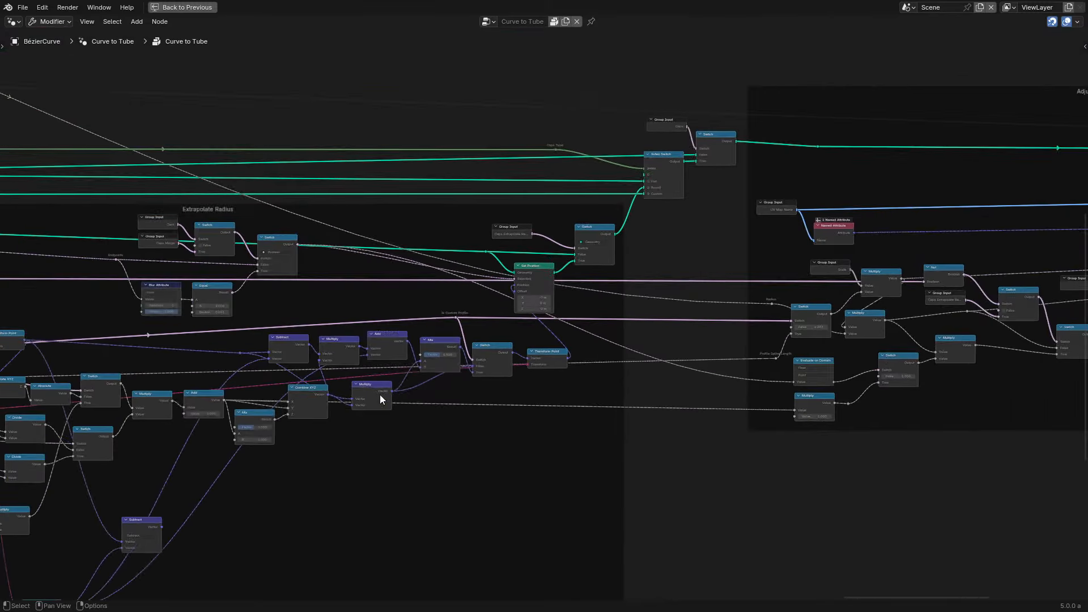
middle_drag(422, 397, 915, 350)
middle_drag(829, 359, 782, 307)
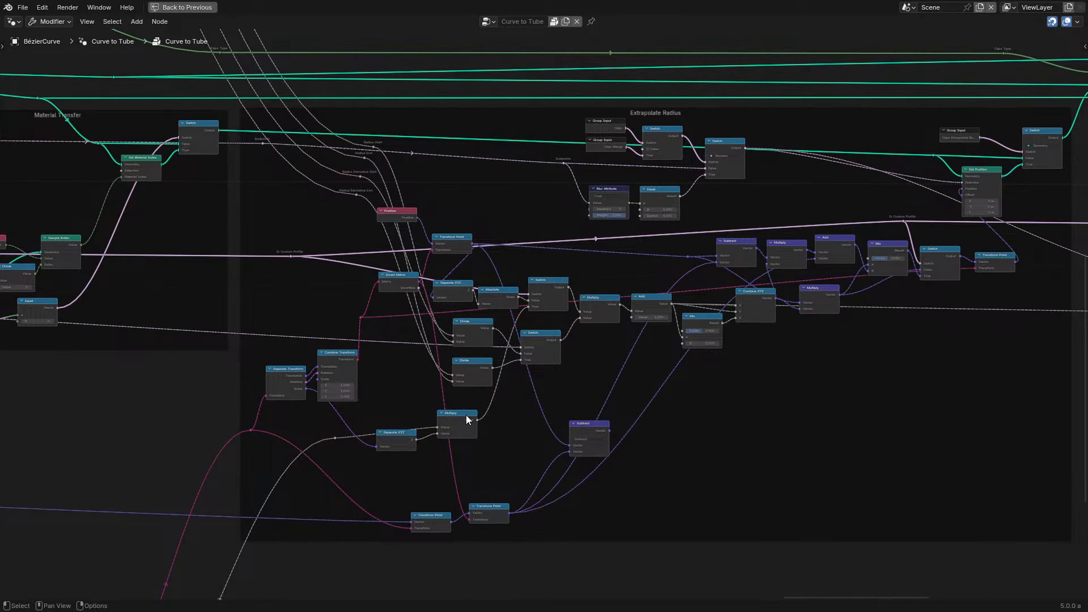
scroll(466, 415, down, 6)
middle_drag(459, 418, 198, 389)
scroll(197, 389, down, 1)
key(ctrl+space)
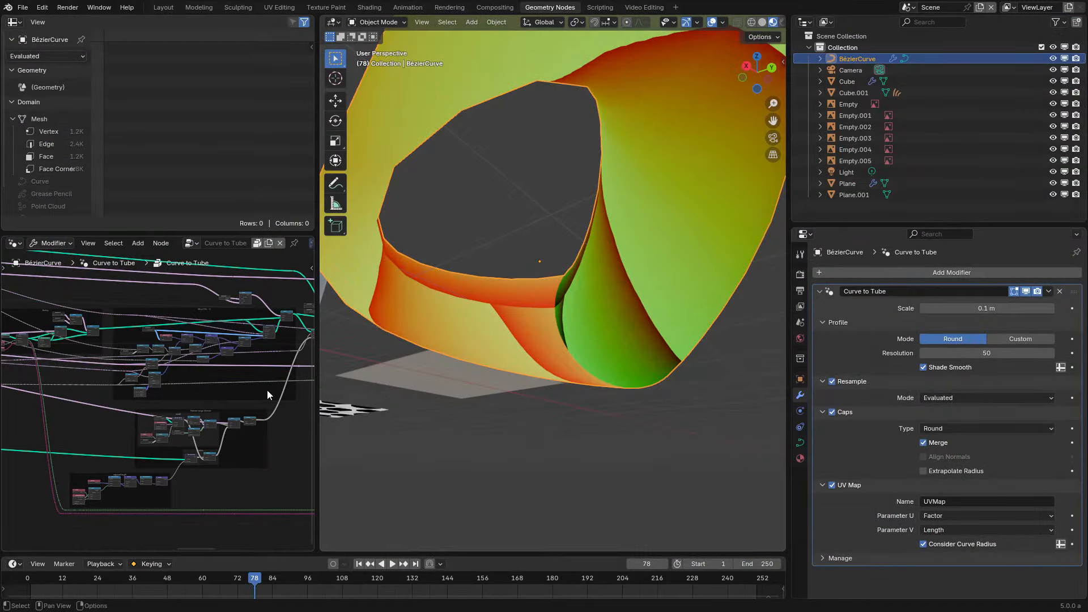
Remove the tube's material slot, assign Material.003 again, and return to the Curve to Tube modifier settings
middle_drag(670, 302, 660, 338)
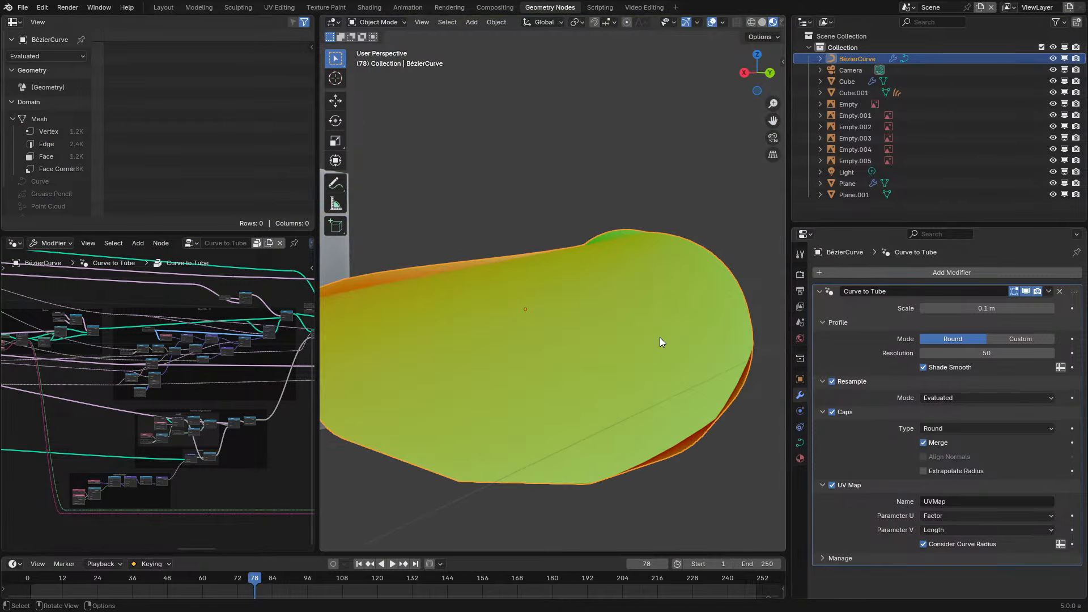
click(801, 459)
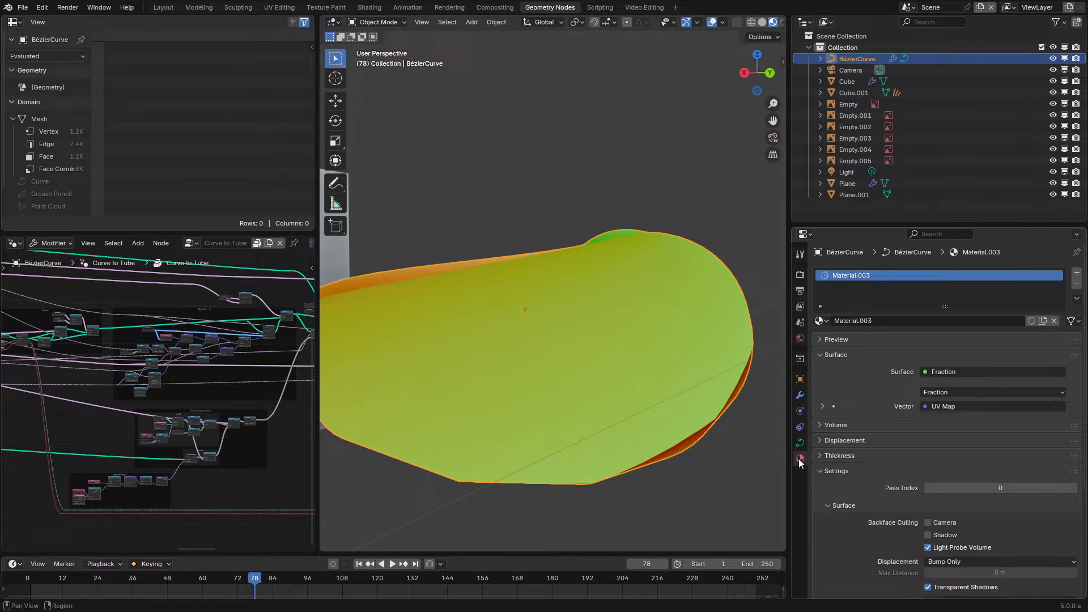
click(1076, 284)
click(823, 321)
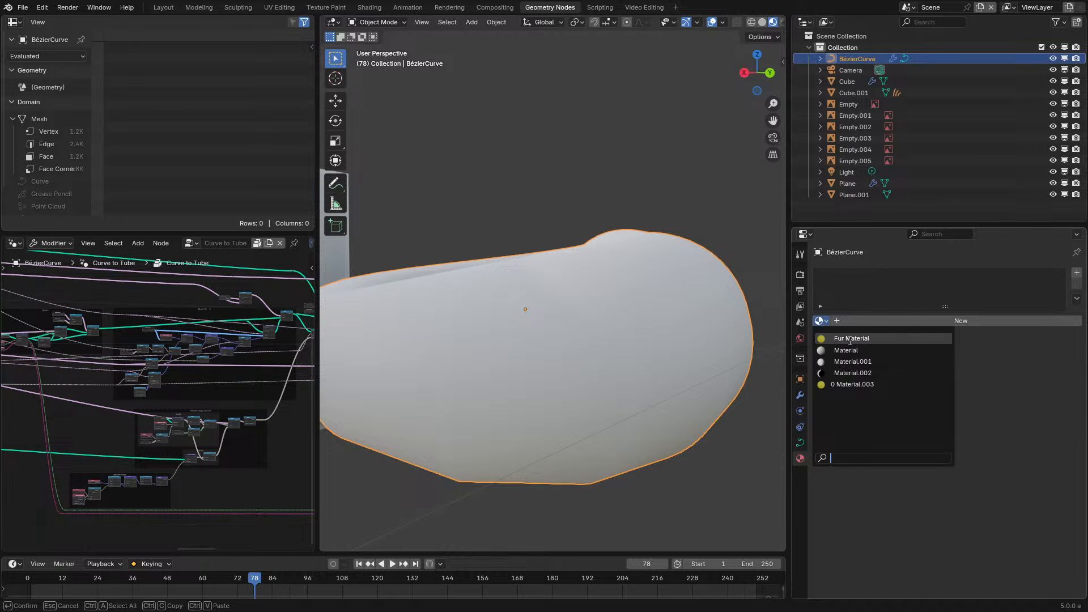
click(853, 384)
click(801, 395)
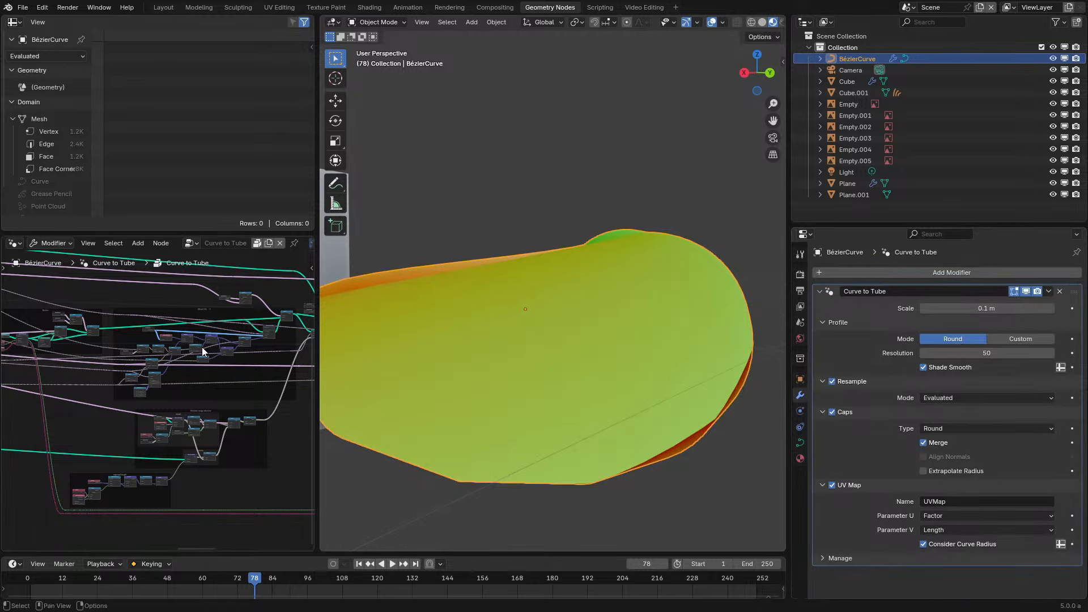
Maximize the node editor again and examine the output end of the Curve to Tube node tree
key(ctrl+space)
scroll(720, 264, down, 6)
middle_drag(768, 250, 374, 372)
middle_drag(802, 330, 379, 328)
scroll(724, 313, up, 8)
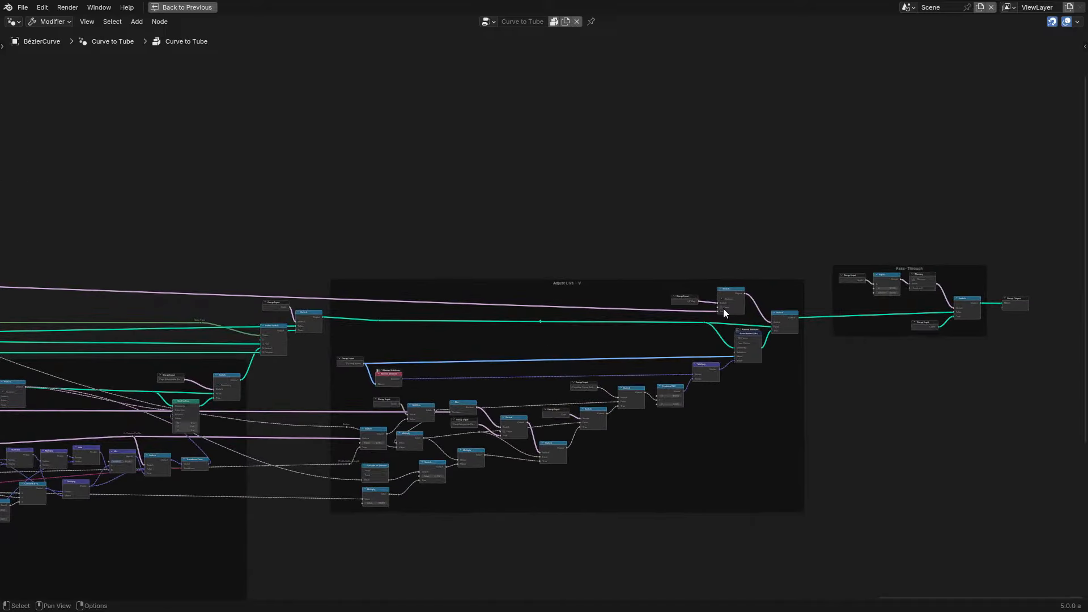
middle_drag(724, 313, 5, 258)
scroll(568, 316, up, 3)
scroll(490, 322, down, 1)
scroll(488, 318, up, 7)
scroll(440, 318, down, 7)
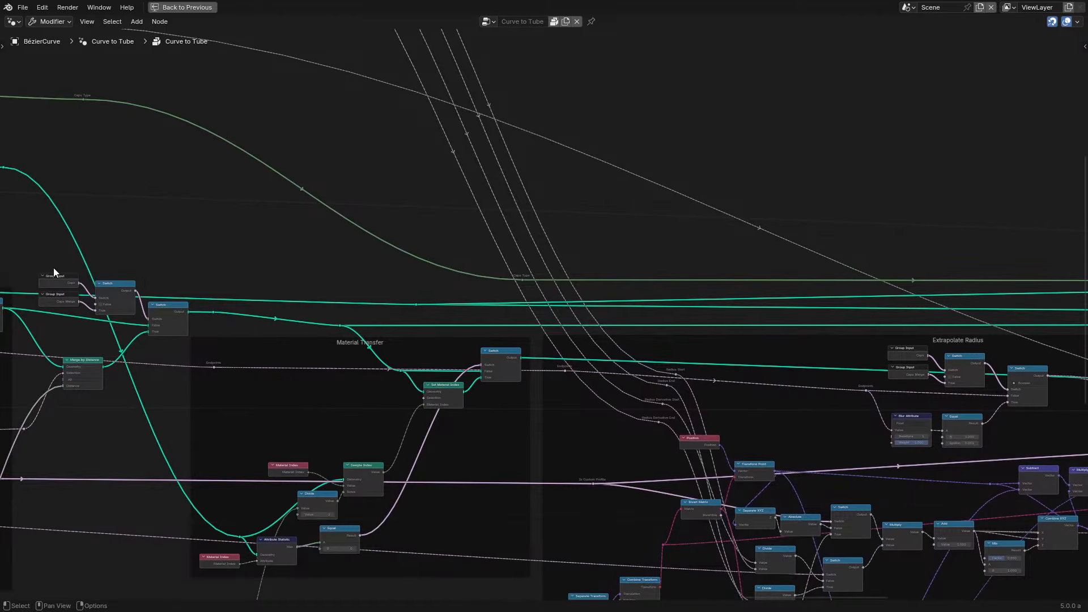
Examine the profile inputs at the start of the node tree and the curve's Group Input in the Resample frame
scroll(53, 268, down, 6)
middle_drag(140, 274, 392, 287)
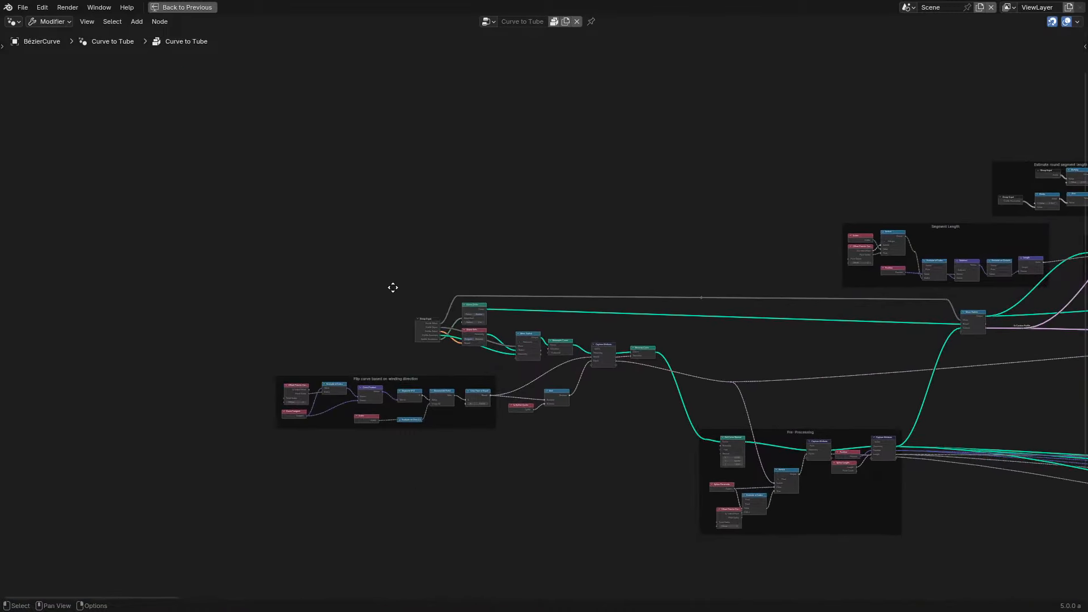
scroll(393, 287, up, 4)
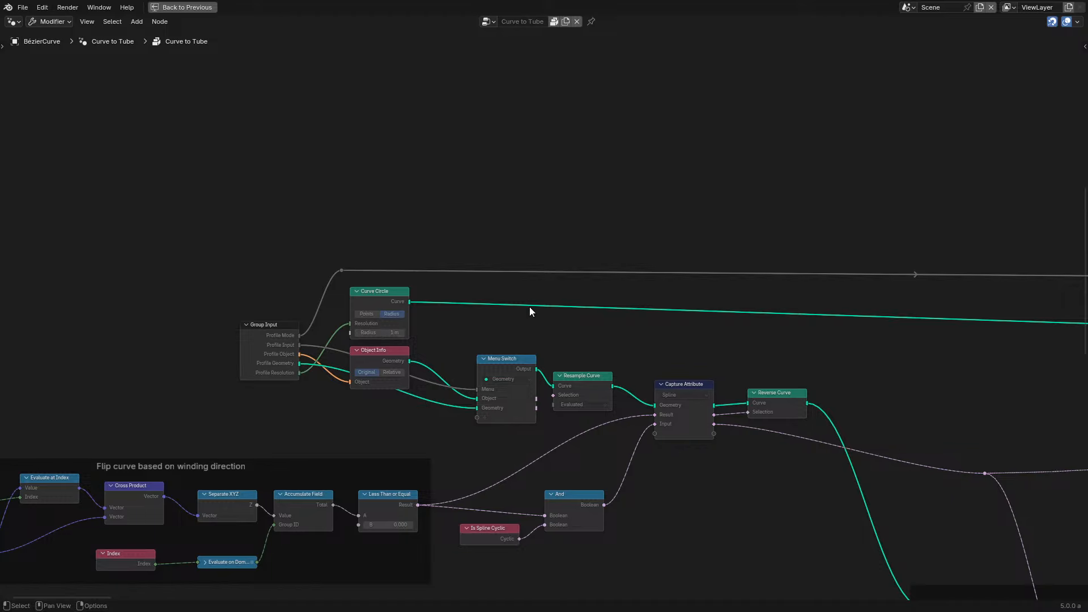
scroll(511, 312, down, 2)
scroll(382, 391, up, 4)
click(239, 370)
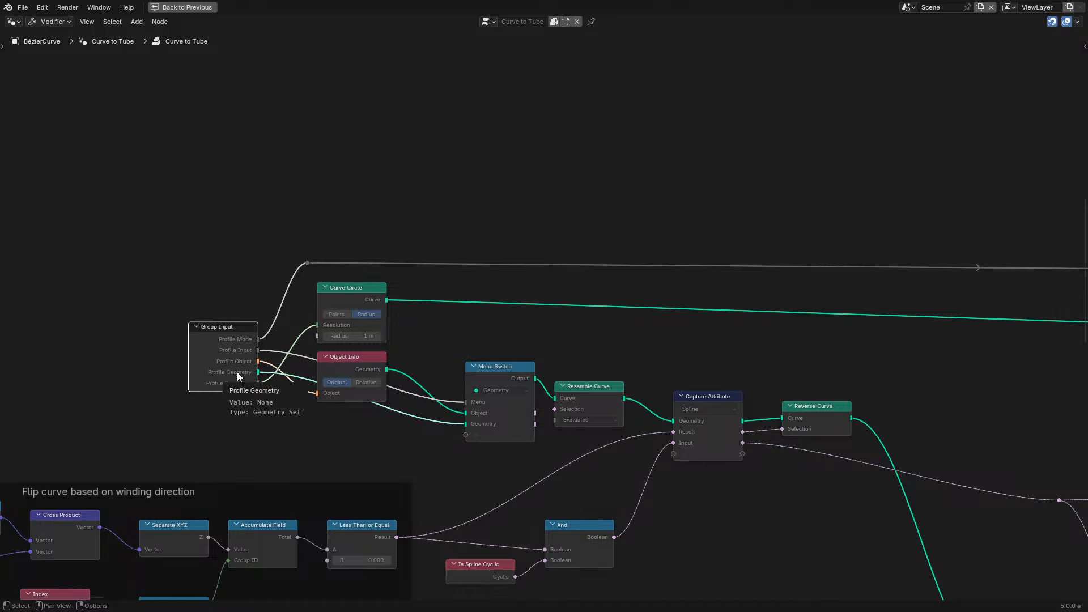
scroll(723, 338, down, 4)
middle_drag(743, 311, 677, 457)
scroll(737, 419, down, 3)
middle_drag(760, 392, 66, 449)
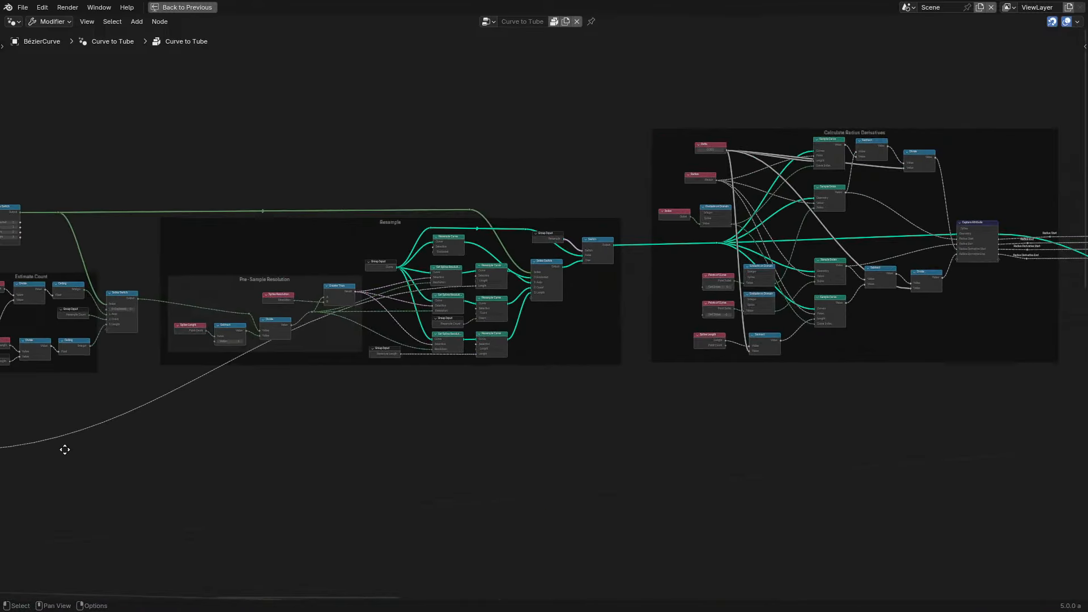
scroll(430, 336, up, 3)
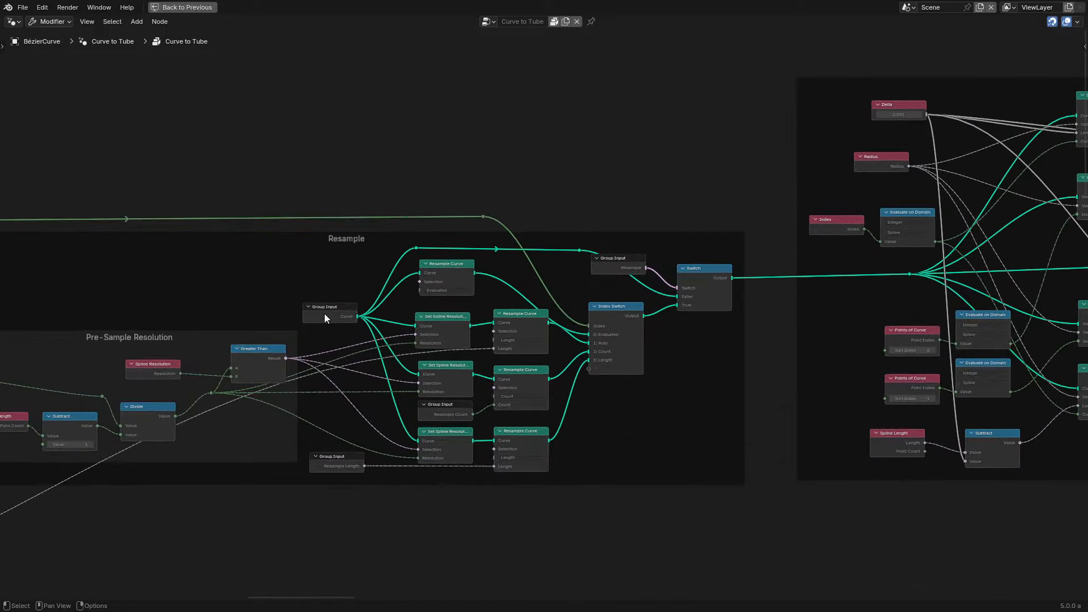
click(325, 314)
scroll(326, 316, up, 2)
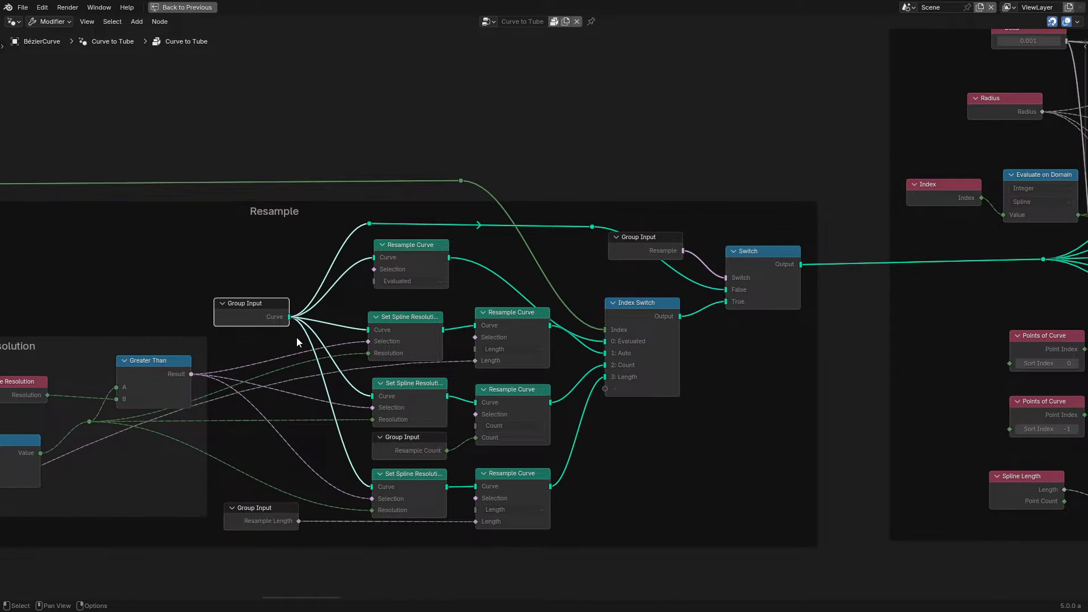
Follow the node tree from the Resample frame through Tube Mesh & UVs to the Extrapolate Radius frame
scroll(297, 338, down, 5)
middle_drag(684, 328, 446, 323)
scroll(512, 334, down, 1)
scroll(513, 335, down, 2)
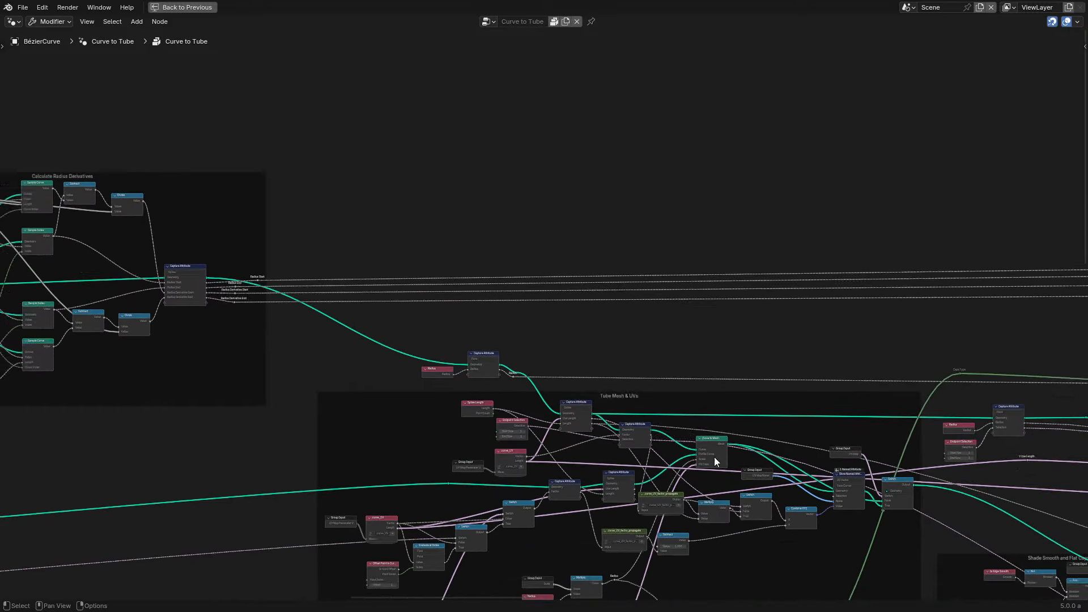
middle_drag(714, 457, 514, 293)
scroll(742, 431, down, 2)
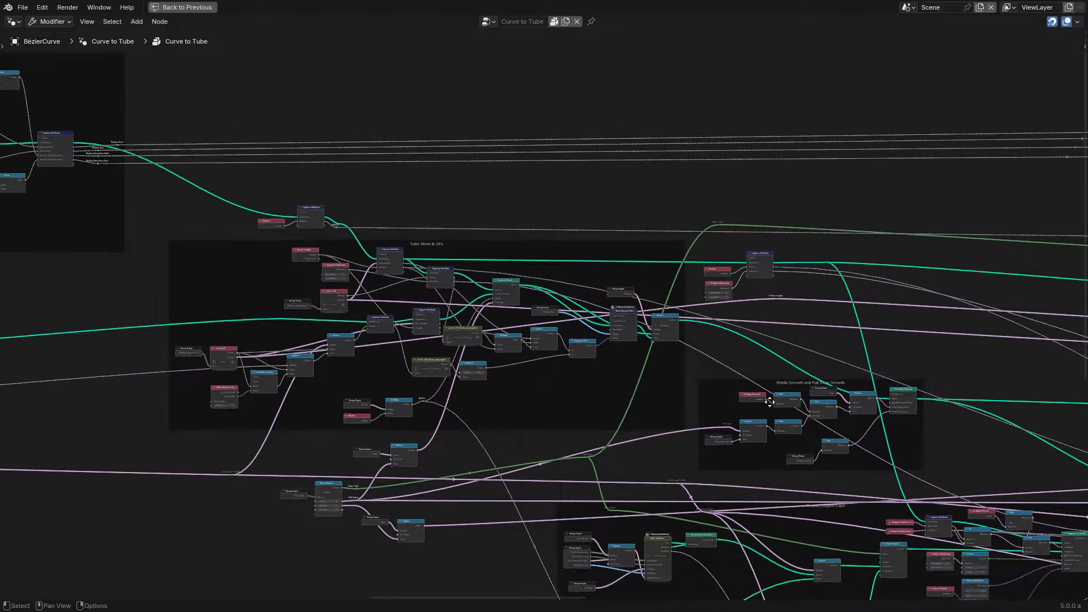
middle_drag(775, 412, 454, 287)
scroll(630, 340, down, 1)
middle_drag(736, 346, 441, 288)
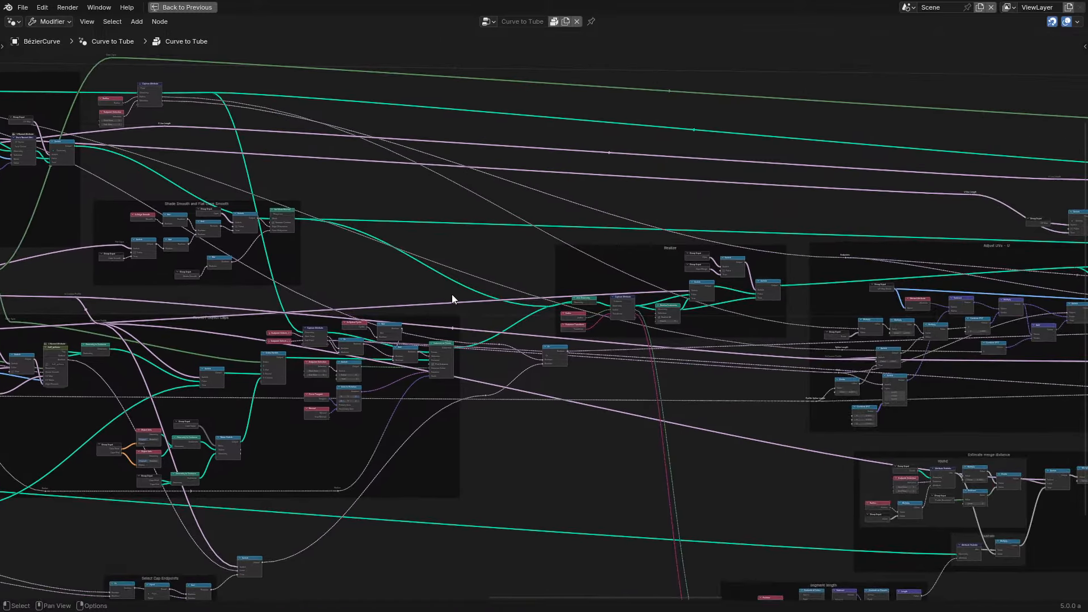
middle_drag(835, 329, 417, 311)
middle_drag(765, 301, 398, 193)
scroll(525, 316, up, 2)
scroll(554, 309, up, 1)
middle_drag(870, 328, 749, 264)
scroll(614, 309, down, 2)
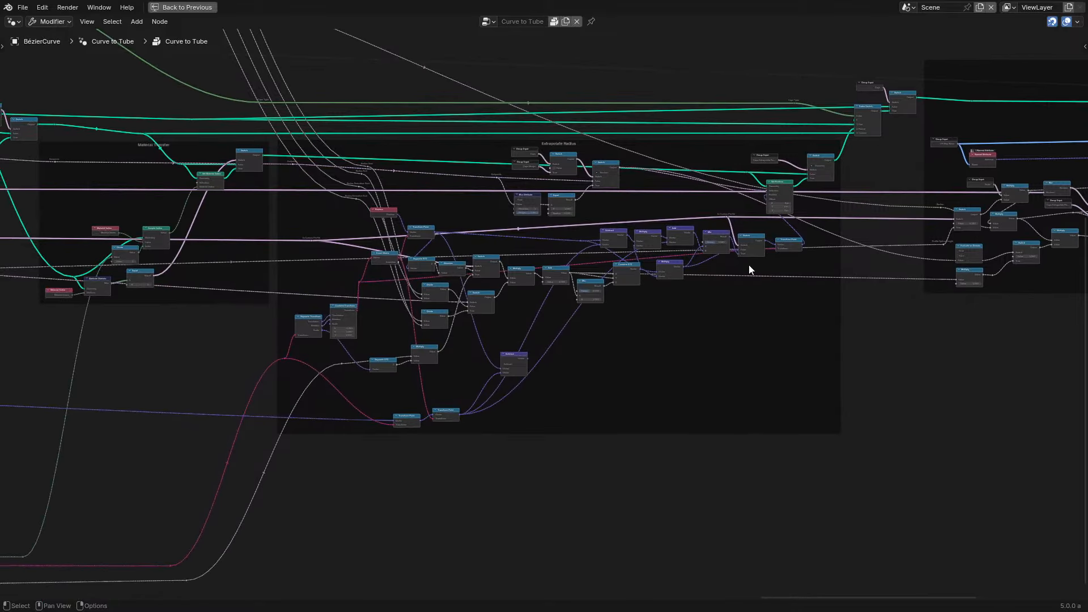
Examine the Adjust UVs - V and Pass-Through frames near the group output
scroll(626, 283, down, 6)
middle_drag(626, 283, 543, 389)
scroll(563, 359, up, 1)
middle_drag(902, 295, 502, 325)
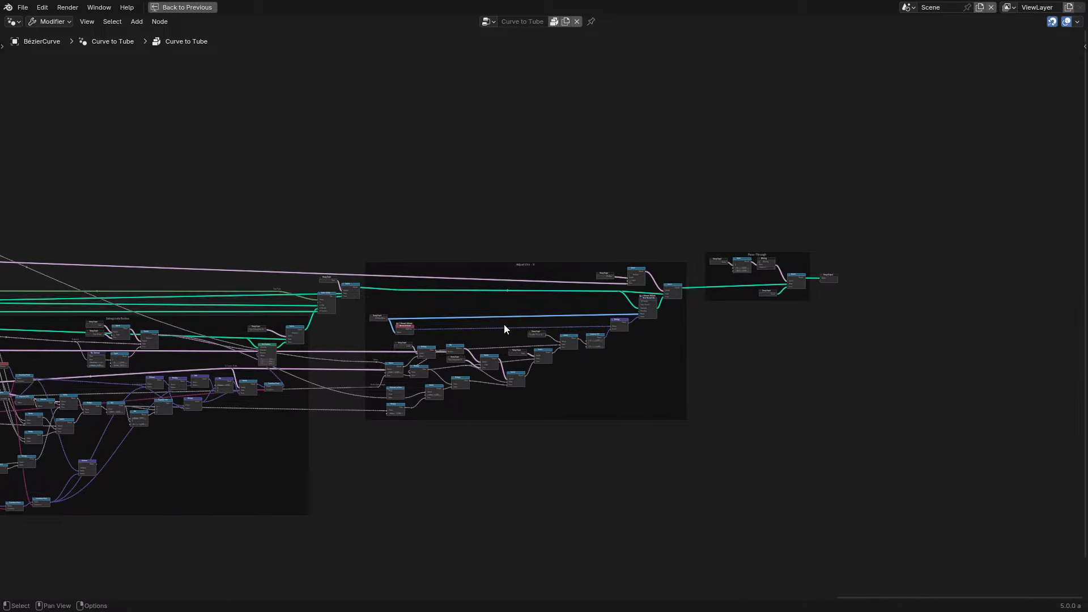
scroll(503, 325, up, 2)
scroll(577, 301, up, 1)
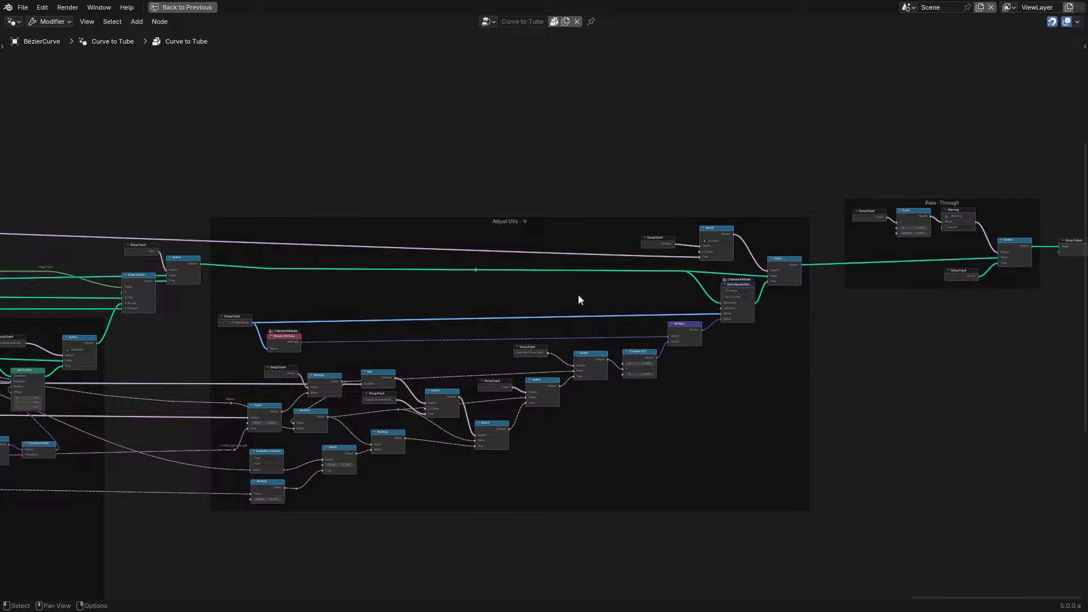
scroll(578, 301, up, 2)
middle_drag(673, 269, 750, 199)
middle_drag(438, 296, 619, 274)
Trace the node tree back to its profile inputs and pre-processing nodes, then restore the editor layout
scroll(311, 288, down, 5)
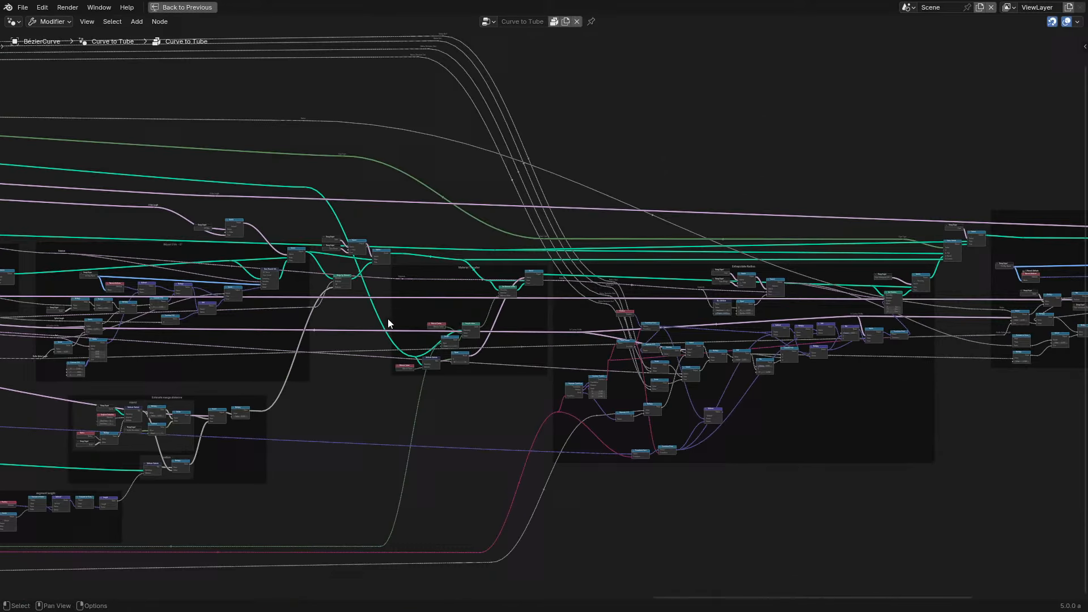
middle_drag(388, 318, 422, 322)
middle_drag(249, 323, 910, 395)
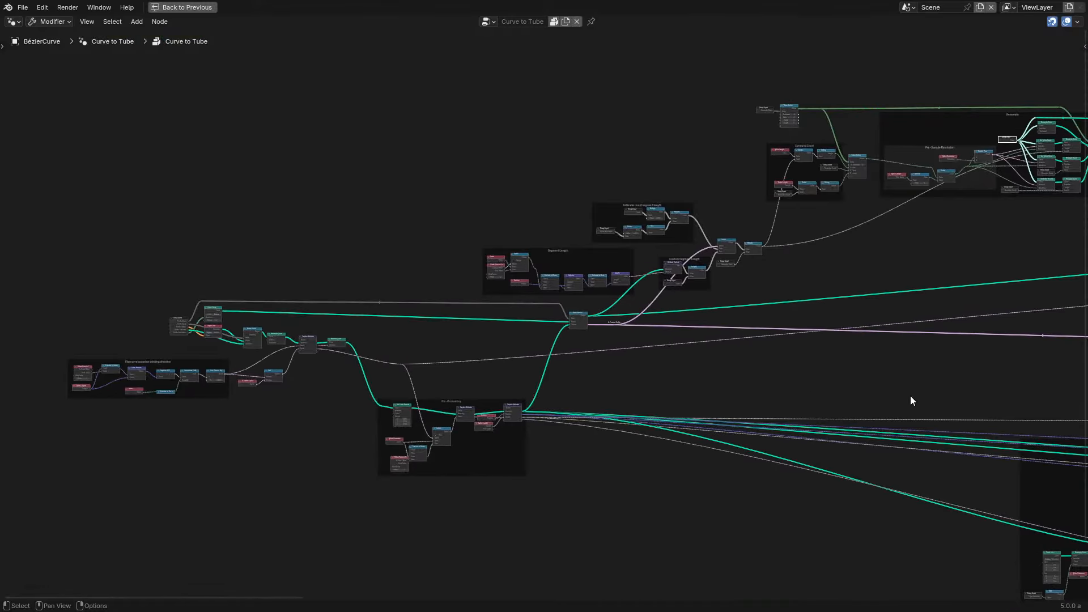
scroll(749, 385, up, 4)
scroll(742, 387, up, 1)
middle_drag(415, 364, 535, 402)
key(ctrl+space)
Set the UV map's Parameter V to Factor and inspect the tube's shading in a maximized viewport before restoring the layout
click(969, 530)
click(935, 543)
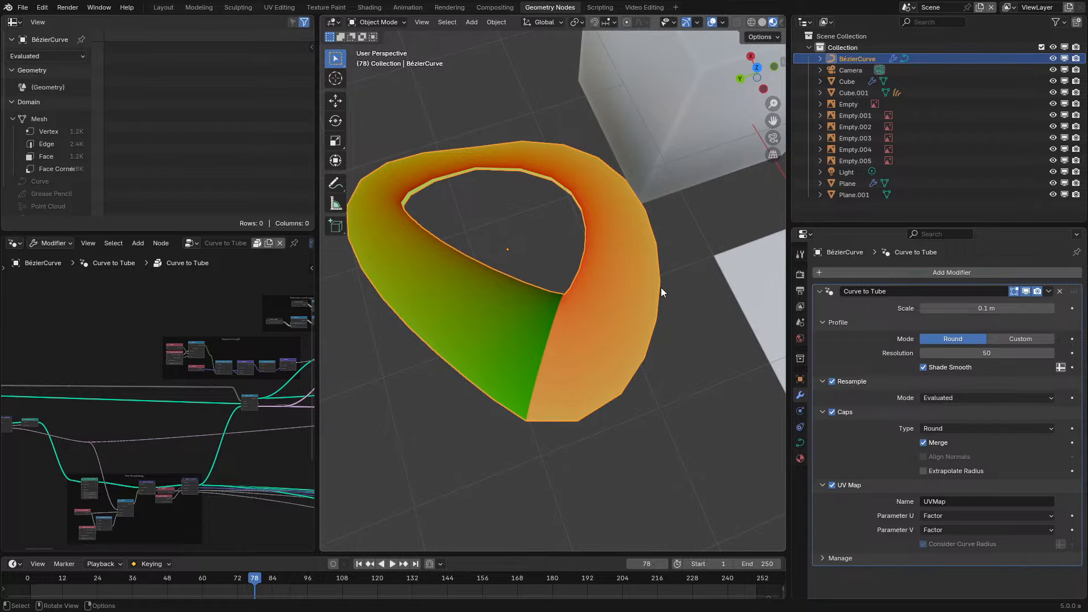
middle_drag(661, 288, 689, 328)
key(ctrl+space)
scroll(532, 357, down, 3)
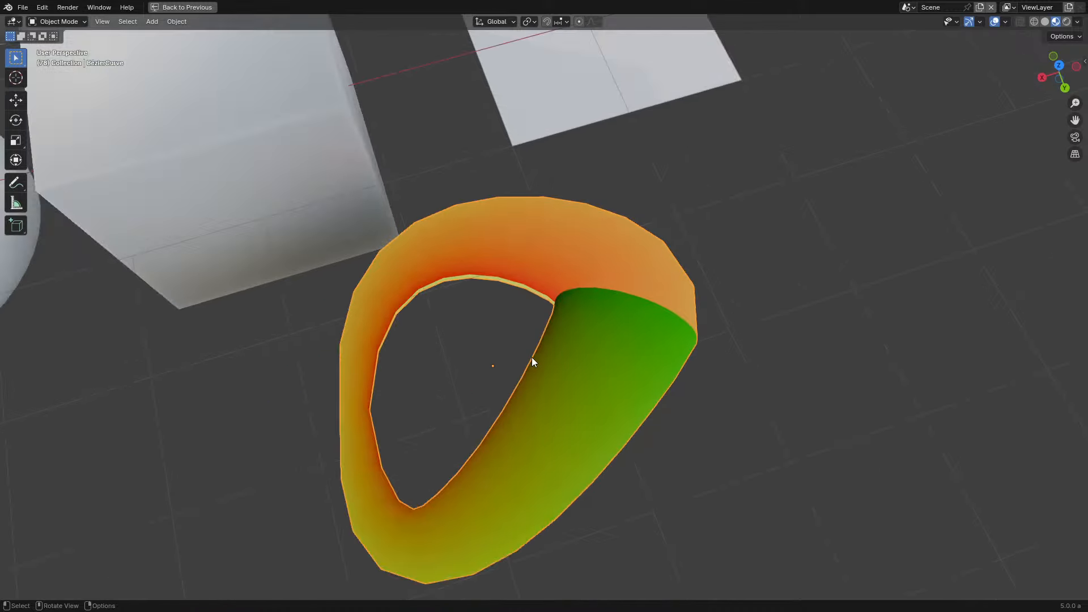
middle_drag(531, 358, 481, 462)
scroll(557, 357, up, 3)
scroll(519, 353, down, 3)
scroll(612, 440, up, 3)
key(ctrl+space)
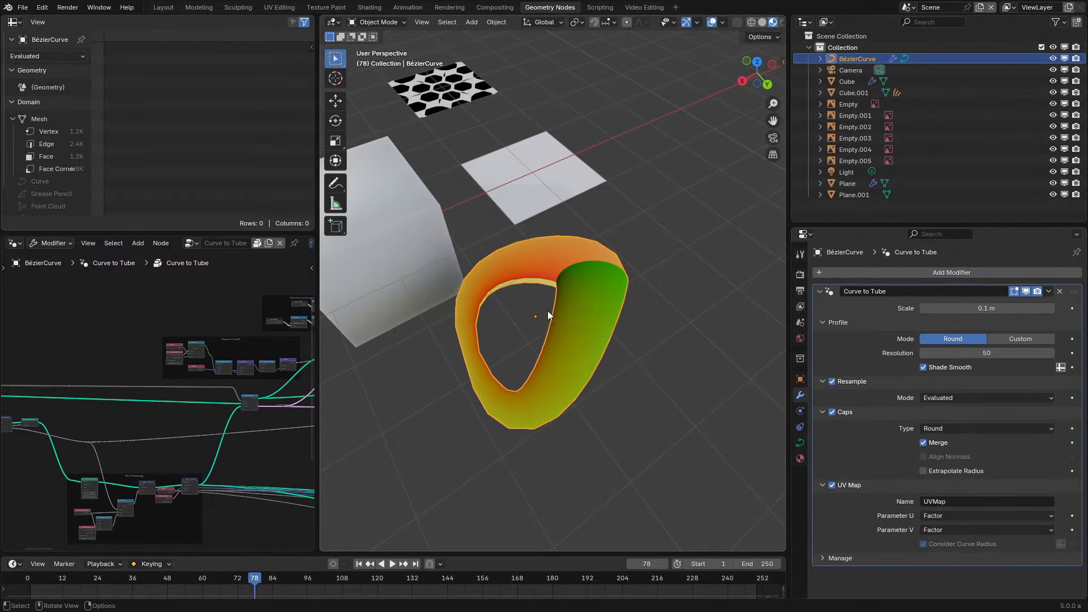
Try extruding the Bézier curve's end point outward to extend the tube, and undo the extrusion
key(Tab)
drag(592, 283, 713, 193)
scroll(713, 193, down, 3)
key(g)
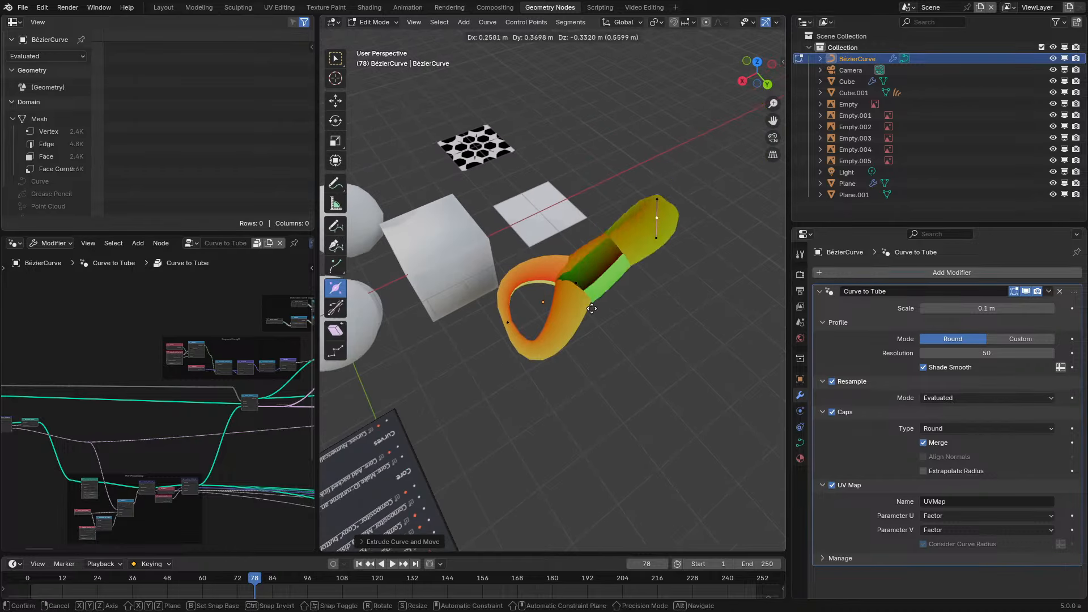
click(647, 418)
key(ctrl+z)
key(ctrl+z)
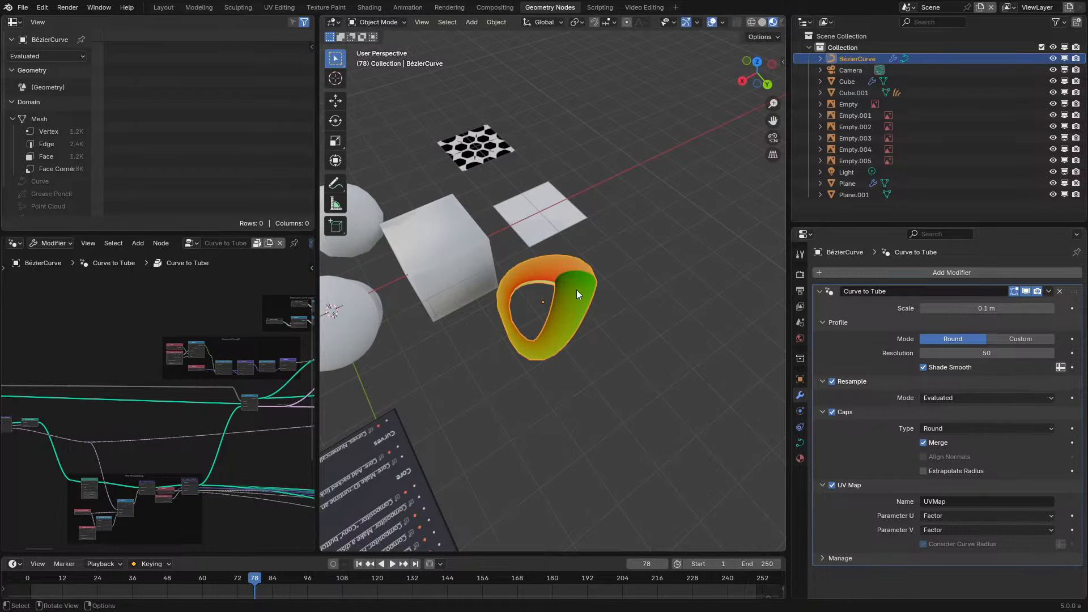
Add a path spline inside the Bézier curve object, move it beside the loop, and return to Object Mode
key(shift+a)
click(494, 339)
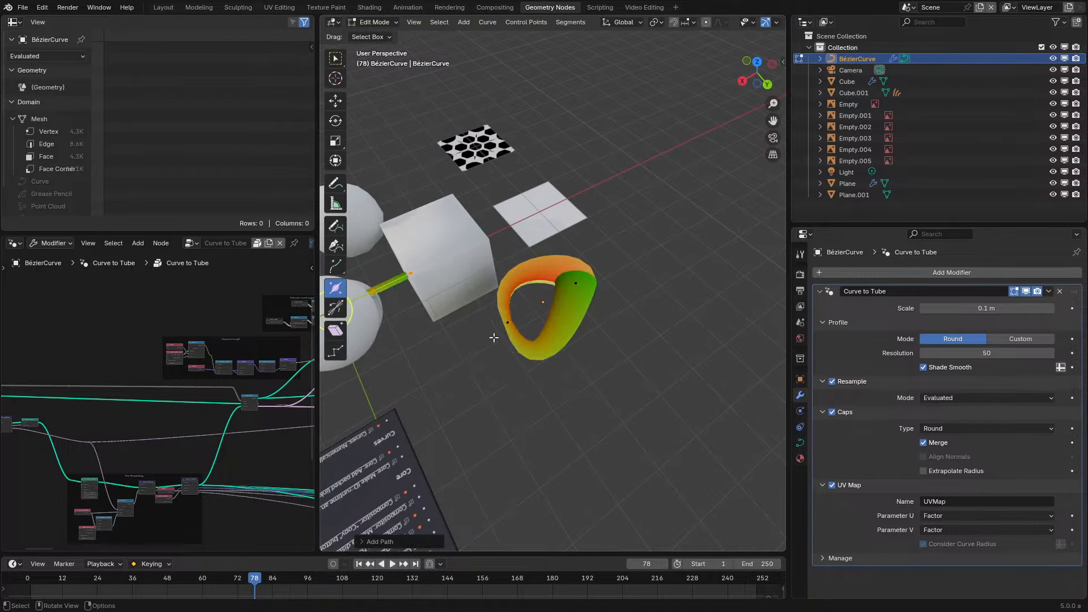
key(g)
click(361, 254)
scroll(598, 265, up, 6)
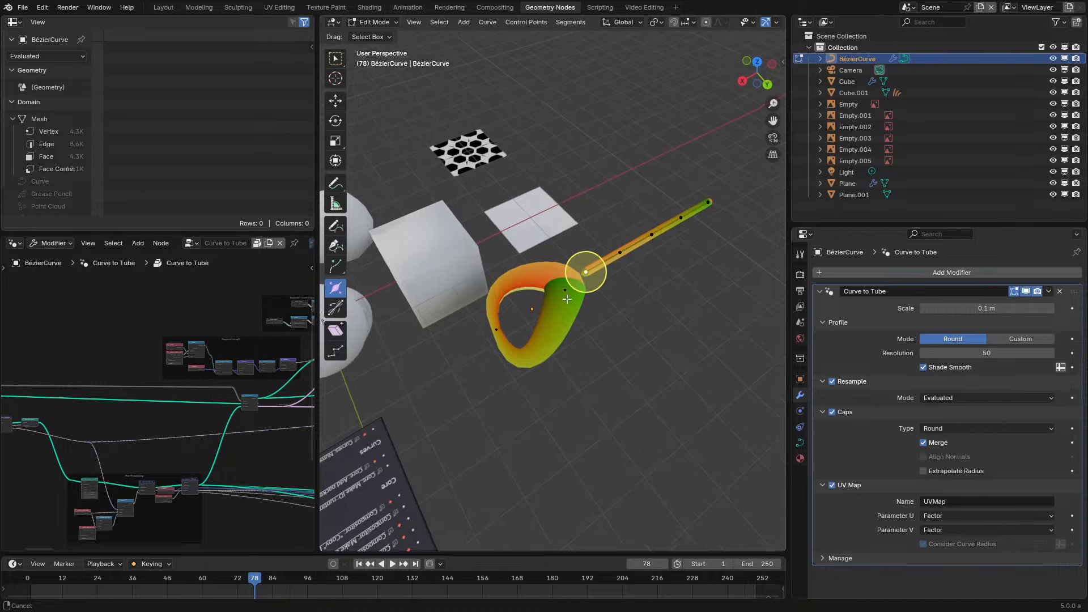
key(Tab)
middle_drag(623, 346, 654, 325)
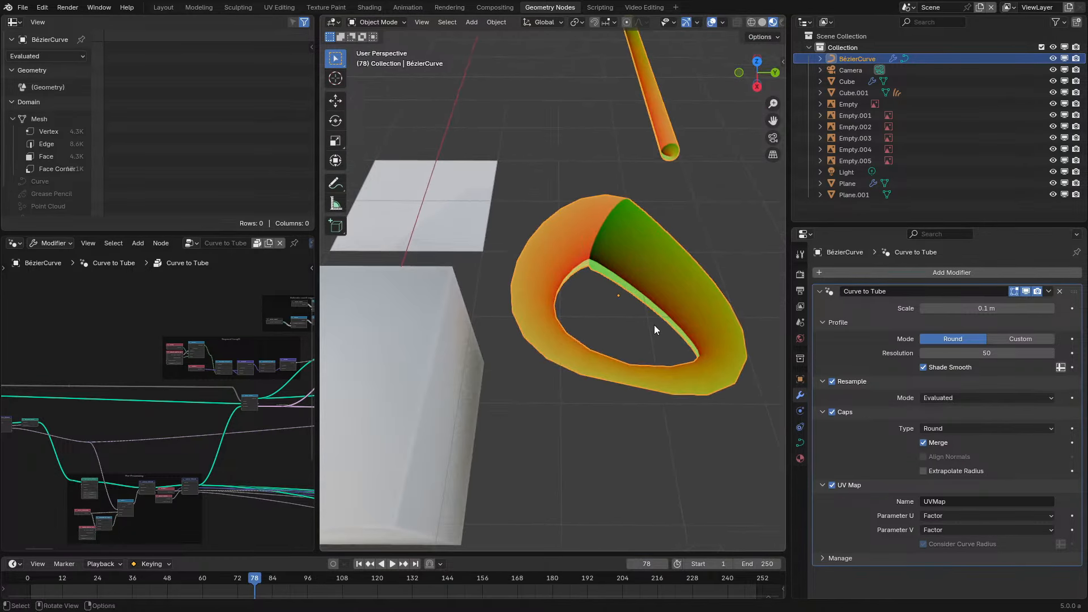
Remove the Curve to Tube modifier from the Bézier curve
click(1060, 291)
scroll(623, 332, down, 5)
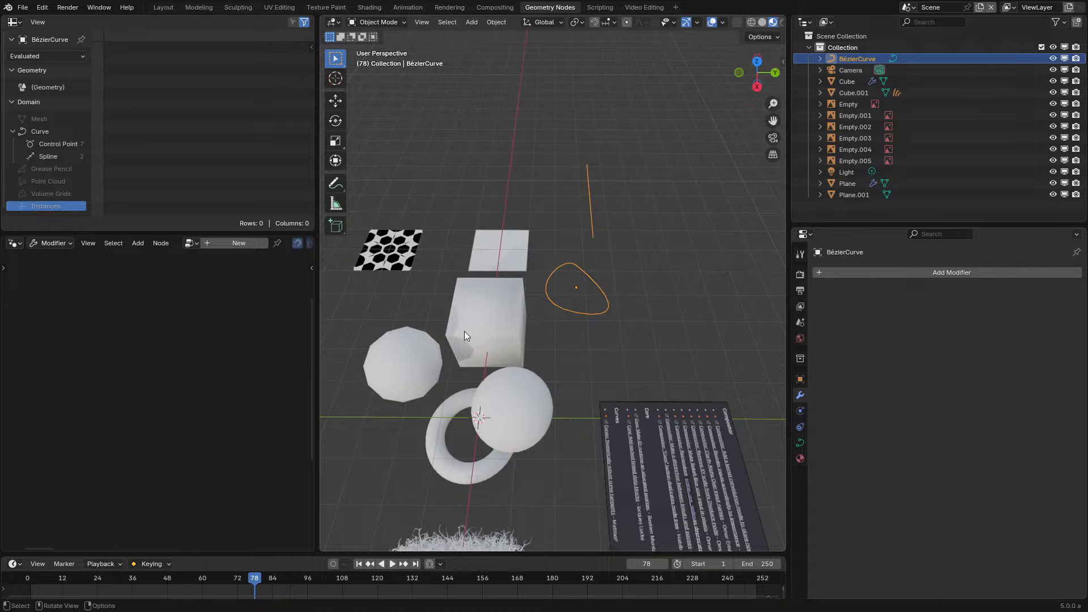
Select the hair curves on the furry cube and enlarge the spreadsheet until the node editor is collapsed
middle_drag(464, 331, 582, 337)
click(585, 376)
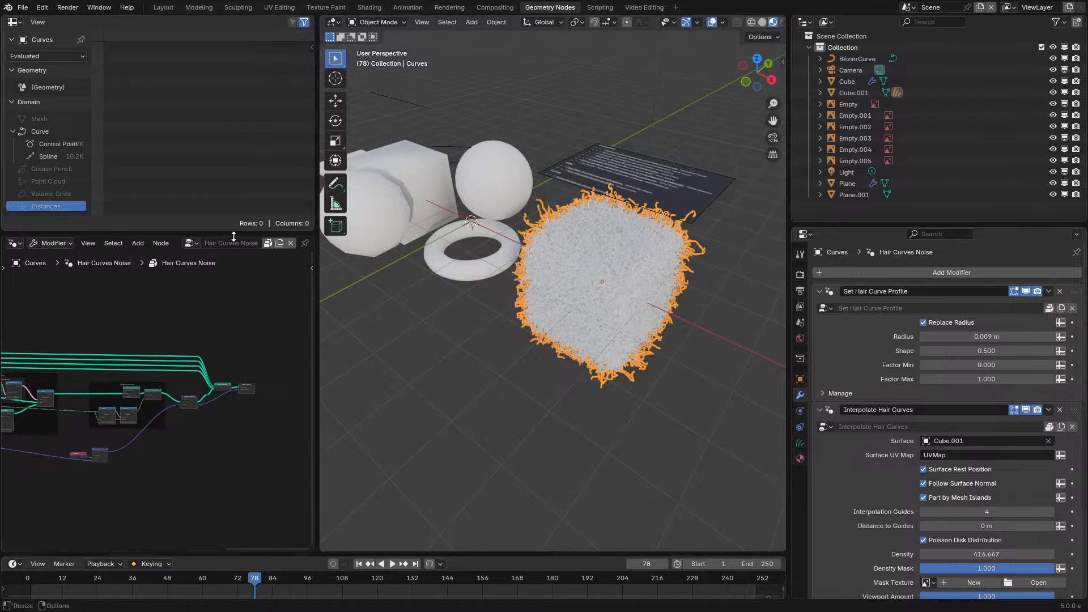
drag(234, 237, 234, 536)
scroll(506, 351, up, 2)
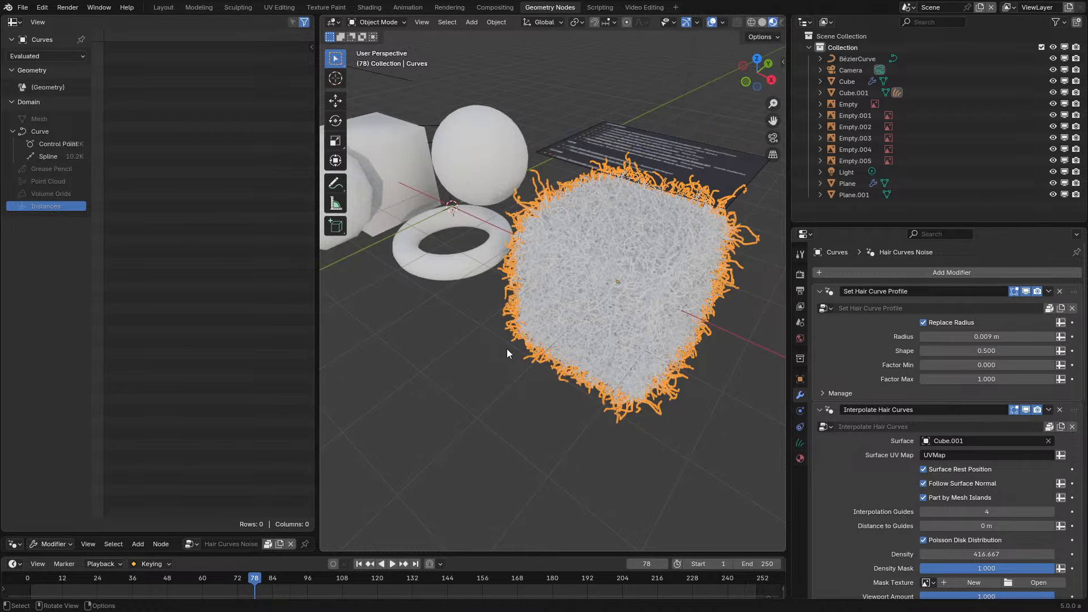